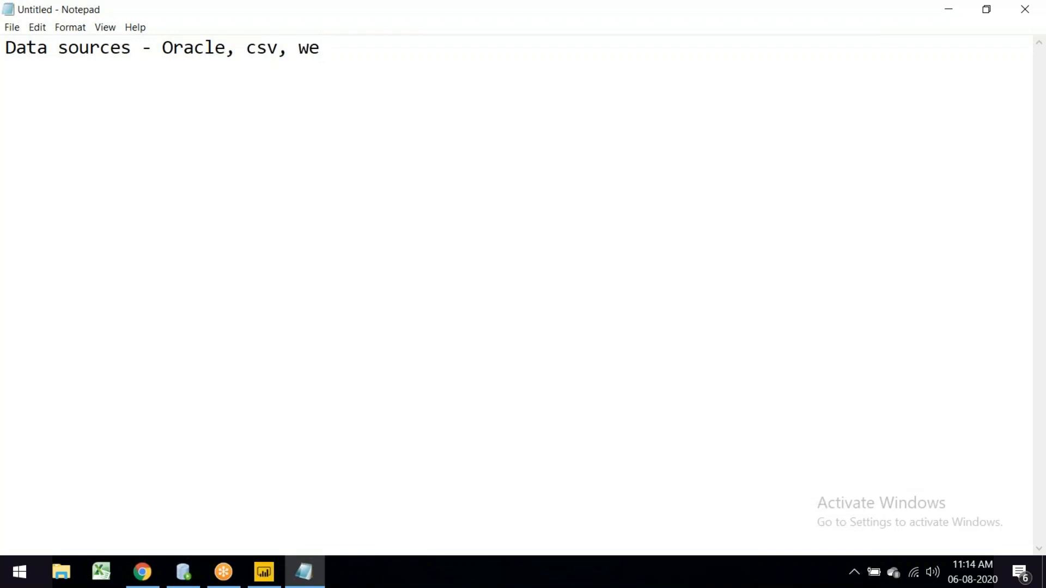
Step: Type 'Online services' to complete the data sources list in the note
type("Online services.")
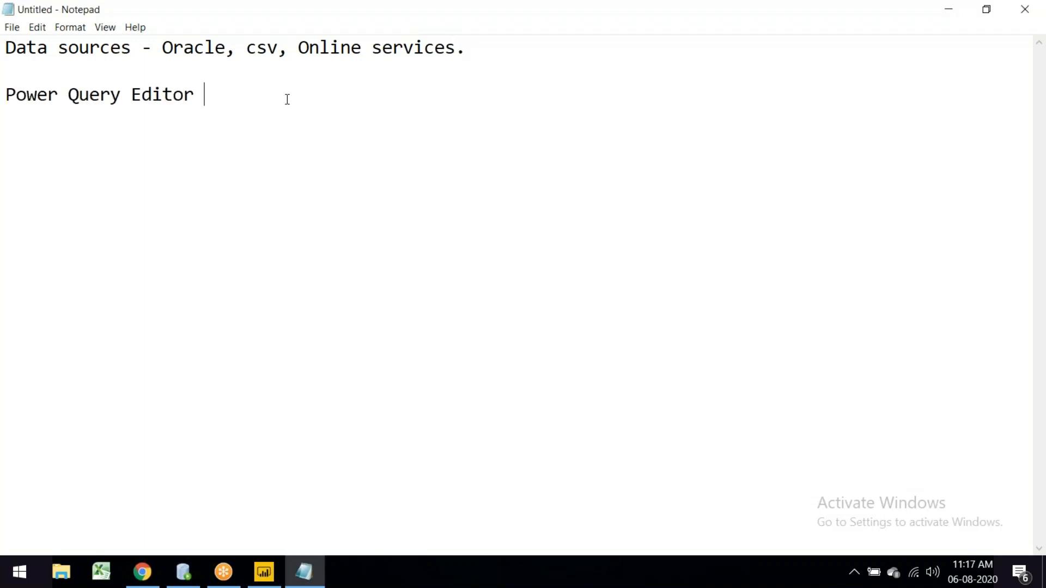
Step: Add ' - Transformation logic' after Power Query Editor and select the start of that line
type("-")
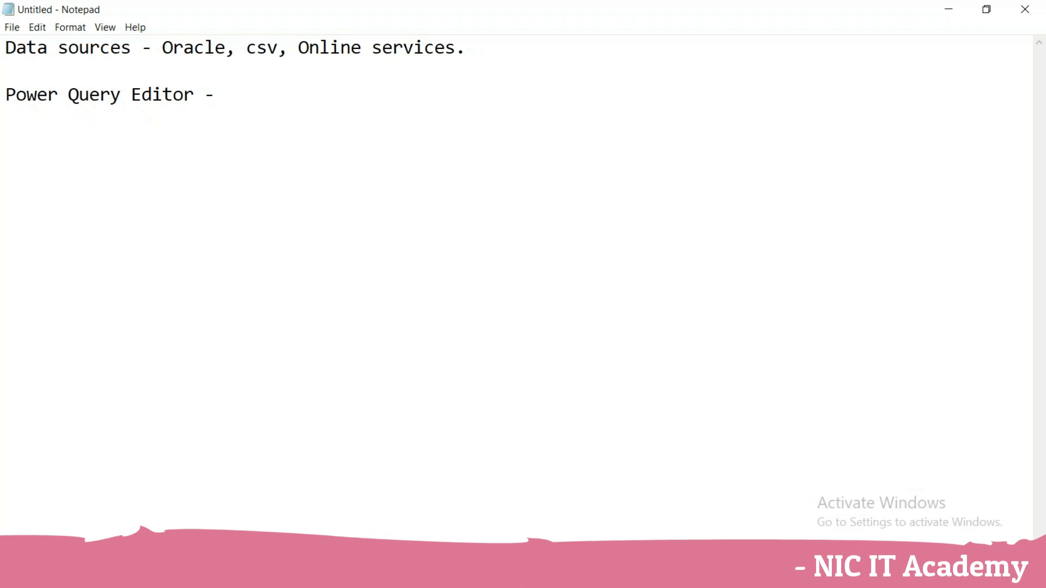
type("Tran")
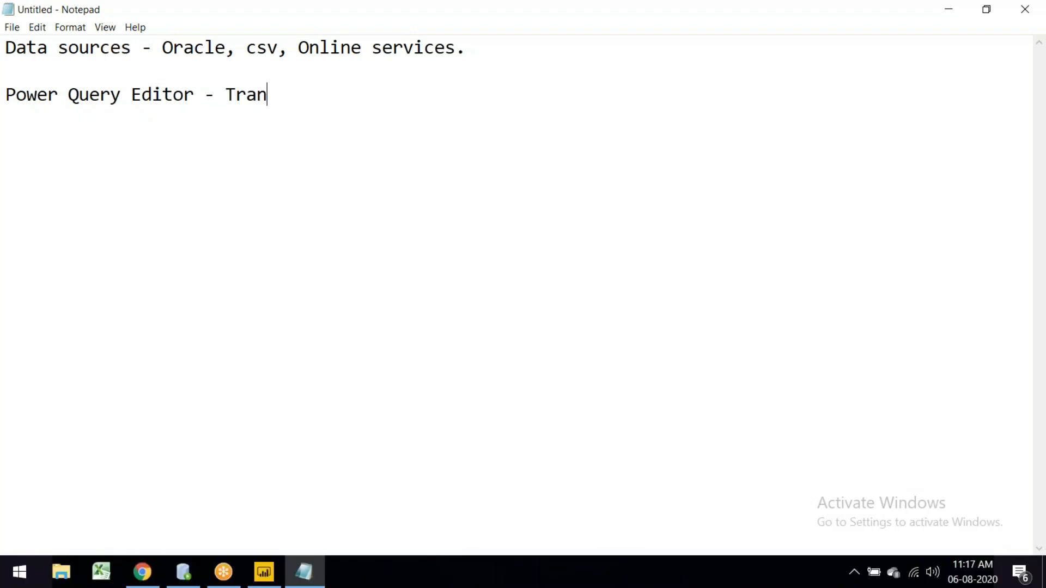
type("sformation ")
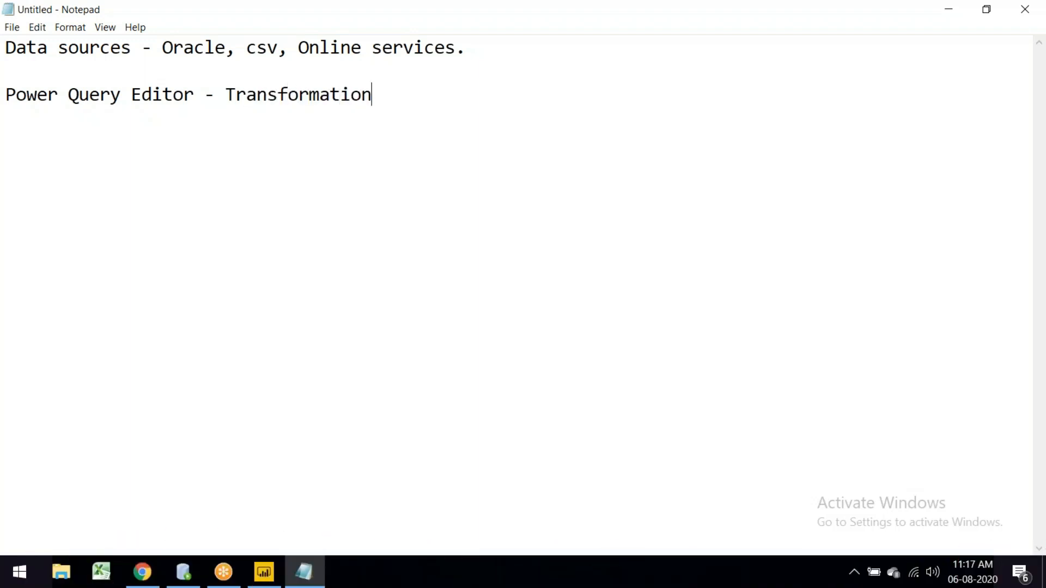
type("logic")
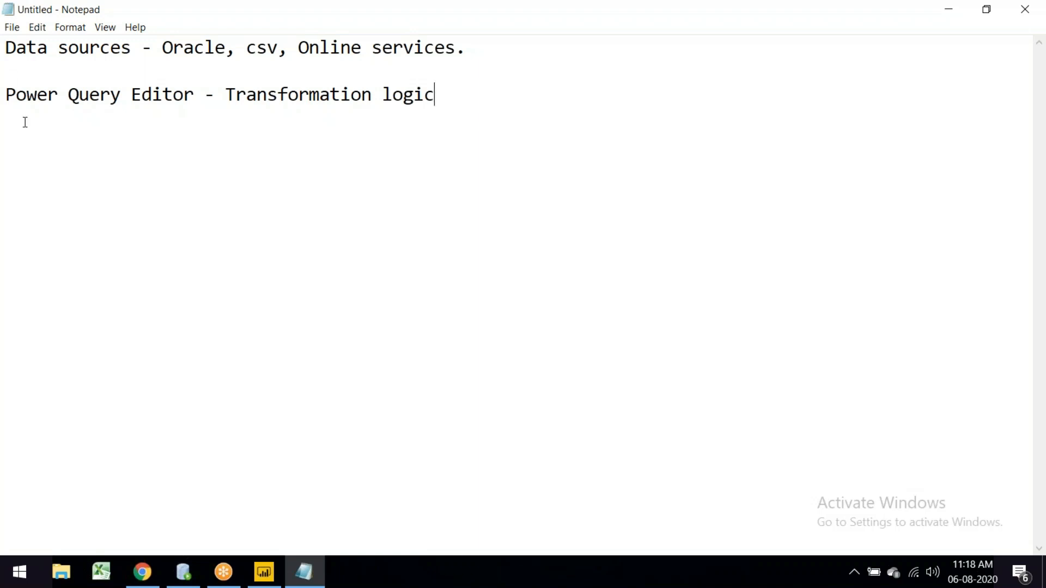
left_click_drag(10, 96, 422, 245)
Step: Switch to Power BI Desktop and launch the Power Query Editor from Transform data
left_click(267, 577)
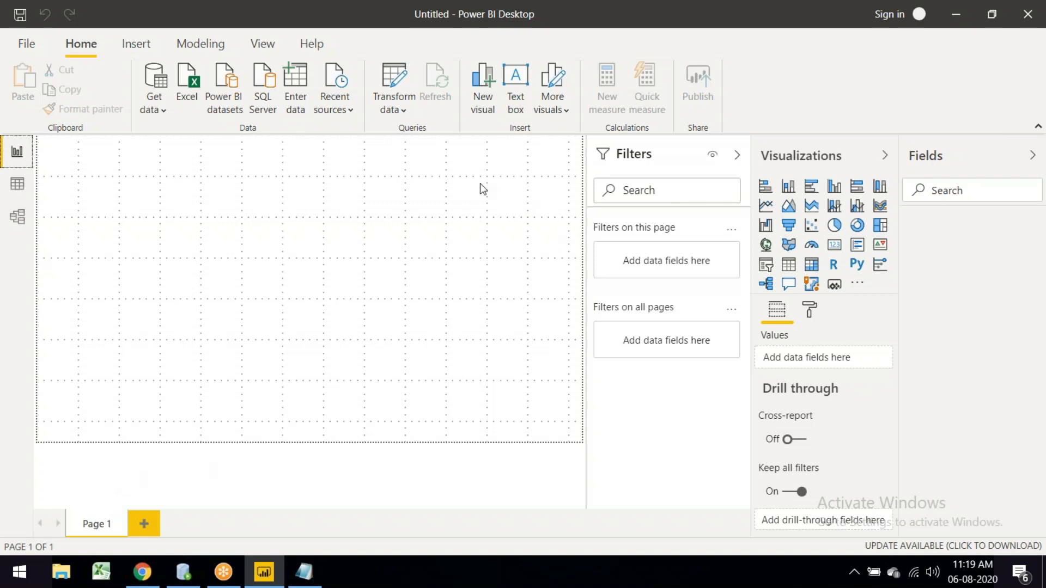
left_click(395, 108)
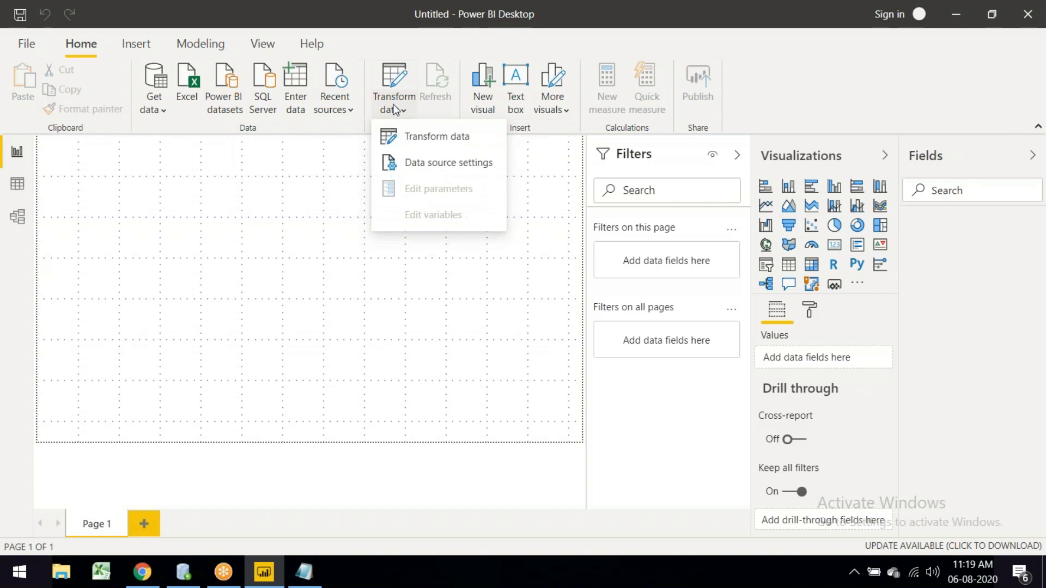
left_click(414, 139)
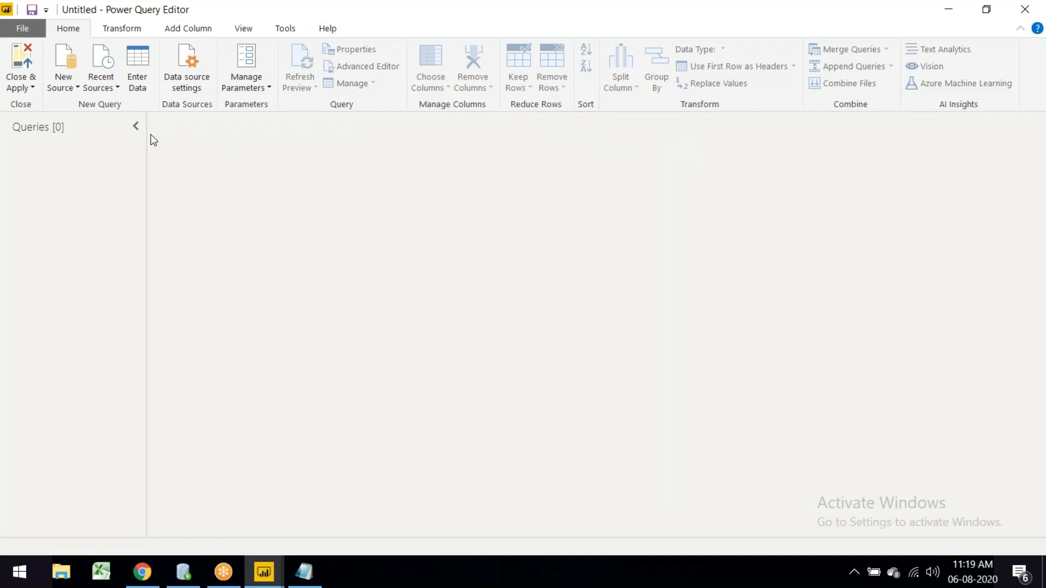
Step: Look over the Transform and Add Column ribbons, return to Home, and close the editor
left_click(130, 34)
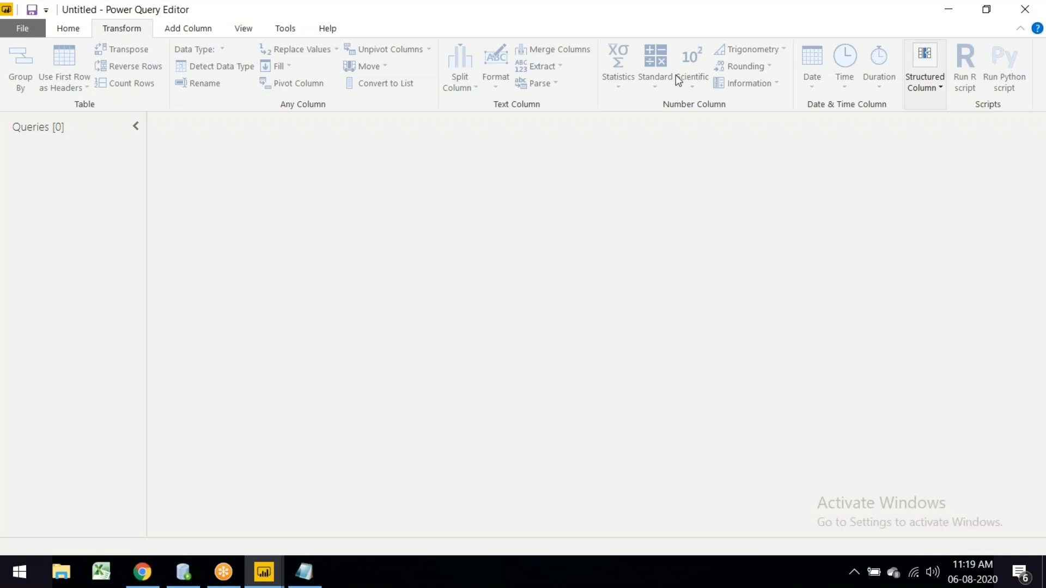
left_click(199, 36)
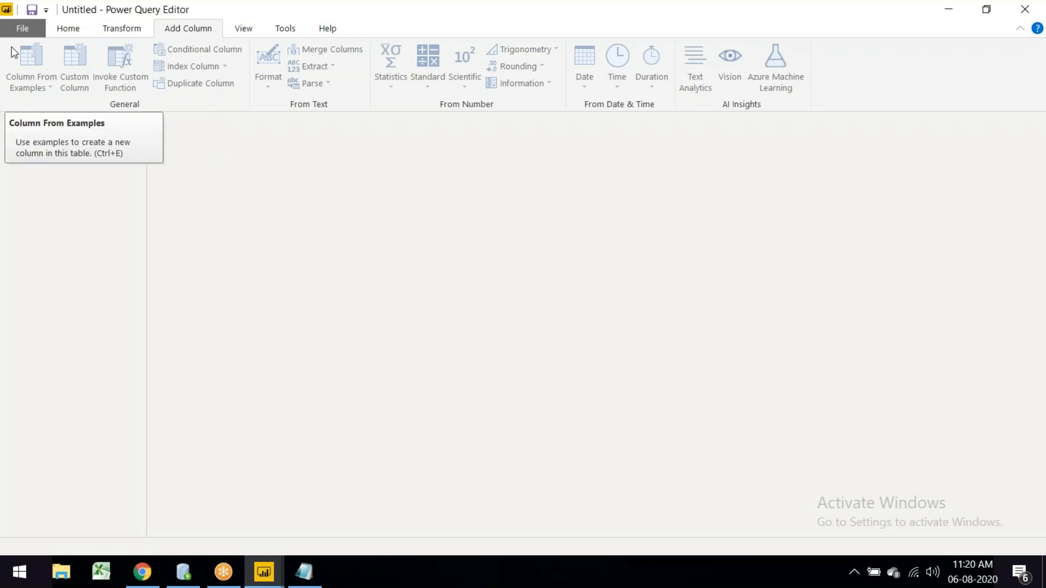
left_click(73, 29)
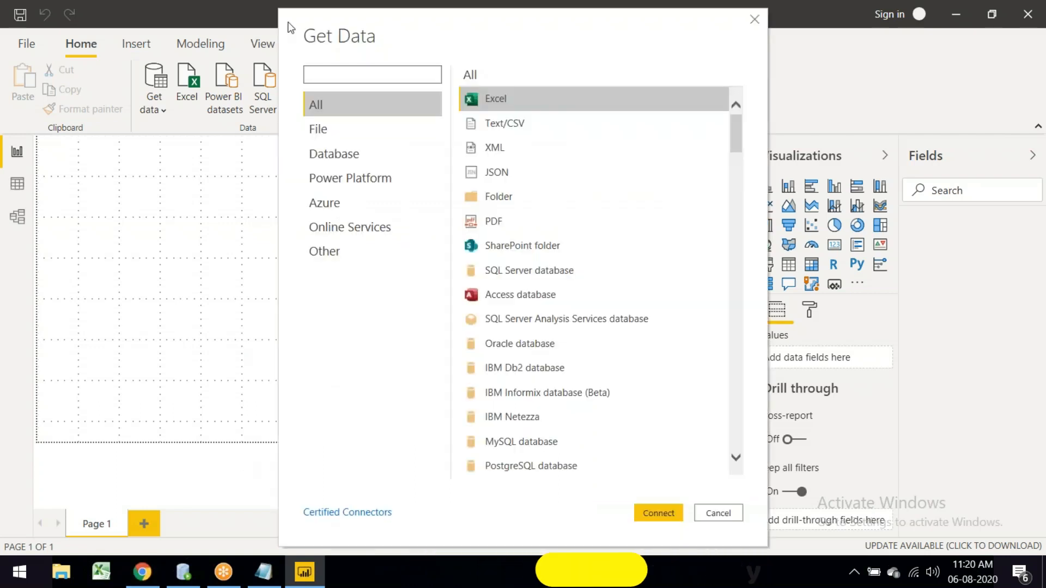
left_click_drag(285, 24, 254, 47)
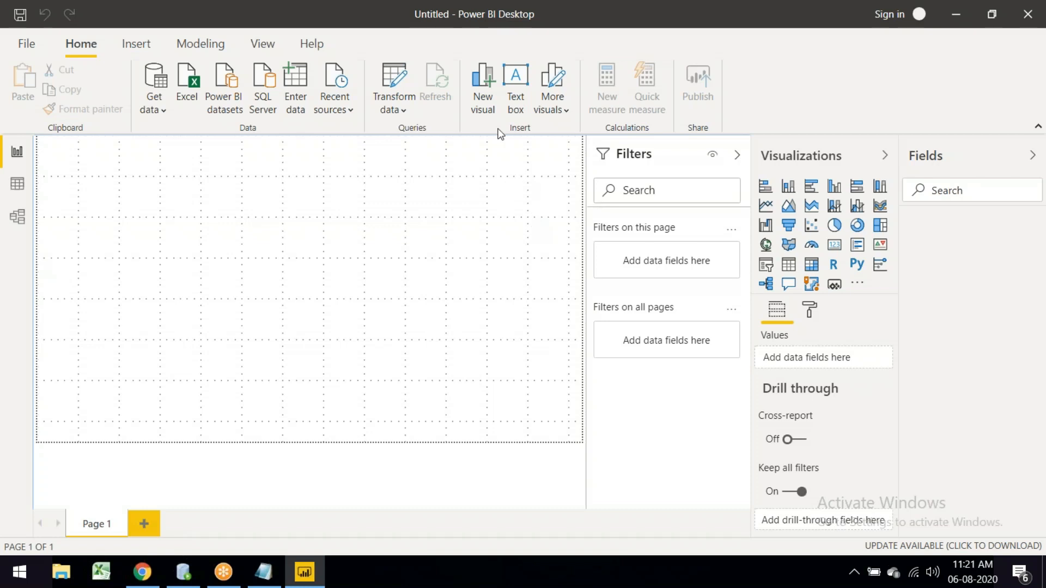
Step: Open the Power BI for developers documentation from Help and scroll down it
left_click(312, 43)
left_click(329, 87)
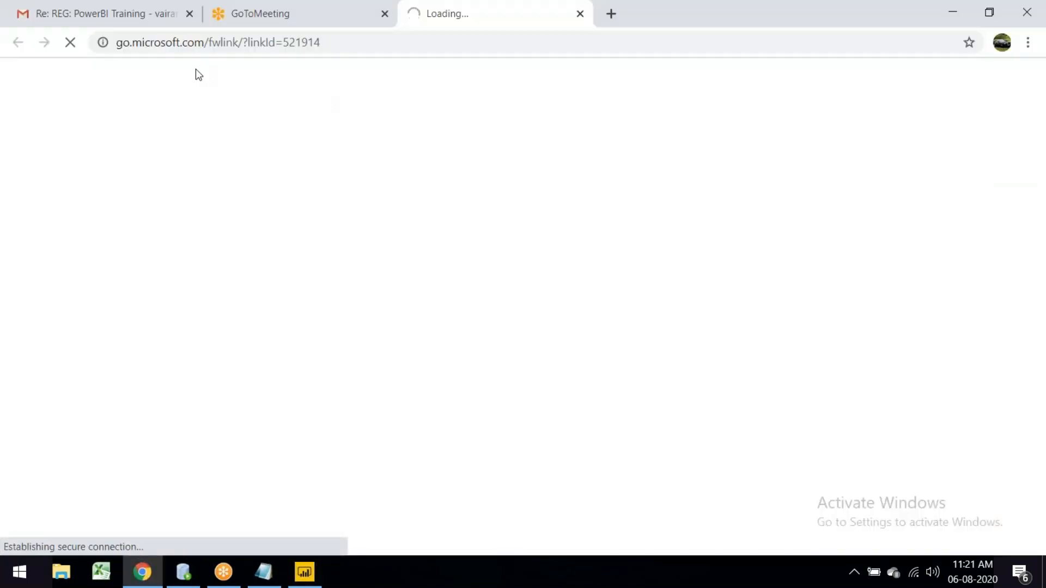
scroll(523, 305, "down", 10)
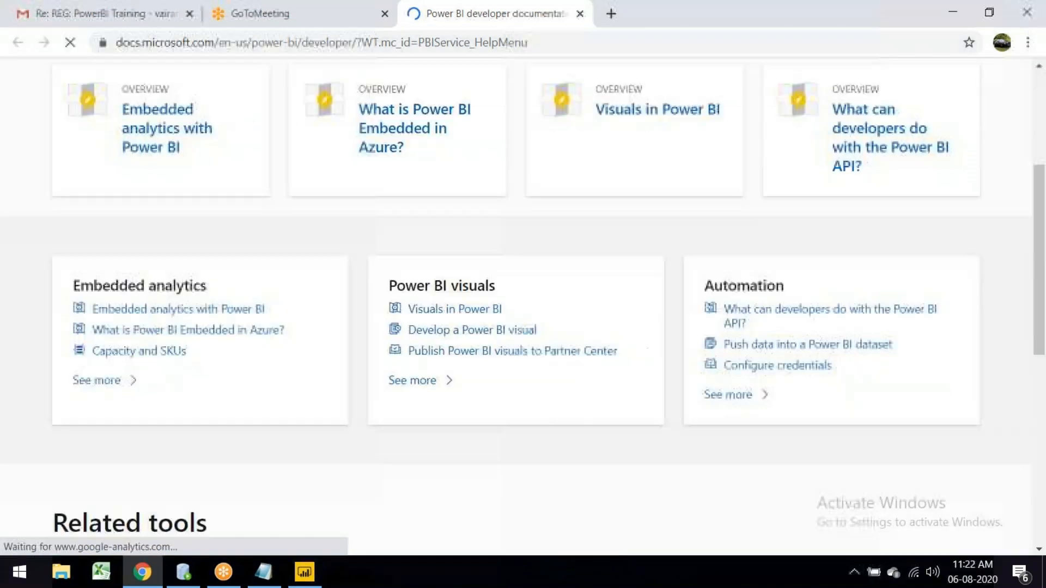
scroll(512, 226, "down", 3)
Step: Open Samples of Power BI visuals, browse its Charts gallery, then return to Power BI Desktop
left_click(512, 227)
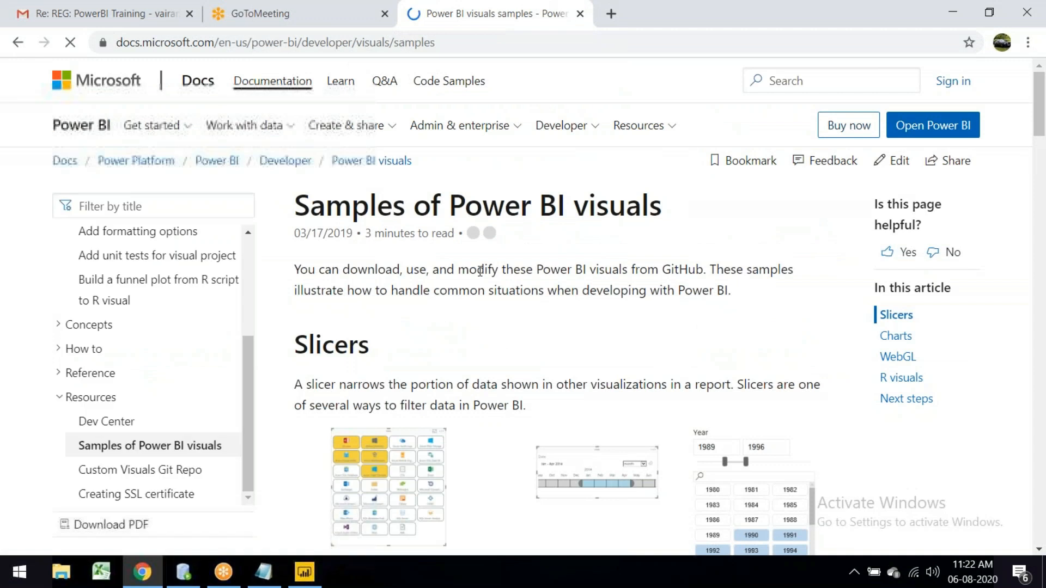
scroll(482, 277, "down", 5)
scroll(482, 278, "down", 5)
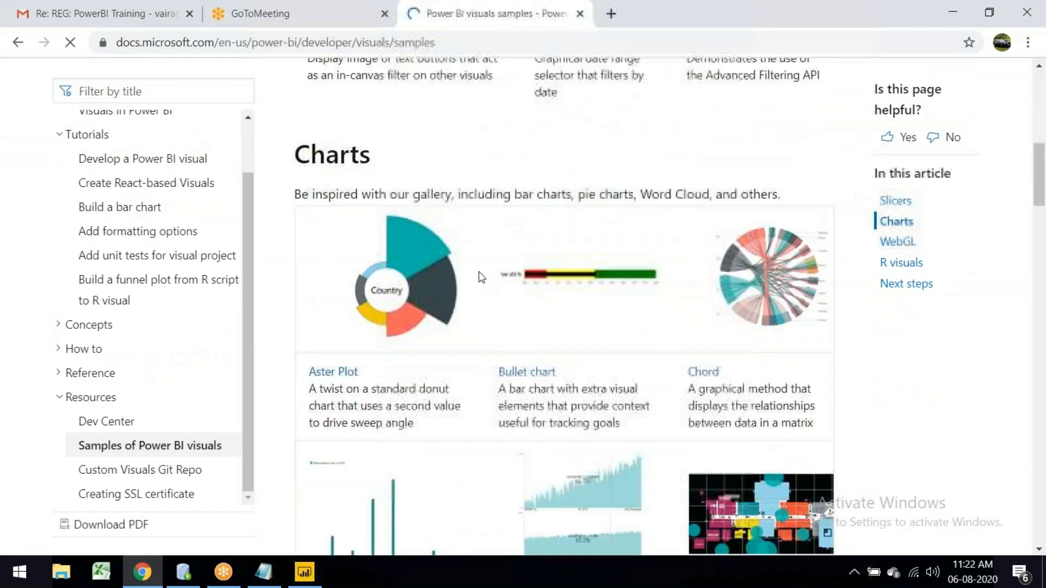
scroll(636, 283, "down", 9)
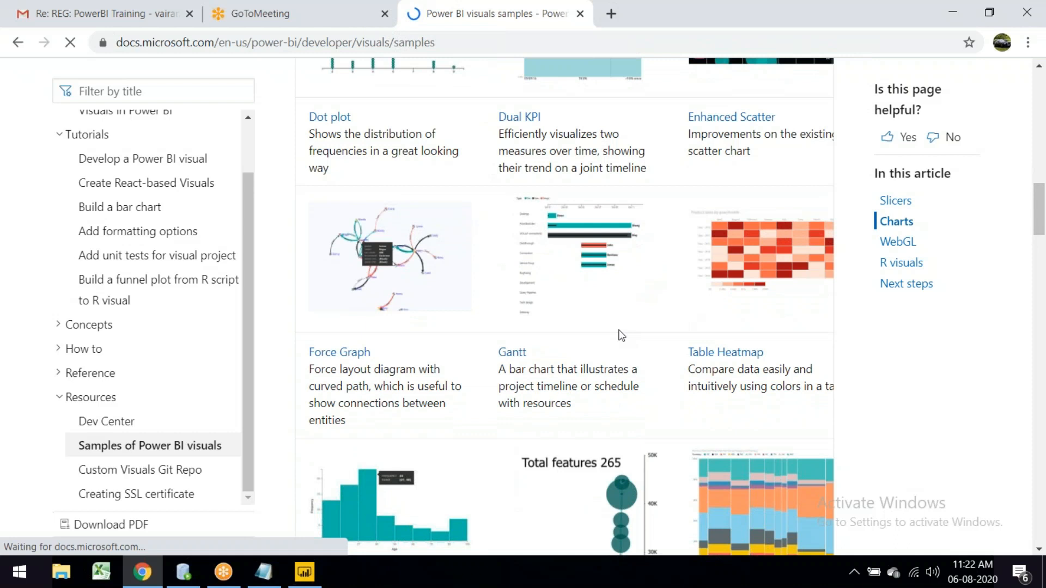
scroll(621, 335, "down", 18)
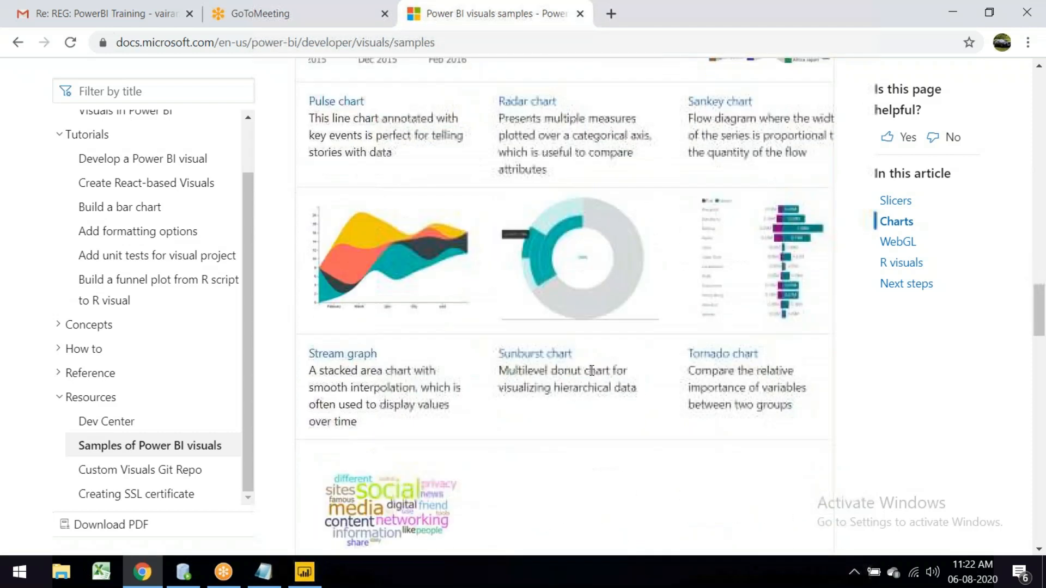
scroll(519, 406, "down", 5)
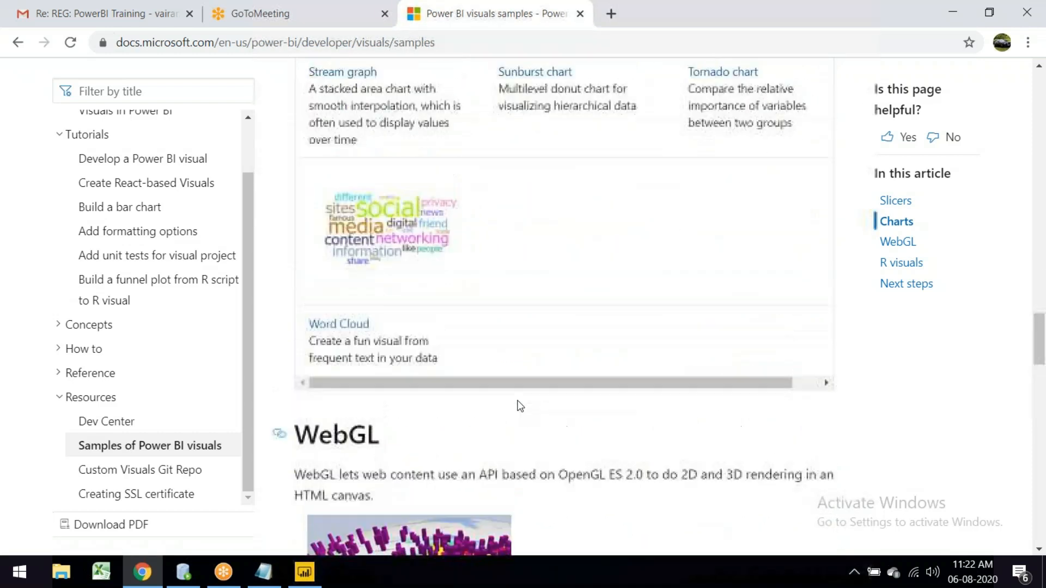
scroll(519, 406, "up", 20)
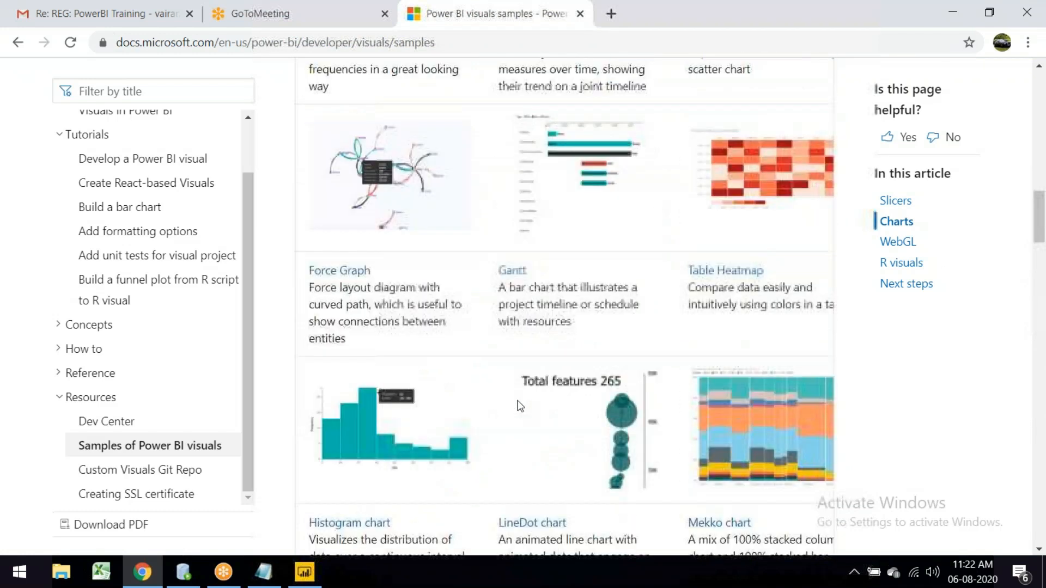
scroll(520, 405, "up", 7)
scroll(519, 406, "up", 9)
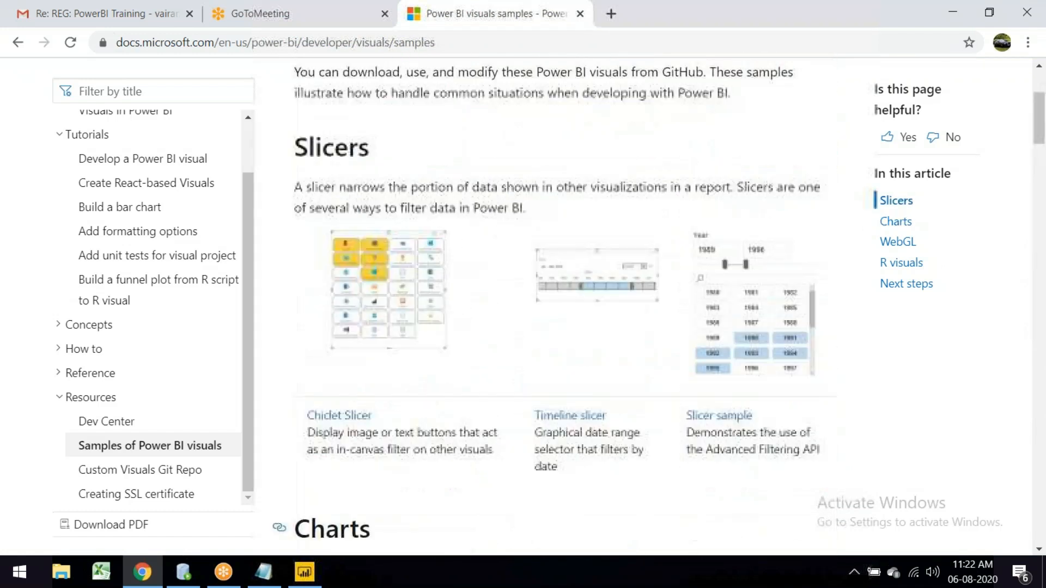
scroll(519, 326, "up", 3)
key("alt+Tab")
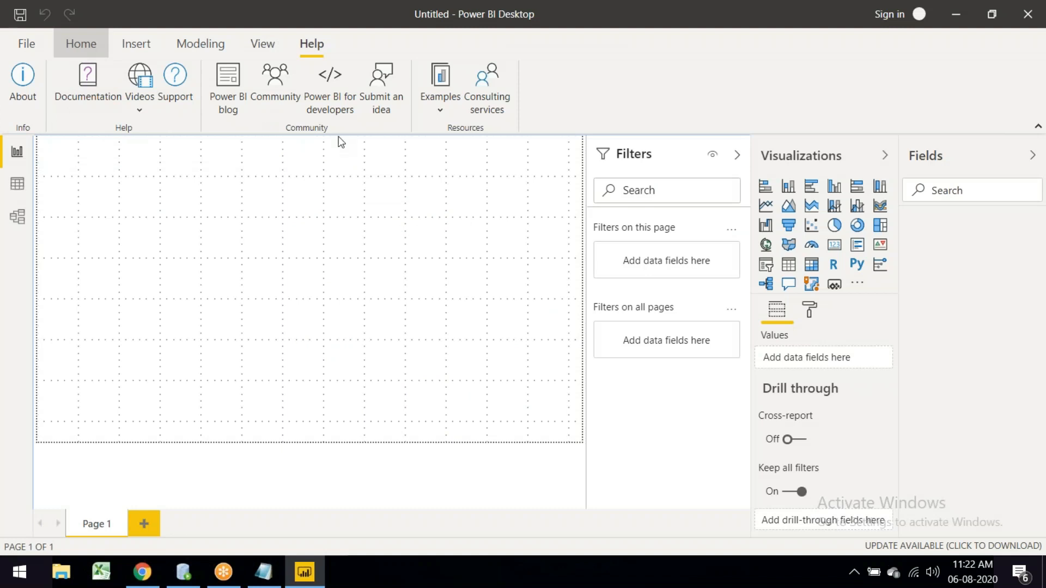
Step: Reopen the Power Query Editor and open the Get samples for Power BI documentation from Help
left_click(81, 44)
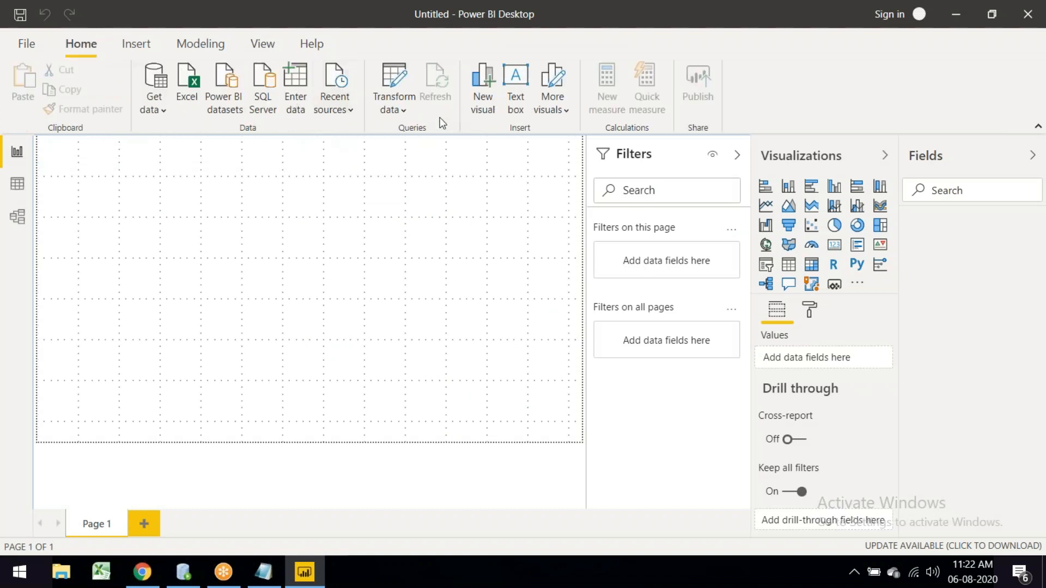
left_click(396, 108)
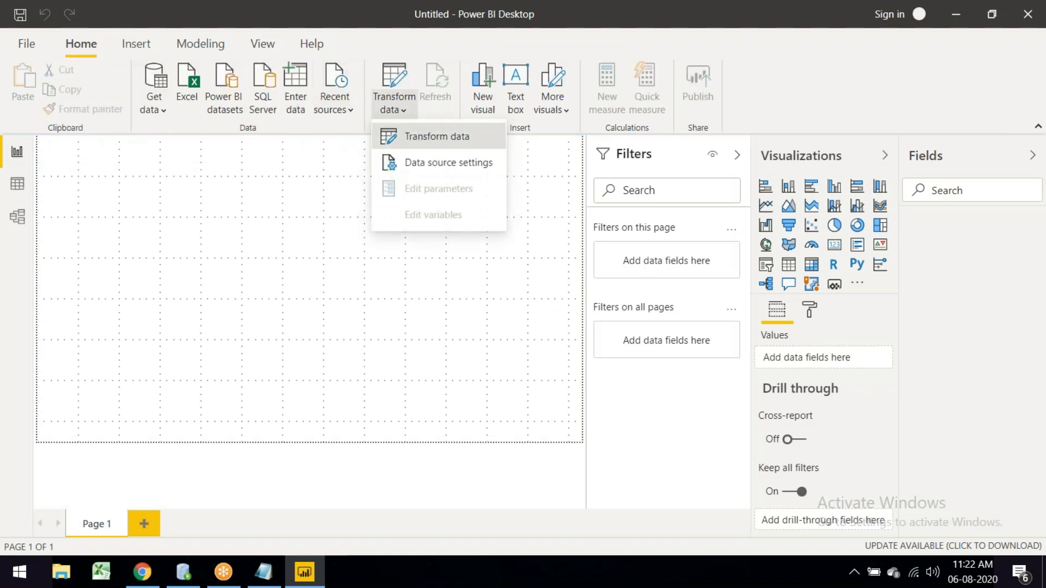
left_click(430, 136)
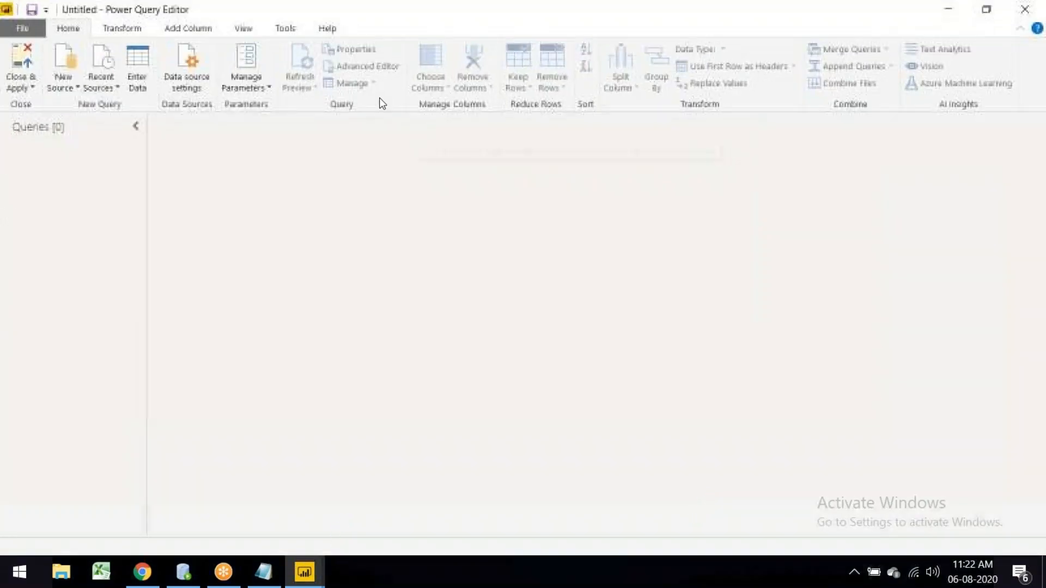
left_click(325, 32)
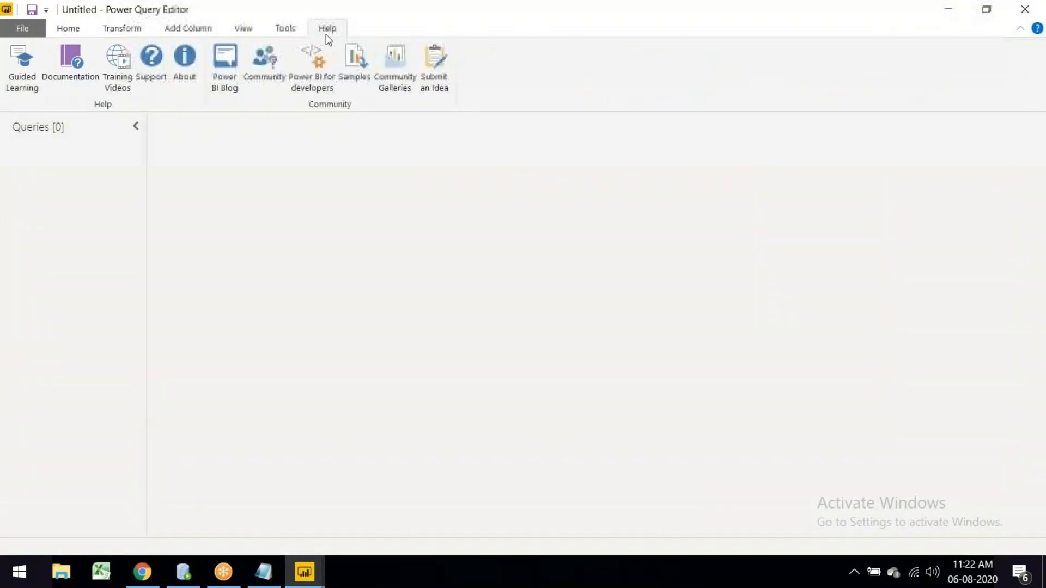
left_click(355, 63)
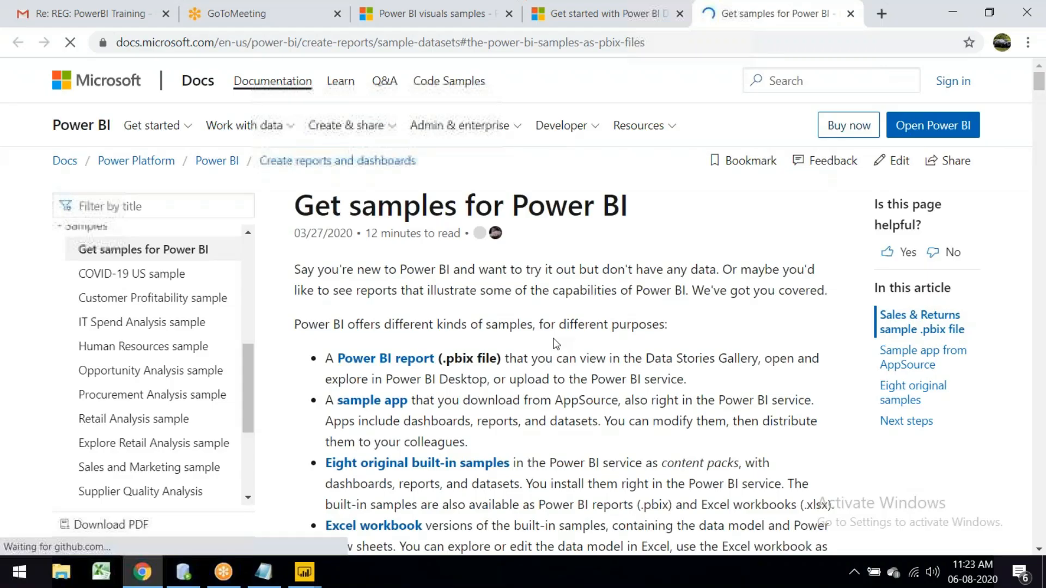
Step: Read the Get samples article down to the eight original samples, then return to the Power Query Editor
scroll(555, 343, "down", 1)
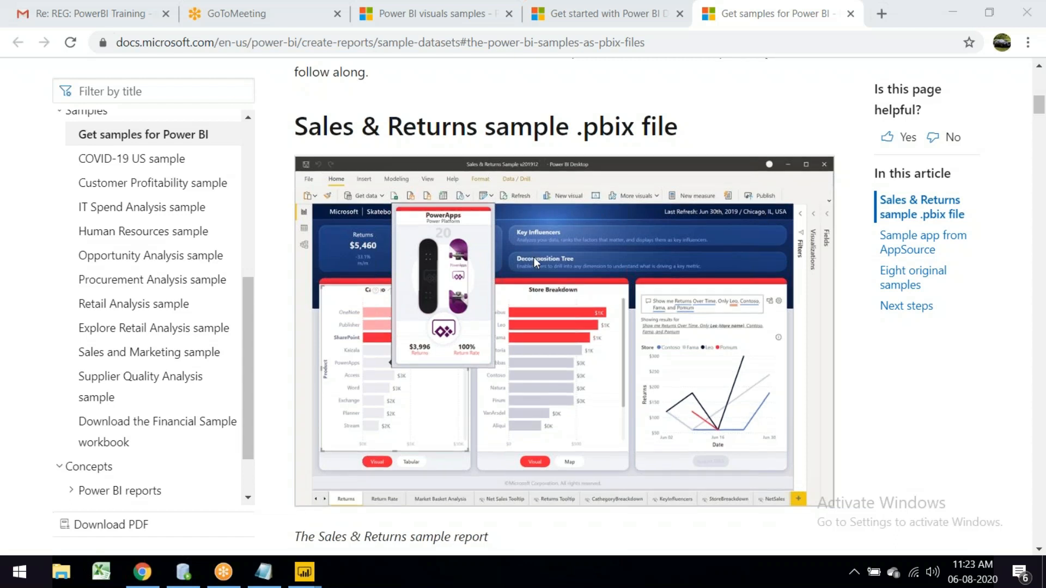
scroll(534, 257, "down", 10)
scroll(547, 424, "down", 4)
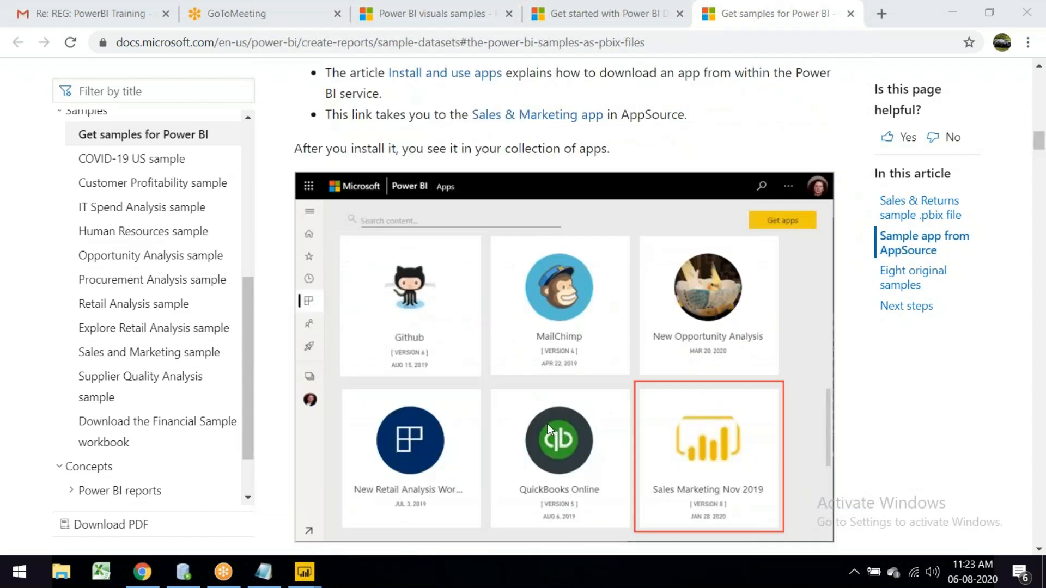
scroll(548, 424, "down", 1)
scroll(548, 424, "down", 8)
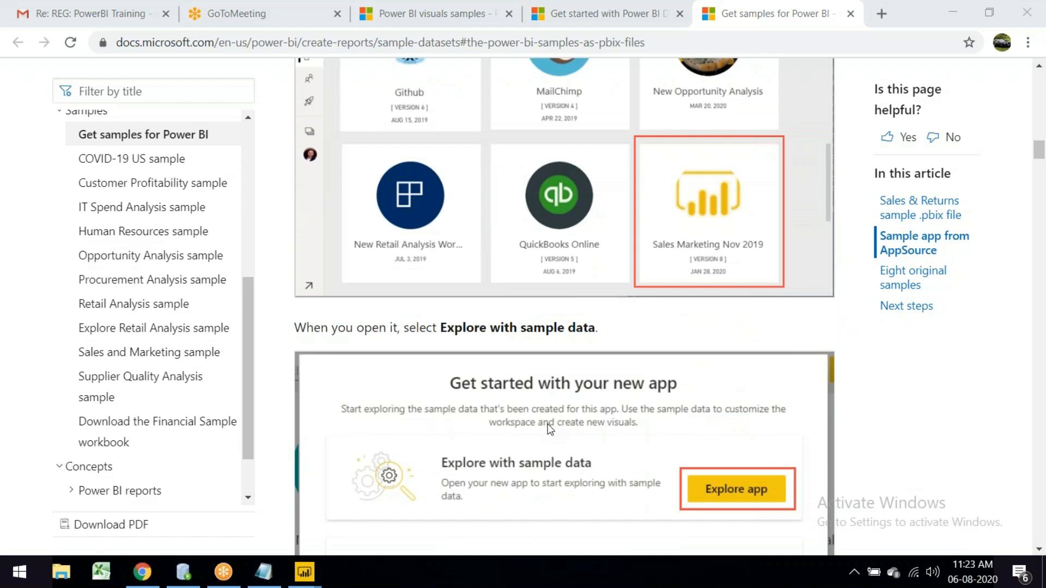
scroll(548, 425, "down", 5)
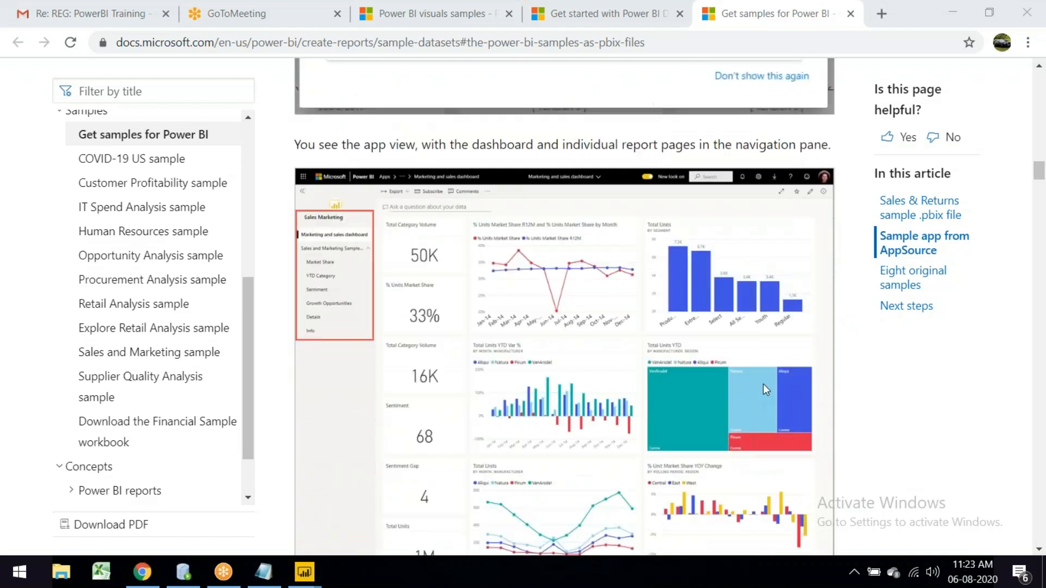
scroll(762, 390, "down", 6)
scroll(762, 396, "down", 1)
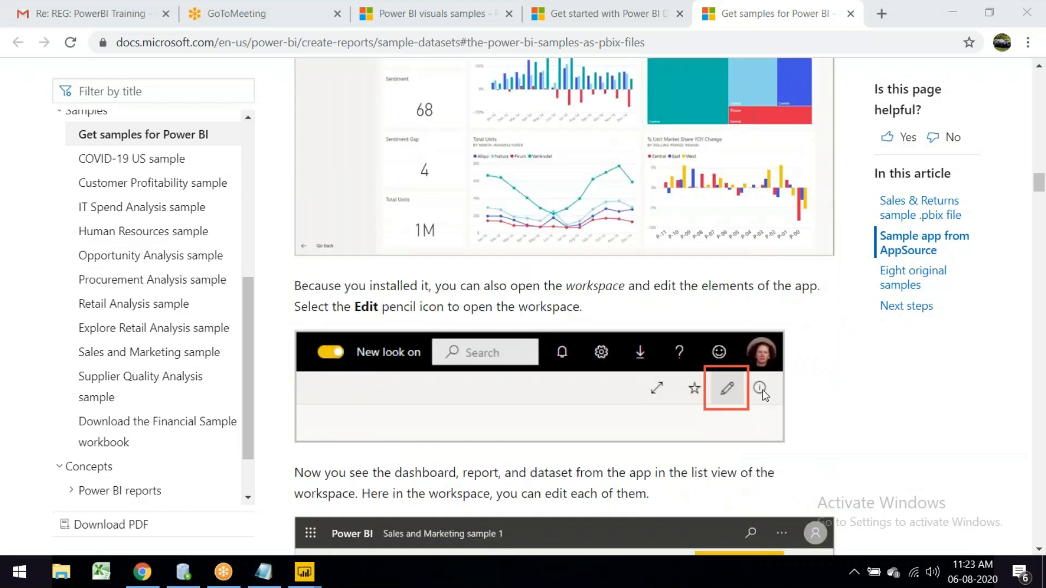
scroll(763, 395, "down", 4)
scroll(567, 398, "down", 6)
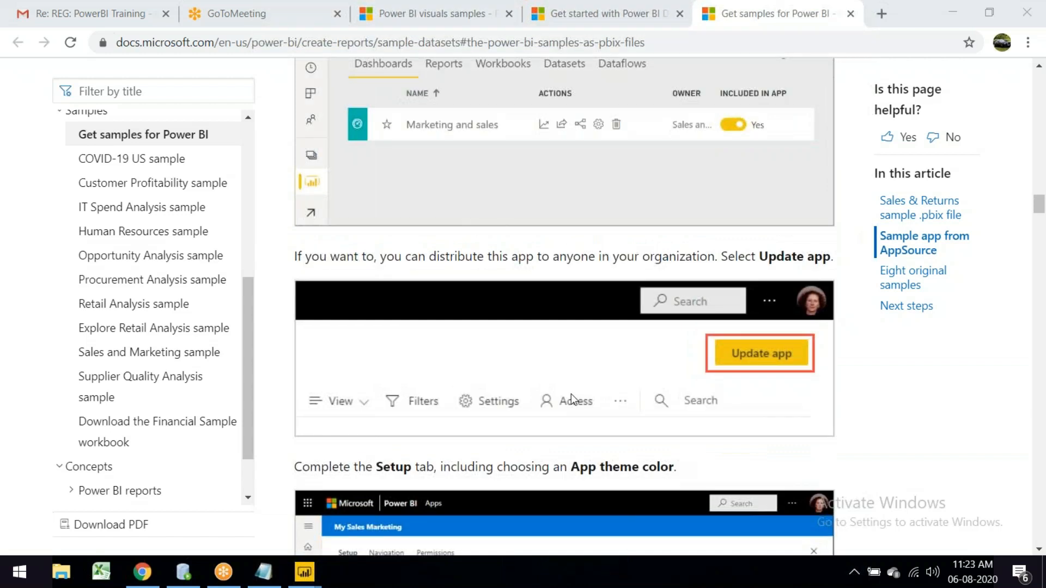
scroll(571, 394, "down", 10)
scroll(571, 394, "down", 8)
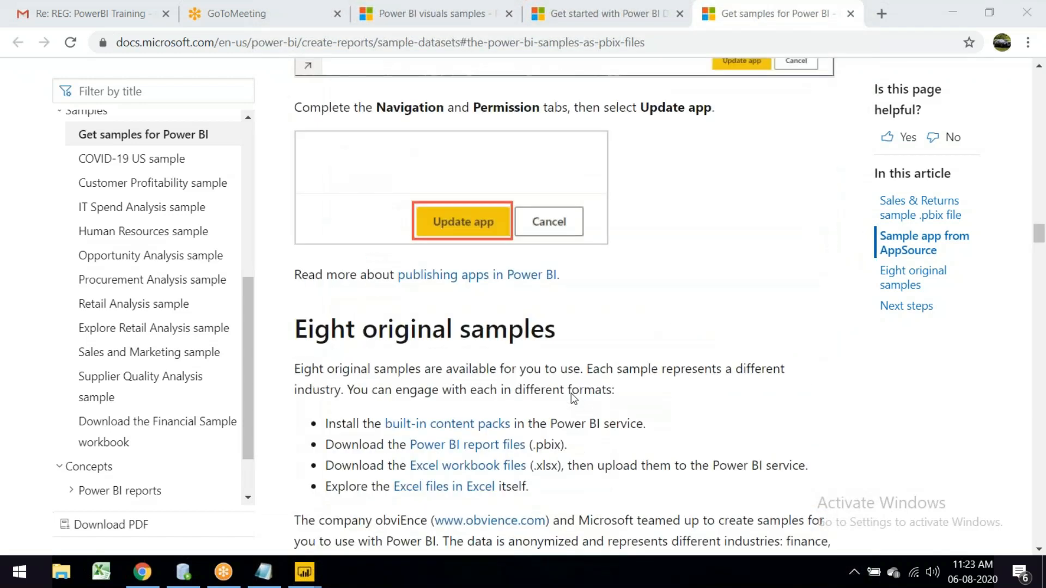
scroll(580, 349, "down", 5)
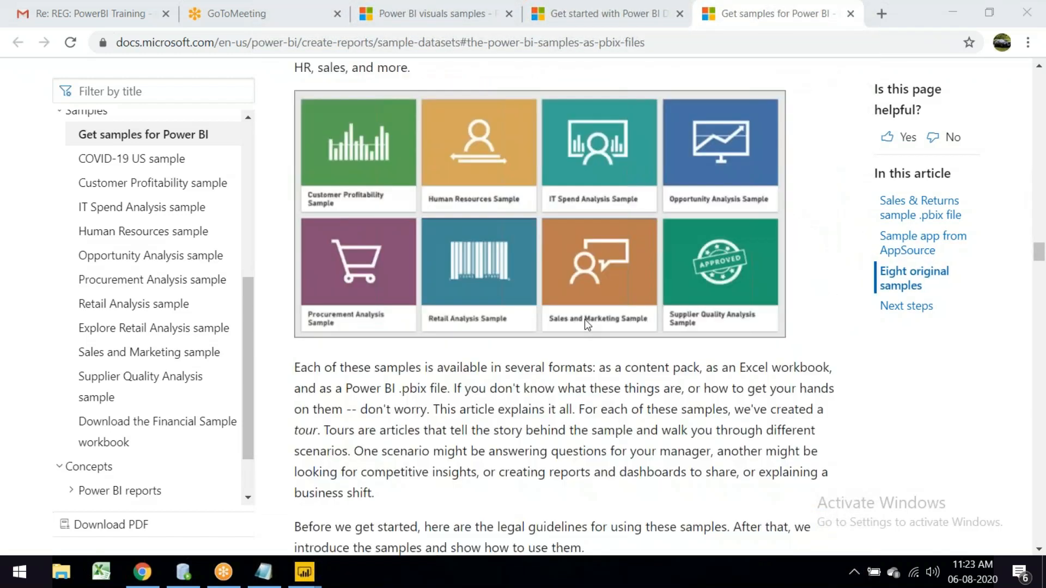
scroll(586, 321, "down", 20)
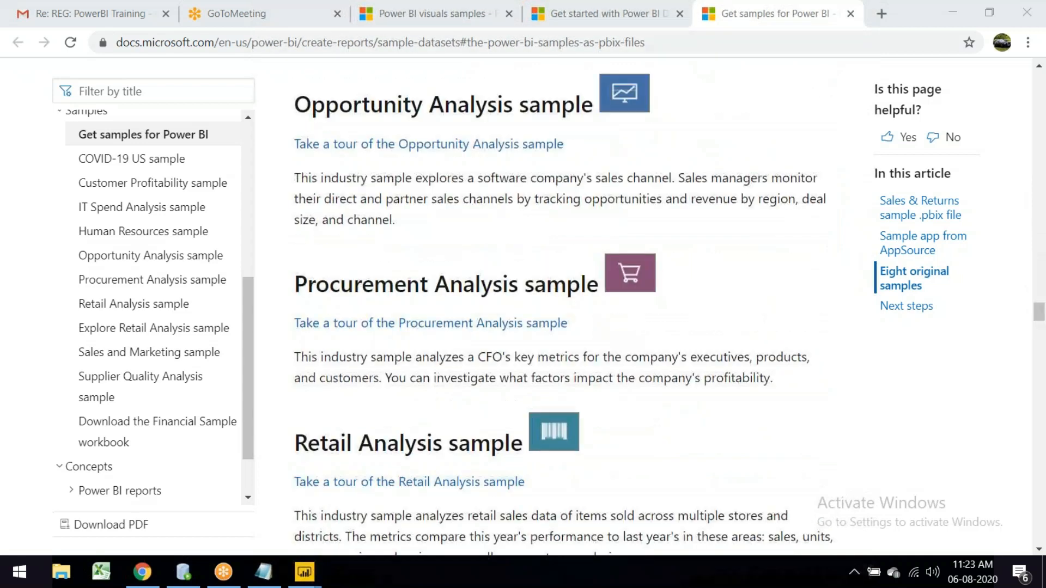
mouse_move(304, 572)
left_click(402, 523)
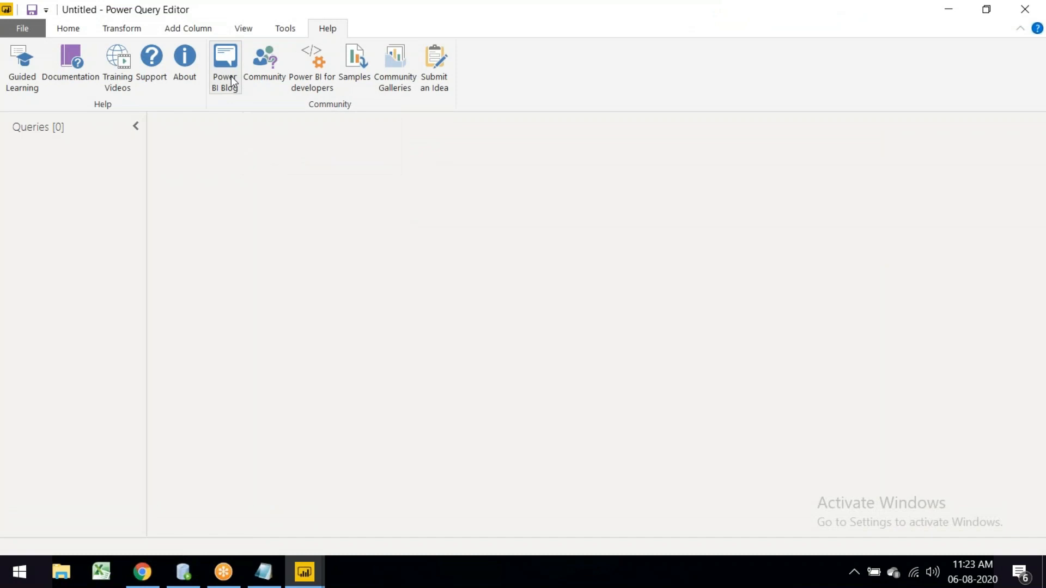
Step: Open the Power BI developer docs, scroll to Related tools, and switch back to Power BI Desktop
left_click(315, 81)
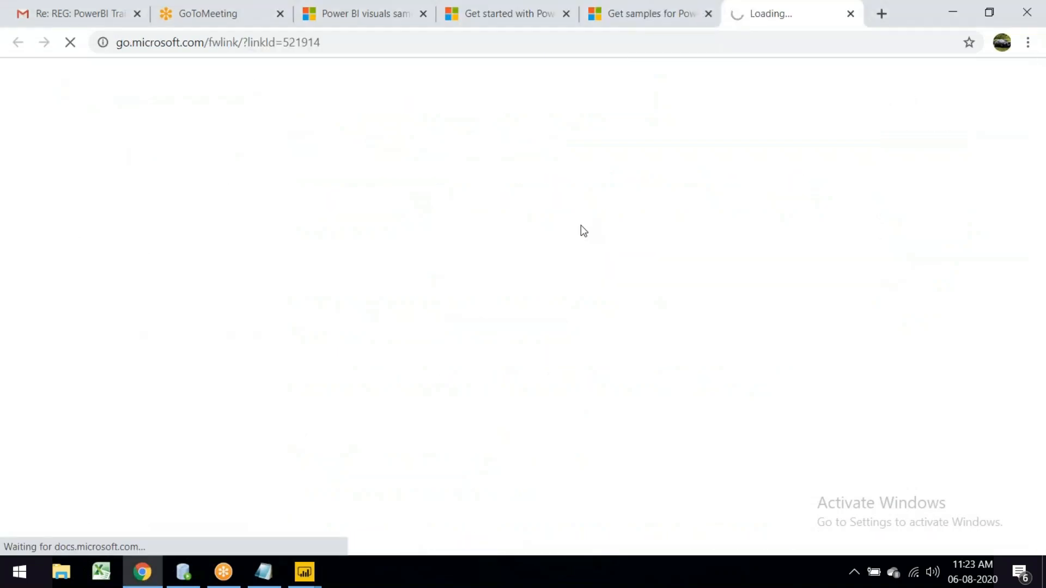
scroll(581, 228, "down", 15)
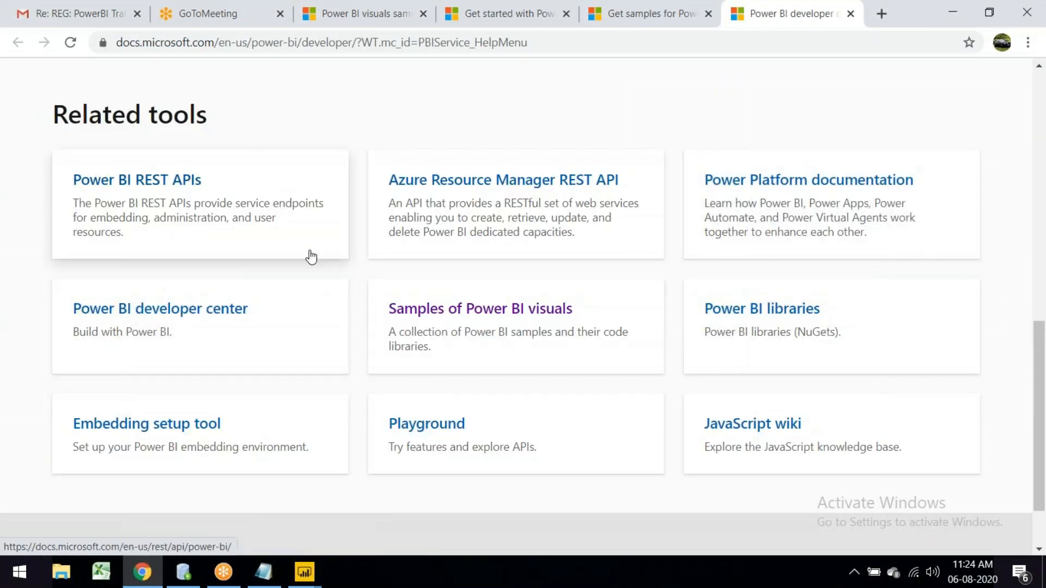
left_click(304, 572)
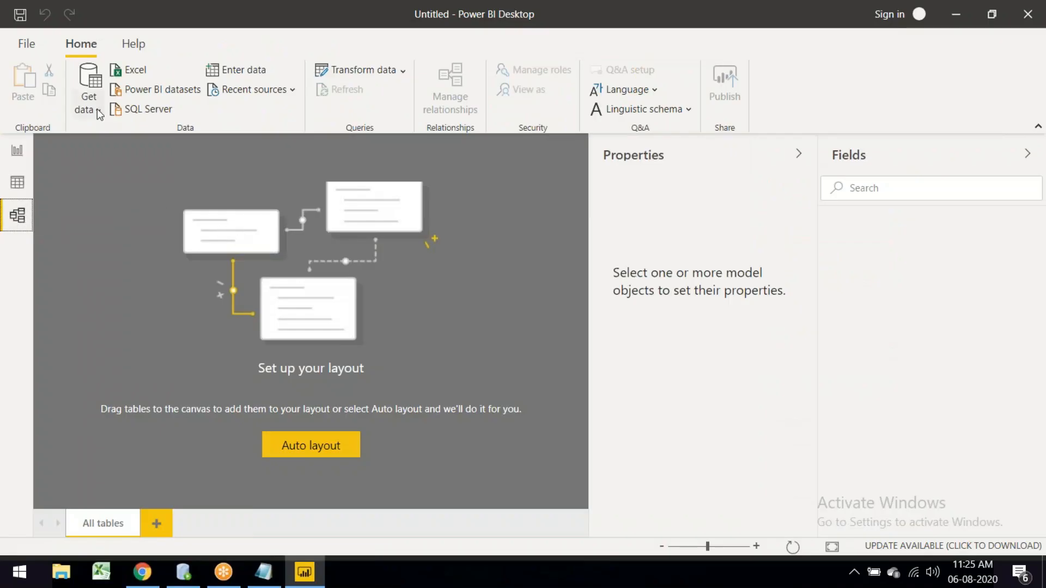
Step: Import the Orders CSV from E:\Power BI\Data sources via Get data > Text/CSV
left_click(97, 109)
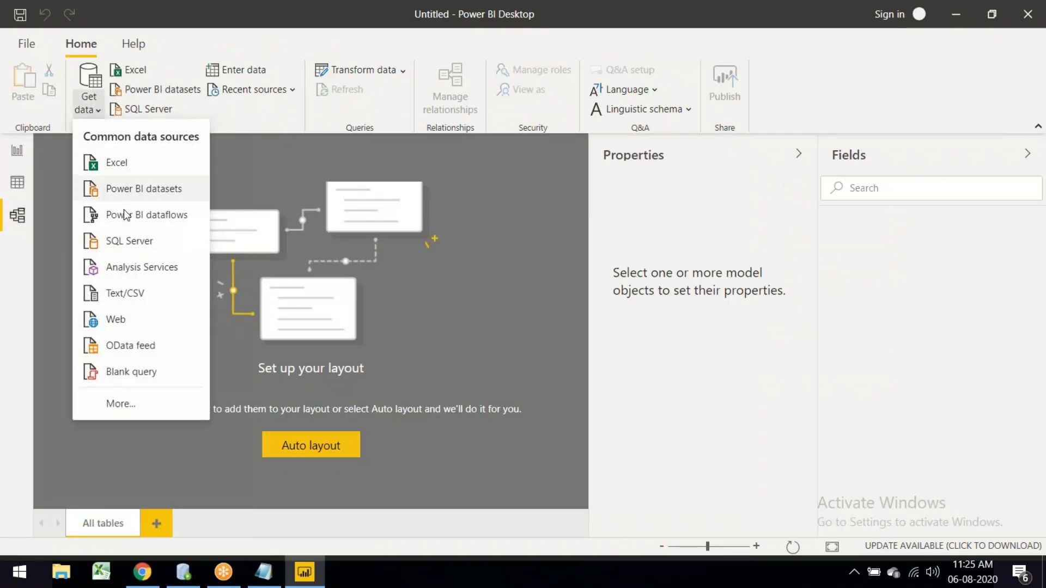
left_click(125, 293)
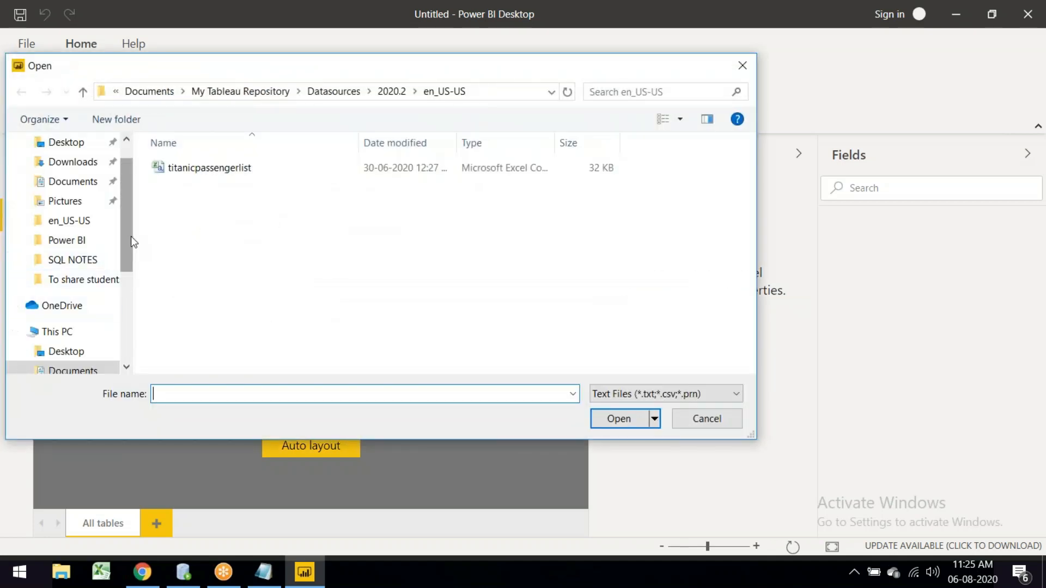
left_click(66, 241)
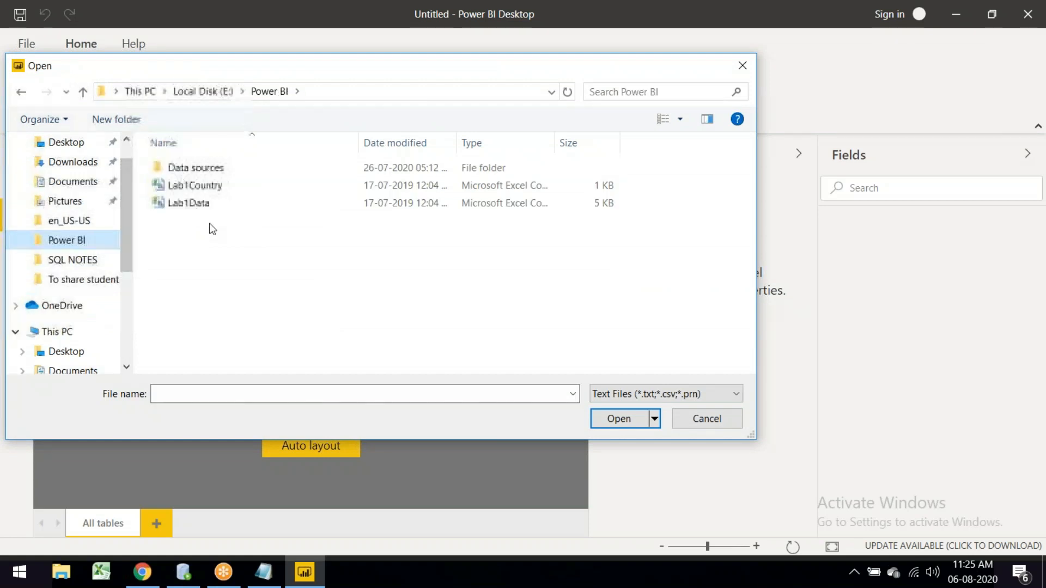
double_click(221, 170)
left_click(179, 167)
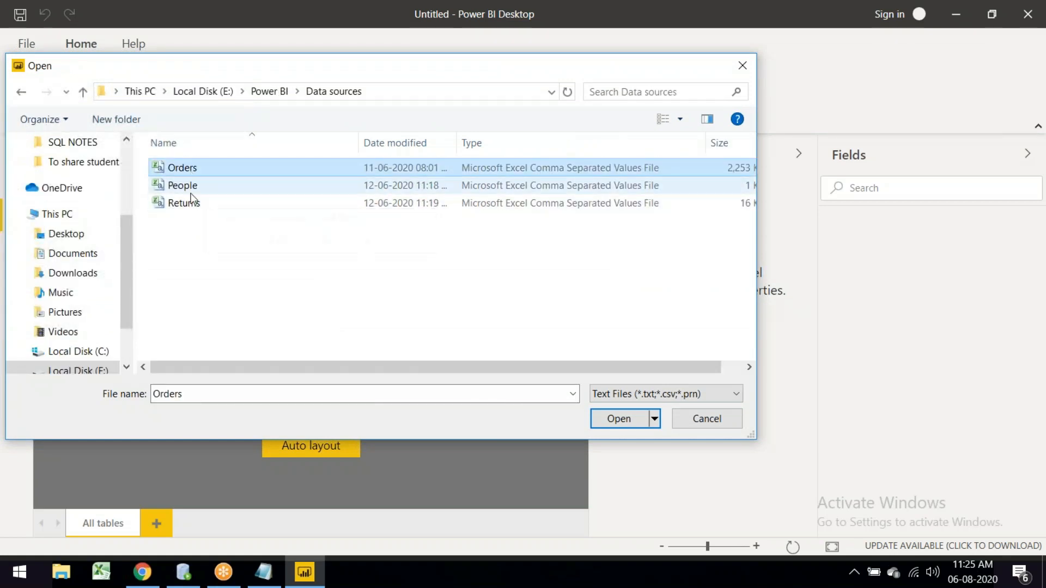
left_click(623, 426)
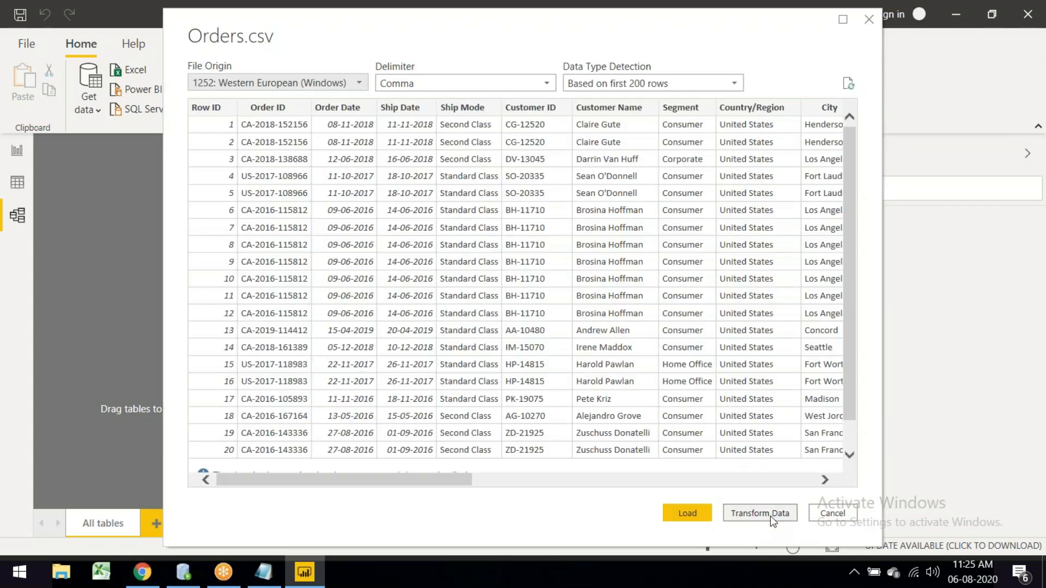
Step: Send the Orders data to the Power Query Editor, then open the Submit an Idea page
left_click(771, 515)
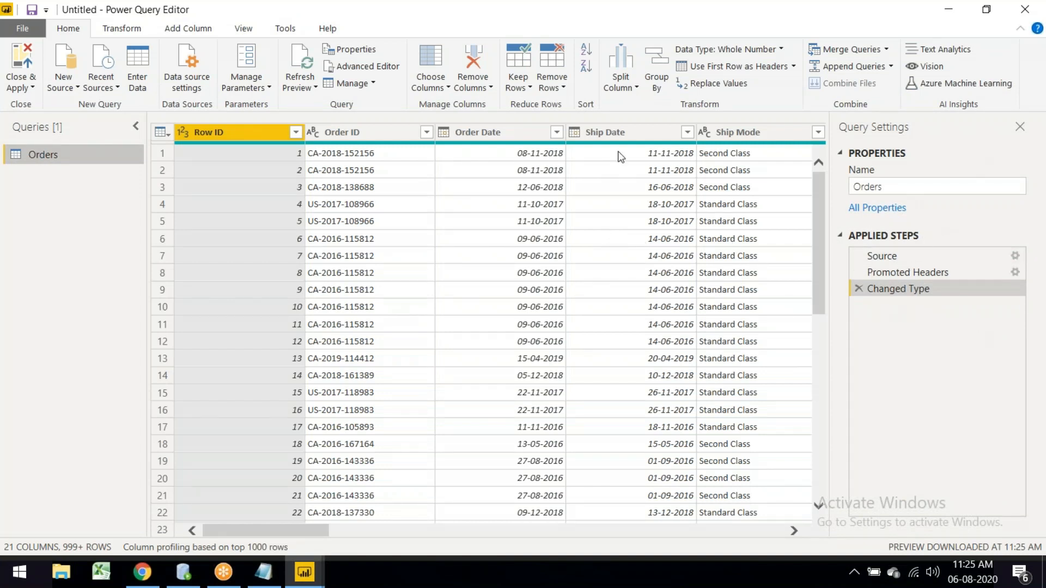
left_click(334, 32)
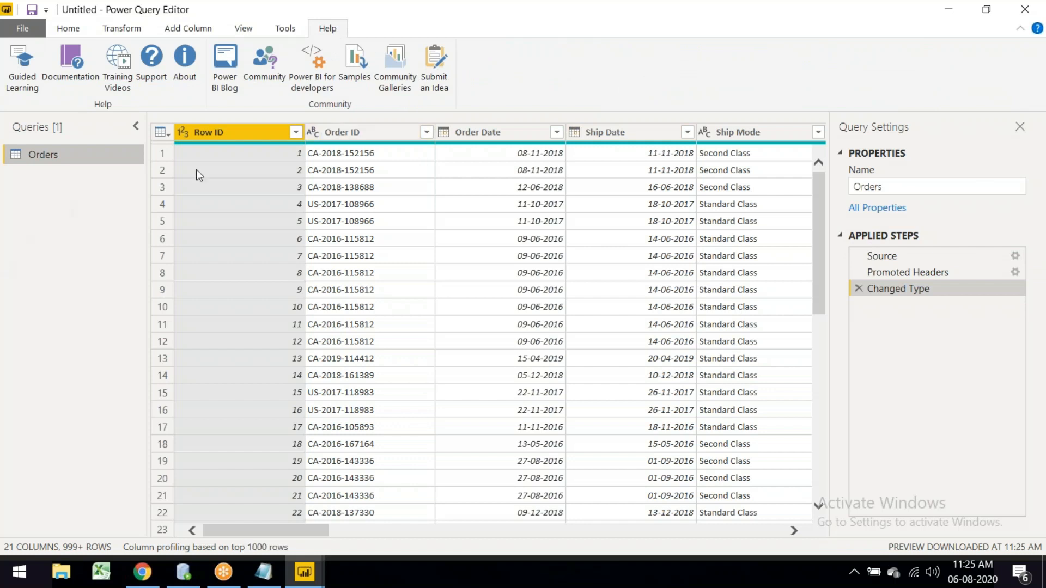
left_click(435, 66)
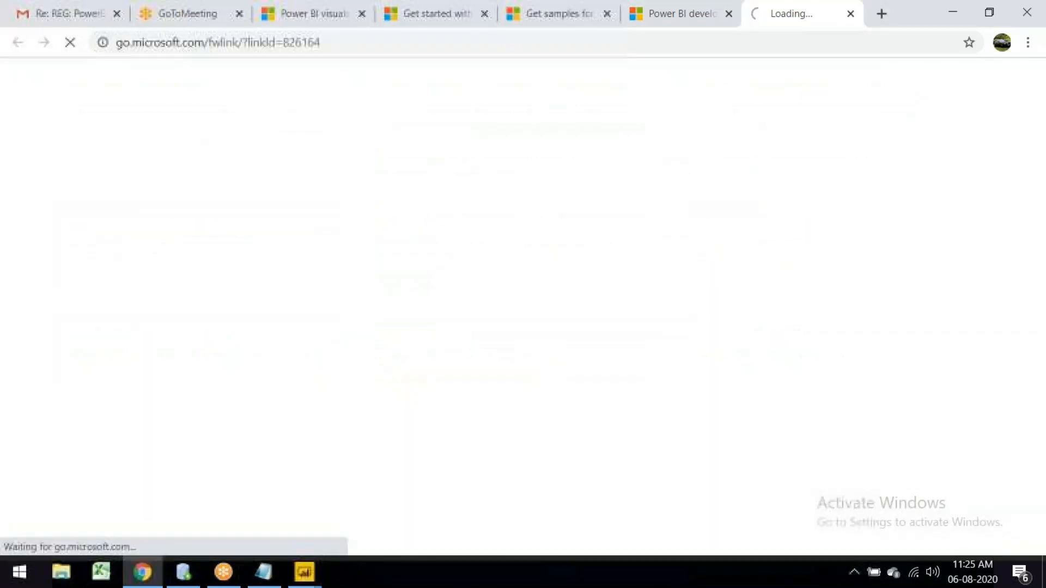
Step: Leave the Power BI Ideas page and return to the Power Query Editor showing the Orders query
mouse_move(305, 572)
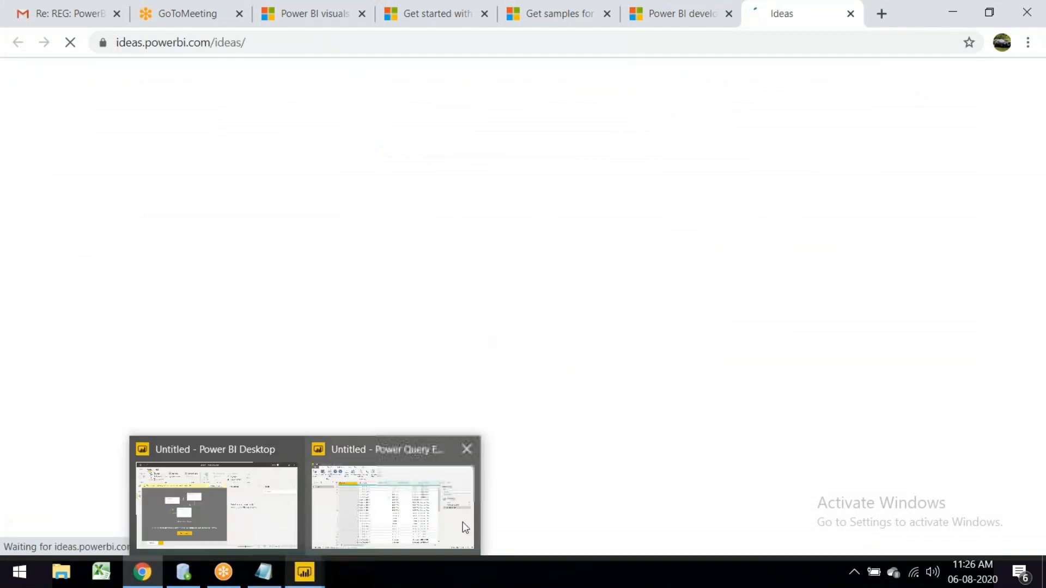
left_click(462, 522)
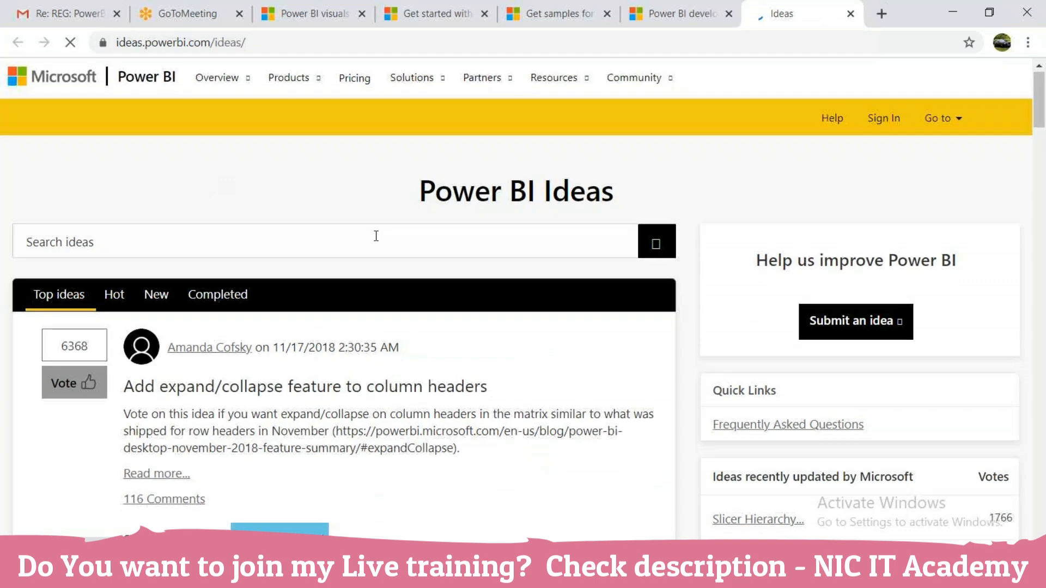
scroll(373, 236, "down", 7)
scroll(374, 236, "down", 2)
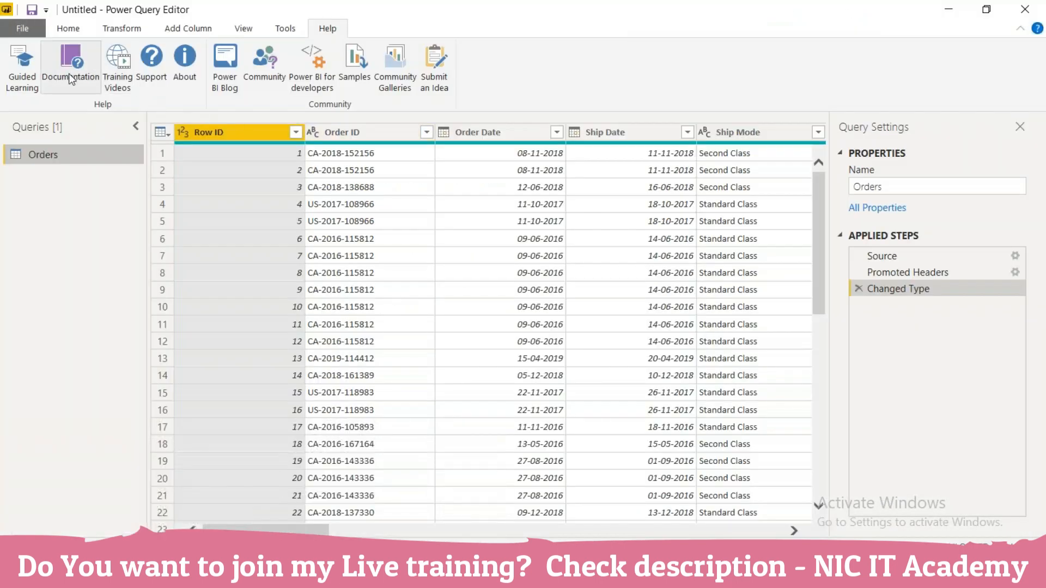
Step: Apply the query changes and close the Power Query editor so Orders loads into the model
left_click(68, 28)
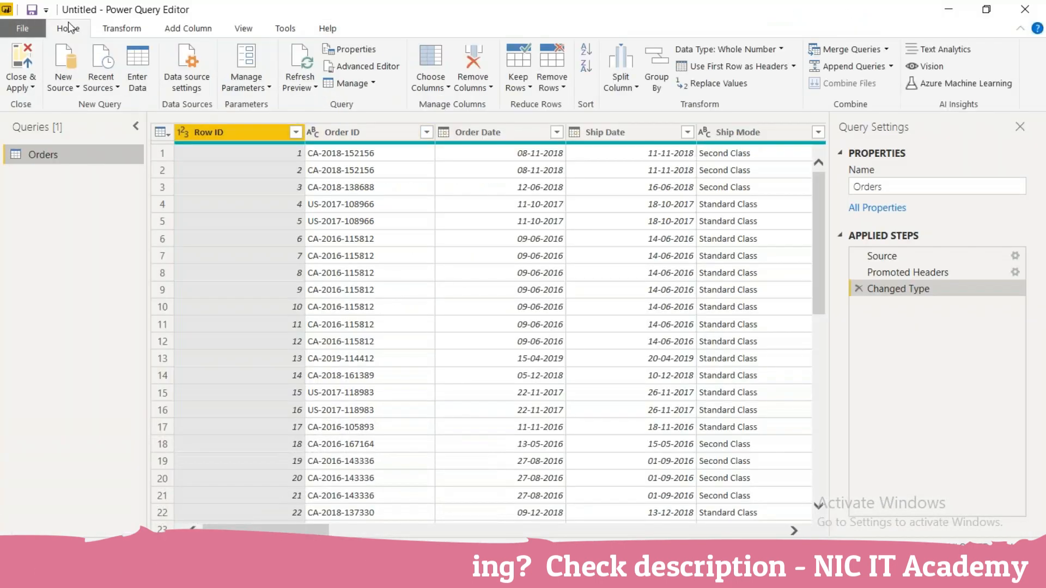
left_click(23, 88)
left_click(58, 107)
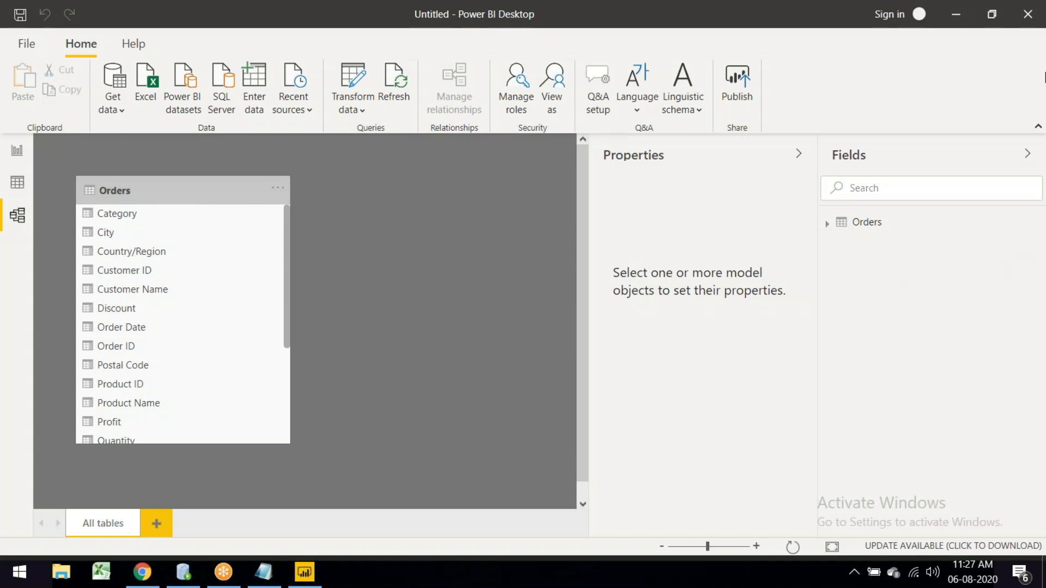
Step: Start a new Oracle database connection from Get data, entering localhost as the server
left_click(114, 108)
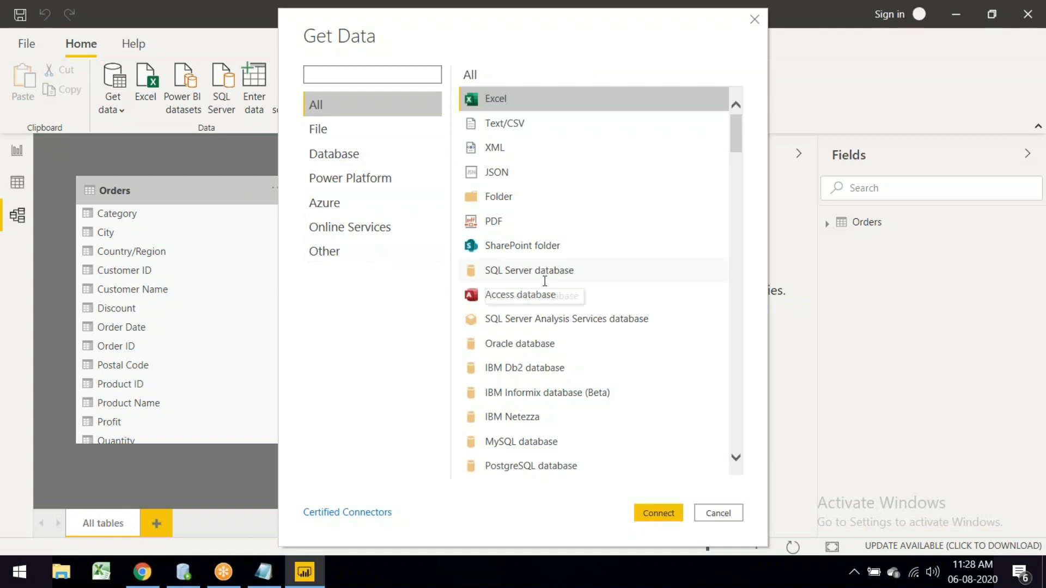
left_click(365, 159)
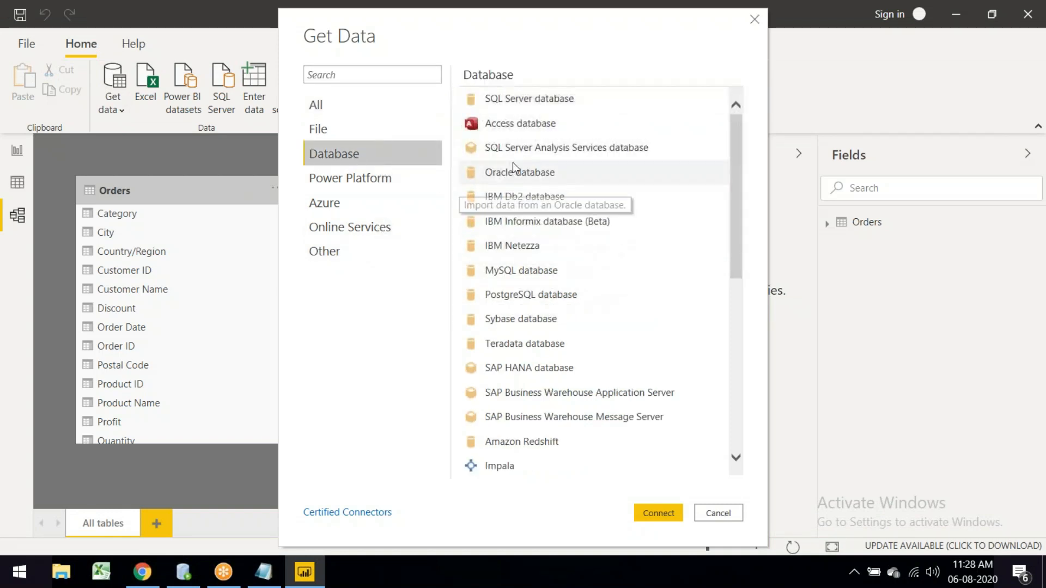
left_click(520, 174)
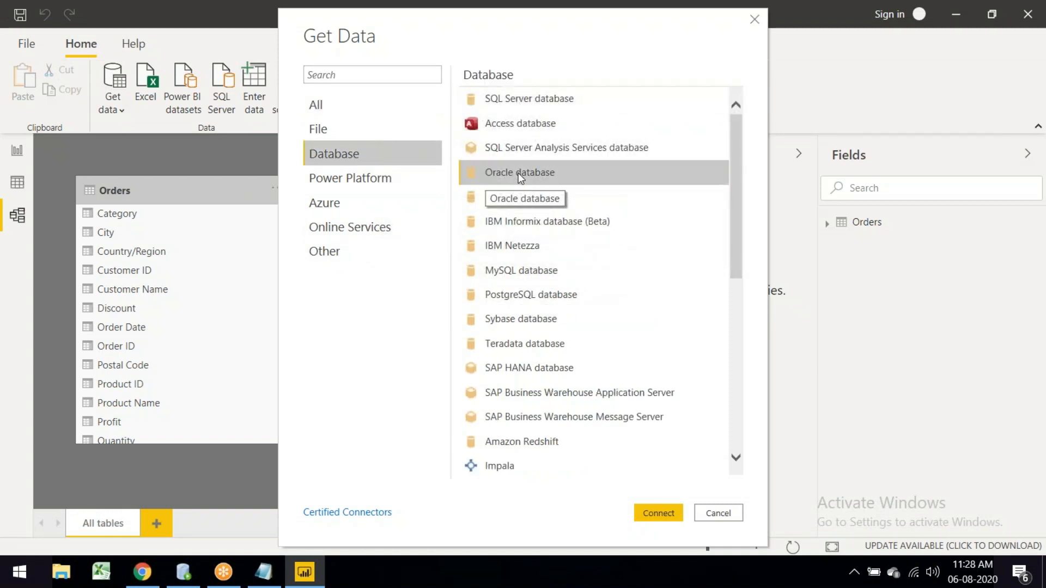
left_click(650, 516)
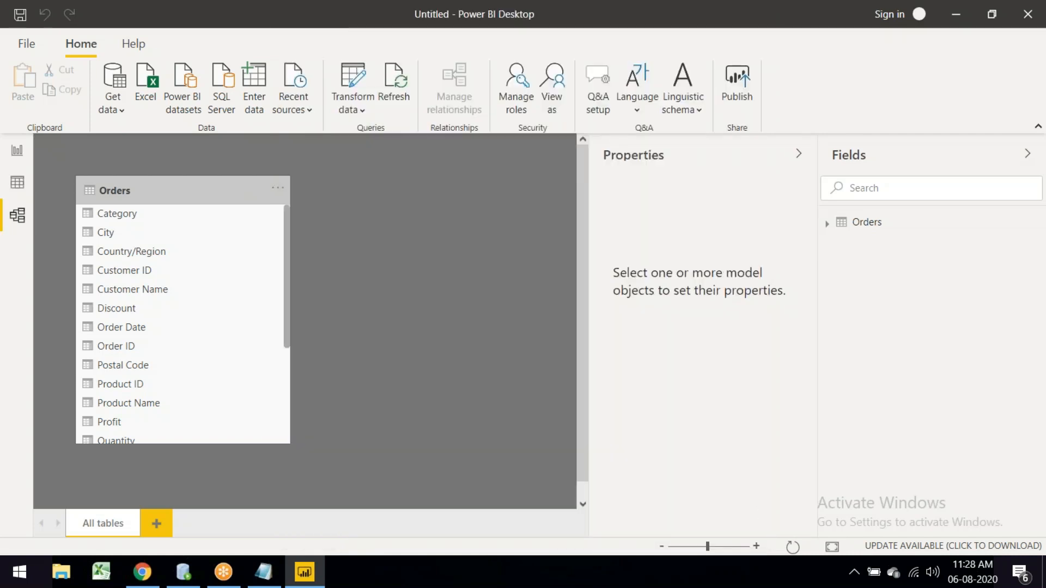
left_click(661, 339)
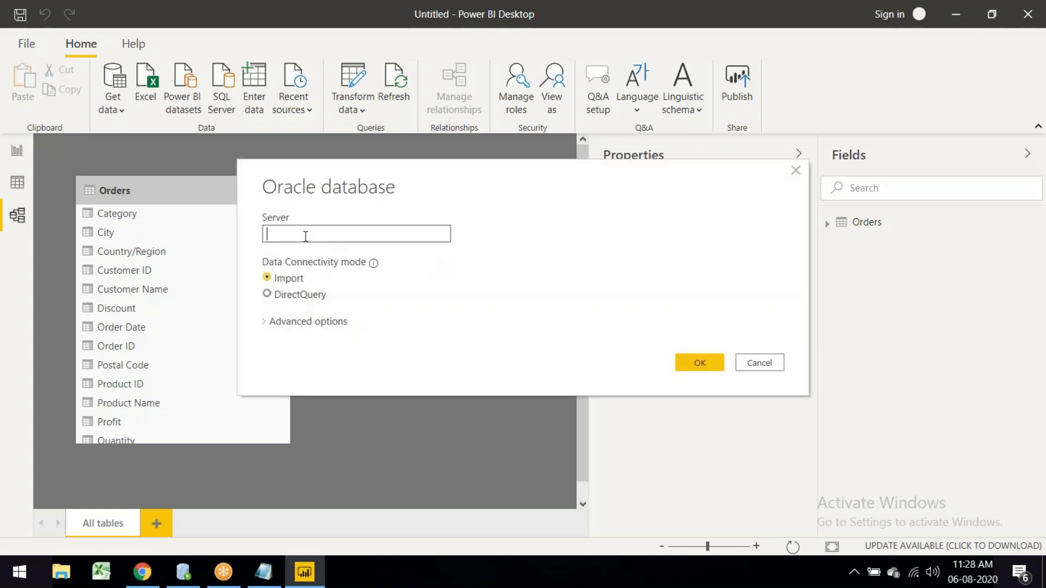
type("localhost")
Step: Connect to the localhost Oracle server and expand the HR schema to list its tables
left_click(698, 363)
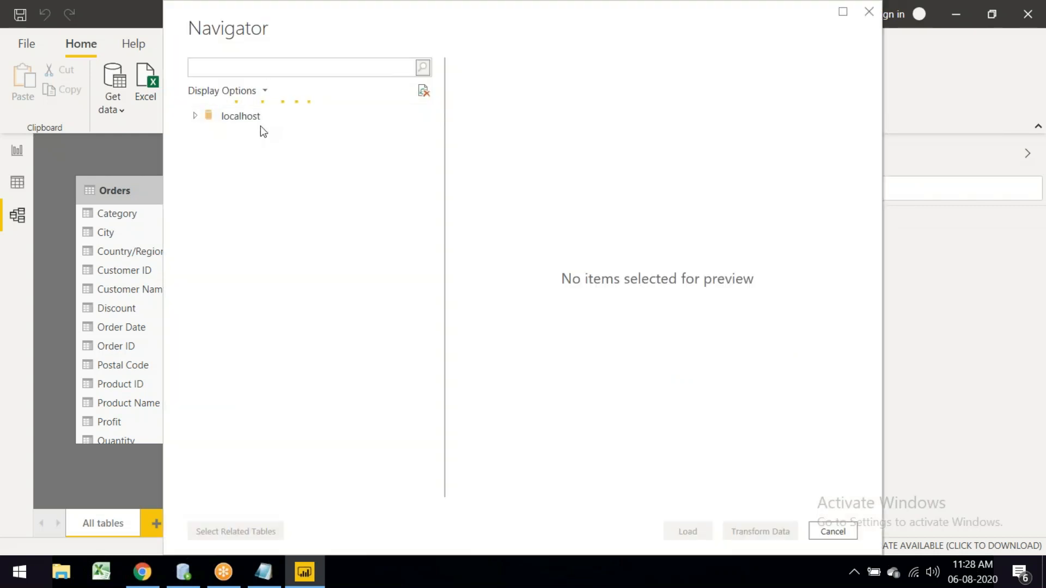
left_click(201, 321)
scroll(254, 362, "down", 9)
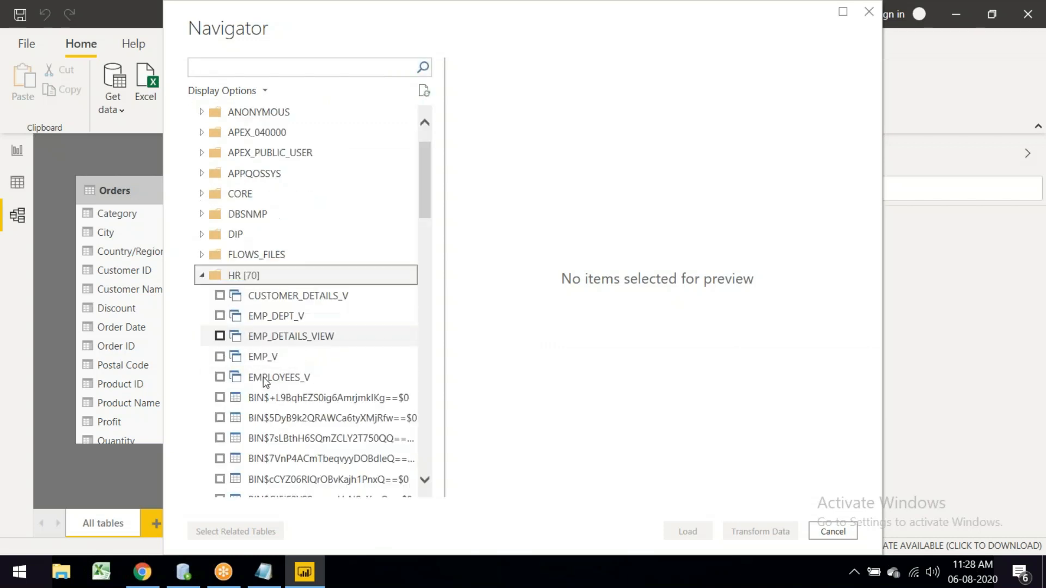
scroll(264, 378, "down", 3)
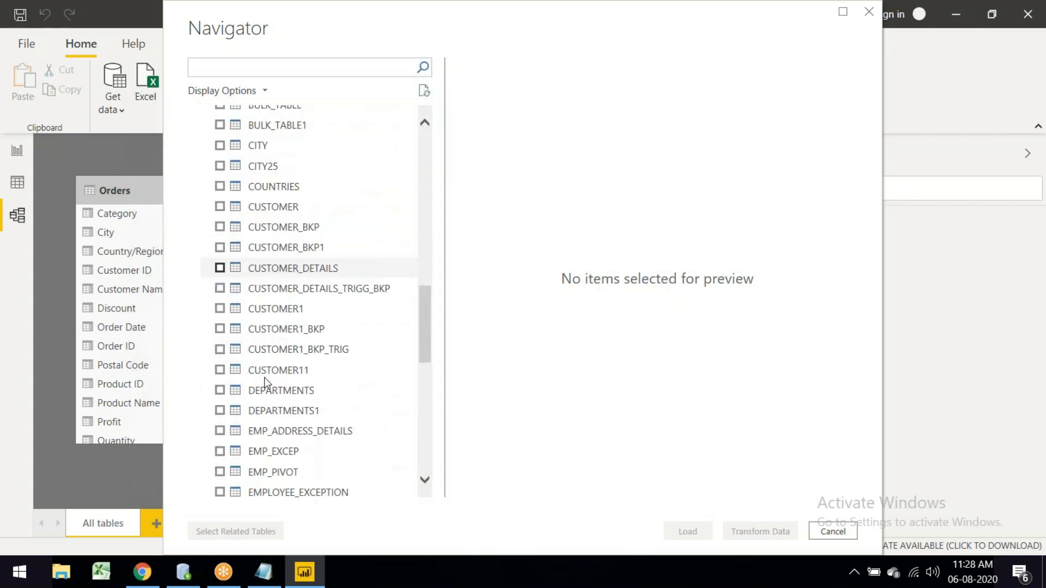
Step: Tick the DEPARTMENTS, EMPLOYEES and LOCATIONS tables and load them
left_click(220, 391)
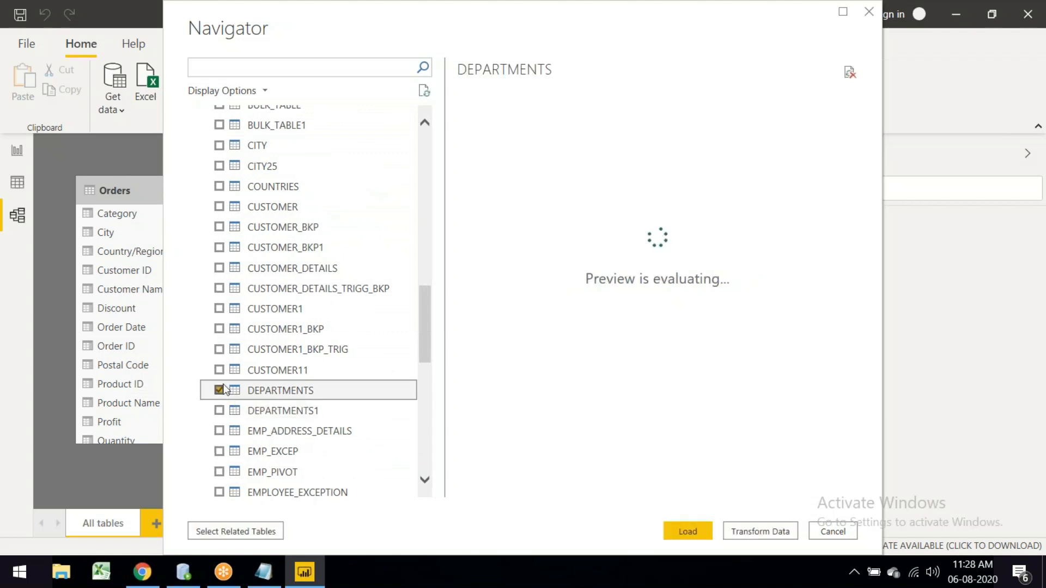
scroll(254, 250, "down", 3)
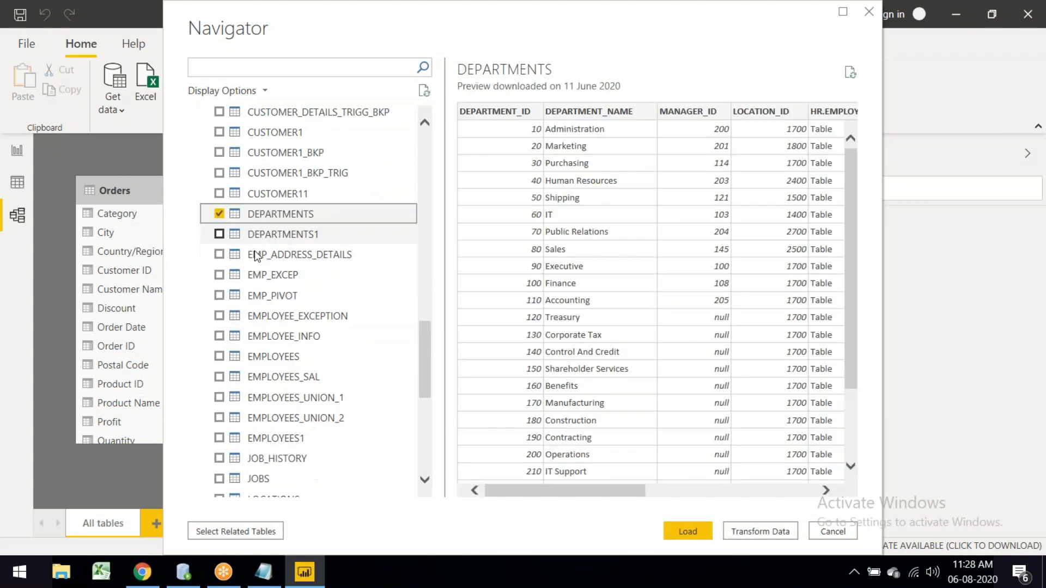
left_click(219, 357)
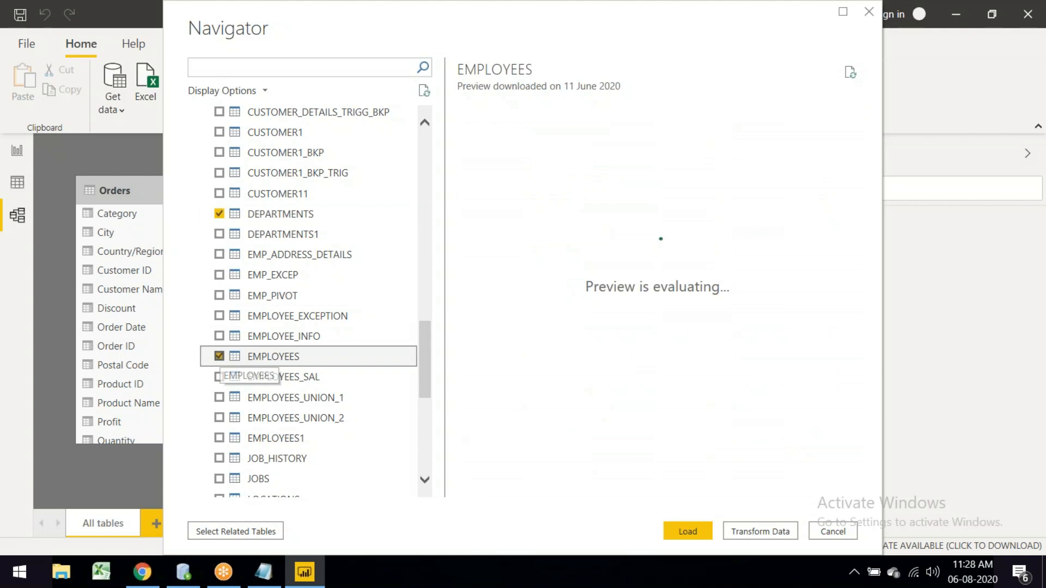
scroll(257, 371, "down", 3)
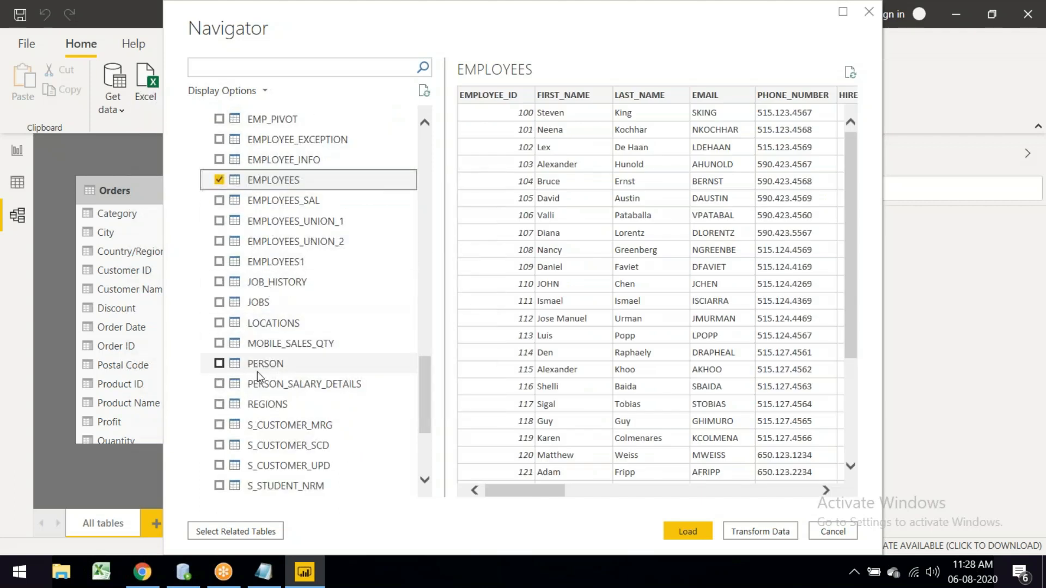
scroll(259, 376, "down", 3)
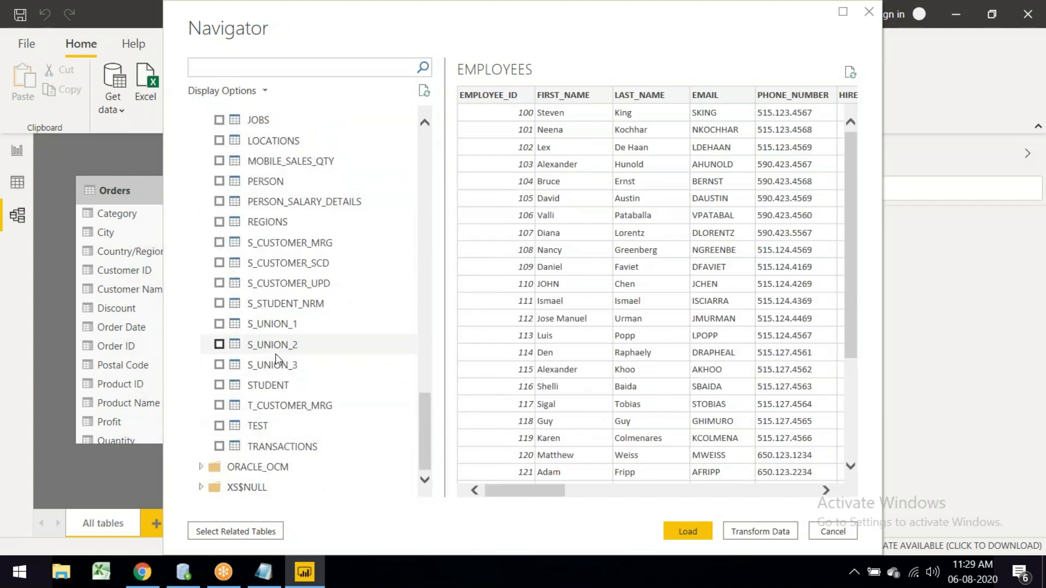
scroll(278, 360, "up", 3)
left_click(219, 319)
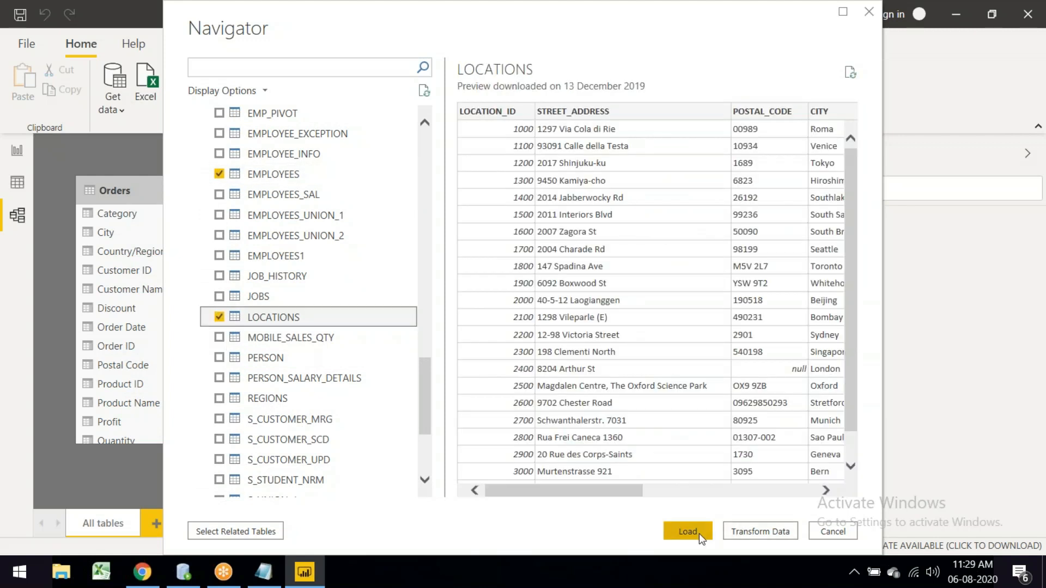
left_click(687, 532)
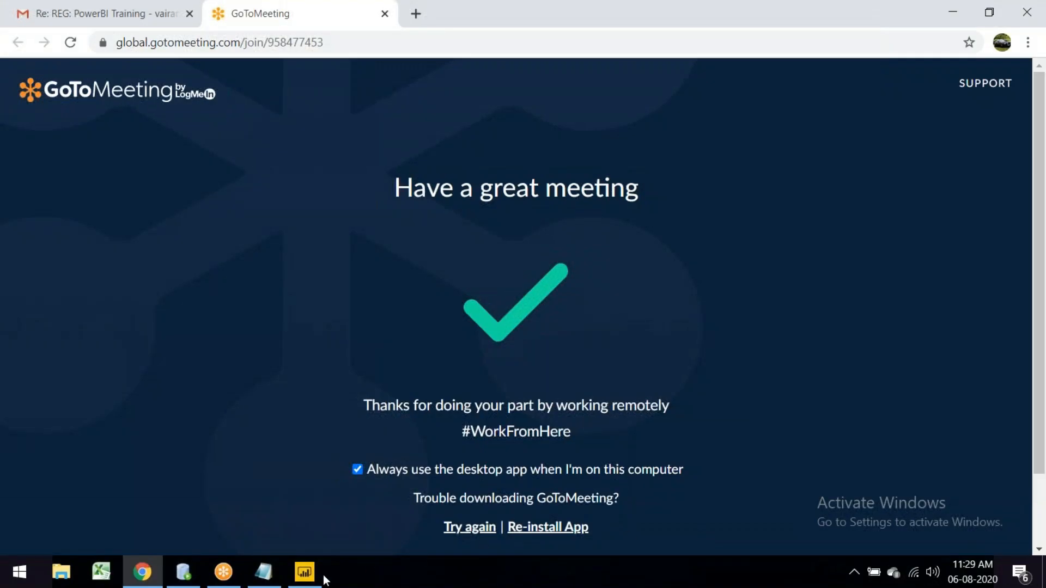
Step: Bring the Power BI Desktop window back from the taskbar while the tables load
mouse_move(304, 572)
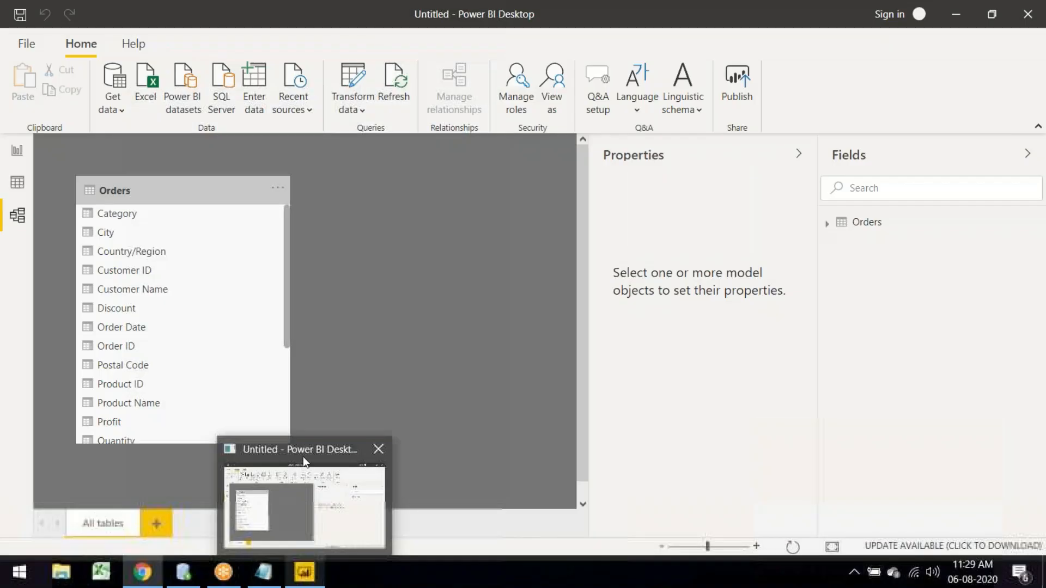
left_click(302, 457)
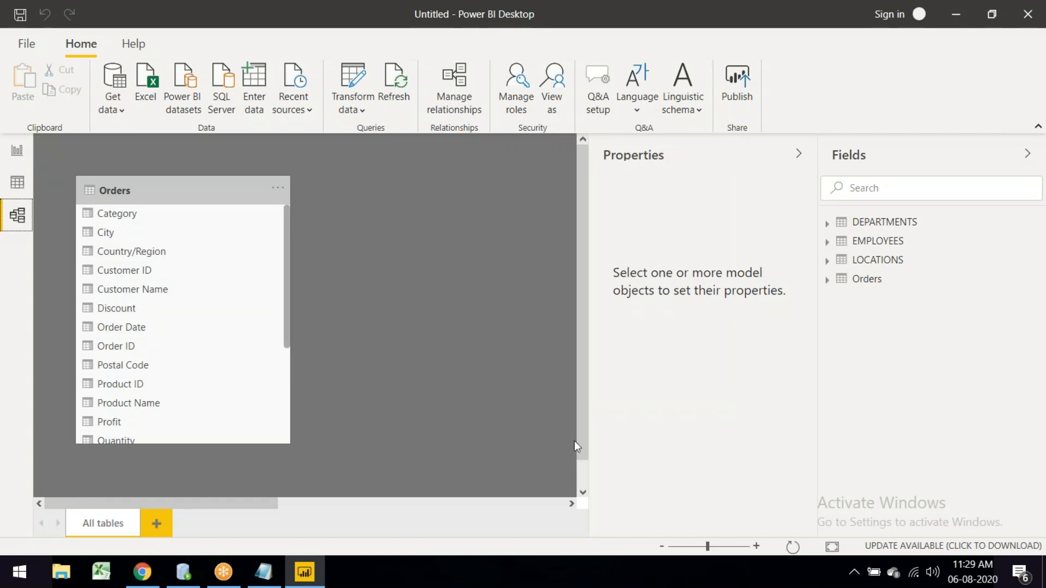
Step: Collapse the Properties pane and drag LOCATIONS and DEPARTMENTS left so their relationships with EMPLOYEES show
left_click(799, 154)
left_click_drag(470, 503, 741, 497)
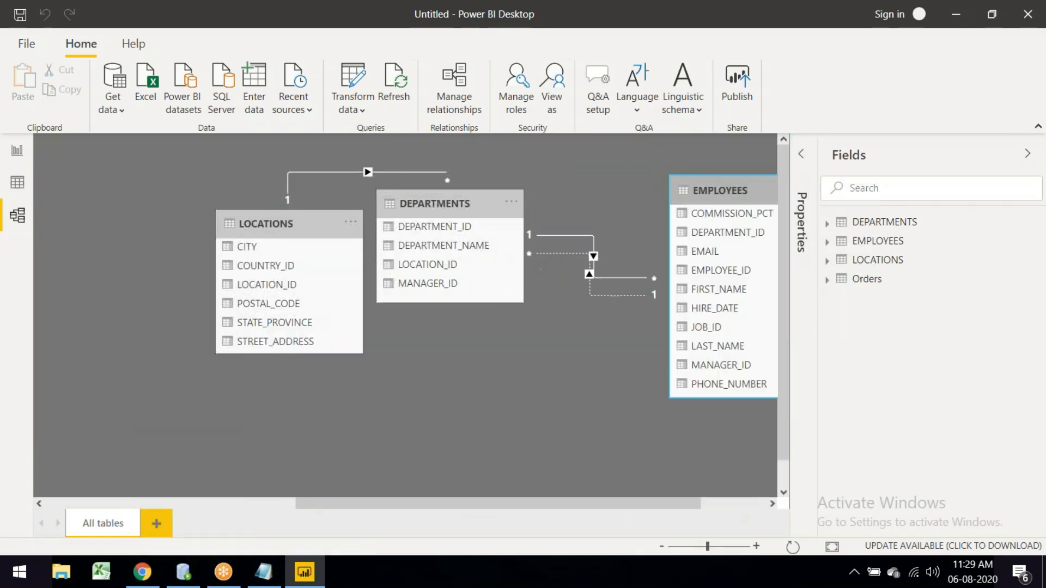
left_click(252, 227)
left_click_drag(252, 226, 82, 206)
left_click_drag(412, 207, 370, 199)
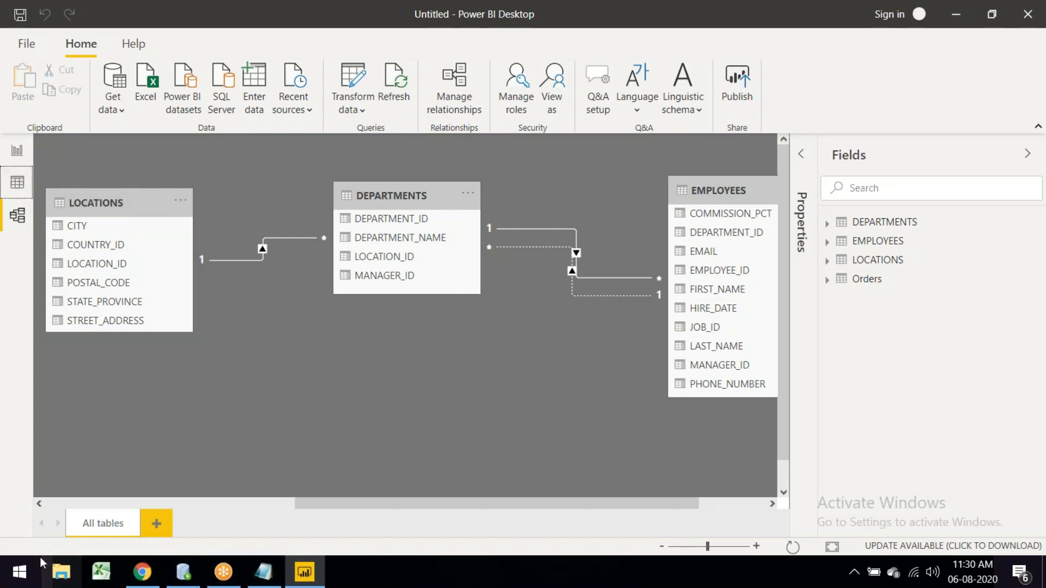
Step: Launch Notepad++ by searching 'notepad' in the Start menu
left_click(26, 580)
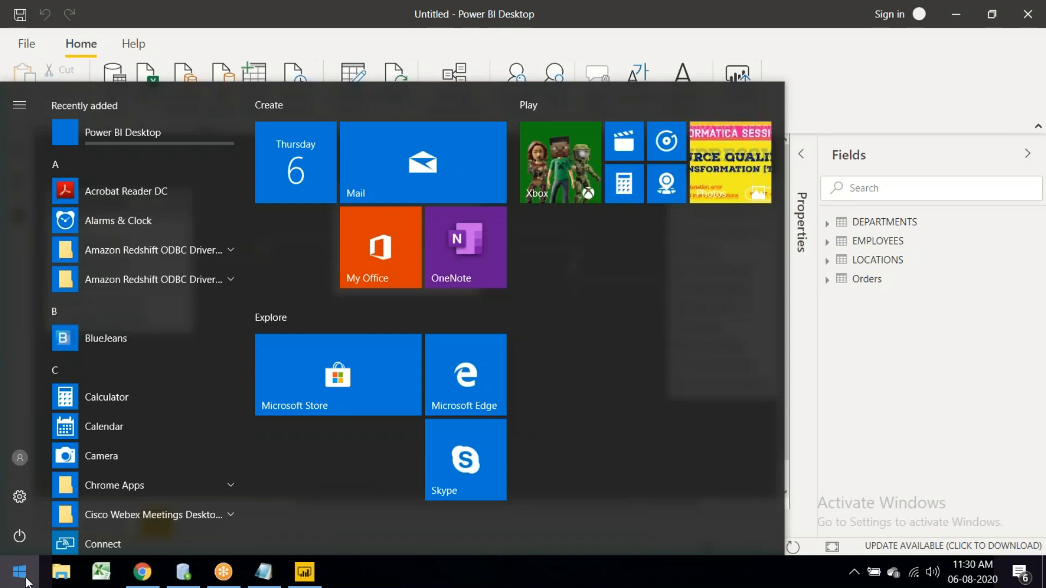
type("notepad")
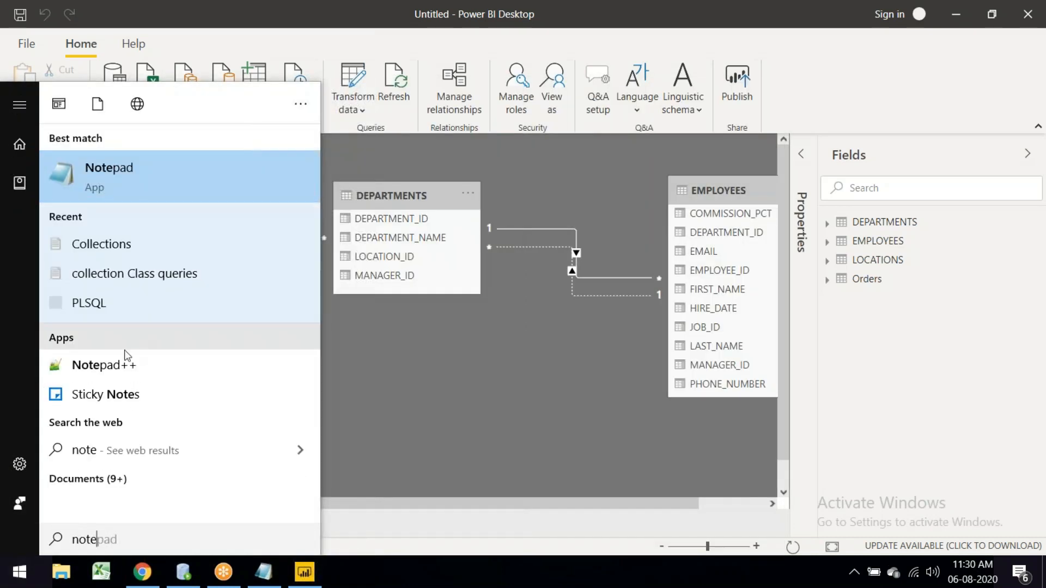
left_click(382, 11)
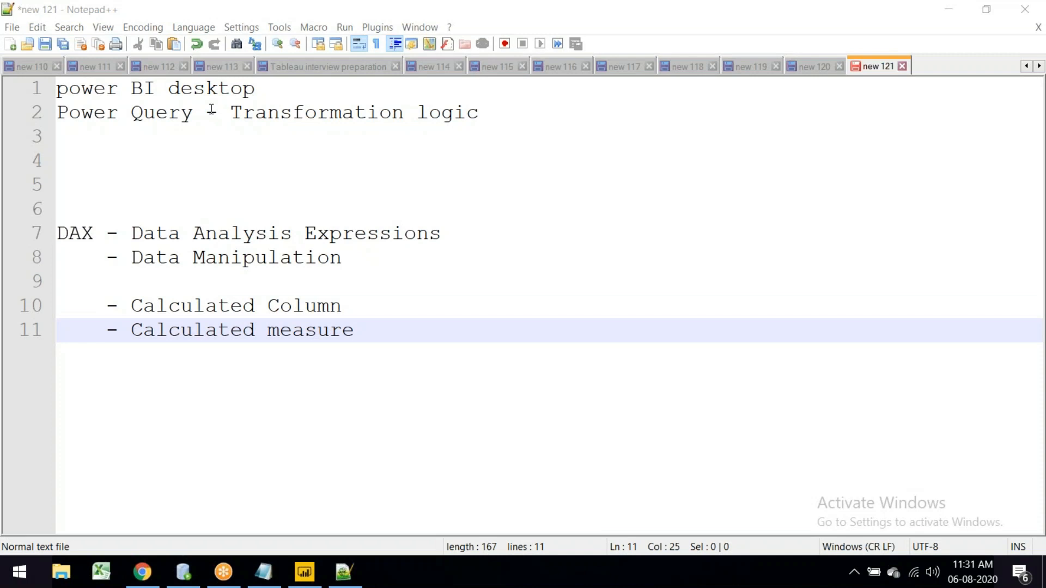
Step: Highlight the DAX note lines: Data Analysis Expressions, Data Manipulation, Calculated Column, Calculated measure
double_click(96, 235)
left_click_drag(131, 234, 444, 232)
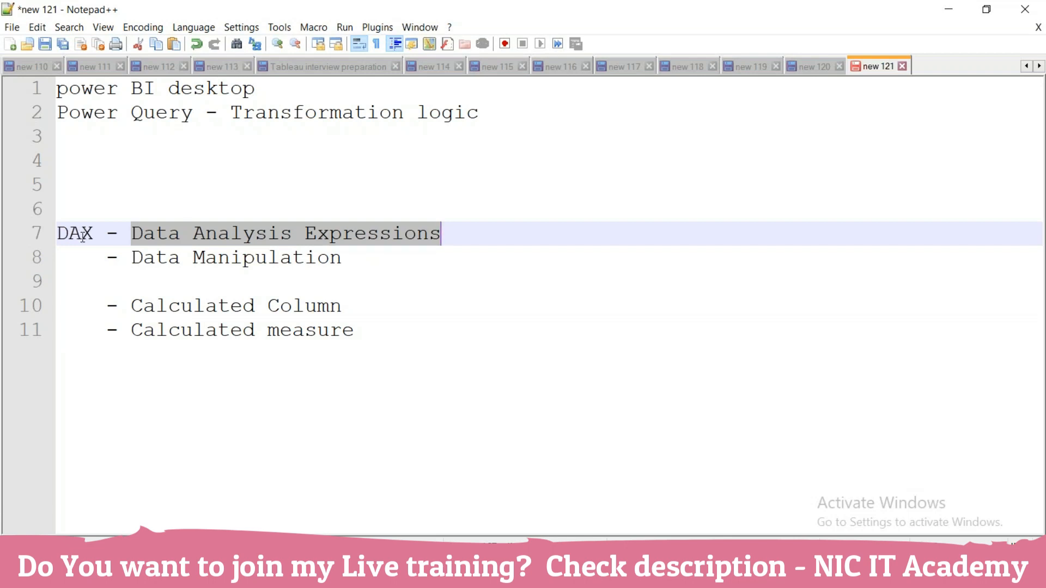
left_click_drag(132, 257, 347, 258)
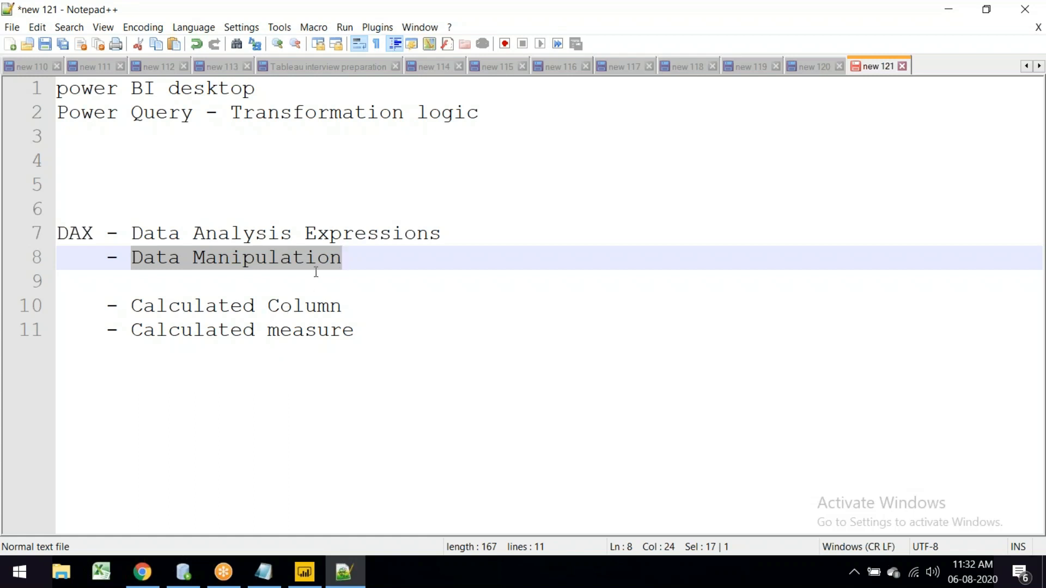
left_click_drag(132, 308, 340, 315)
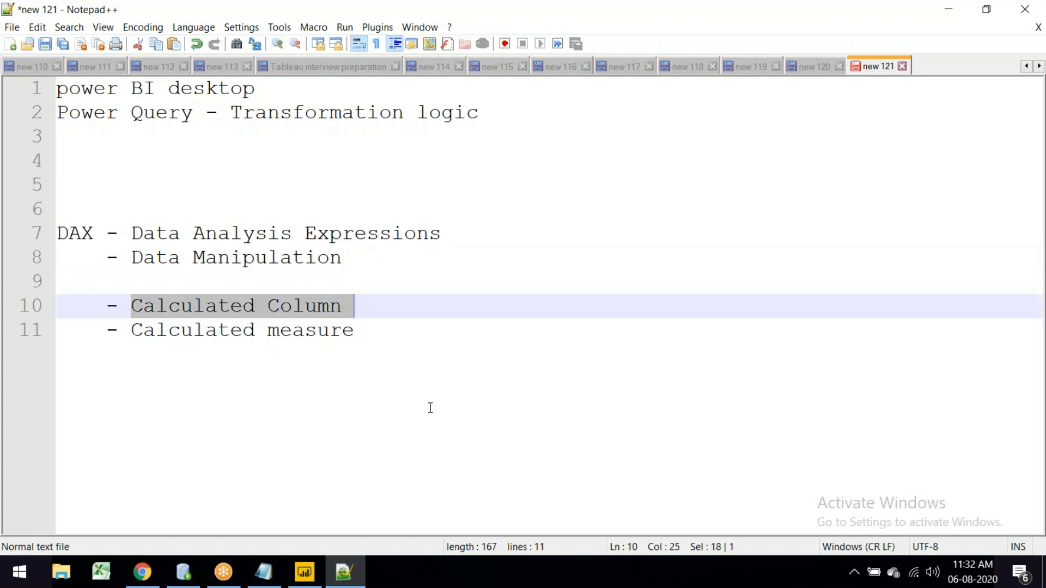
left_click_drag(120, 329, 368, 344)
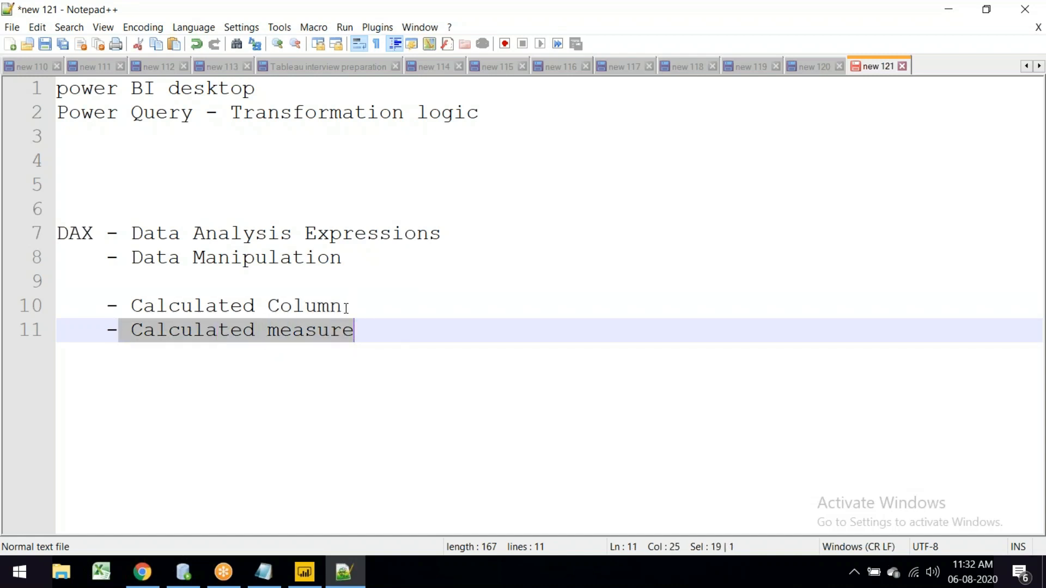
left_click(148, 331)
left_click_drag(133, 330, 357, 328)
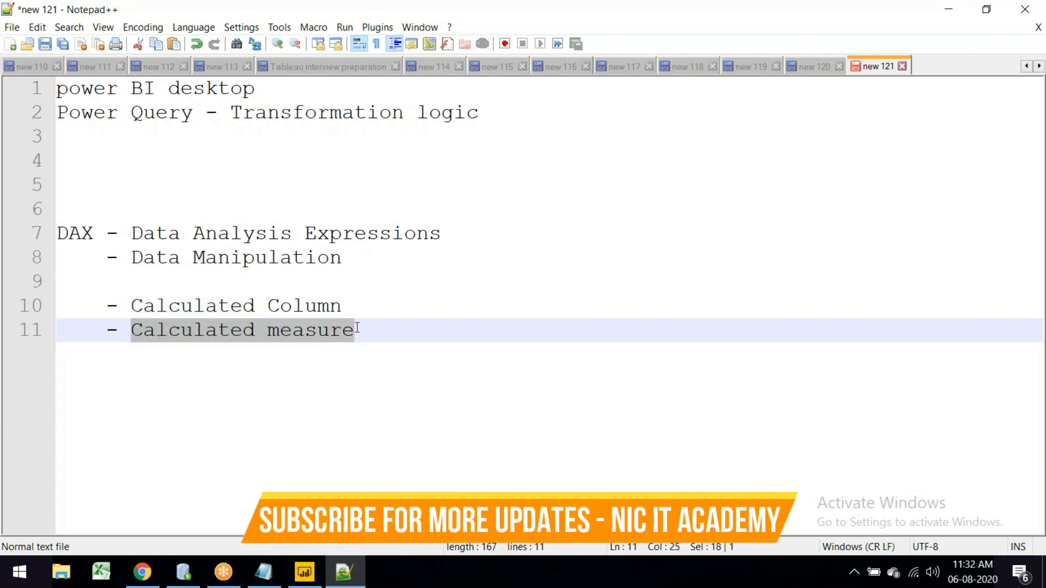
Step: Append min() after 'Calculated measure' on line 11, remove the stray n, and return to Power BI
left_click(393, 335)
type("n  ")
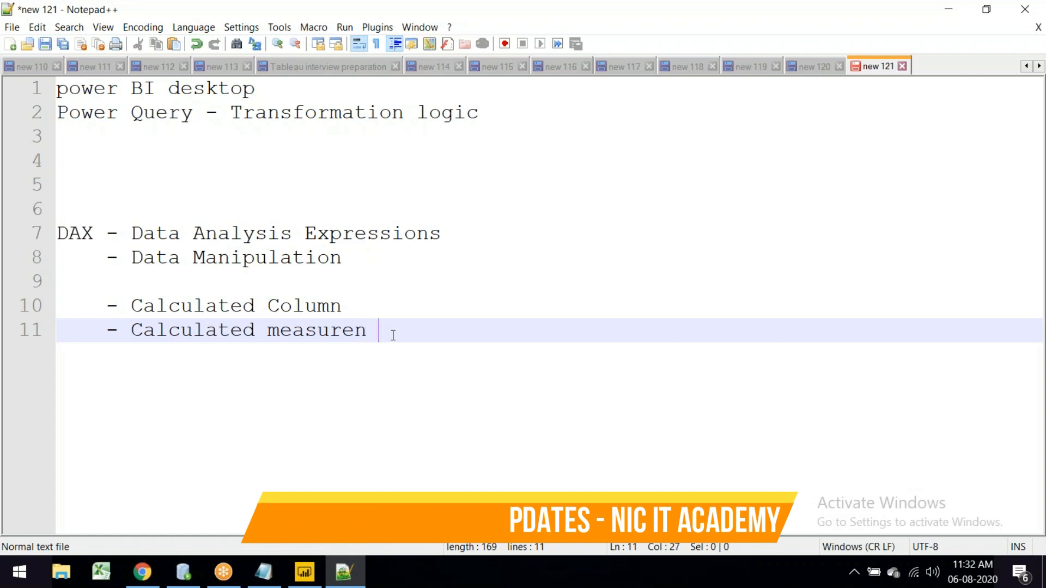
type("min()")
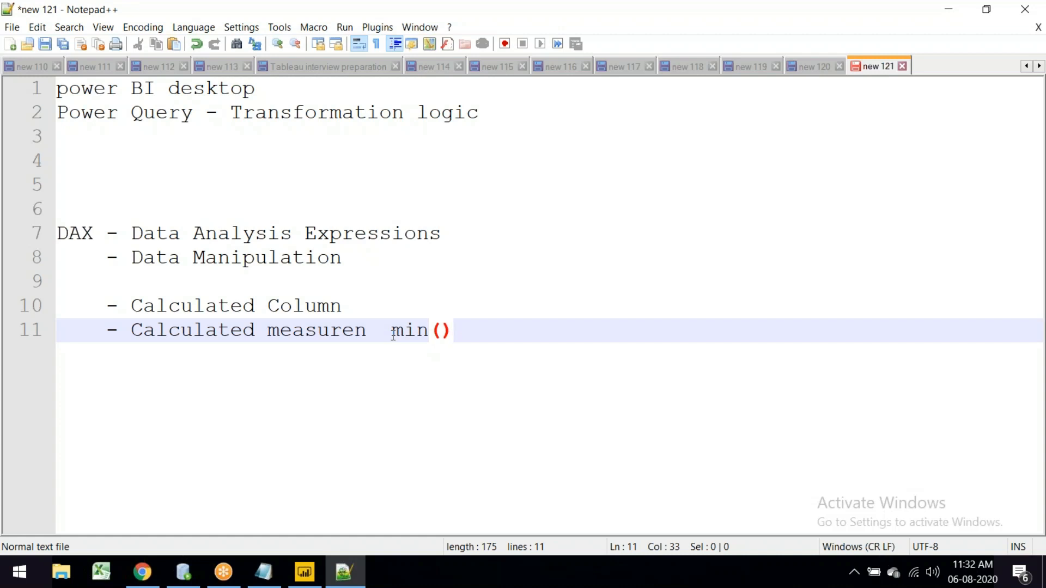
left_click(379, 333)
left_click(369, 327)
key("BackSpace")
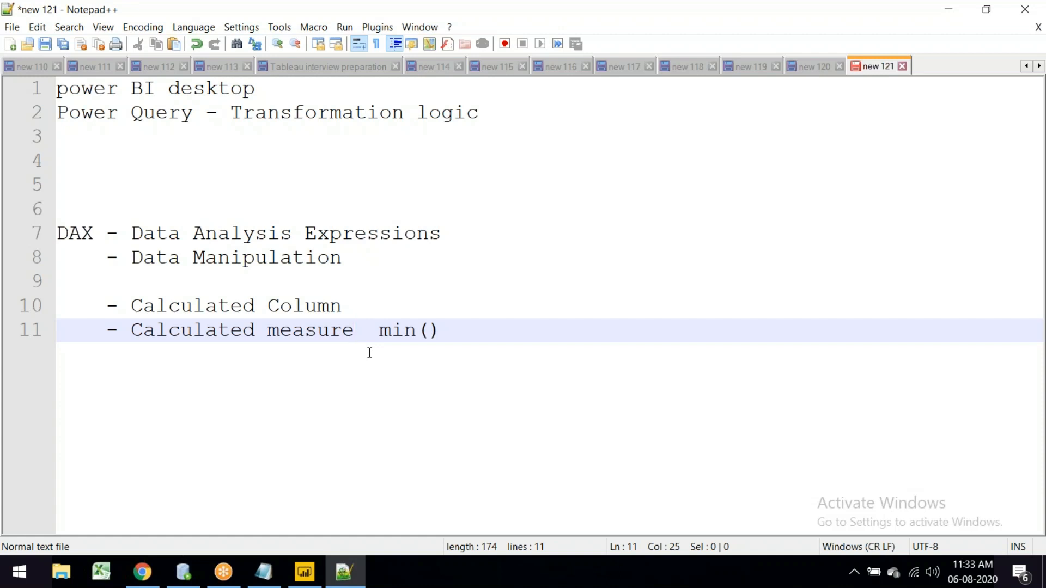
left_click(305, 571)
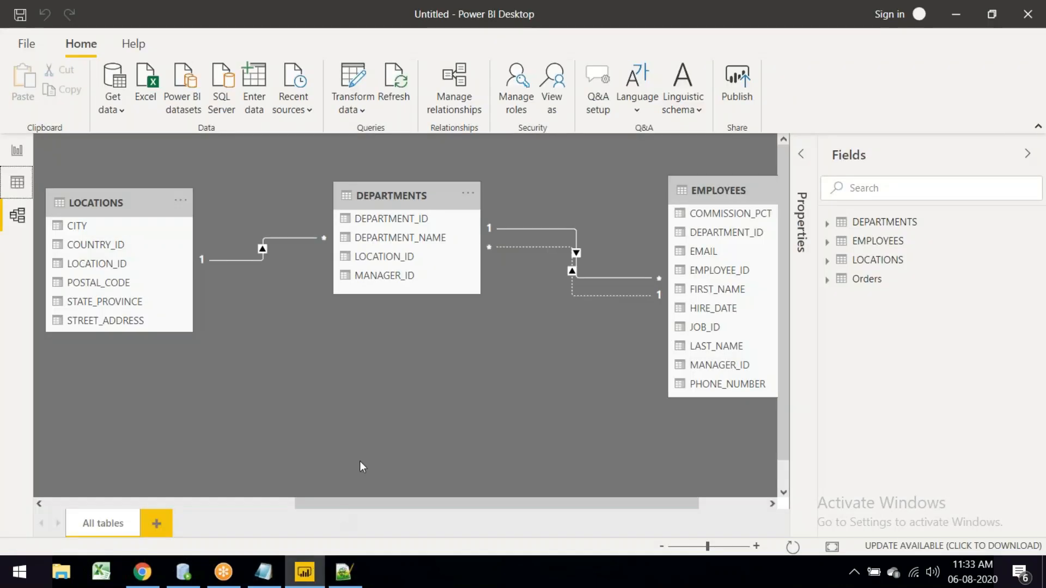
Step: Switch to Data view and display the EMPLOYEES table's 107 rows
left_click(17, 181)
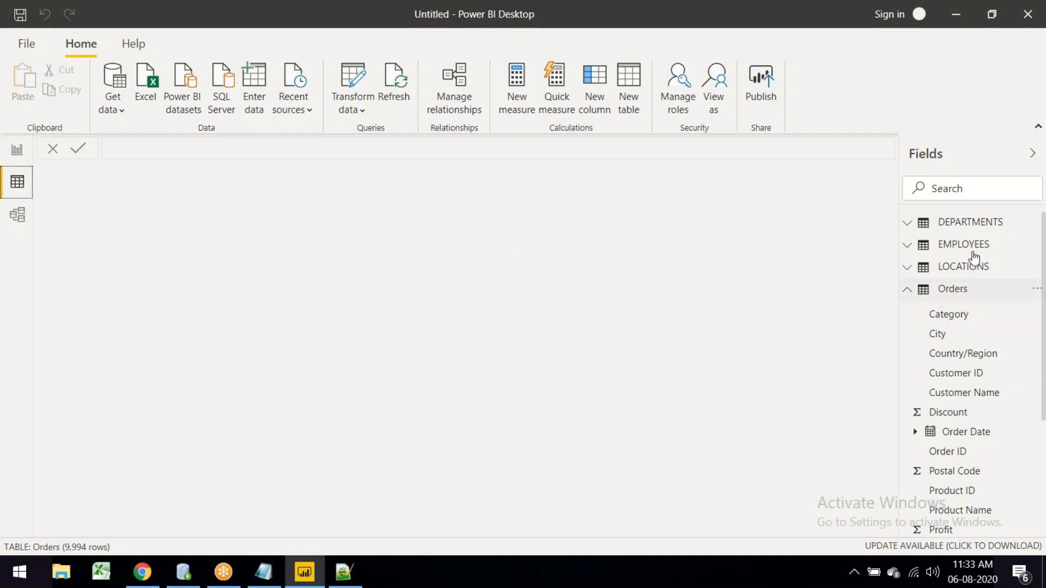
mouse_move(979, 249)
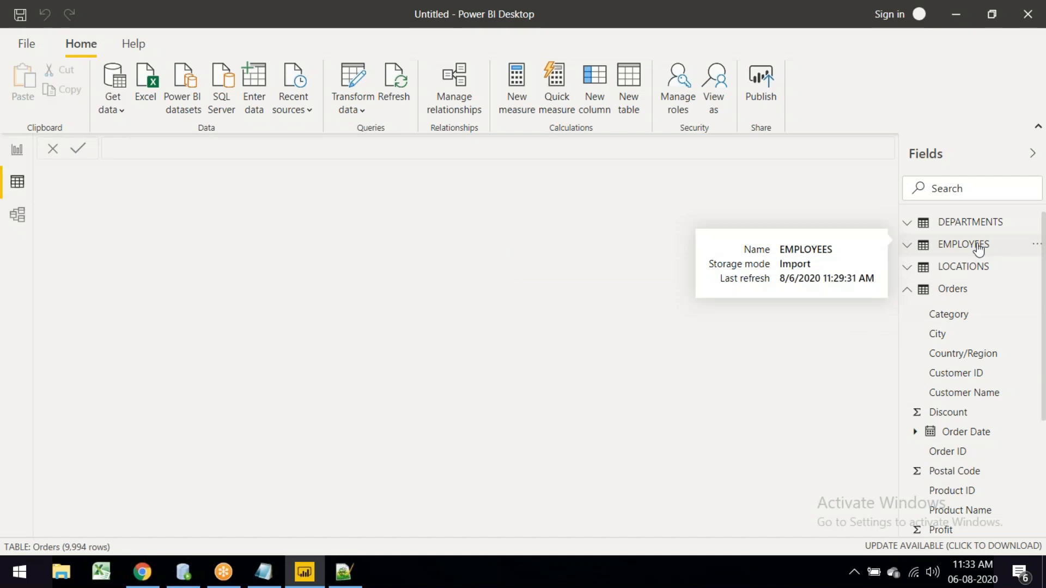
left_click(979, 249)
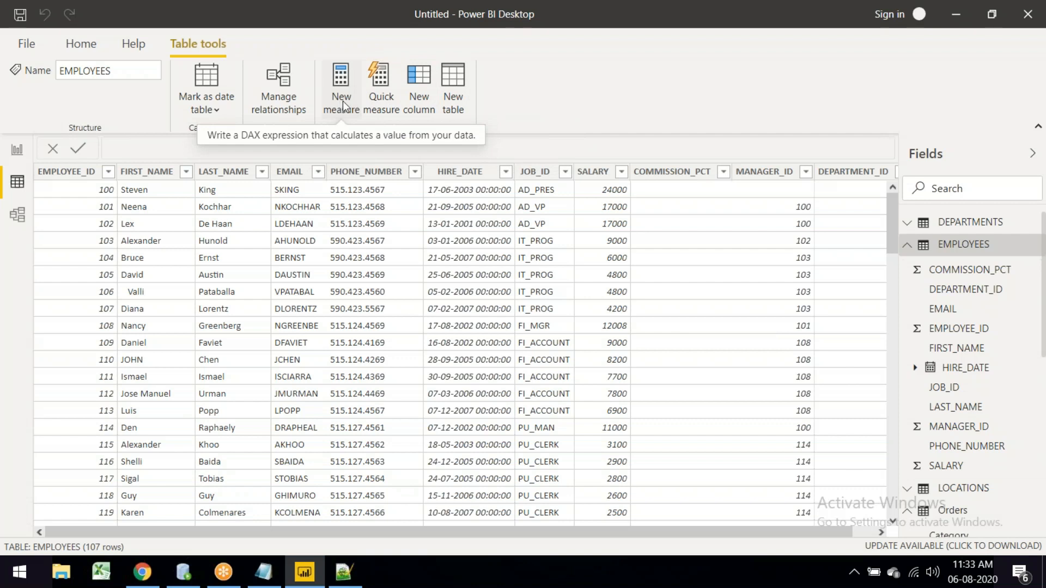
Step: Create the measure Measure = sum(EMPLOYEES[SALARY]) in the EMPLOYEES table
left_click(599, 180)
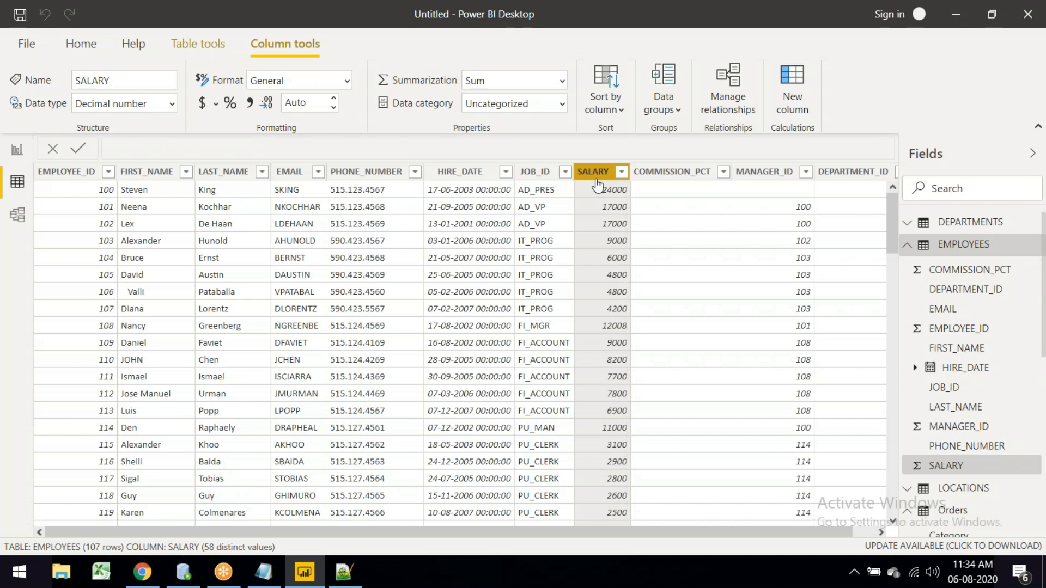
left_click(197, 44)
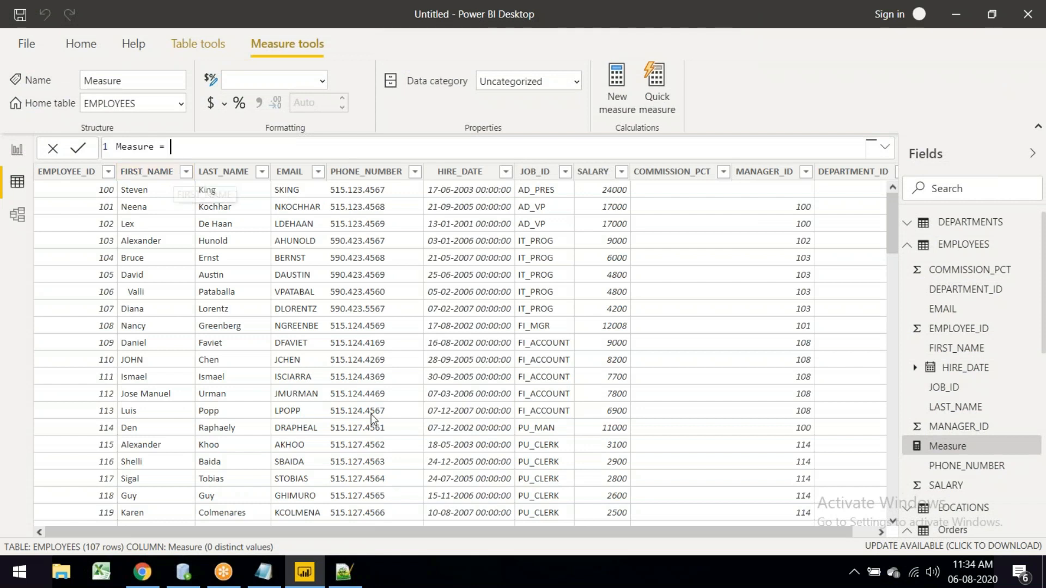
type("sum")
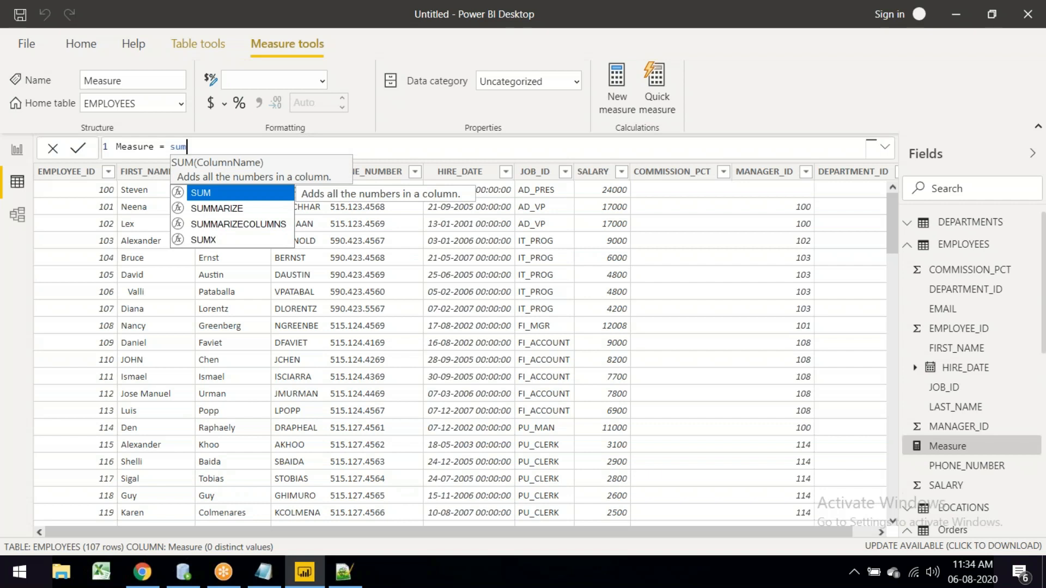
type("(sa")
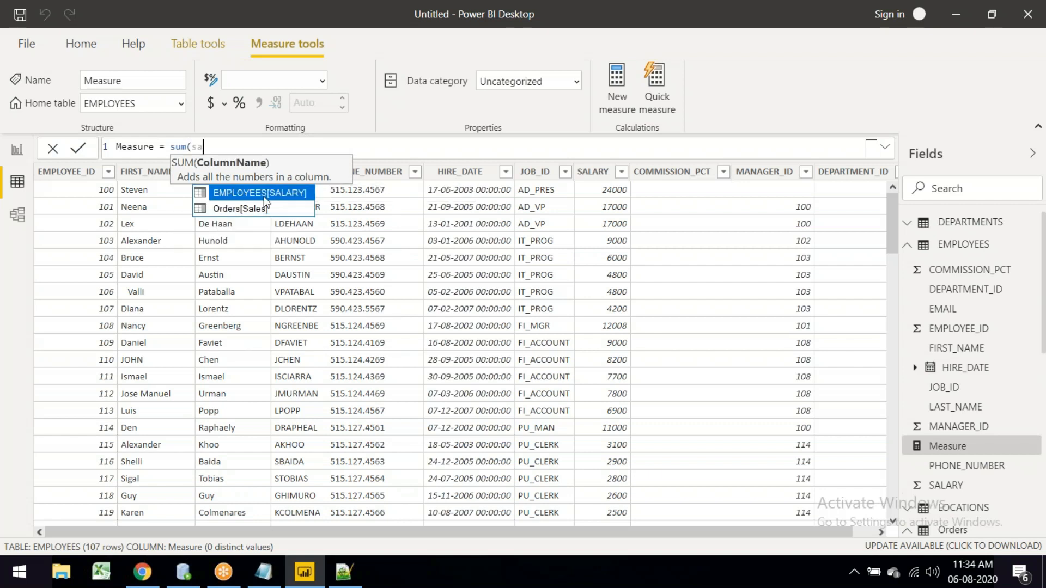
left_click(270, 196)
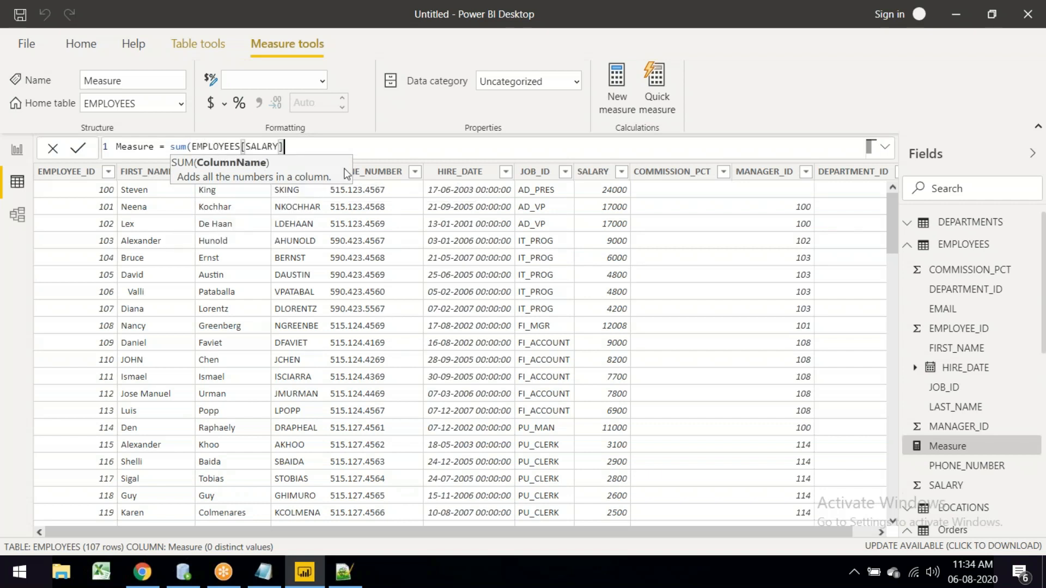
type(")")
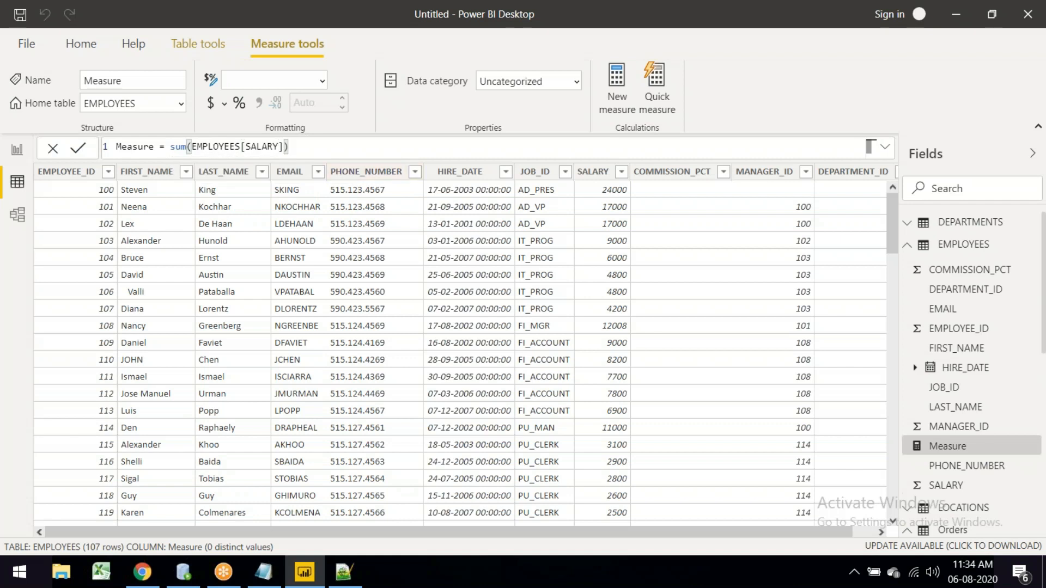
key("Return")
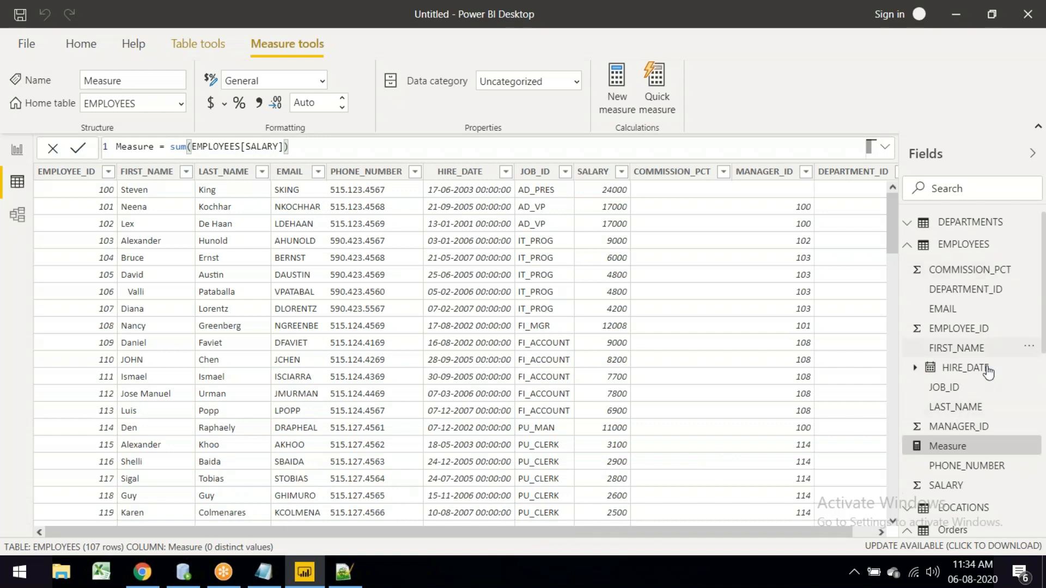
scroll(986, 392, "down", 10)
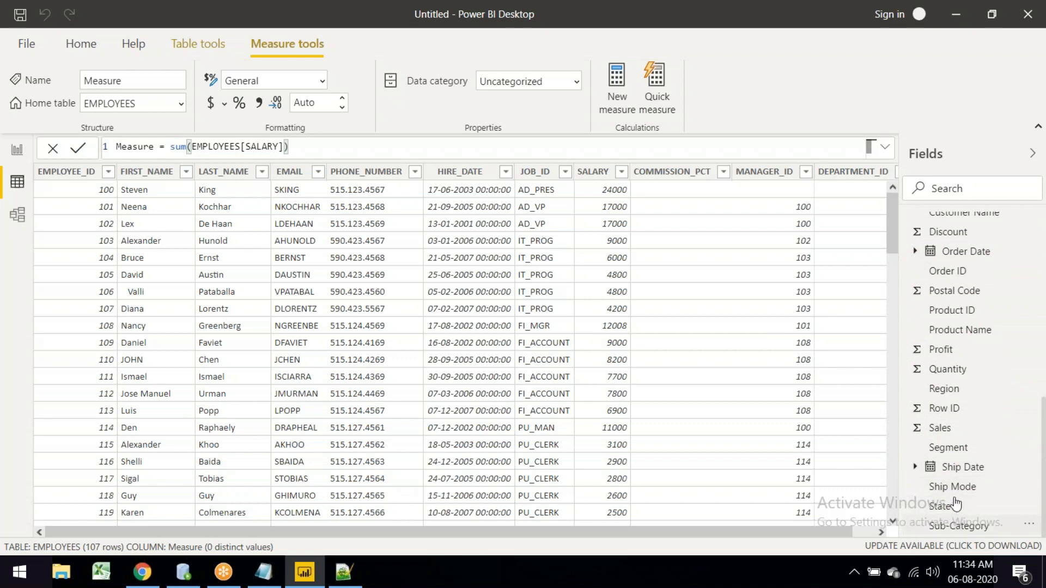
scroll(955, 504, "up", 10)
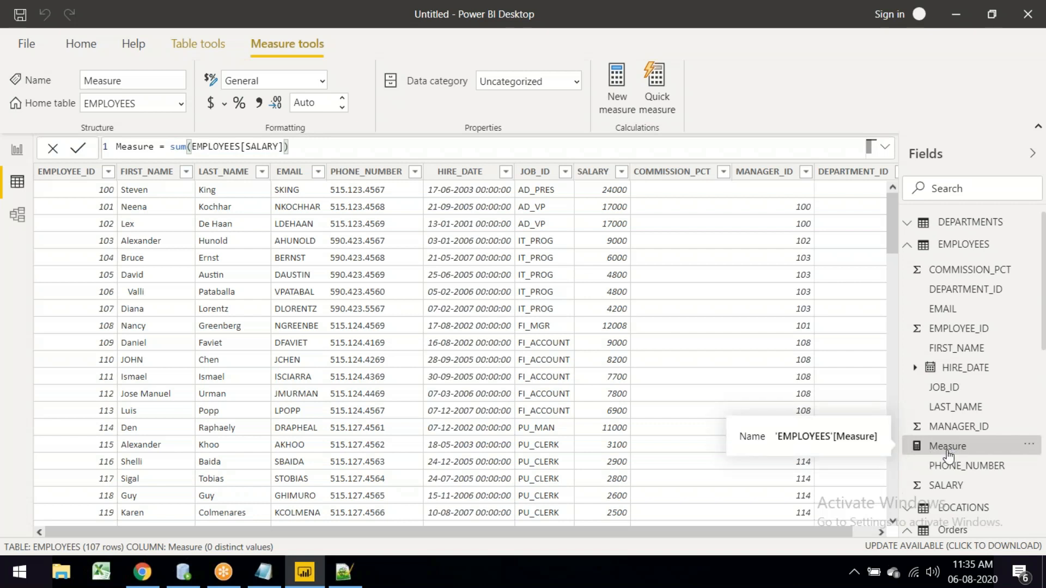
Step: In Report view, place Measure on the canvas as a column chart and size it
left_click(17, 153)
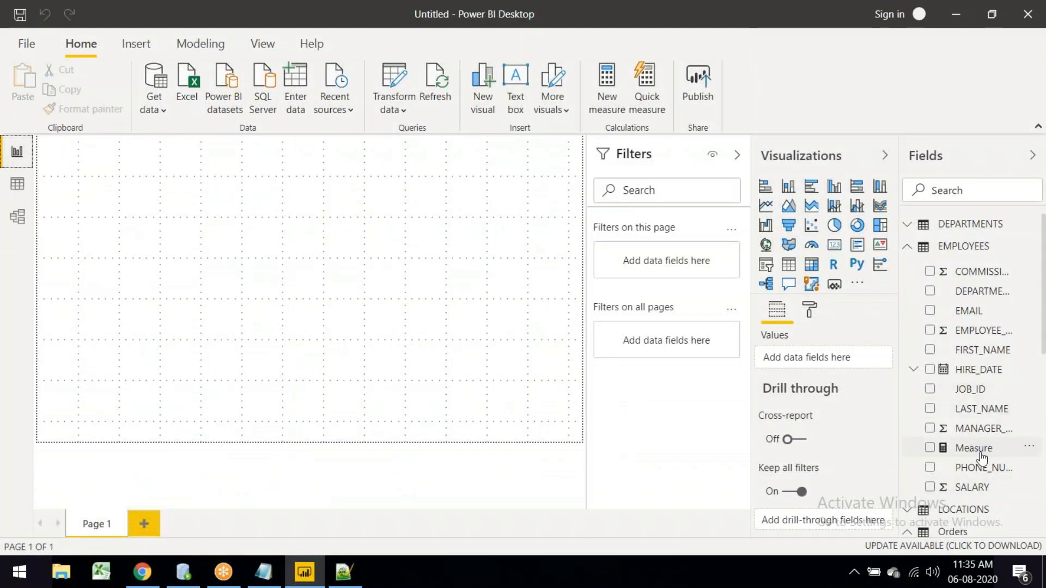
left_click_drag(983, 448, 173, 196)
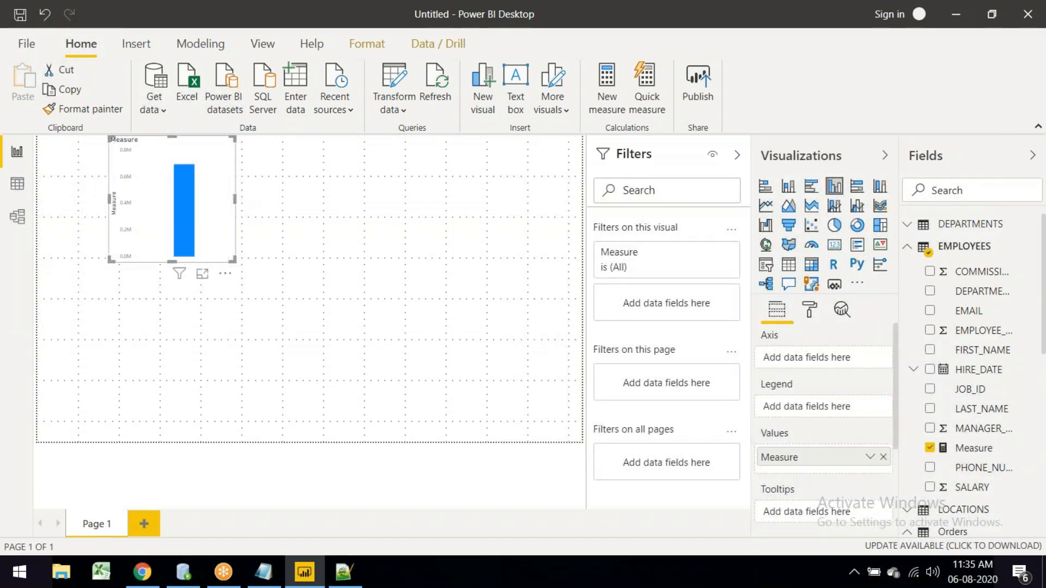
left_click_drag(233, 259, 479, 417)
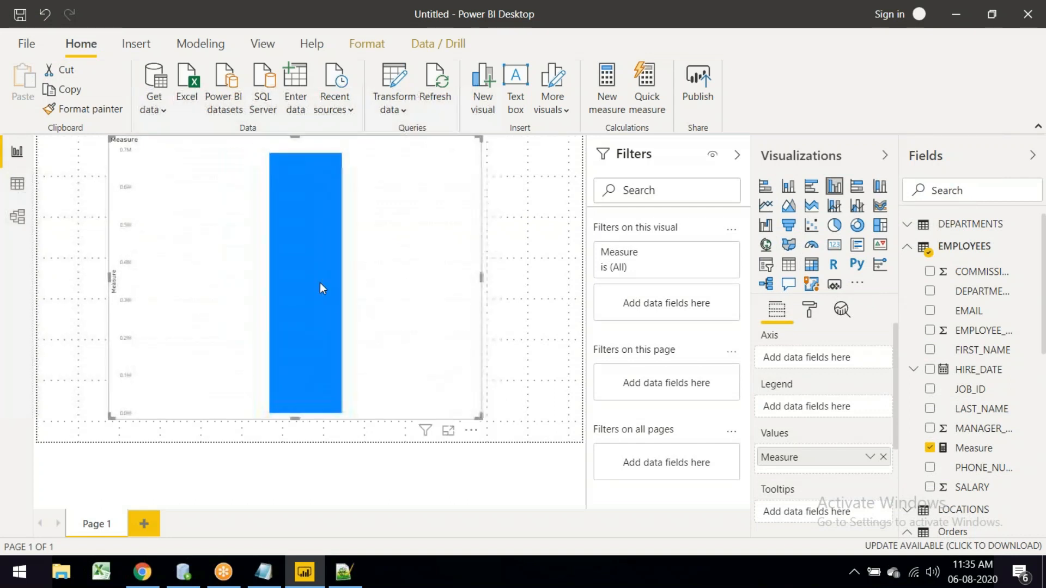
mouse_move(319, 283)
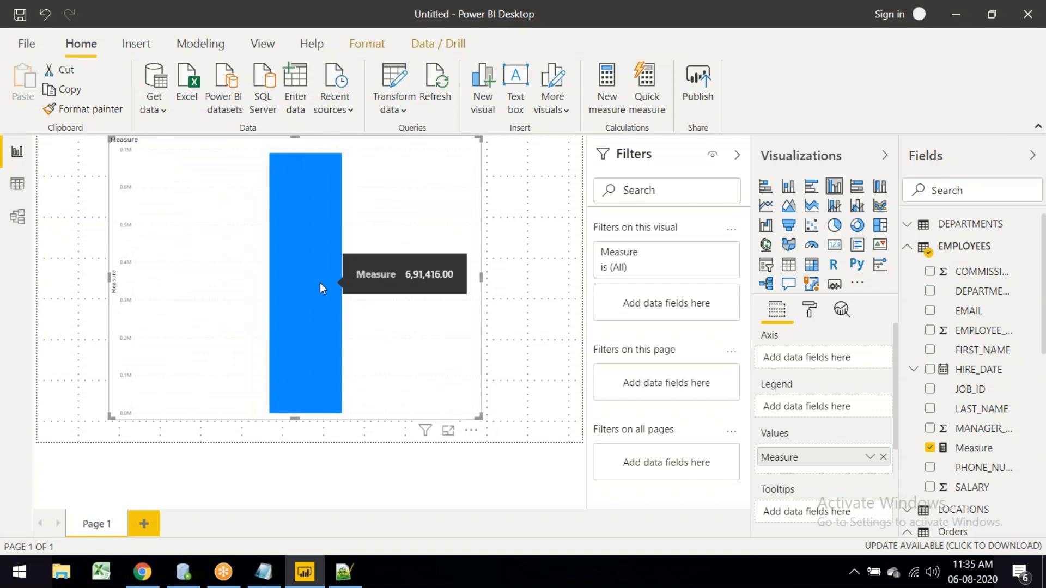
left_click_drag(482, 423, 424, 402)
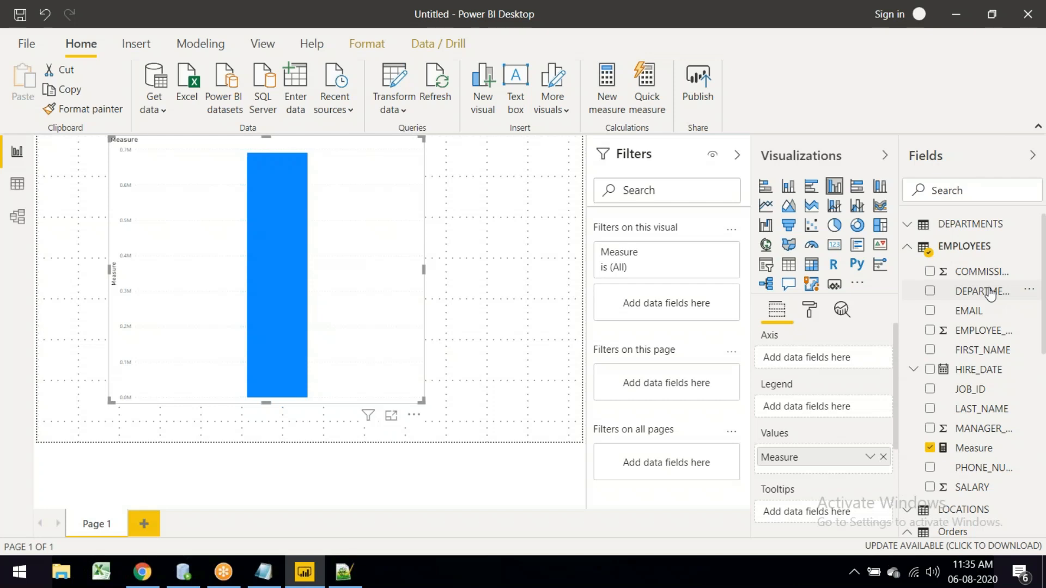
Step: Add DEPARTMENT_ID to the chart's axis and enlarge the chart to fill the canvas
left_click_drag(989, 296, 839, 362)
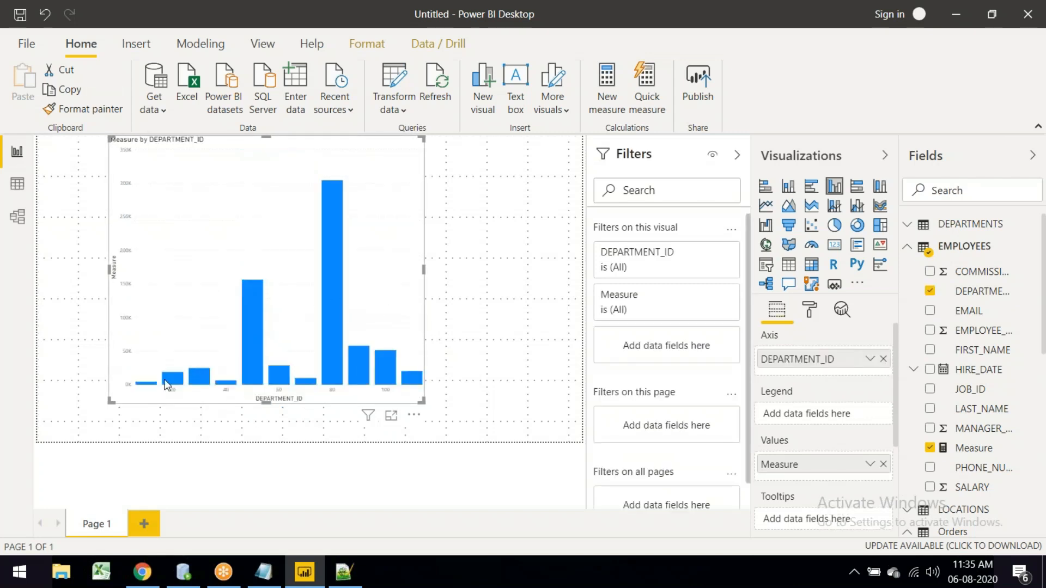
mouse_move(415, 388)
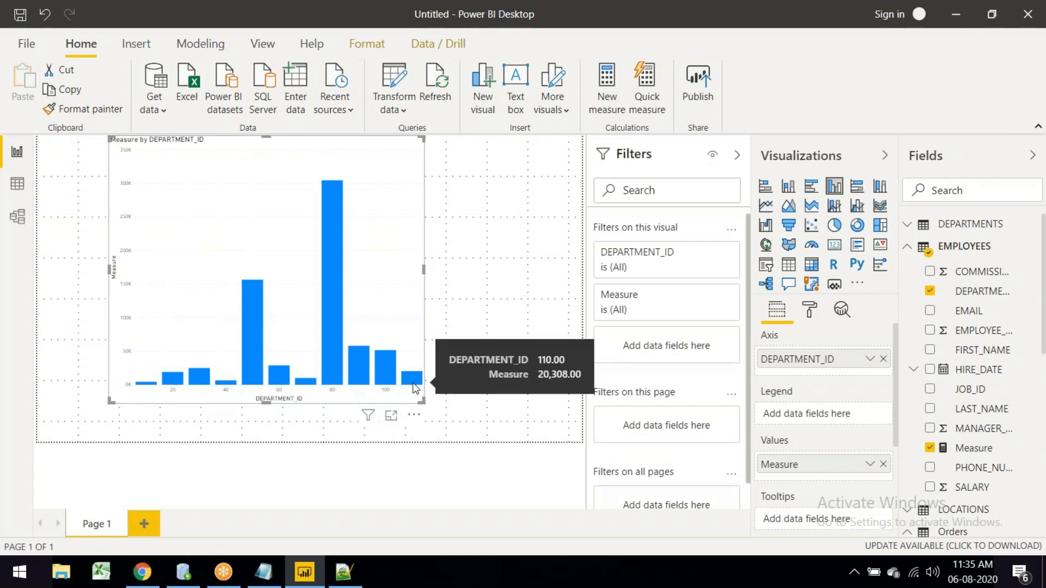
left_click_drag(422, 401, 570, 446)
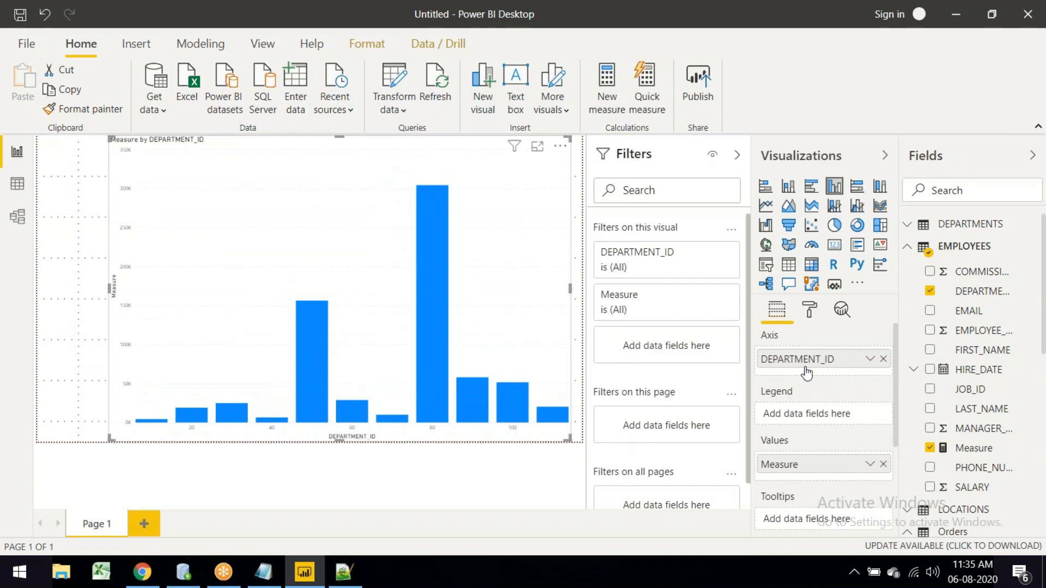
Step: Run Analyze > Find where this distribution is different on the chart, then close the results
right_click(318, 203)
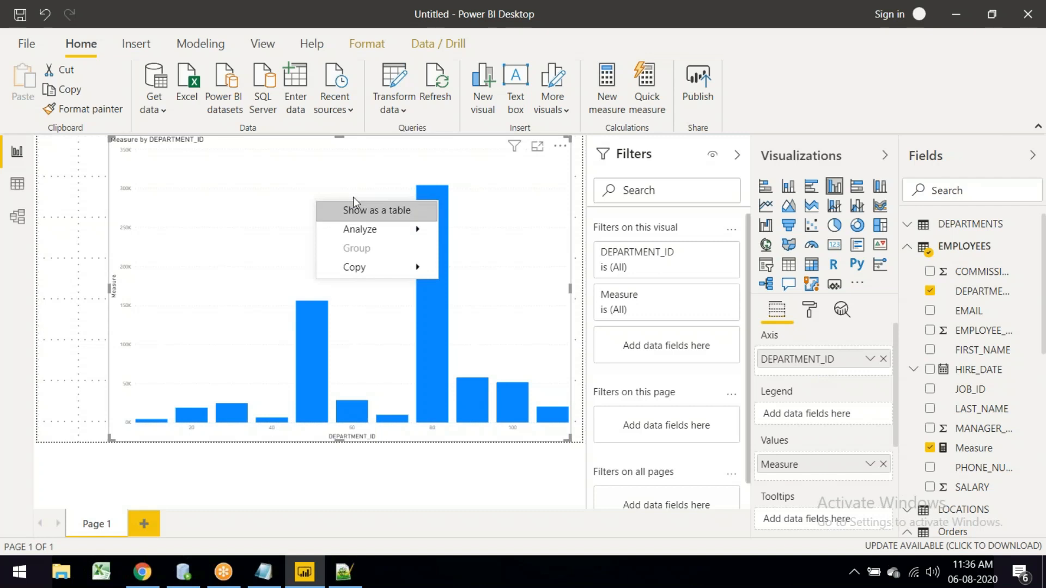
mouse_move(373, 229)
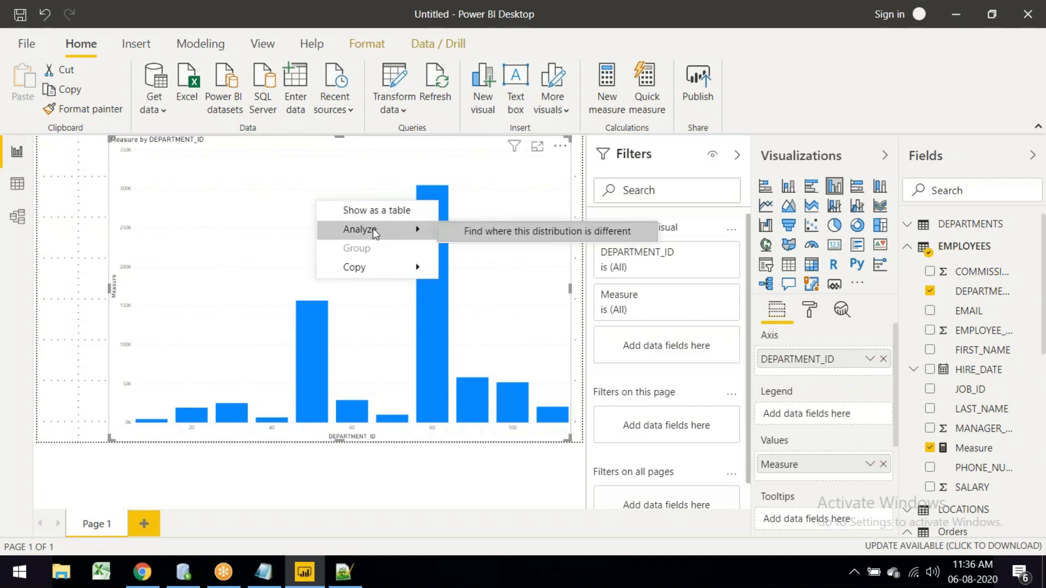
left_click(516, 237)
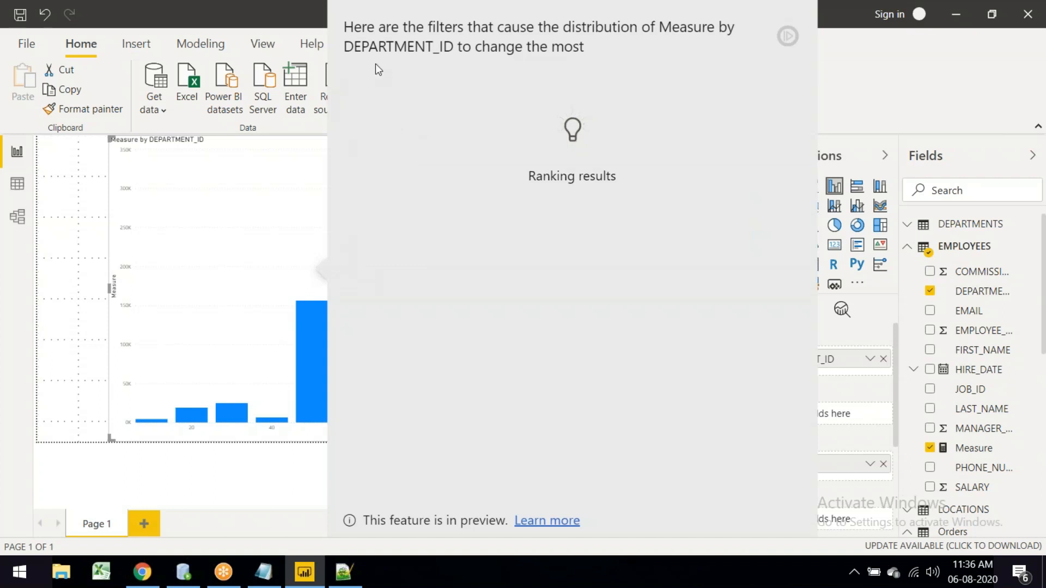
left_click(260, 250)
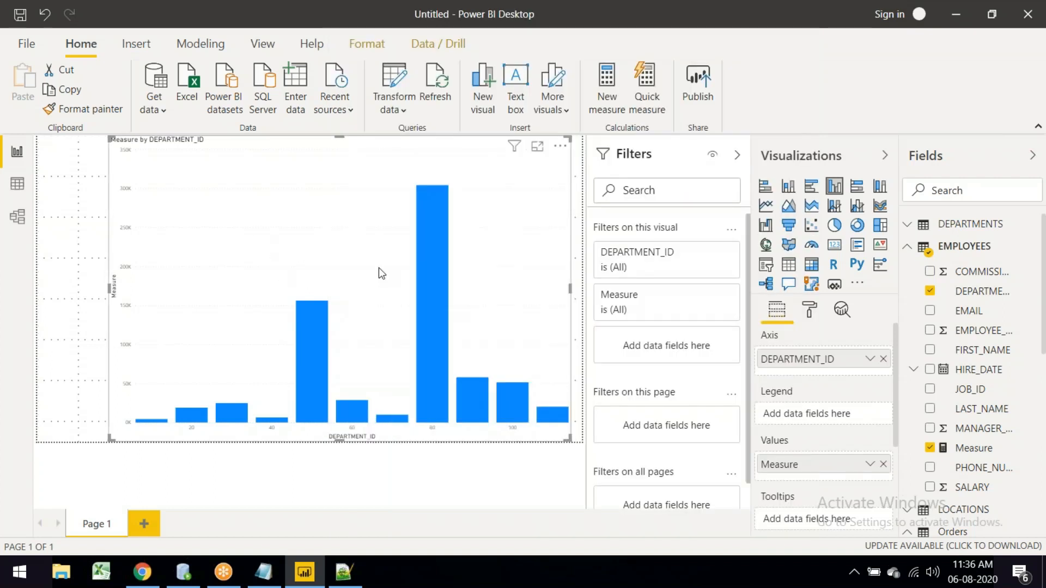
Step: Copy the Measure by DEPARTMENT_ID chart with Copy > Copy visual
left_click(561, 147)
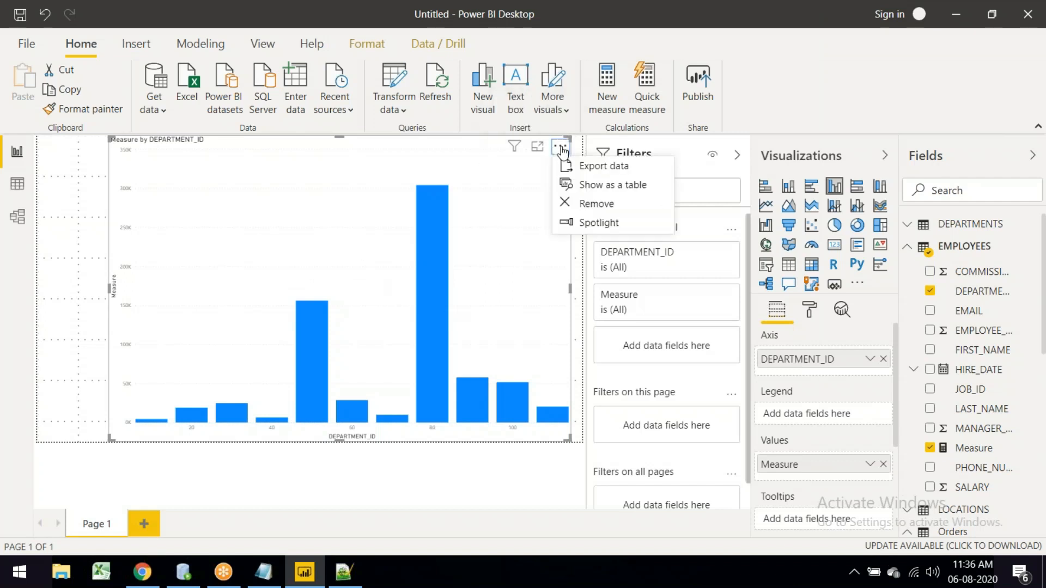
left_click(323, 225)
right_click(320, 220)
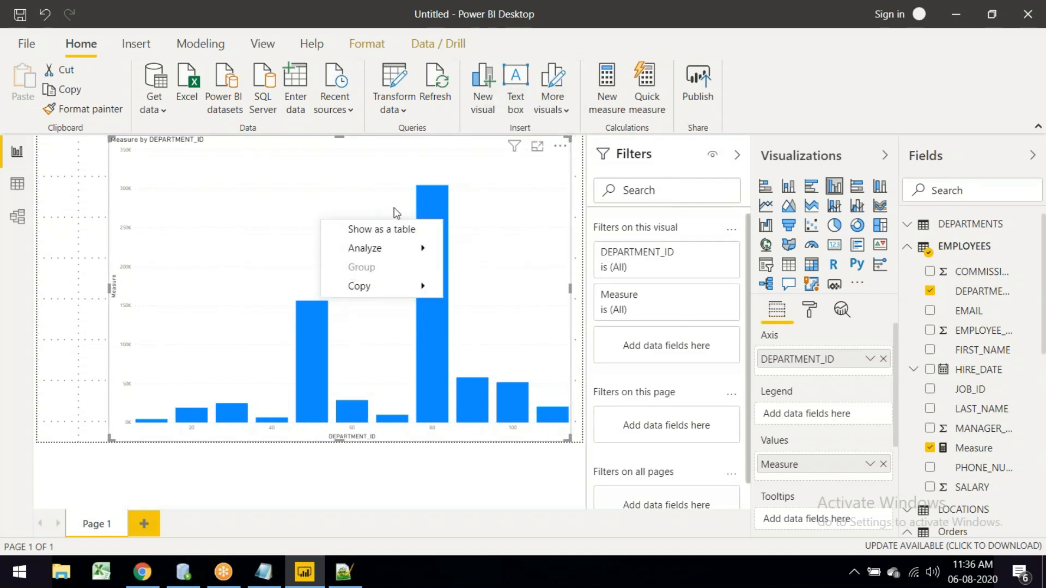
mouse_move(370, 285)
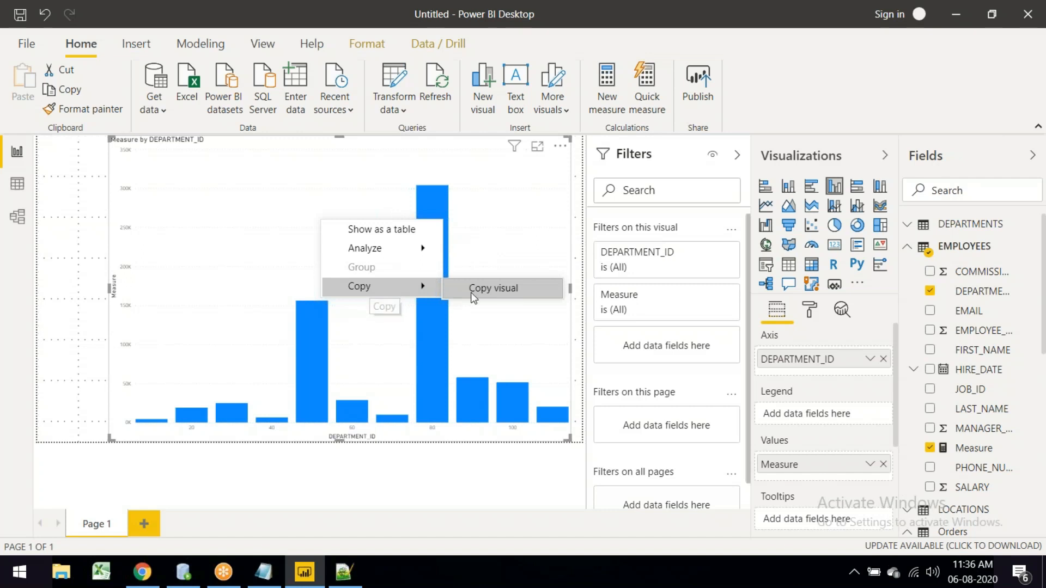
left_click(493, 292)
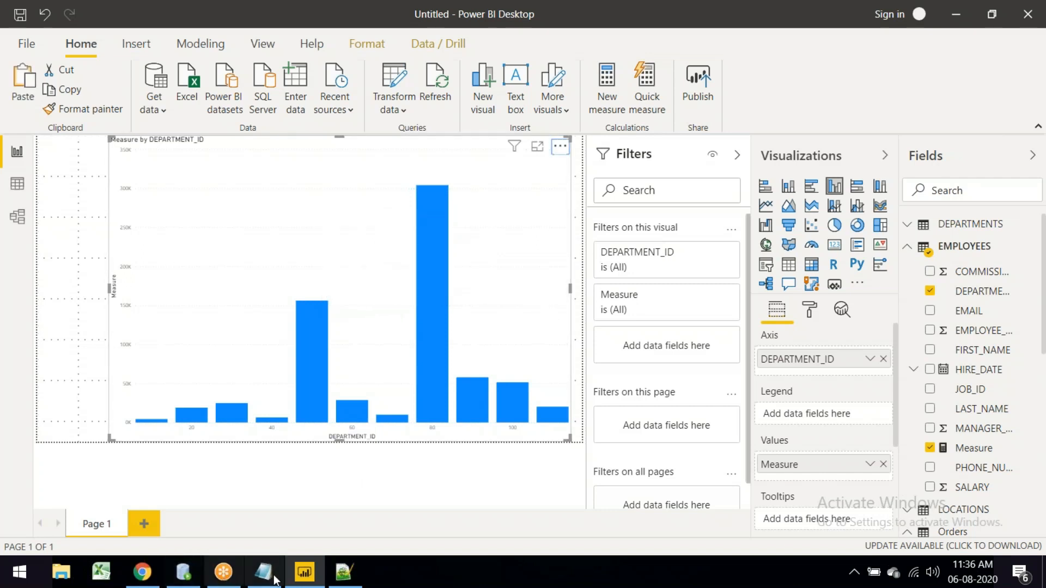
Step: Launch Microsoft Word 2010 from the Start search and add empty lines to the blank document
left_click(19, 572)
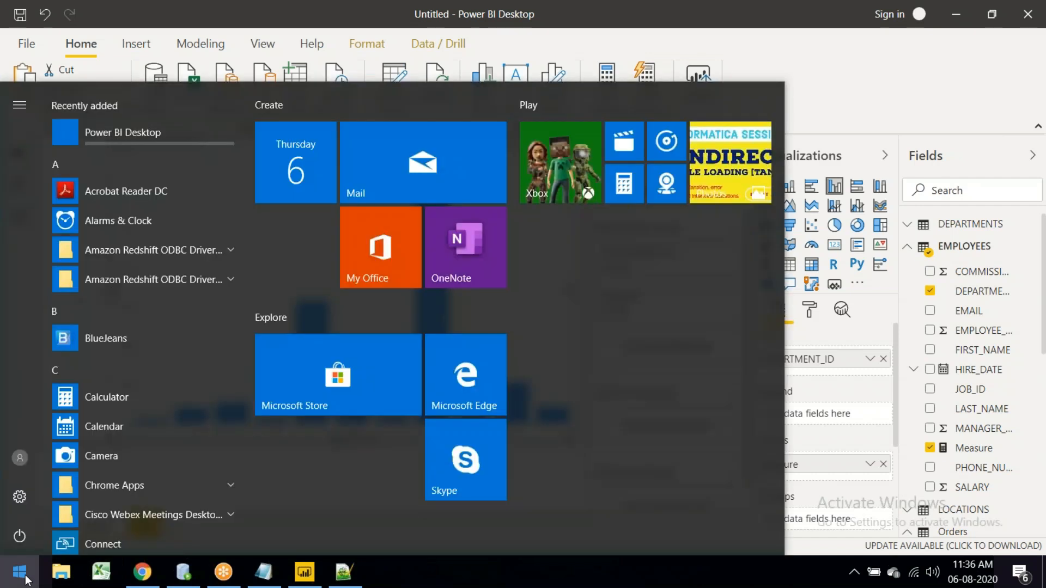
type("word")
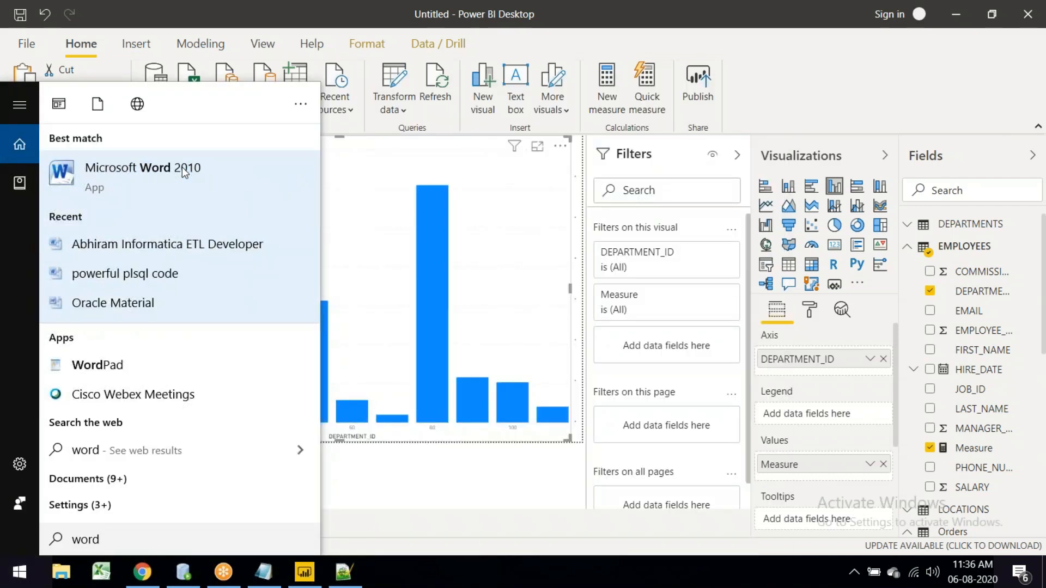
left_click(186, 193)
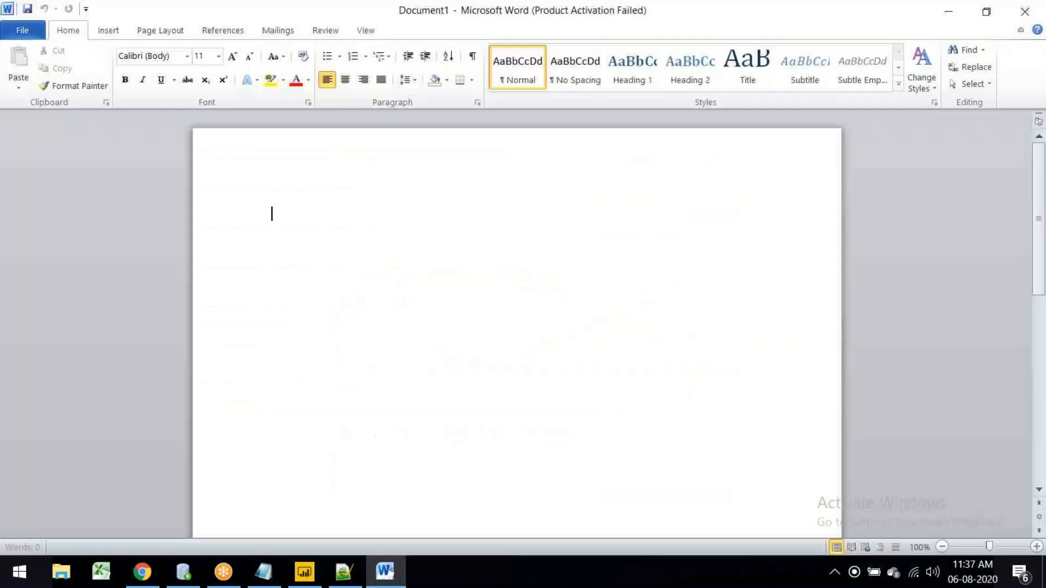
key("Return")
key("Return")
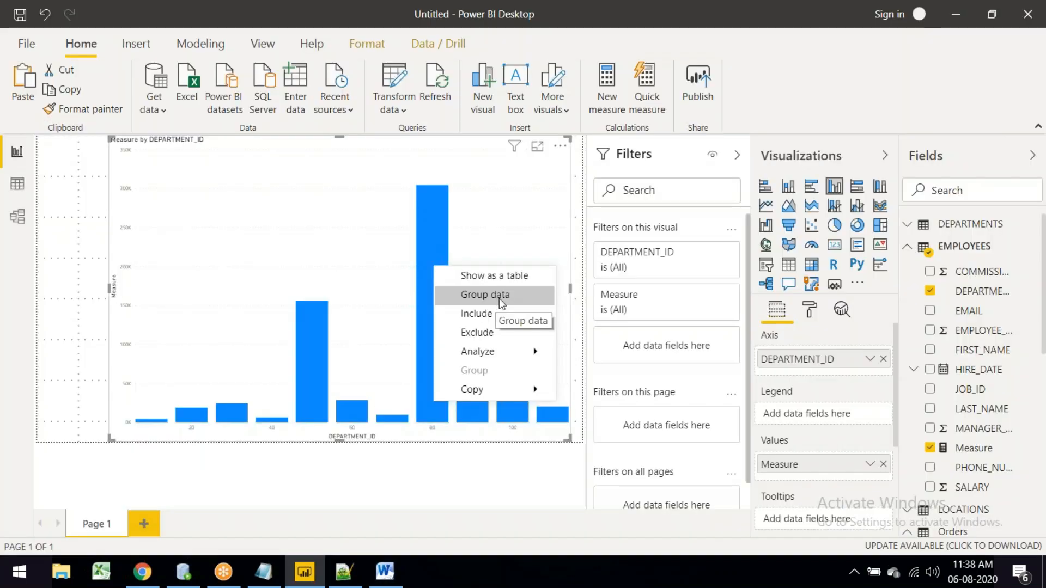
Step: Create a DEPARTMENT_ID (groups) field with Group data, then undo it on the chart with Ctrl+Z
left_click(502, 296)
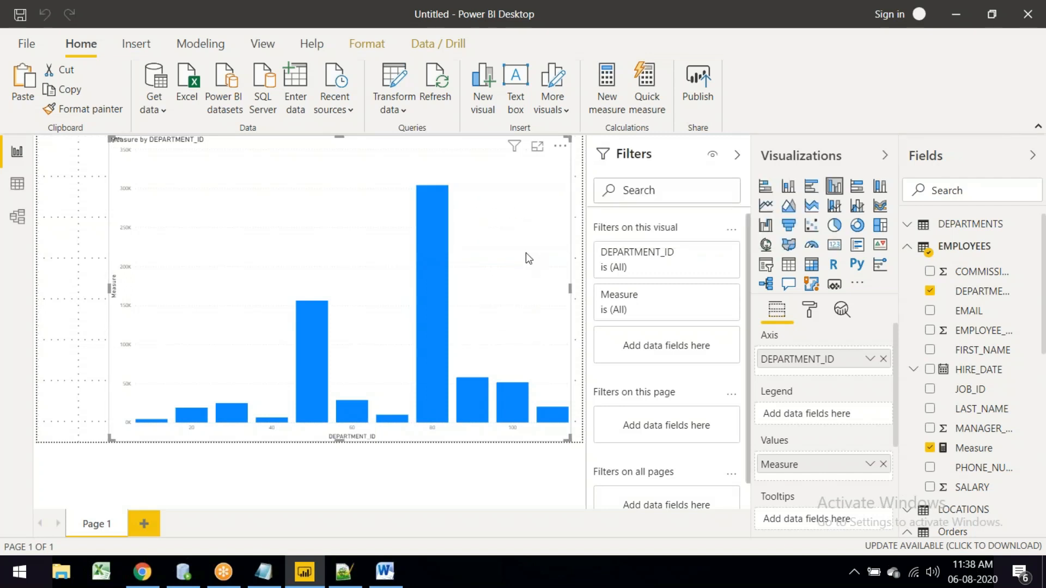
left_click(562, 149)
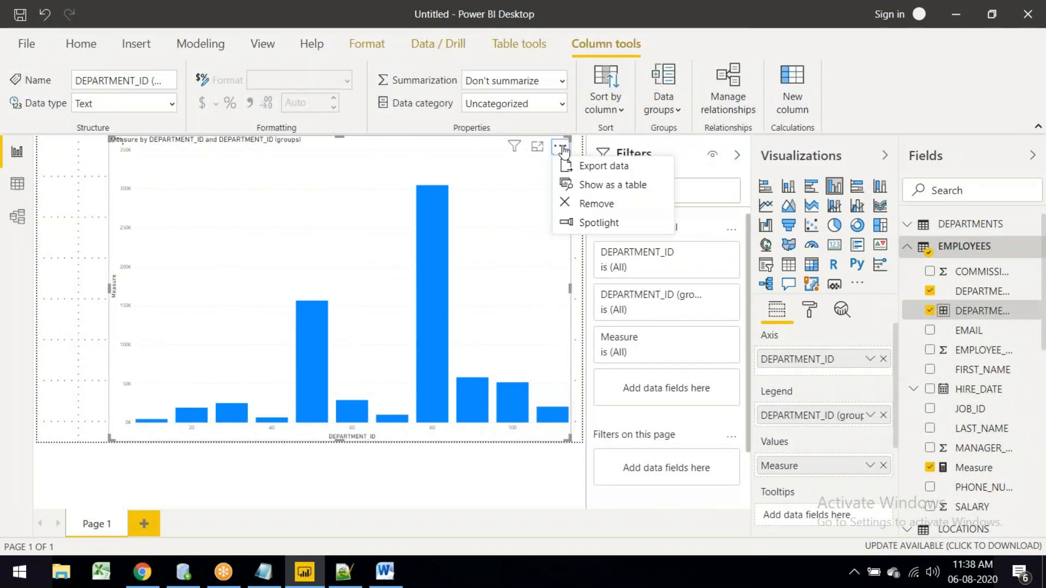
left_click(562, 443)
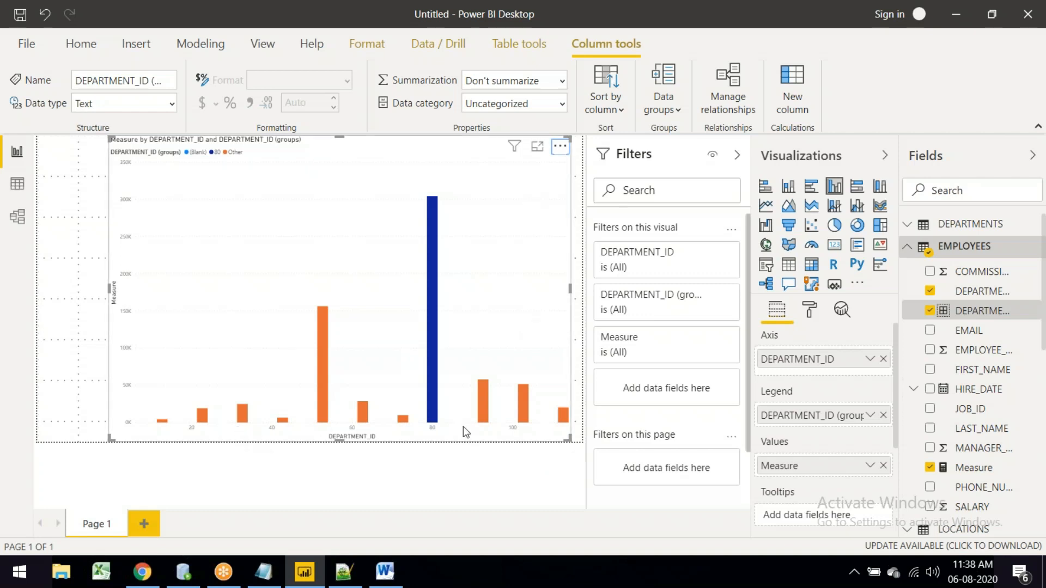
key("ctrl+z")
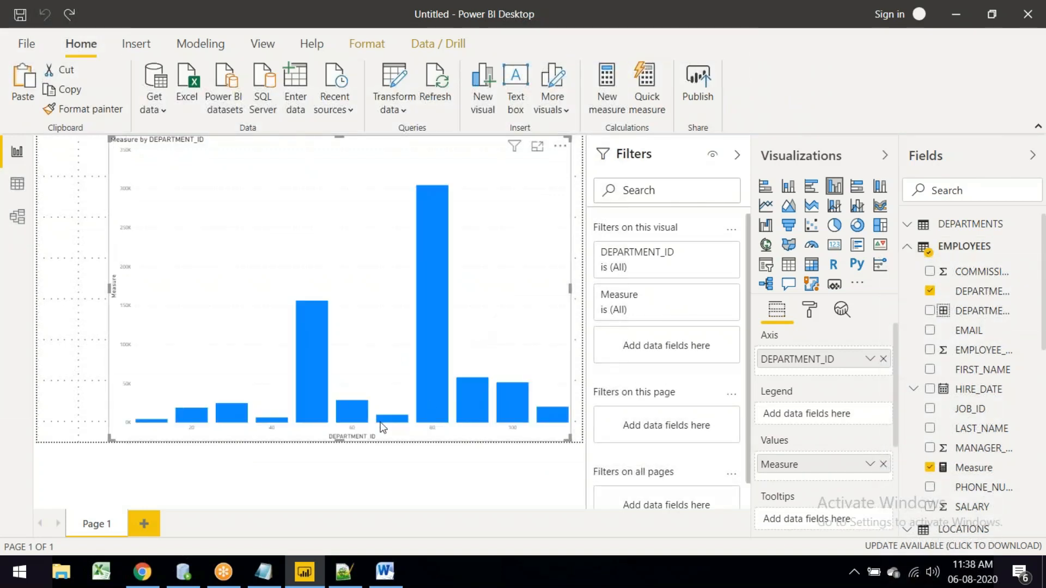
left_click(561, 147)
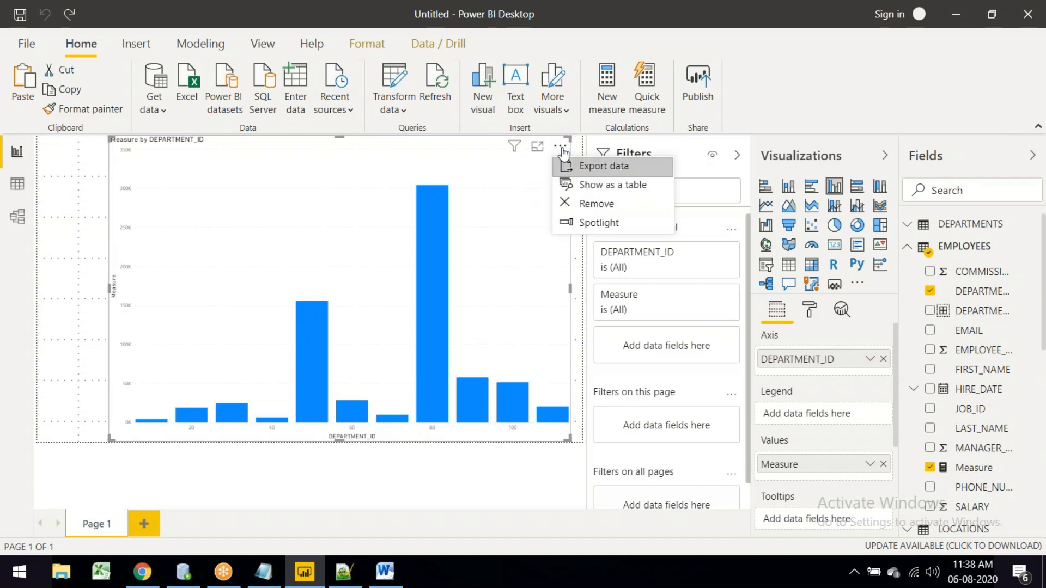
Step: Start exporting the chart's data and cancel, then view the chart in focus mode and go back
left_click(605, 166)
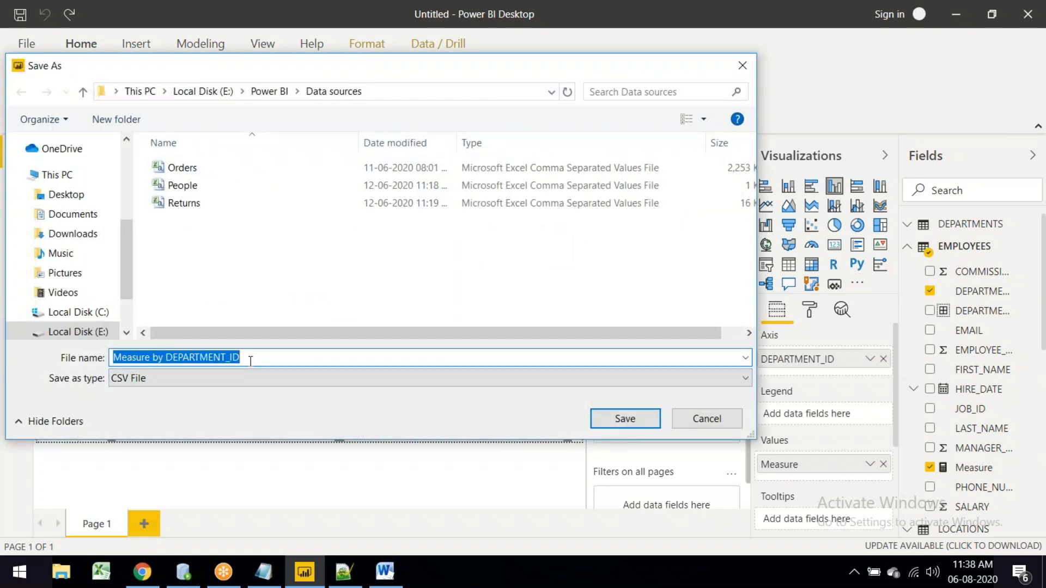
left_click(701, 418)
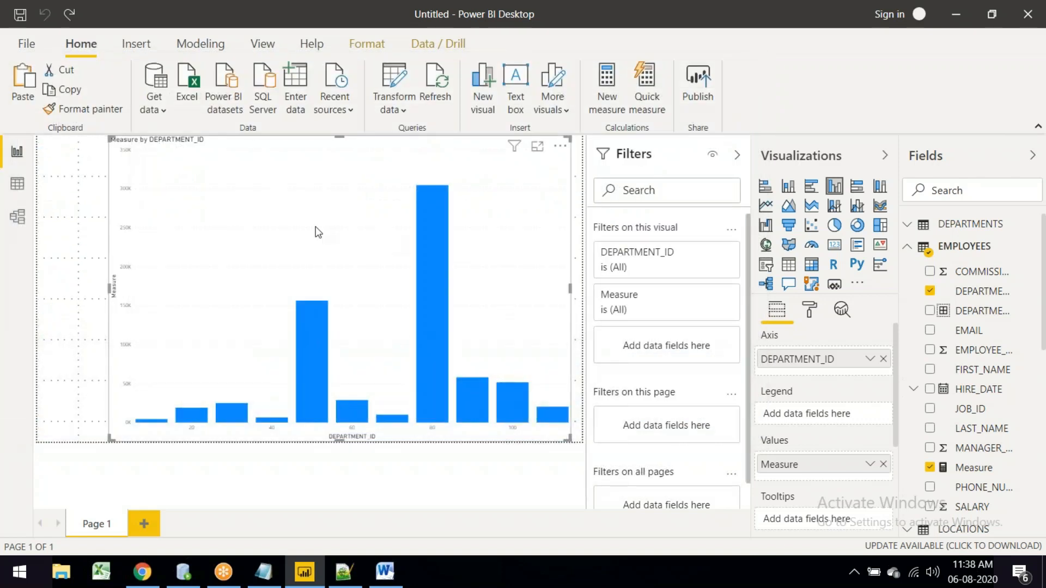
right_click(318, 233)
left_click(431, 243)
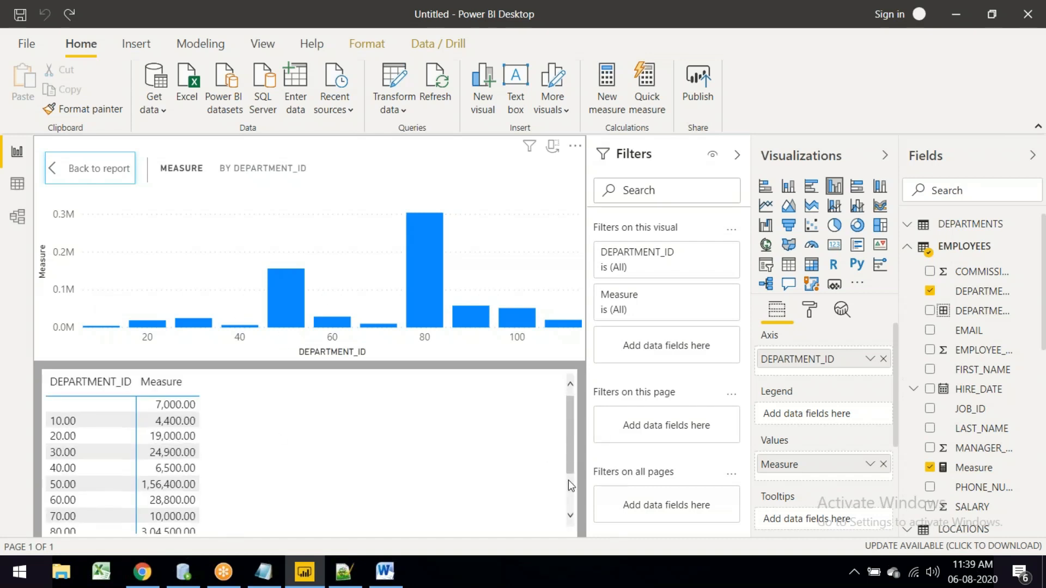
left_click(116, 171)
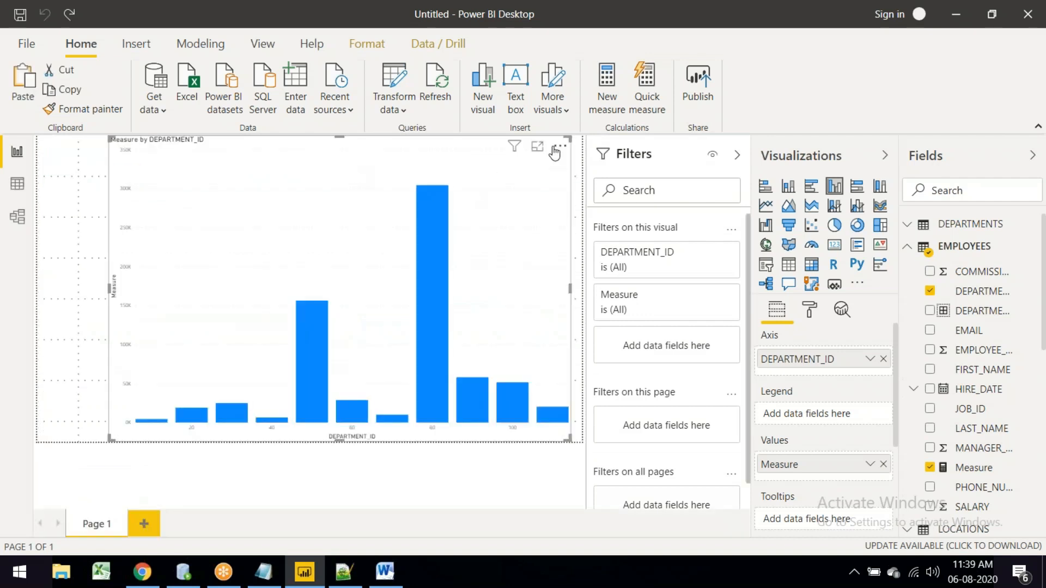
Step: Reopen the department chart in focus mode, then switch to the EMPLOYEES table in Data view
left_click(537, 146)
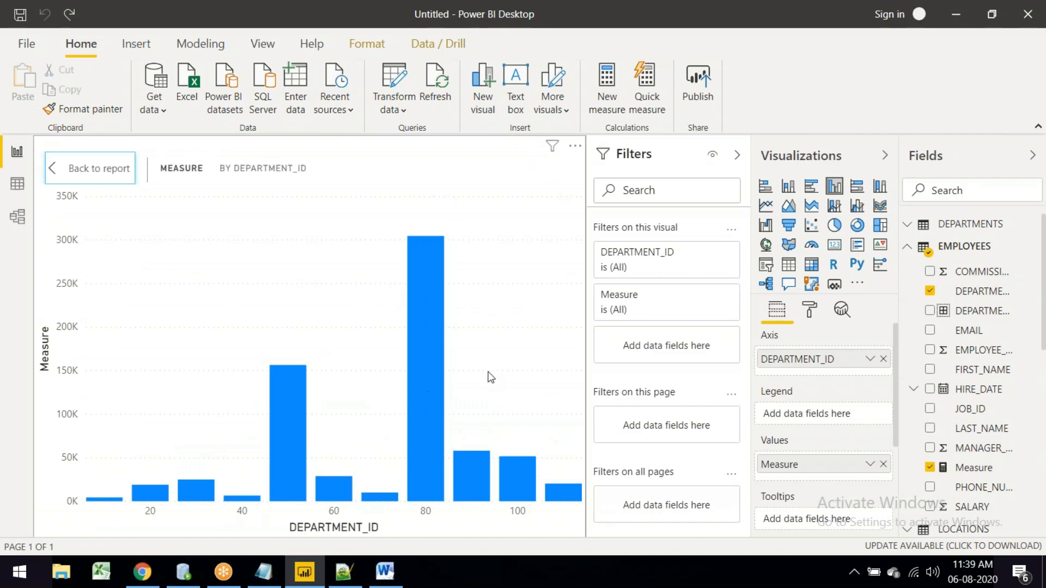
left_click(575, 146)
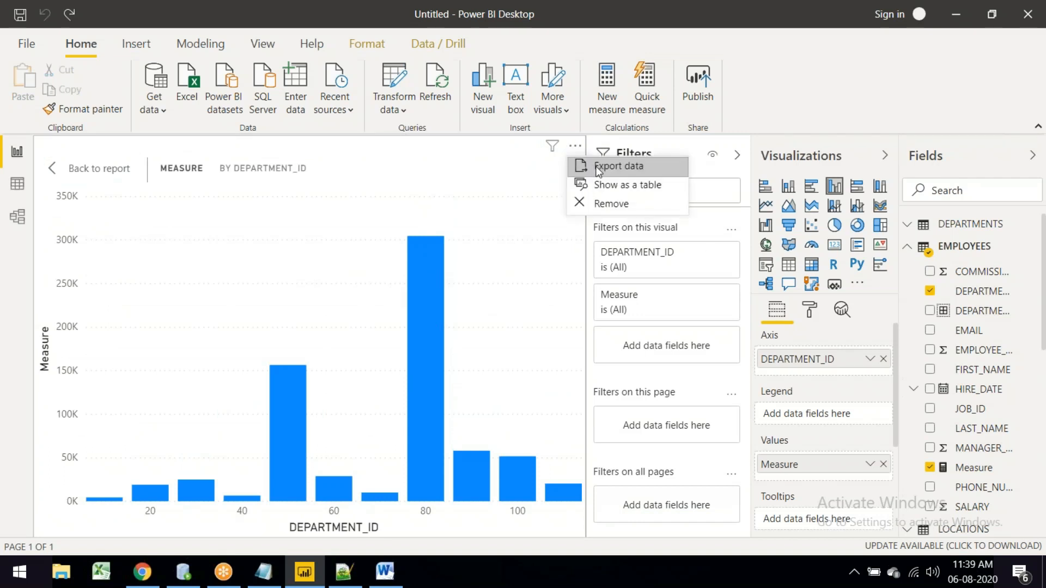
left_click(26, 219)
left_click(17, 183)
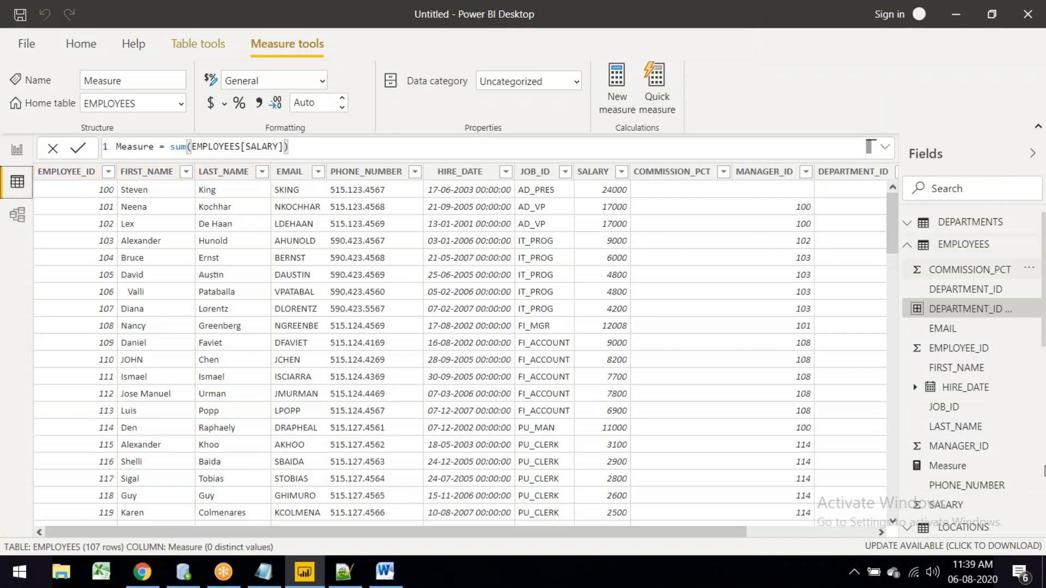
Step: Remove a stray space from the Measure formula sum(EMPLOYEES[SALARY])
scroll(970, 441, "down", 5)
scroll(975, 436, "down", 3)
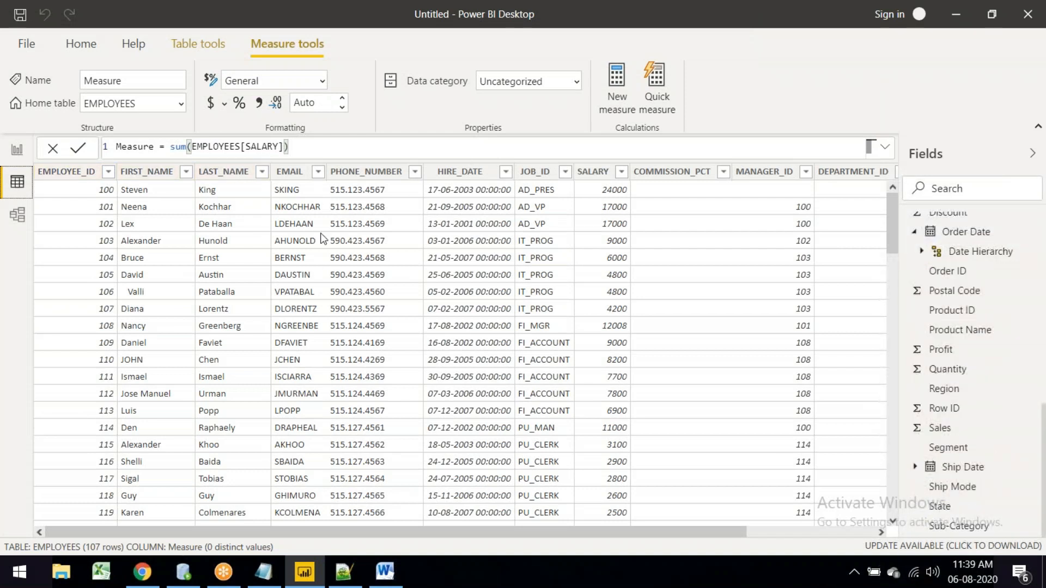
left_click(288, 148)
left_click(307, 149)
key("Left")
key("BackSpace")
Step: Add the calculated column Column = EMPLOYEES[SALARY] + 1000 to the EMPLOYEES table
left_click(607, 177)
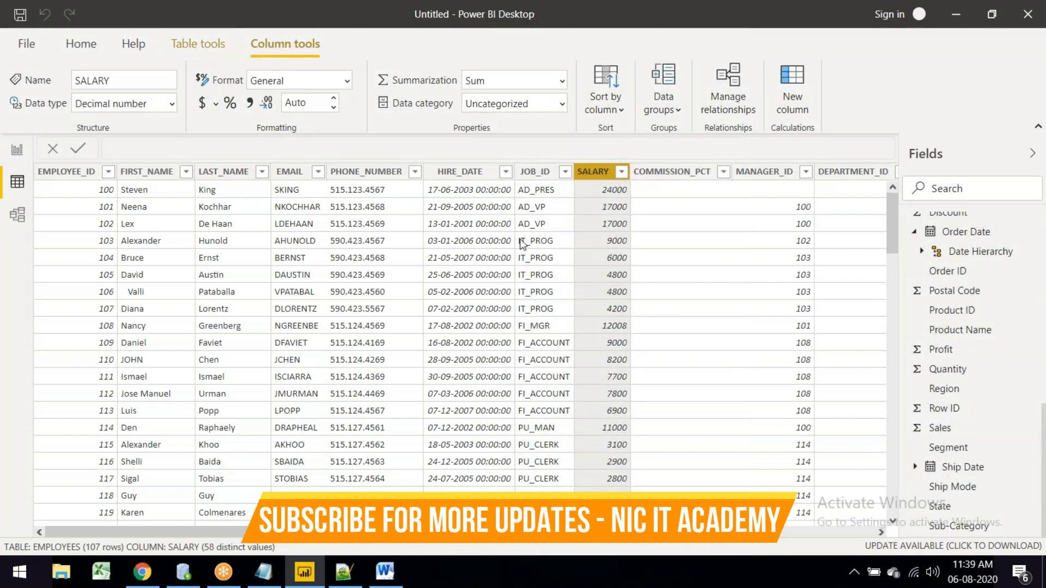
left_click(187, 50)
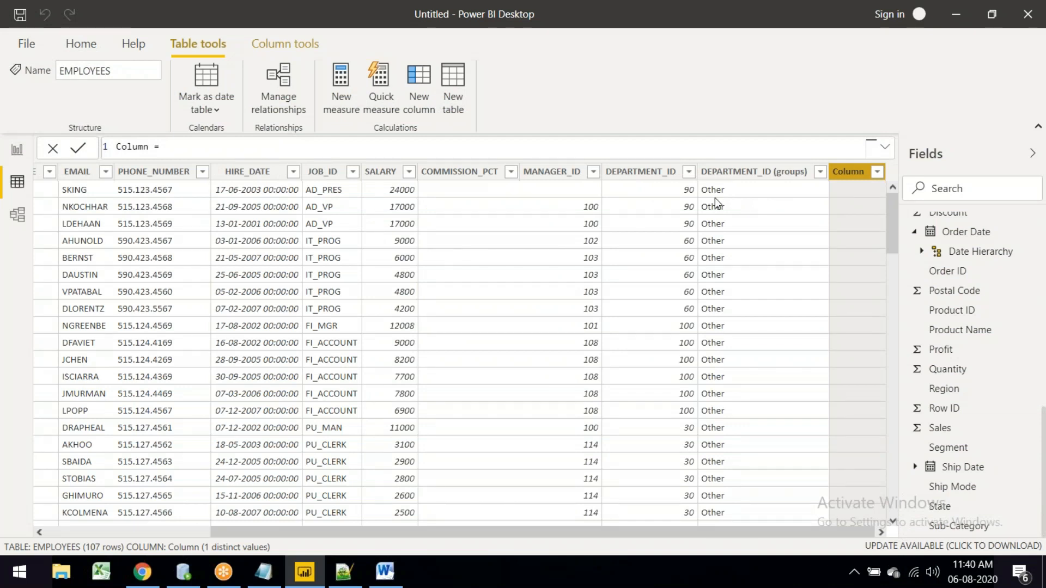
type("s")
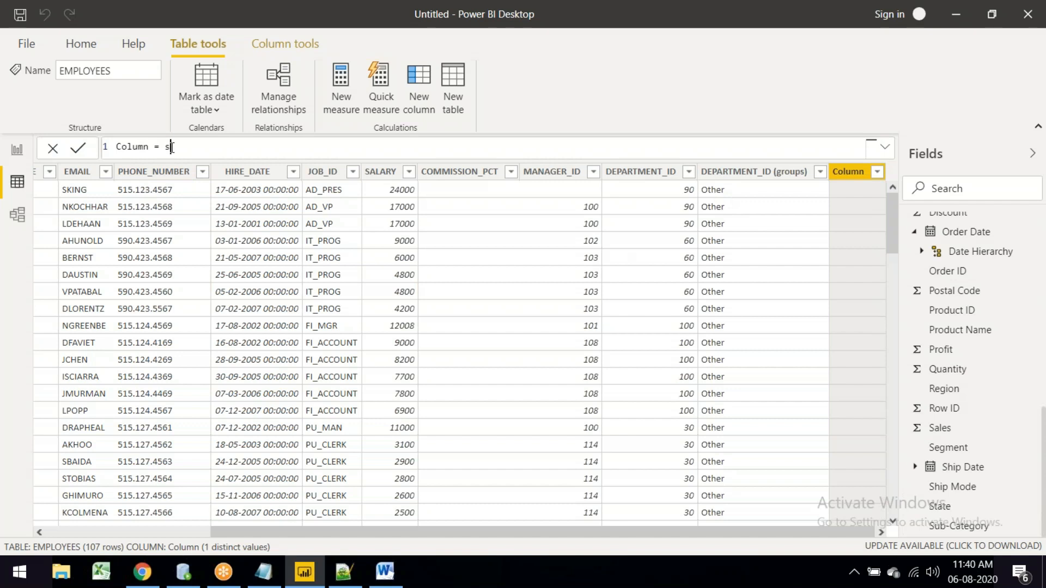
type("ala")
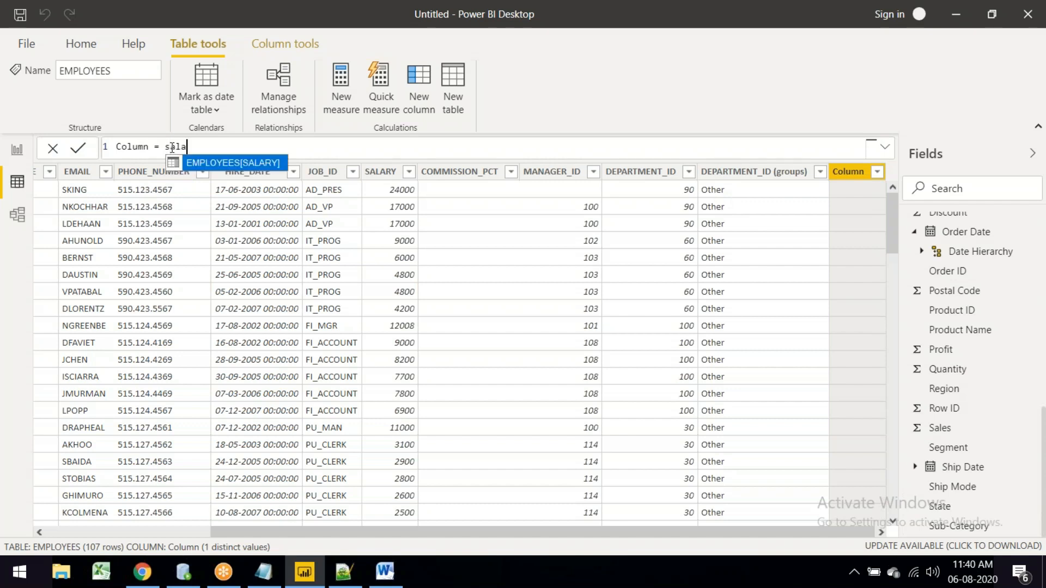
left_click(220, 163)
type("+ 1000")
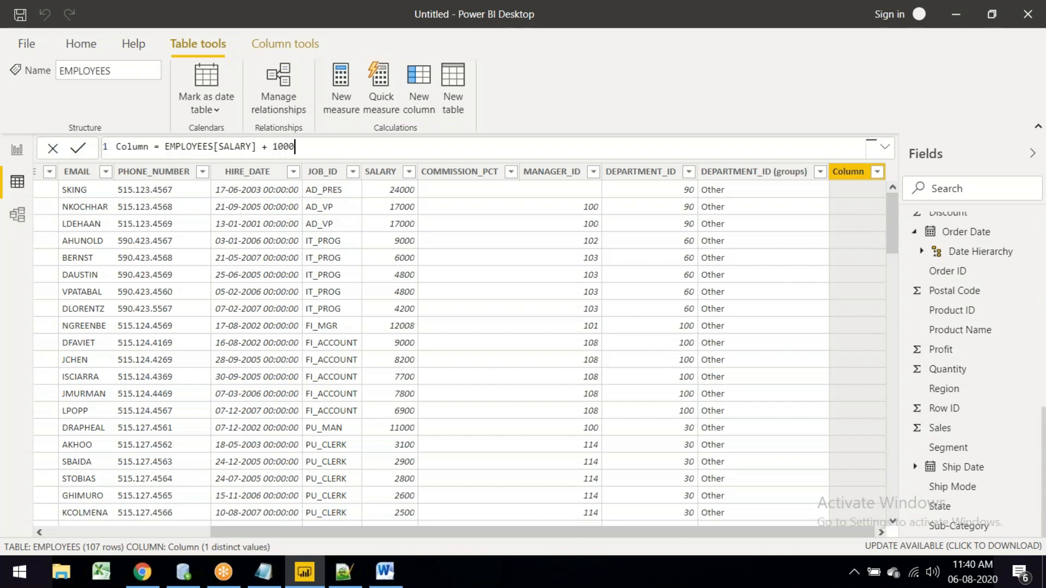
key("Return")
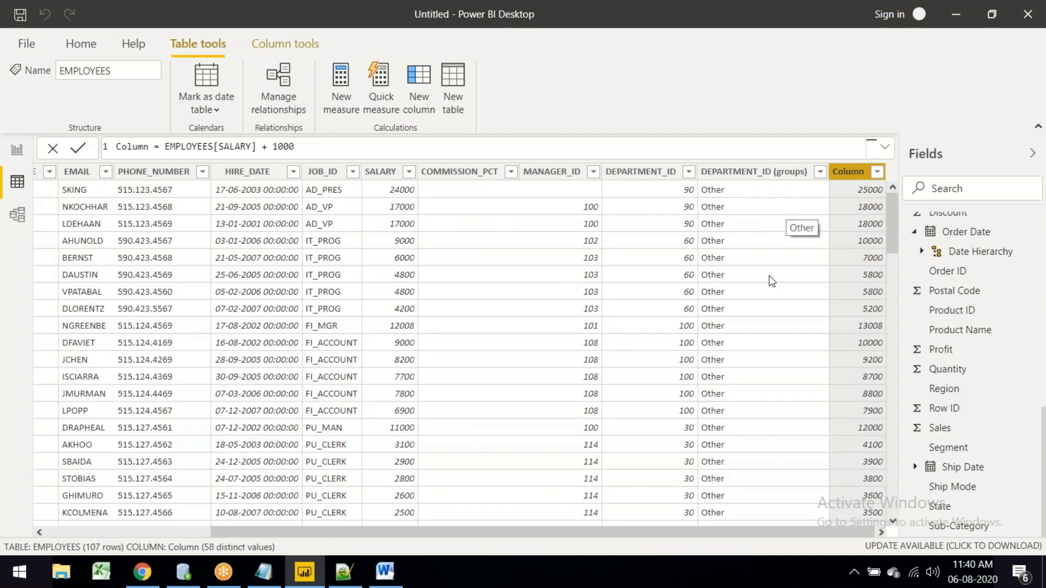
scroll(765, 313, "down", 20)
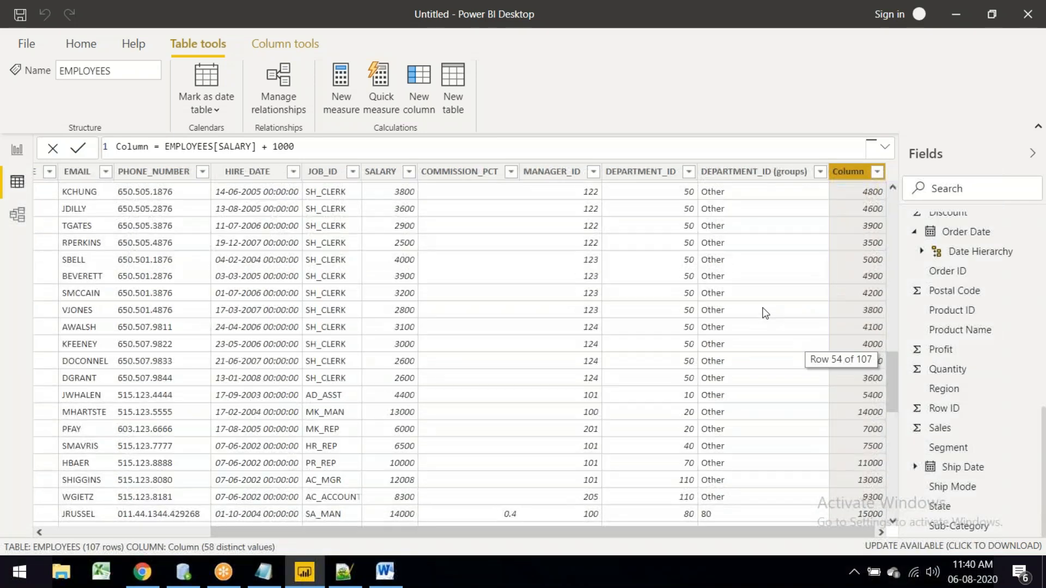
scroll(765, 313, "up", 10)
scroll(763, 311, "up", 15)
left_click(761, 310)
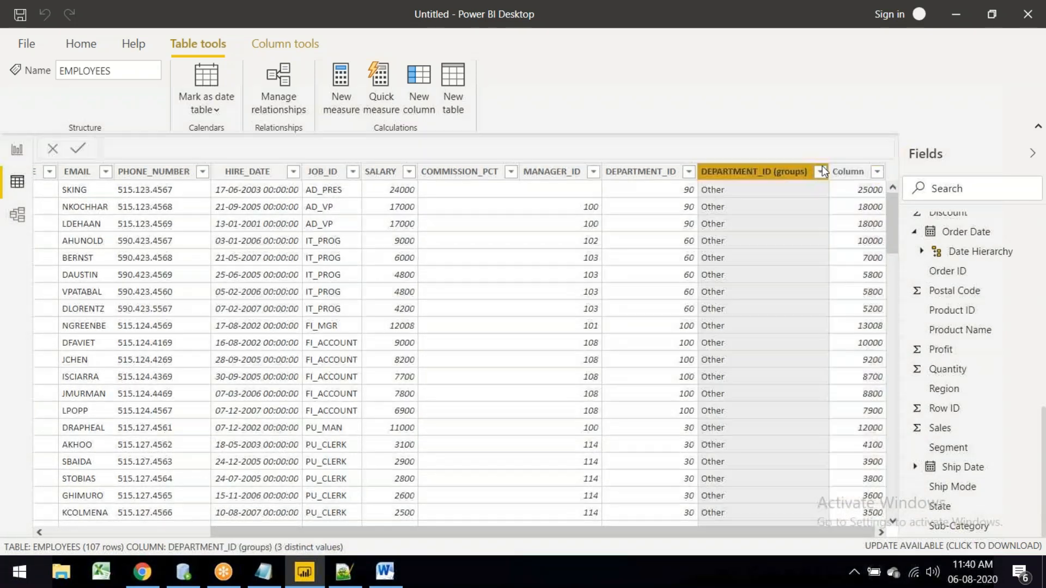
right_click(818, 171)
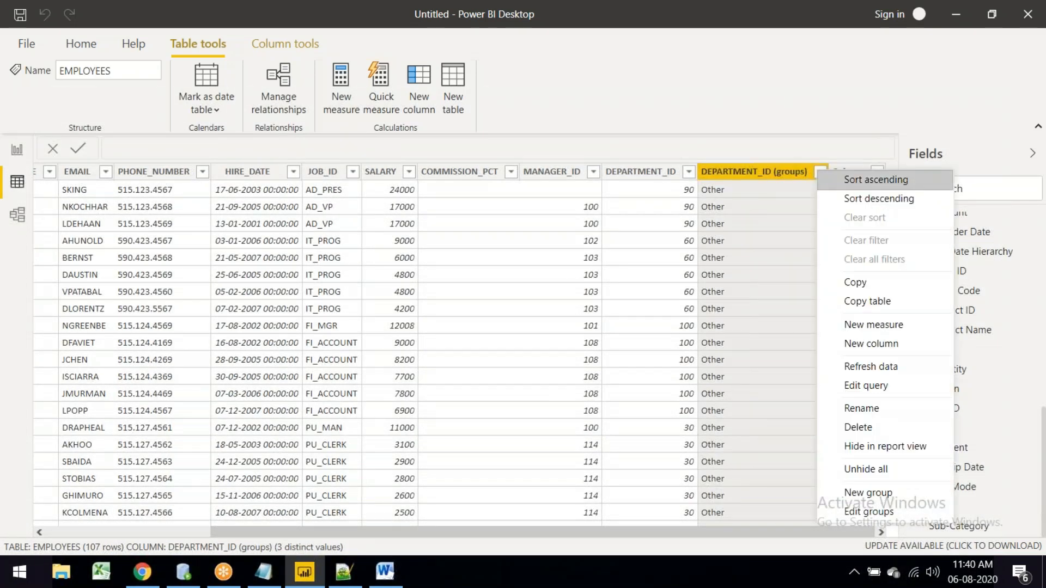
left_click(907, 391)
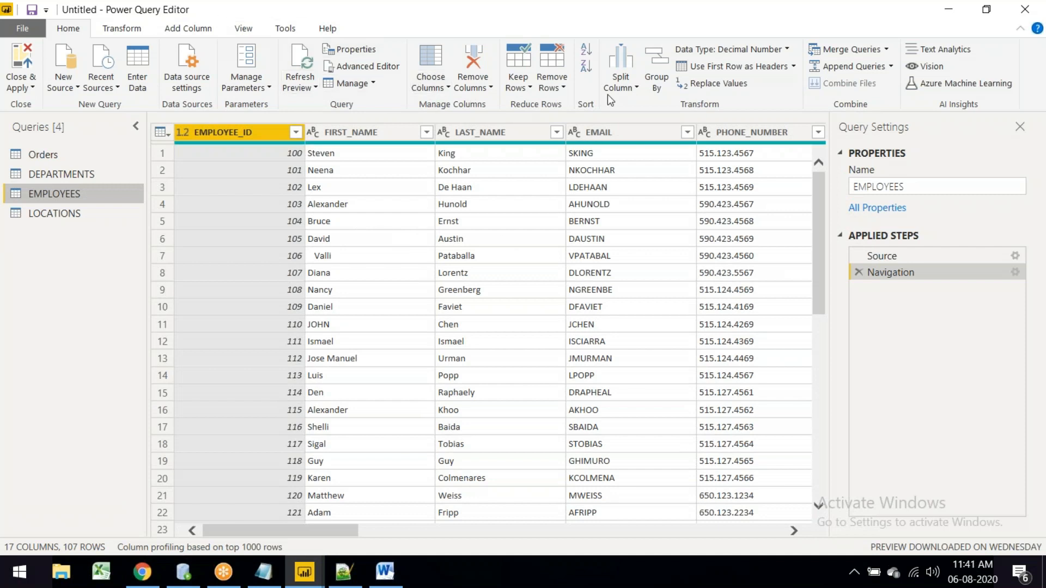
double_click(237, 8)
left_click_drag(216, 61, 156, 145)
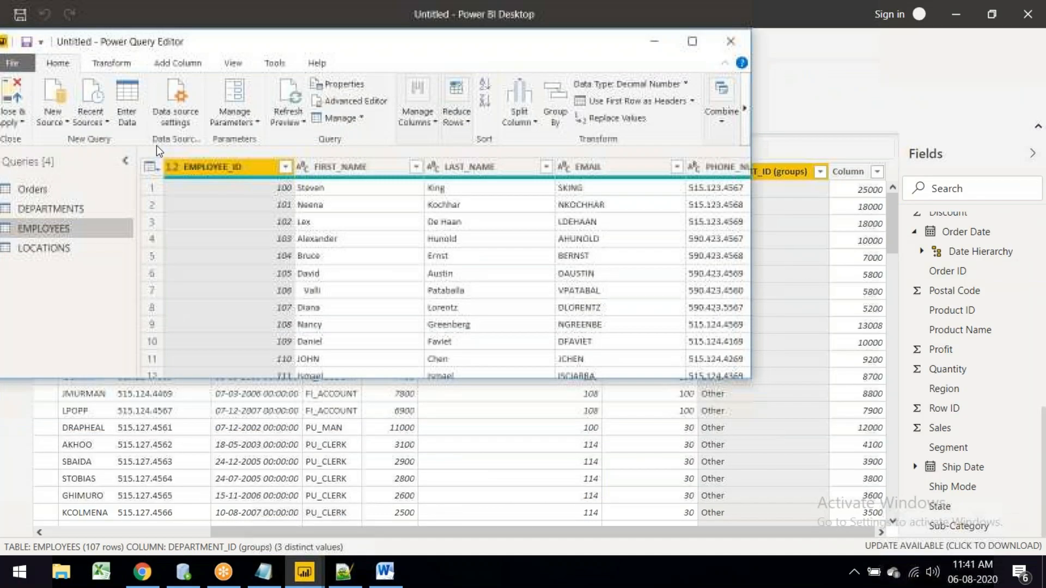
left_click(653, 162)
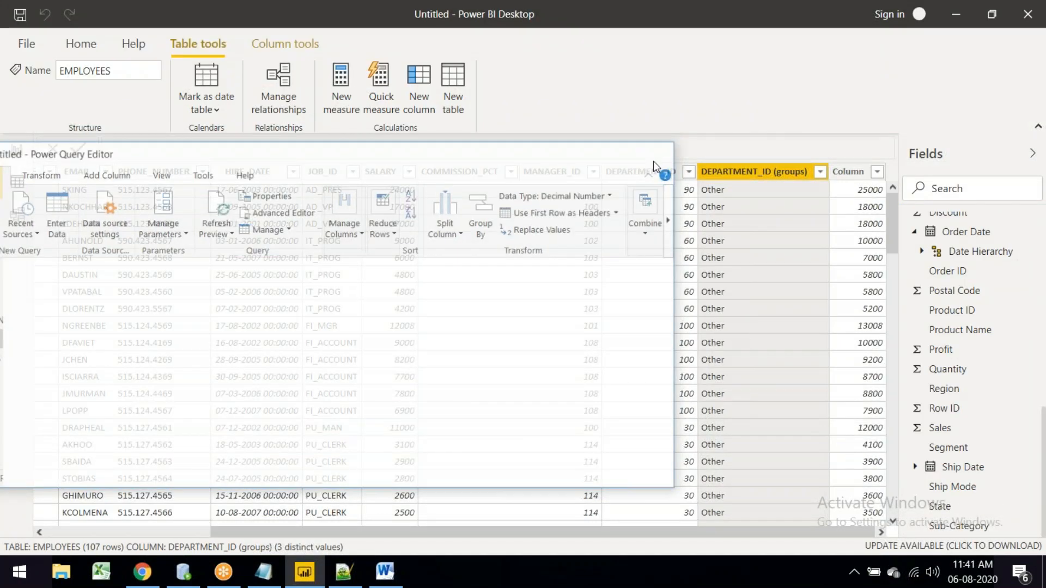
Step: Switch to the 'new 111' tab in Notepad++ and scroll through the union queries and salary list
left_click(348, 582)
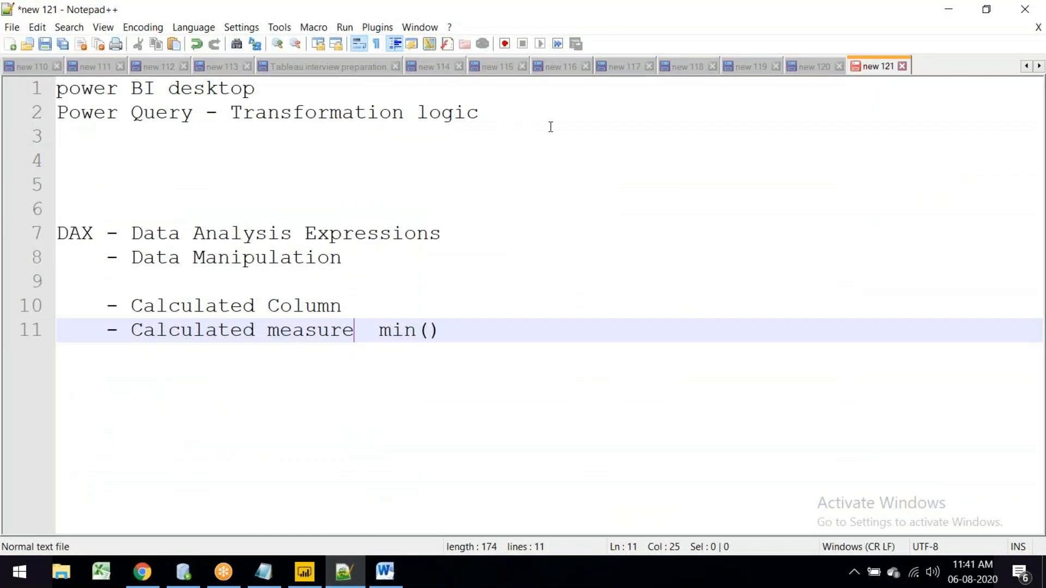
left_click(92, 66)
scroll(451, 378, "down", 1)
scroll(452, 378, "down", 14)
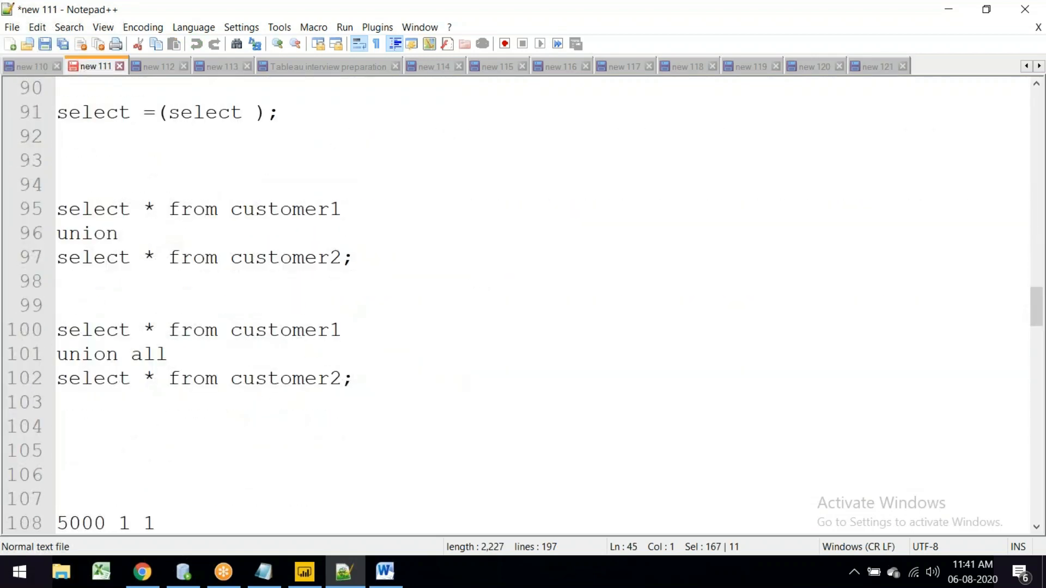
mouse_move(316, 583)
scroll(345, 419, "down", 3)
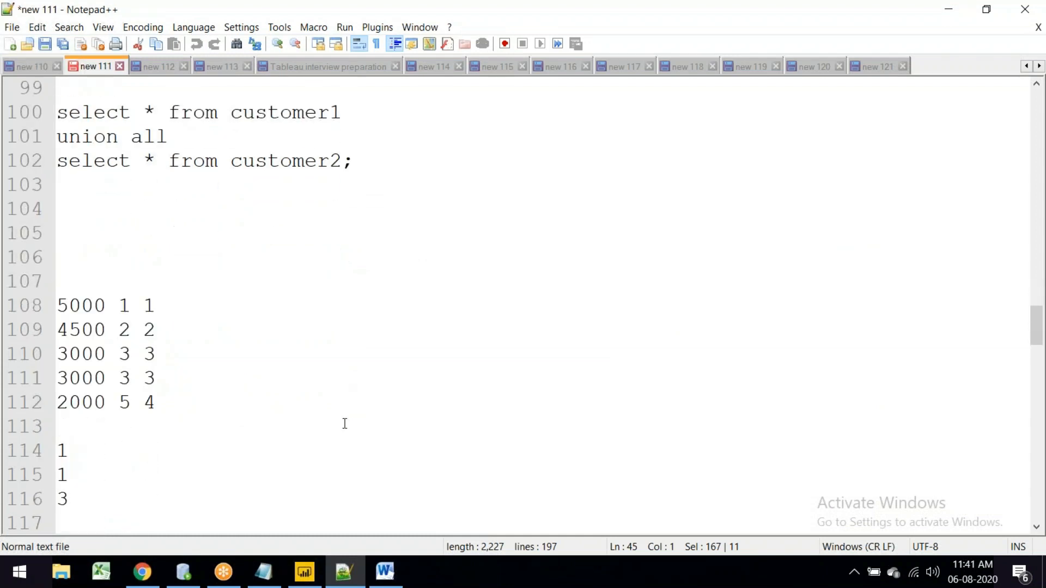
scroll(345, 423, "down", 5)
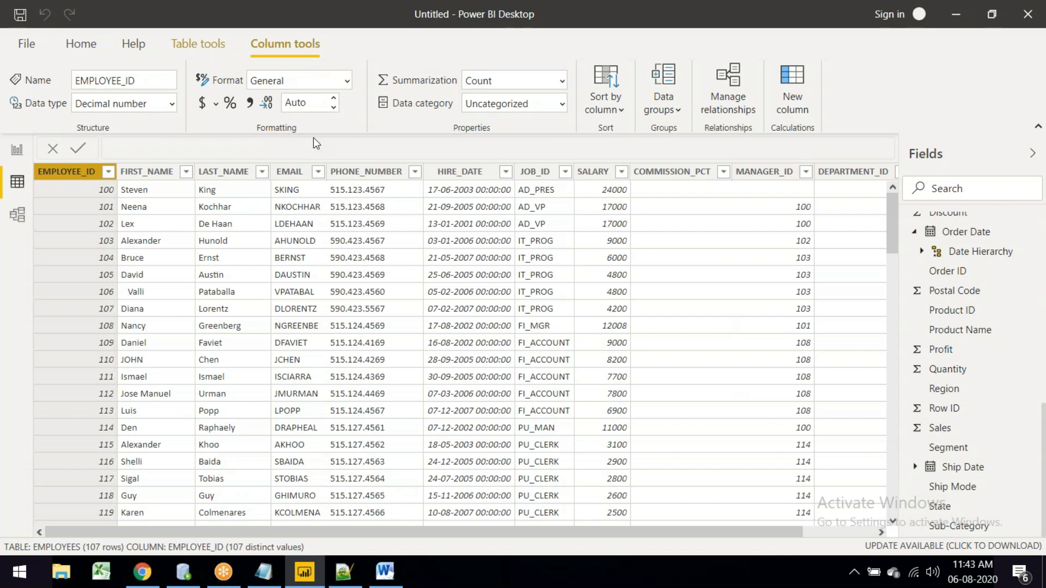
left_click(565, 83)
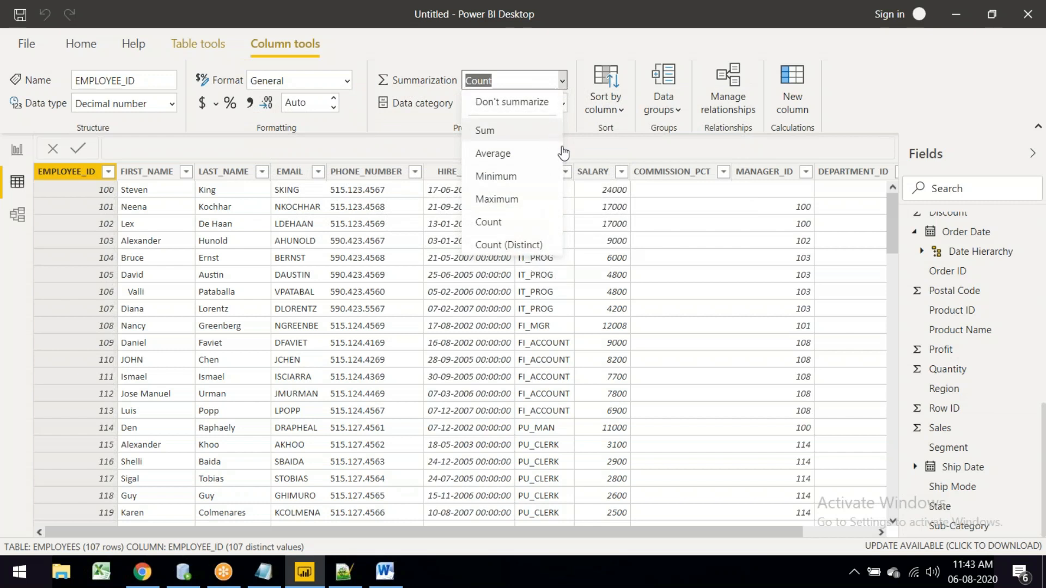
left_click(428, 119)
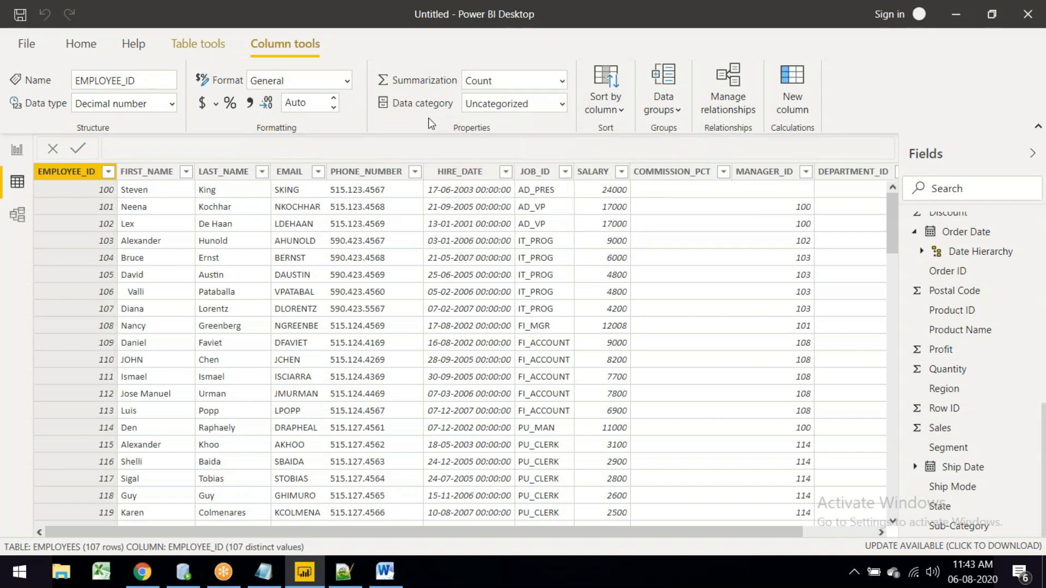
left_click(562, 109)
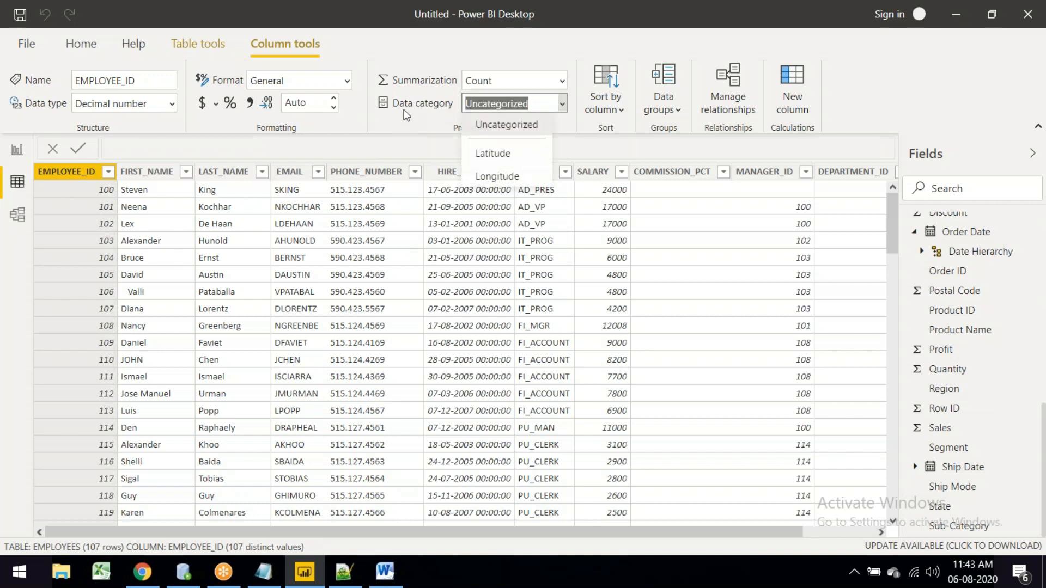
left_click(219, 83)
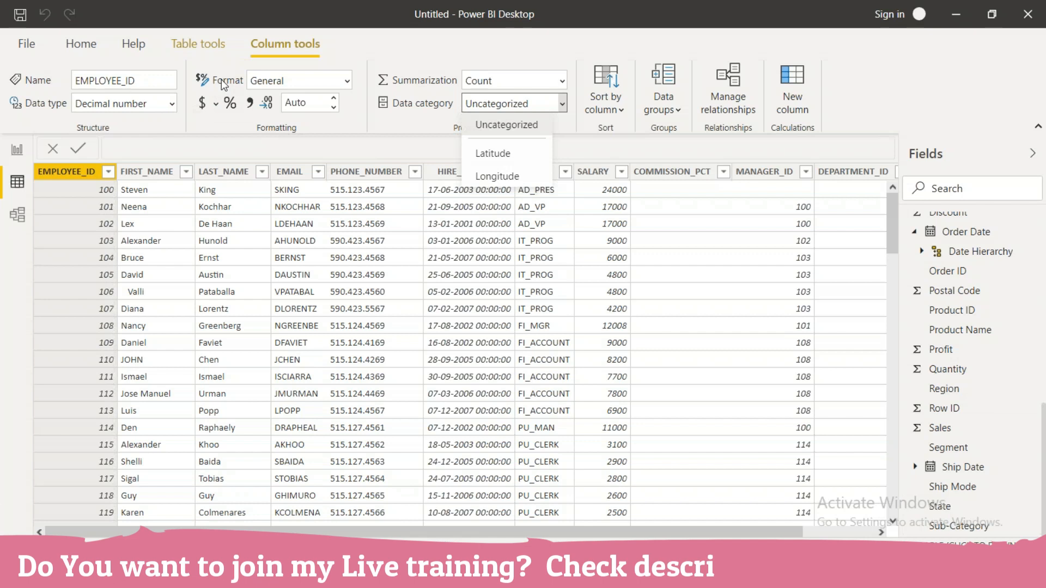
left_click(347, 83)
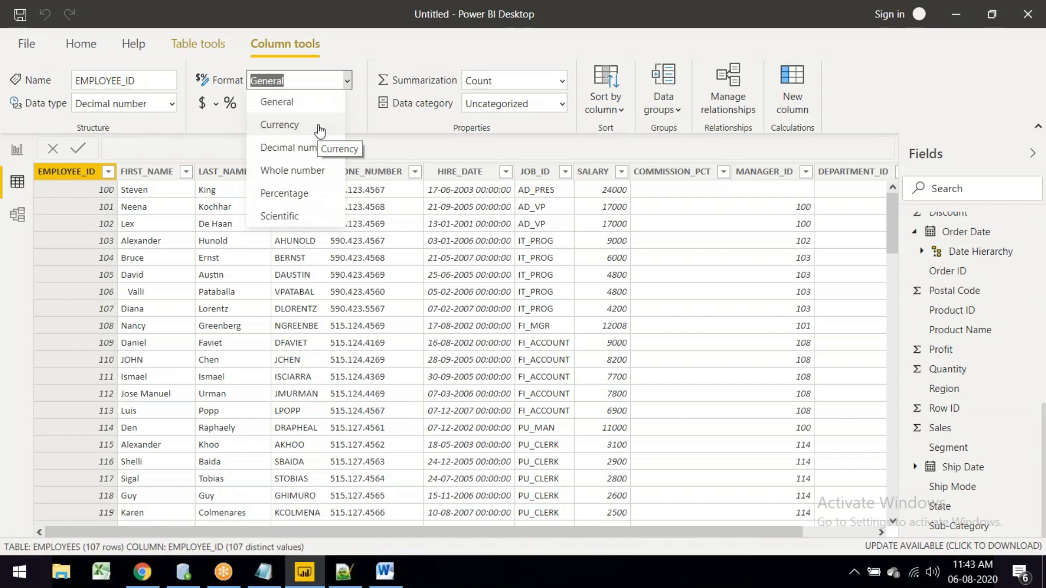
Step: Set the SALARY column's format to Currency
left_click(597, 173)
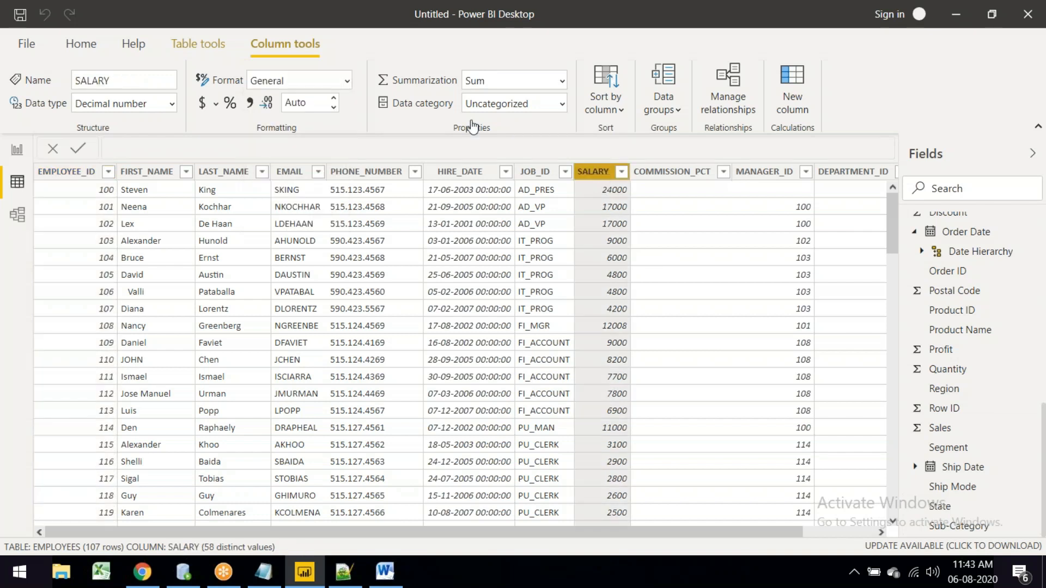
left_click(330, 81)
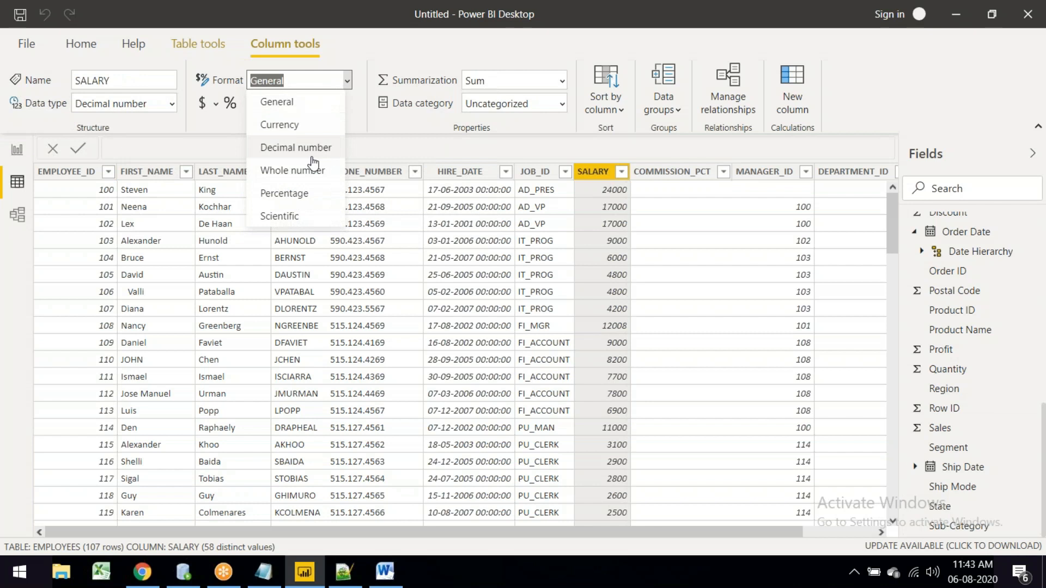
left_click(302, 127)
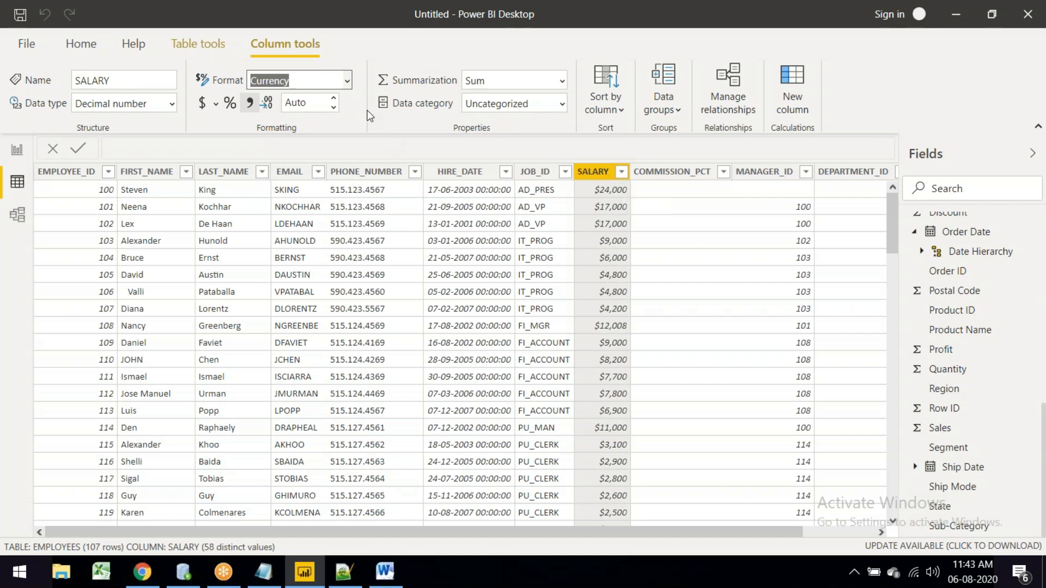
Step: Pick the $ currency symbol and add thousands separators, so SALARY shows values like $24,000
left_click(215, 107)
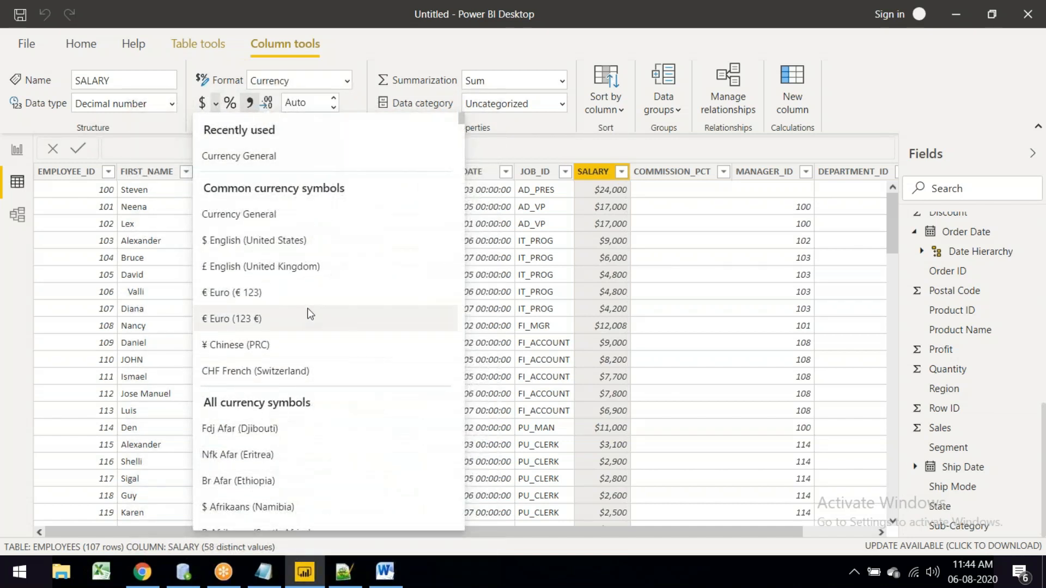
scroll(308, 308, "down", 5)
scroll(308, 313, "down", 9)
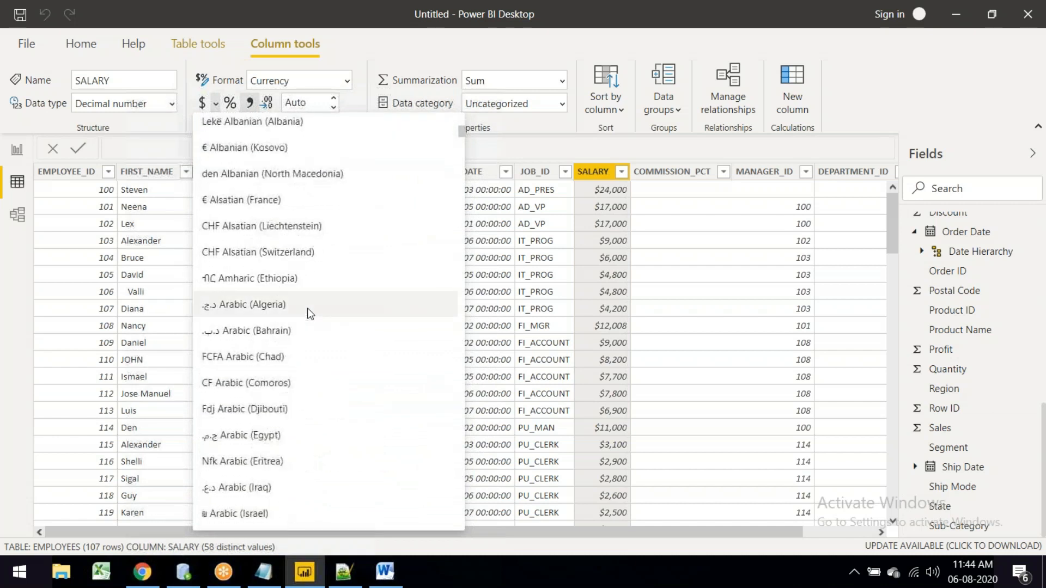
scroll(307, 309, "up", 12)
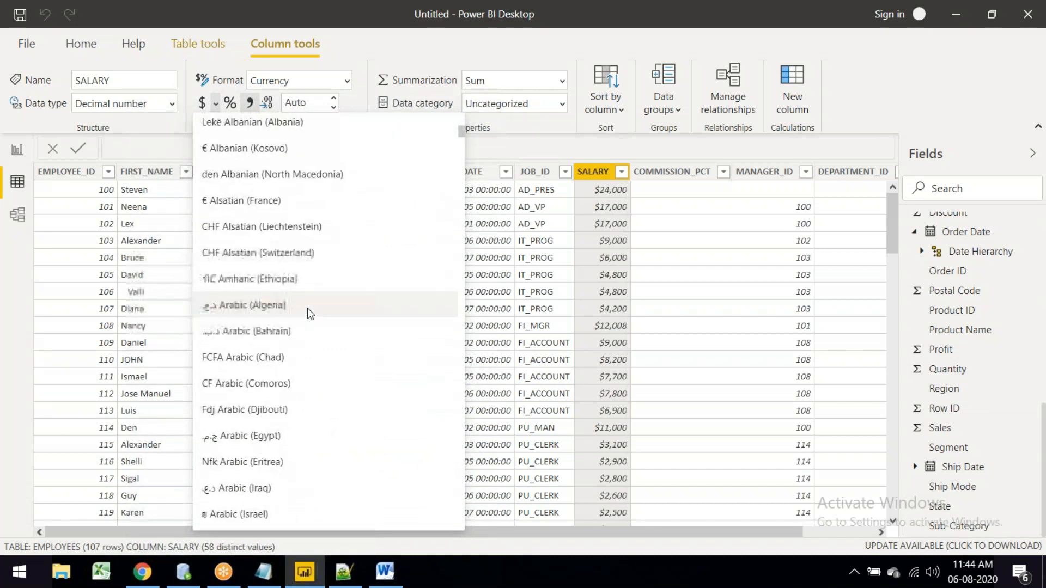
scroll(308, 315, "up", 2)
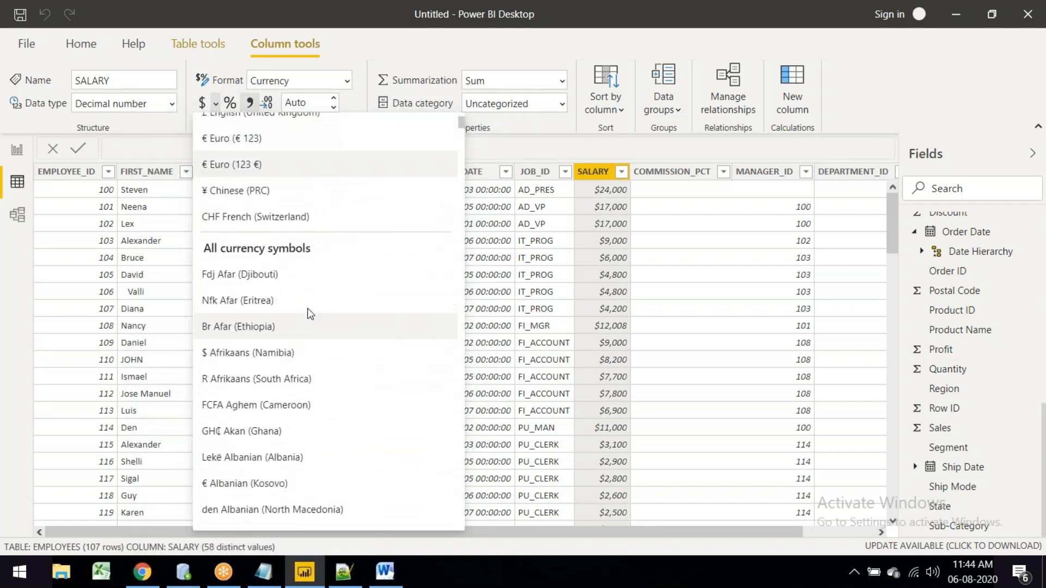
scroll(320, 279, "down", 20)
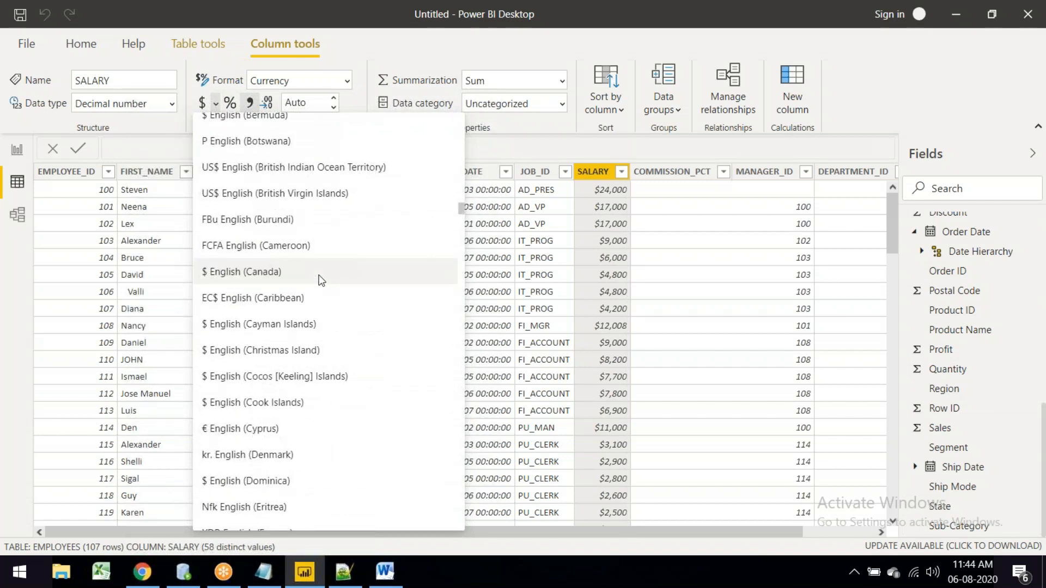
scroll(322, 280, "down", 4)
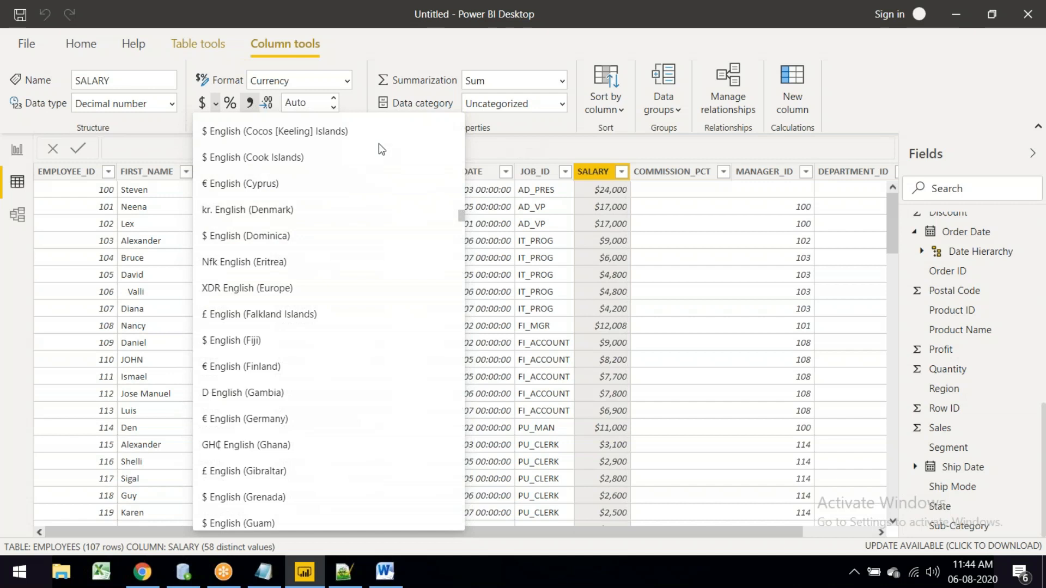
left_click(234, 104)
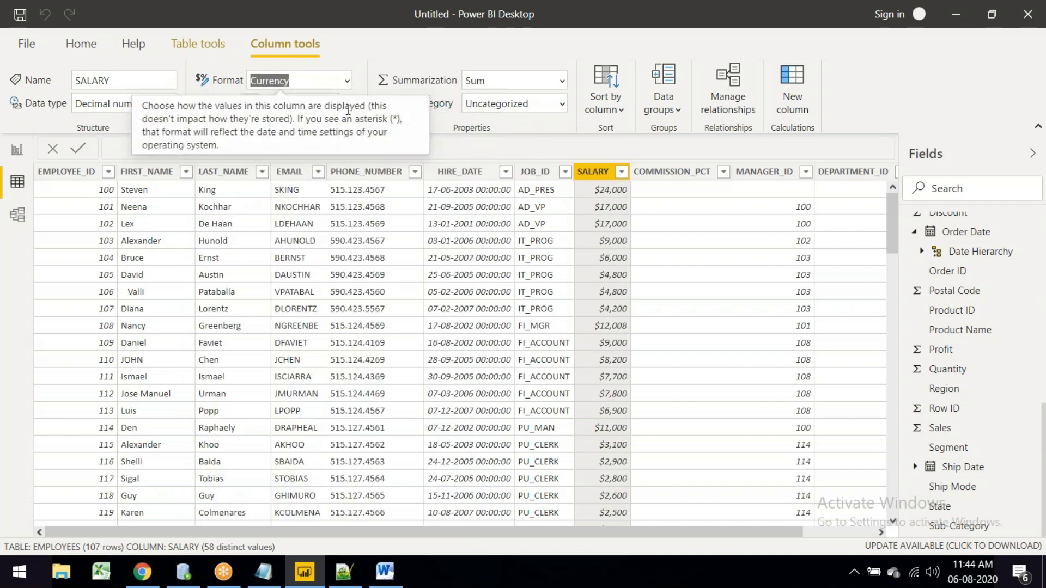
left_click(376, 67)
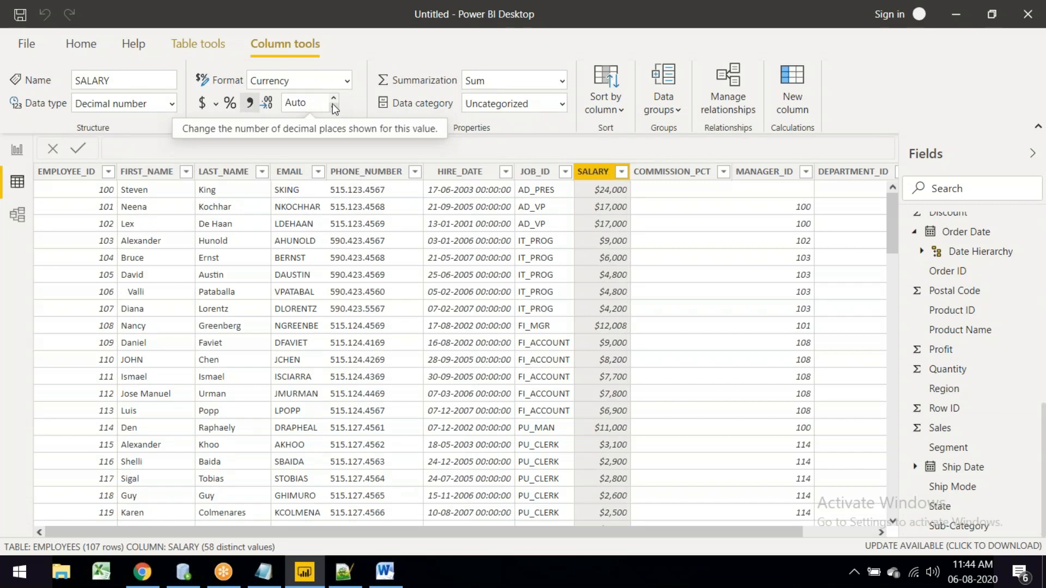
left_click(251, 105)
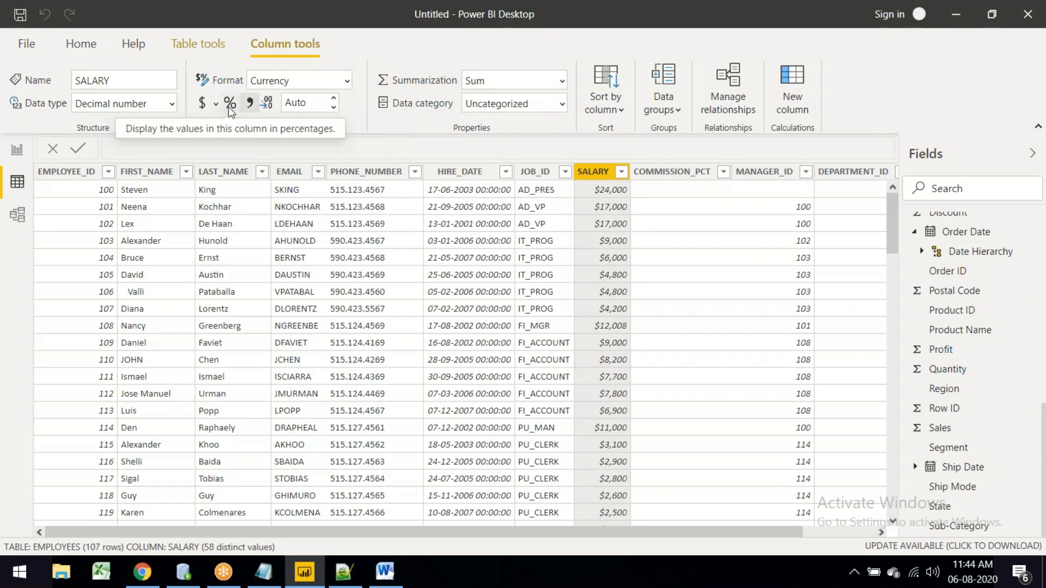
scroll(878, 192, "right", 2)
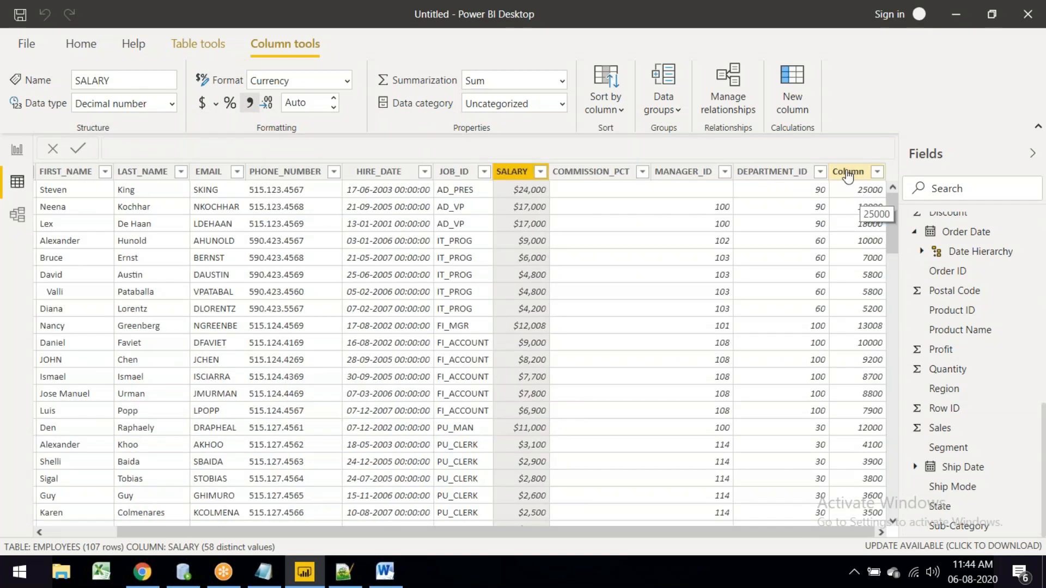
Step: Select the calculated Column, check its data type list without changing it, and go to Table tools
left_click(859, 176)
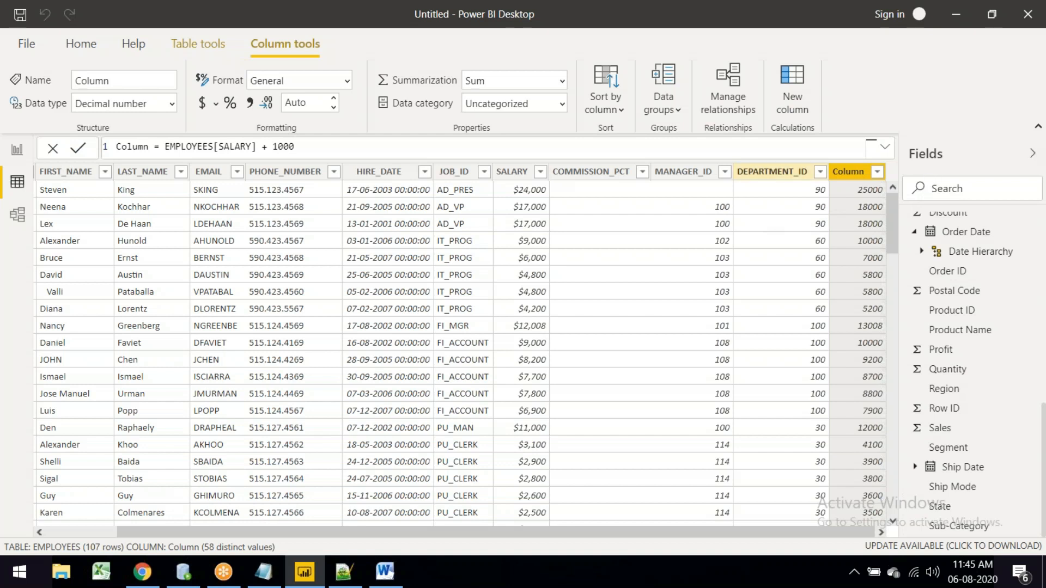
left_click(170, 102)
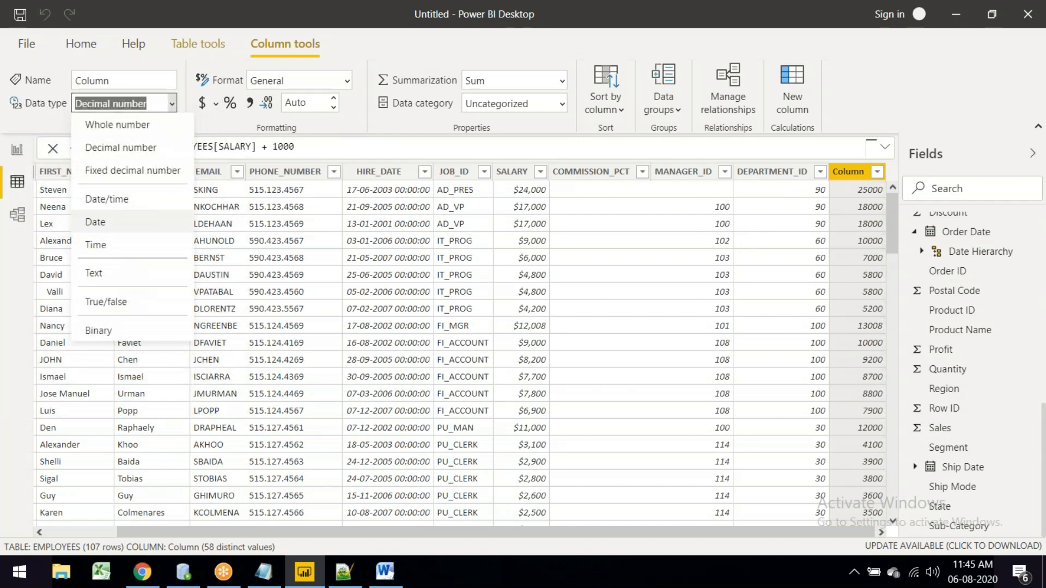
left_click(153, 79)
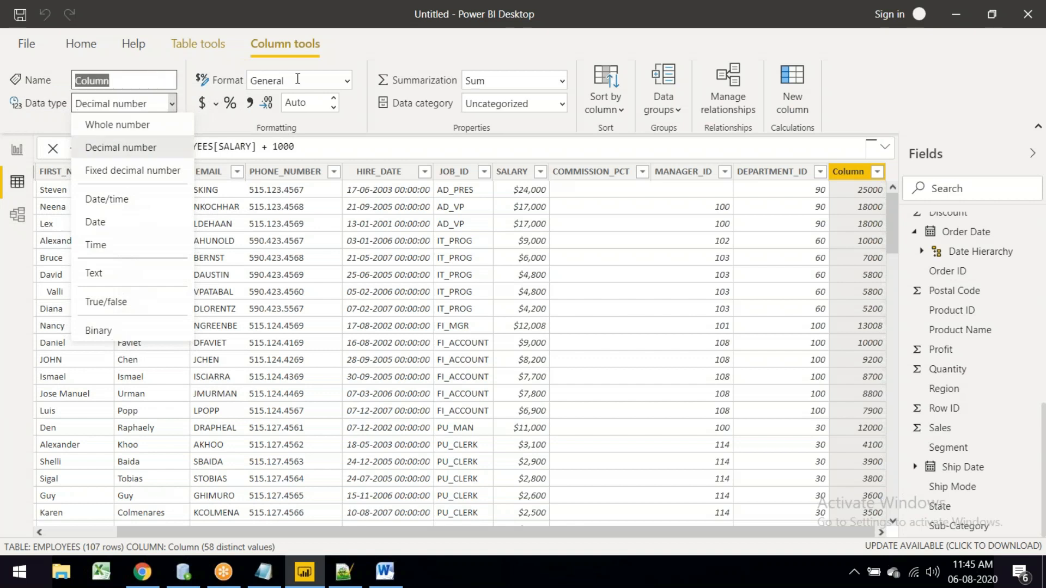
left_click(391, 85)
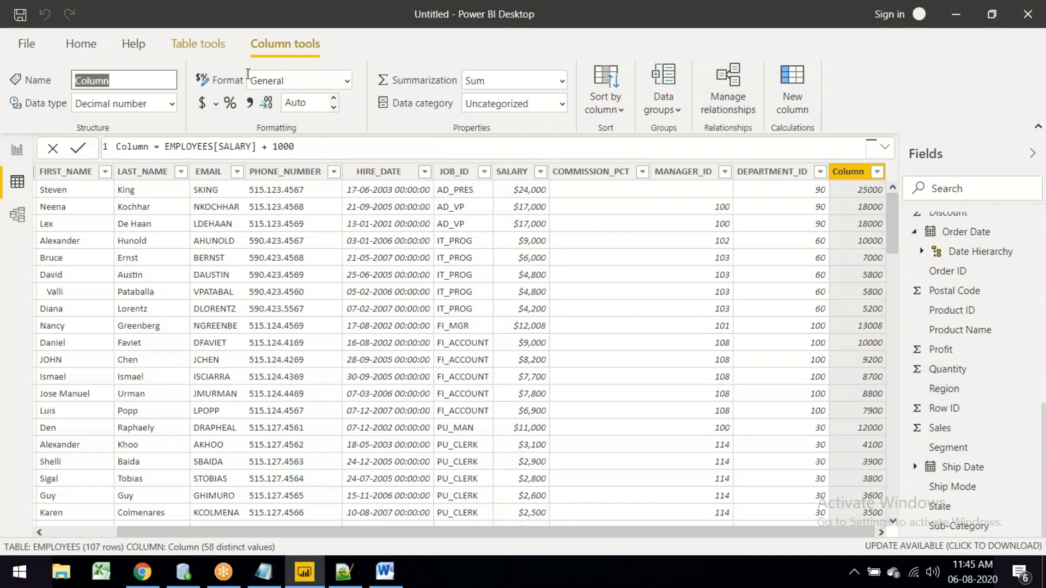
left_click(215, 56)
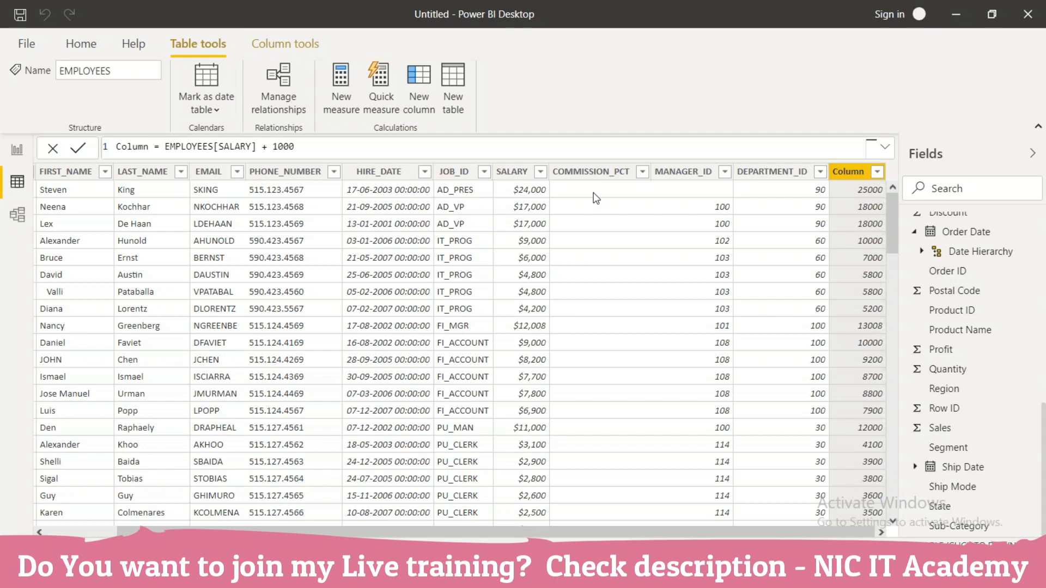
Step: Check the LOCATIONS, DEPARTMENTS and EMPLOYEES relationships in Model view, then return to Report view
left_click(20, 215)
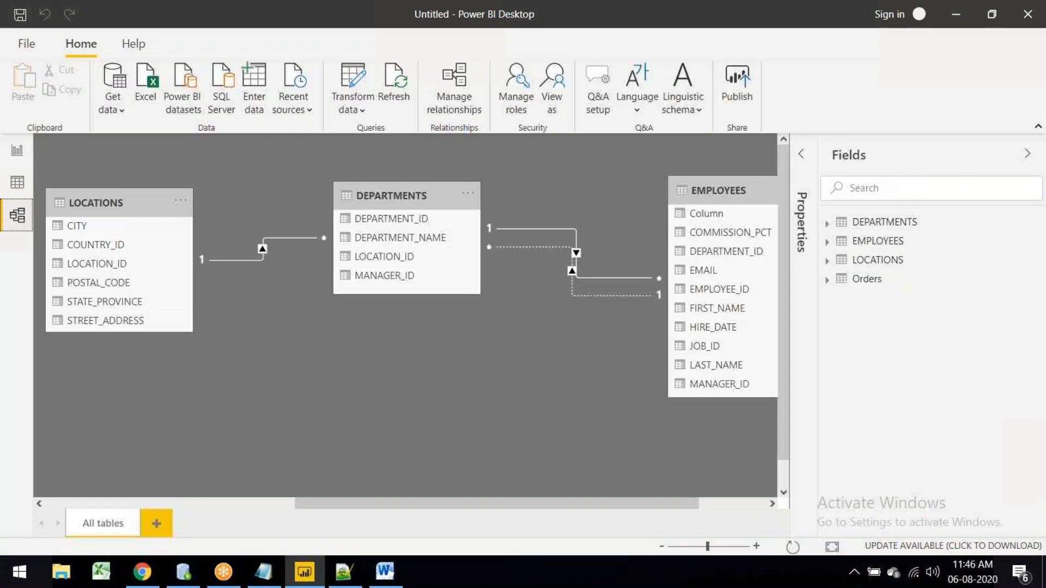
left_click(17, 151)
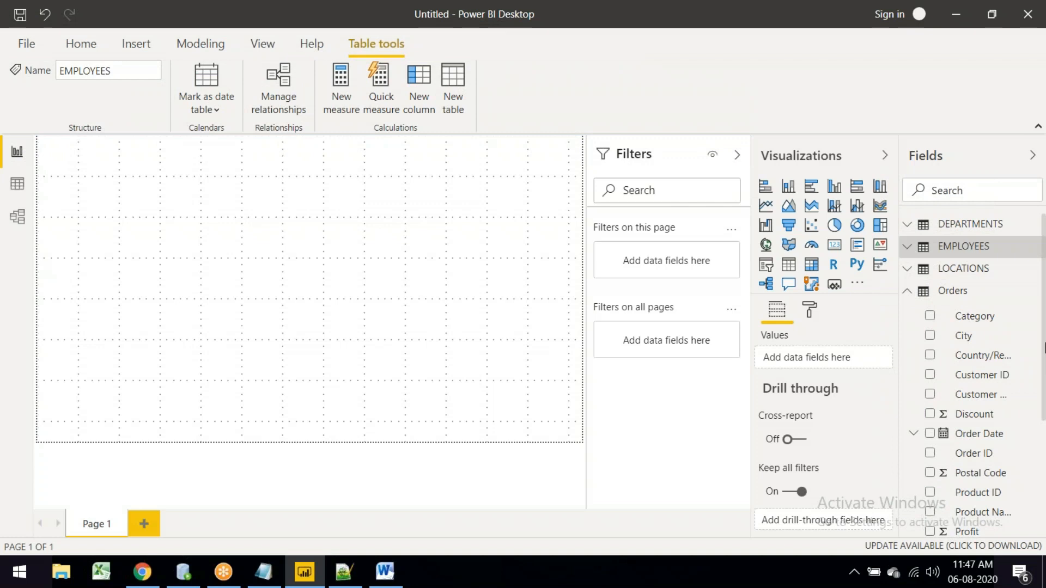
Step: Begin publishing the report with Publish on the Home tab
left_click(77, 48)
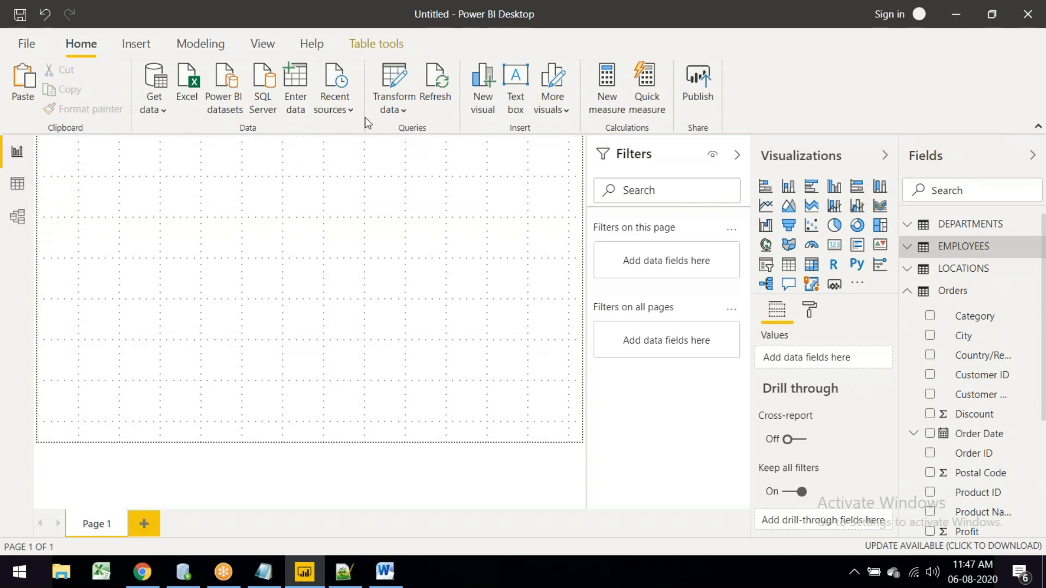
left_click(698, 81)
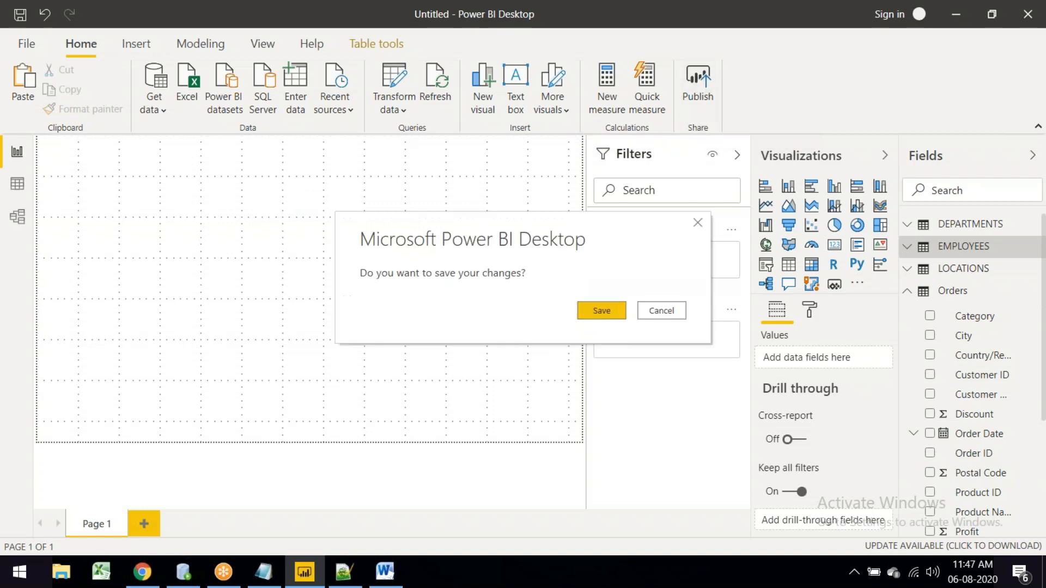
Step: Accept the save prompt, cancel the Save As window, and open the File menu
left_click(609, 310)
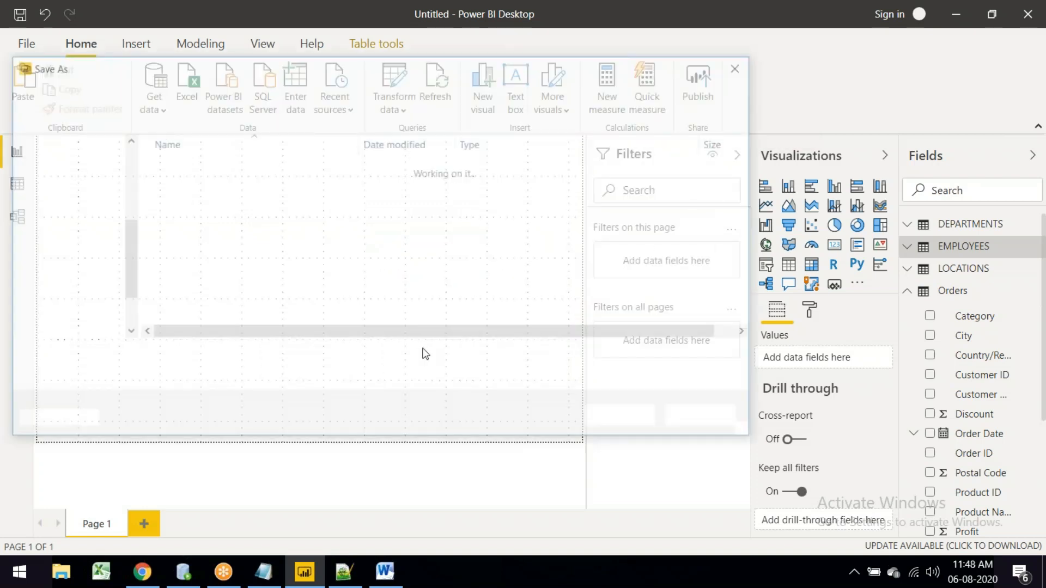
left_click(703, 416)
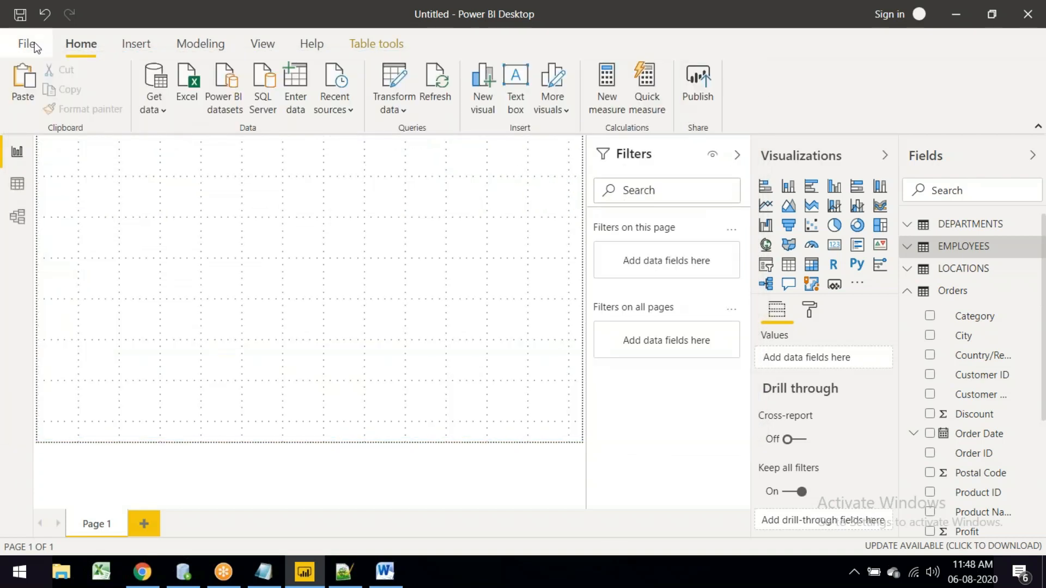
left_click(30, 43)
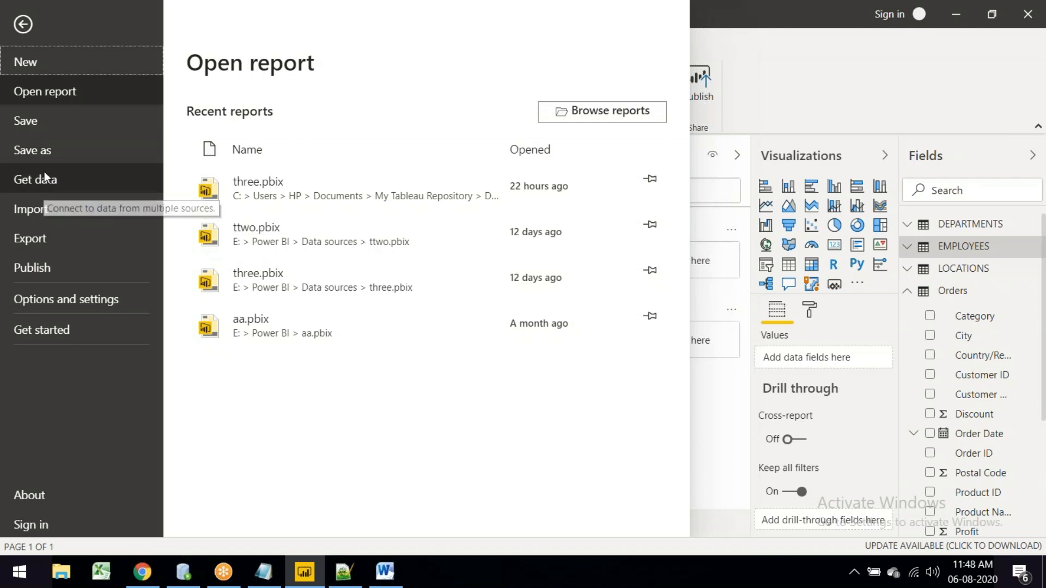
Step: Start Publish to Power BI, save the report as 'four', and dismiss the sign-in request
left_click(45, 267)
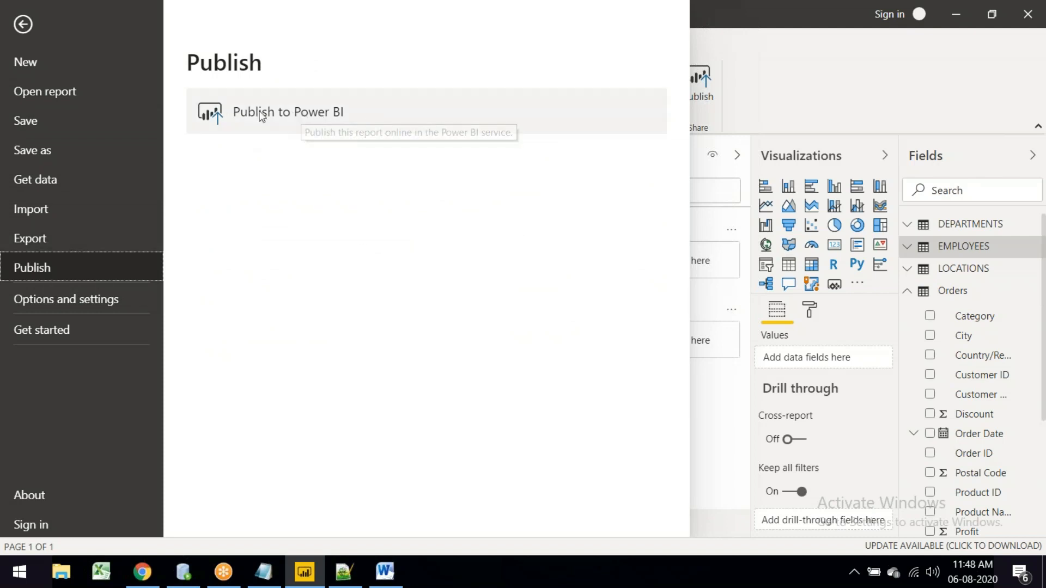
left_click(345, 111)
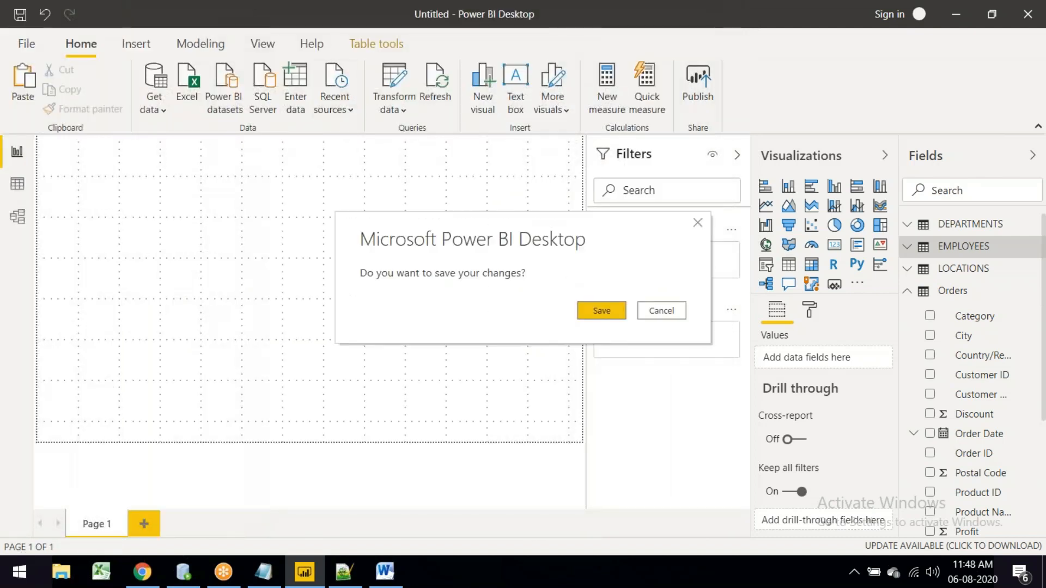
left_click(601, 316)
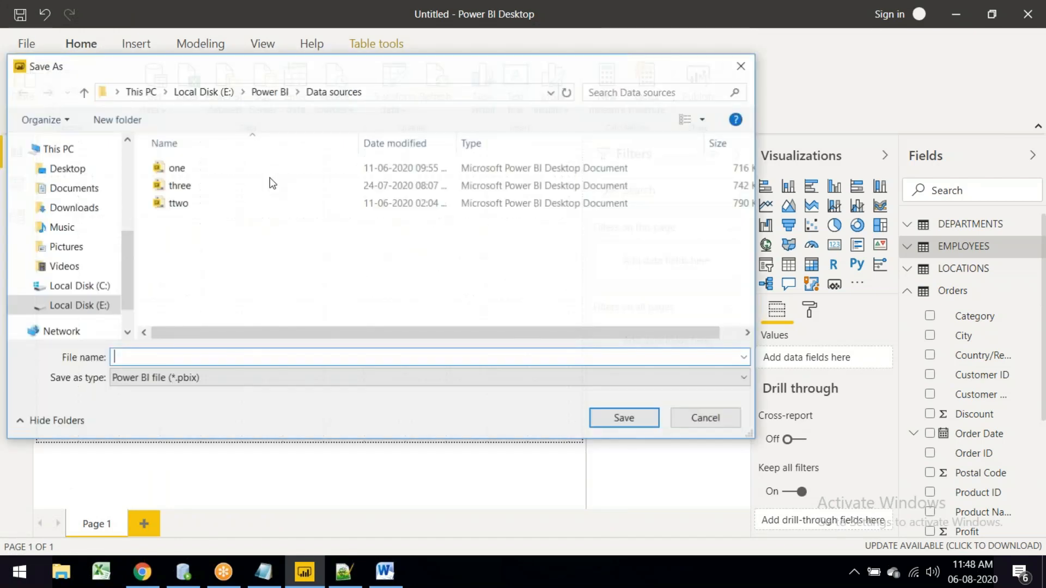
type("four")
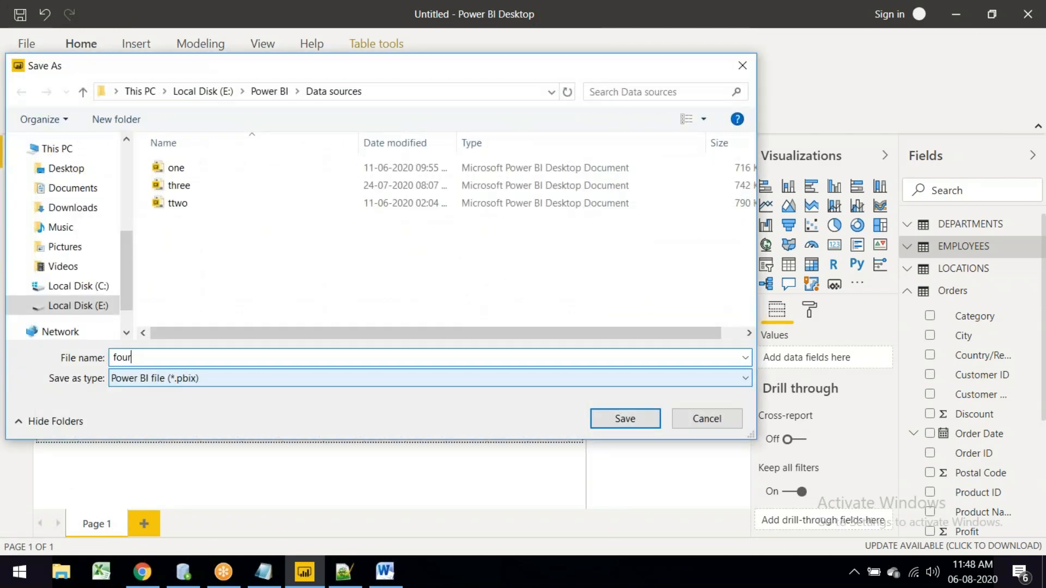
left_click(612, 428)
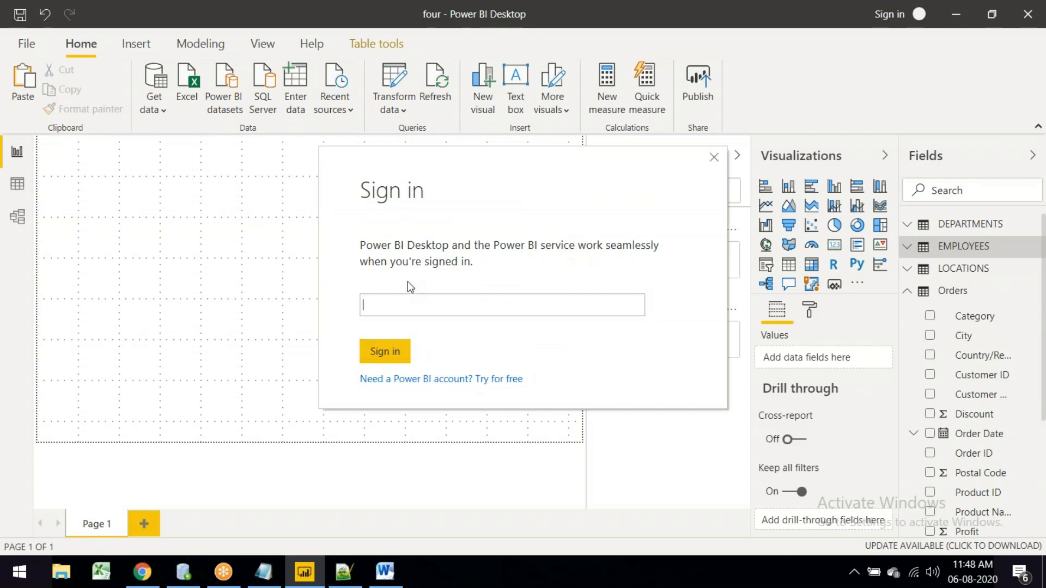
left_click(714, 157)
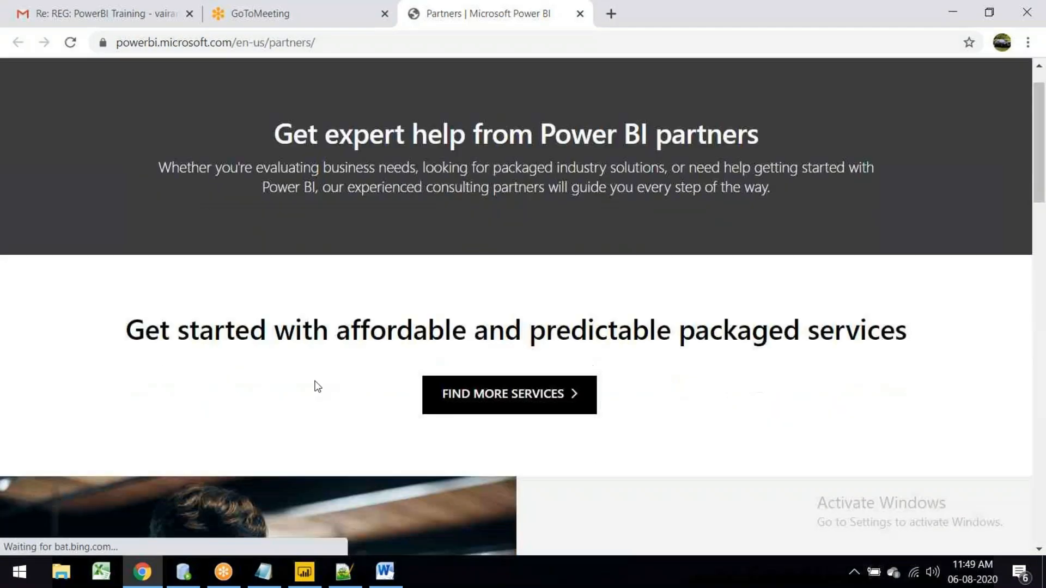
Step: Open the Power BI Community site from Power BI Desktop's help
scroll(305, 381, "down", 3)
scroll(299, 376, "down", 12)
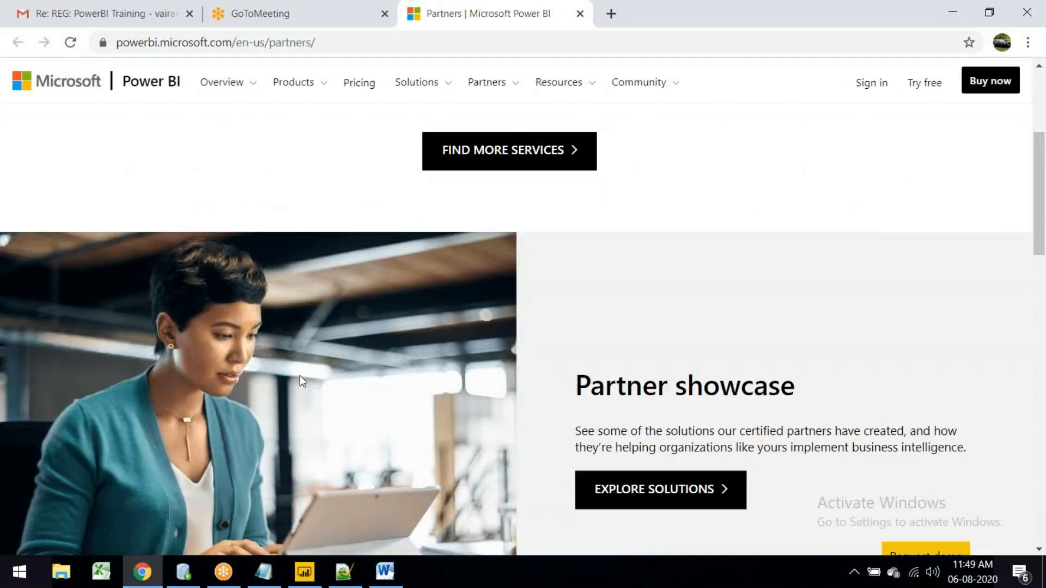
scroll(302, 379, "up", 15)
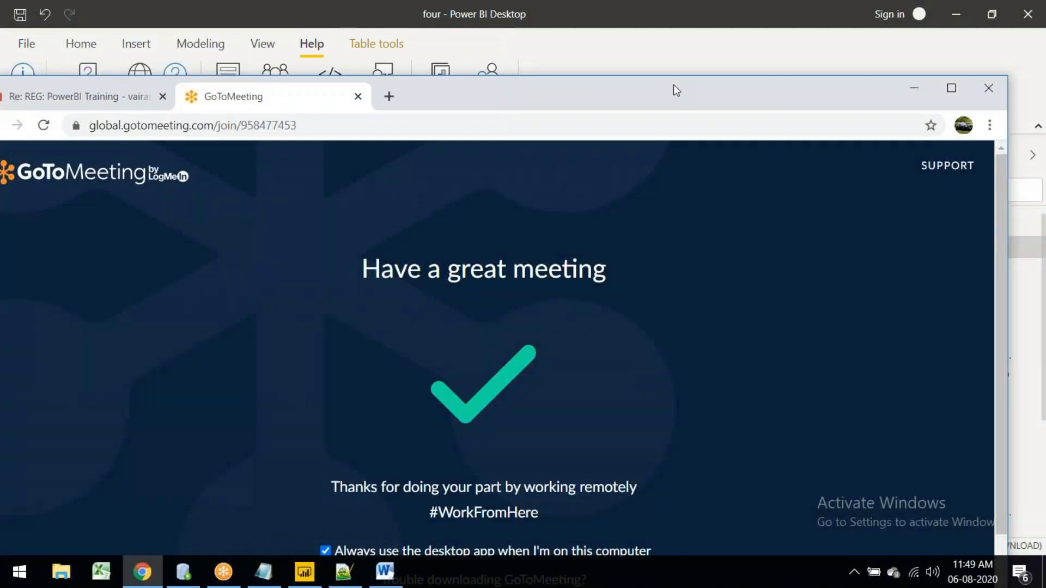
double_click(674, 84)
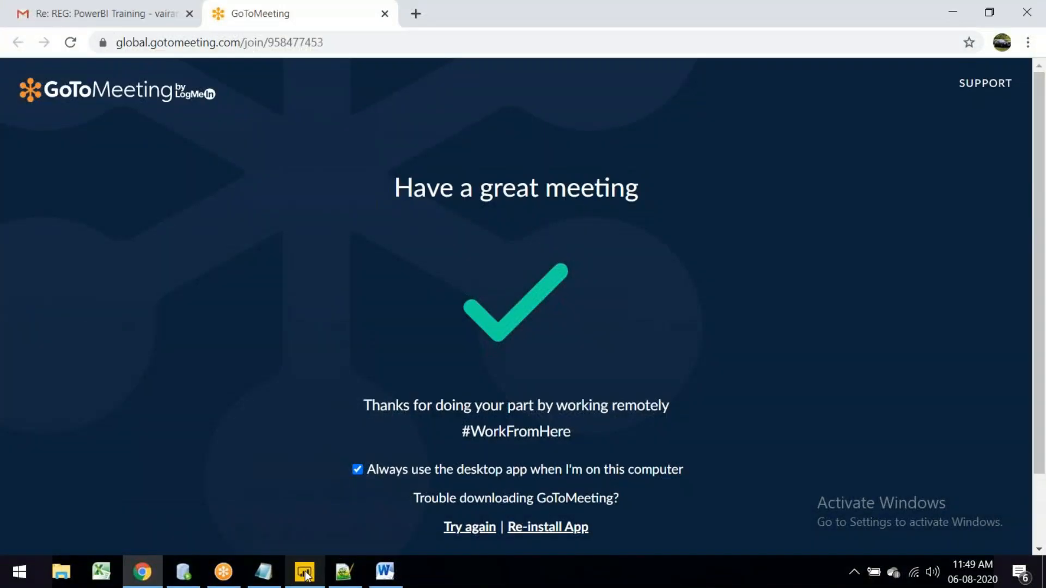
left_click(306, 575)
left_click(275, 98)
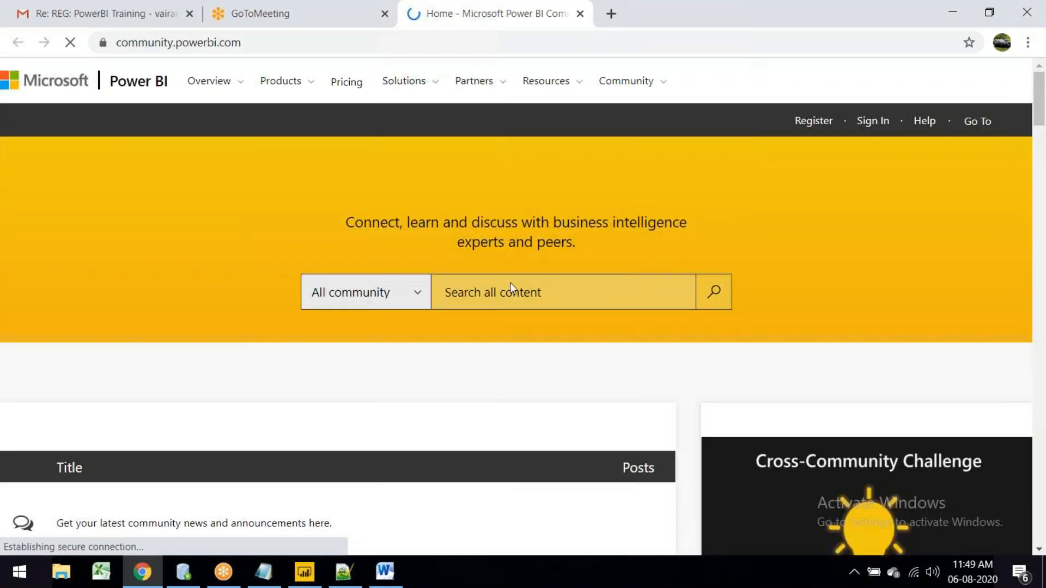
Step: Browse the Power Query forum, then return to the community home page
scroll(457, 294, "down", 5)
scroll(446, 293, "down", 1)
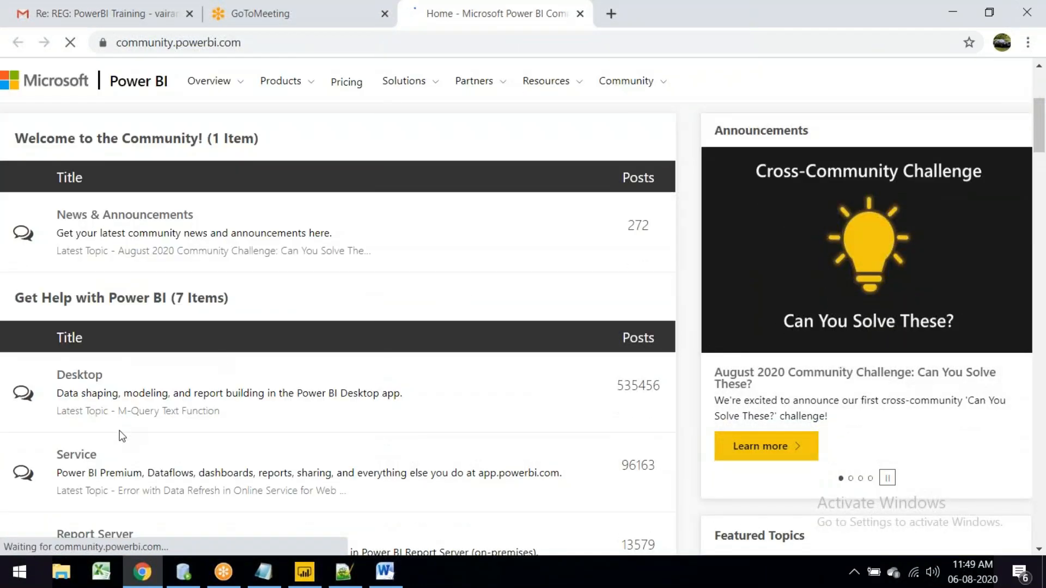
scroll(120, 443, "down", 3)
scroll(270, 368, "down", 3)
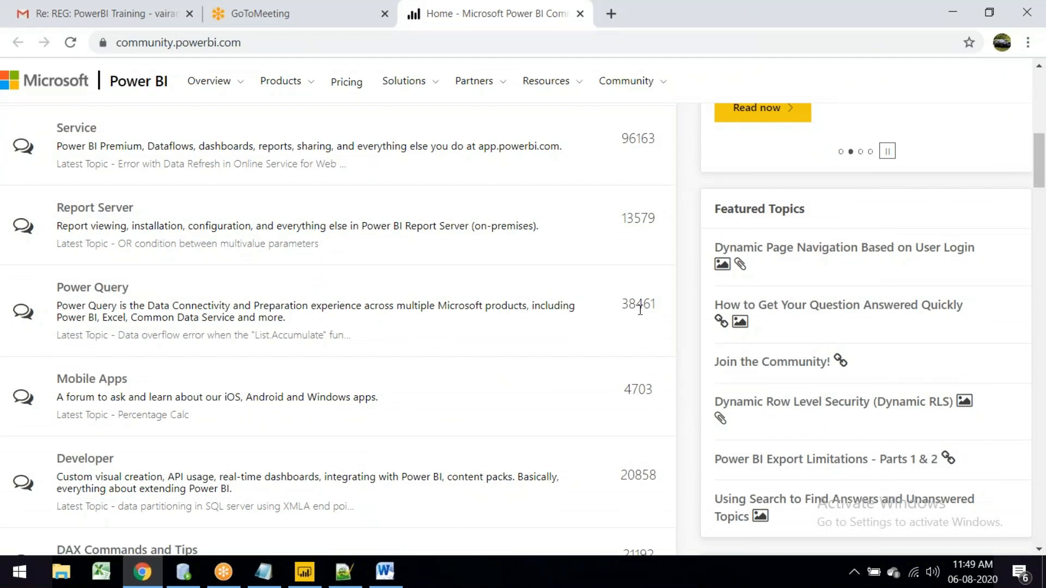
left_click(112, 292)
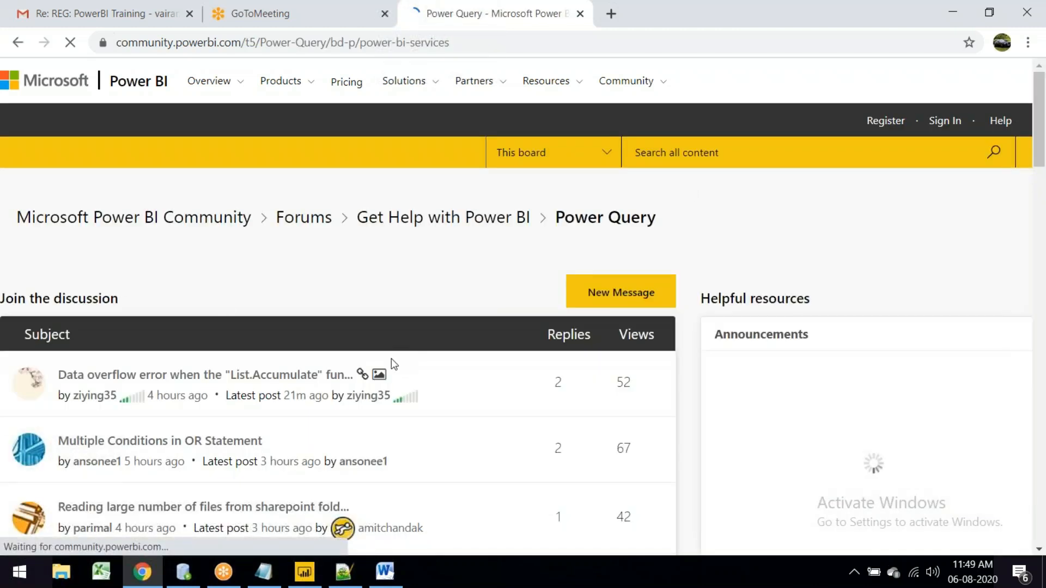
scroll(391, 359, "down", 5)
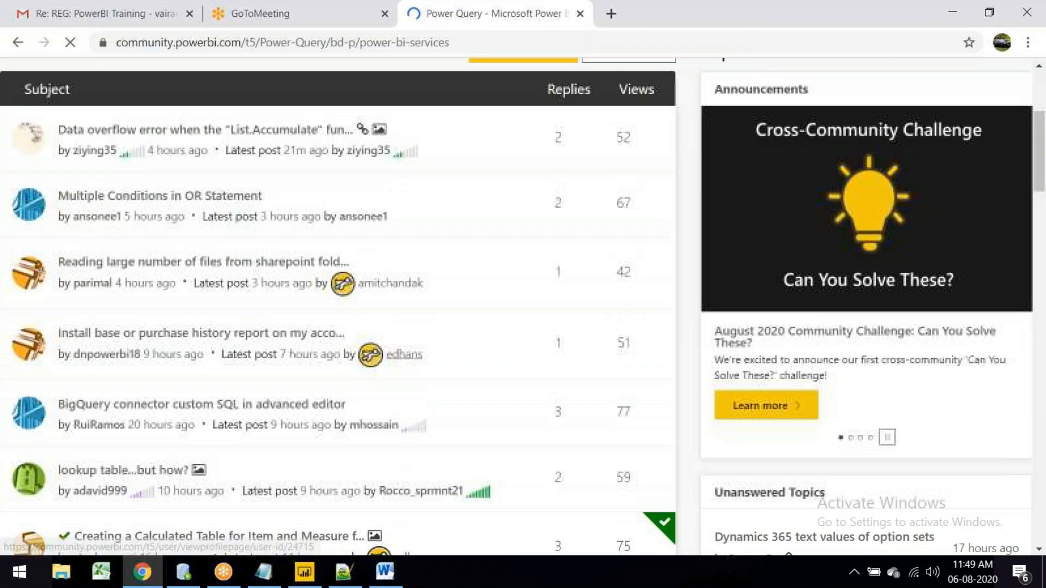
scroll(229, 336, "down", 4)
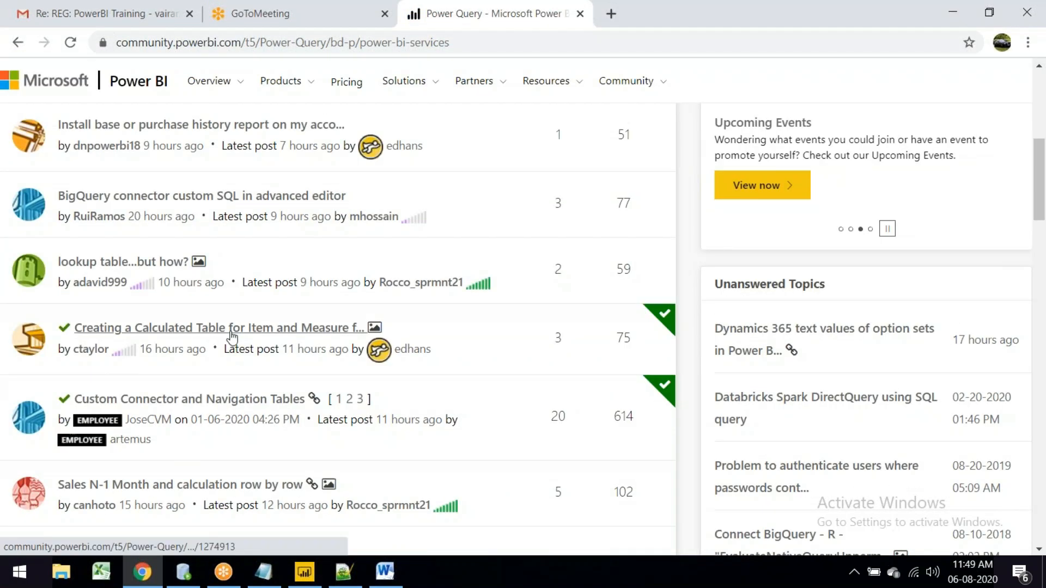
left_click(22, 44)
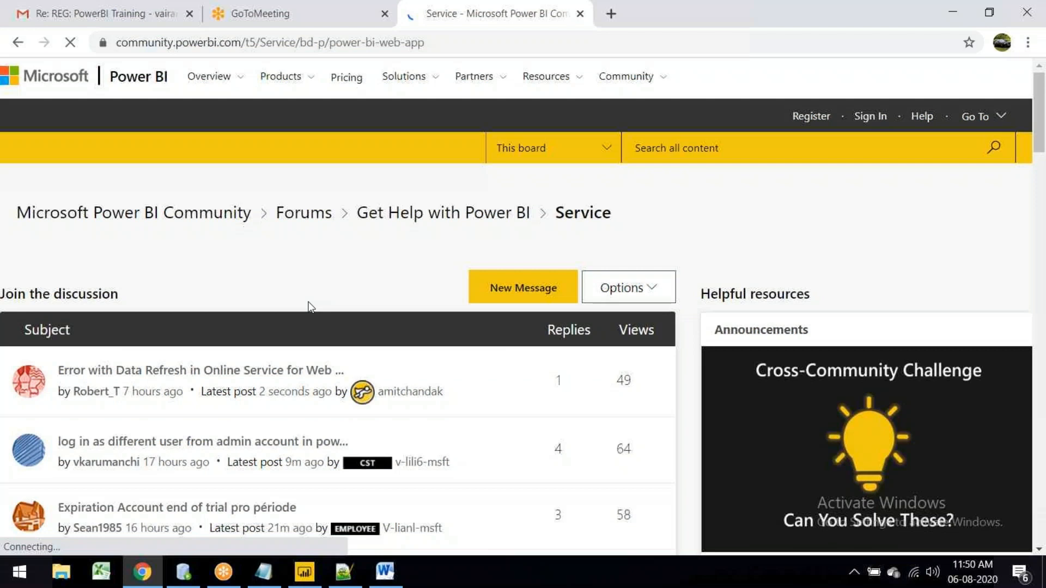
Step: Open the 'Value in Card visual not displaying in Google Chrome' thread
scroll(309, 307, "down", 2)
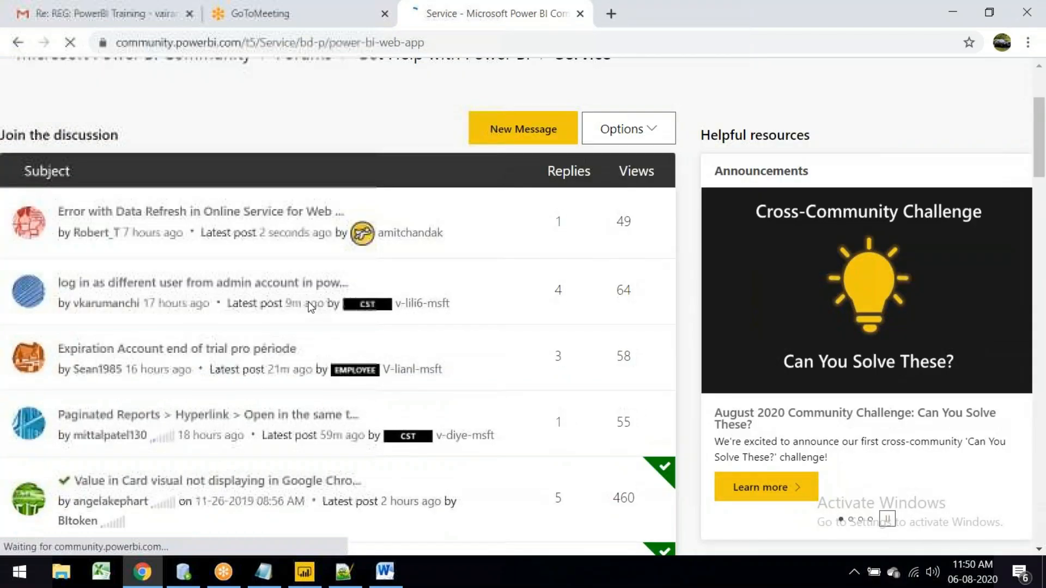
scroll(309, 307, "down", 3)
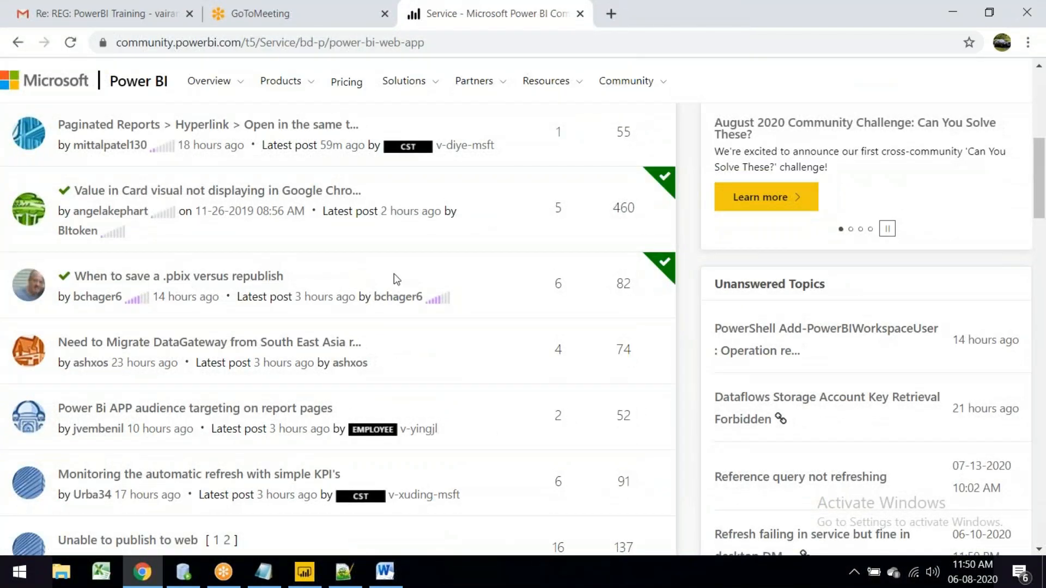
left_click(275, 197)
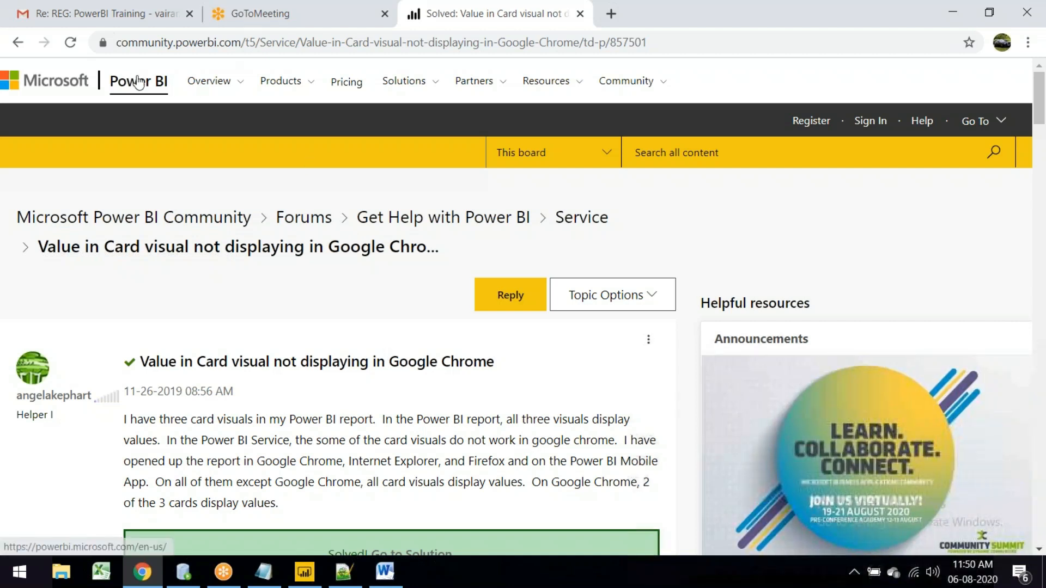
Step: Go to powerbi.microsoft.com and look over its sample Key influencers report
left_click(163, 83)
scroll(236, 364, "down", 10)
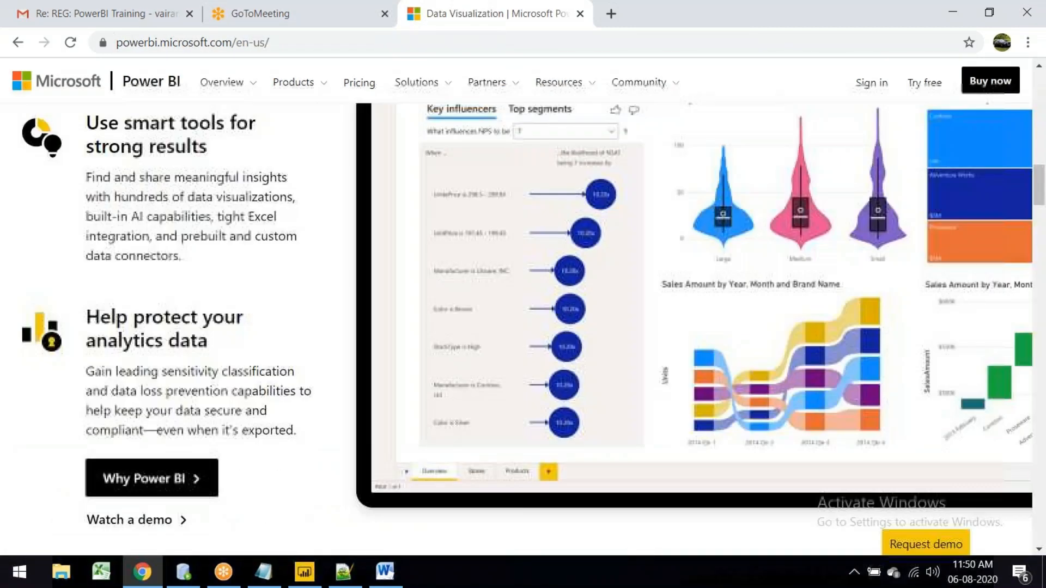
scroll(861, 388, "up", 1)
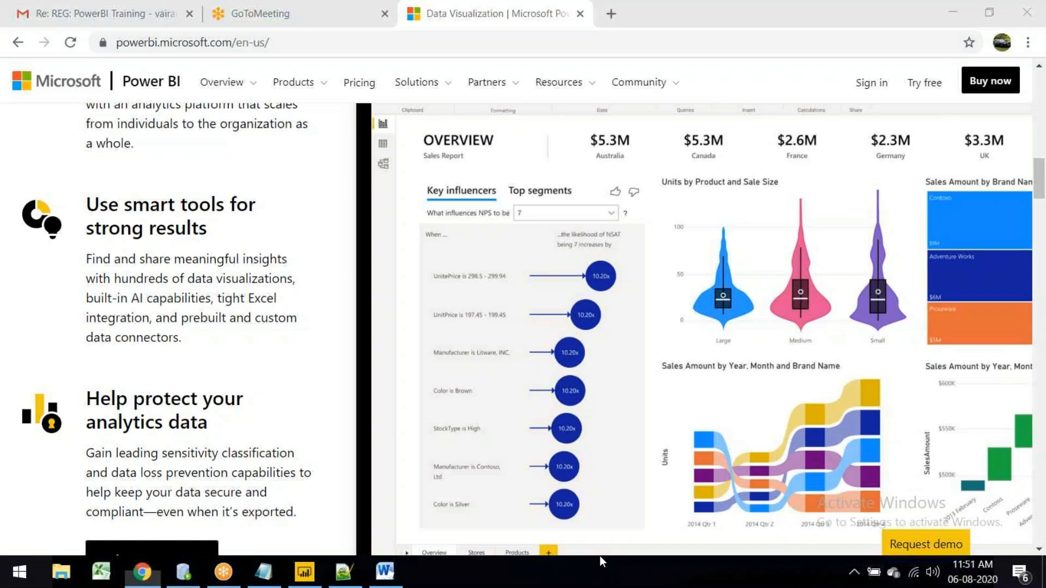
scroll(647, 417, "up", 3)
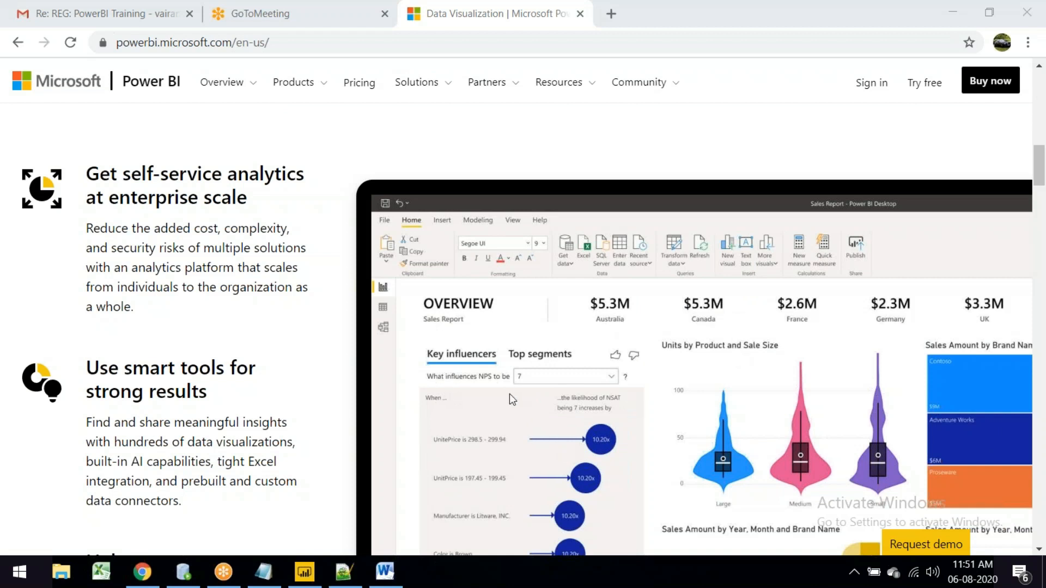
scroll(518, 456, "down", 1)
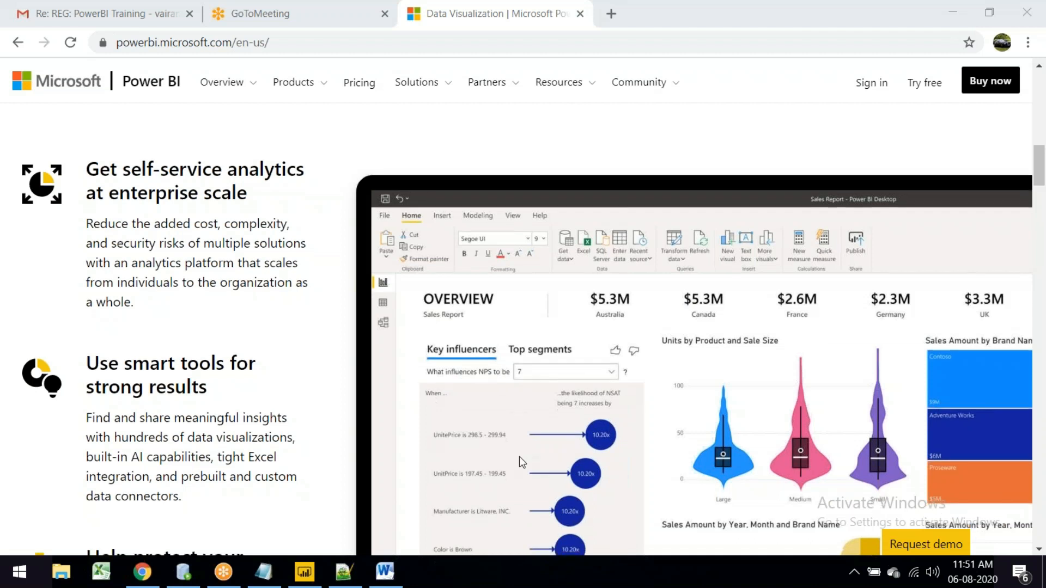
scroll(519, 457, "down", 1)
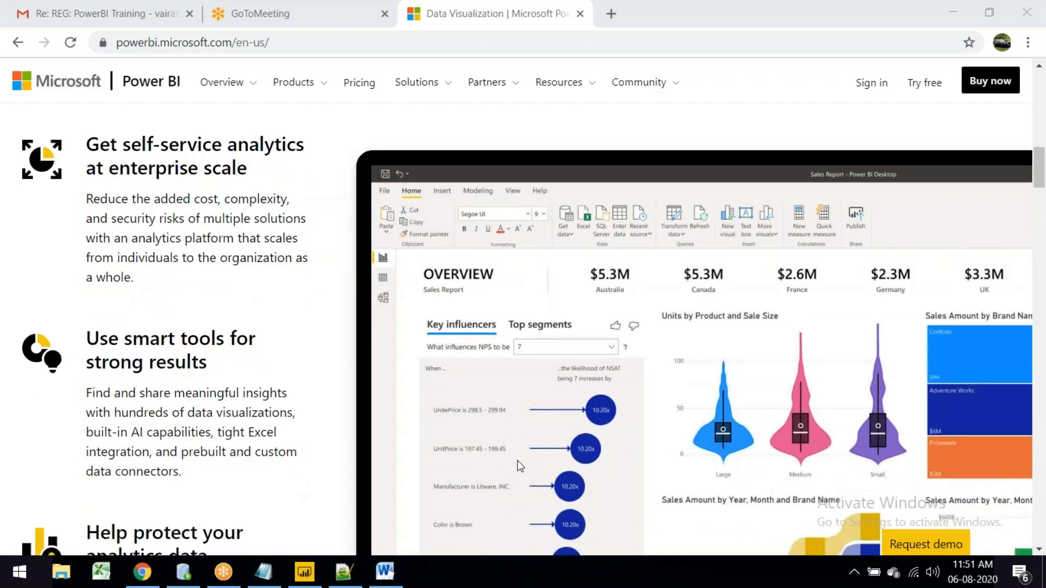
scroll(520, 465, "down", 2)
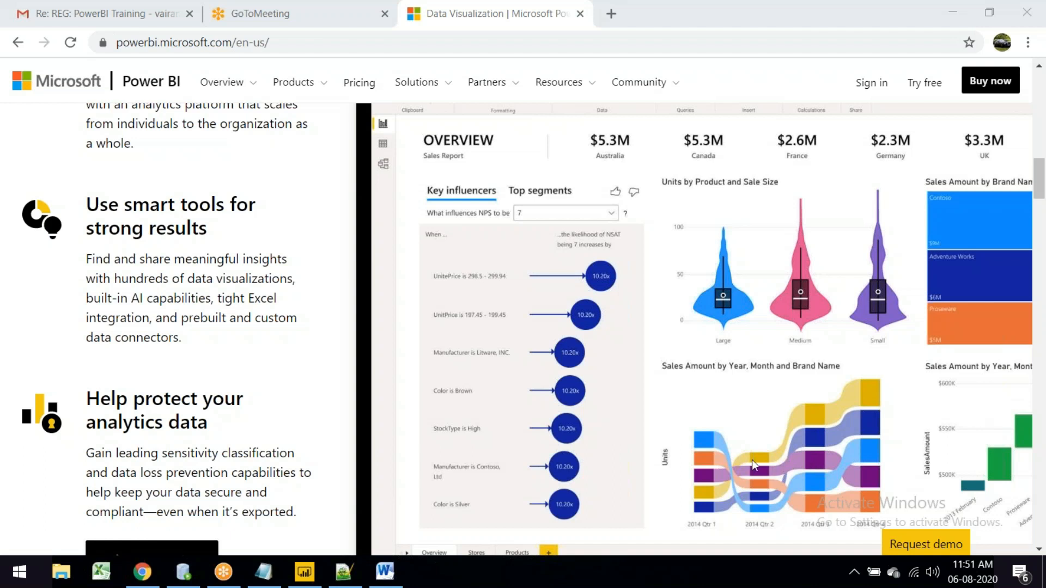
Step: Alt+Tab between the browser and Power BI Desktop, ending on the 'four' report
key("alt+Tab")
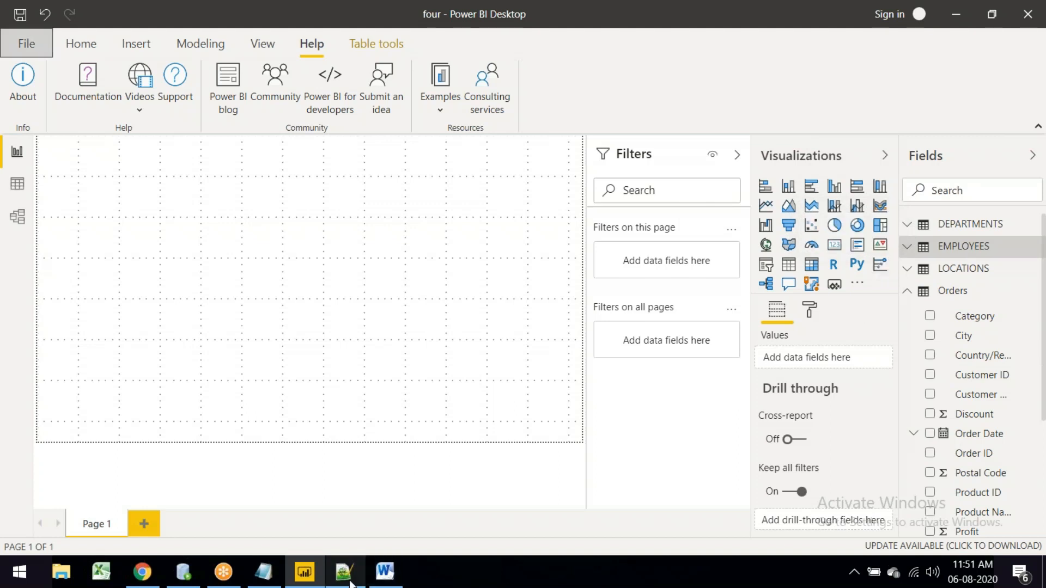
key("alt+Tab")
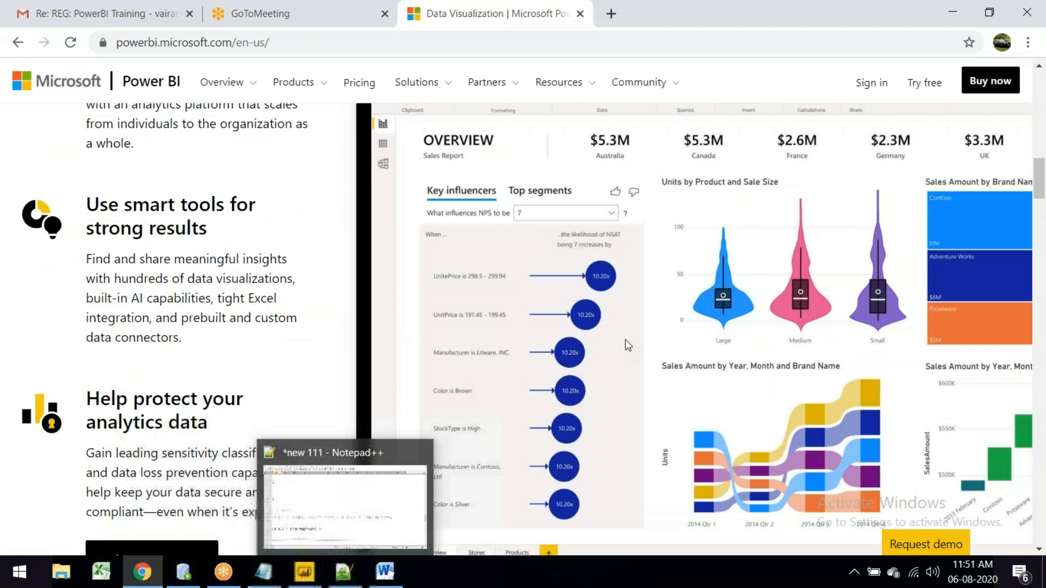
key("alt+Tab")
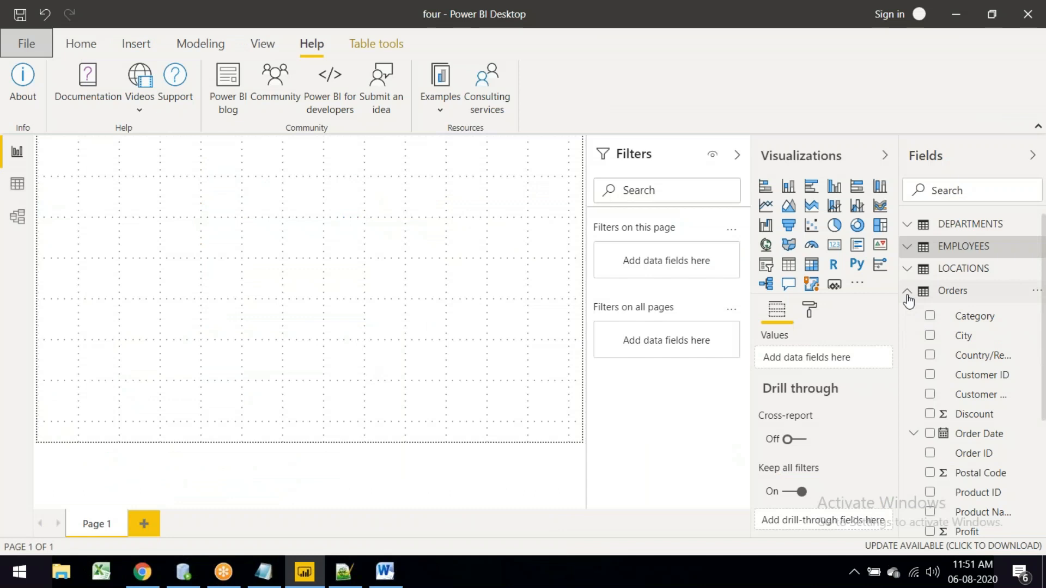
Step: Collapse Orders and plot LOCATIONS CITY on a new map, then expand the EMPLOYEES fields
left_click(82, 44)
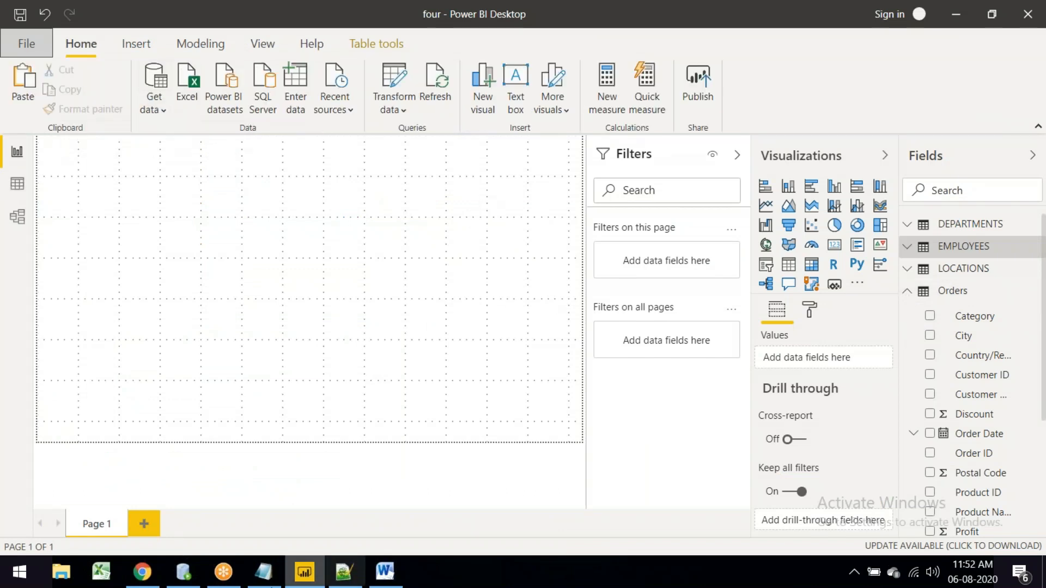
mouse_move(303, 564)
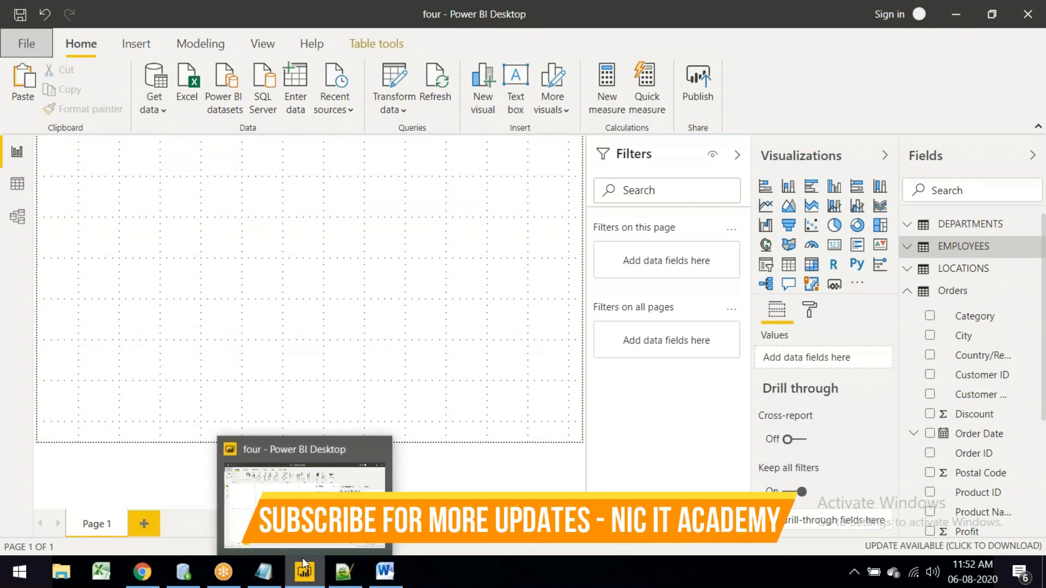
left_click(911, 291)
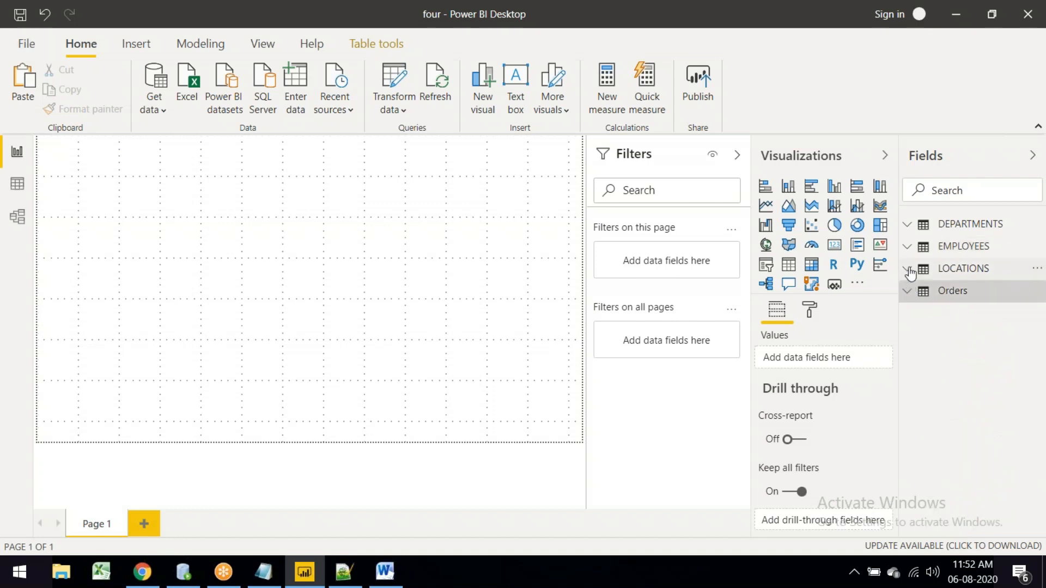
left_click(907, 269)
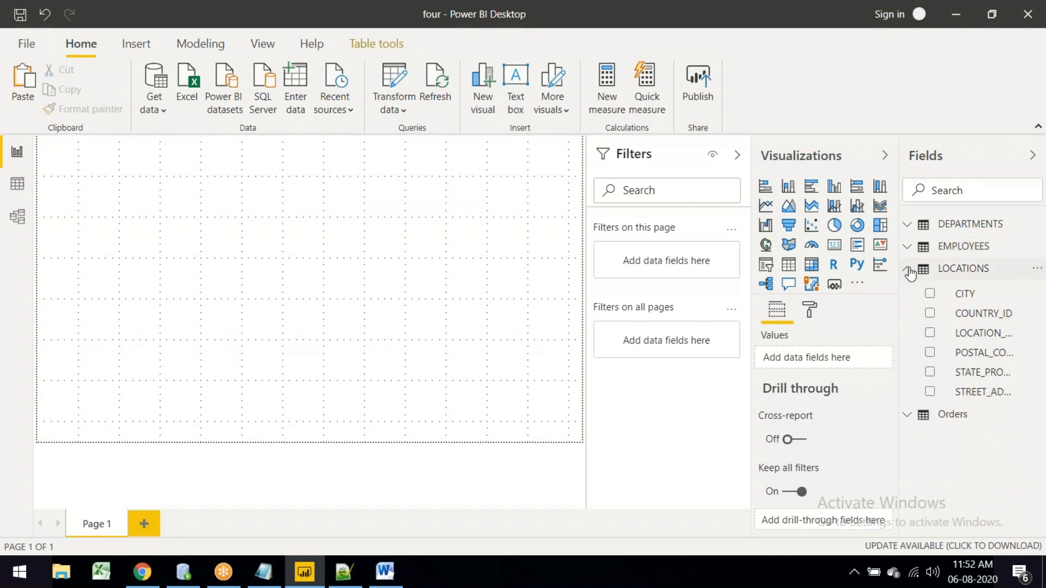
left_click(930, 294)
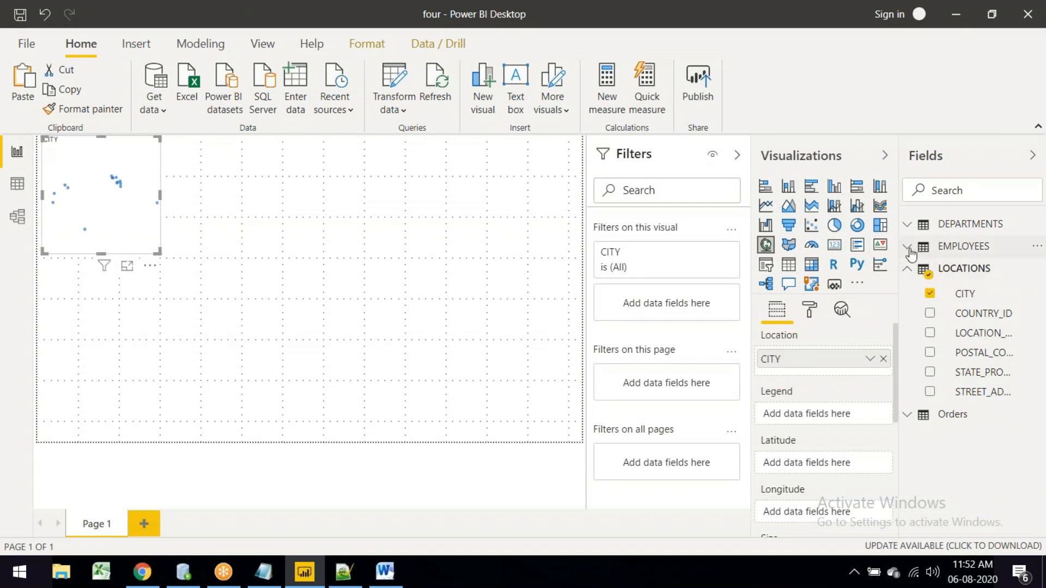
left_click(908, 249)
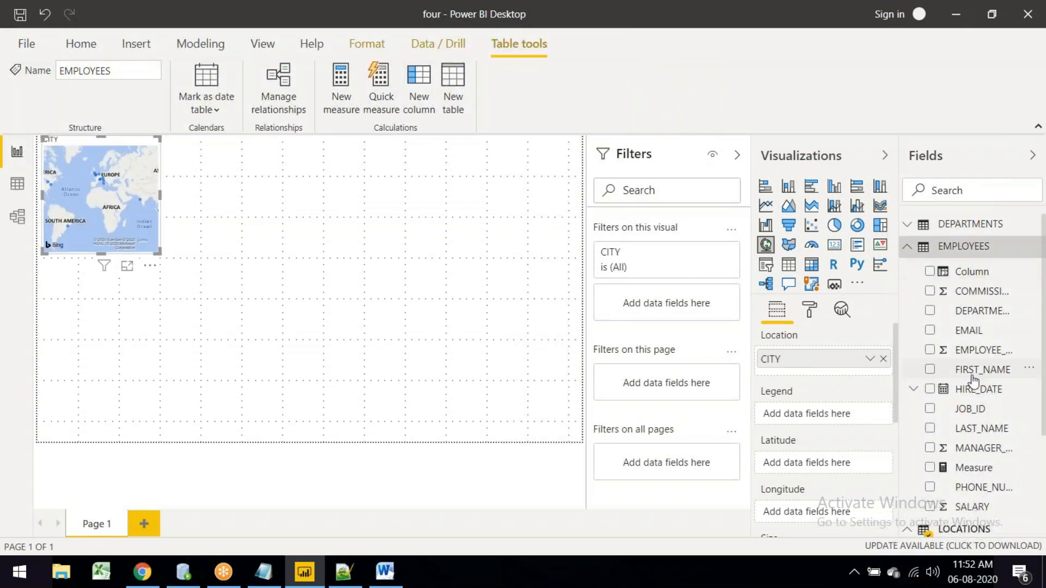
scroll(931, 427, "down", 3)
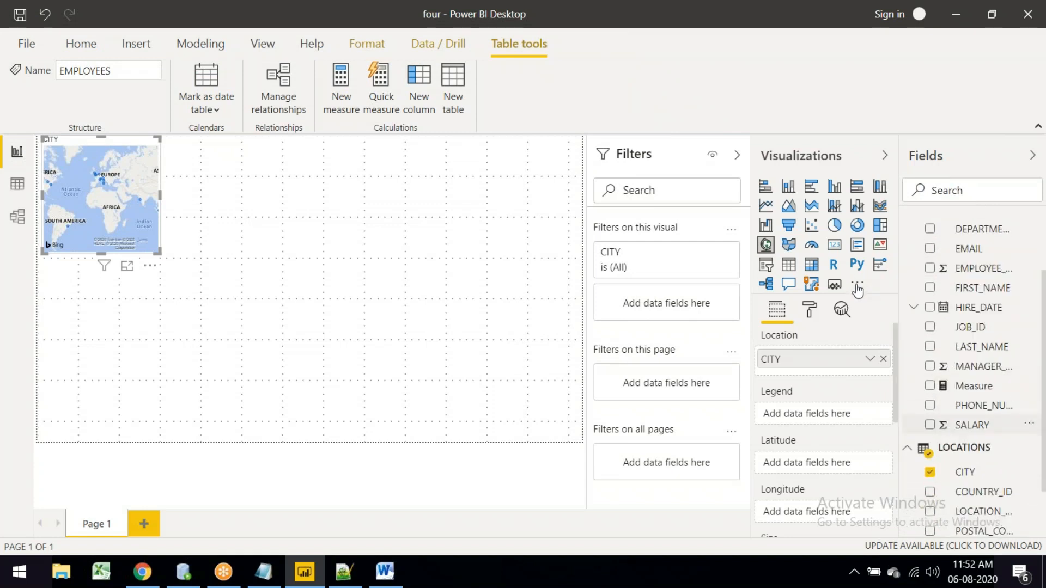
Step: Convert the CITY map to Key influencers explained by SALARY and analyse Bombay
left_click(880, 265)
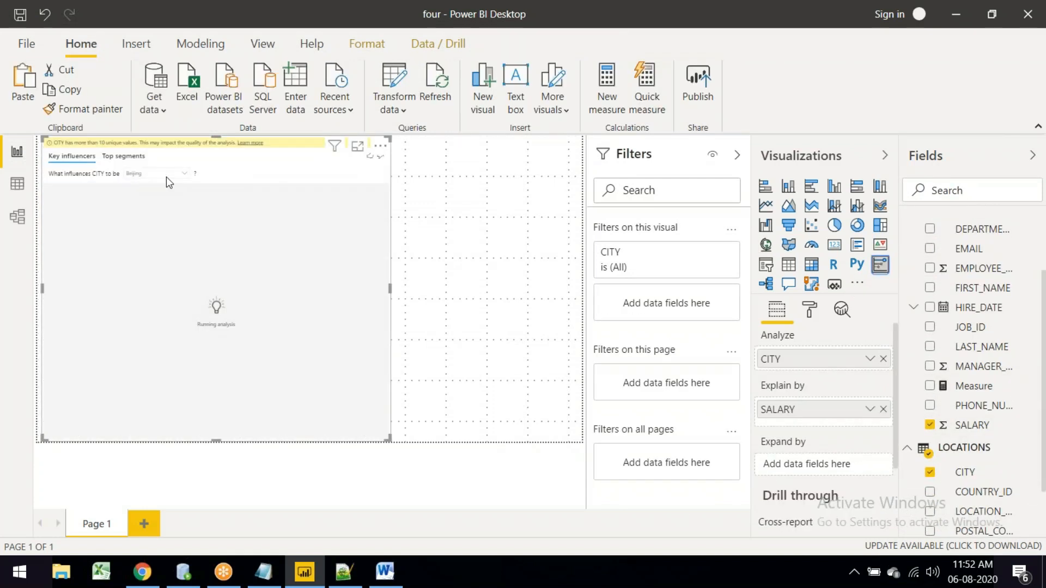
left_click(184, 174)
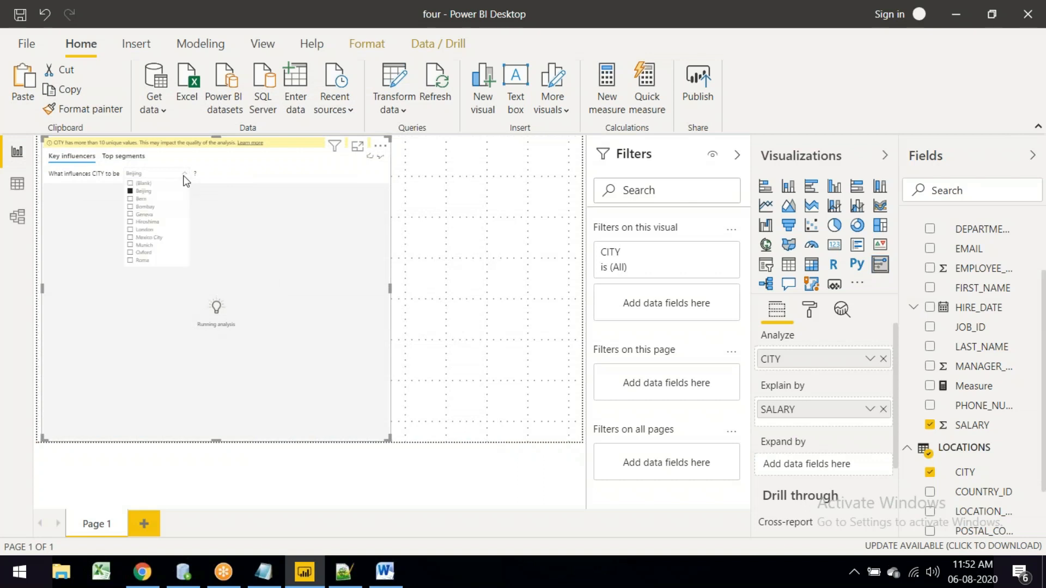
left_click(140, 207)
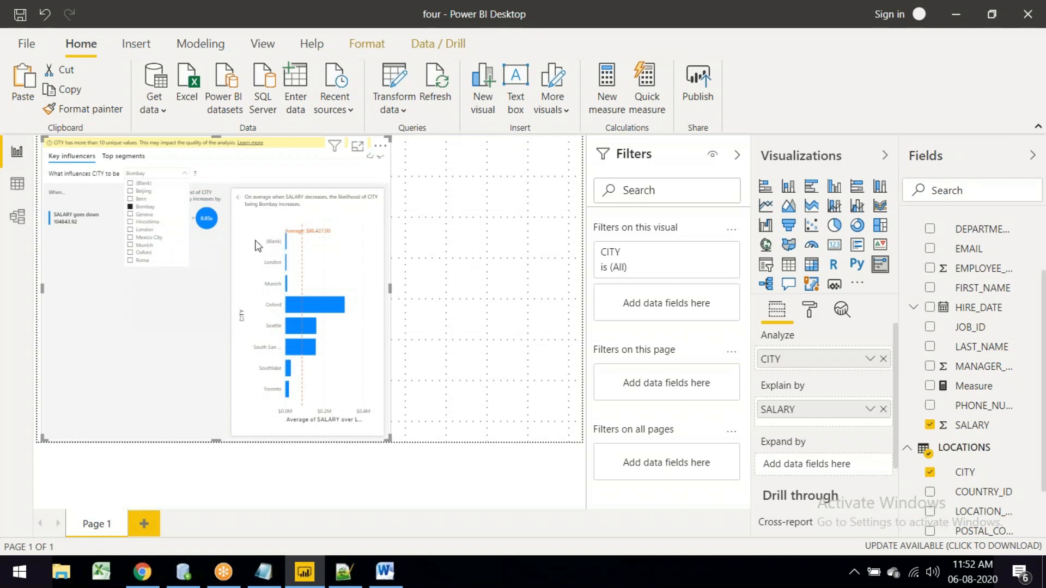
key("Escape")
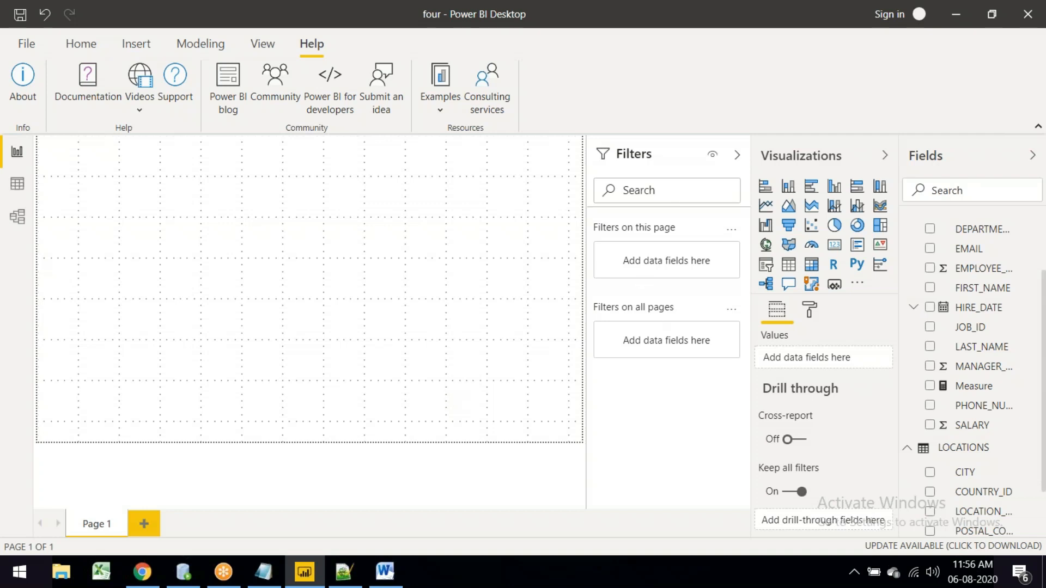
left_click(80, 46)
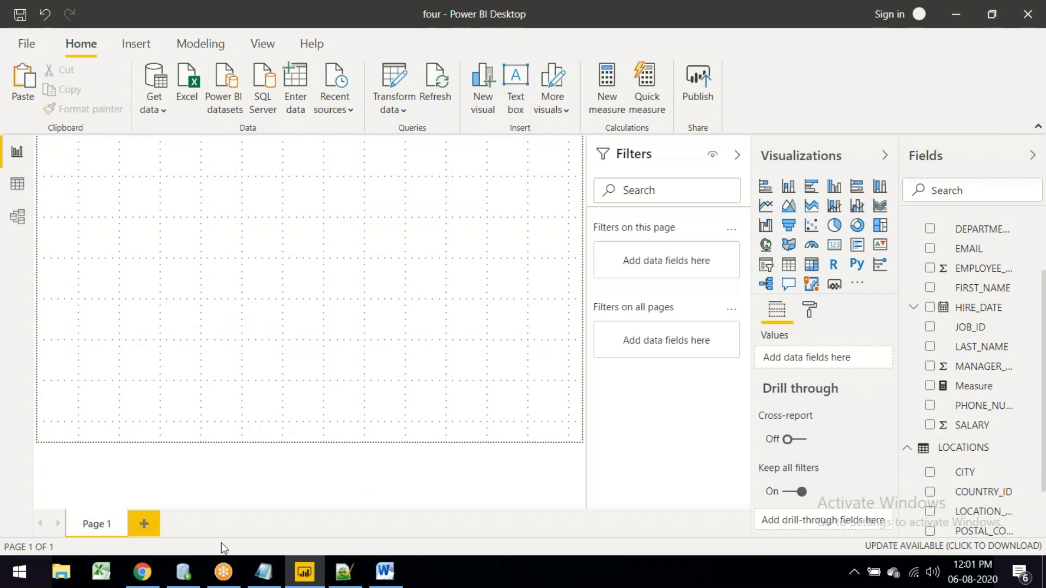
Step: Add a Layout 1 tab in Model view, then add Page 2 and Page 3 in Report view
left_click(18, 217)
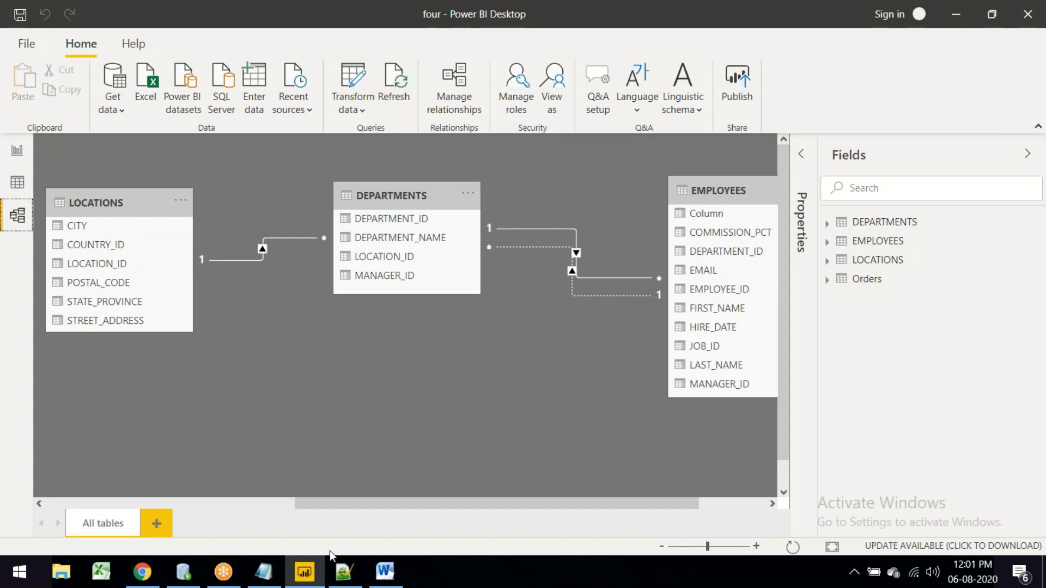
left_click(158, 527)
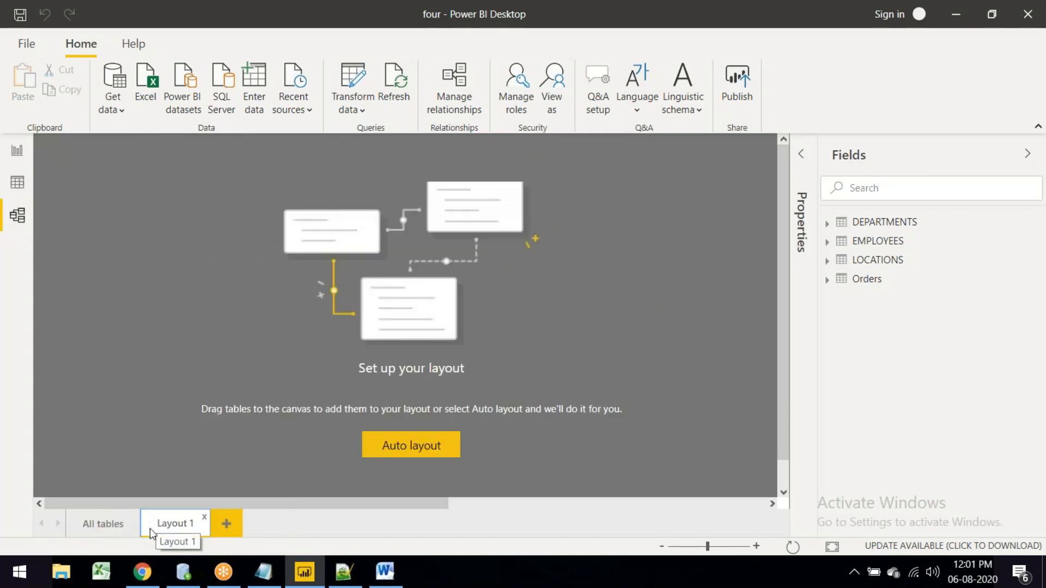
left_click(17, 151)
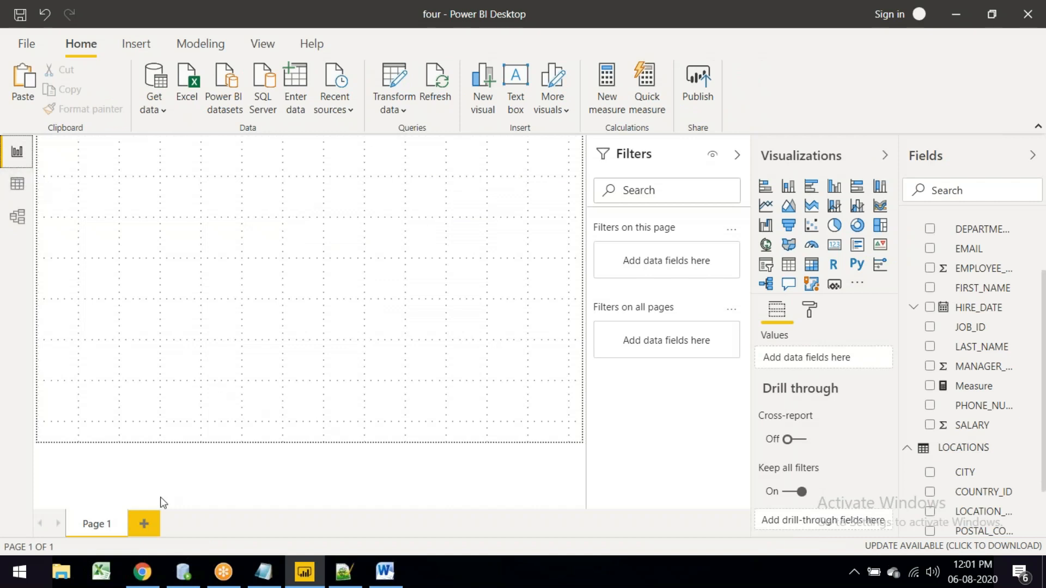
left_click(140, 523)
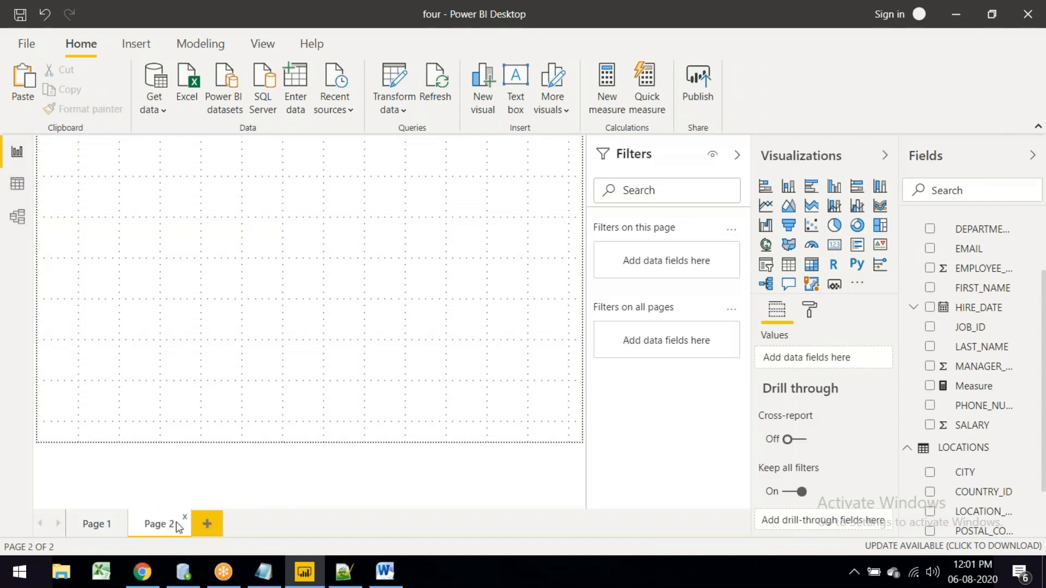
left_click(205, 522)
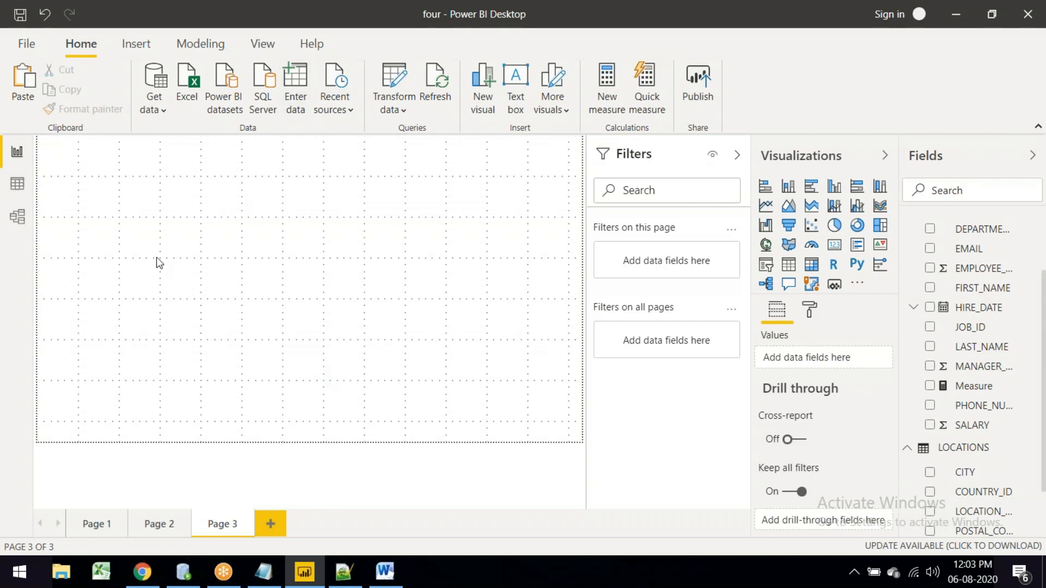
Step: Open ttwo.pbix from the Recent reports list under File > Open report
left_click(23, 44)
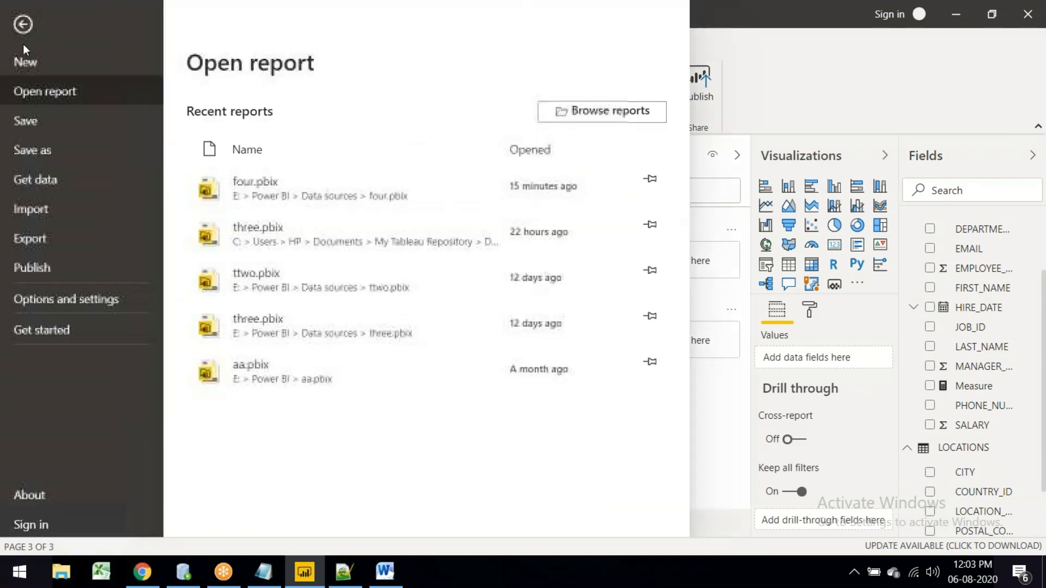
left_click(65, 88)
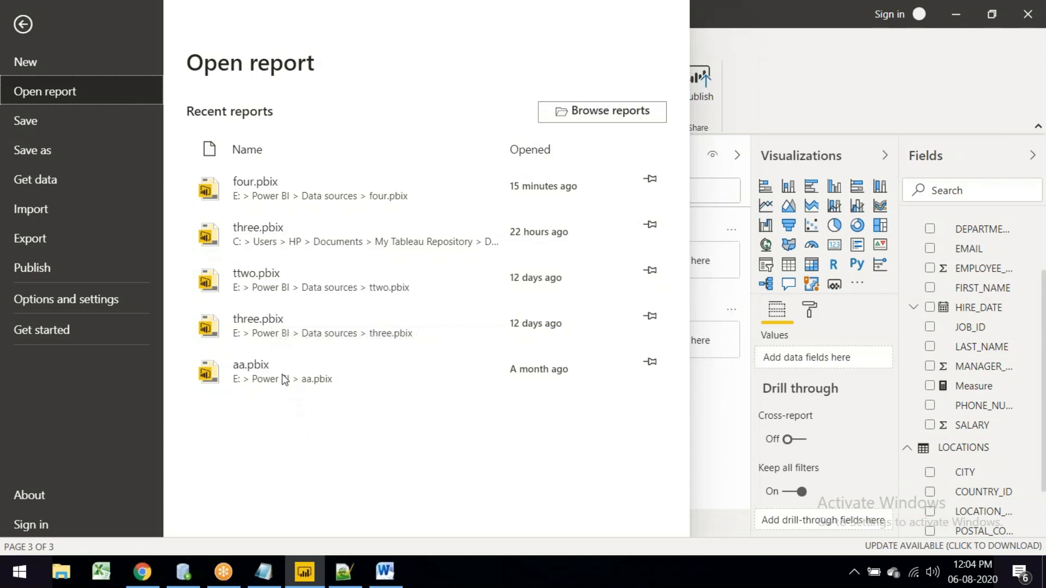
left_click(279, 244)
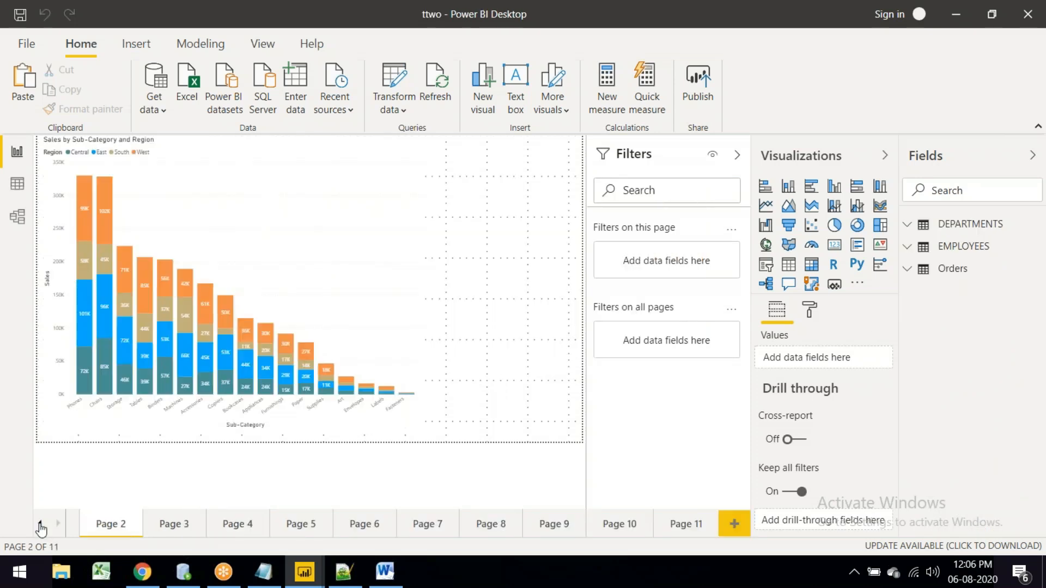
Step: On Page 1, shrink the Sales by Region bar and Sales by Category pie, then move both lower, side by side
left_click(40, 524)
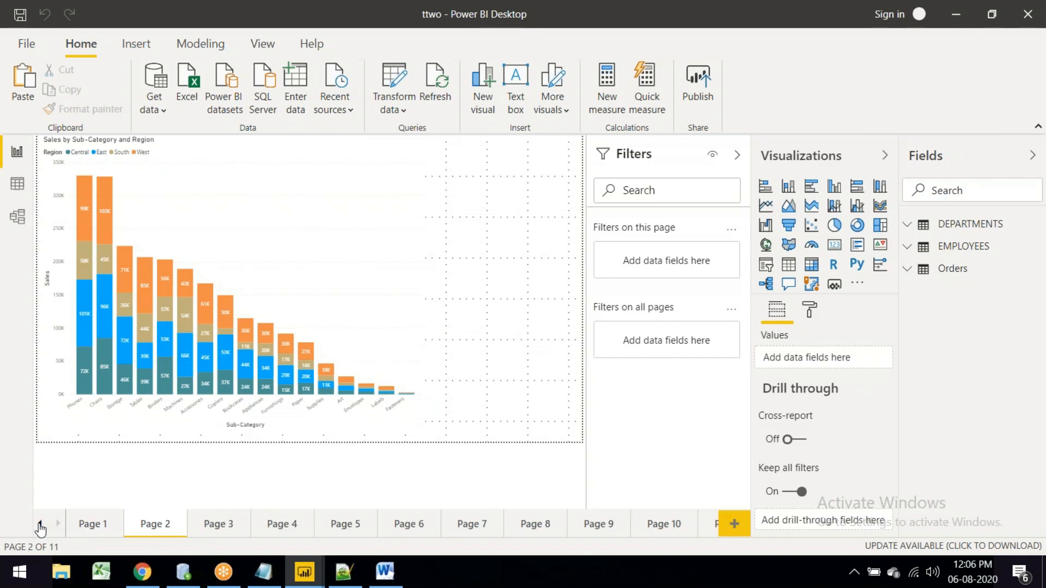
left_click(88, 523)
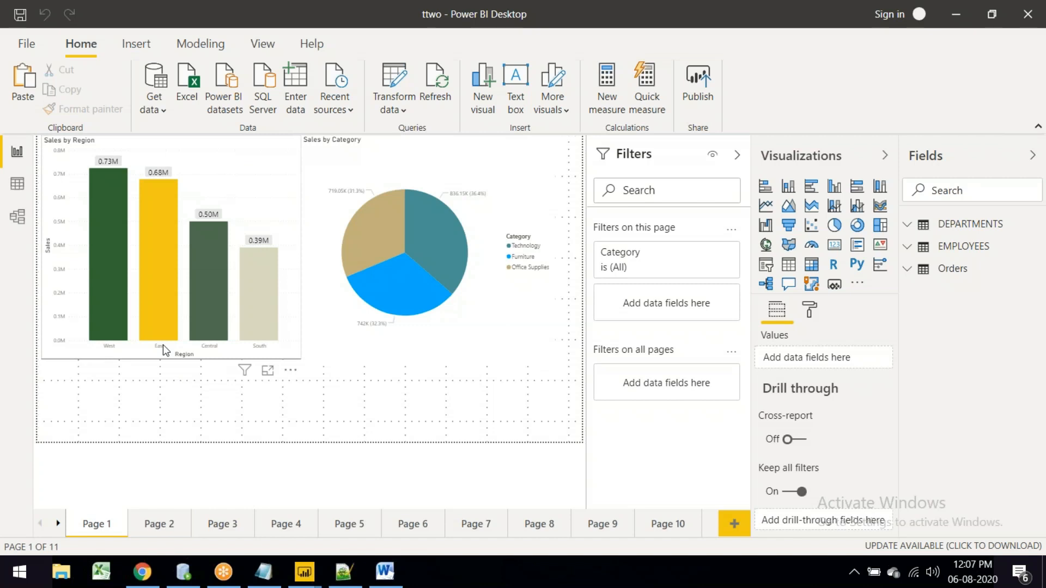
left_click(301, 358)
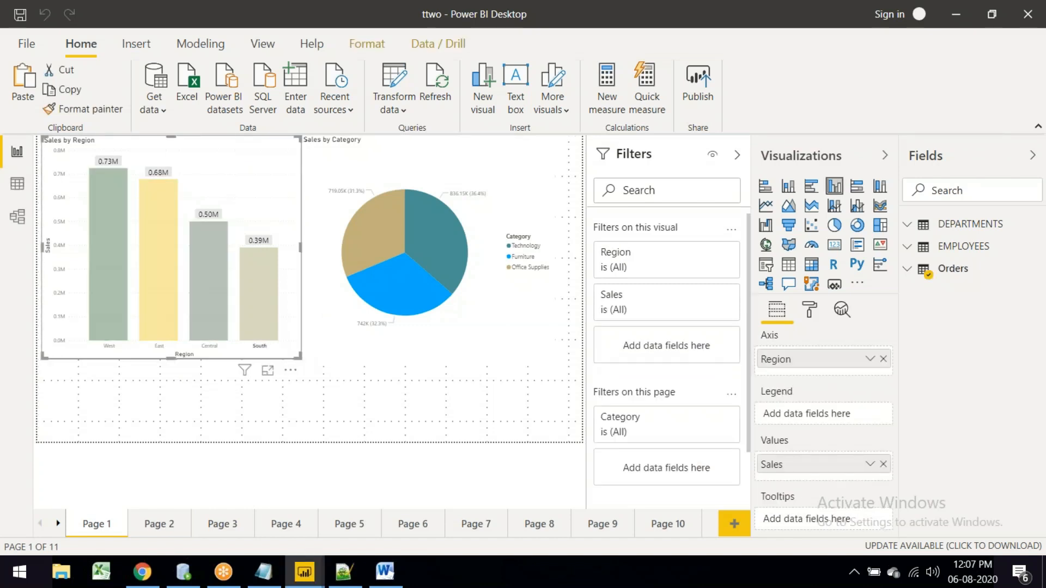
left_click_drag(301, 358, 251, 315)
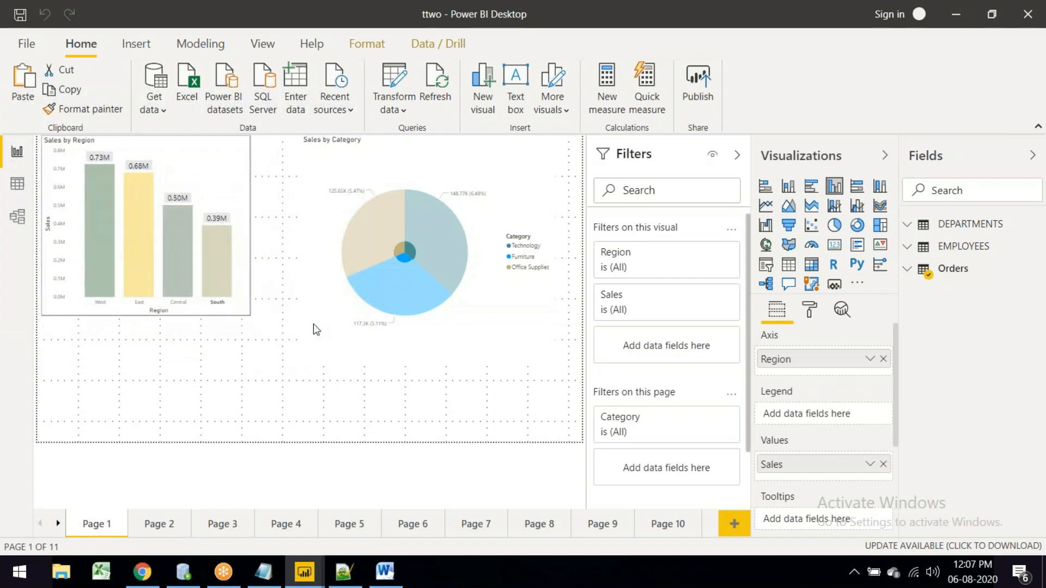
left_click_drag(303, 357, 251, 312)
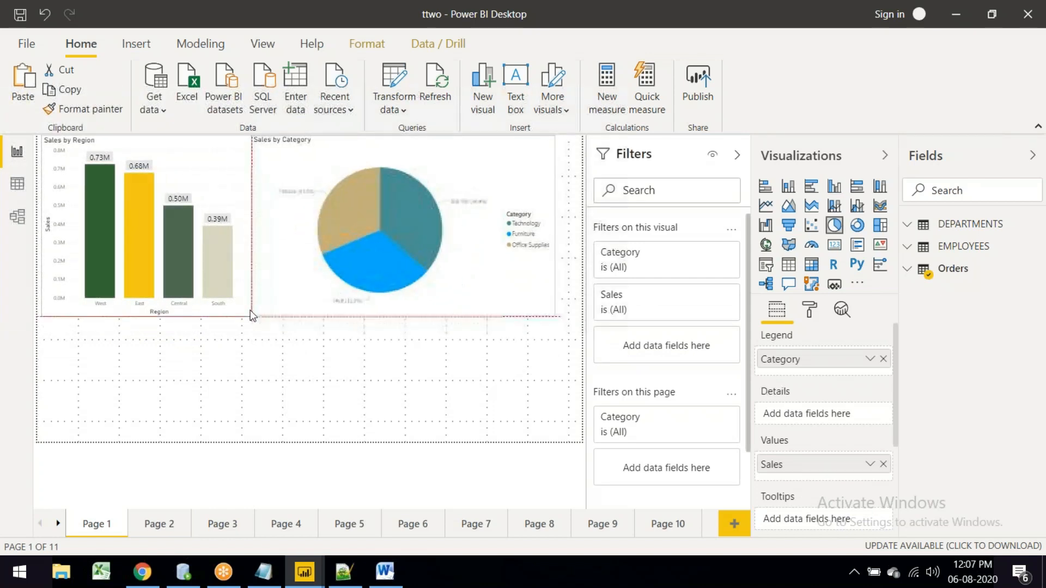
left_click(321, 364)
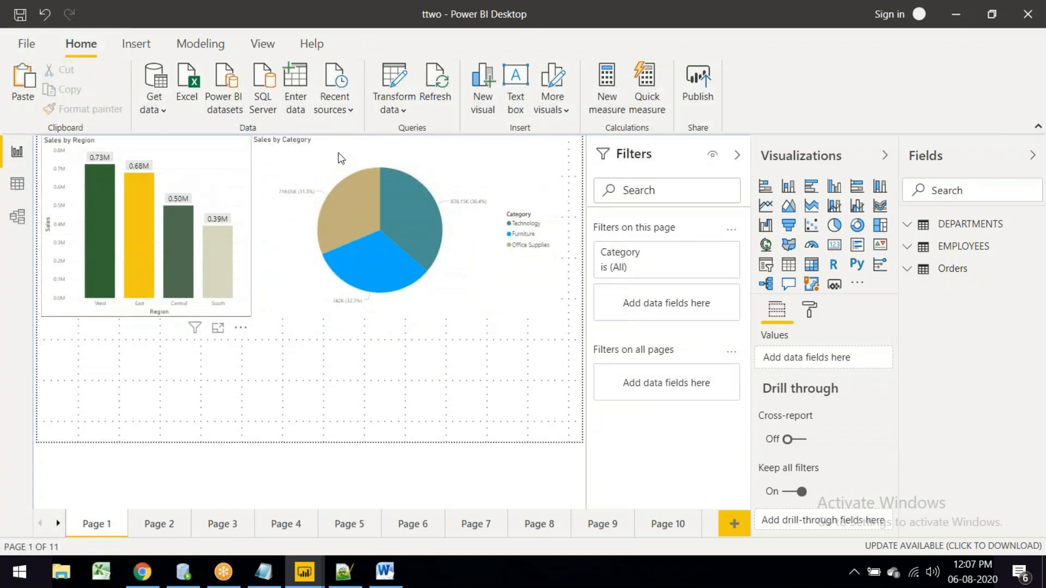
left_click_drag(192, 165, 189, 237)
left_click_drag(502, 221, 511, 256)
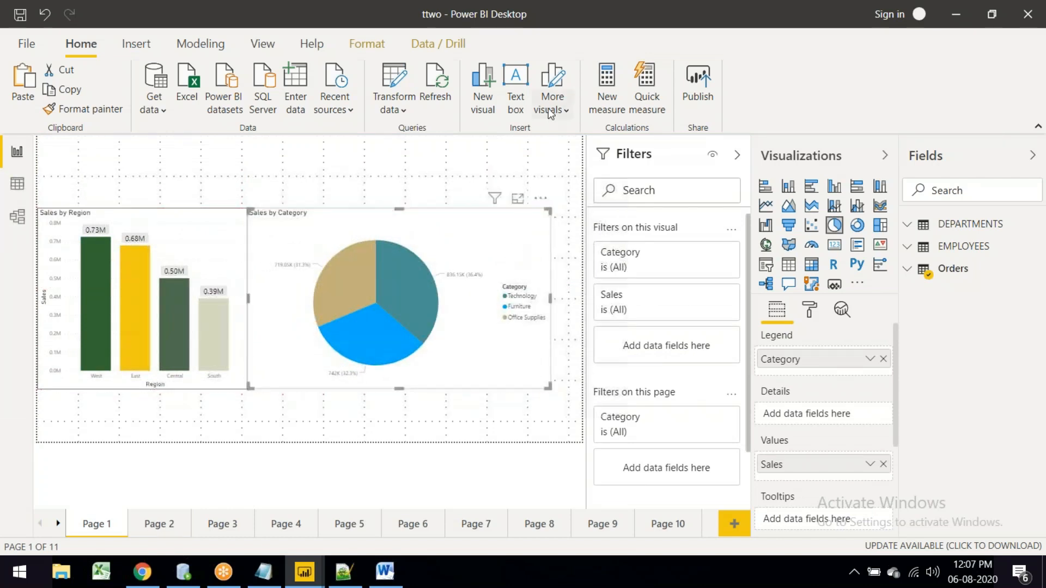
Step: Insert a text box across the top left reading 'This sample Dashboard'
left_click(516, 85)
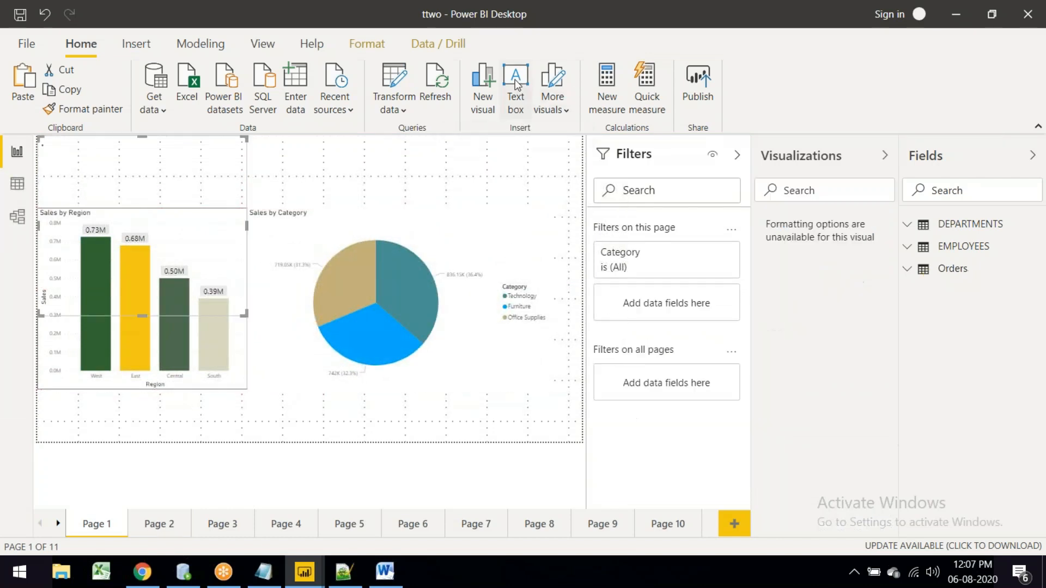
left_click_drag(250, 338, 309, 188)
type("This sample Dashboard")
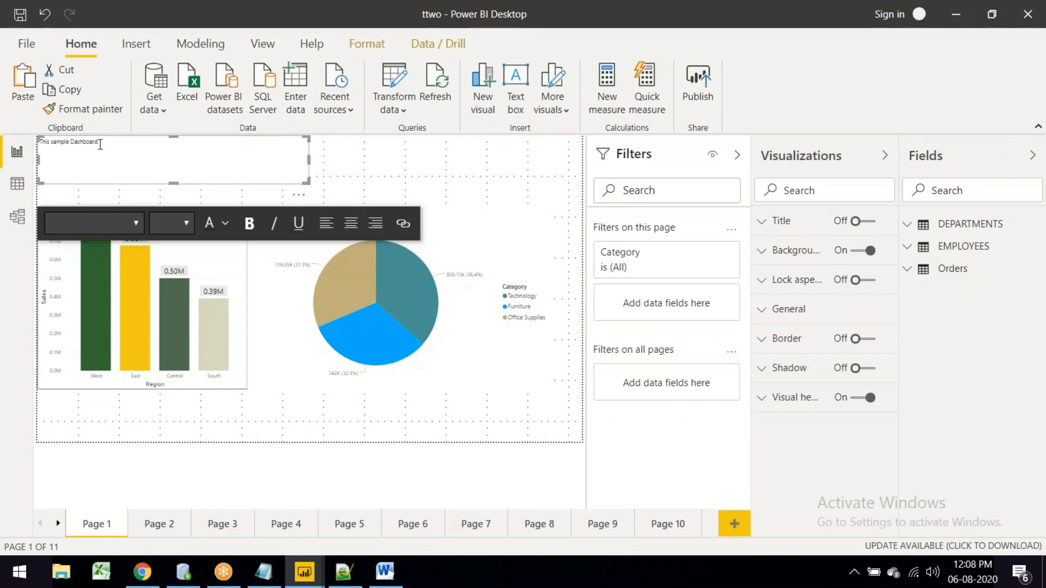
Step: Make the title bold, size 20 and orange, then move the Sales by Region chart up beneath it
left_click_drag(99, 143, 25, 134)
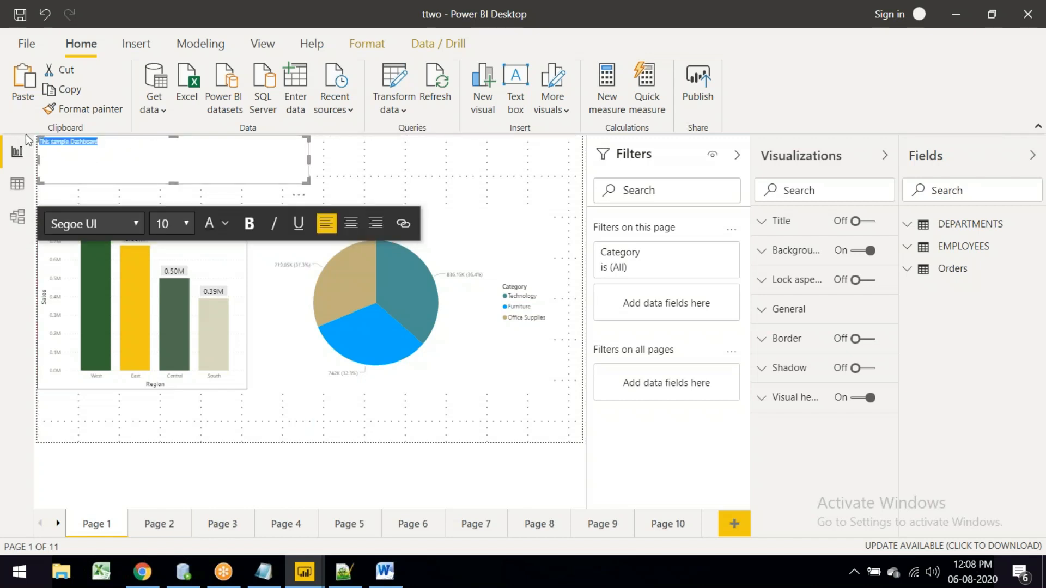
left_click(184, 227)
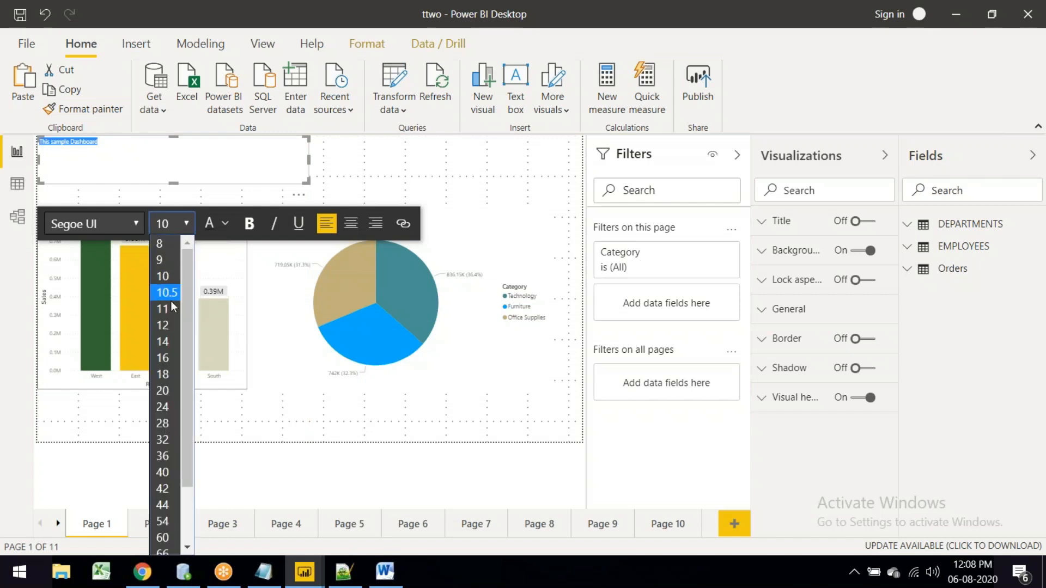
left_click(166, 393)
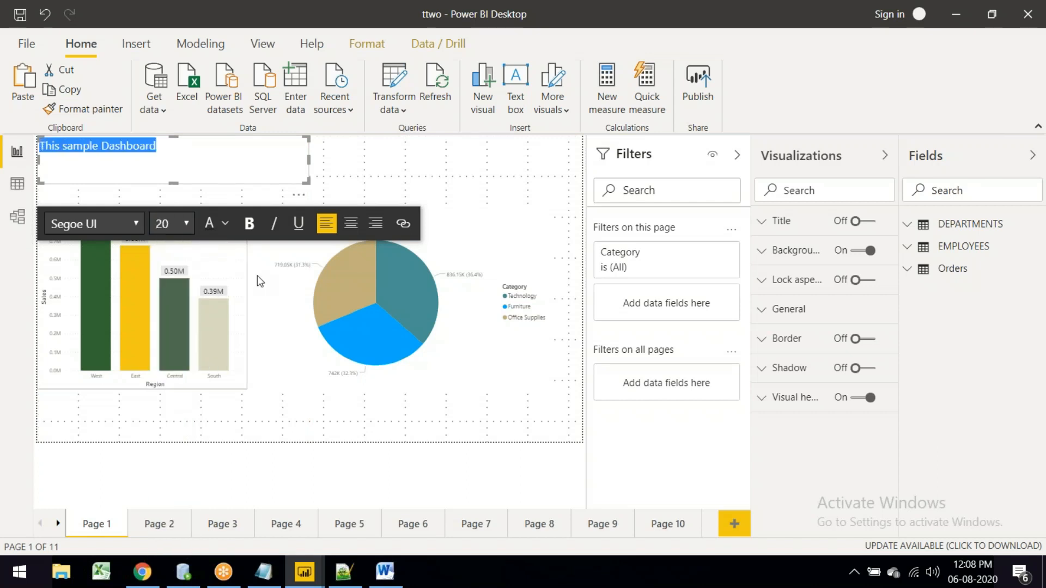
left_click(249, 223)
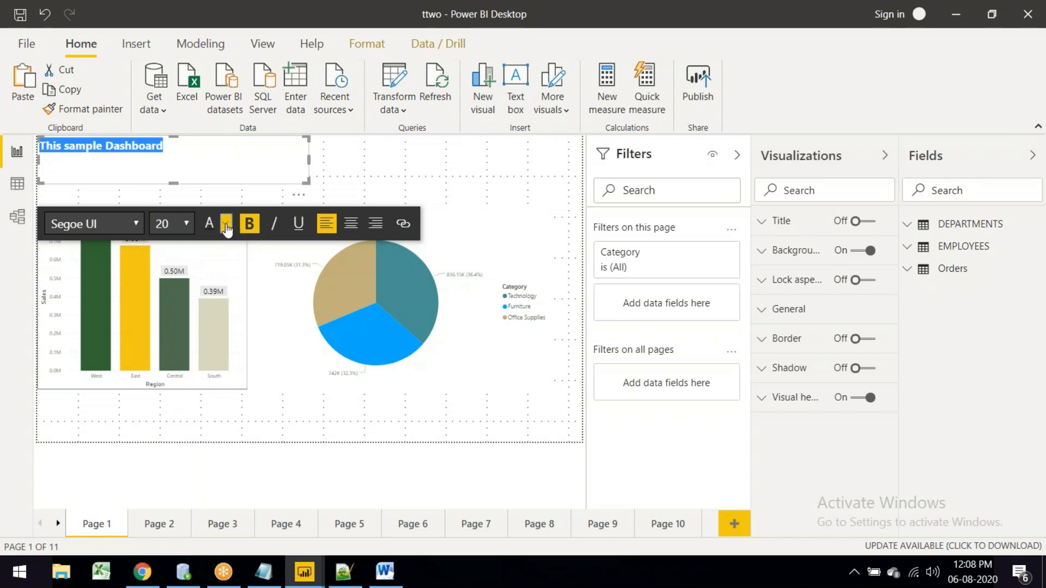
left_click(225, 223)
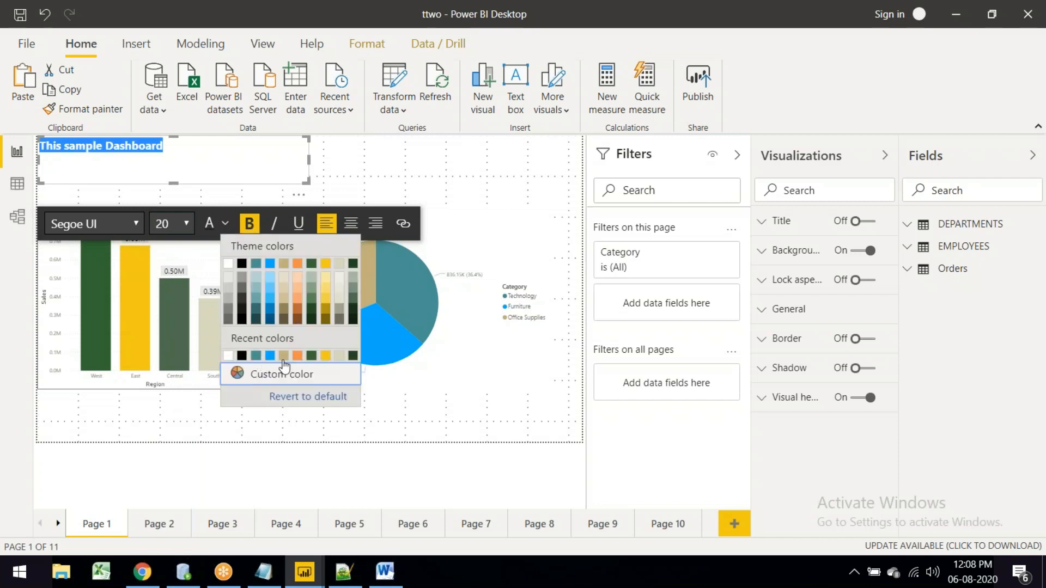
left_click(256, 372)
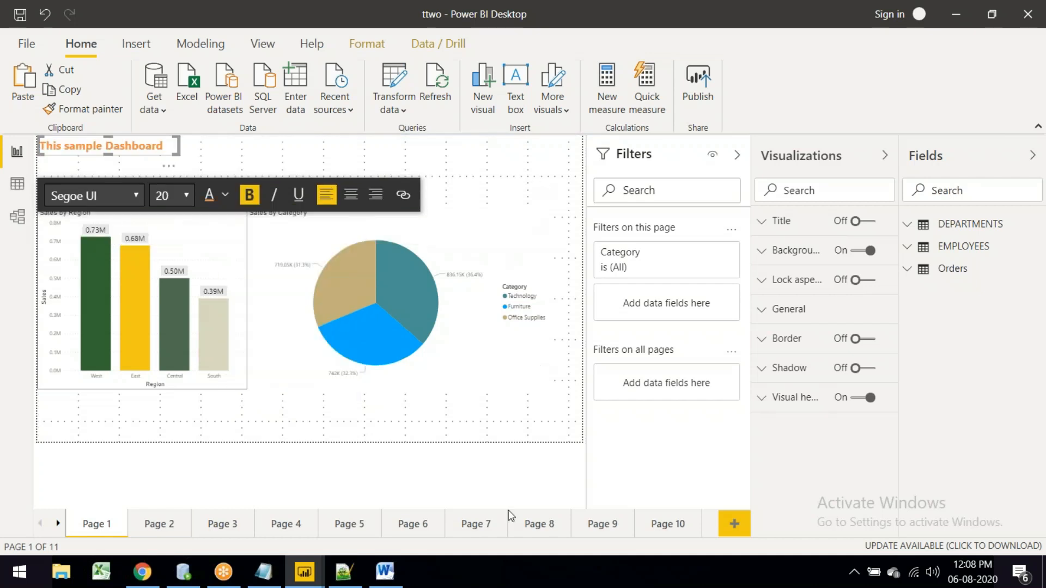
left_click(205, 491)
left_click_drag(202, 251, 202, 216)
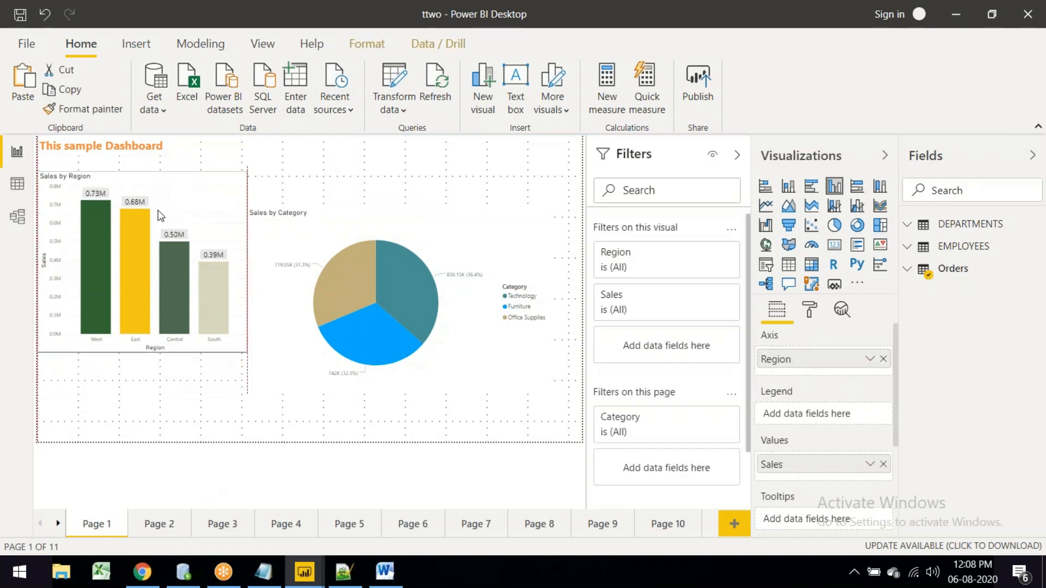
Step: Move the Sales by Category pie up beside the bar chart and add Order Date as its visual filter
left_click(319, 222)
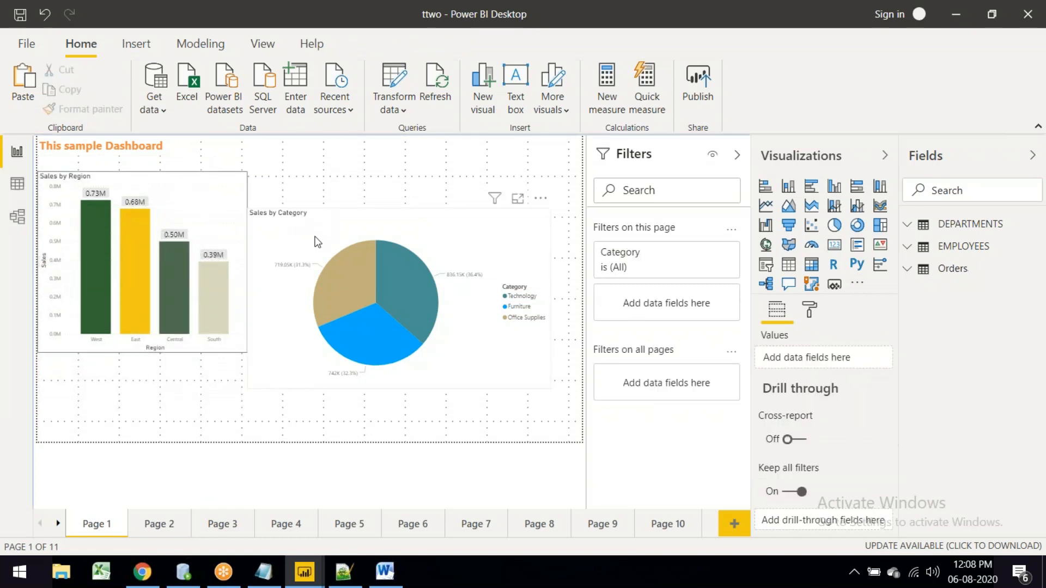
left_click_drag(314, 204, 314, 168)
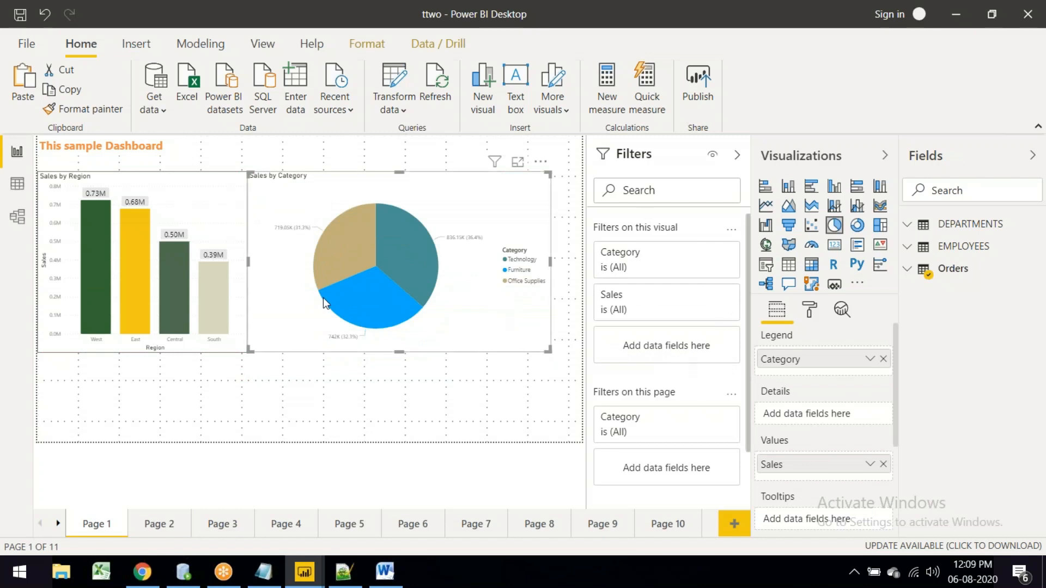
mouse_move(370, 281)
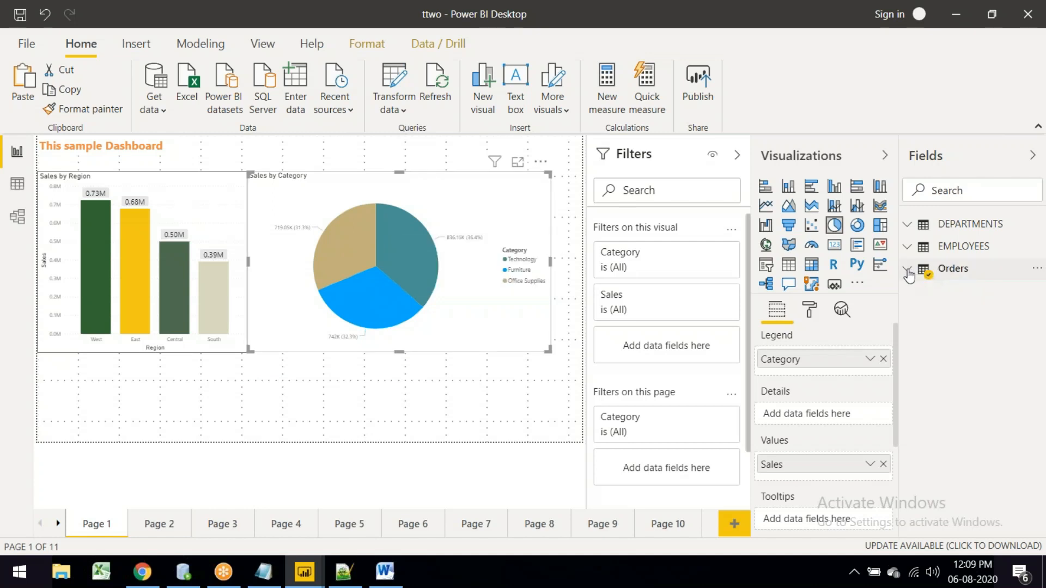
left_click(907, 270)
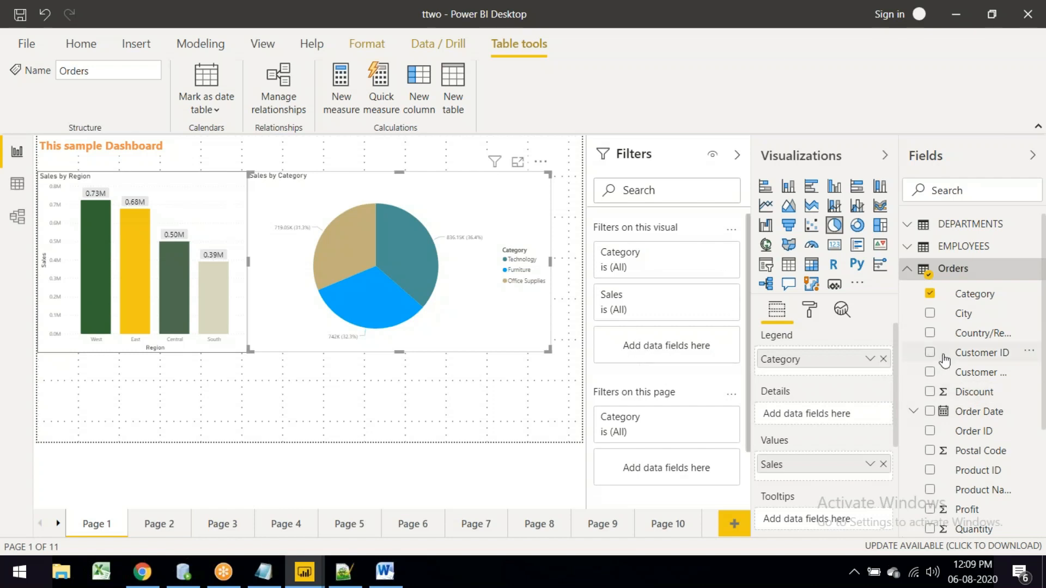
left_click_drag(980, 415, 692, 356)
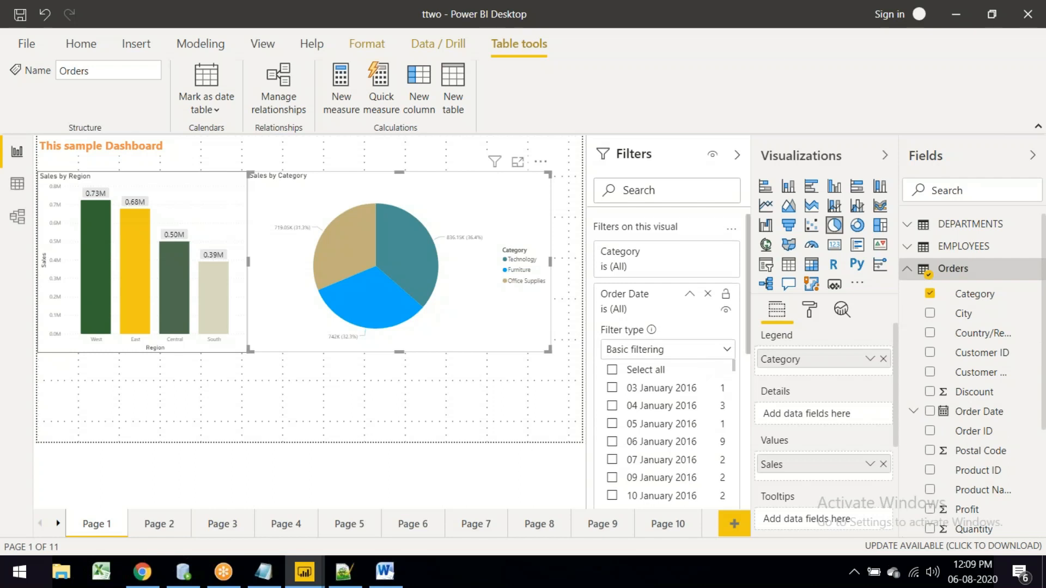
Step: Try the Relative date and Advanced filtering types on the Order Date filter
scroll(700, 361, "down", 2)
scroll(700, 361, "up", 2)
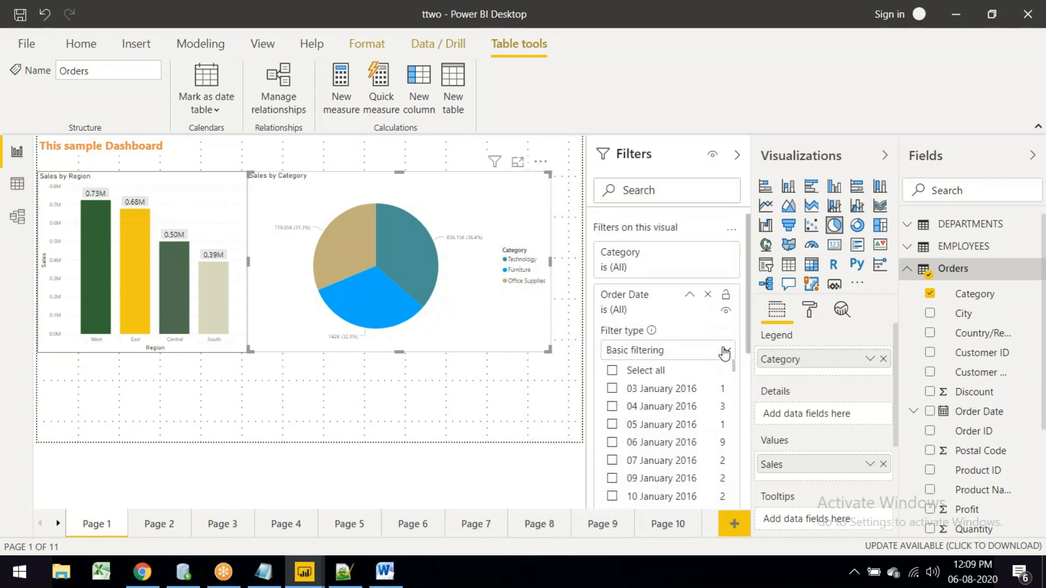
left_click(724, 352)
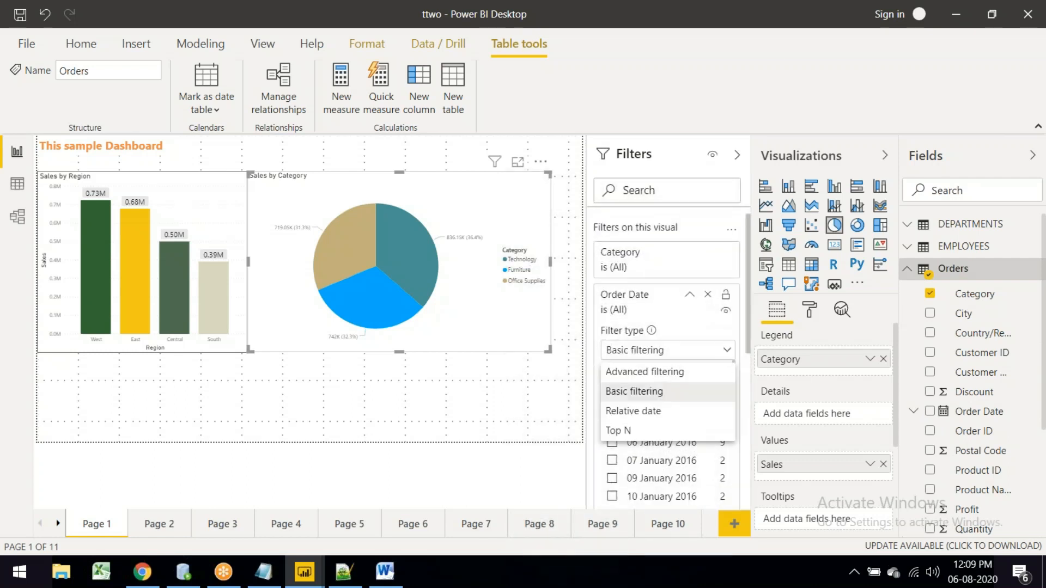
left_click(667, 413)
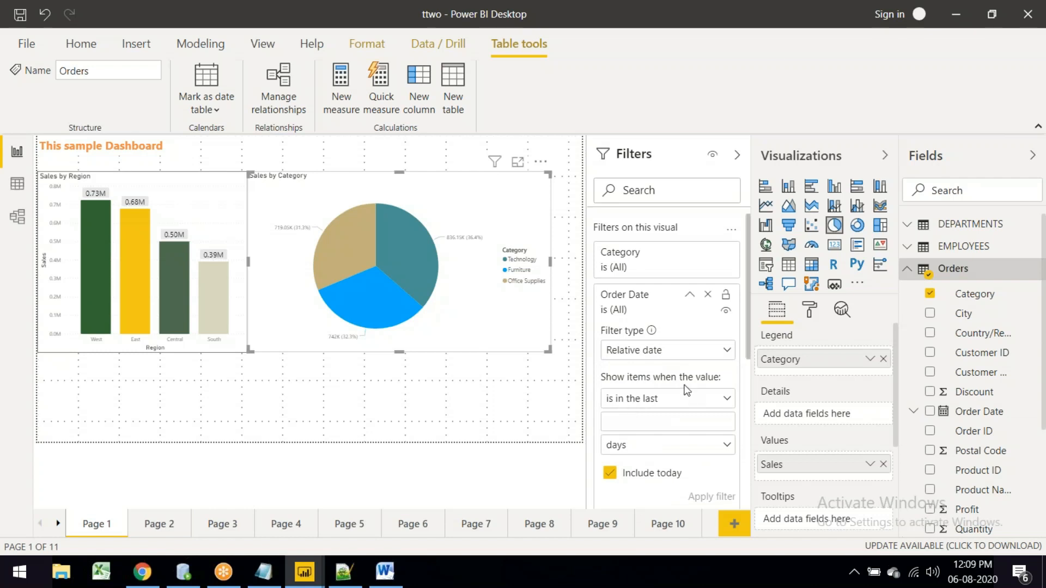
scroll(682, 390, "down", 3)
scroll(682, 390, "up", 1)
scroll(708, 395, "up", 2)
left_click(725, 350)
left_click(734, 396)
left_click(727, 399)
left_click(727, 399)
Step: Switch the Order Date filter back to Basic filtering with all dates included, then collapse the card
left_click(687, 298)
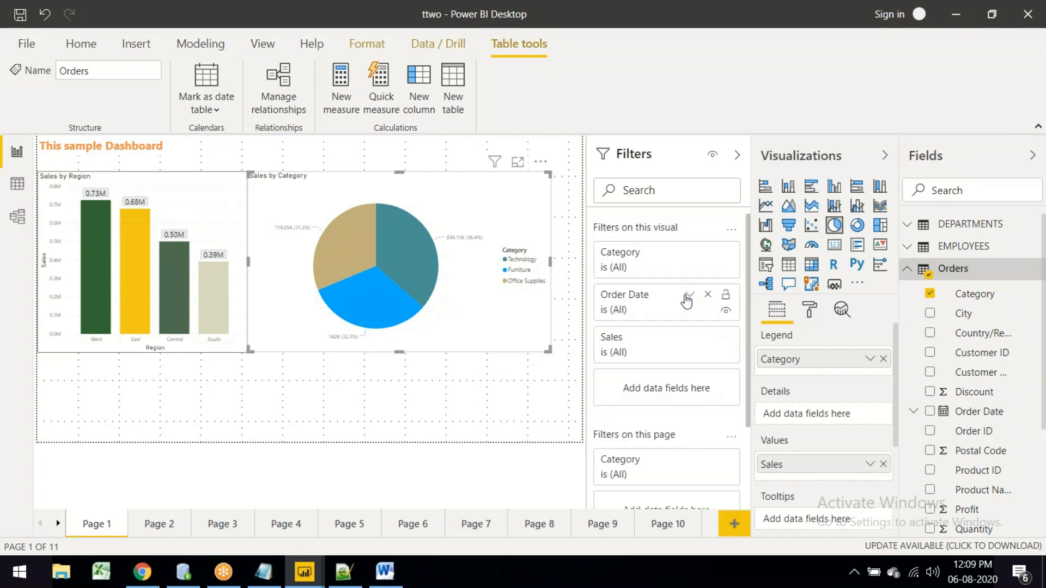
left_click(688, 298)
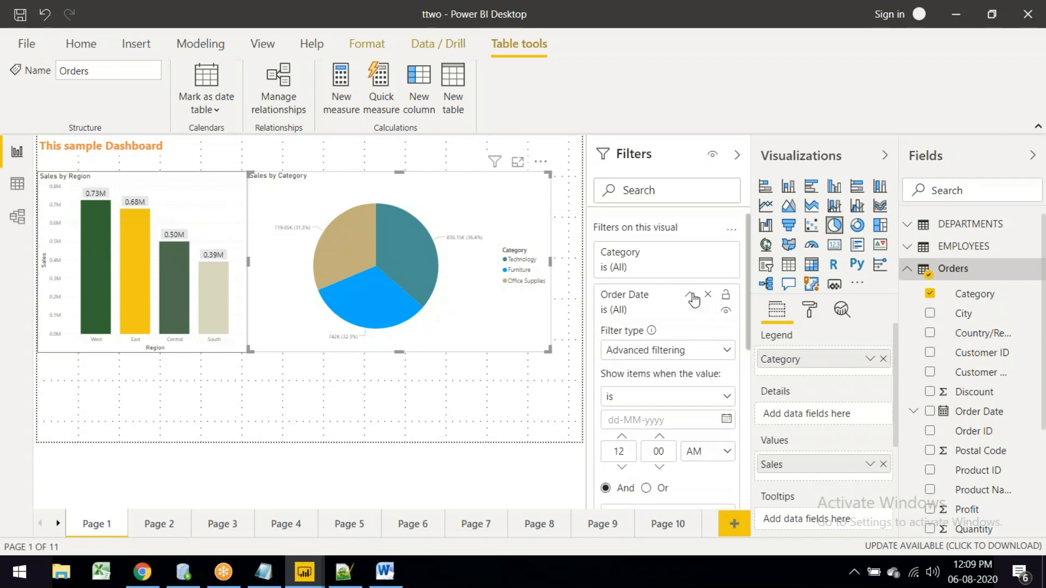
left_click(726, 351)
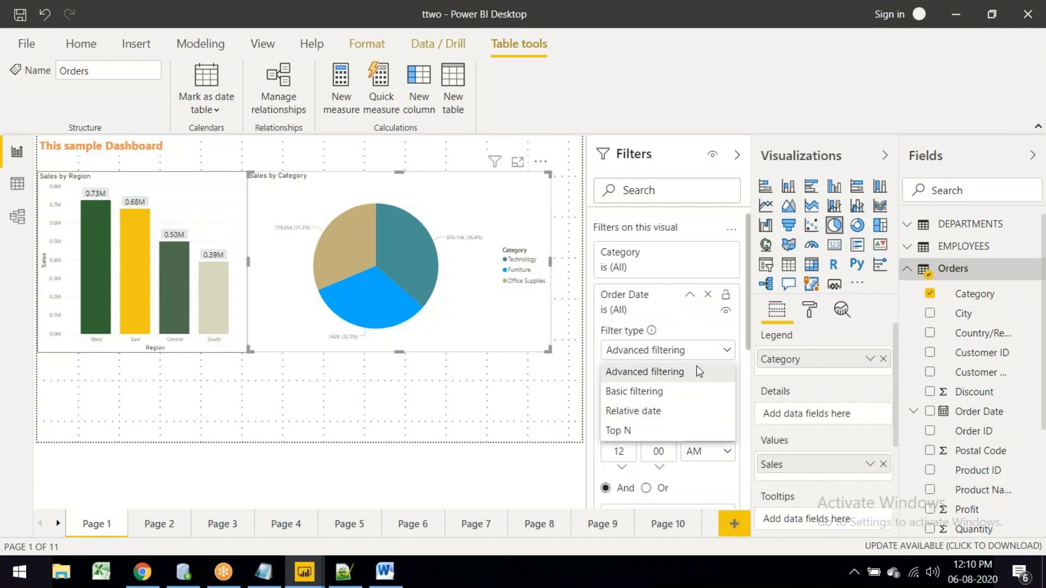
left_click(644, 393)
scroll(656, 417, "down", 15)
scroll(655, 417, "down", 20)
scroll(655, 417, "down", 15)
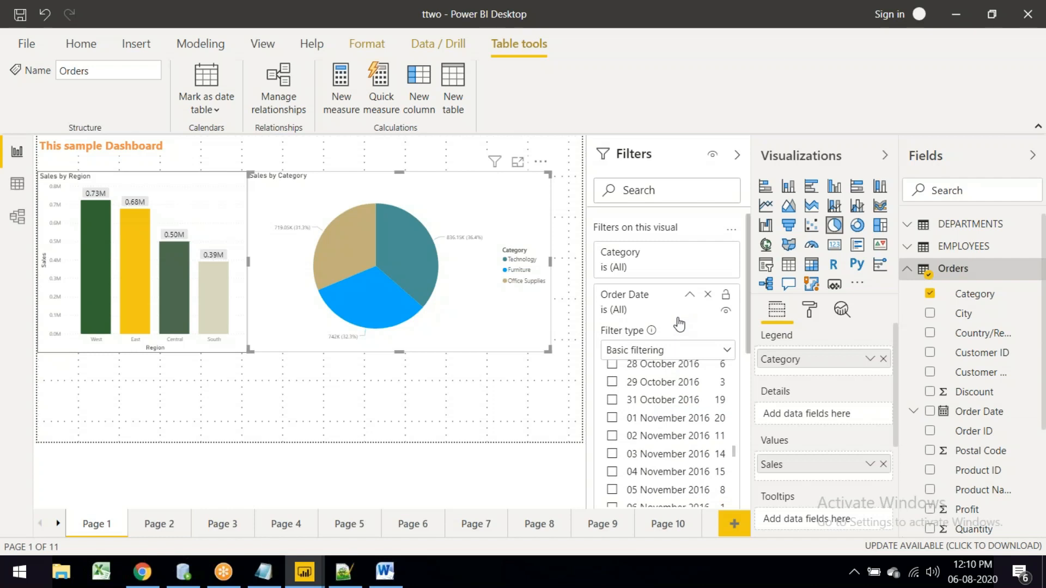
left_click(690, 294)
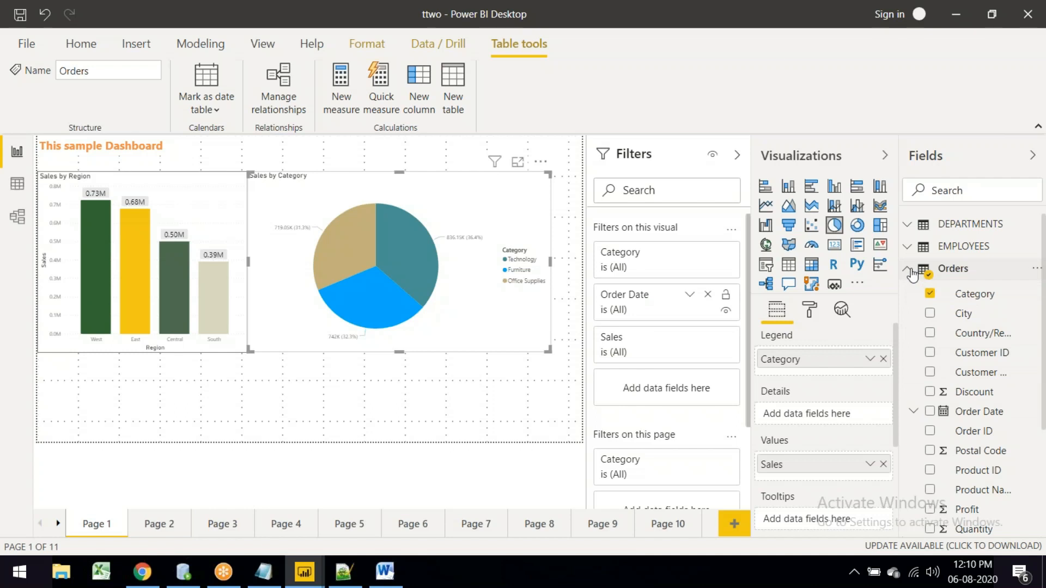
Step: Replace the pie's Order Date filter with an Order Date Year filter
left_click(709, 295)
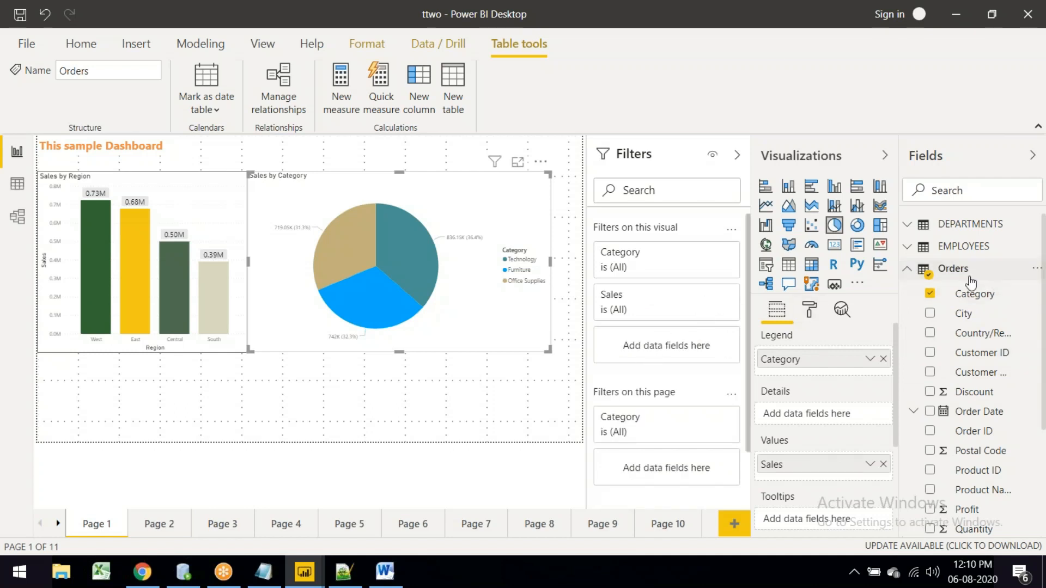
scroll(943, 335, "down", 3)
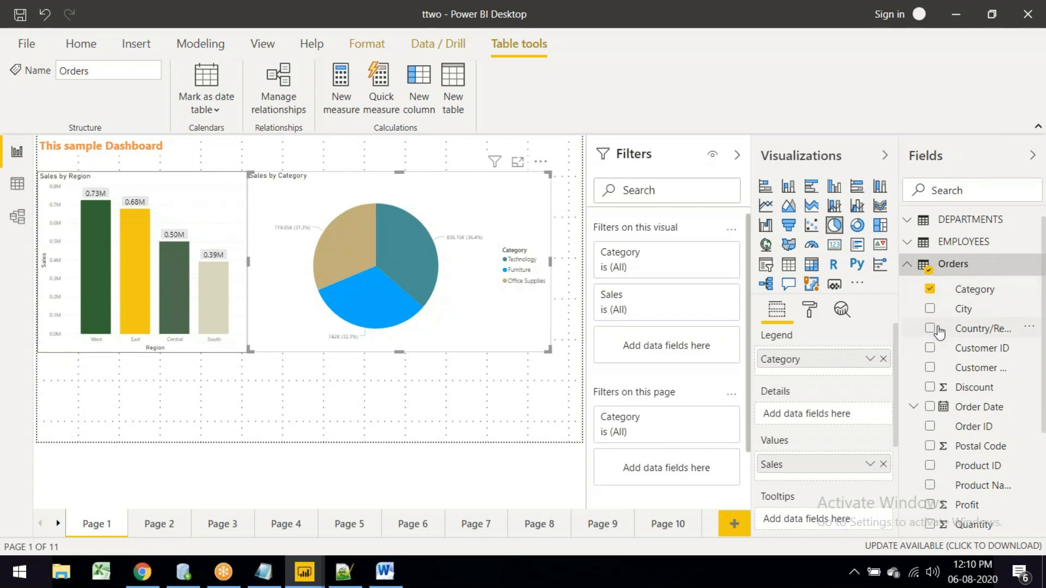
scroll(940, 333, "down", 3)
scroll(939, 331, "up", 6)
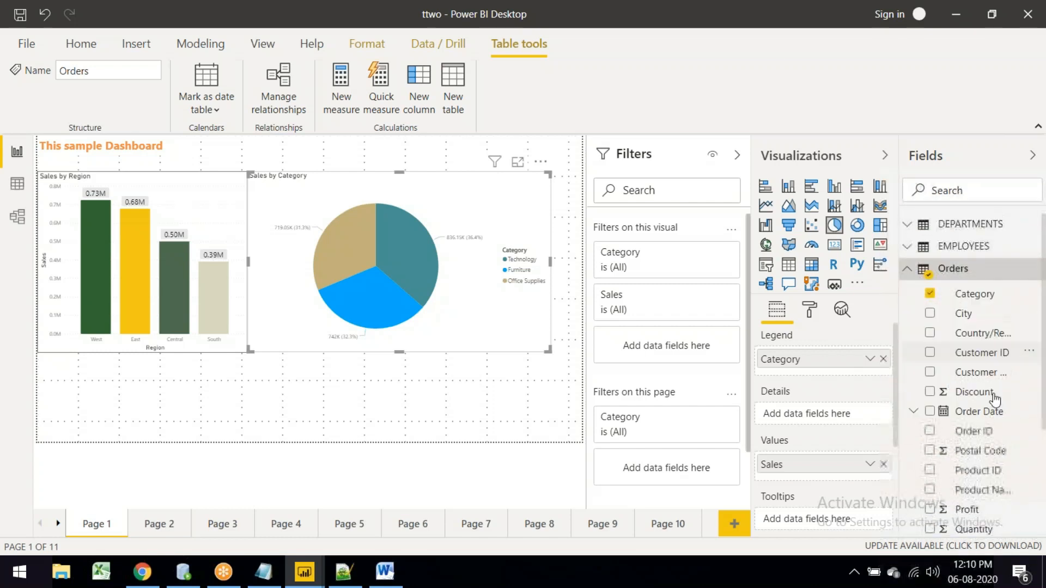
left_click(914, 414)
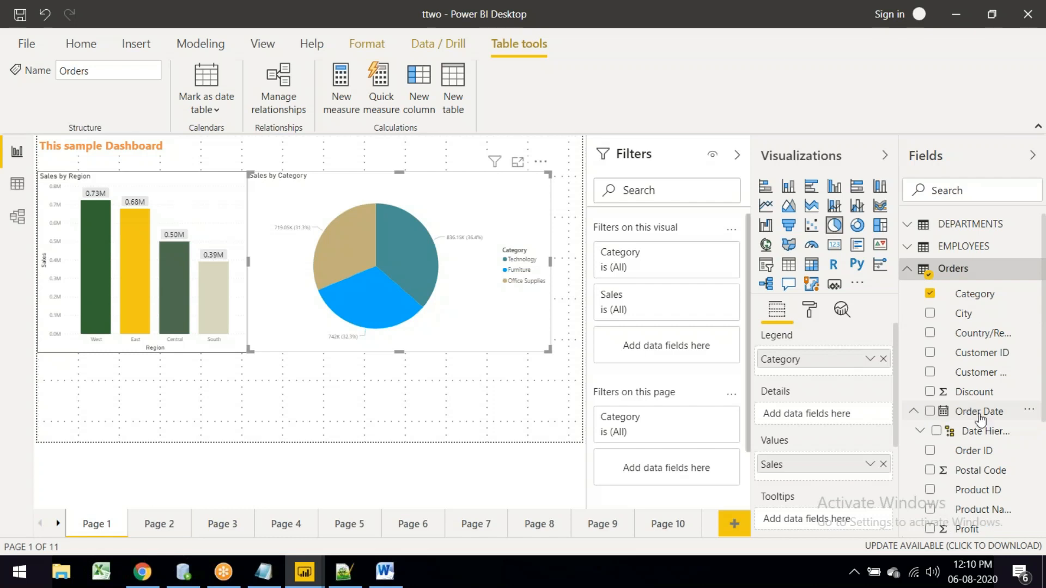
scroll(978, 420, "down", 3)
left_click(920, 269)
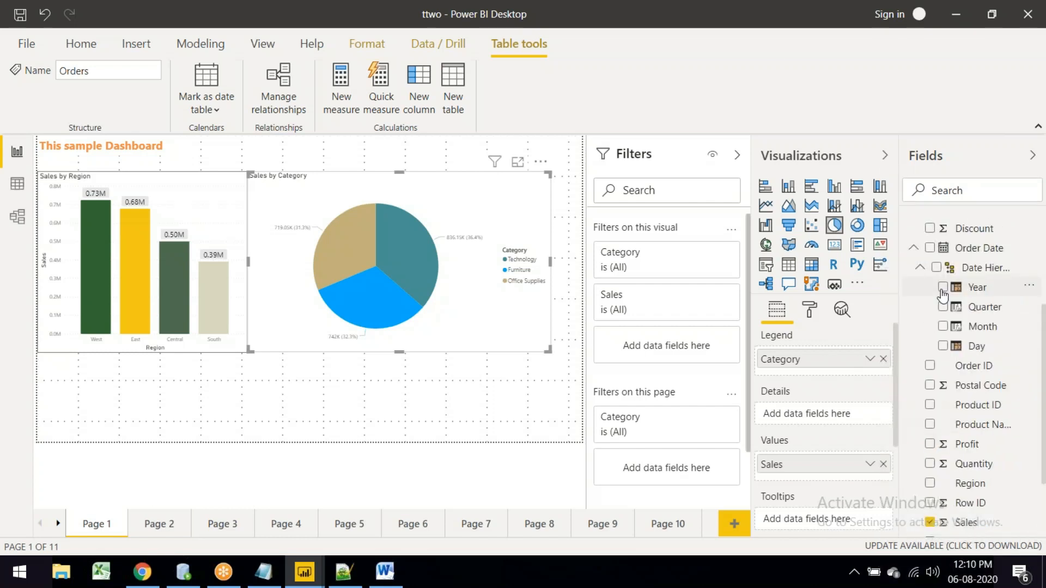
left_click(943, 288)
left_click(942, 290)
left_click_drag(980, 290, 665, 349)
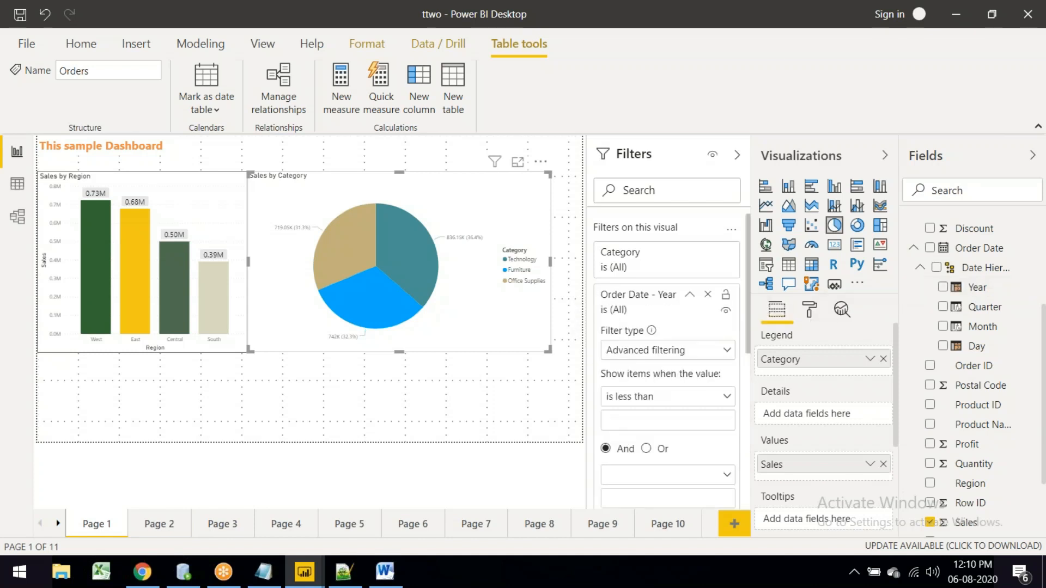
Step: Set the Year filter to Basic filtering with only 2016 ticked
left_click(685, 355)
left_click(662, 387)
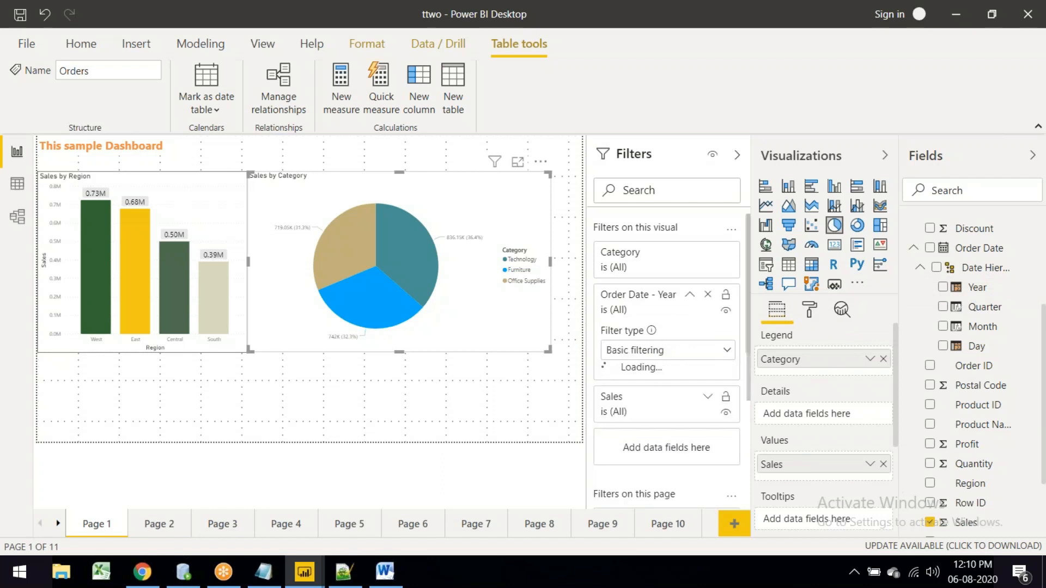
left_click(612, 388)
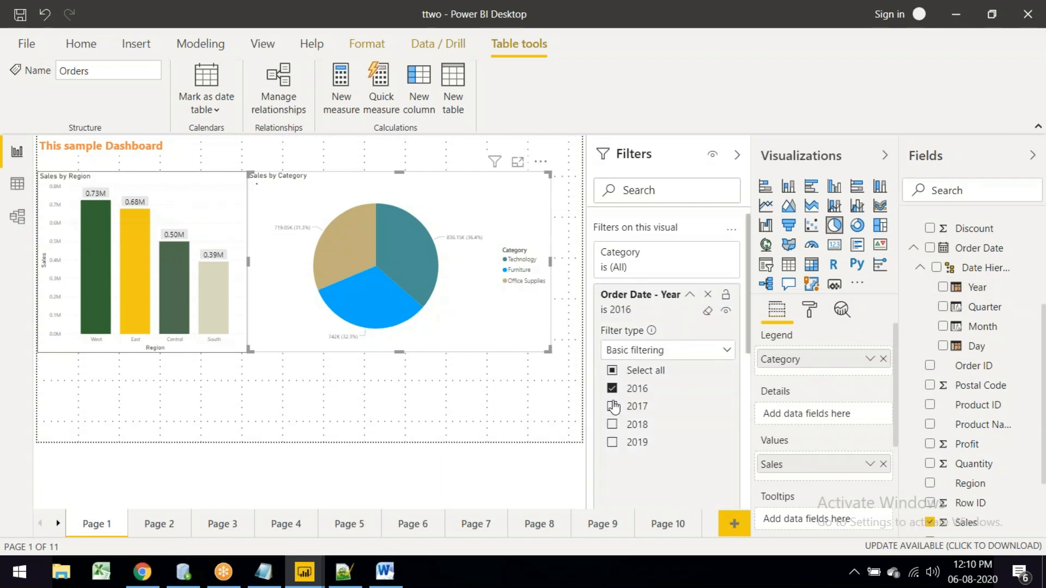
left_click(612, 406)
left_click(613, 426)
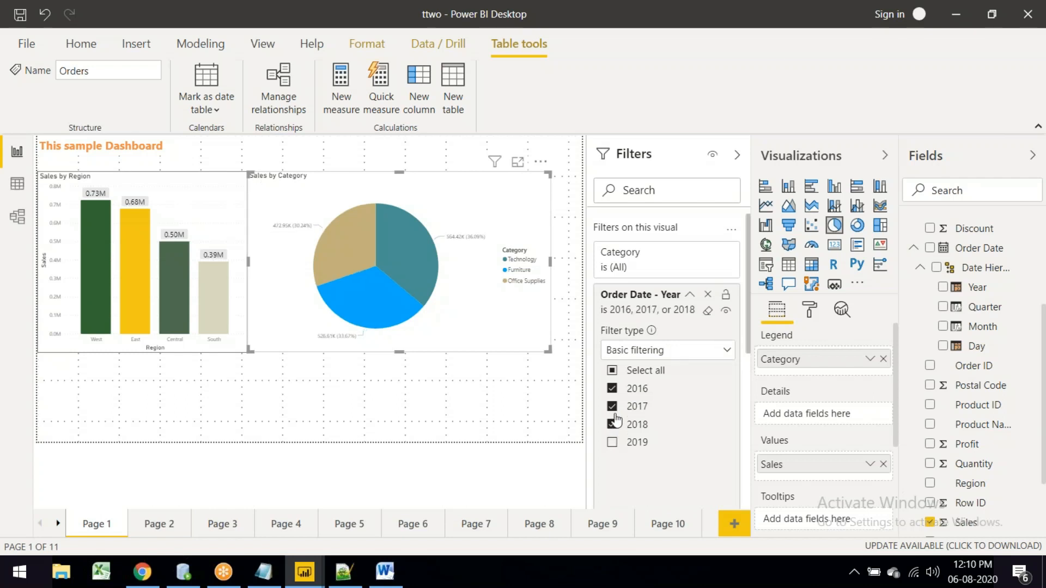
left_click(614, 407)
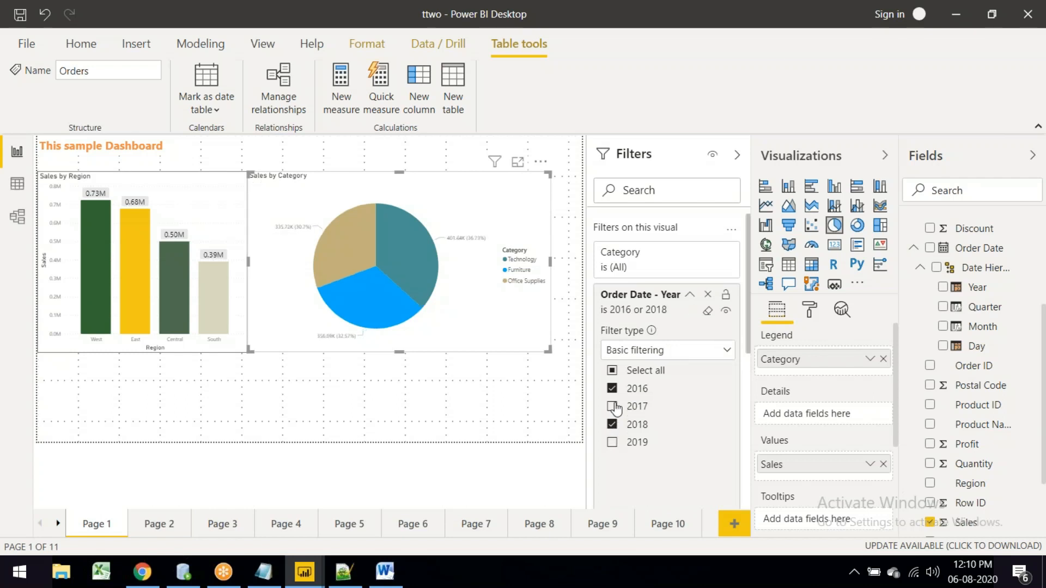
left_click(612, 424)
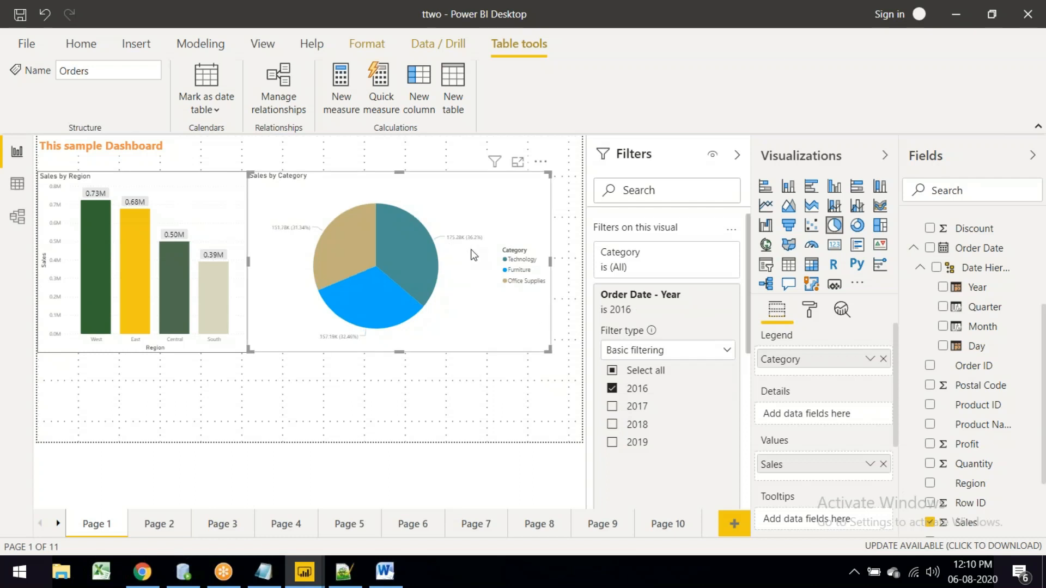
scroll(670, 378, "down", 3)
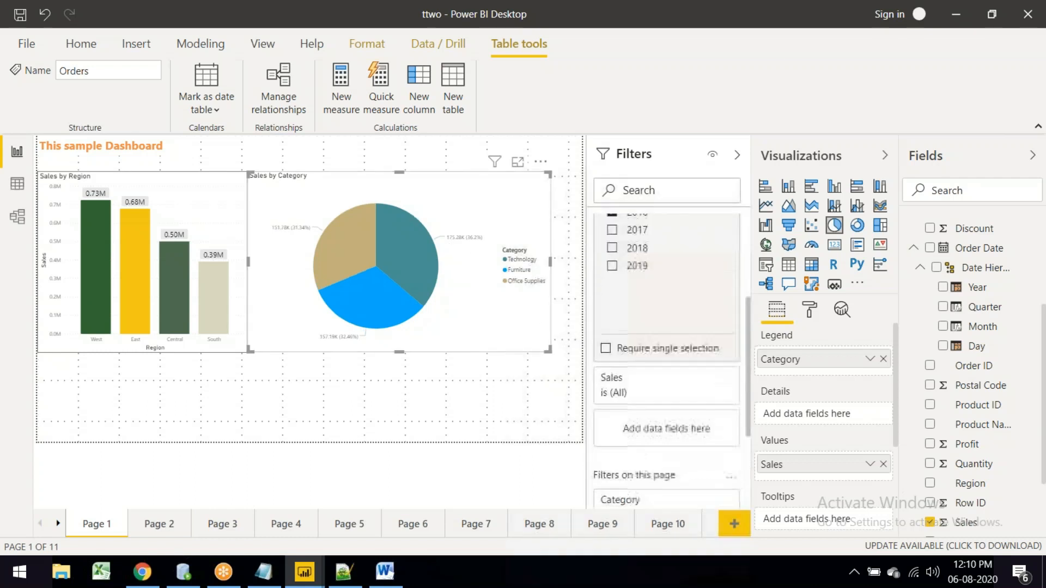
scroll(675, 365, "up", 3)
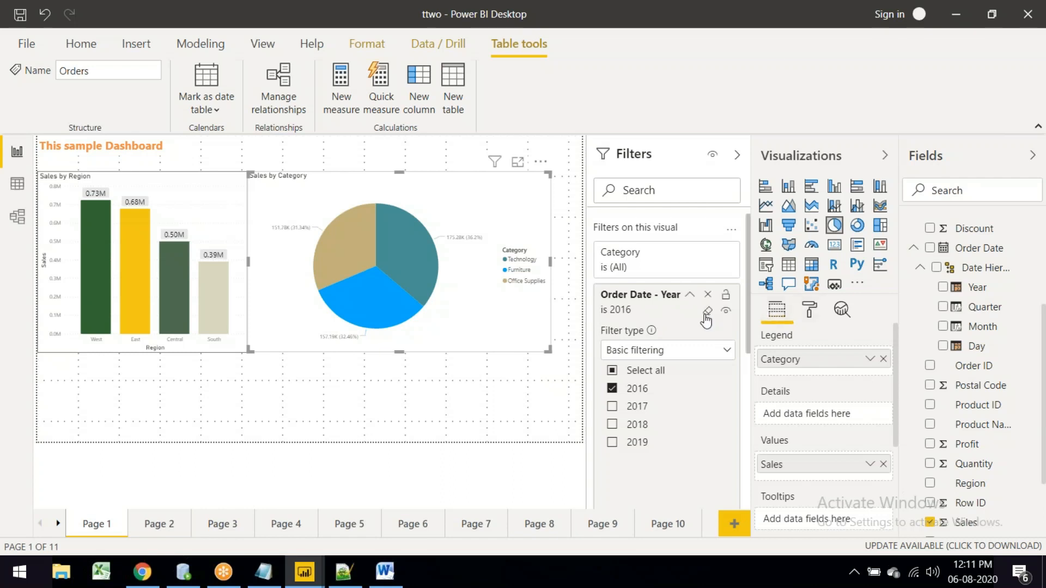
Step: Hide the Year filter from viewers and lock it
left_click(726, 315)
left_click(726, 297)
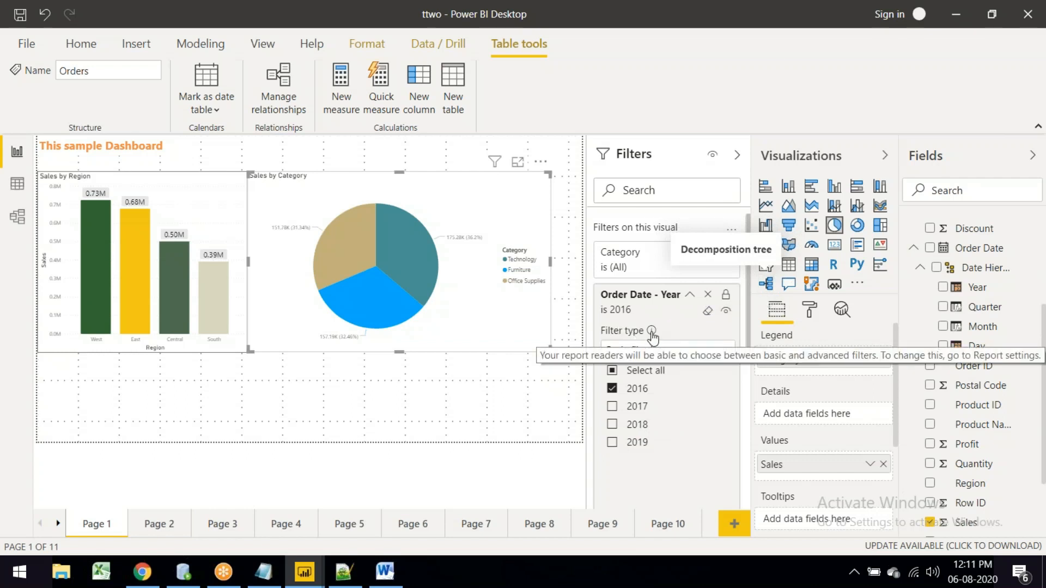
scroll(658, 359, "down", 3)
scroll(659, 370, "up", 3)
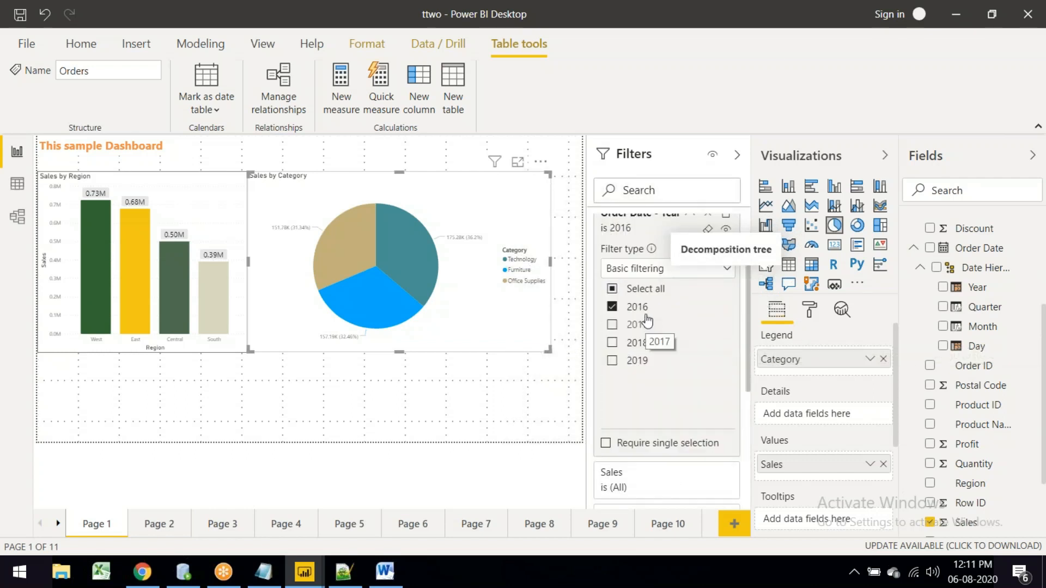
Step: Turn on Require single selection for the Order Date - Year filter and select 2017
left_click(607, 445)
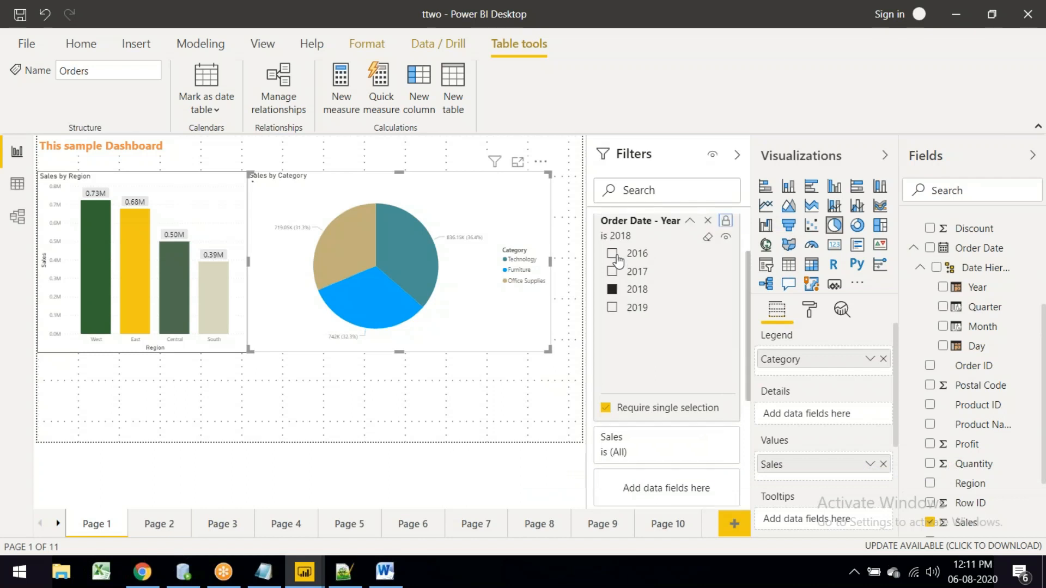
left_click(617, 272)
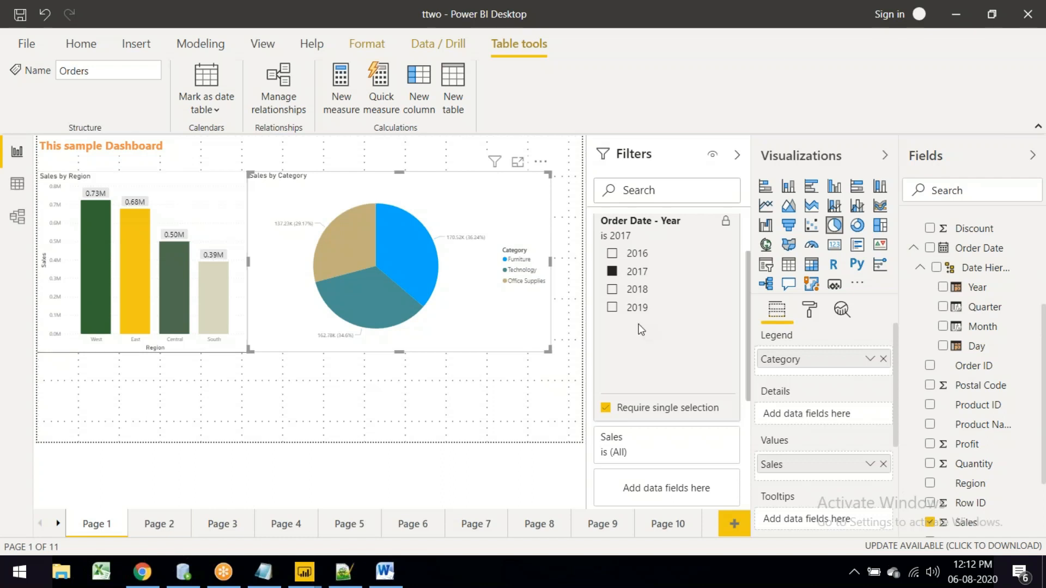
Step: Select Page 1 and open its format settings, expanding then collapsing Page information
left_click(81, 44)
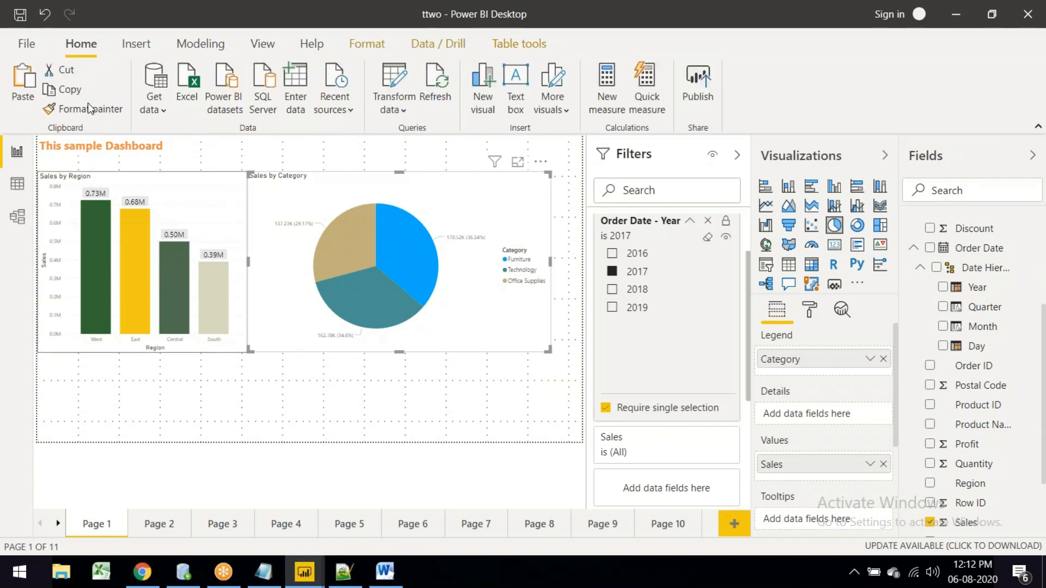
left_click(234, 149)
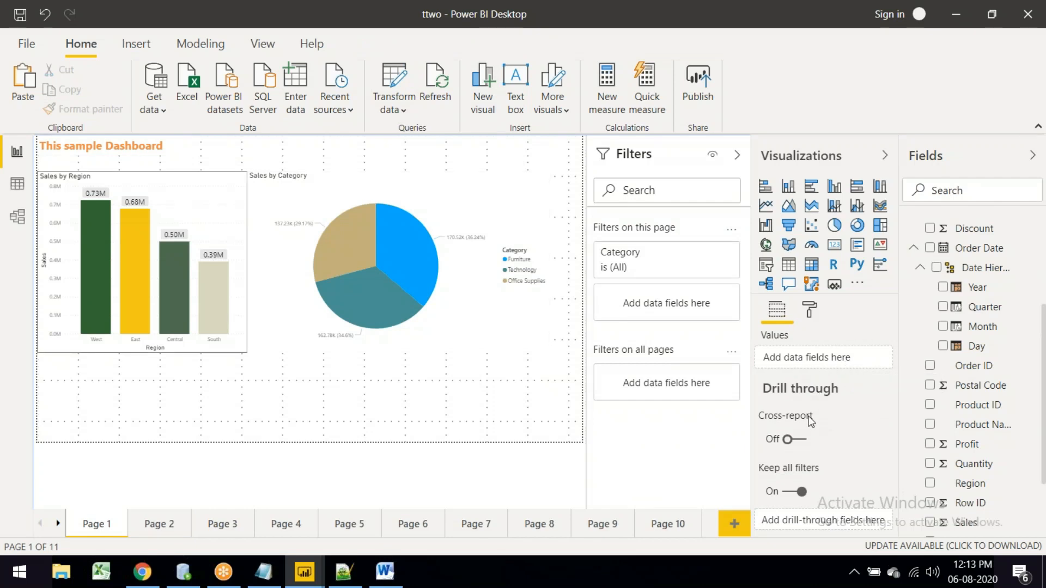
left_click(809, 310)
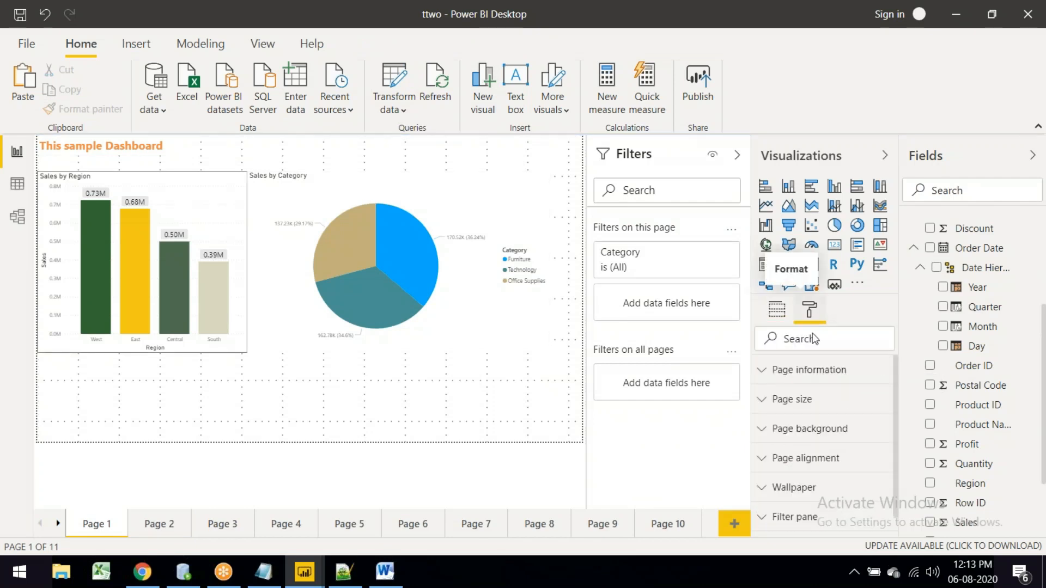
left_click(785, 376)
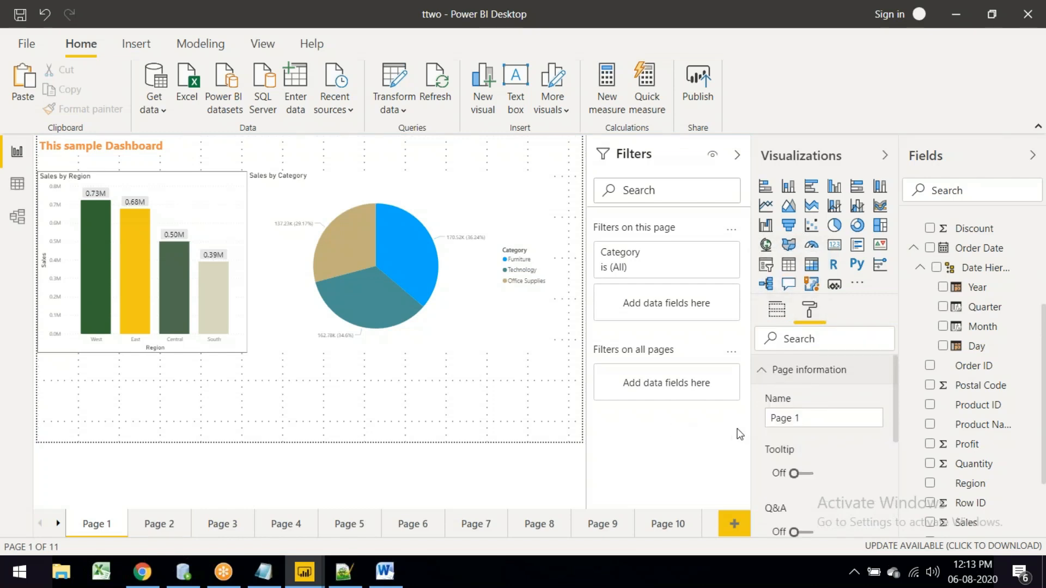
scroll(793, 427, "down", 3)
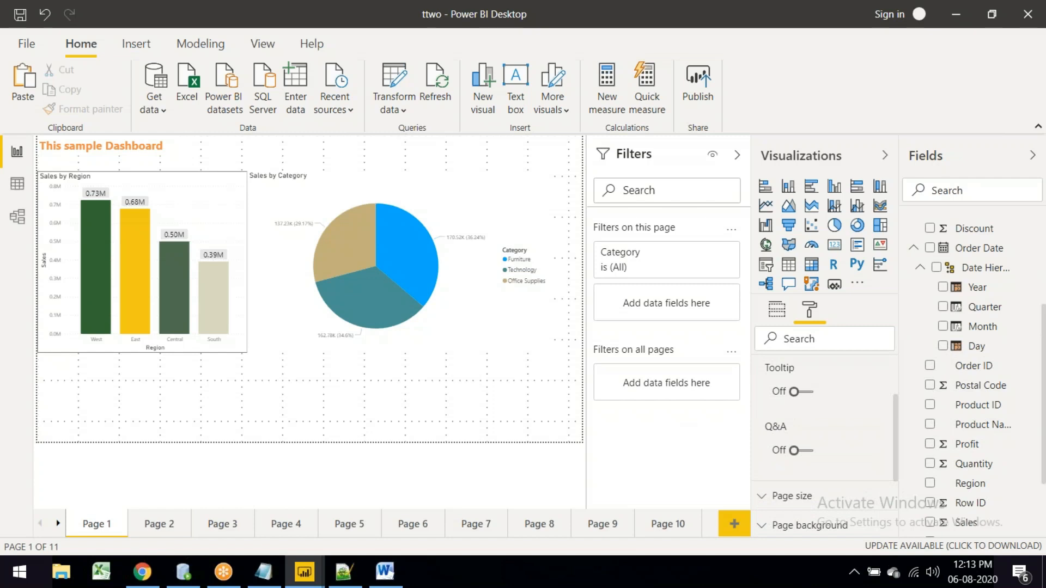
scroll(832, 414, "up", 1)
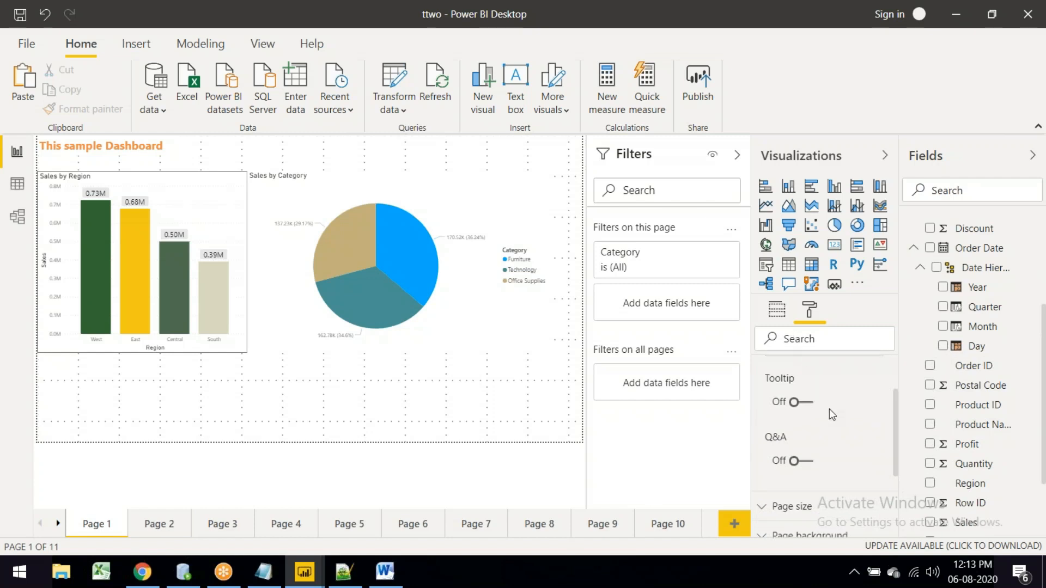
scroll(818, 406, "up", 3)
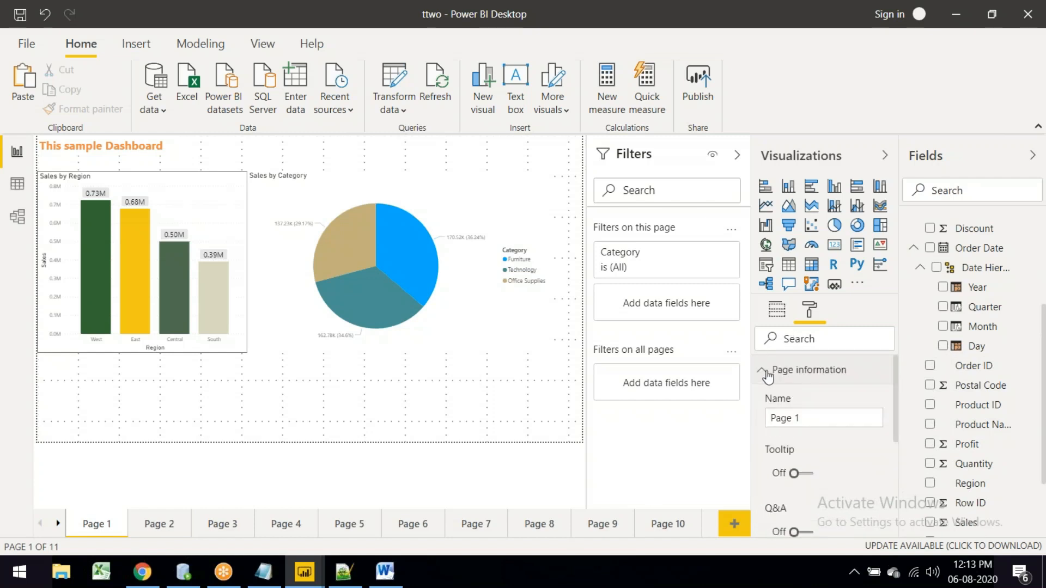
left_click(768, 375)
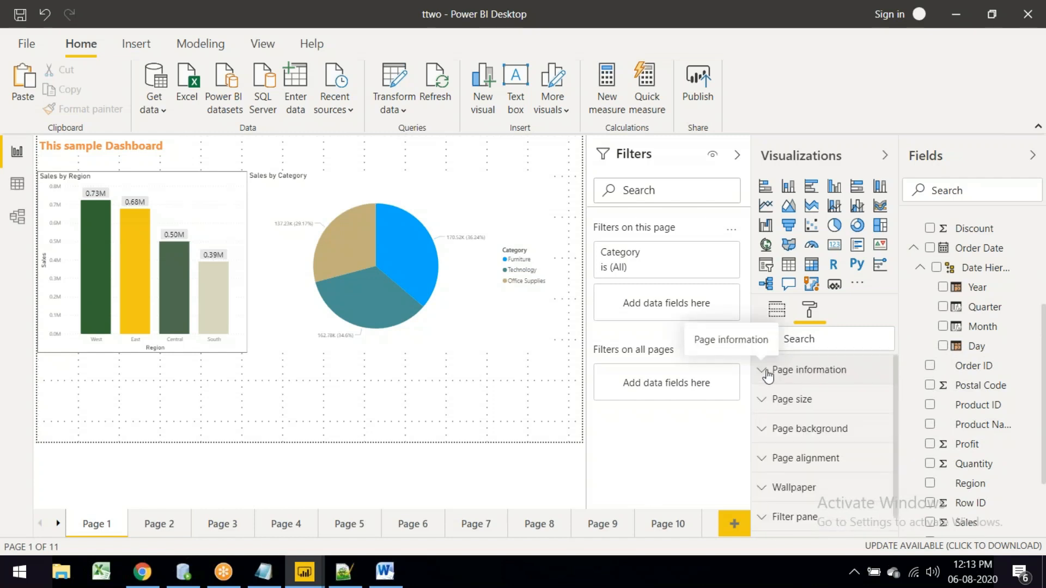
Step: Set the page background to light orange and lower its transparency to 30%
left_click(782, 426)
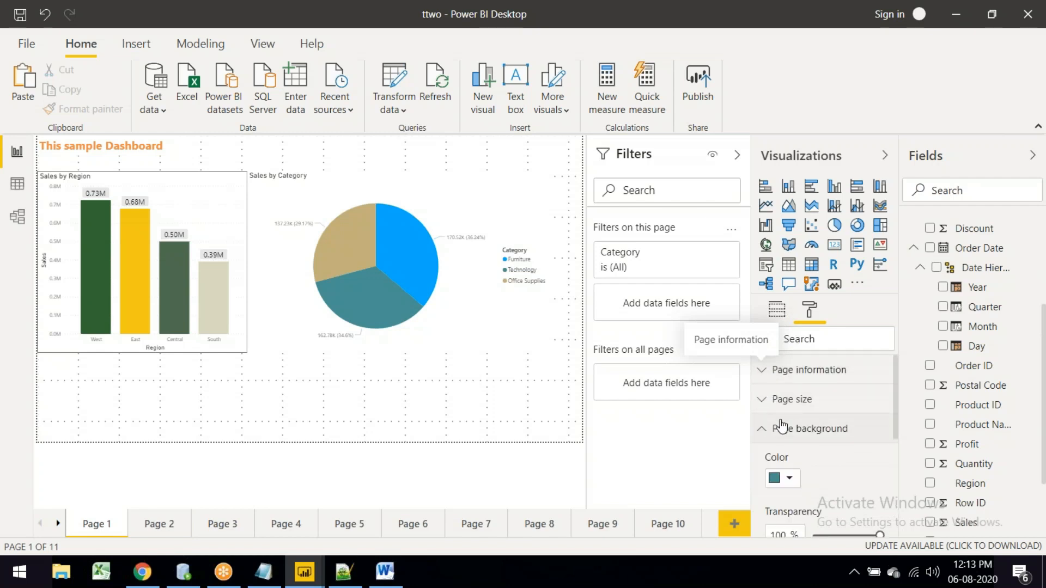
scroll(785, 433, "down", 3)
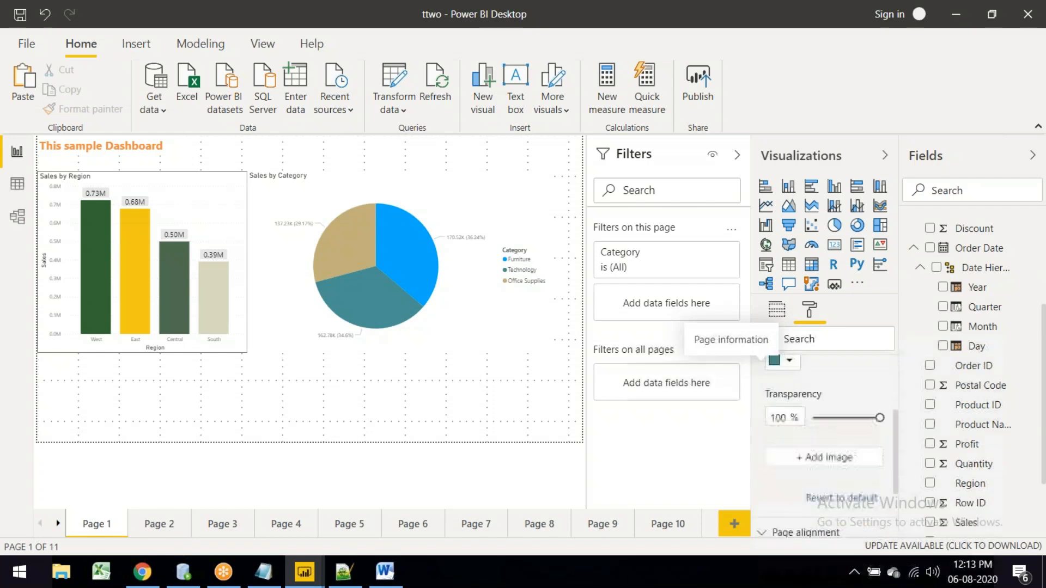
scroll(787, 439, "up", 2)
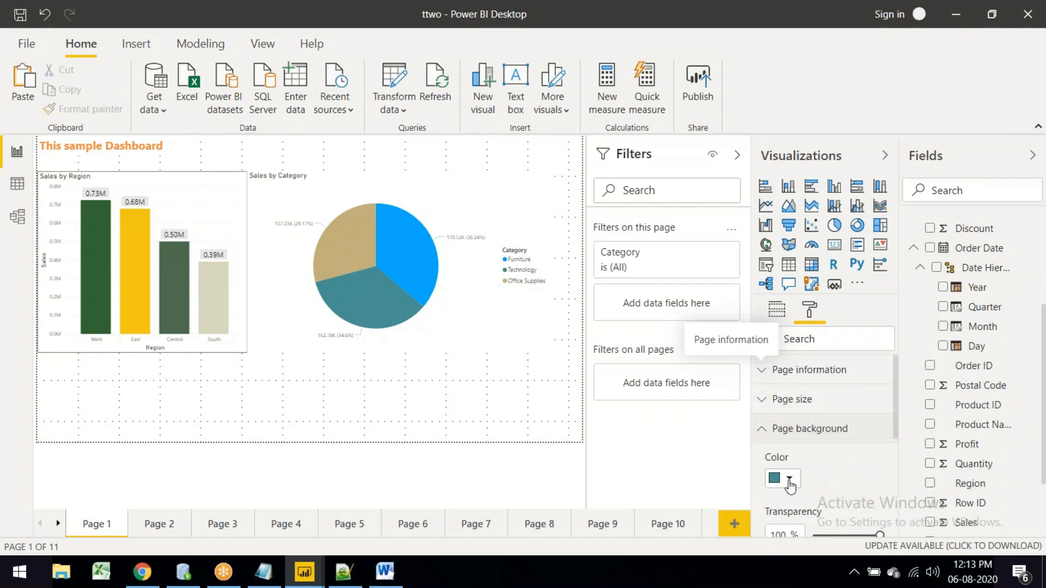
left_click(788, 475)
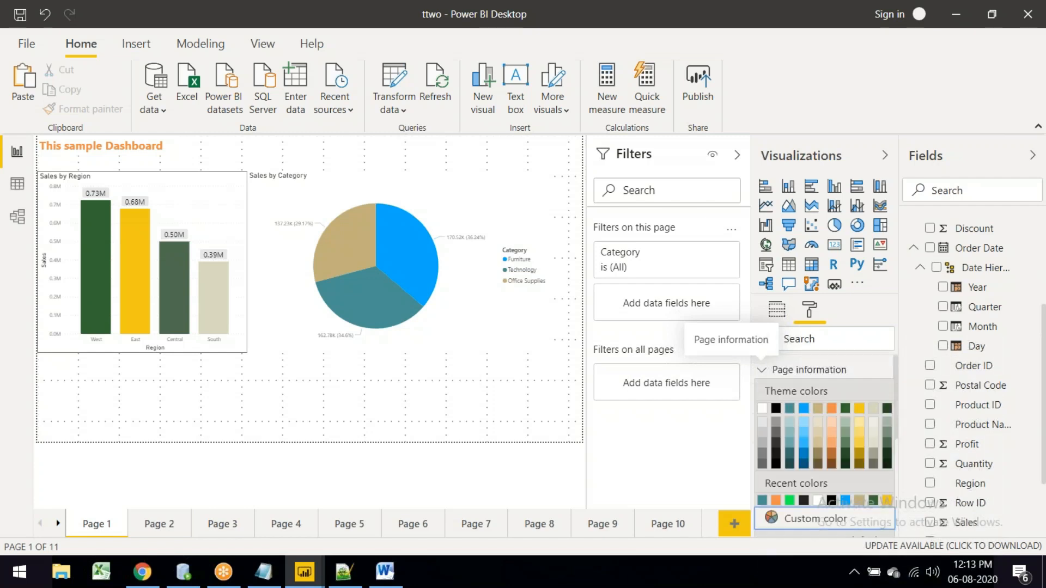
left_click(834, 434)
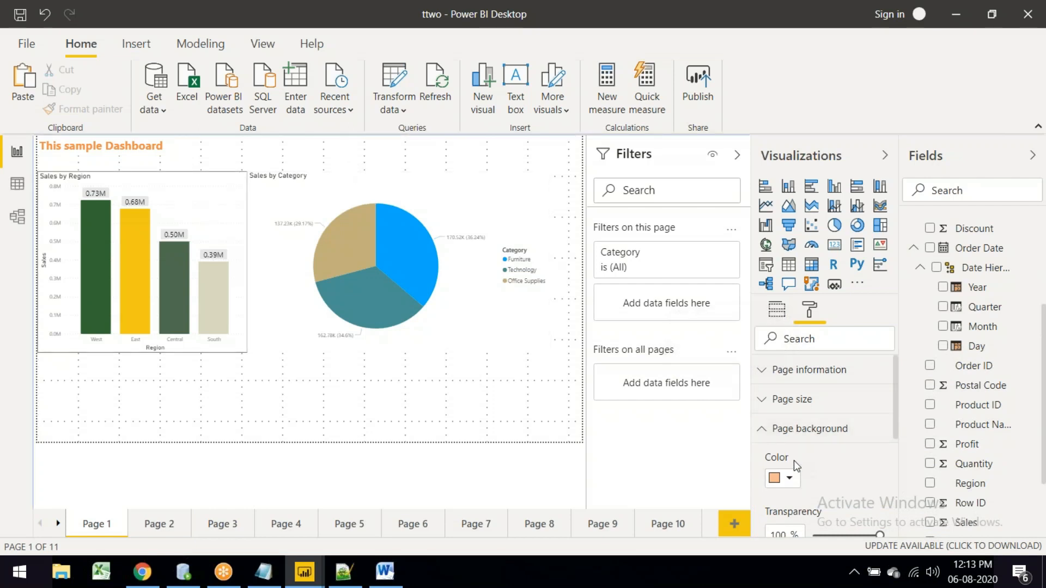
scroll(793, 460, "down", 3)
left_click(826, 454)
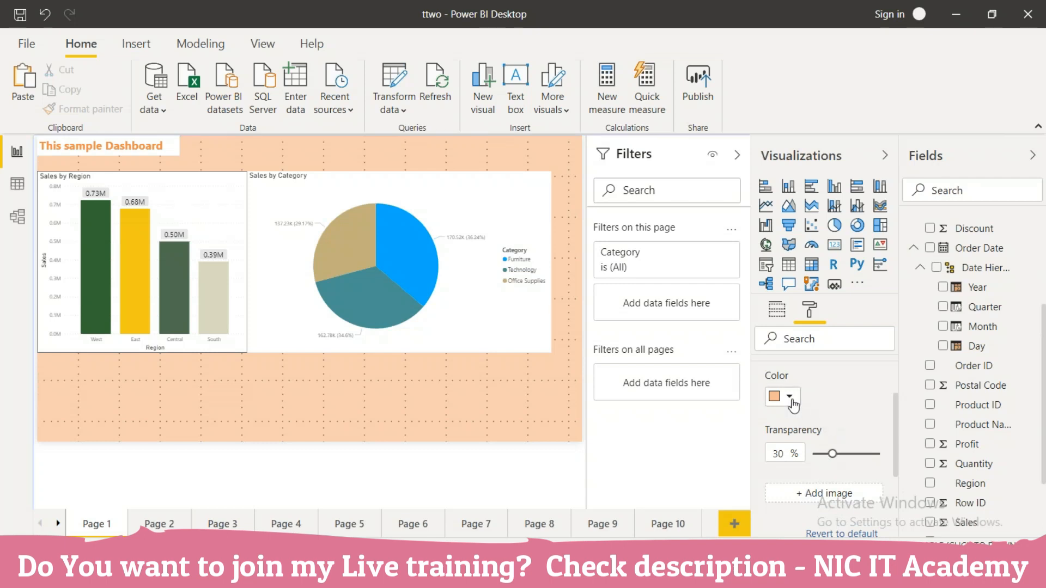
Step: Try blue, green and pink page backgrounds before settling back on light peach
left_click(791, 398)
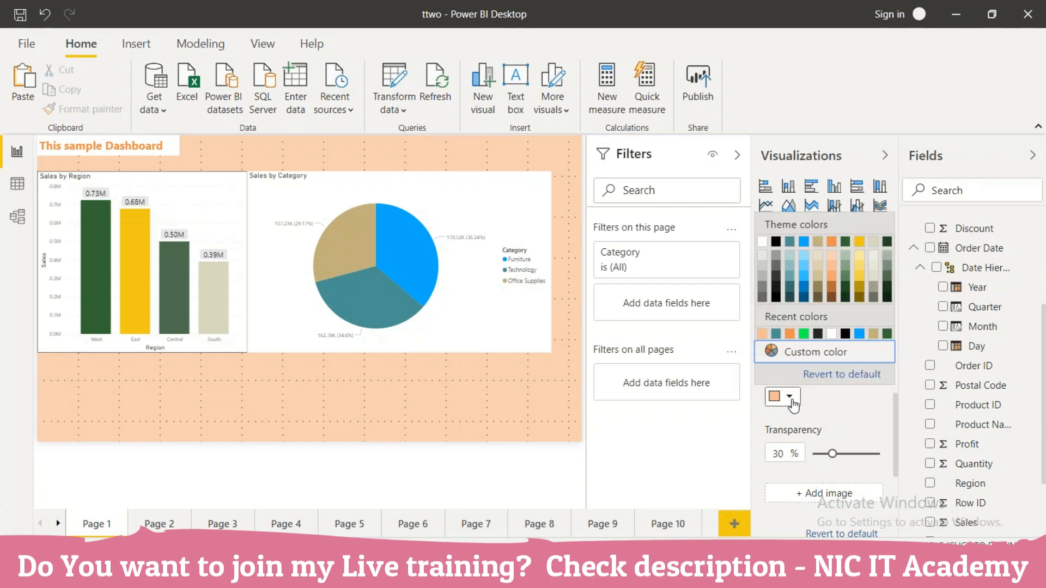
left_click(859, 333)
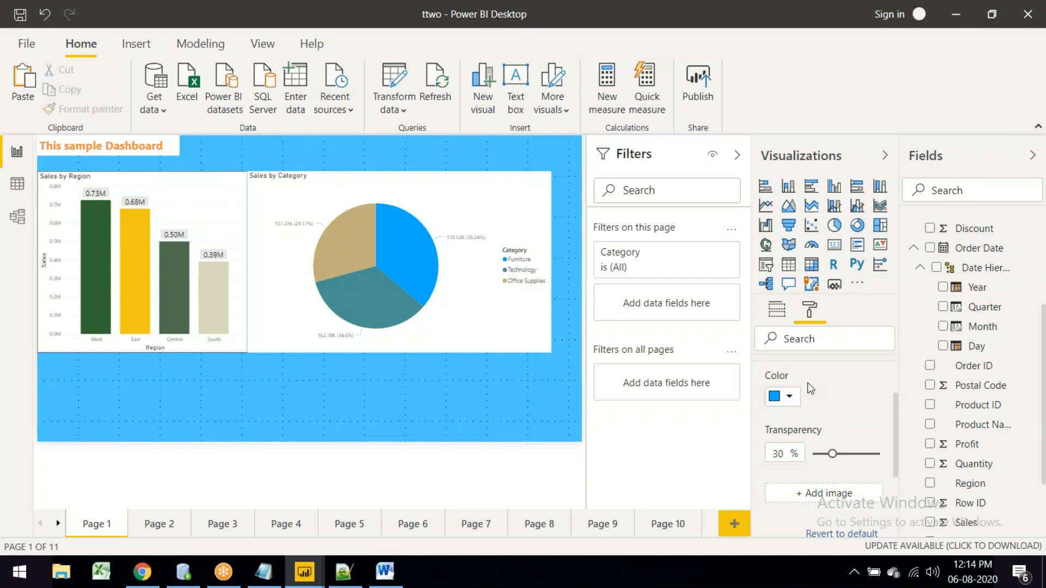
left_click(791, 397)
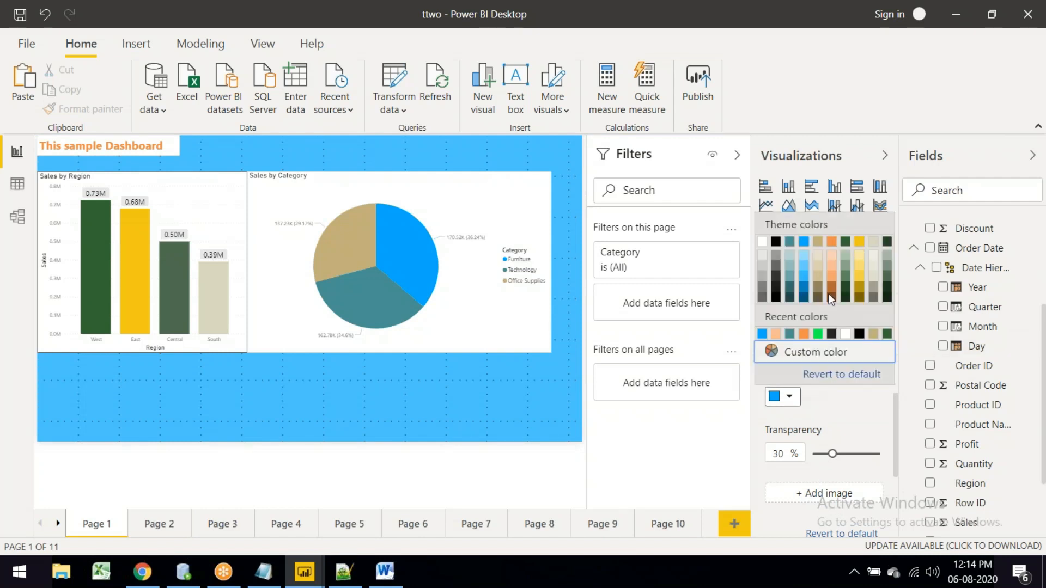
left_click(818, 334)
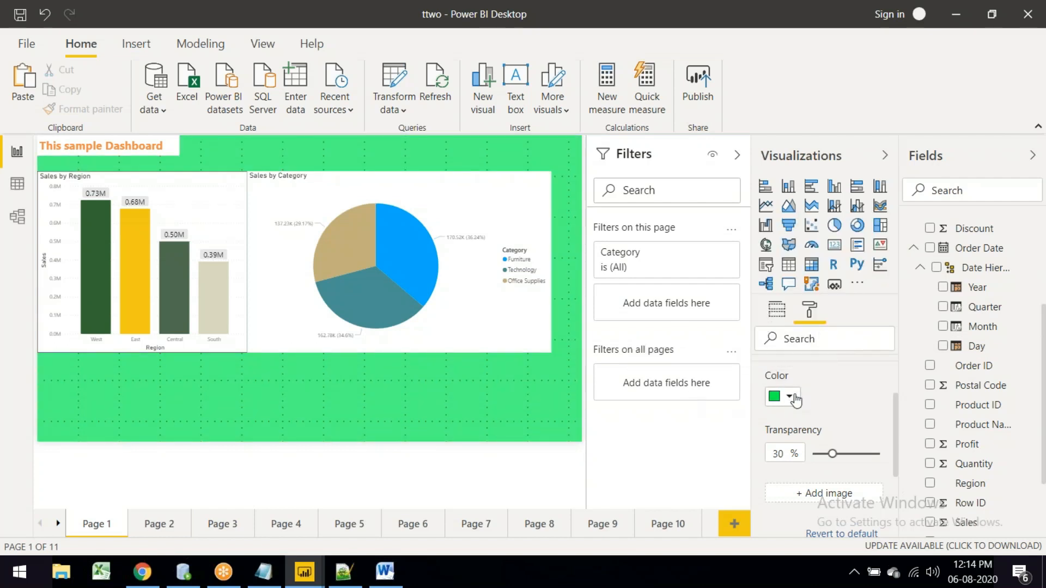
left_click(789, 397)
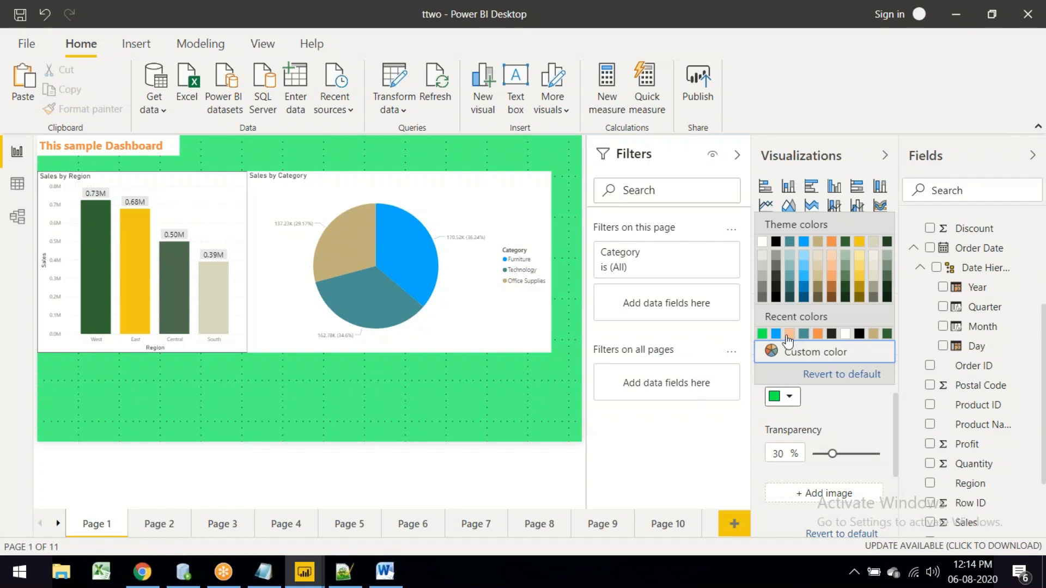
left_click(823, 357)
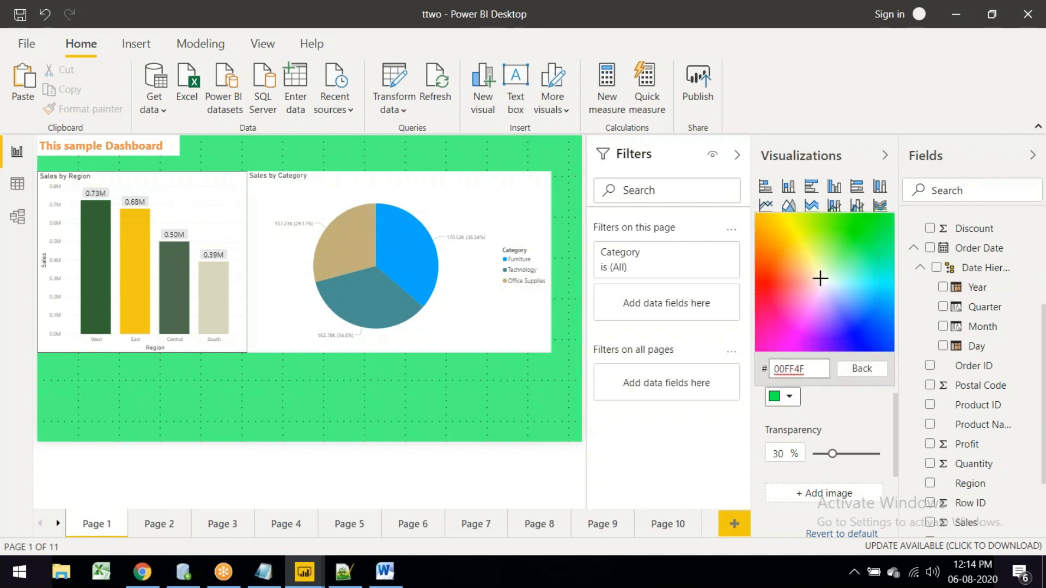
left_click(796, 278)
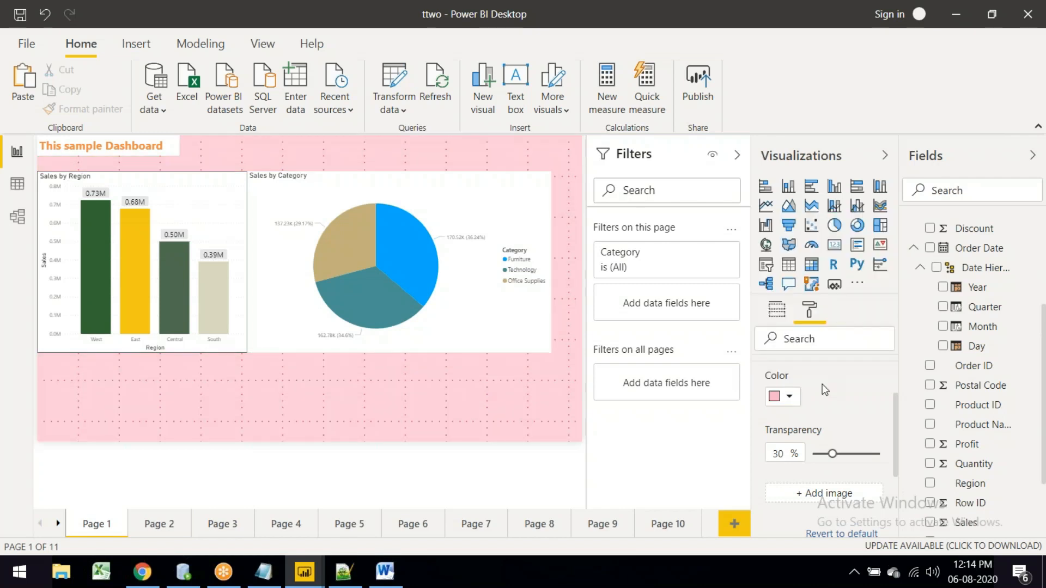
left_click(791, 401)
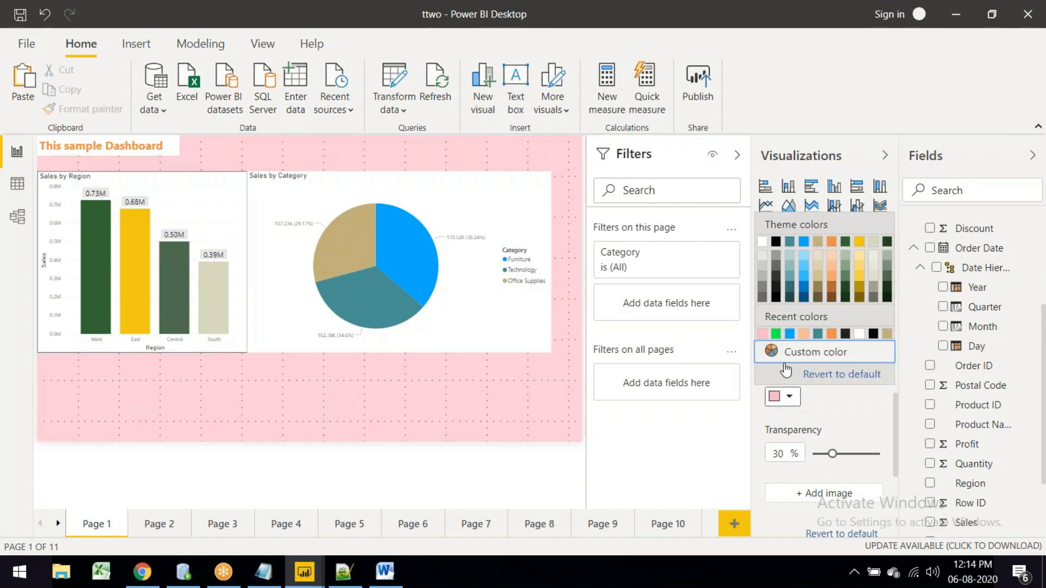
left_click(832, 256)
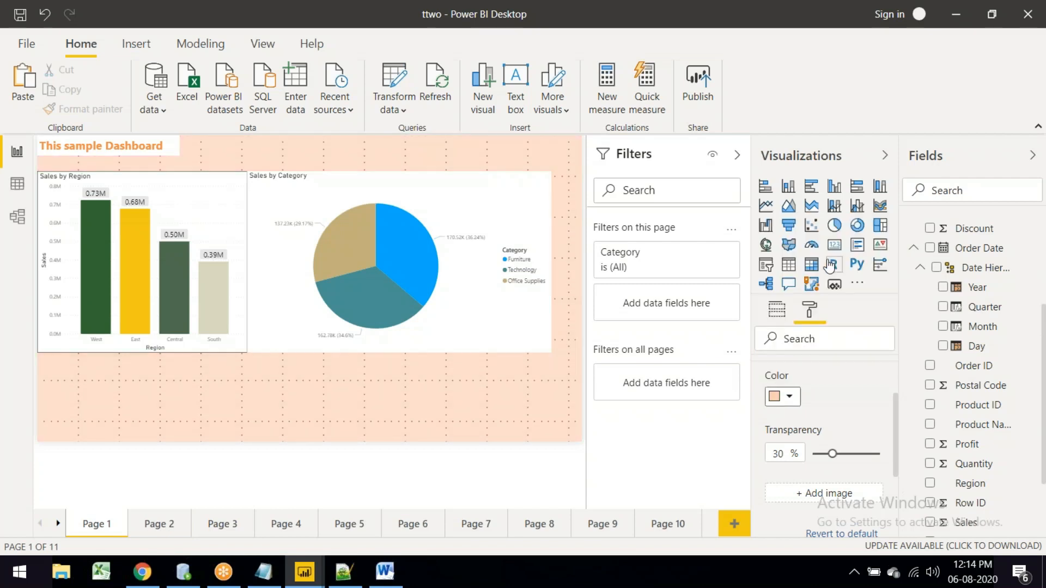
scroll(806, 392, "down", 3)
scroll(806, 396, "down", 2)
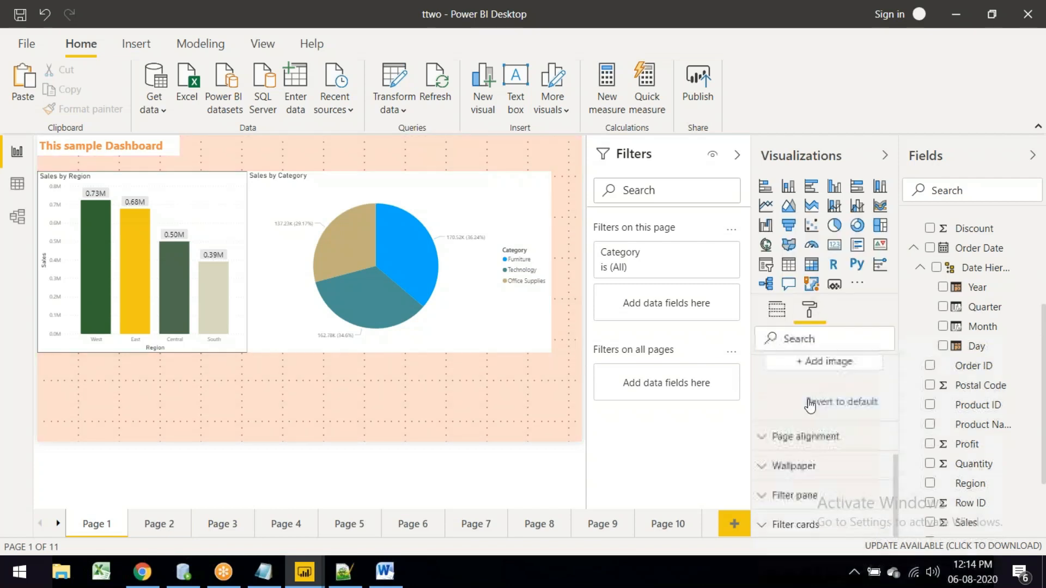
Step: Look through the page's background image, alignment and wallpaper settings without changing them
left_click(802, 366)
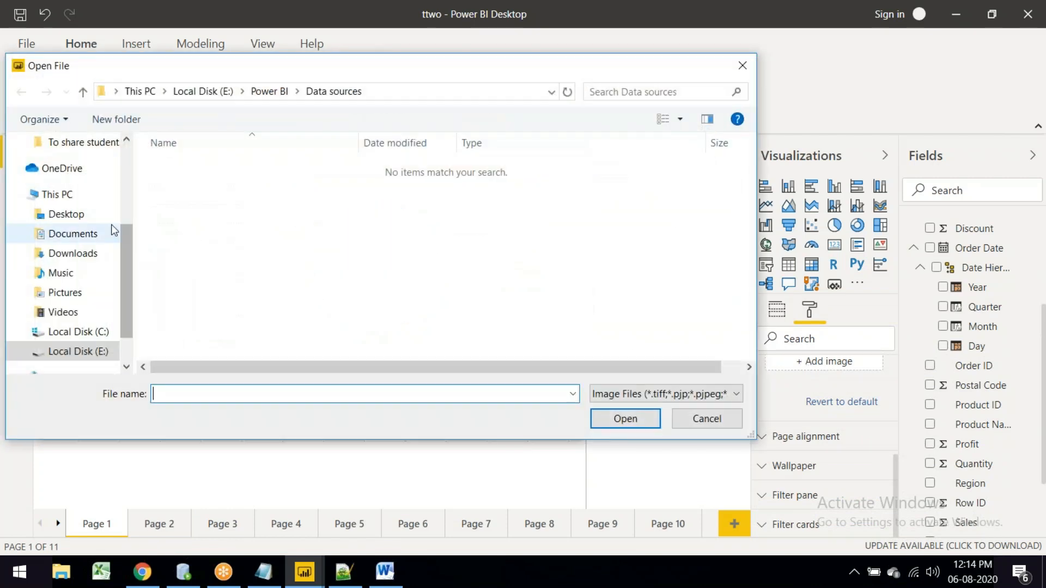
left_click(661, 394)
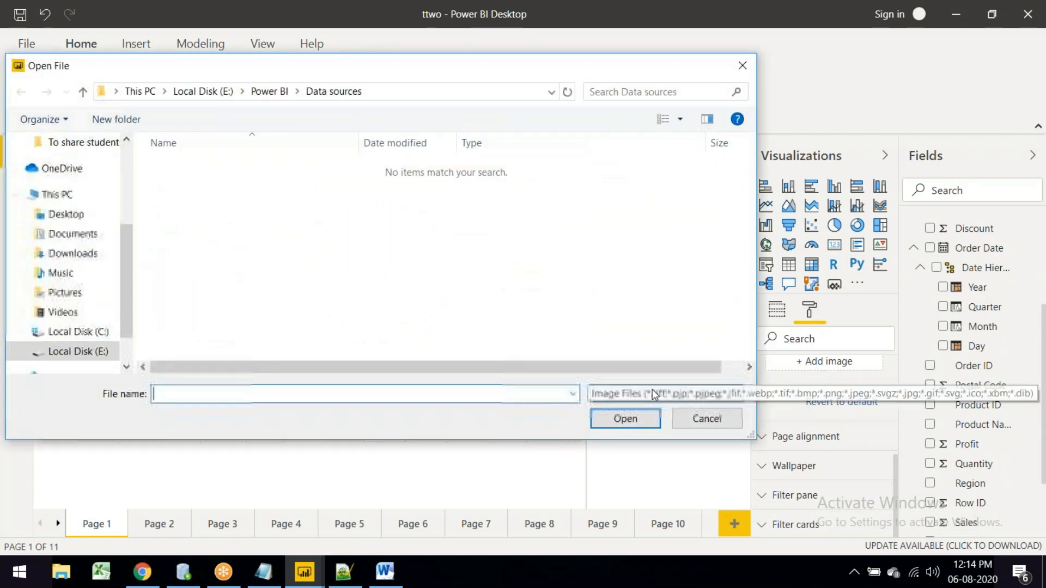
left_click(698, 420)
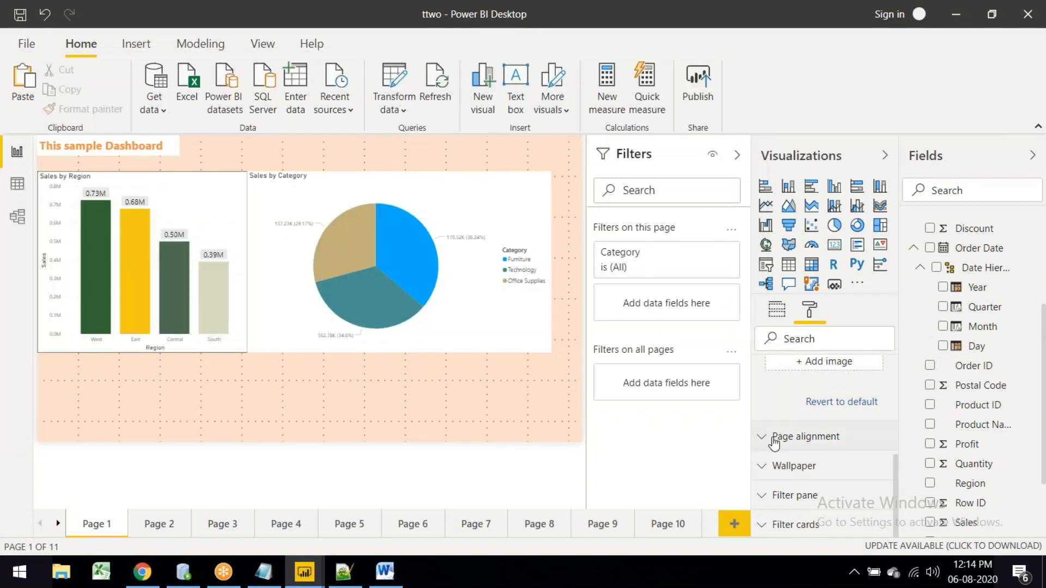
left_click(774, 442)
scroll(772, 436, "down", 2)
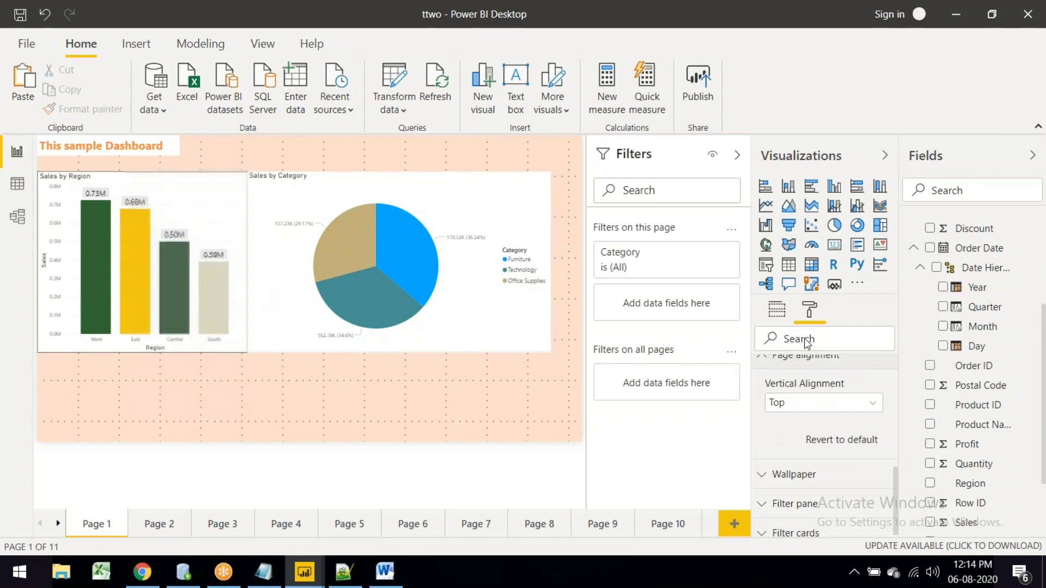
scroll(790, 468, "down", 1)
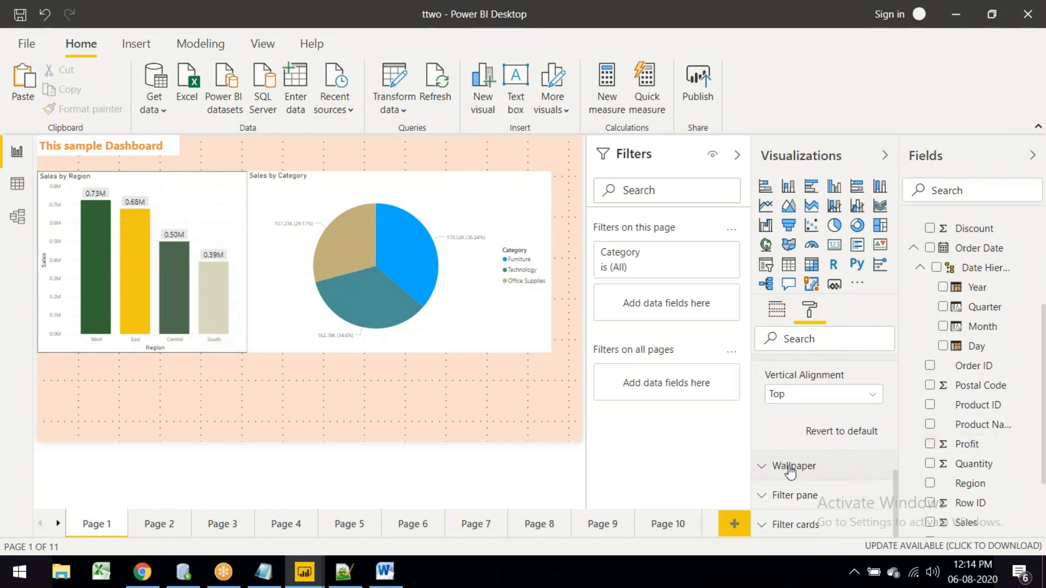
left_click(764, 466)
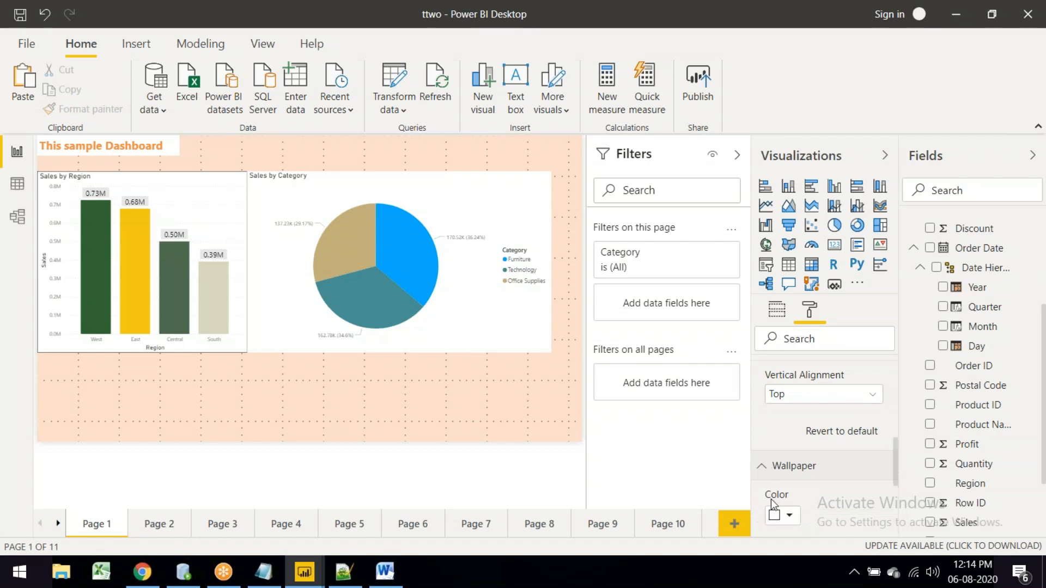
scroll(765, 474, "down", 3)
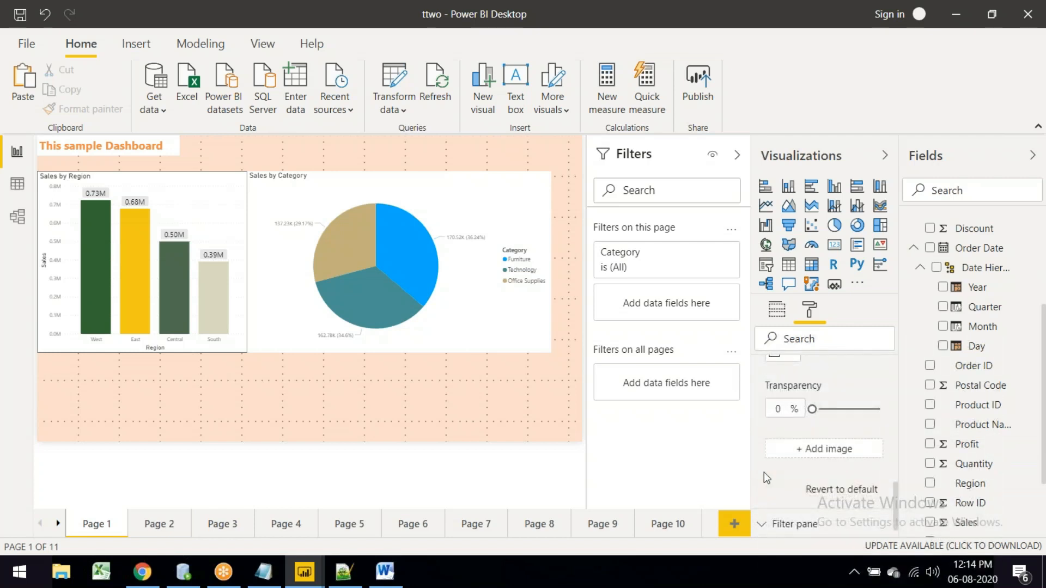
scroll(763, 472, "up", 2)
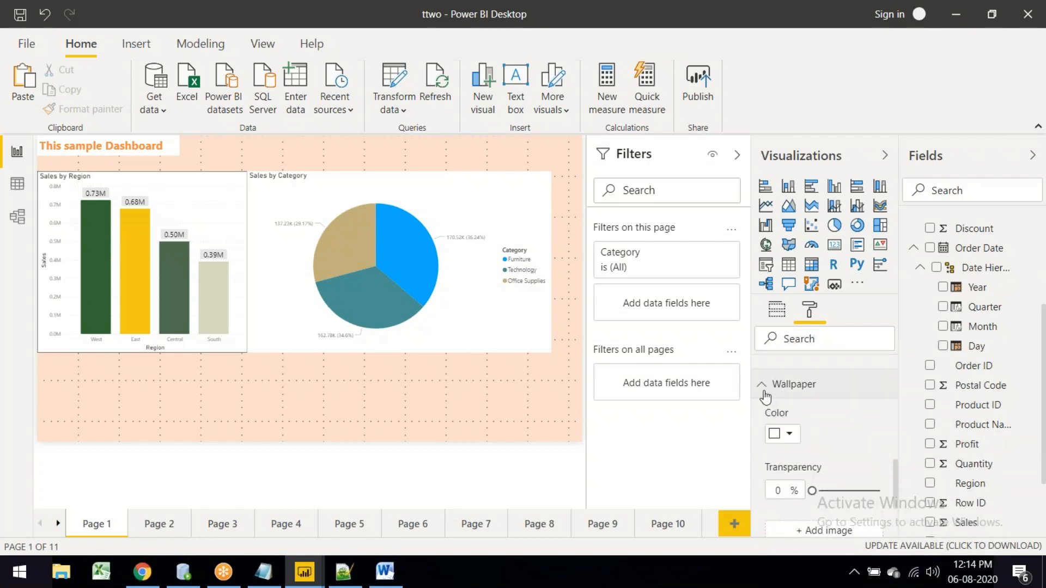
left_click(764, 391)
Step: Expand the Filter cards section to show Available cards formatting at 0% transparency
scroll(834, 451, "down", 2)
scroll(806, 414, "down", 5)
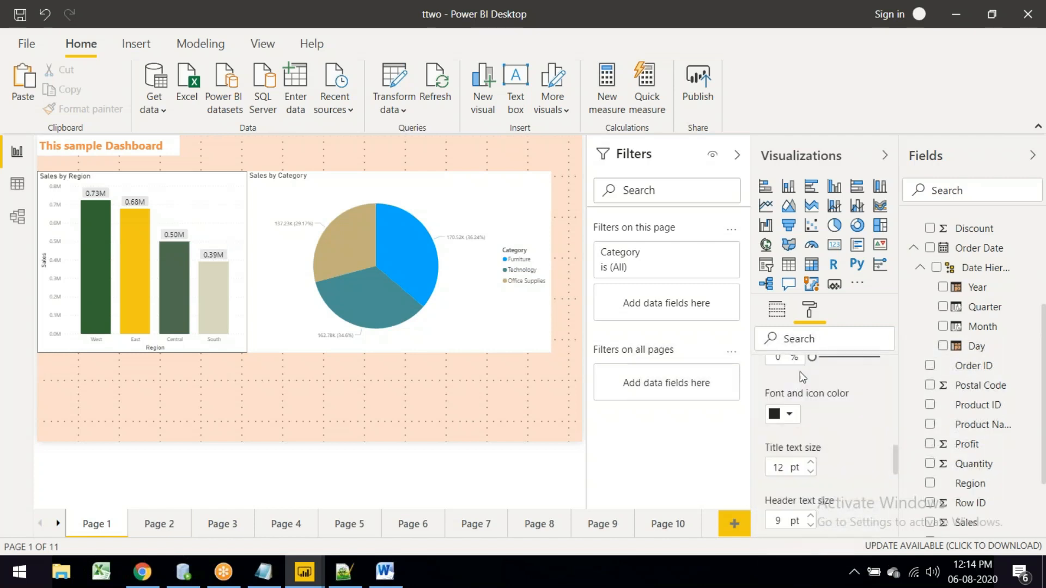
scroll(824, 450, "down", 3)
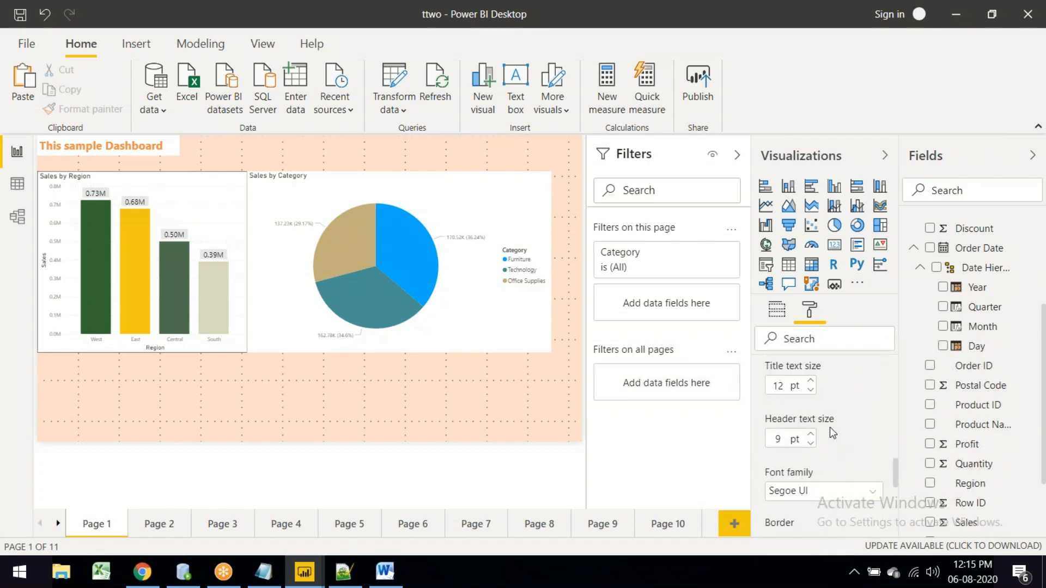
scroll(829, 430, "down", 5)
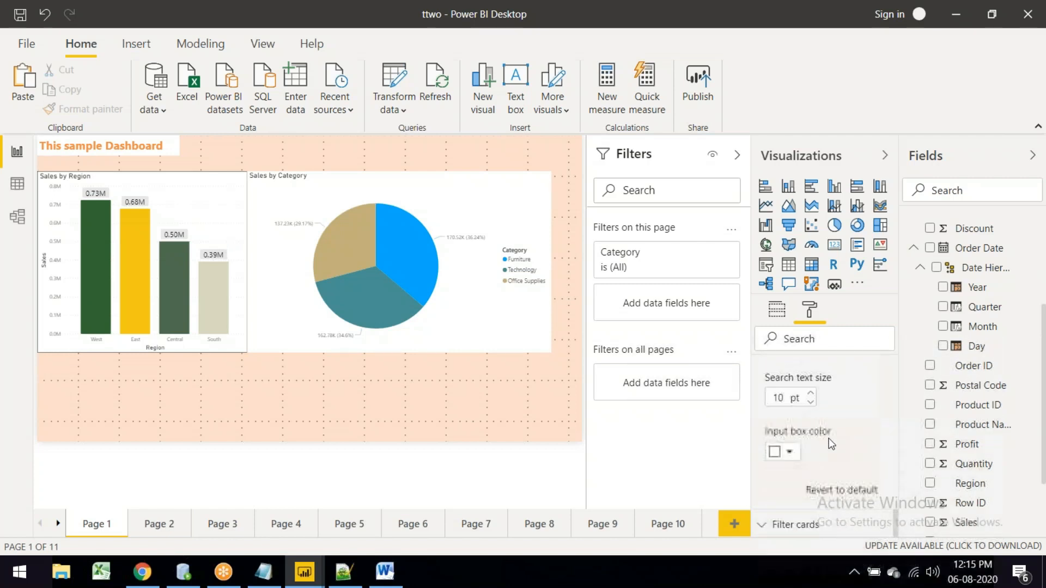
scroll(829, 440, "up", 1)
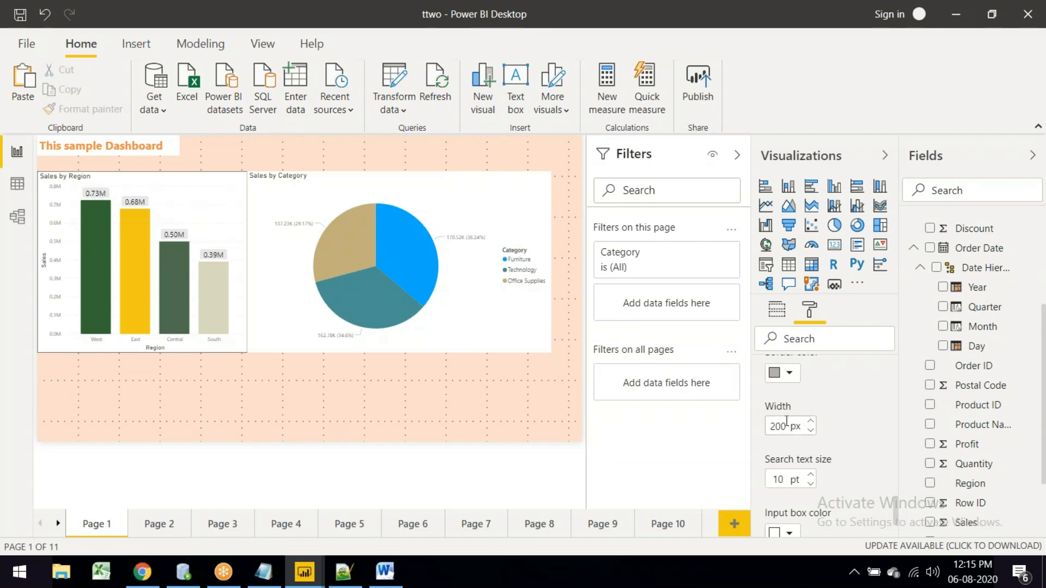
scroll(879, 405, "down", 2)
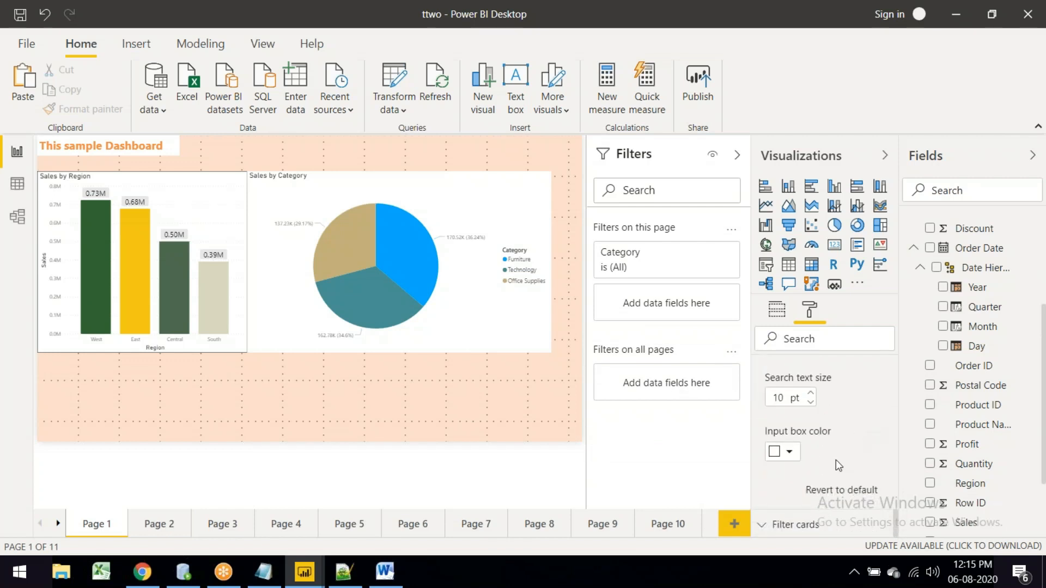
left_click(787, 526)
scroll(842, 466, "down", 4)
Step: Set the background colour of the Available filter cards to green
scroll(843, 479, "up", 3)
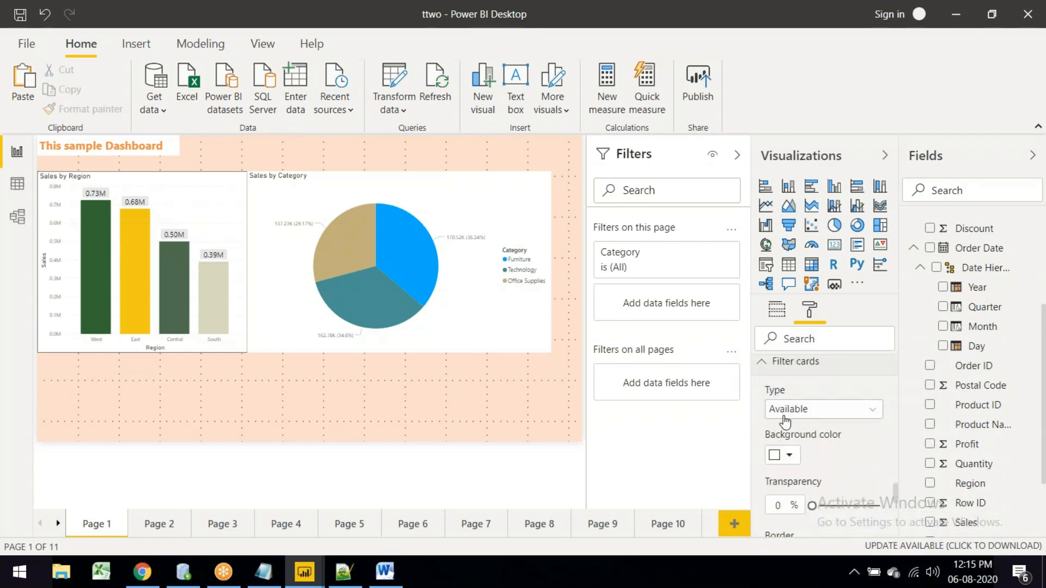
left_click(804, 417)
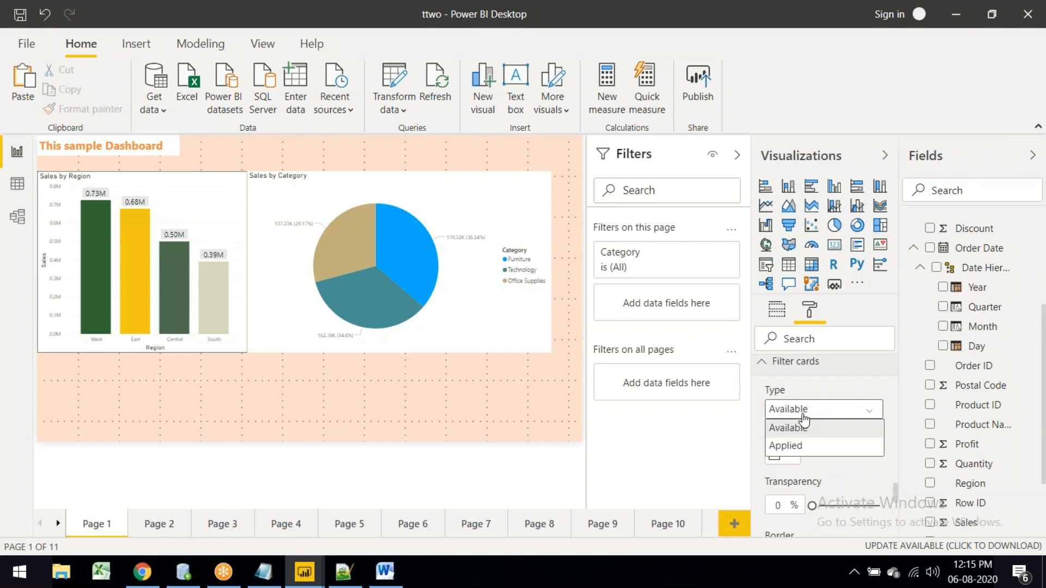
left_click(803, 428)
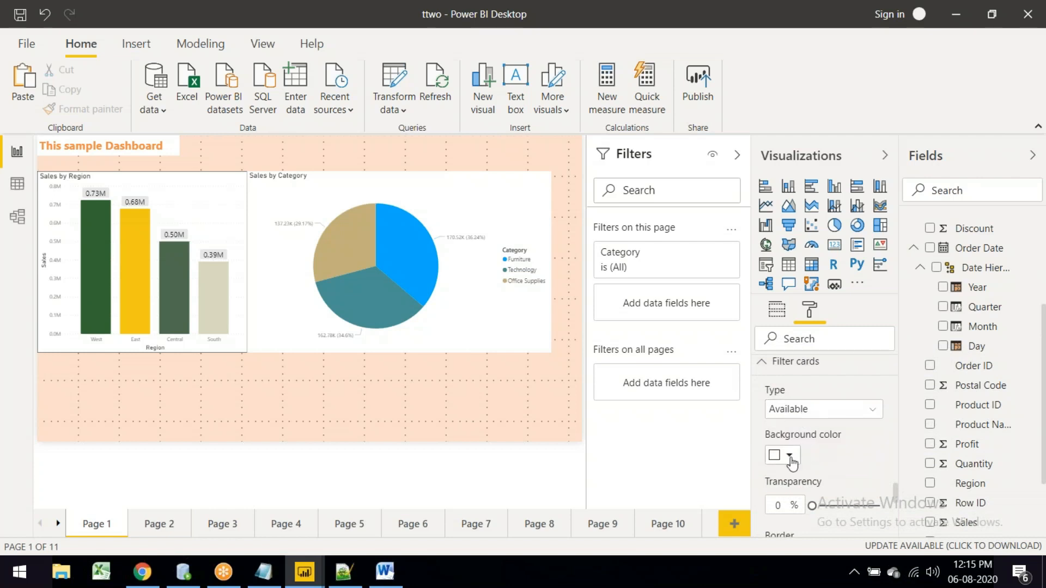
left_click(790, 457)
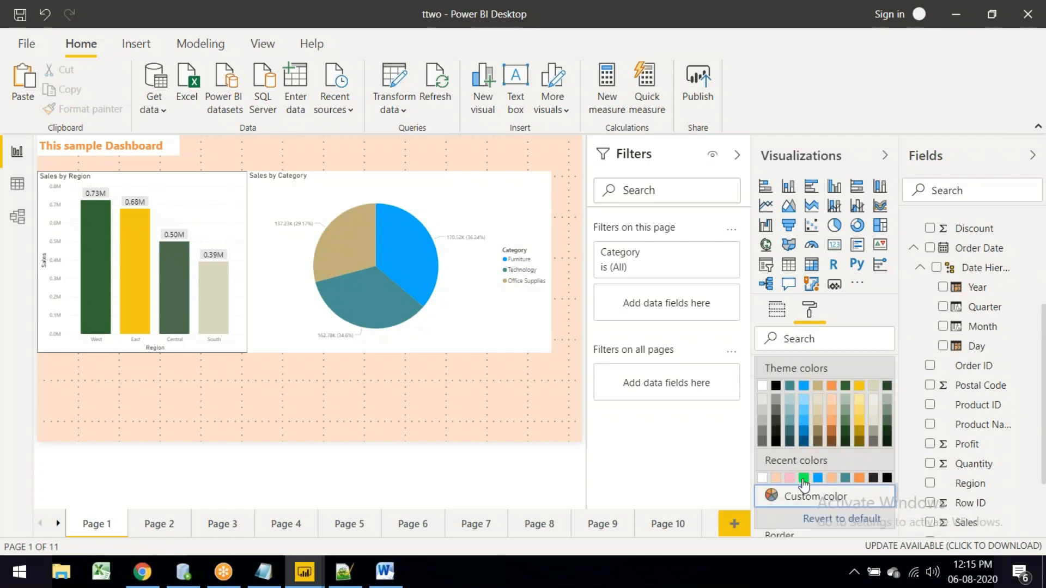
left_click(803, 478)
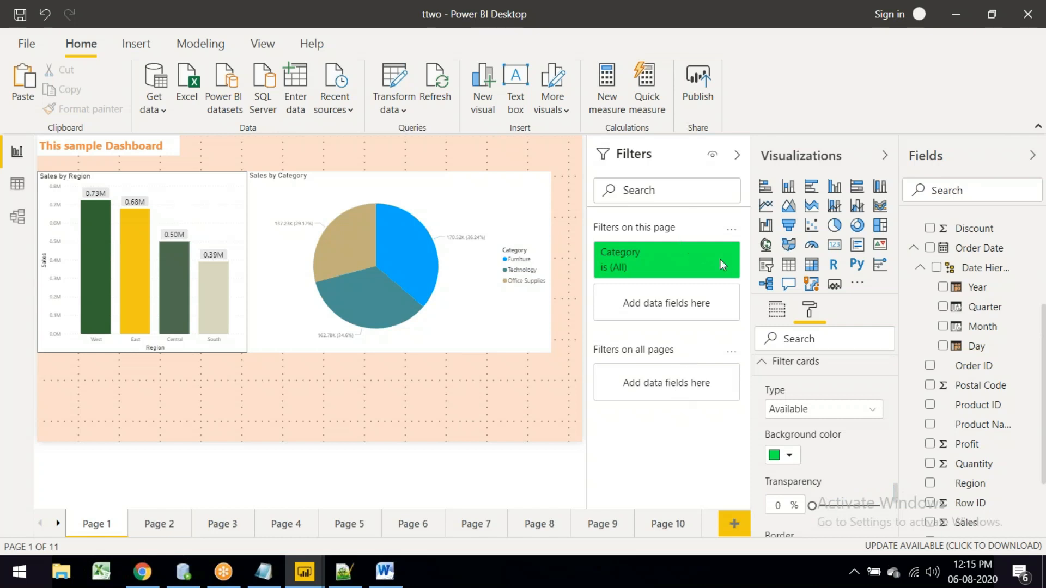
Step: Shrink the new Profit table to a compact size beneath the Sales by Region chart
scroll(845, 450, "down", 2)
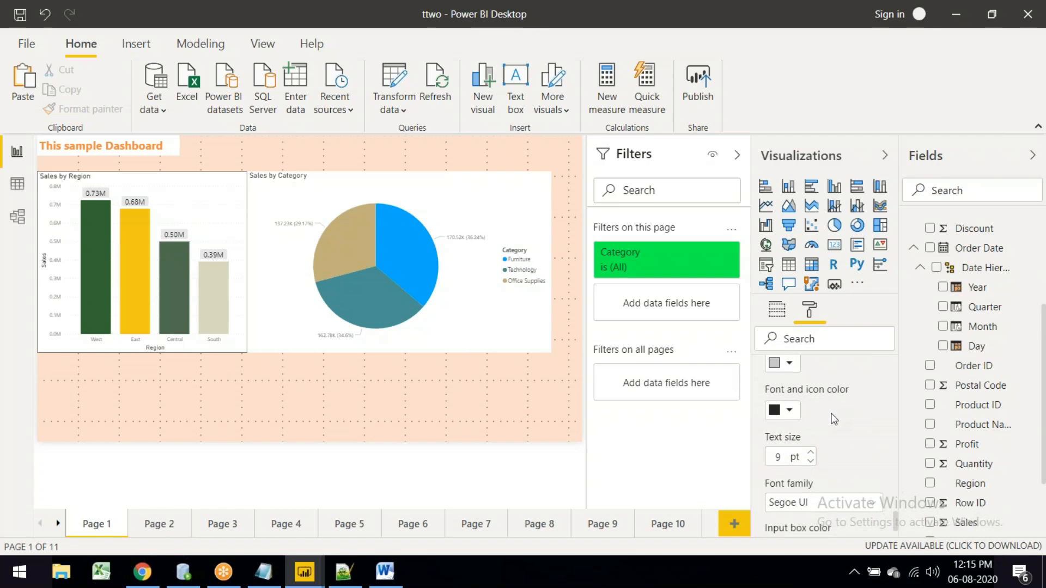
scroll(832, 417, "down", 1)
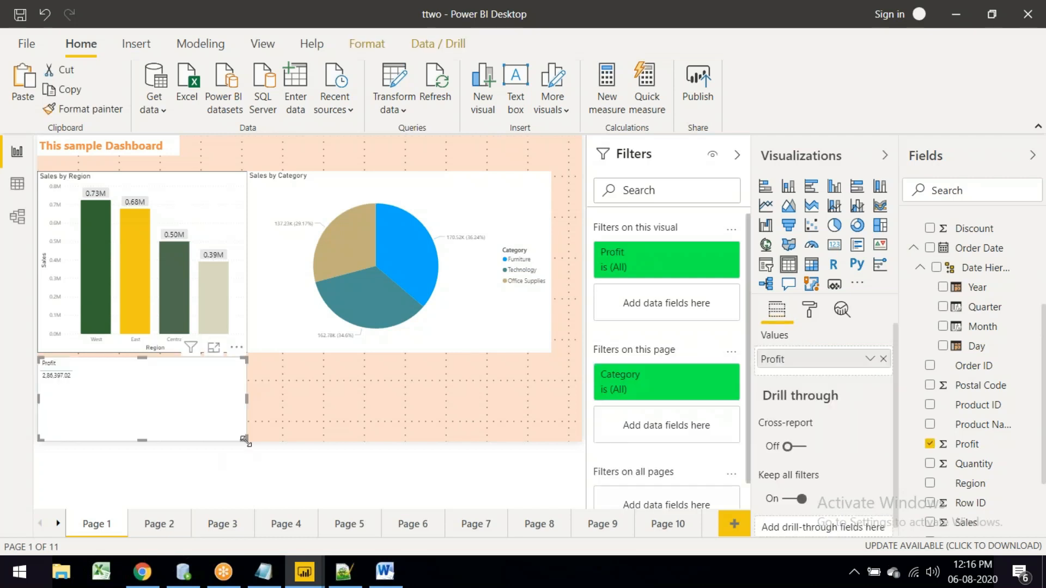
left_click_drag(245, 441, 158, 388)
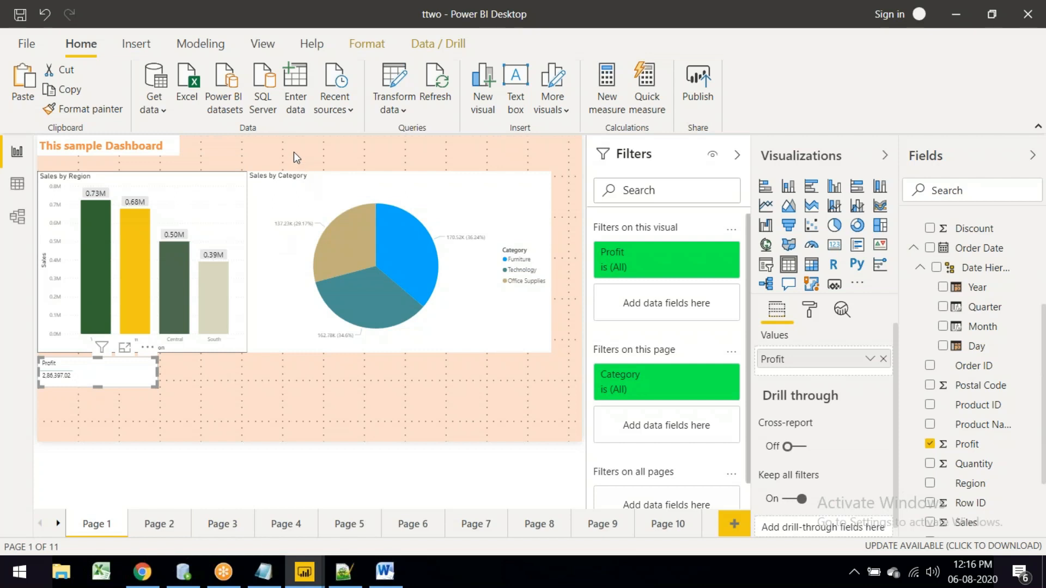
Step: Move the Sales by Region chart lower and select the Profit table to reposition it top-left
left_click(168, 290)
left_click_drag(169, 291, 291, 313)
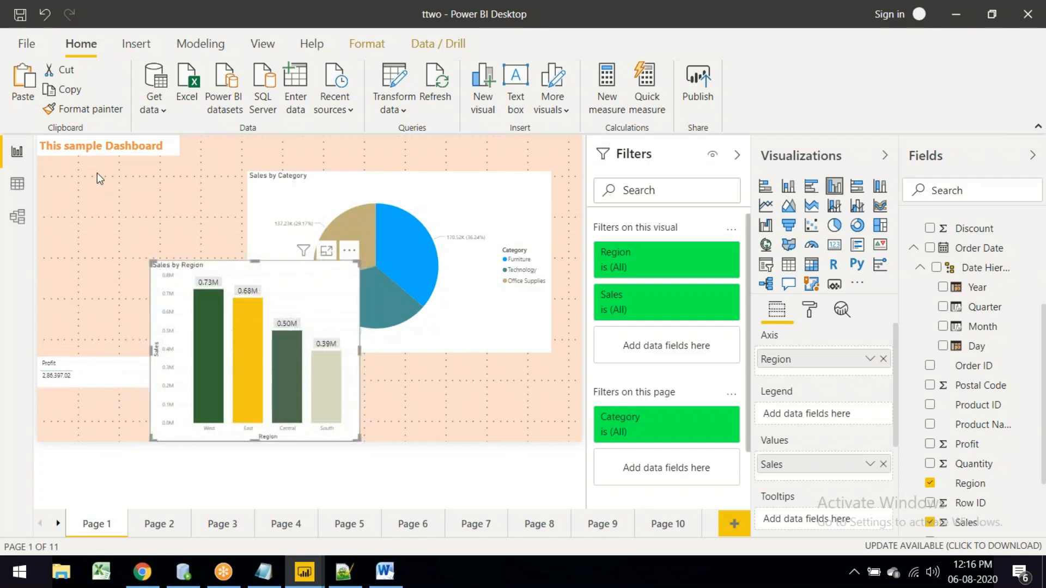
left_click(73, 378)
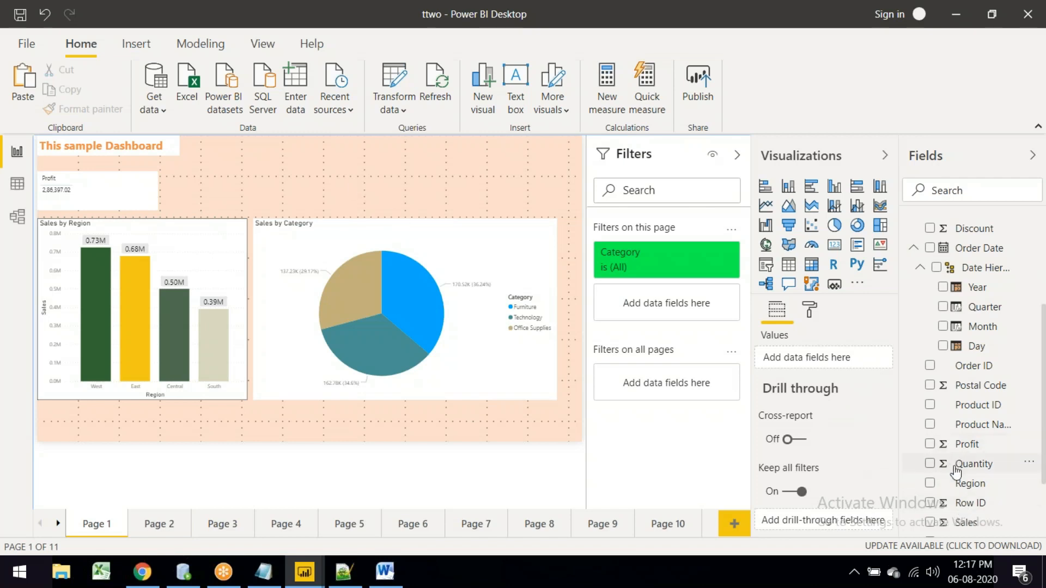
Step: Add a Sales table showing 22,97,200.86 beside Profit, sized to match the Profit table
left_click(930, 523)
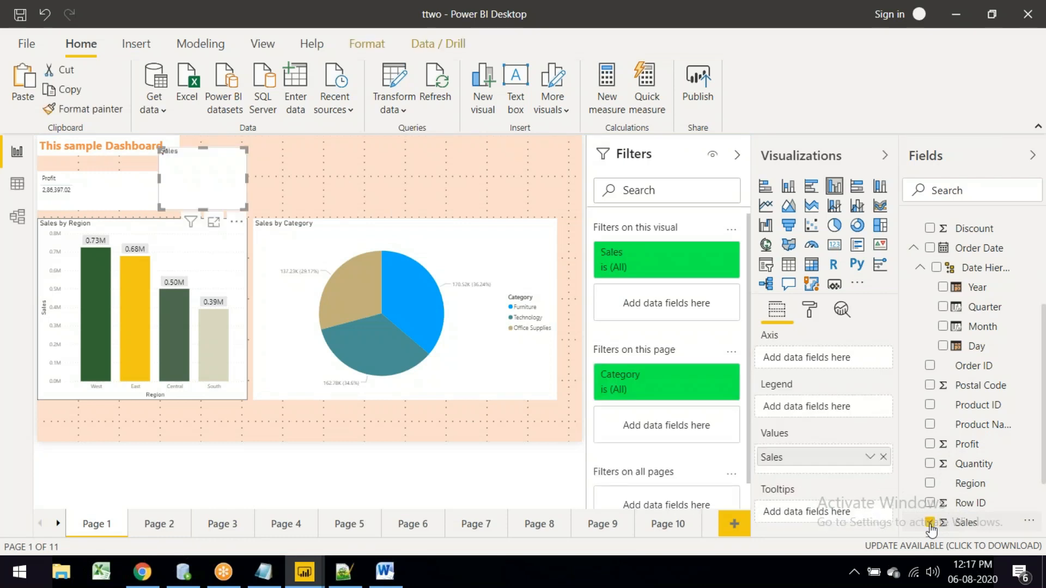
left_click_drag(221, 168, 251, 171)
left_click_drag(279, 213, 362, 210)
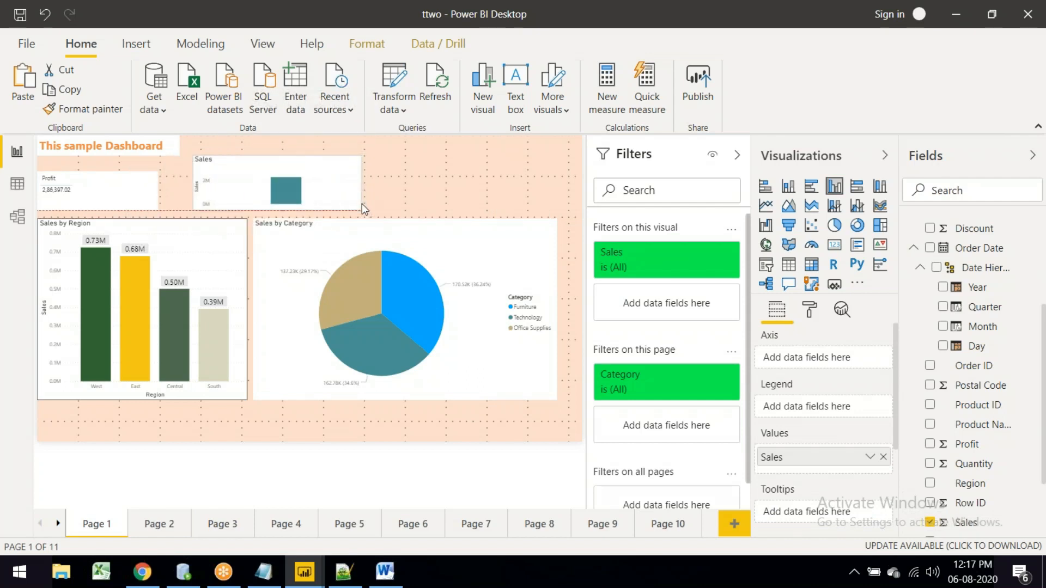
left_click_drag(200, 158, 197, 174)
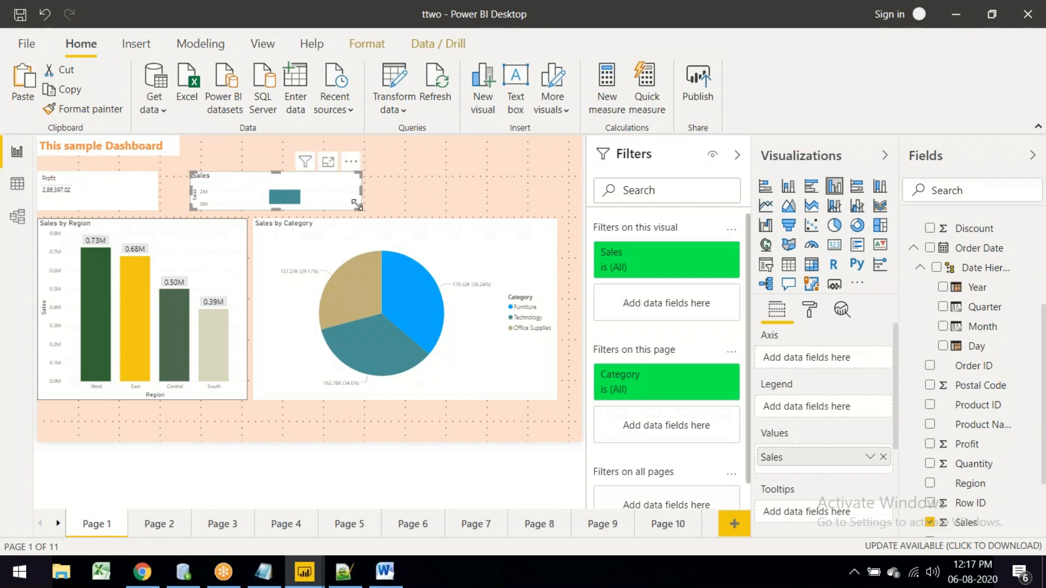
left_click_drag(357, 205, 313, 209)
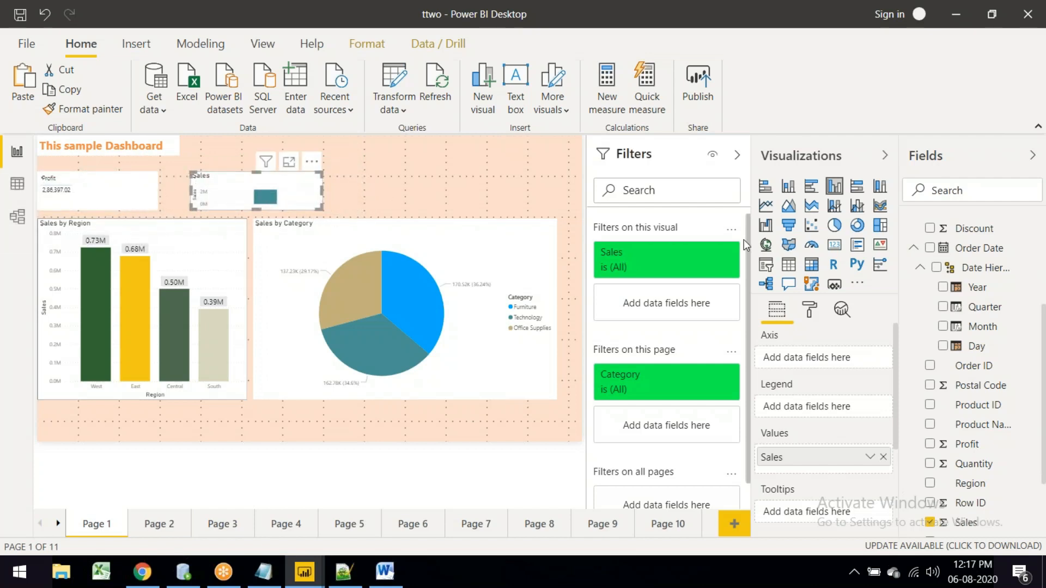
left_click(788, 268)
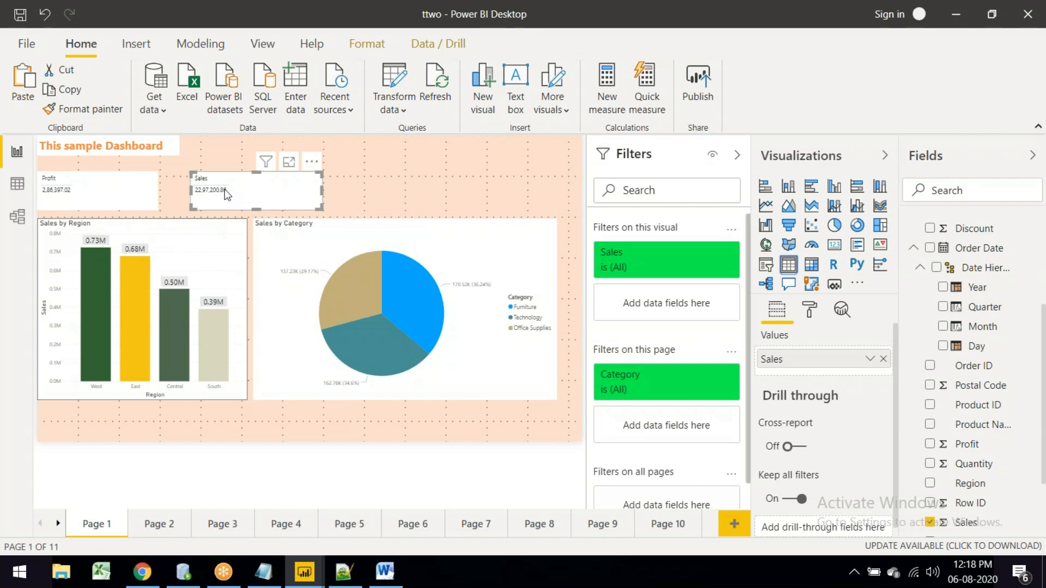
Step: Raise the Profit table's Values text size to 15 pt in its format settings
left_click(79, 193)
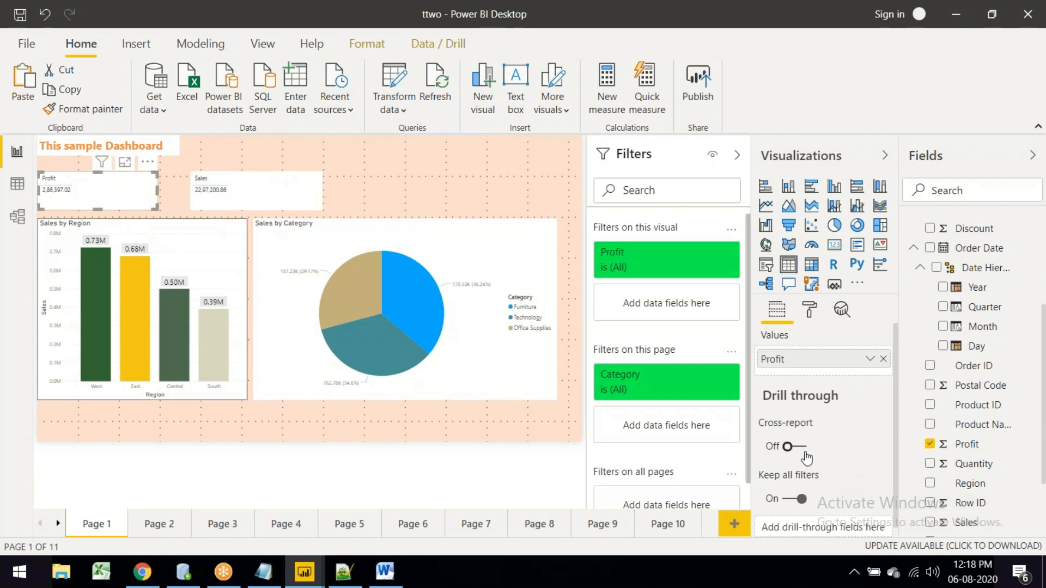
left_click(810, 316)
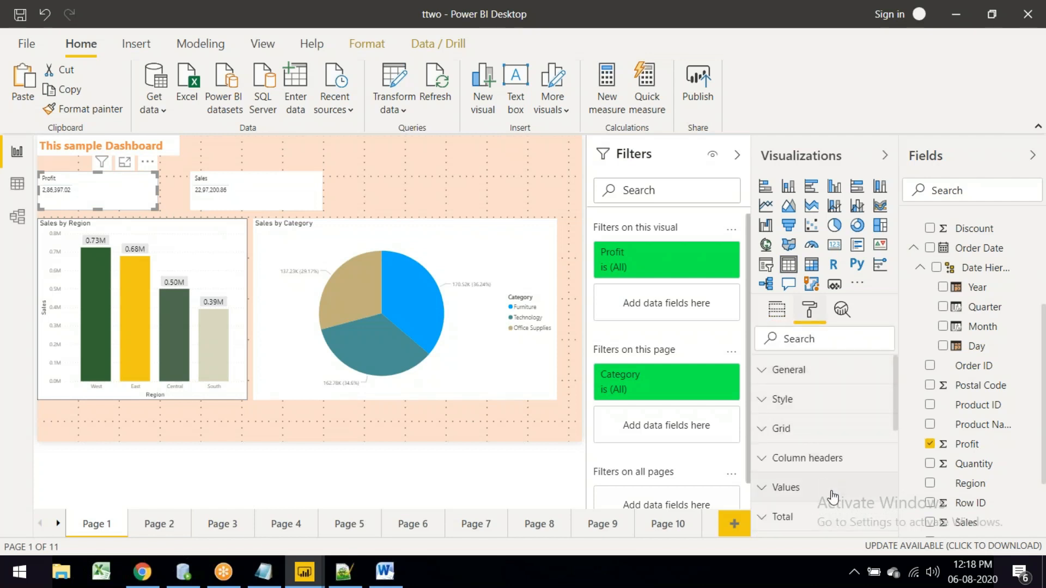
left_click(831, 497)
scroll(832, 497, "down", 3)
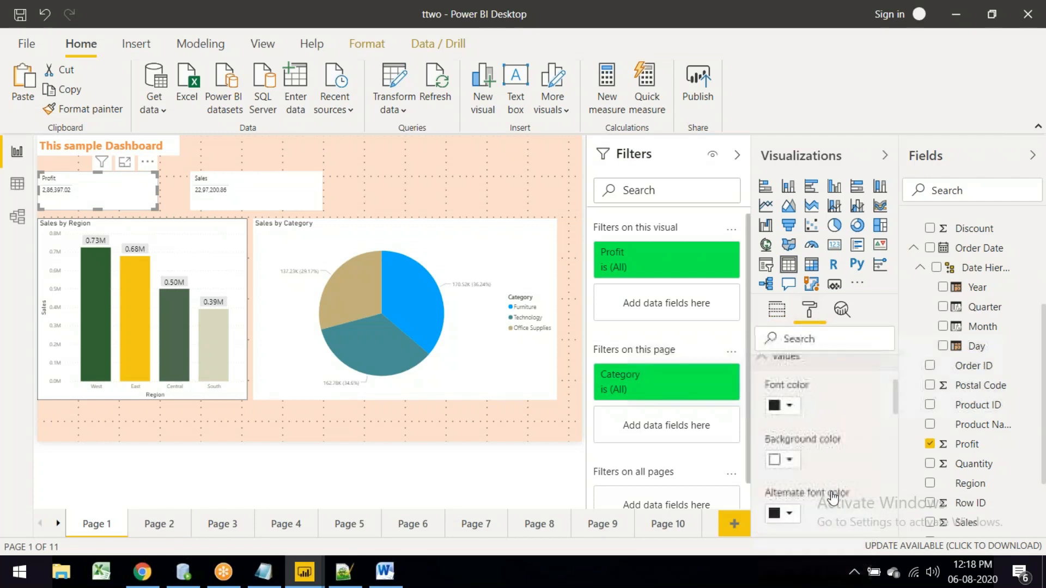
scroll(826, 435, "down", 10)
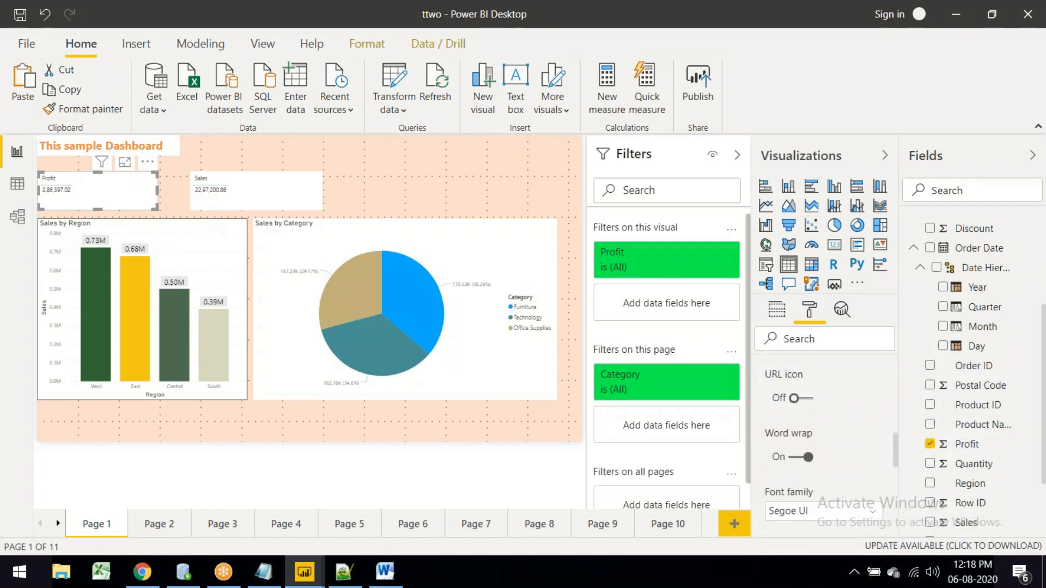
scroll(810, 399, "down", 3)
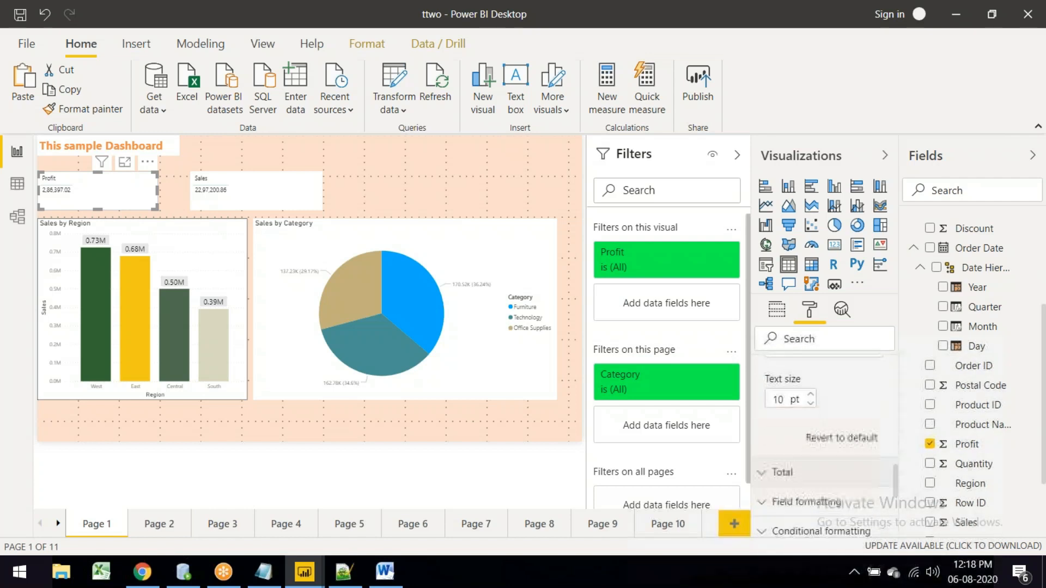
left_click(811, 396)
left_click(811, 397)
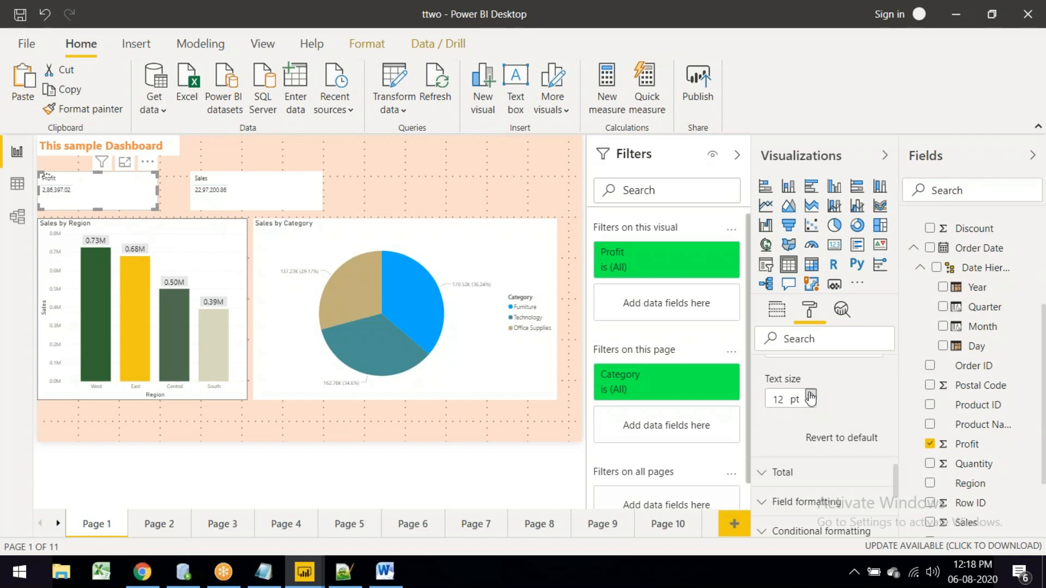
left_click(811, 396)
left_click(810, 396)
left_click(811, 396)
scroll(833, 425, "down", 3)
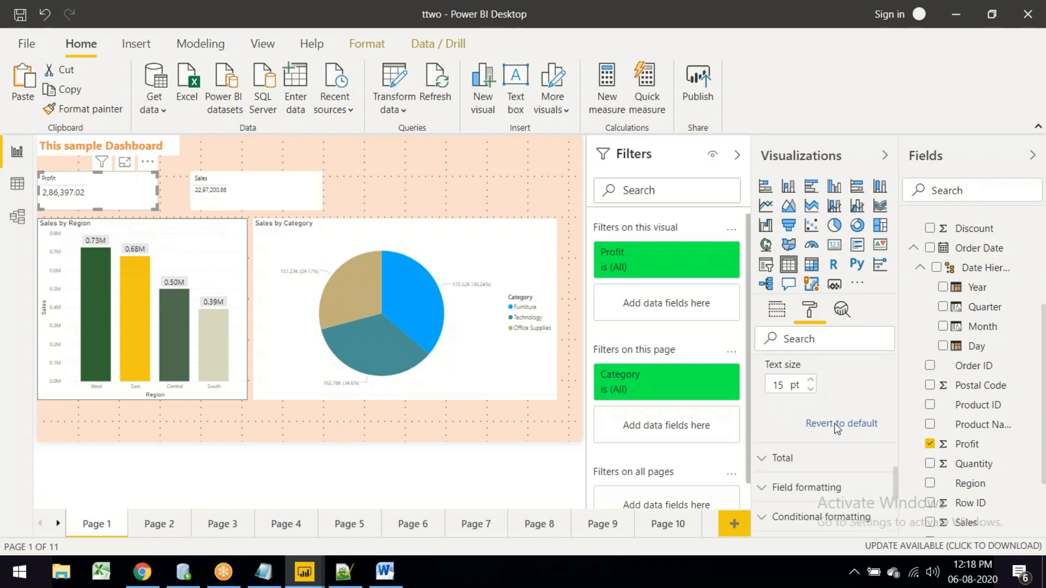
scroll(838, 456, "up", 5)
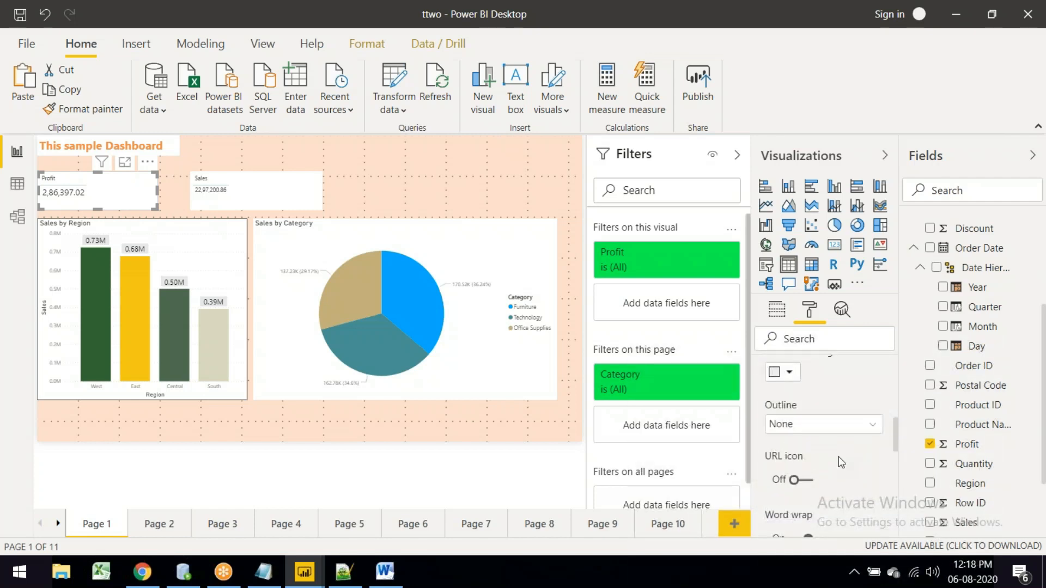
scroll(839, 457, "up", 6)
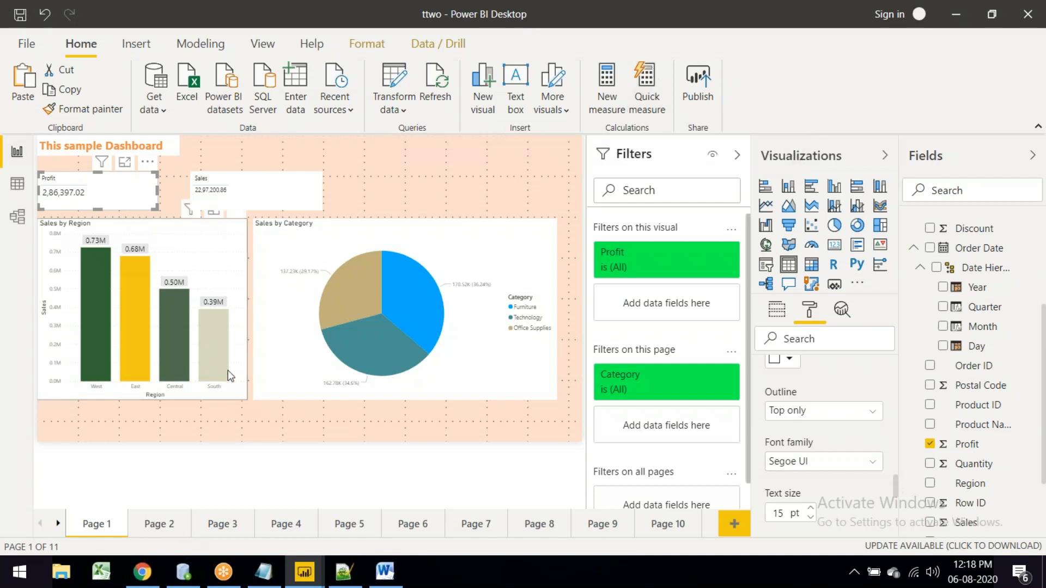
Step: On Page 2, expand the Orders table and inspect the Order Date hierarchy in the Fields pane
left_click(172, 525)
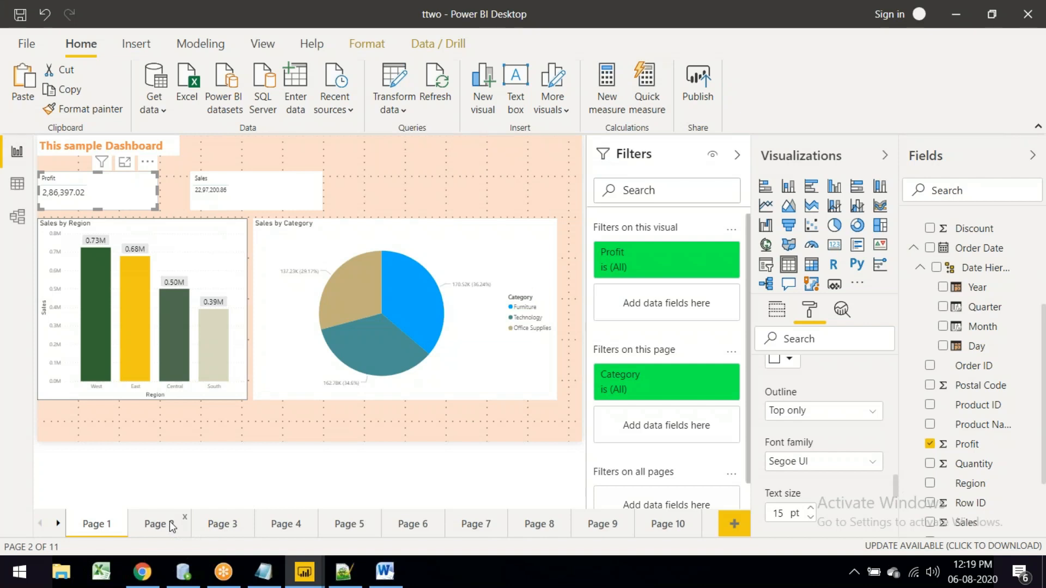
left_click(172, 525)
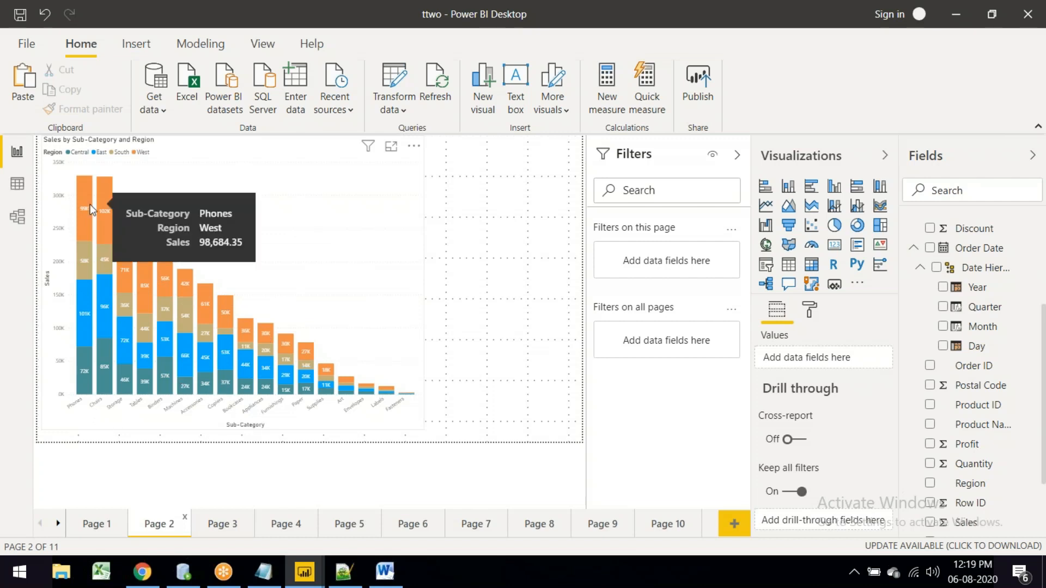
mouse_move(98, 368)
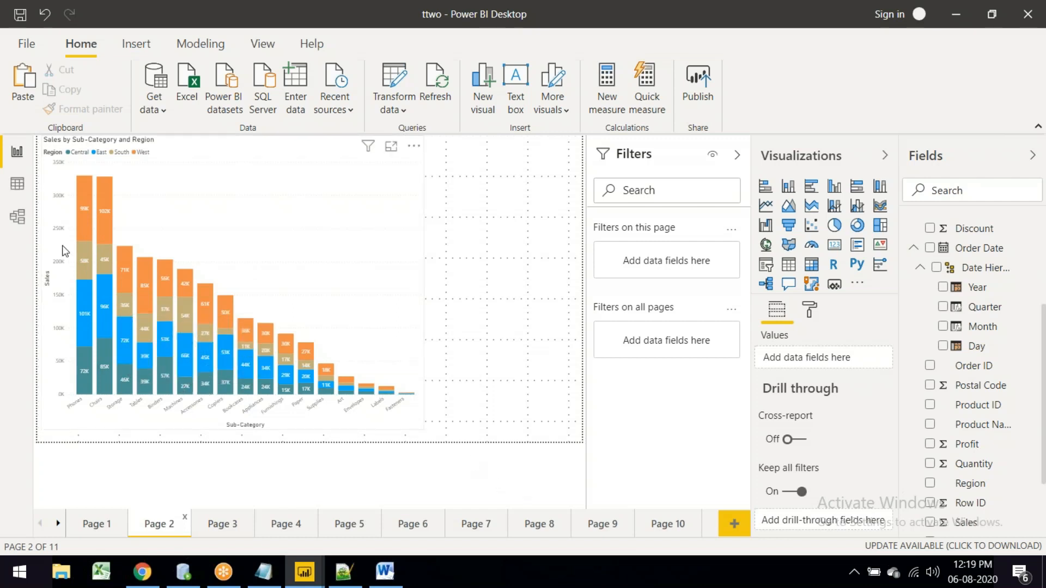
scroll(963, 389, "down", 1)
scroll(961, 395, "down", 2)
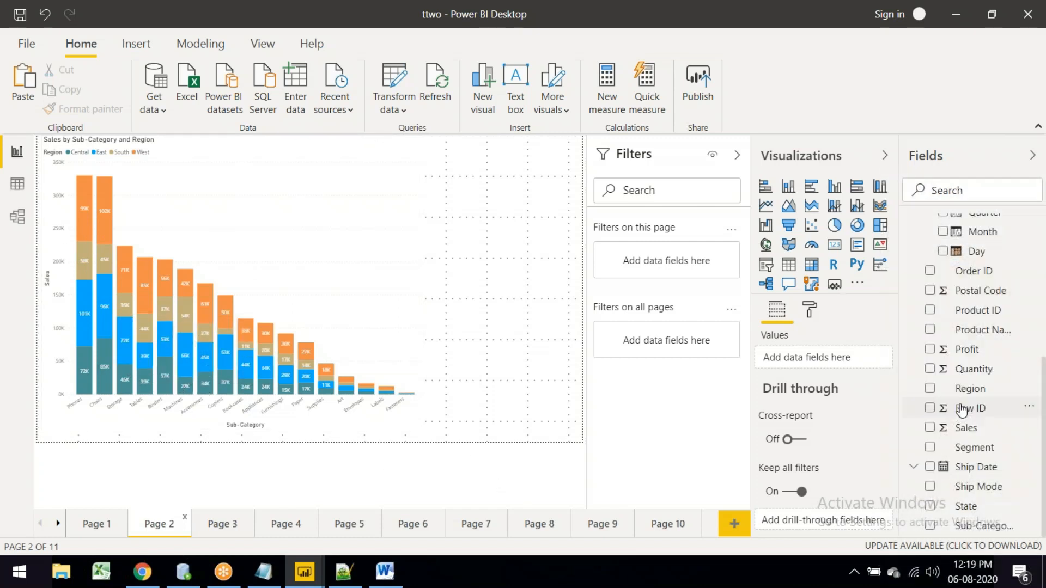
scroll(962, 410, "up", 6)
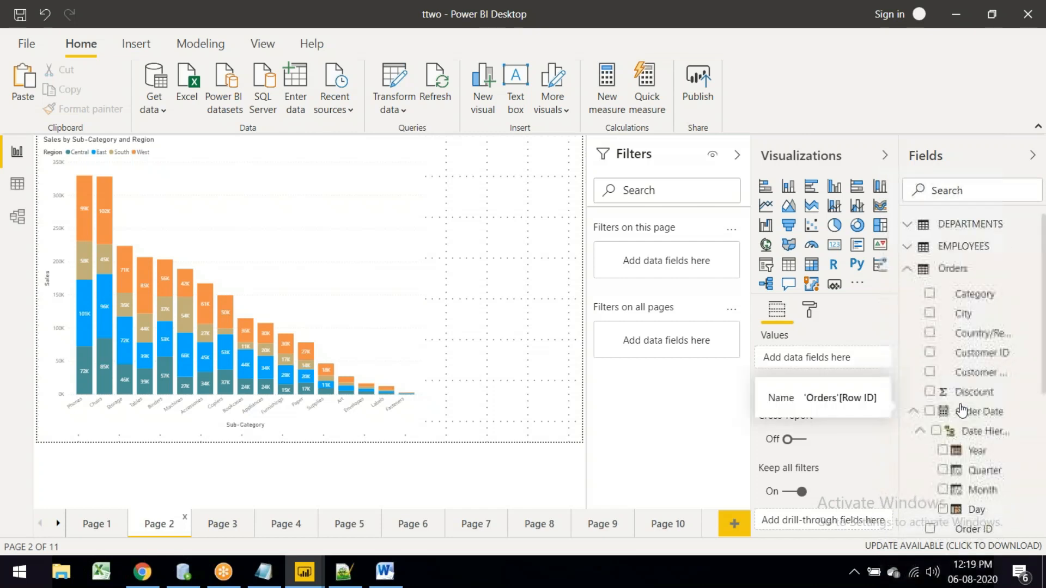
left_click(907, 270)
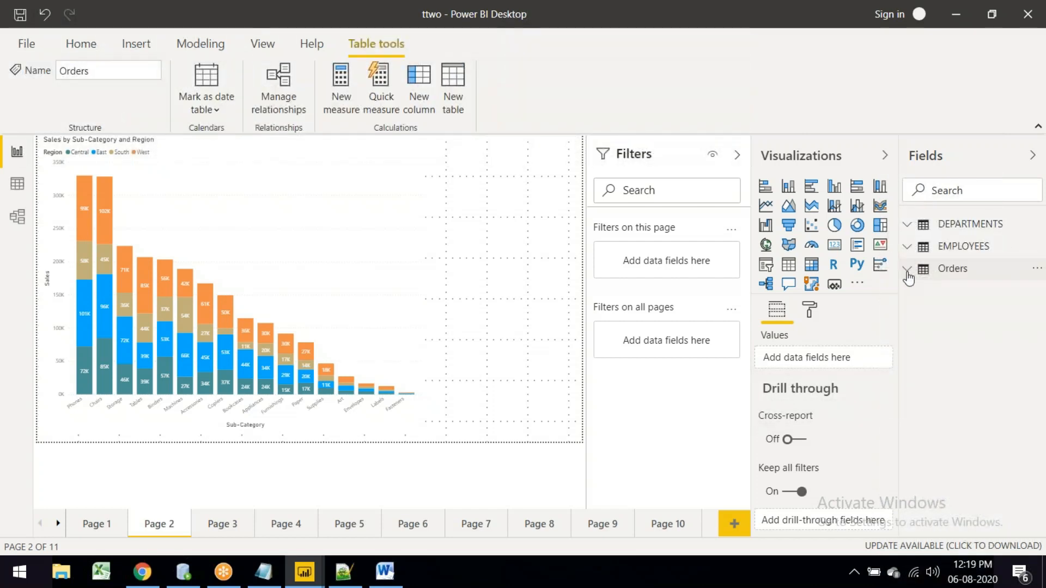
left_click(907, 273)
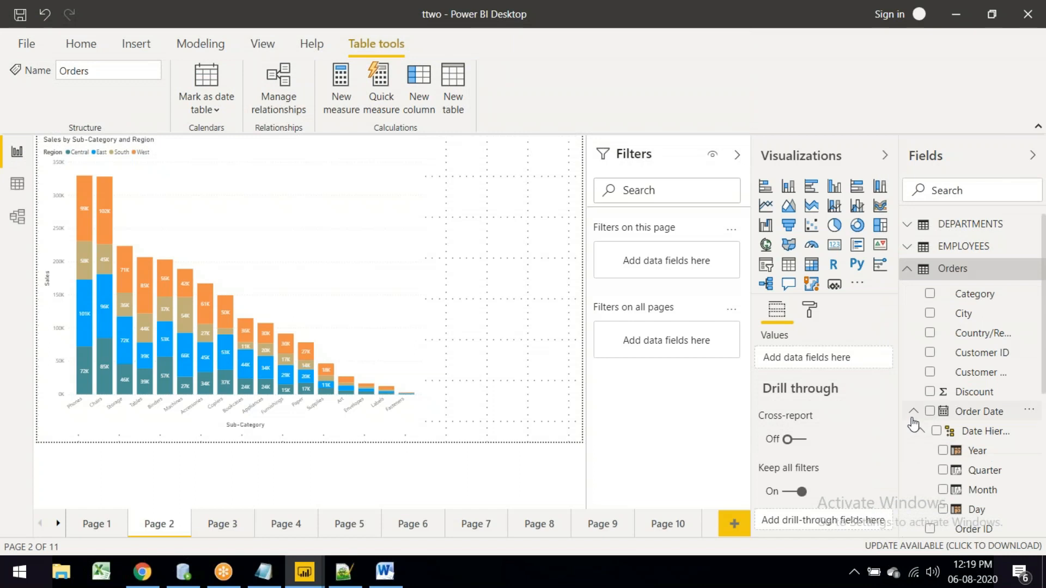
left_click(922, 437)
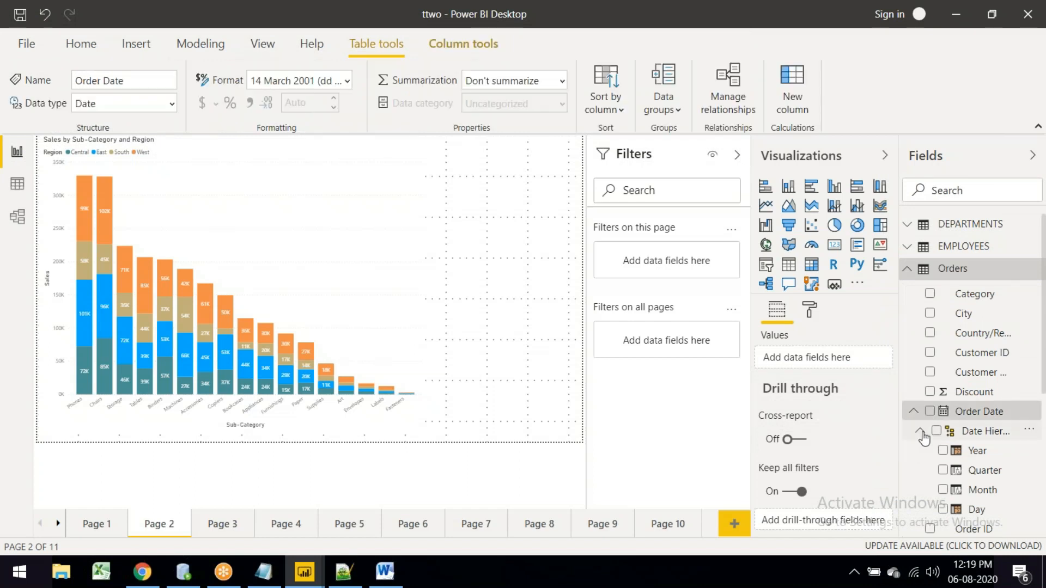
left_click(921, 435)
scroll(937, 431, "down", 3)
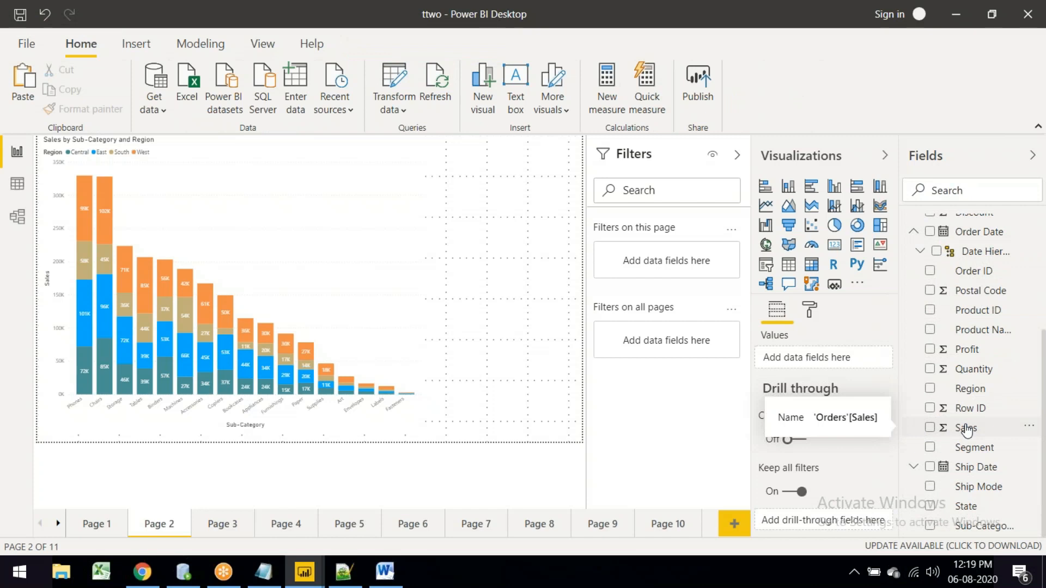
Step: Step through Pages 4, 5, 6, Sales by Sub-Category and Page 8
left_click(283, 524)
left_click(342, 527)
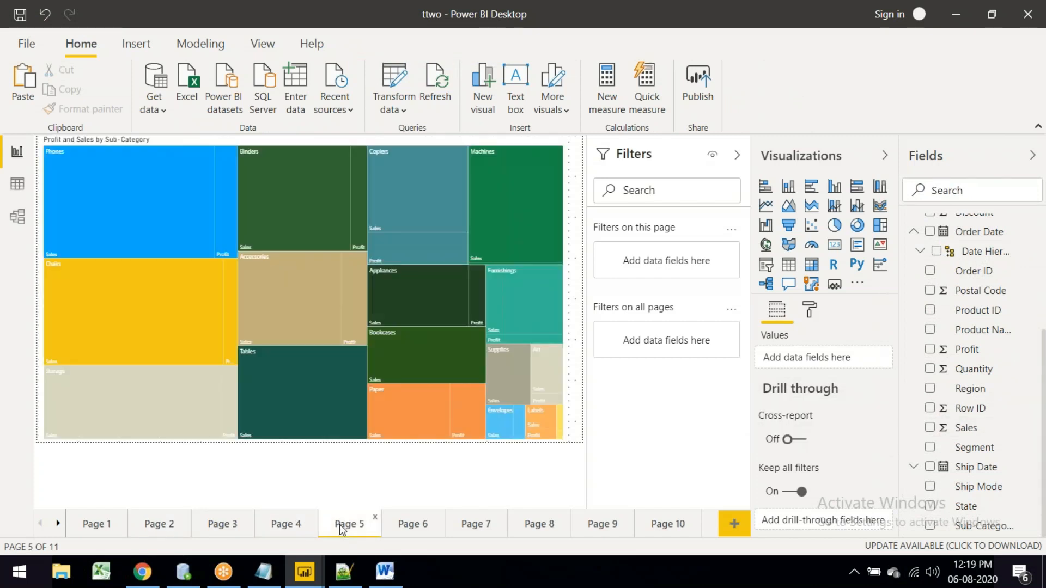
left_click(417, 530)
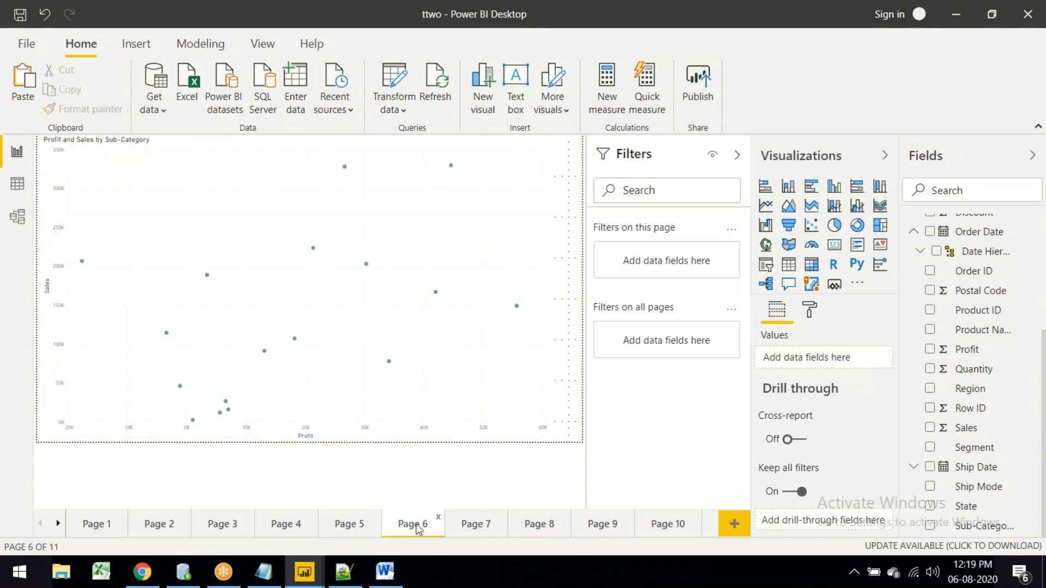
left_click(465, 531)
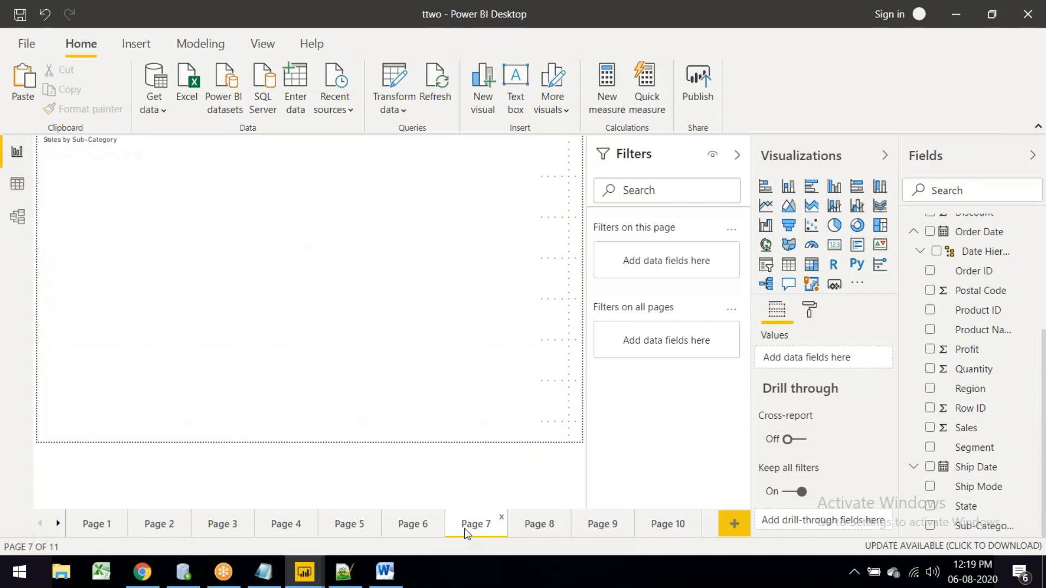
left_click(531, 531)
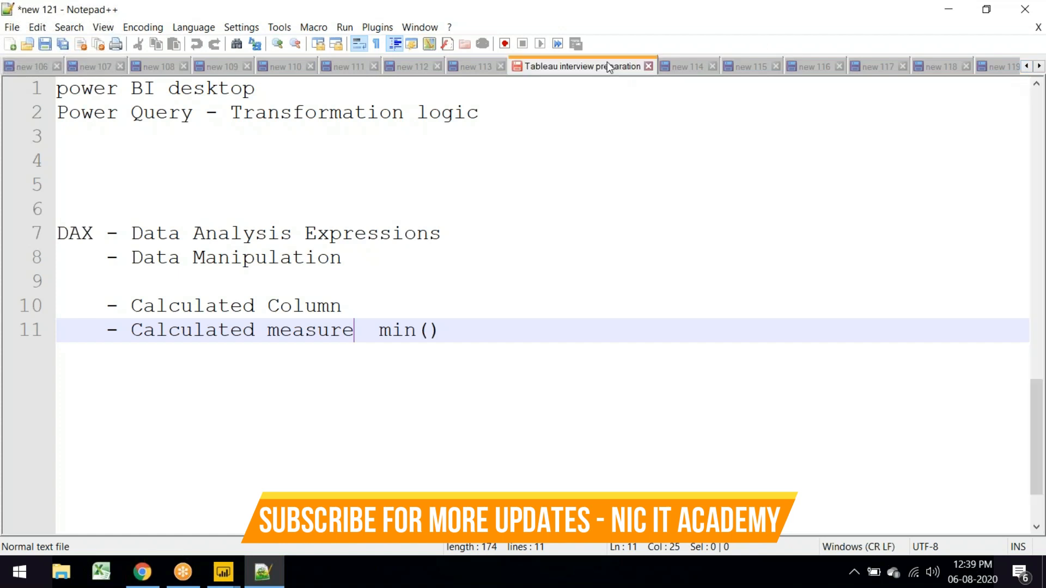
Step: Show the Tableau interview preparation notes scrolled back to line 1
left_click(609, 68)
scroll(349, 218, "up", 5)
scroll(349, 219, "up", 10)
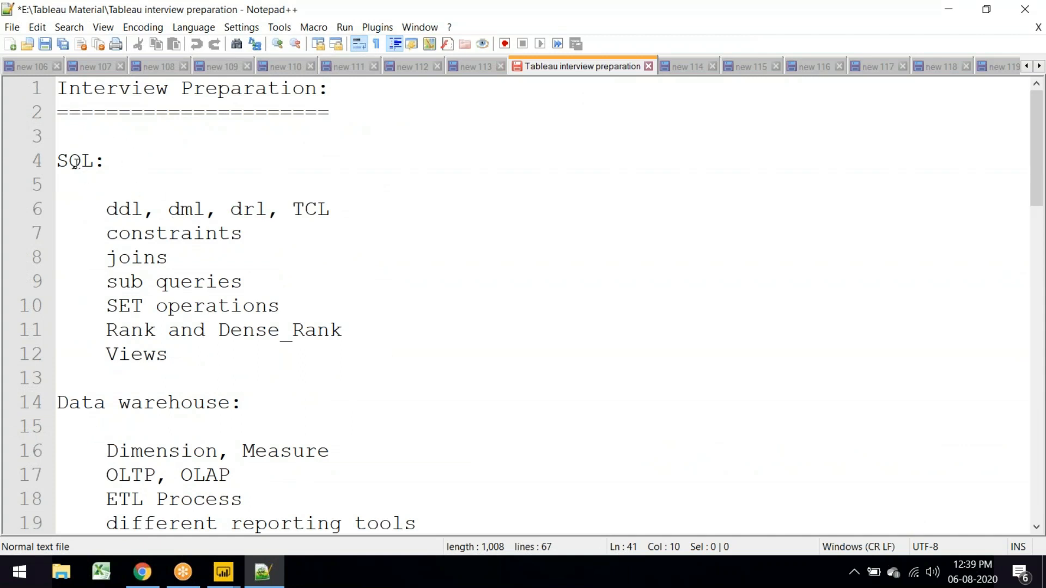
Step: Highlight the SQL topics, then the sub queries, Rank and Dense_Rank, and Views lines
left_click_drag(59, 161, 322, 345)
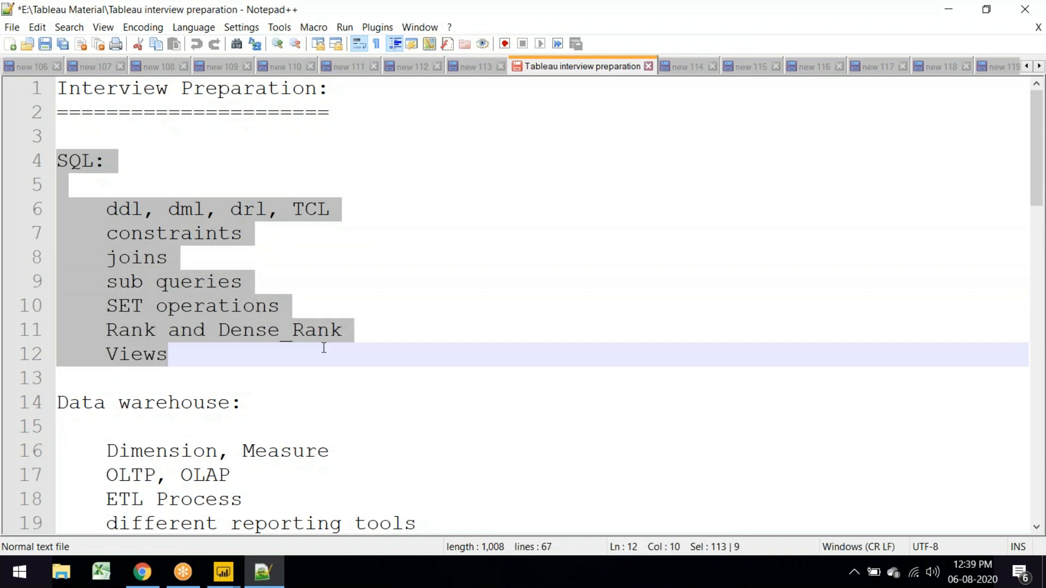
left_click(418, 327)
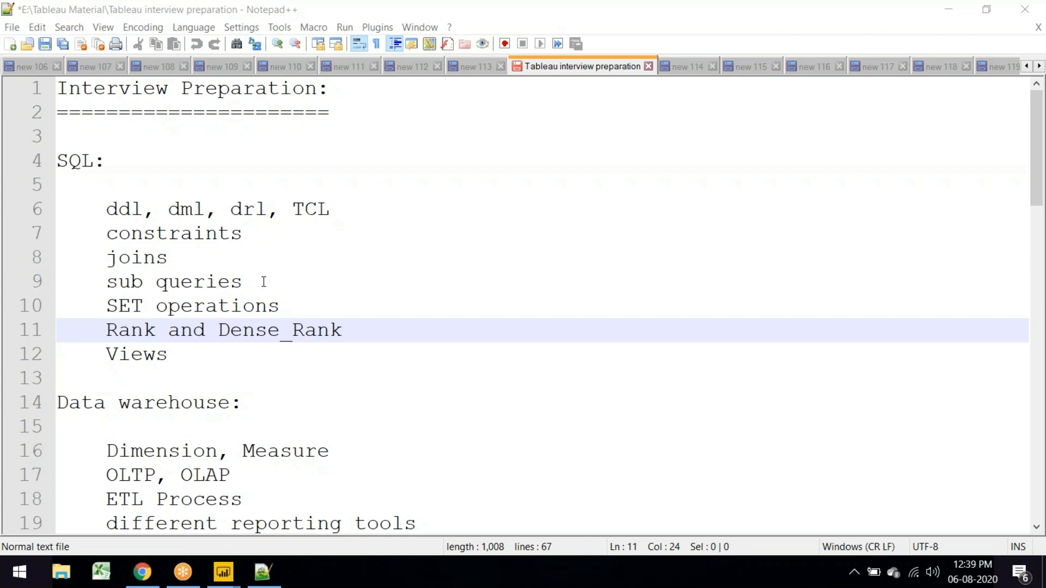
left_click_drag(264, 281, 102, 275)
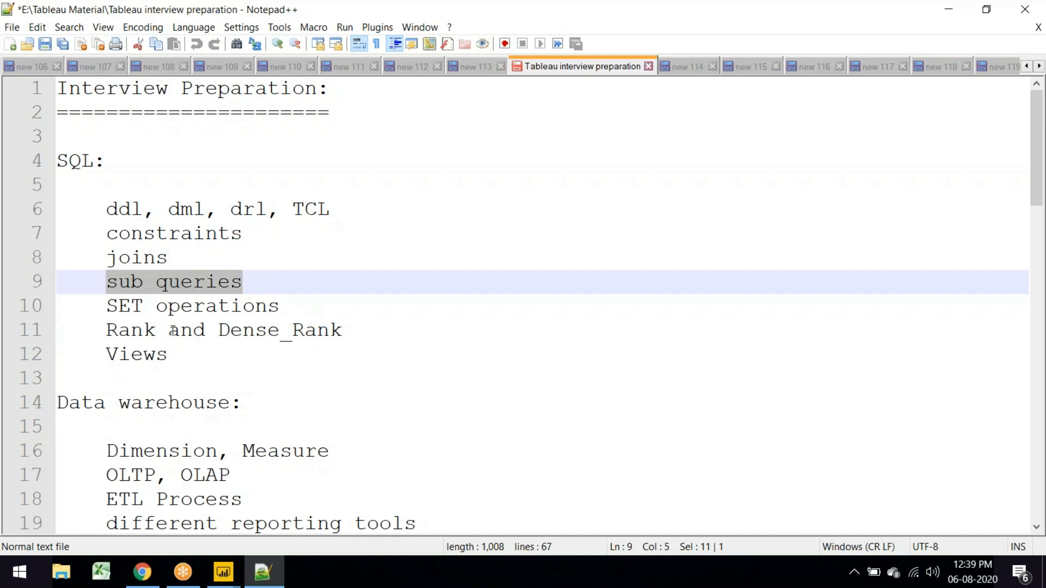
left_click_drag(176, 354, 41, 336)
Step: Highlight the Data warehouse section and the Dimension, Measure topic, dismissing the Power BI update notice
scroll(149, 307, "down", 3)
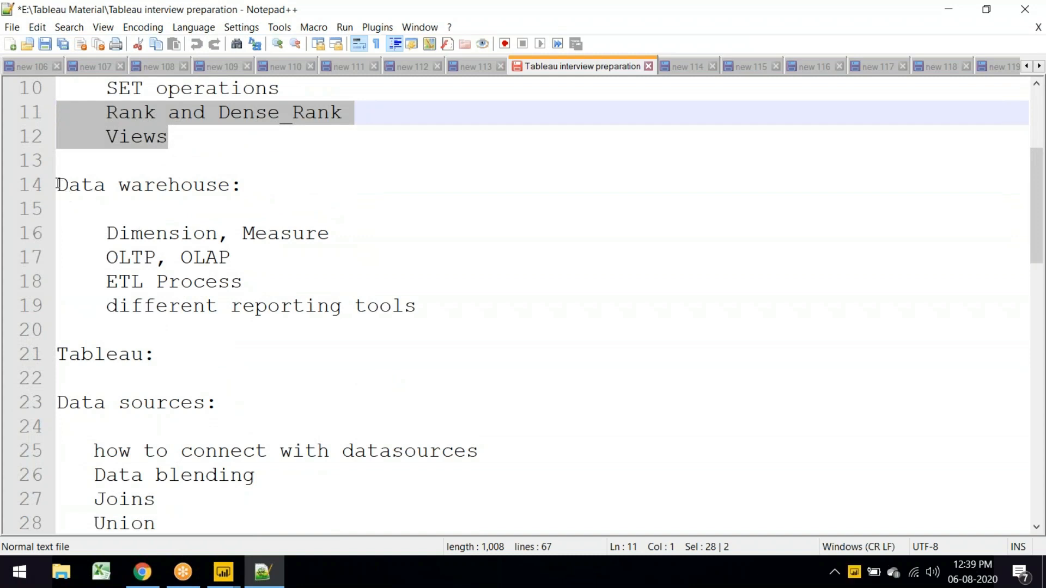
left_click_drag(58, 185, 66, 185)
left_click_drag(180, 253, 453, 301)
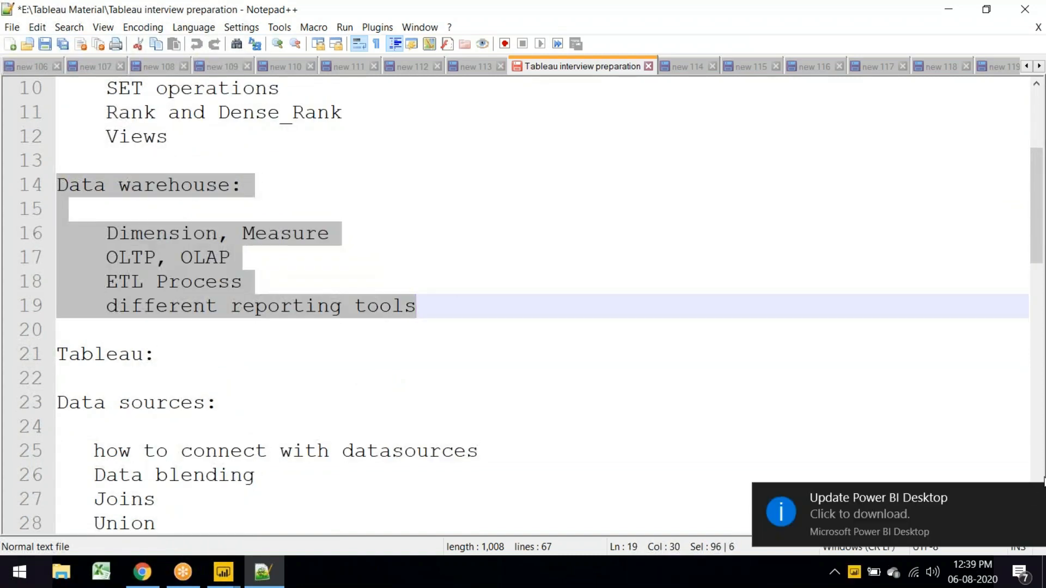
left_click(1033, 497)
left_click(333, 257)
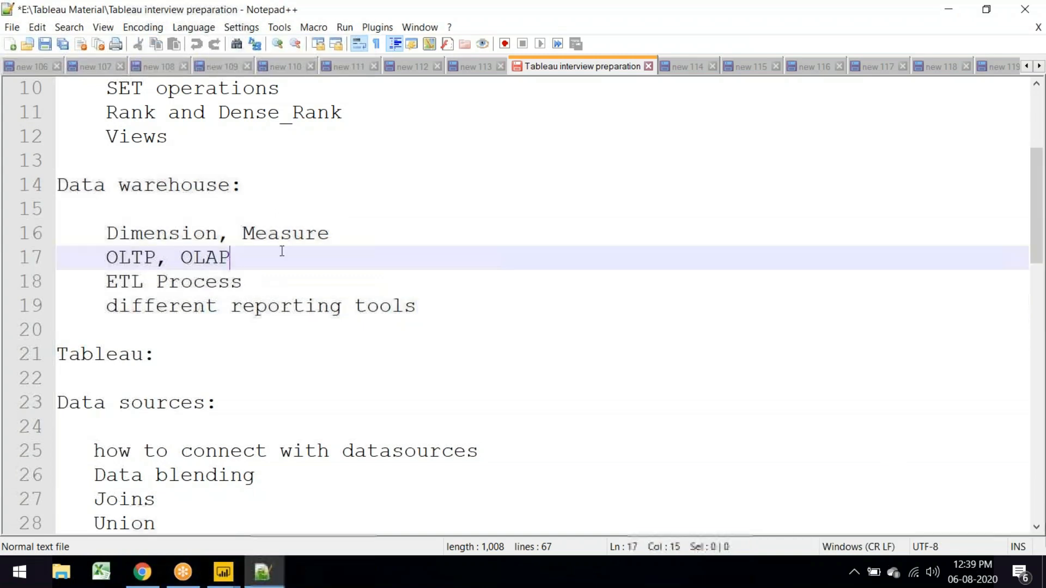
left_click_drag(331, 234, 82, 233)
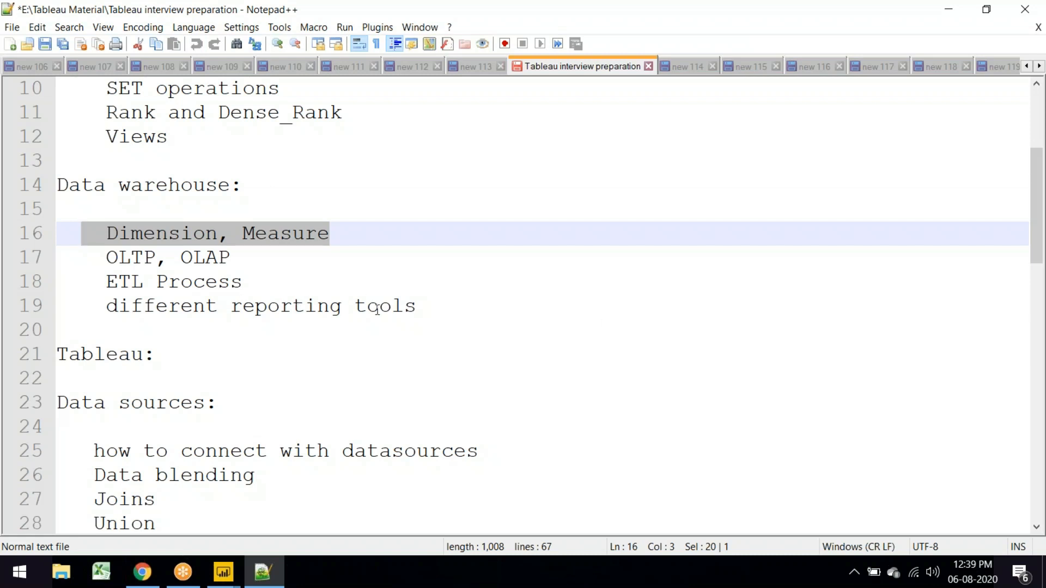
Step: Scroll to the Sheets list and highlight Order of filter and the Tableau workbook file format line
scroll(169, 352, "down", 1)
scroll(169, 352, "down", 2)
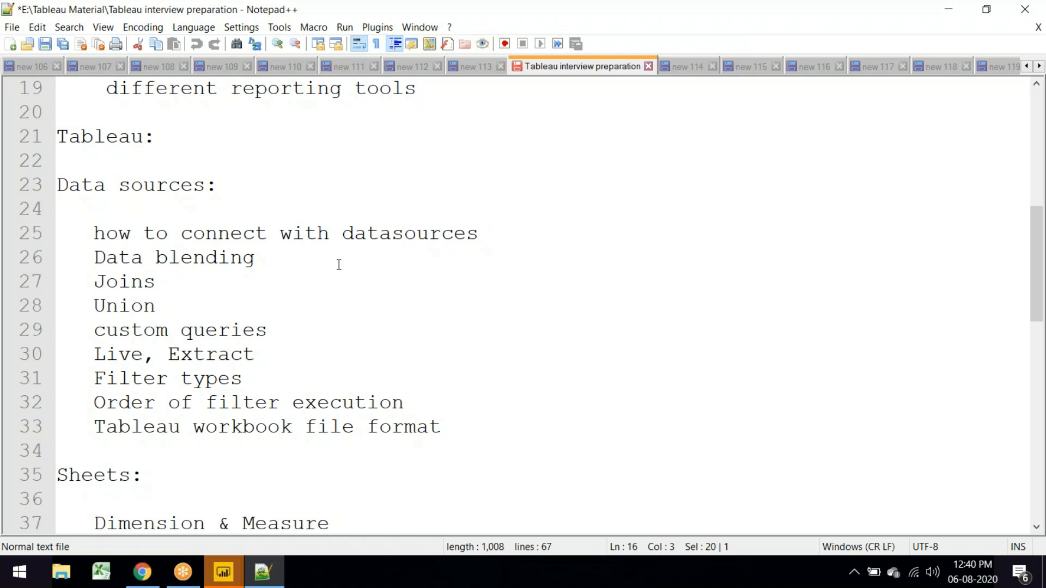
scroll(96, 338, "down", 1)
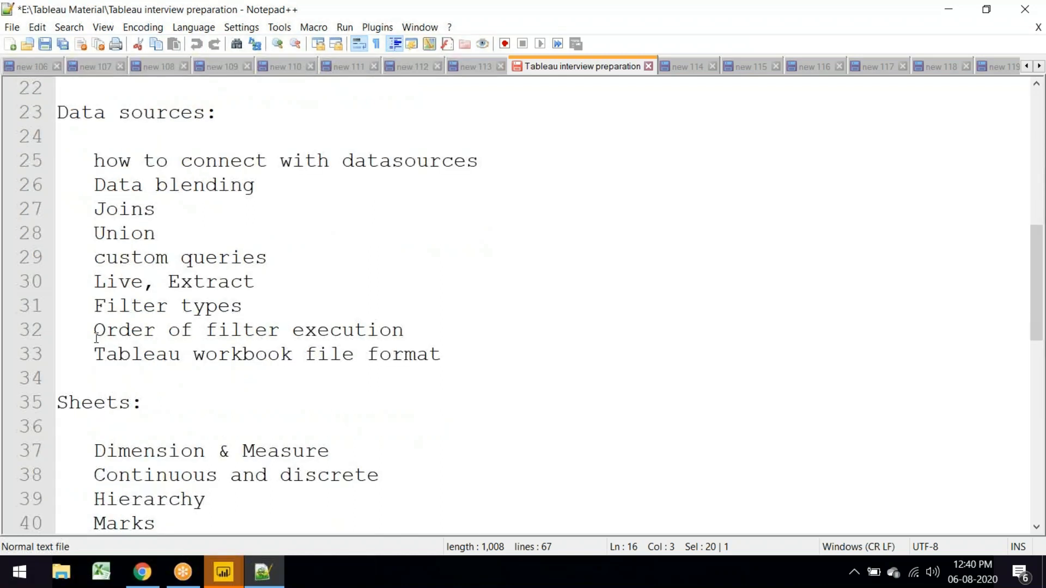
left_click_drag(97, 338, 280, 331)
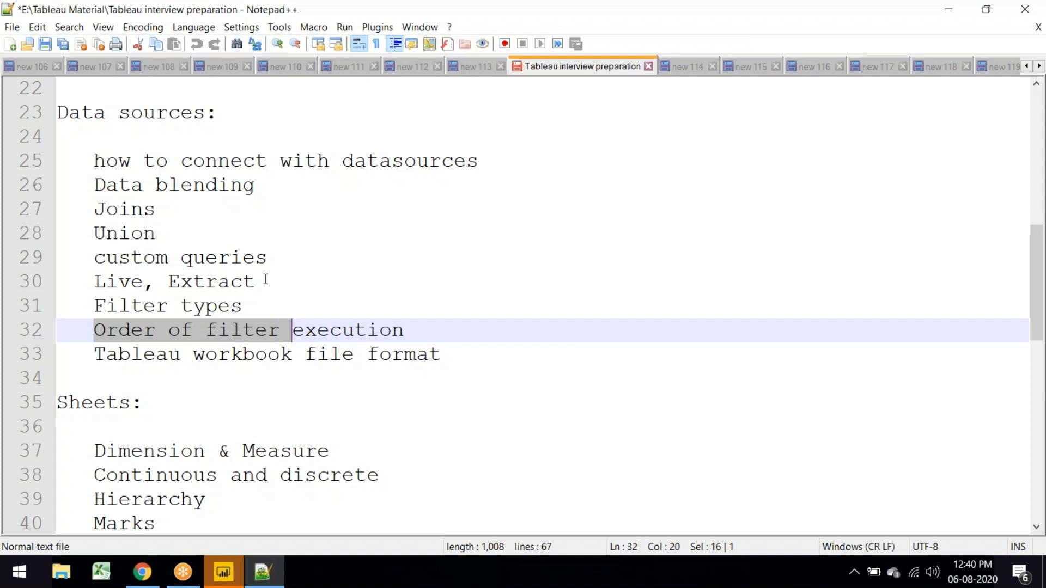
key("Down")
key("End")
key("shift+Home")
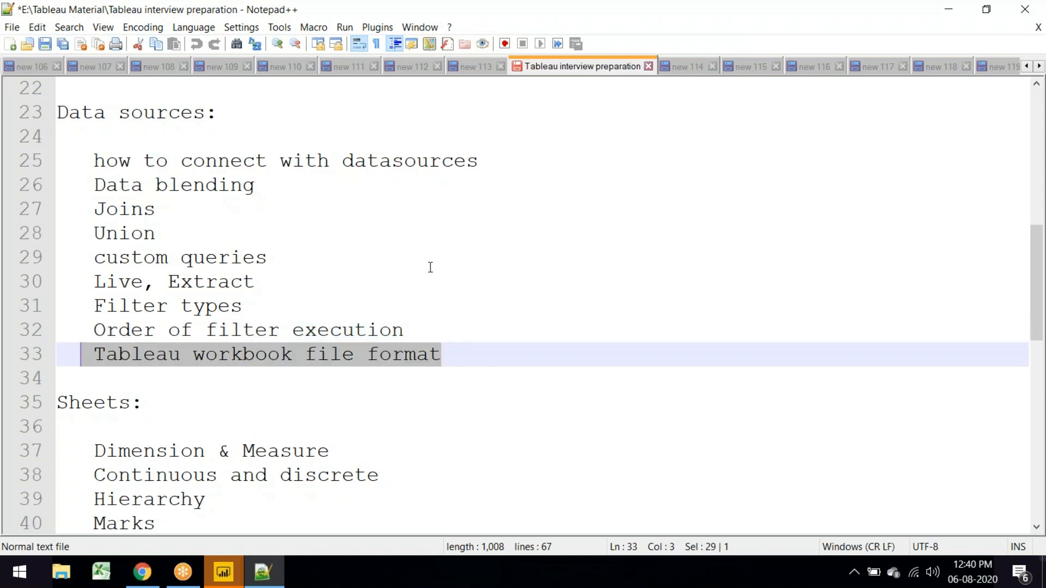
scroll(431, 267, "down", 5)
scroll(100, 151, "up", 1)
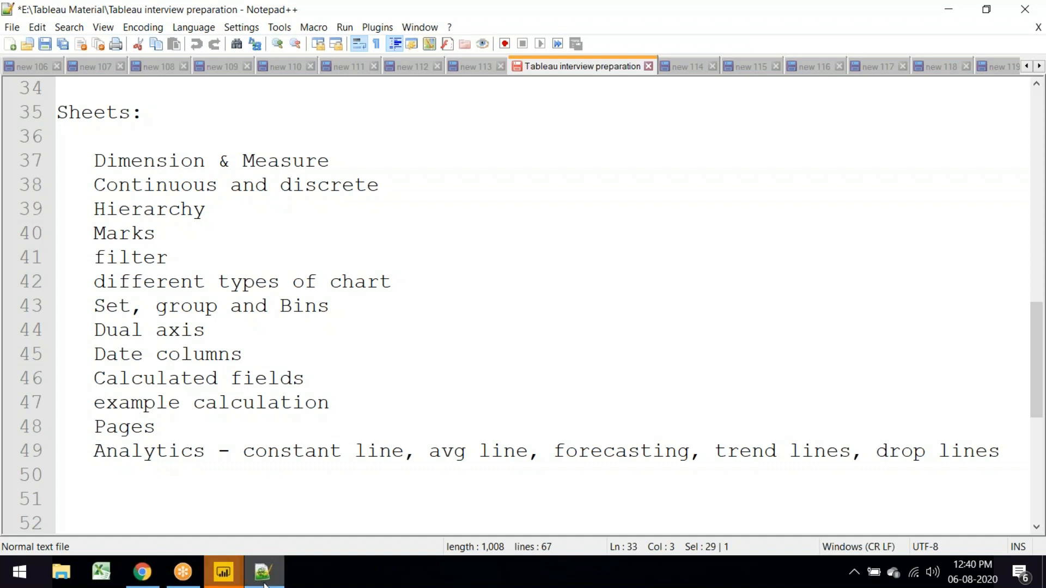
mouse_move(224, 571)
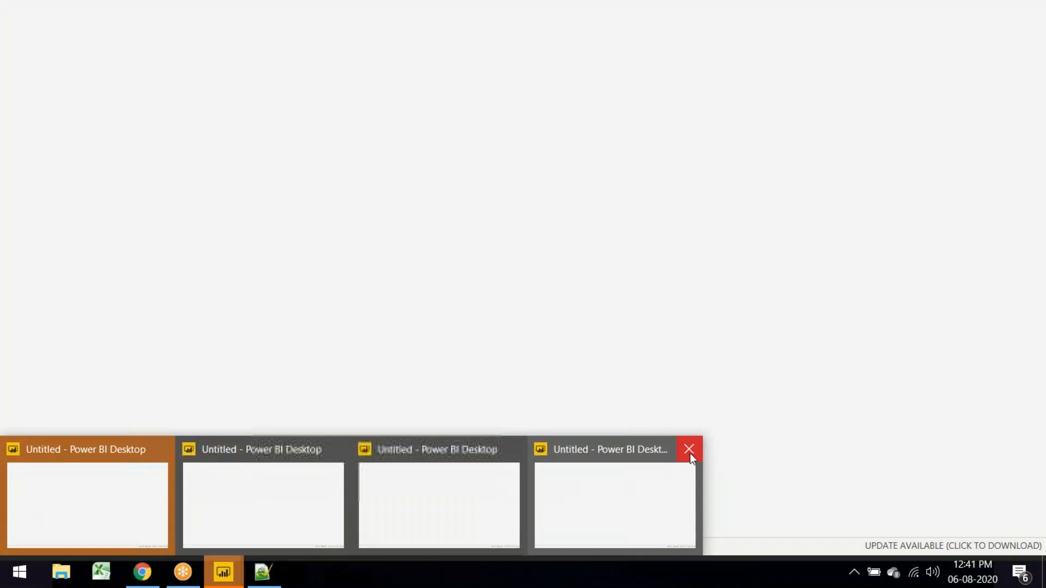
Step: Close the duplicate blank Power BI windows and start-up dialogs, then return to Notepad++
left_click(670, 453)
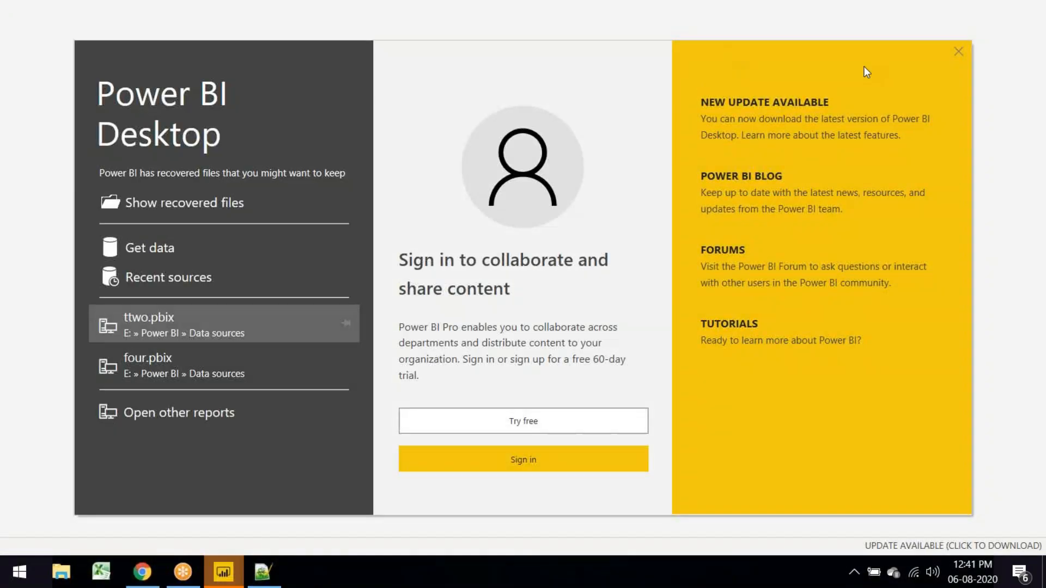
left_click(959, 52)
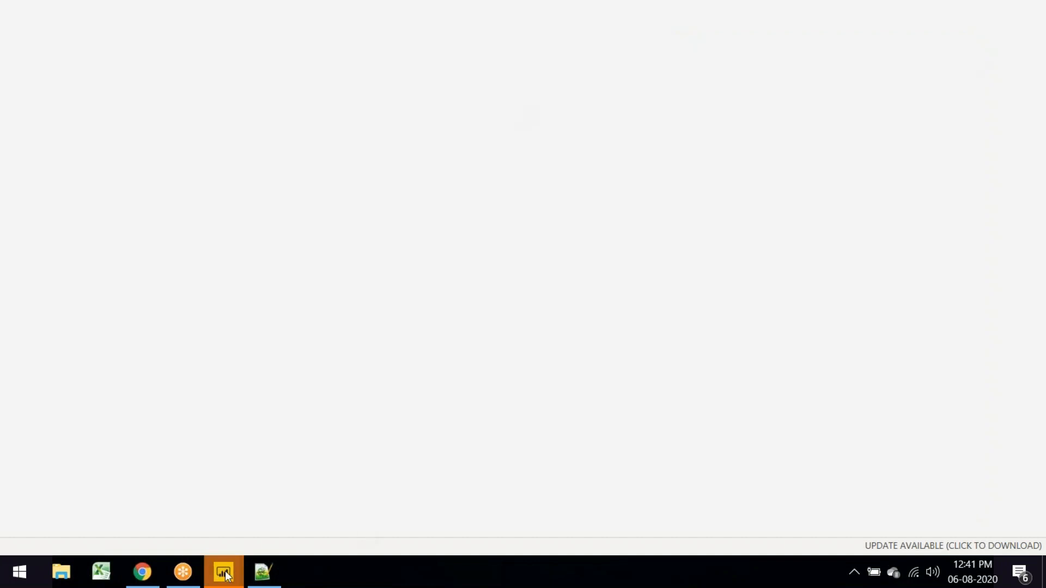
mouse_move(225, 575)
left_click(522, 445)
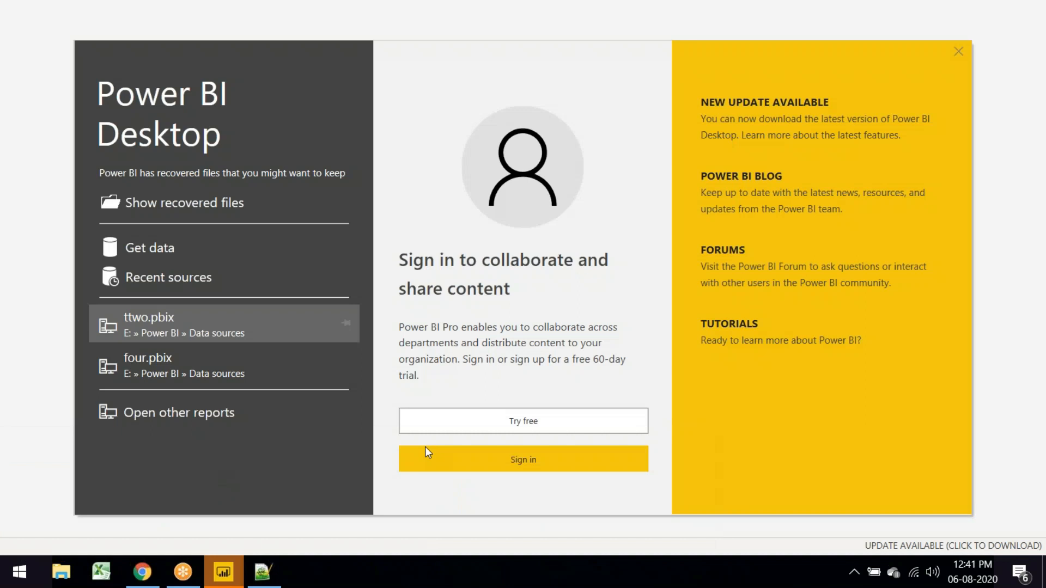
left_click(960, 49)
mouse_move(224, 572)
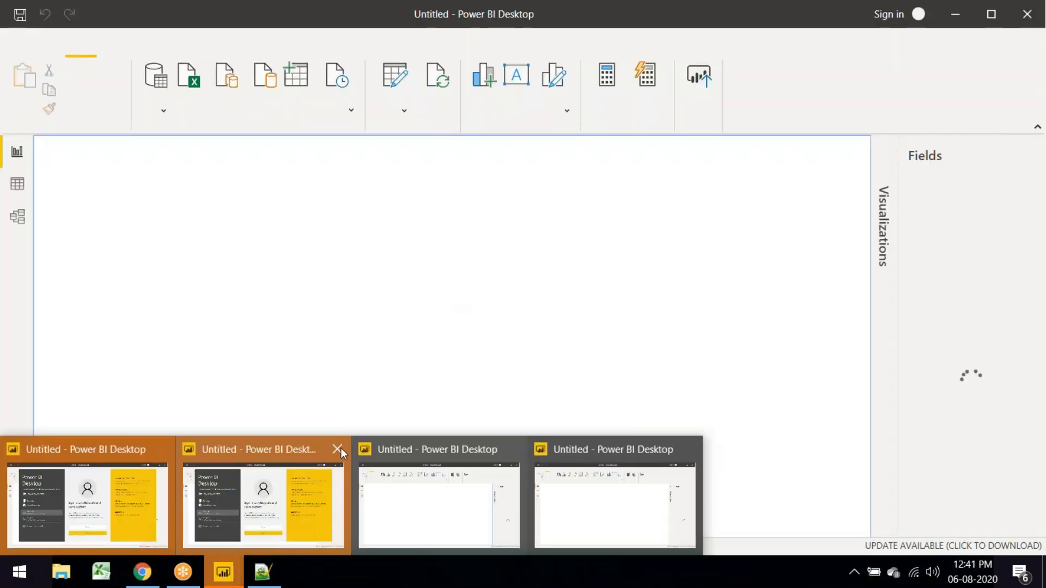
left_click(341, 448)
left_click(960, 53)
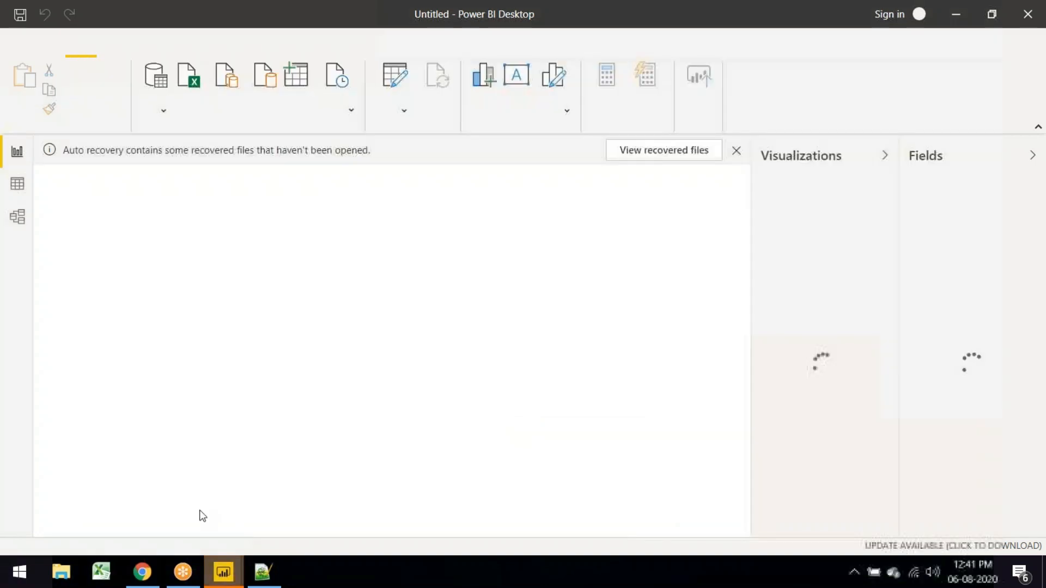
key("alt+Tab")
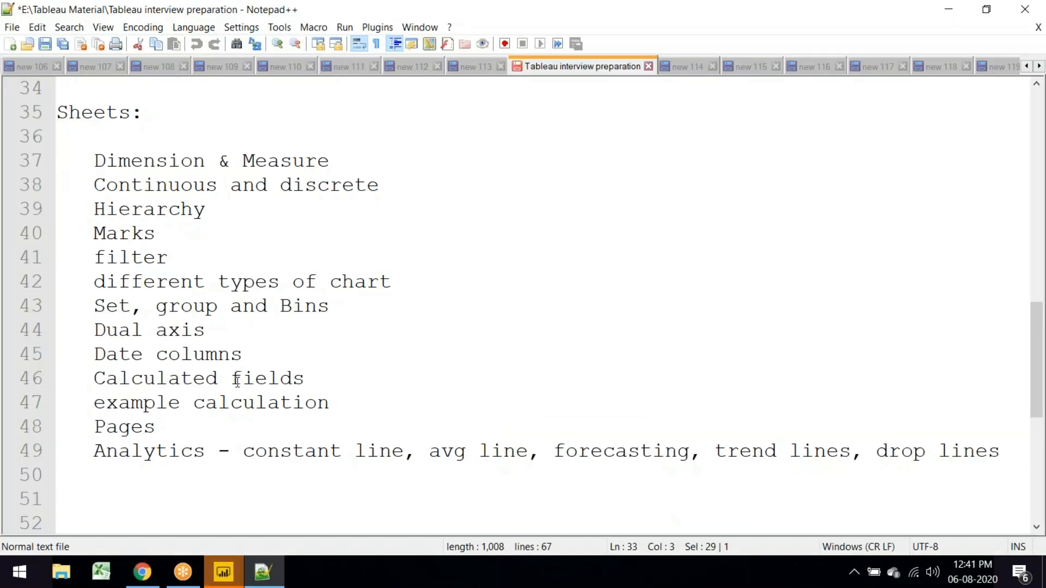
double_click(243, 378)
left_click_drag(242, 378, 94, 378)
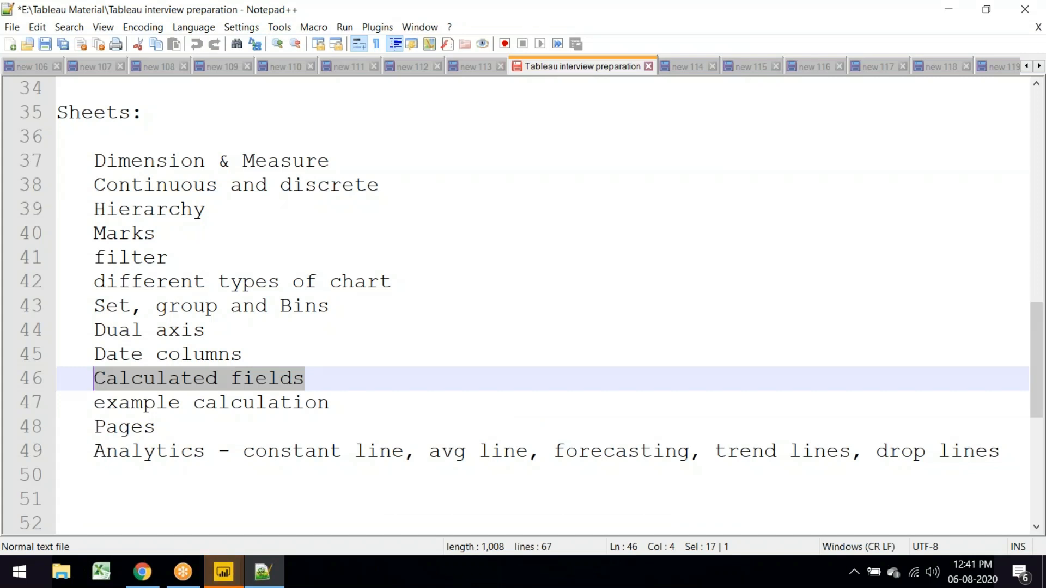
scroll(140, 406, "down", 2)
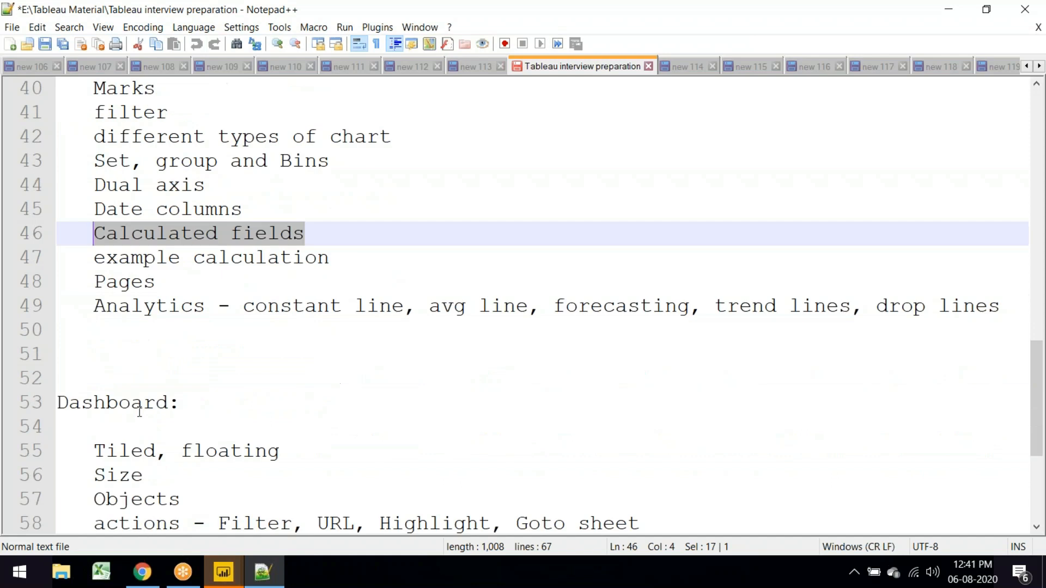
left_click_drag(94, 305, 243, 306)
left_click_drag(416, 300, 1024, 308)
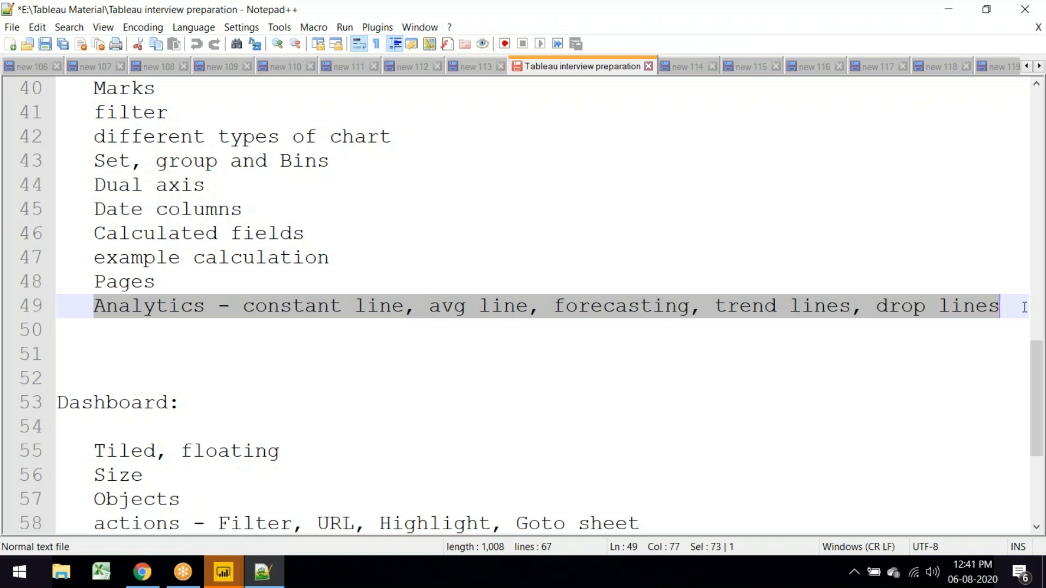
scroll(398, 297, "down", 3)
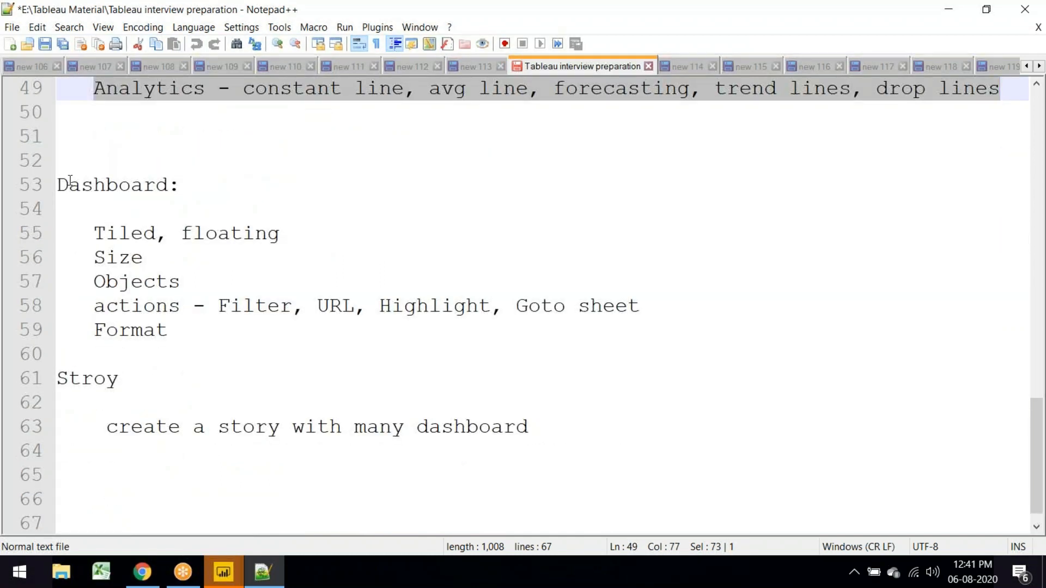
left_click_drag(64, 184, 169, 306)
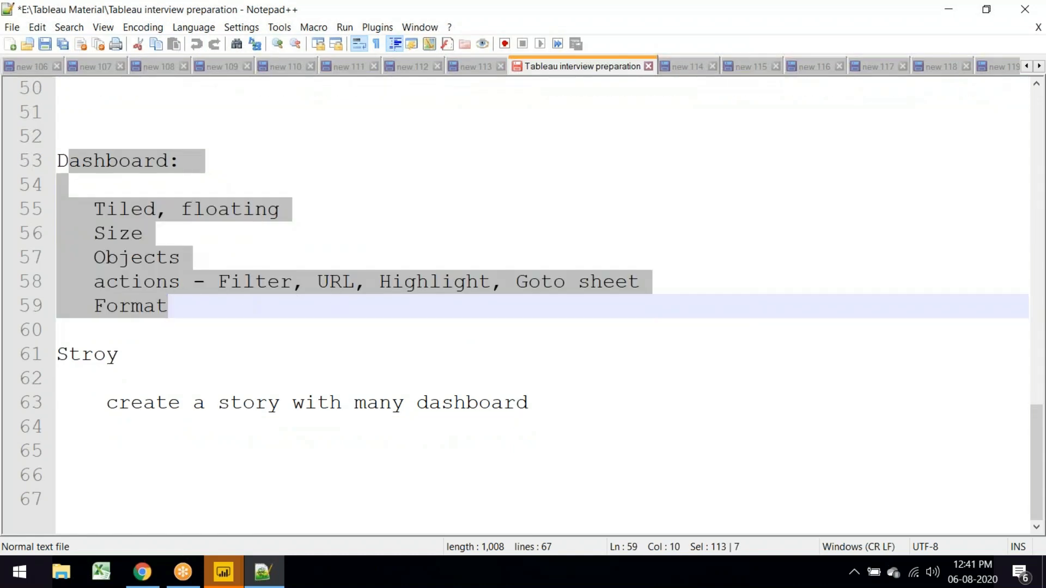
left_click(565, 302)
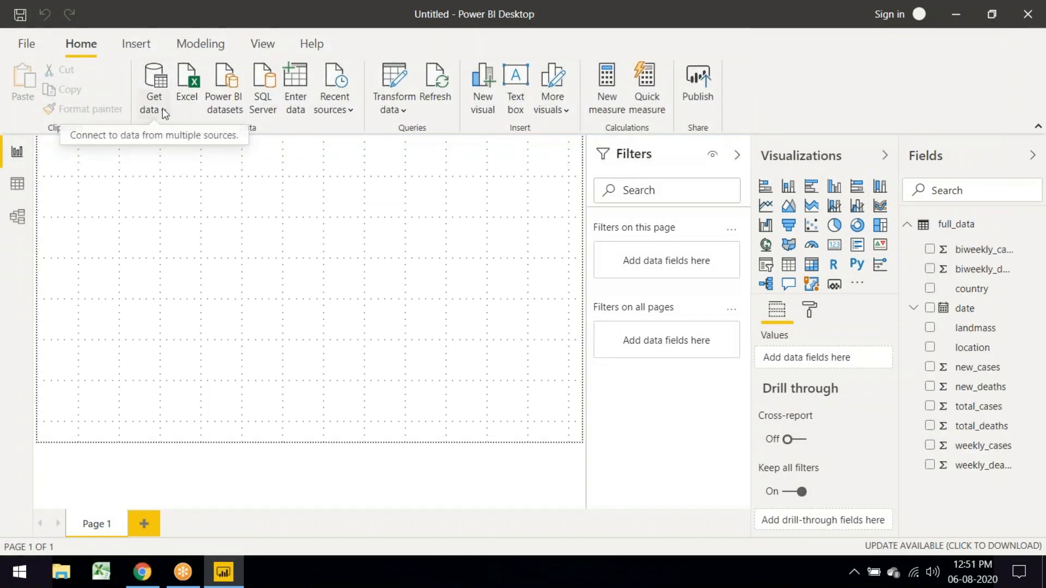
Step: Import Orders.csv through Get data > Text/CSV and load it into the report
left_click(163, 110)
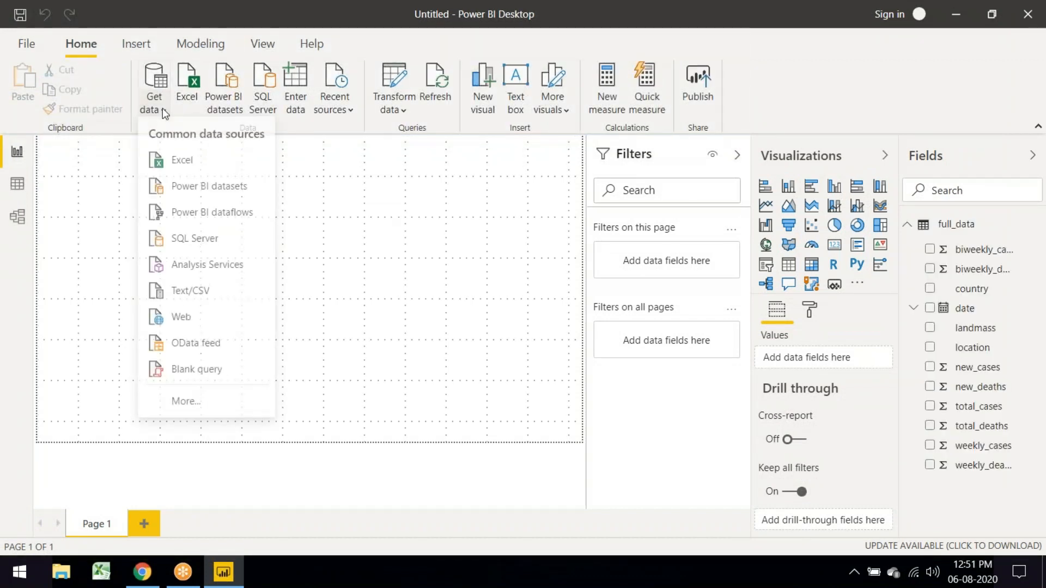
left_click(201, 294)
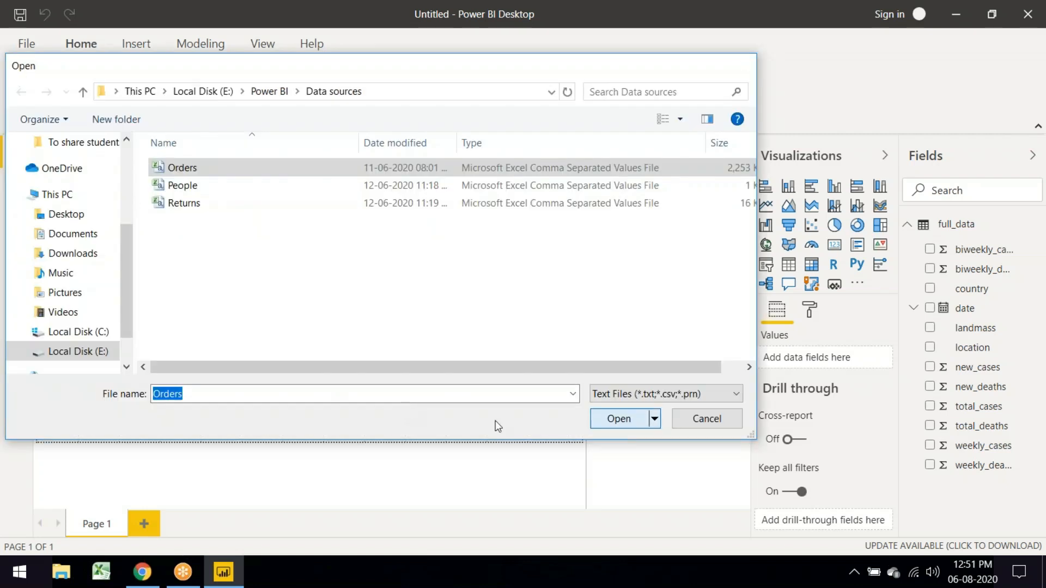
key("Return")
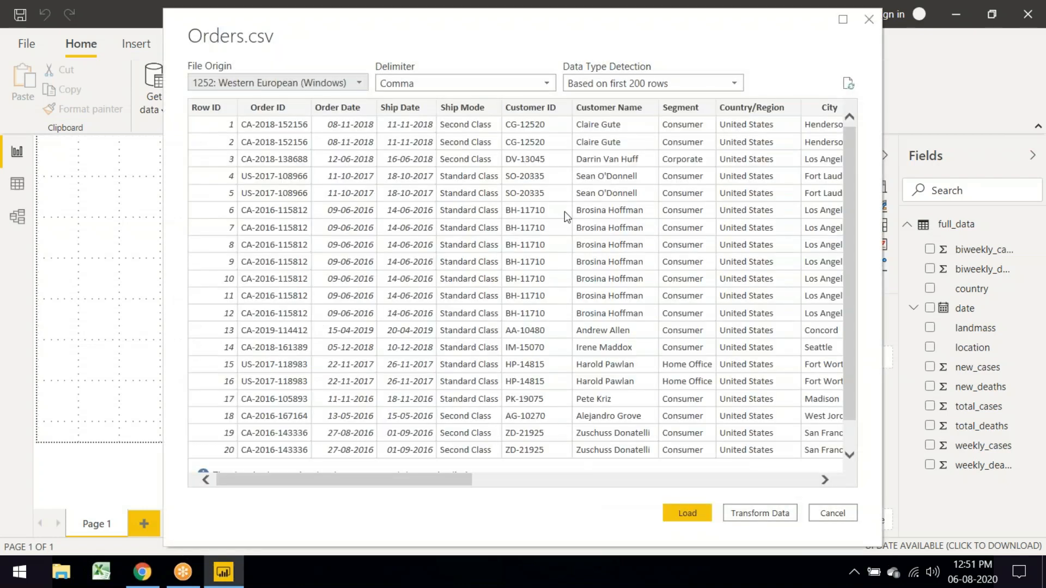
left_click(692, 518)
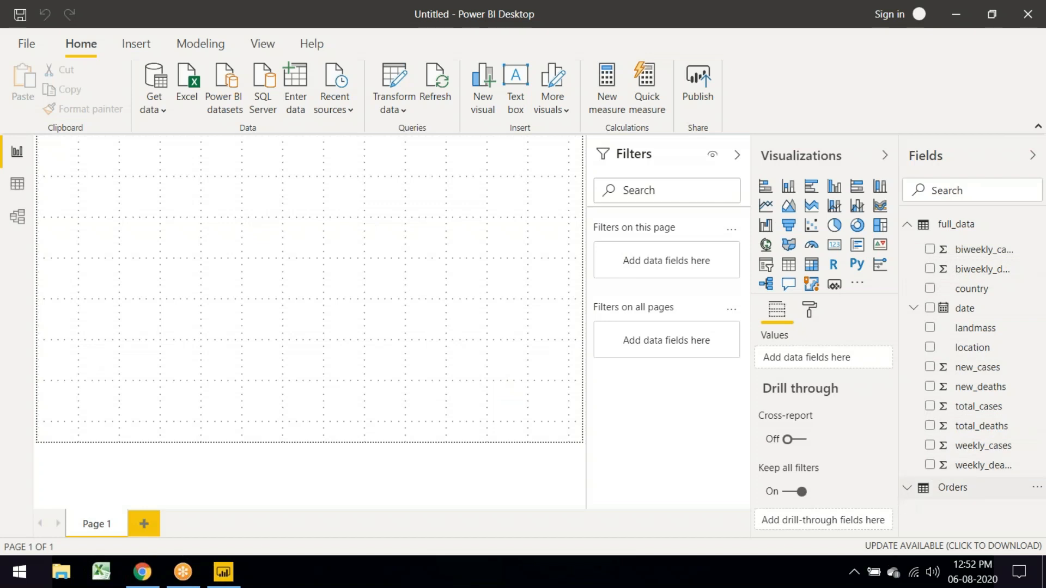
Step: Expand the Orders table and add an enlarged line chart to Page 1
left_click(909, 226)
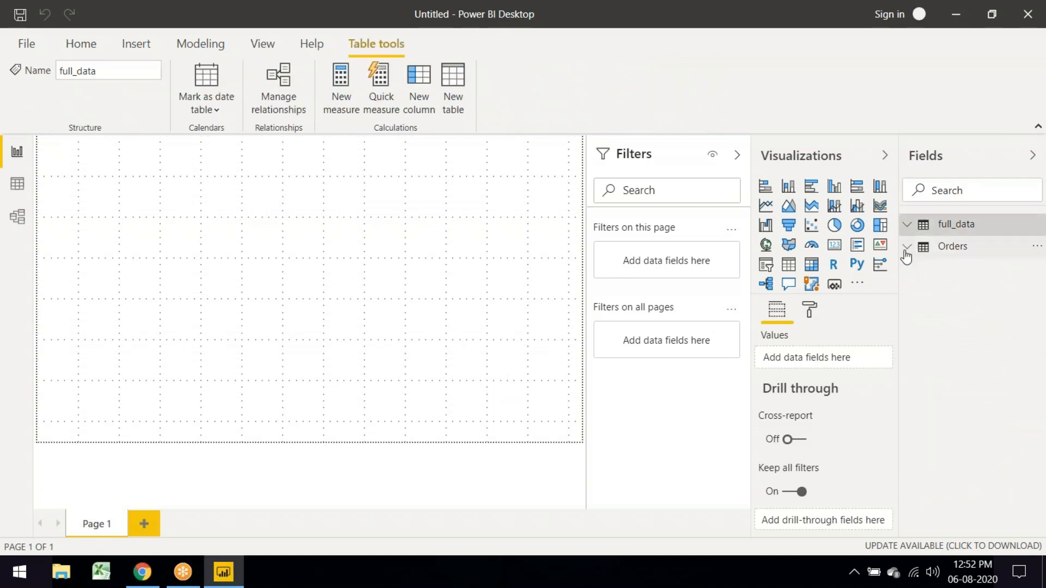
left_click(907, 252)
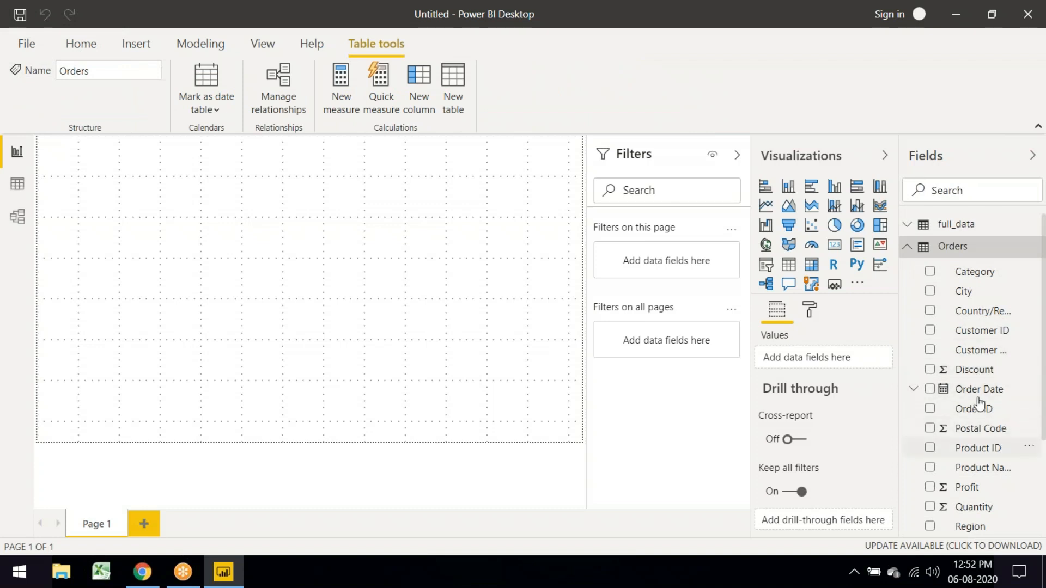
scroll(994, 391, "down", 3)
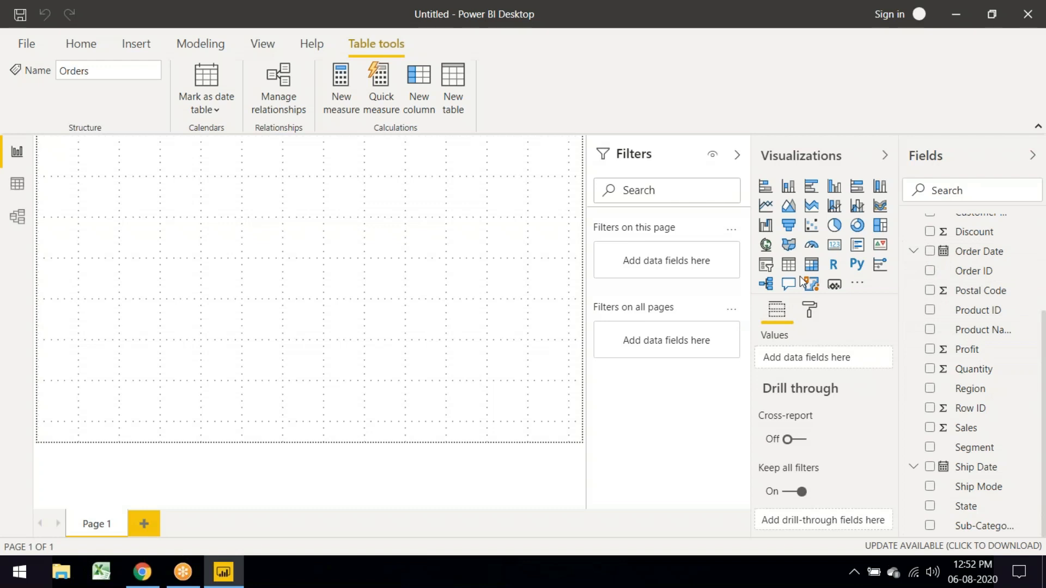
left_click(767, 212)
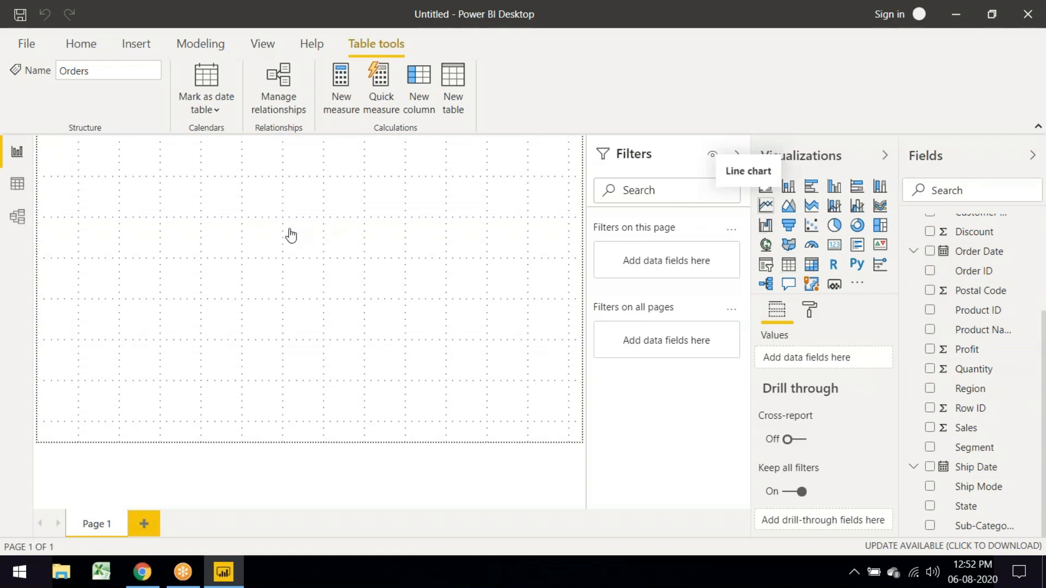
left_click_drag(157, 251, 508, 412)
left_click_drag(45, 414, 238, 383)
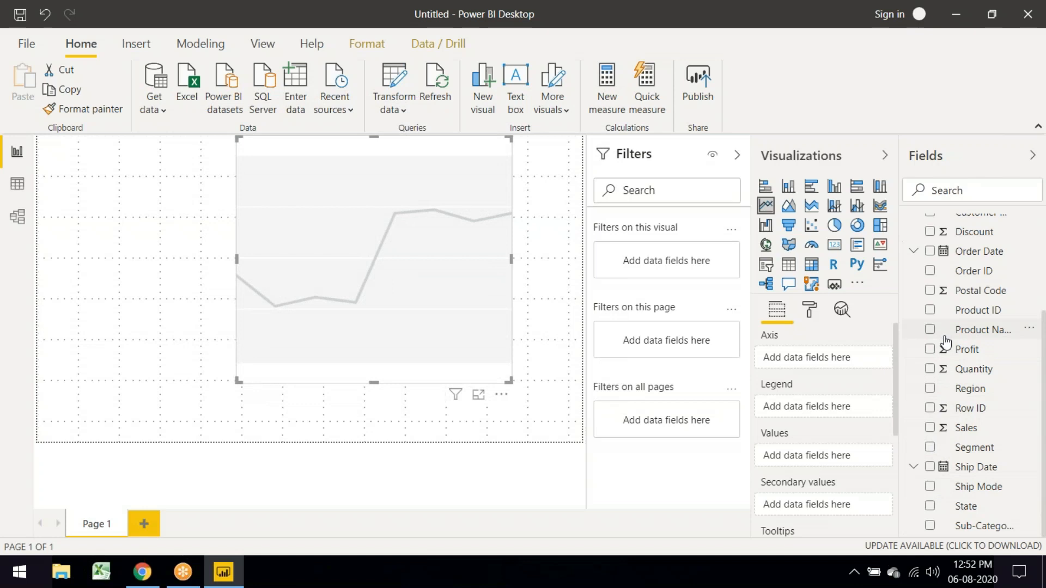
Step: Plot Sales over plain Order Date instead of the date hierarchy, and widen the chart
scroll(946, 342, "up", 3)
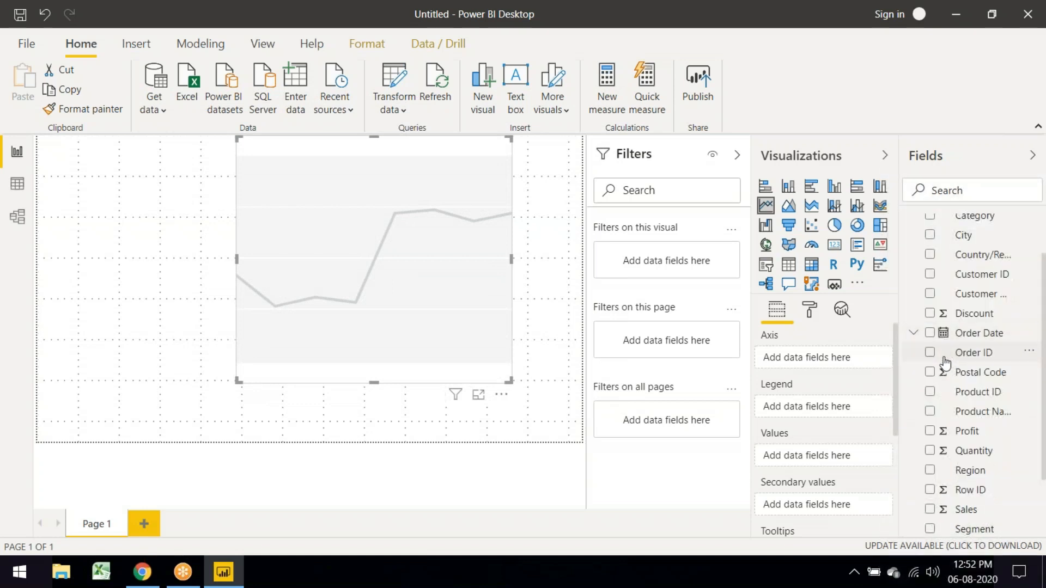
left_click(930, 333)
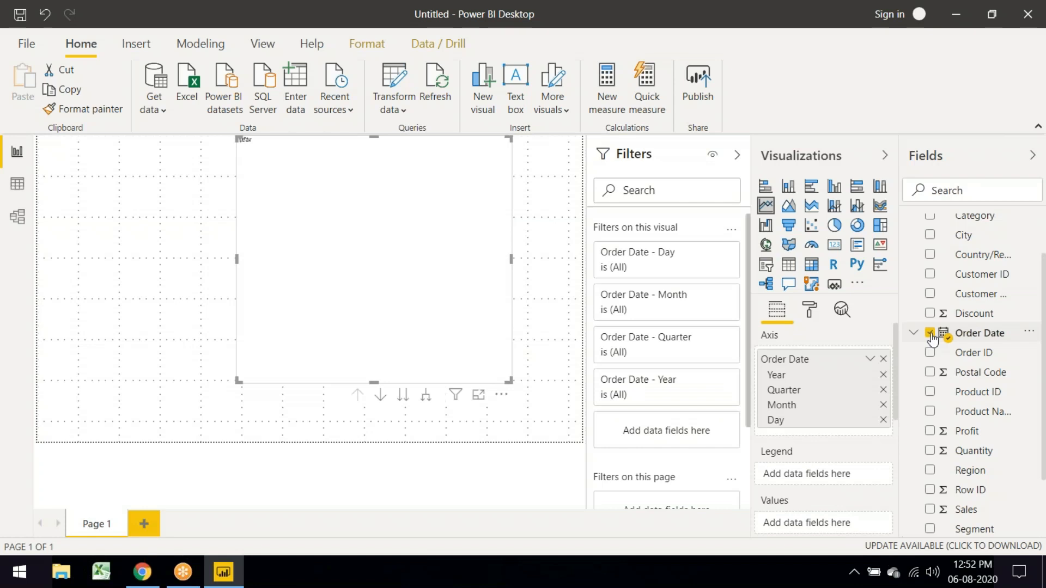
left_click(930, 509)
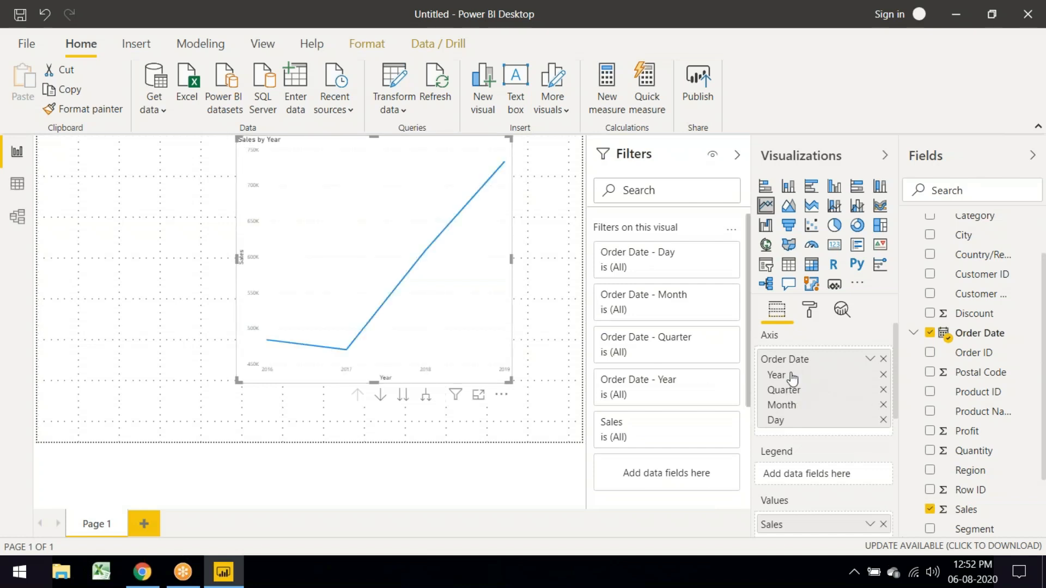
scroll(783, 403, "down", 3)
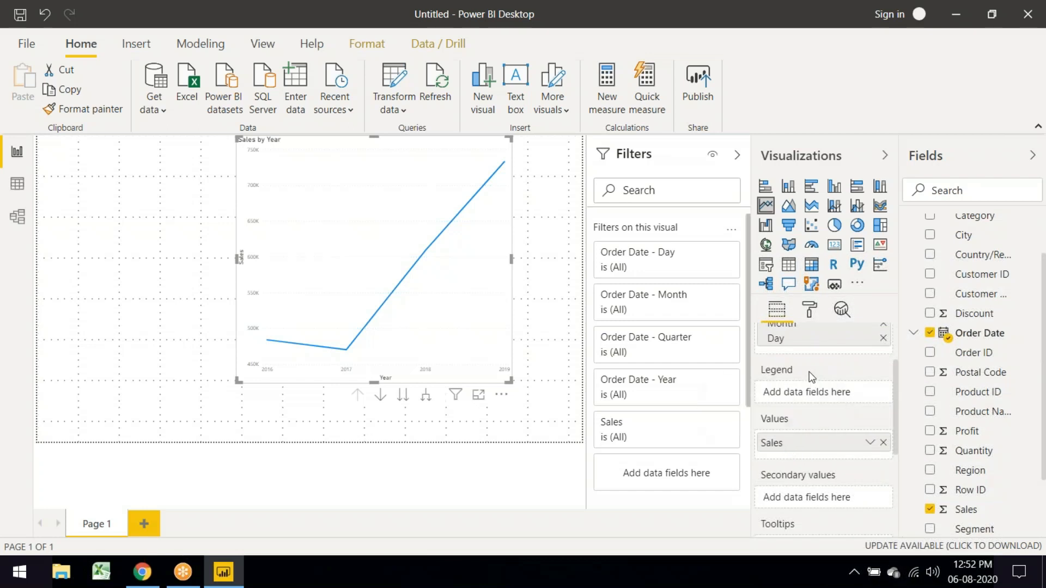
scroll(809, 371, "up", 3)
left_click(870, 360)
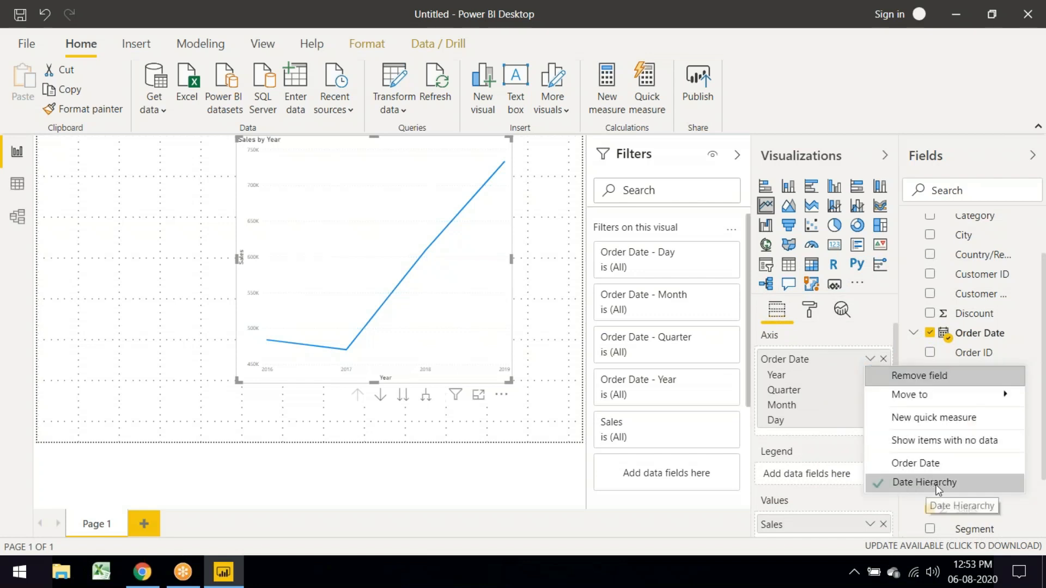
left_click(926, 466)
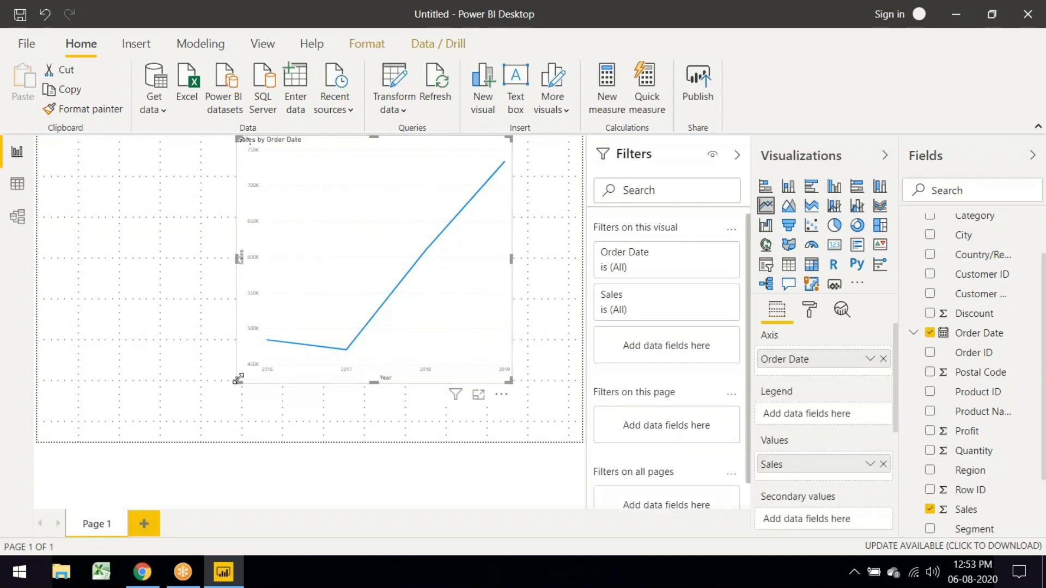
left_click_drag(229, 380, 192, 392)
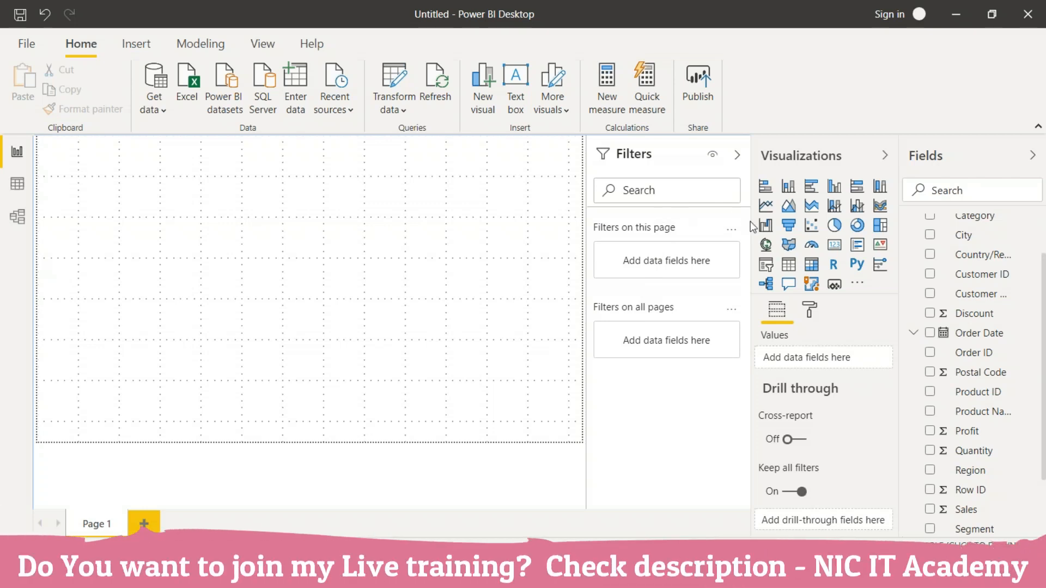
Step: Add a new line chart, centre and enlarge it, and put Order Date on its axis
left_click(765, 206)
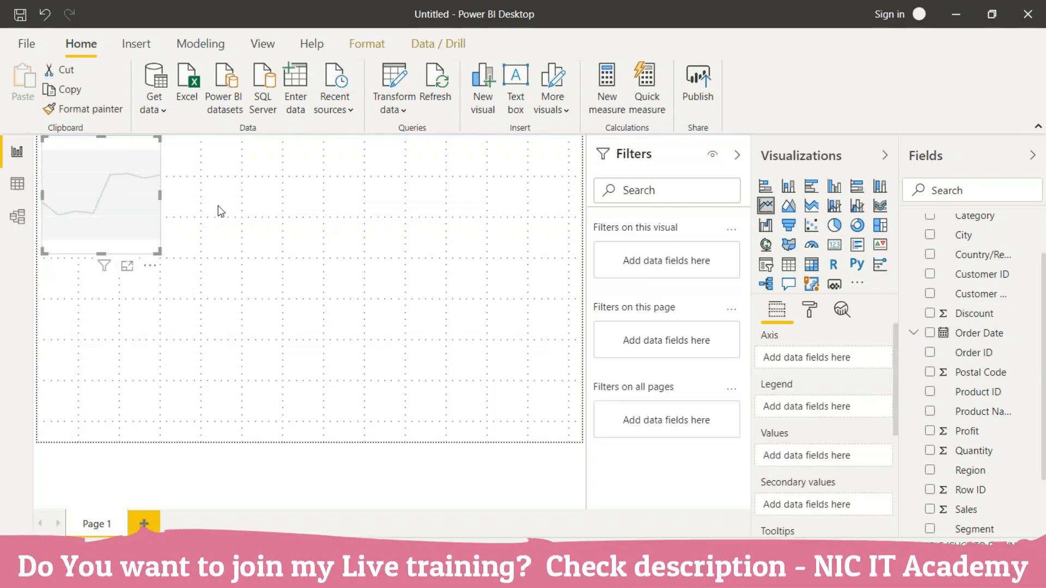
left_click_drag(126, 171, 349, 233)
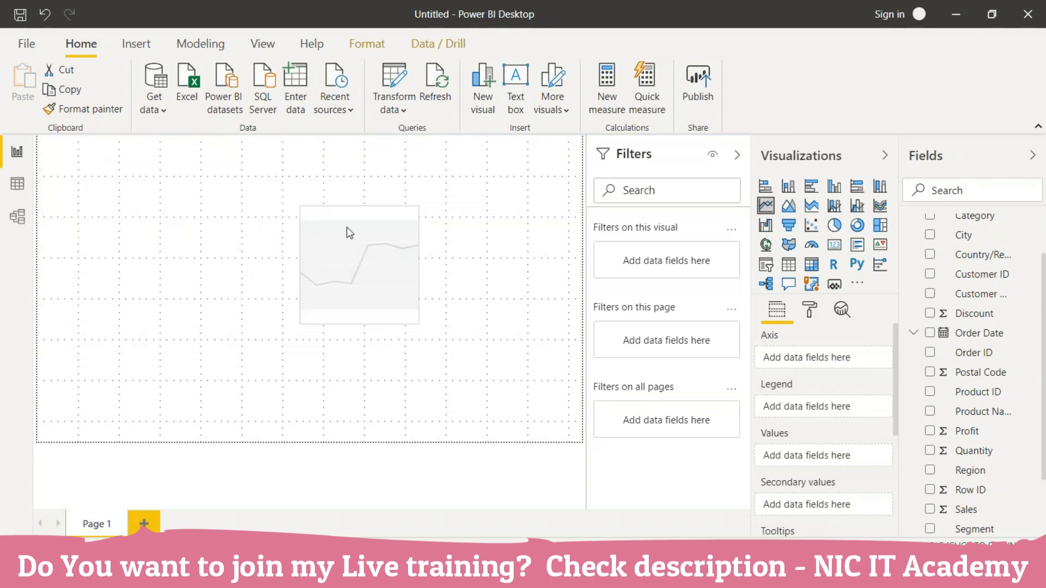
left_click_drag(420, 326, 550, 359)
left_click(930, 334)
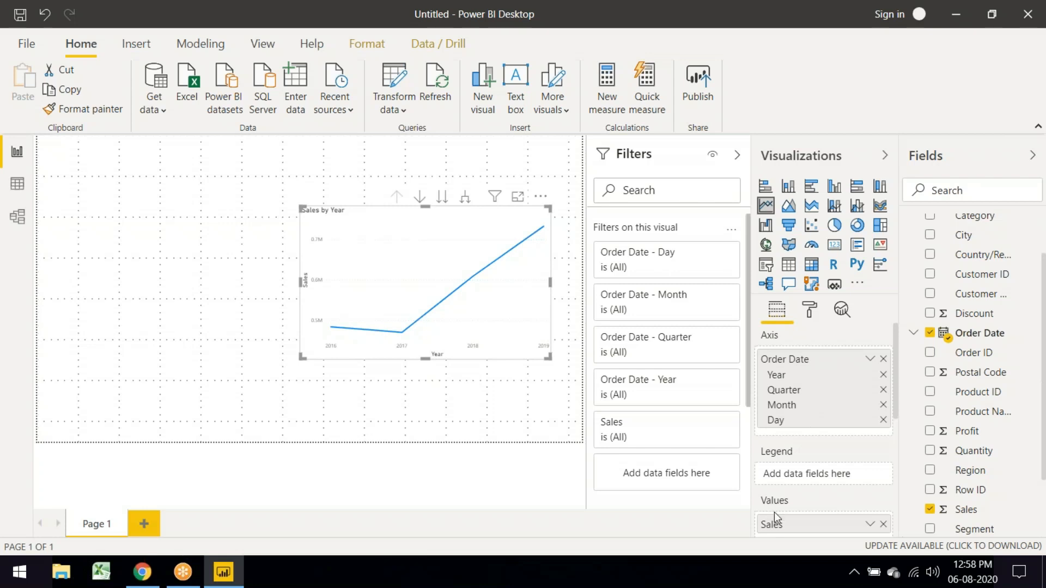
scroll(767, 512, "down", 3)
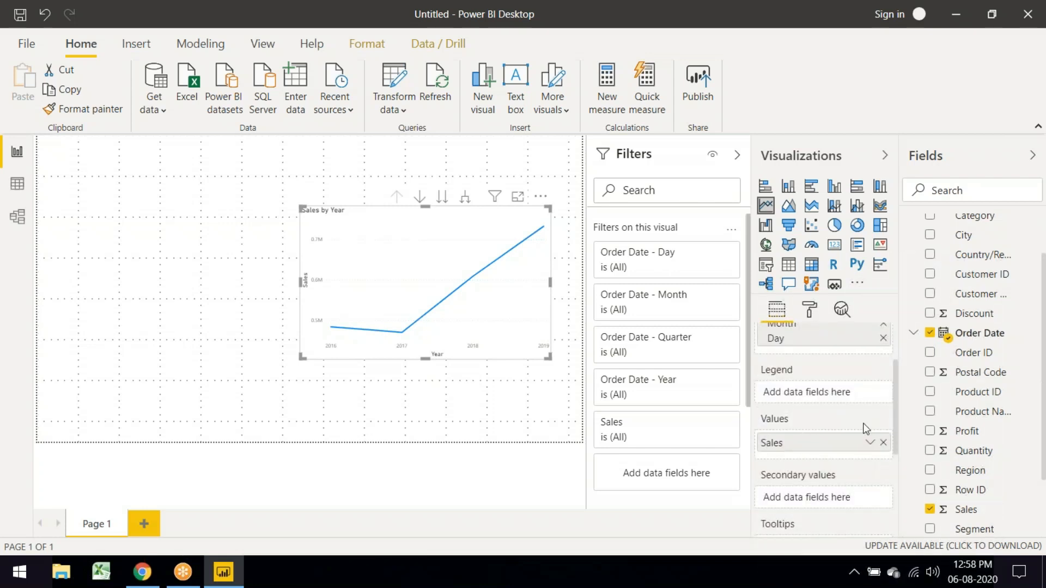
scroll(868, 434, "up", 3)
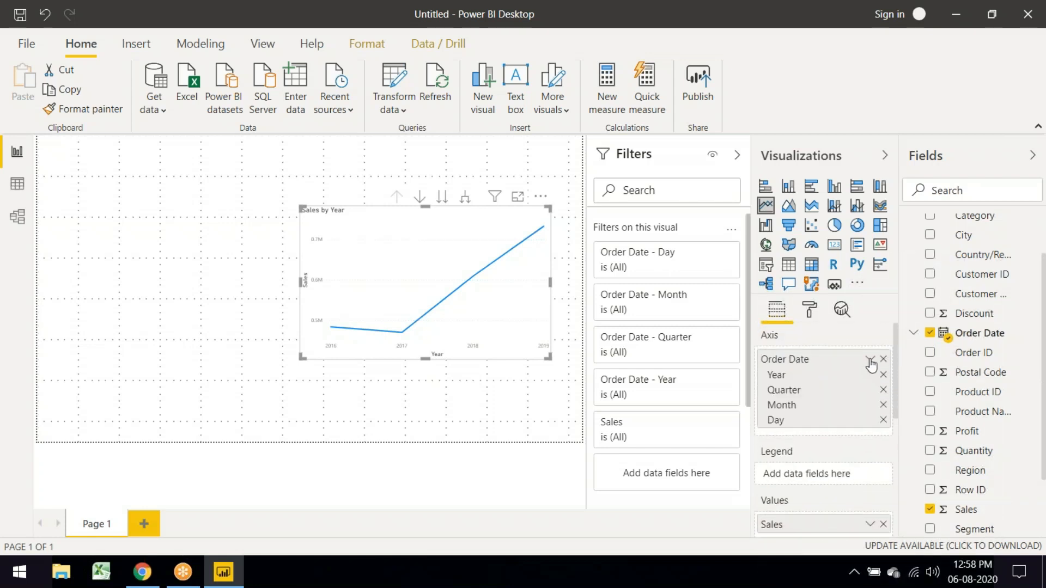
Step: Plot Sales by plain Order Date, try Stacked area, revert to Line chart, and enlarge it
left_click(870, 360)
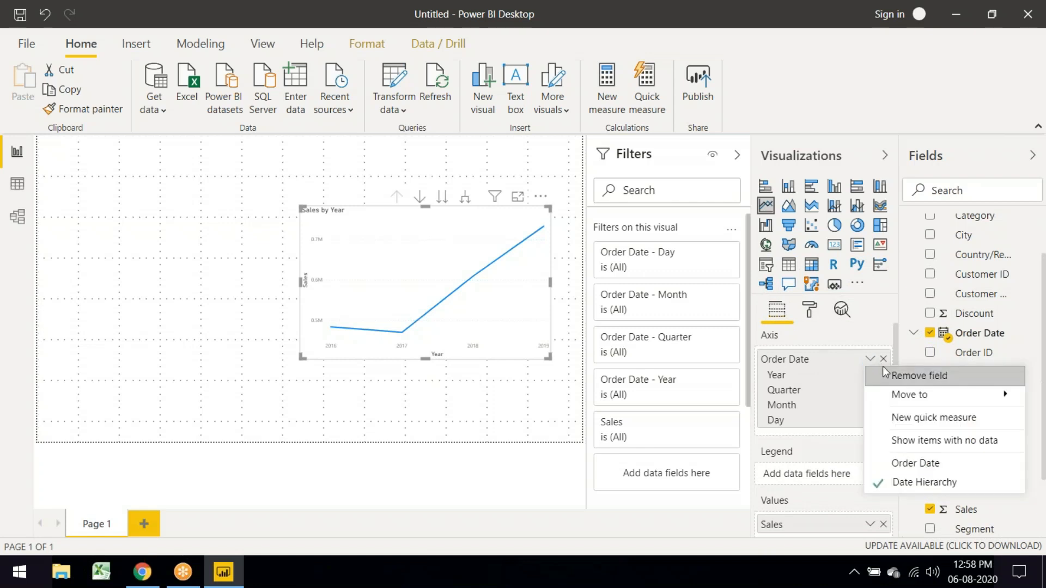
left_click(924, 463)
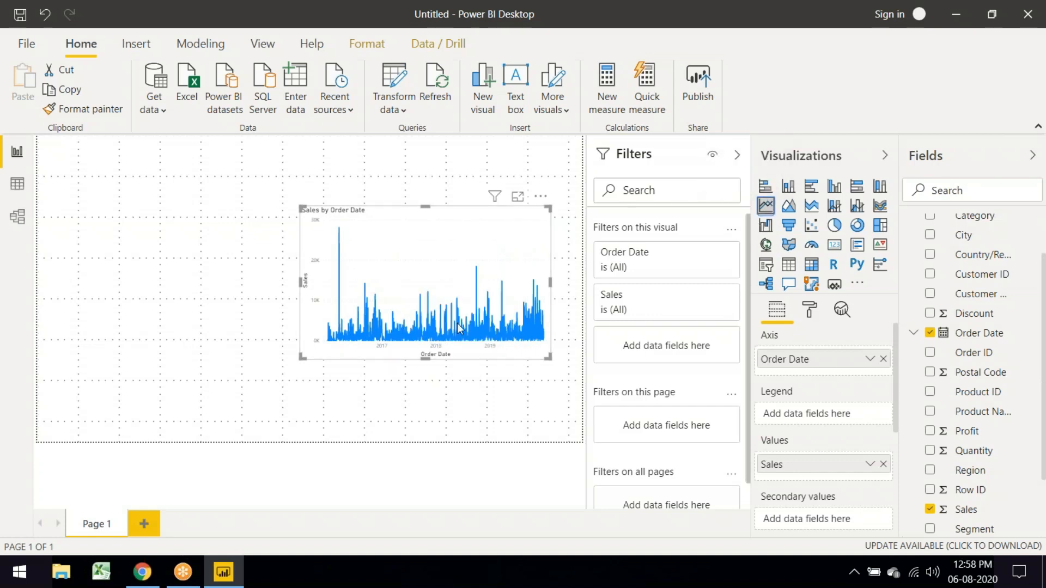
left_click(811, 213)
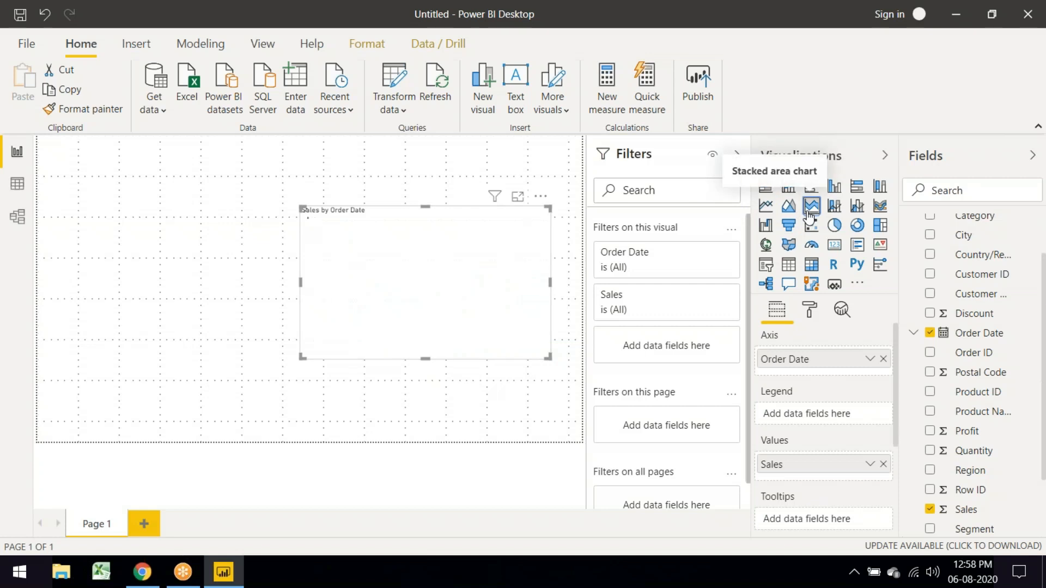
left_click(767, 207)
left_click_drag(300, 358, 238, 389)
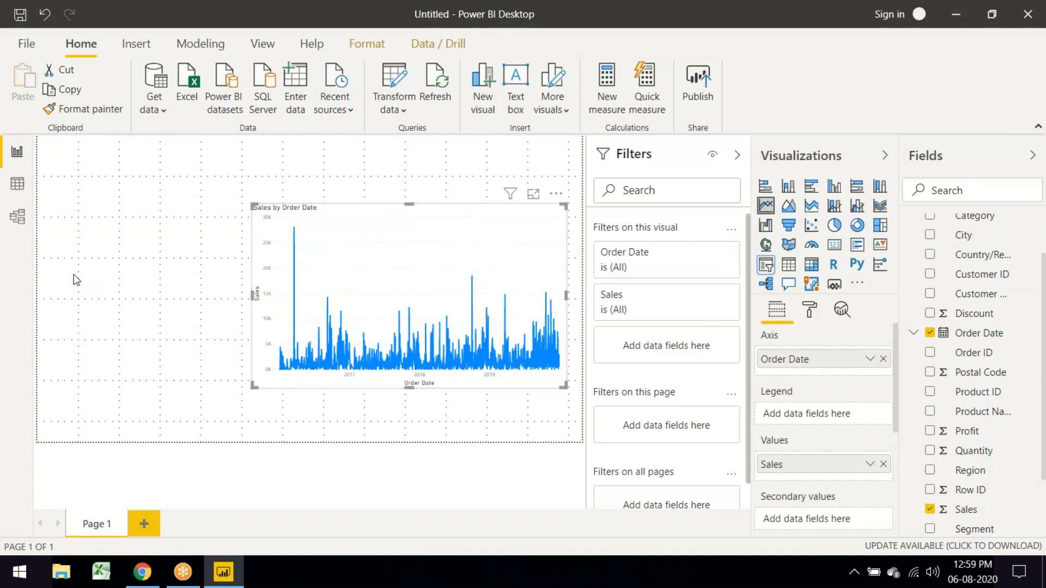
Step: Add an Order Date slicer left of the chart, resize it, and drag its start date later
left_click(127, 269)
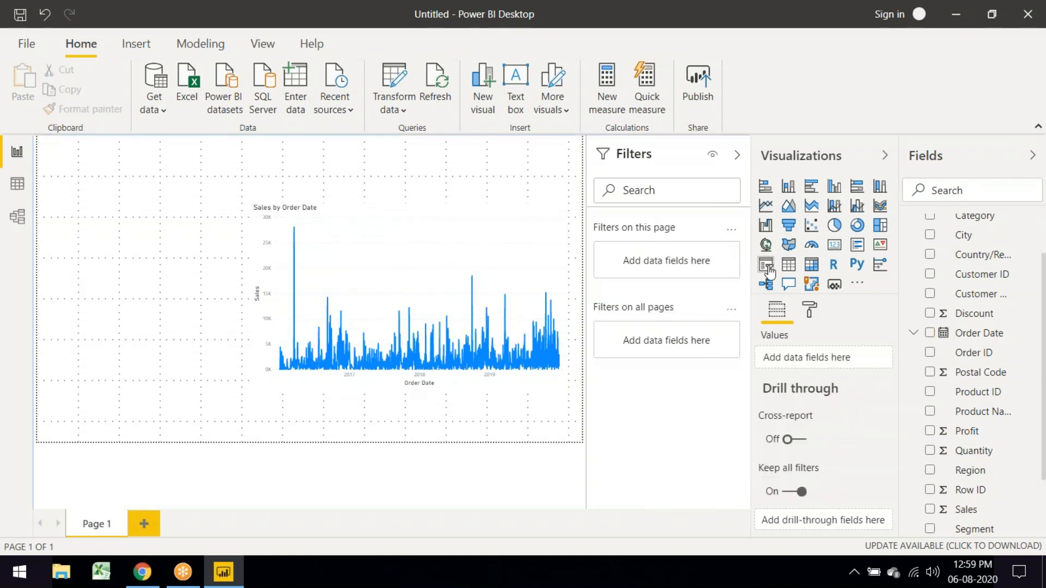
left_click(767, 267)
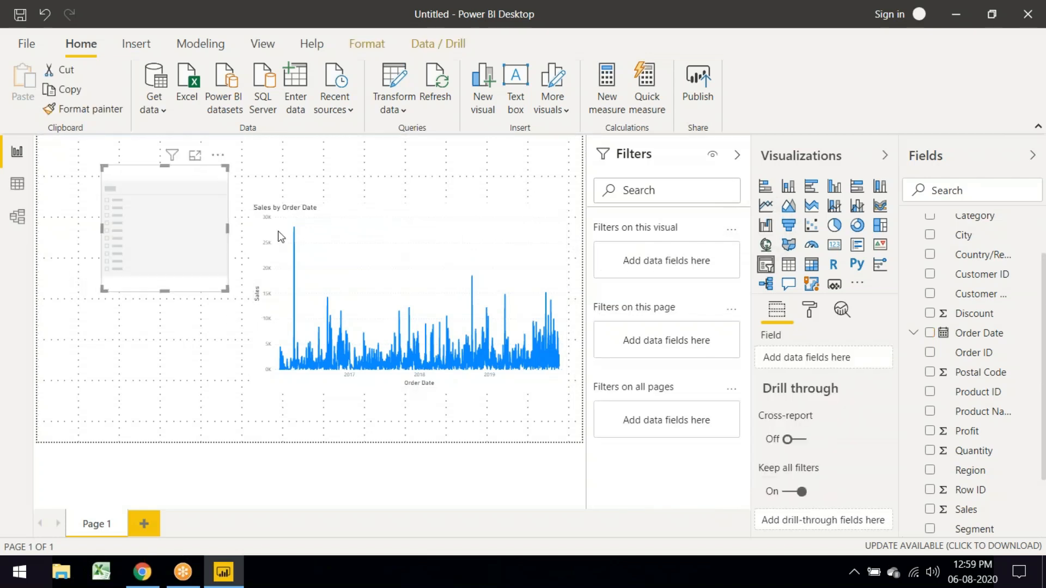
left_click_drag(176, 170, 128, 238)
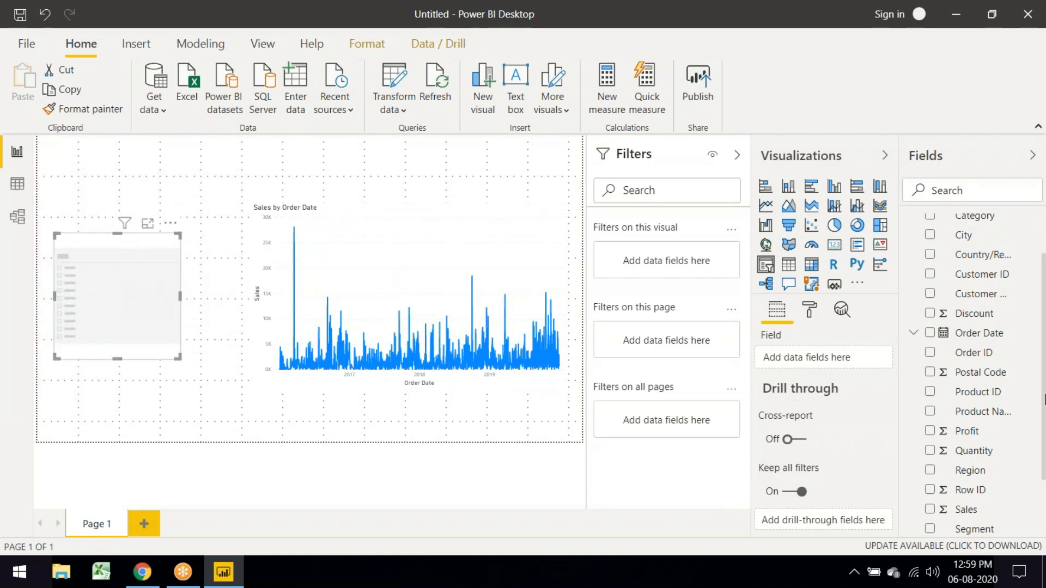
left_click(930, 332)
left_click_drag(178, 356, 222, 315)
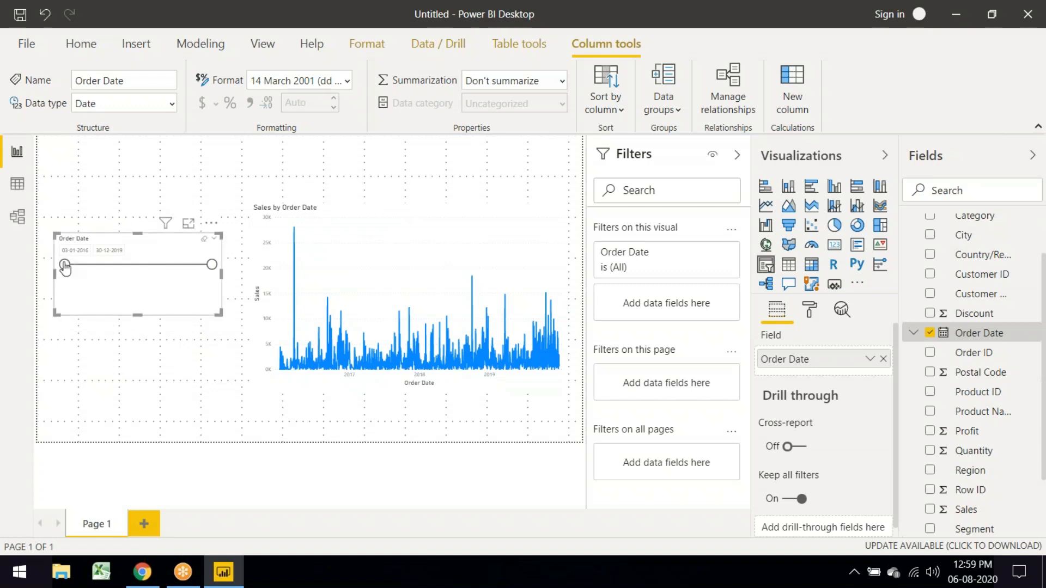
left_click_drag(65, 265, 122, 272)
left_click_drag(123, 265, 97, 266)
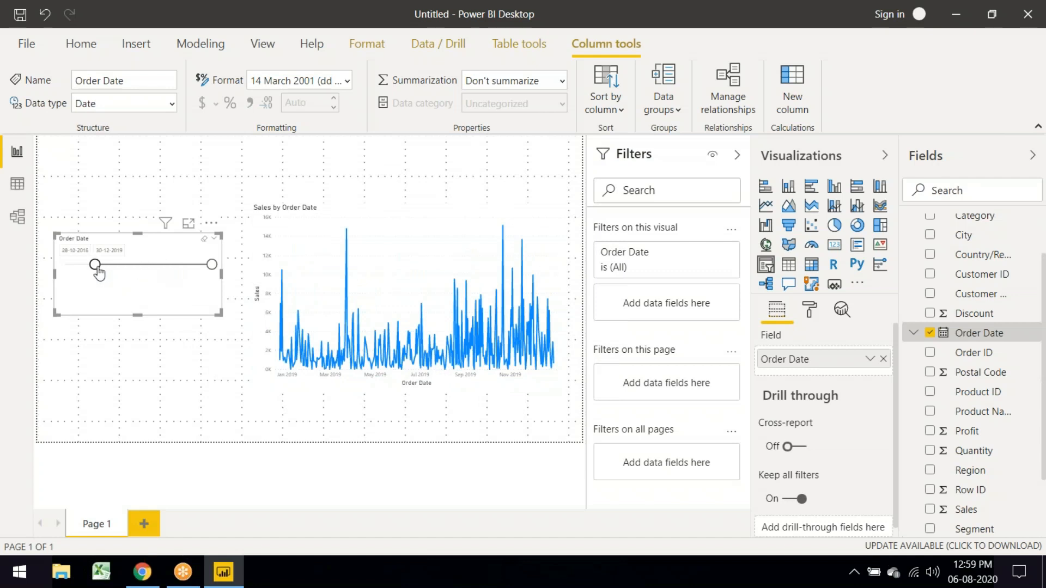
Step: Try the Dropdown slicer style, revert to Between, start the range at 24-08-2016, and narrow it
left_click(215, 242)
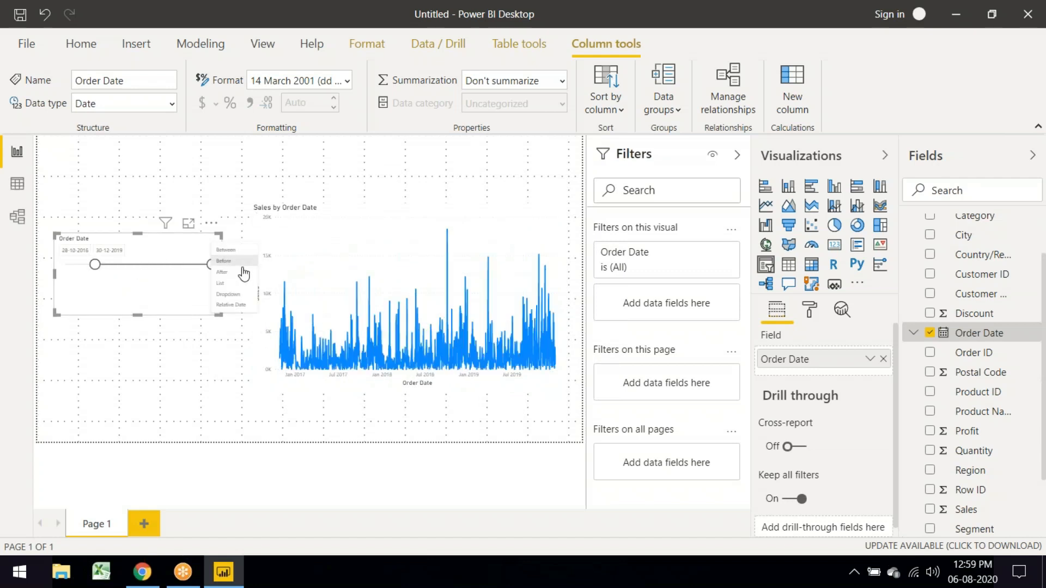
left_click(247, 301)
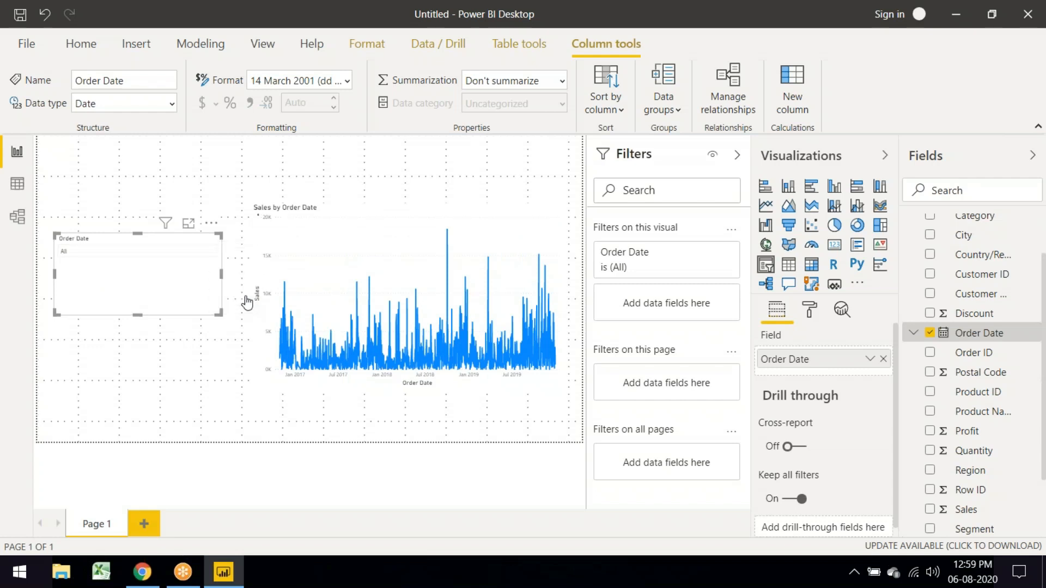
left_click(135, 256)
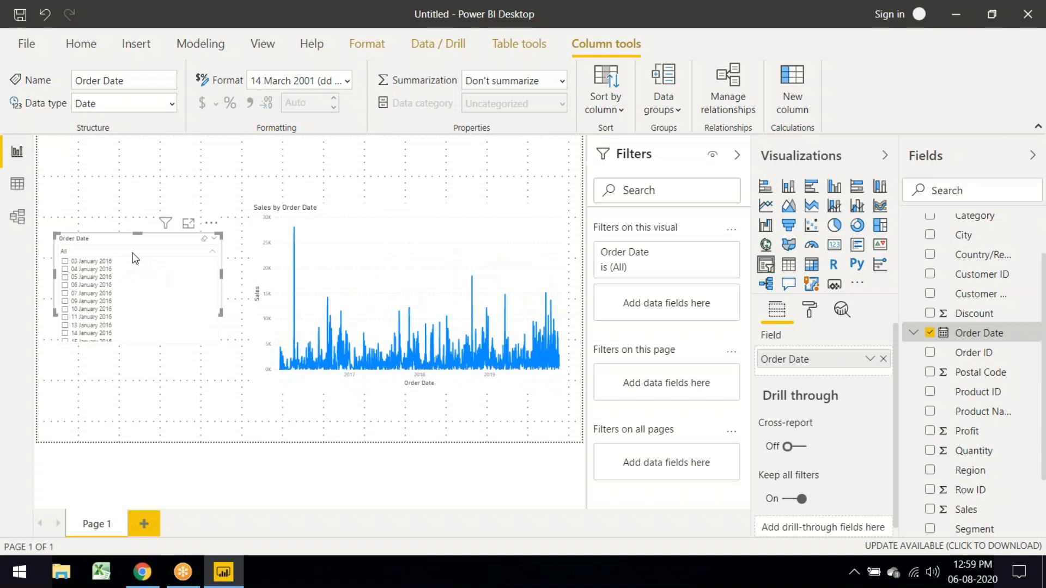
scroll(87, 308, "down", 5)
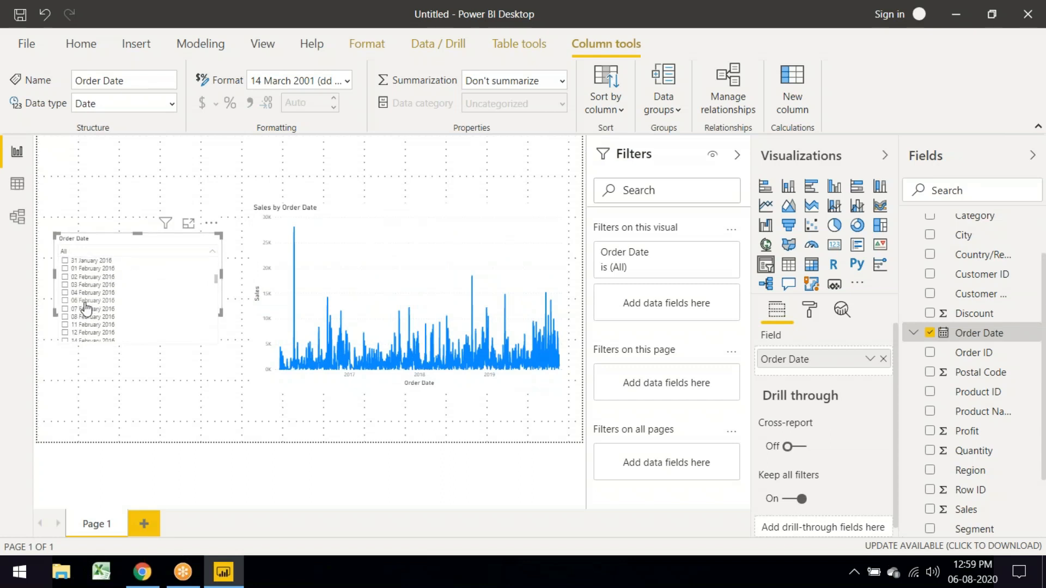
scroll(91, 306, "up", 5)
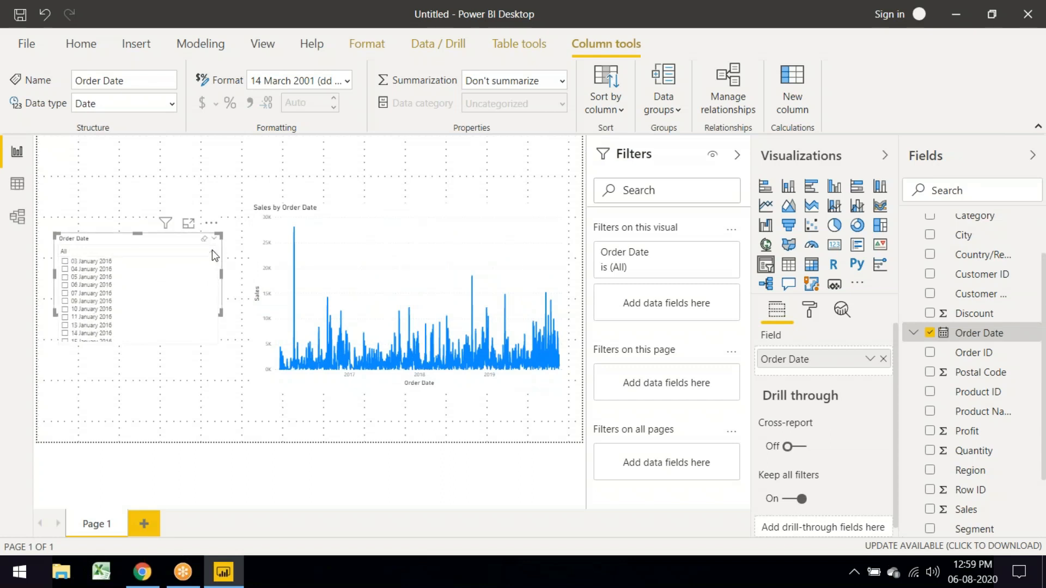
left_click(214, 256)
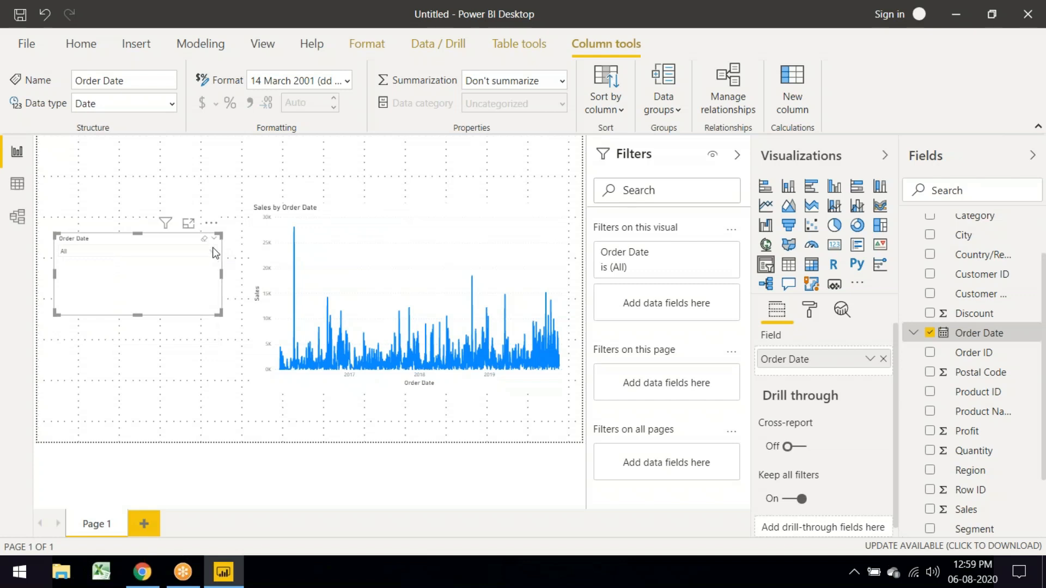
left_click(215, 238)
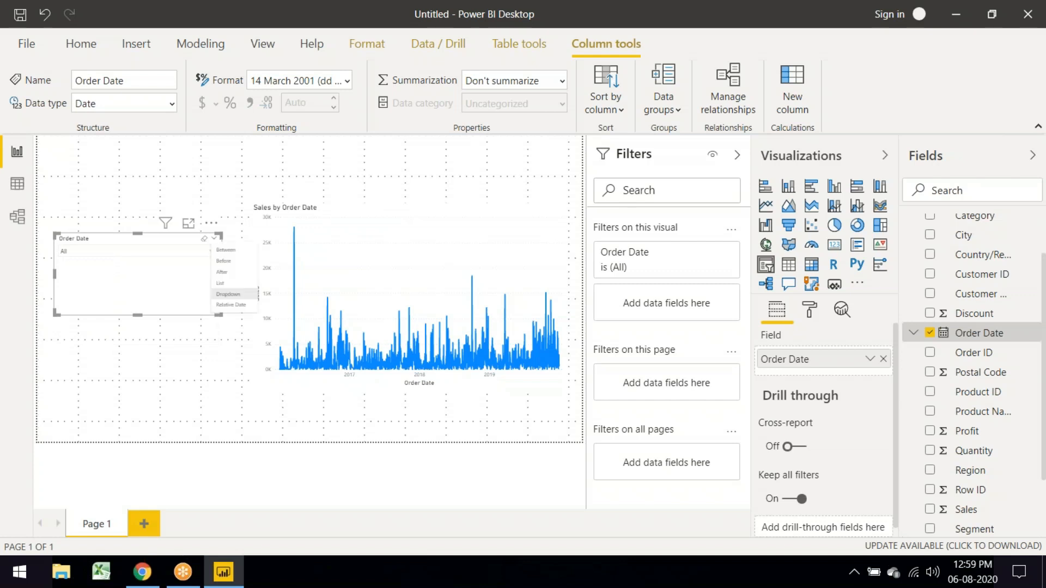
left_click(248, 251)
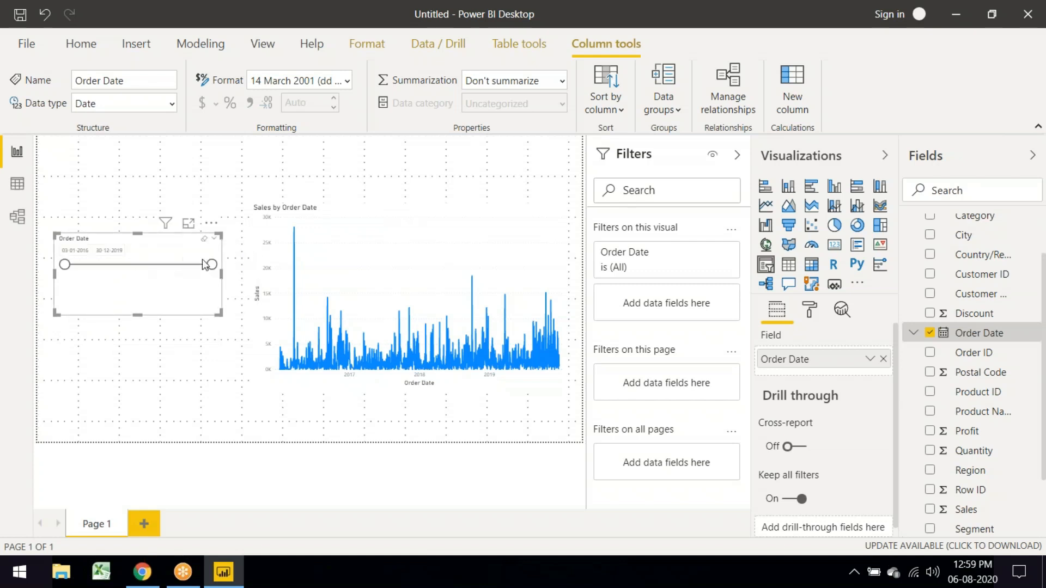
left_click_drag(70, 265, 90, 267)
left_click_drag(219, 312, 169, 286)
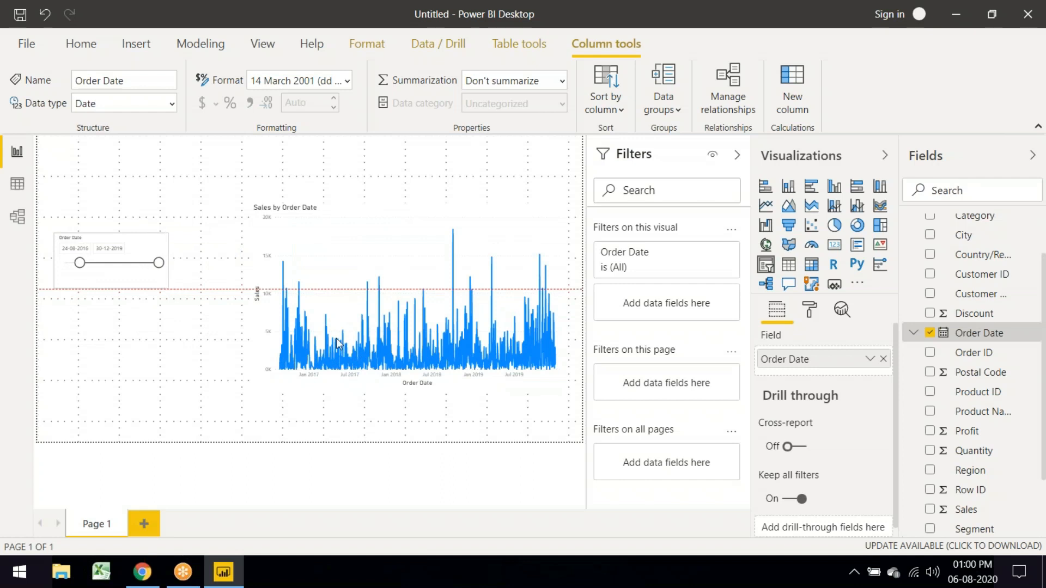
Step: Enlarge the Sales by Order Date chart and add a 10-point Forecast with 95% confidence interval
left_click(267, 212)
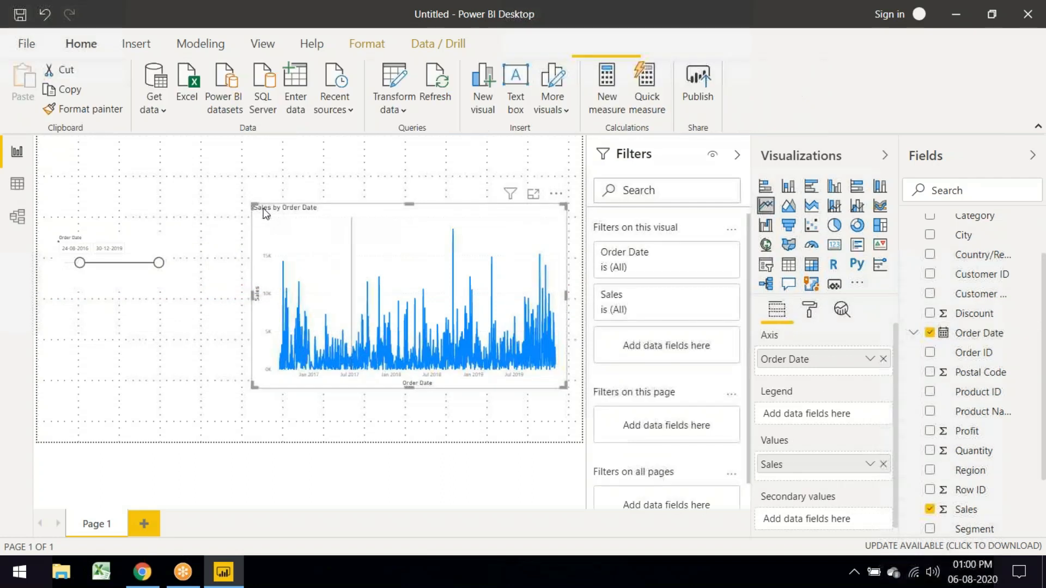
left_click_drag(254, 204, 200, 179)
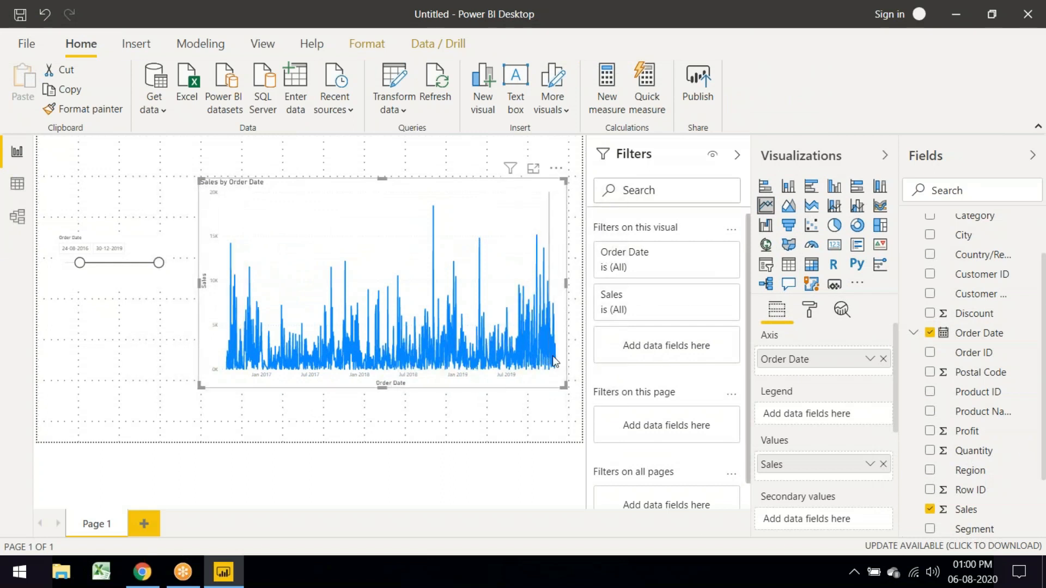
mouse_move(557, 363)
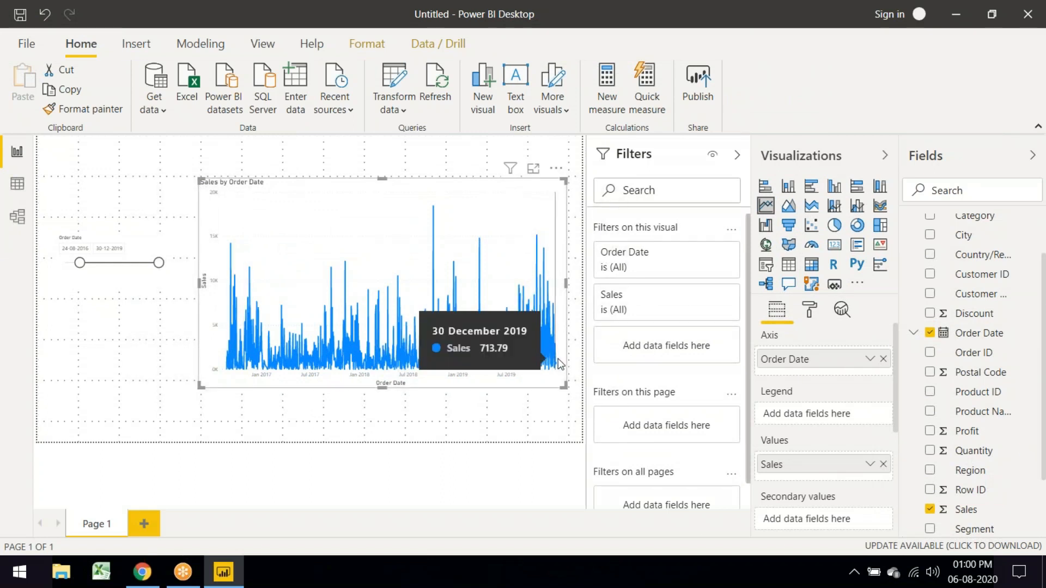
left_click(843, 314)
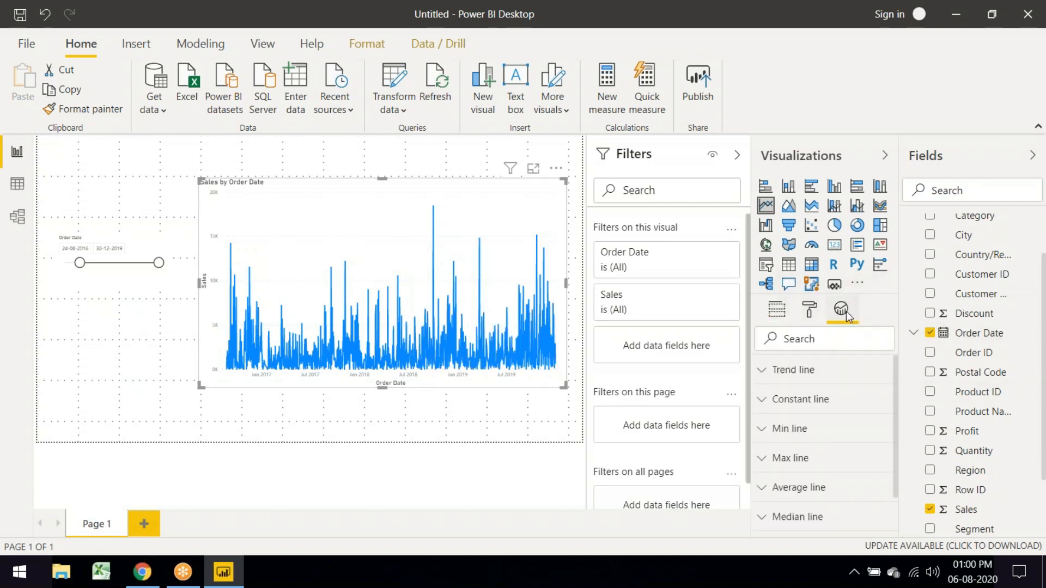
scroll(811, 457, "down", 1)
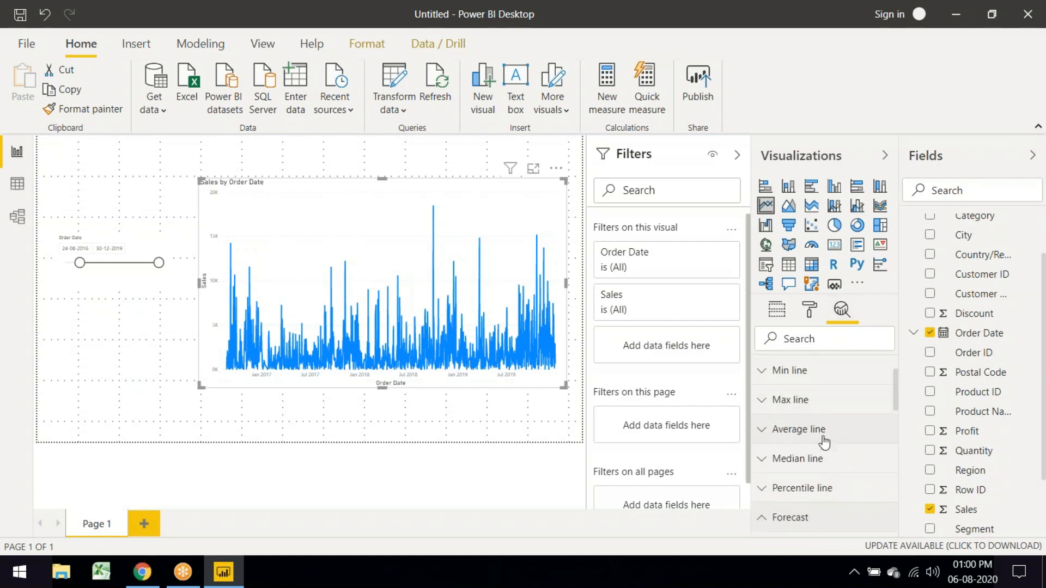
scroll(830, 447, "up", 2)
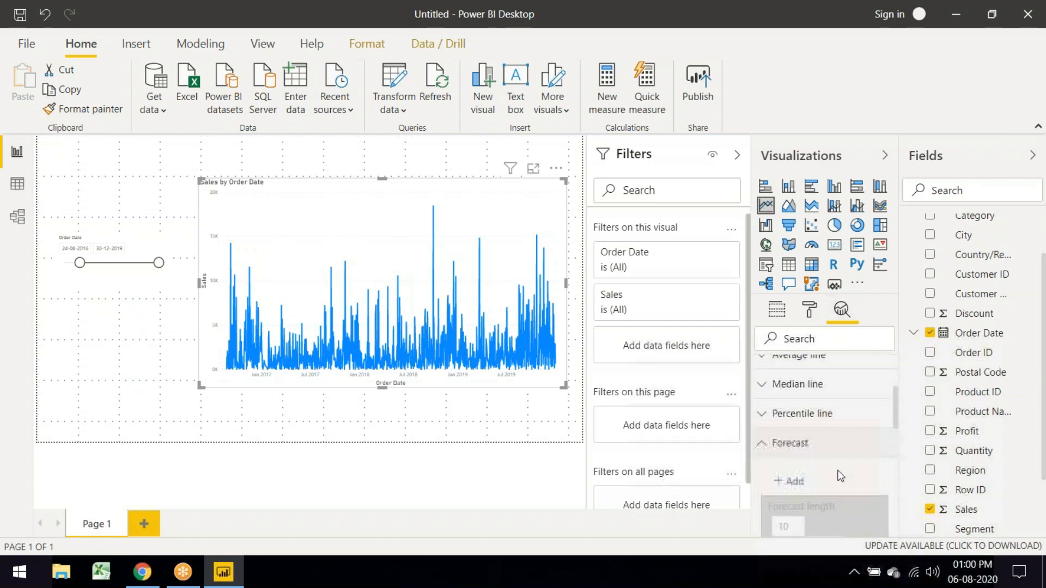
left_click(795, 482)
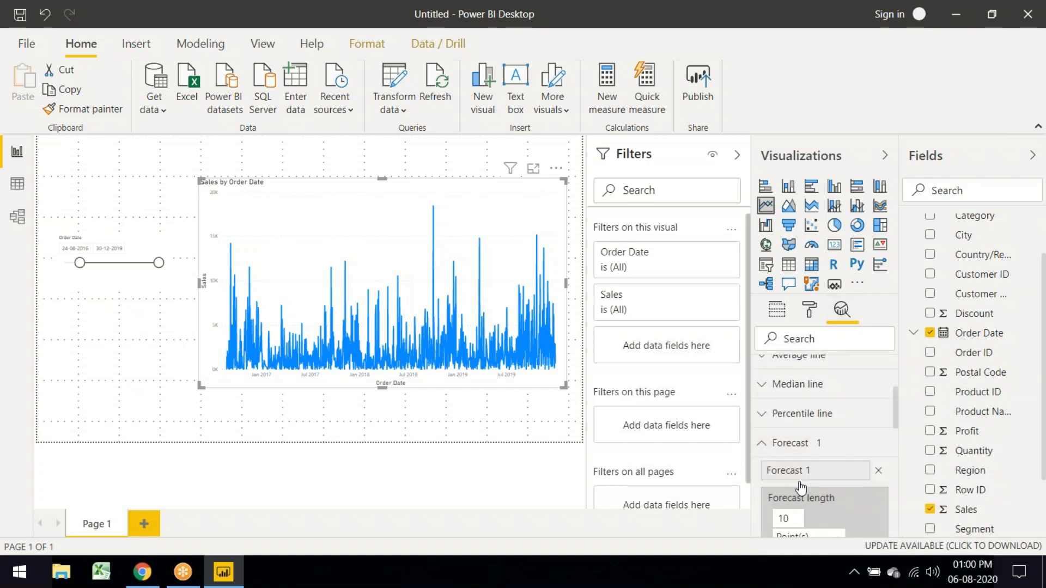
scroll(806, 441, "down", 2)
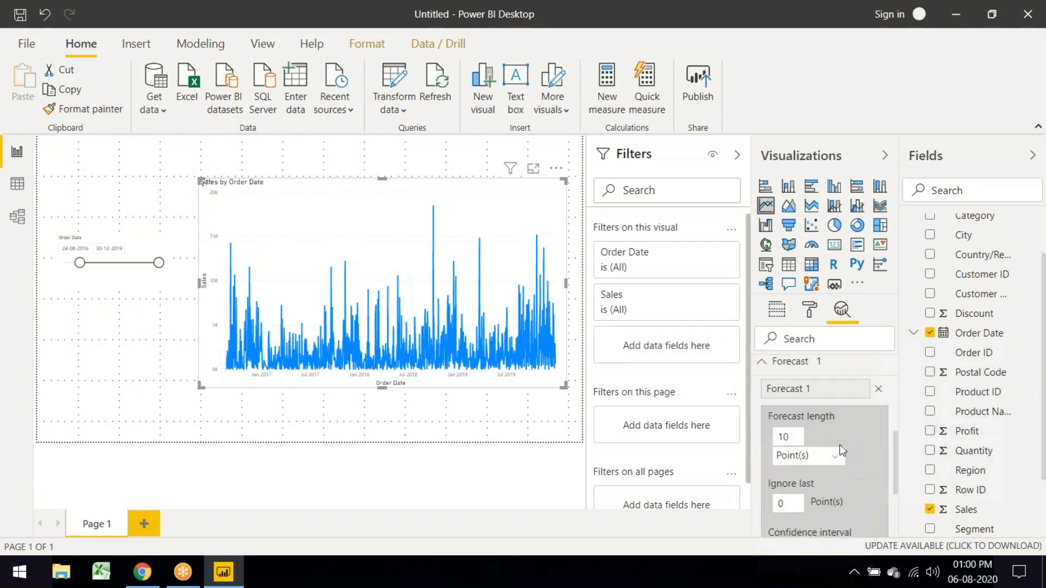
scroll(819, 421, "down", 2)
mouse_move(554, 326)
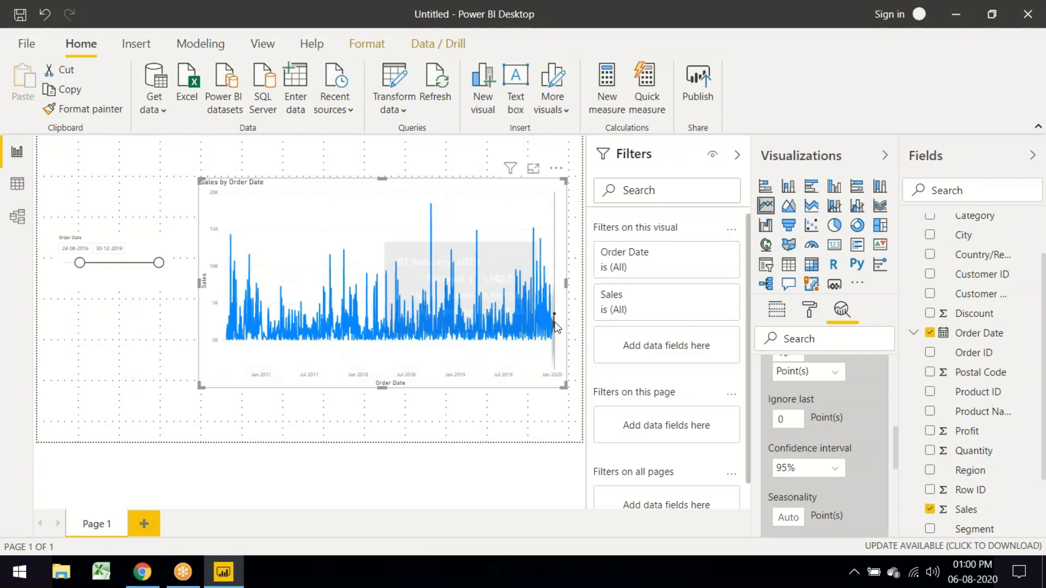
scroll(829, 401, "up", 2)
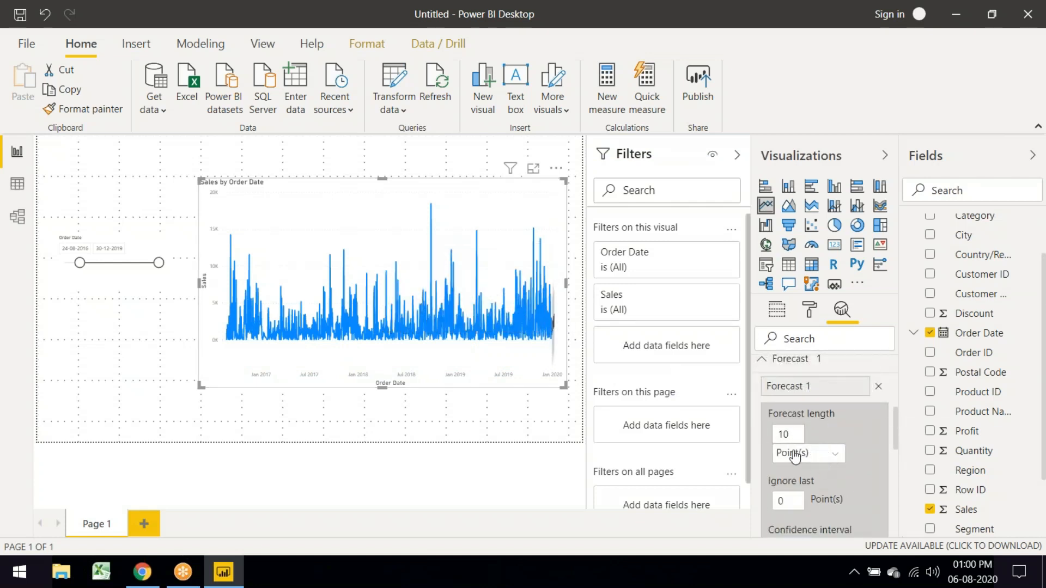
left_click(835, 455)
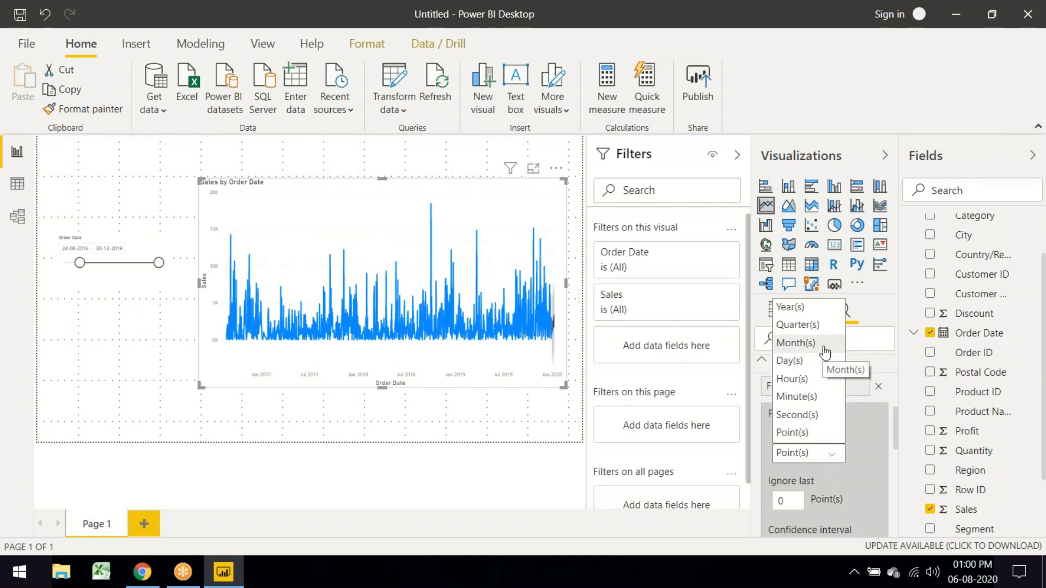
Step: Measure the forecast length in months and set the confidence interval to 80%
left_click(796, 343)
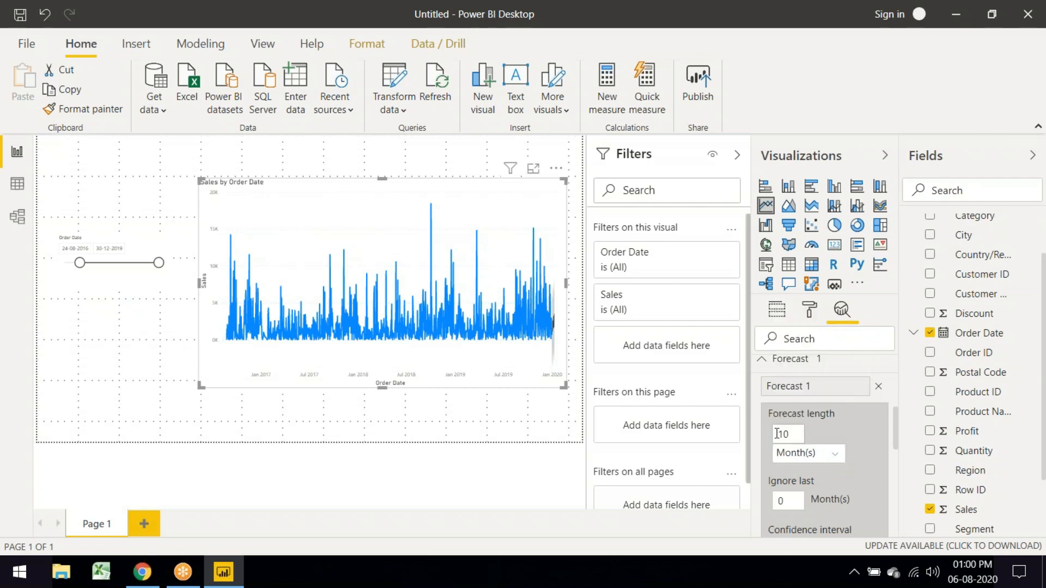
left_click_drag(782, 433, 791, 433)
scroll(840, 474, "down", 1)
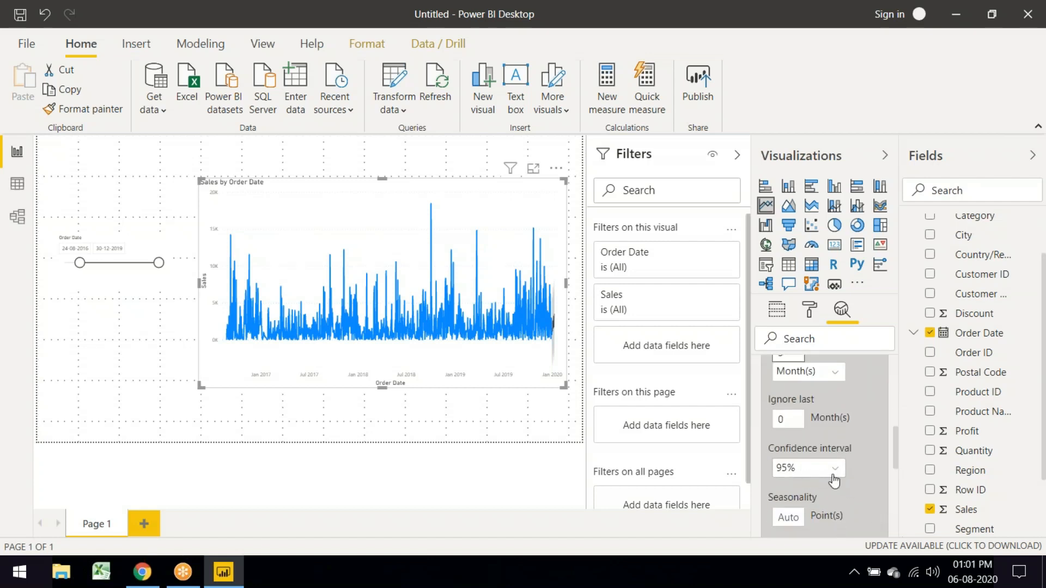
left_click(837, 477)
left_click(822, 430)
Step: Try a Dotted forecast line style, then set it back to Solid
scroll(856, 482, "down", 1)
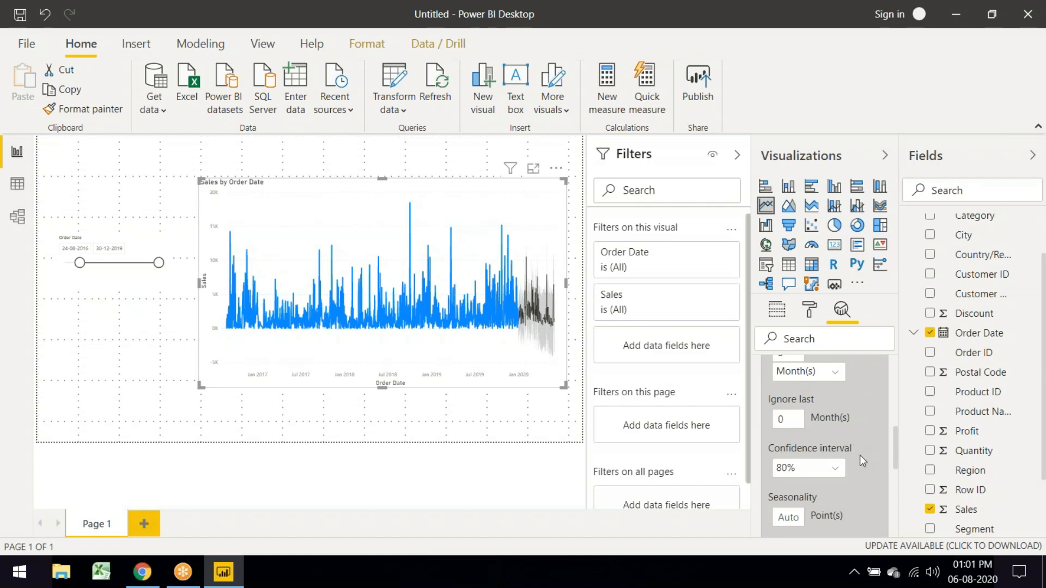
scroll(859, 457, "up", 2)
scroll(859, 459, "up", 2)
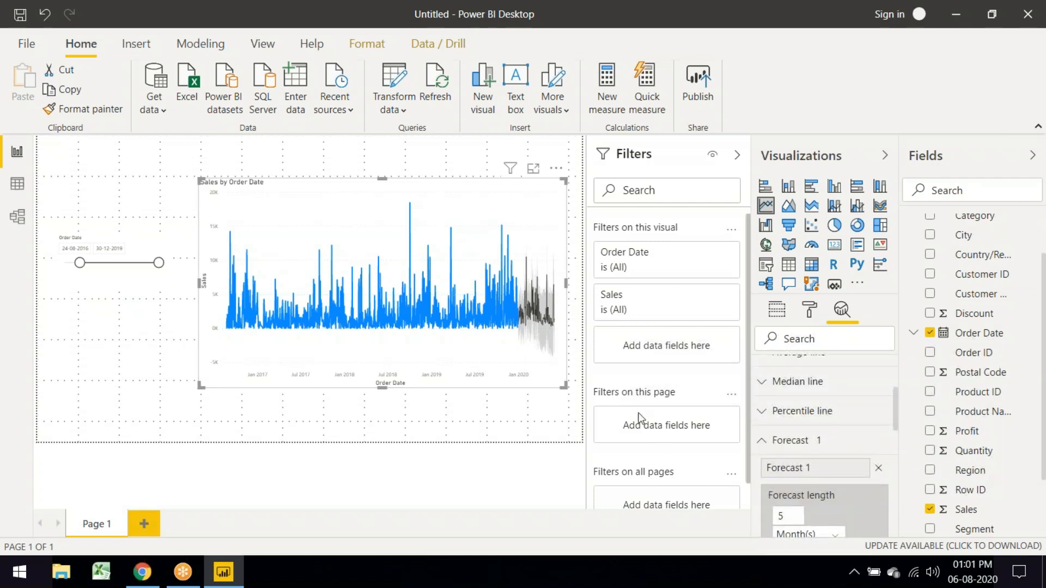
scroll(839, 456, "down", 4)
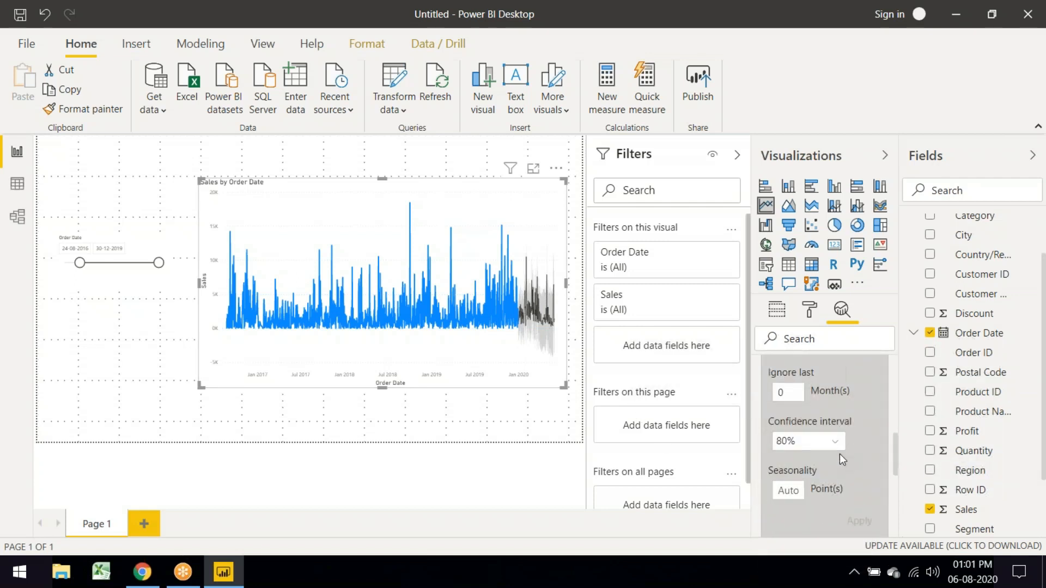
scroll(840, 457, "up", 2)
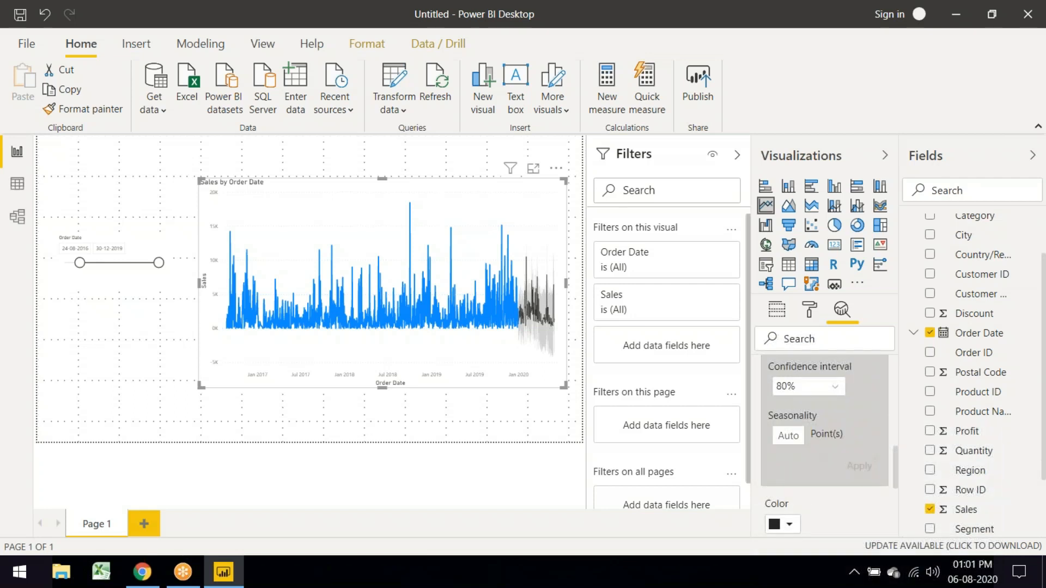
scroll(838, 458, "up", 1)
left_click(830, 467)
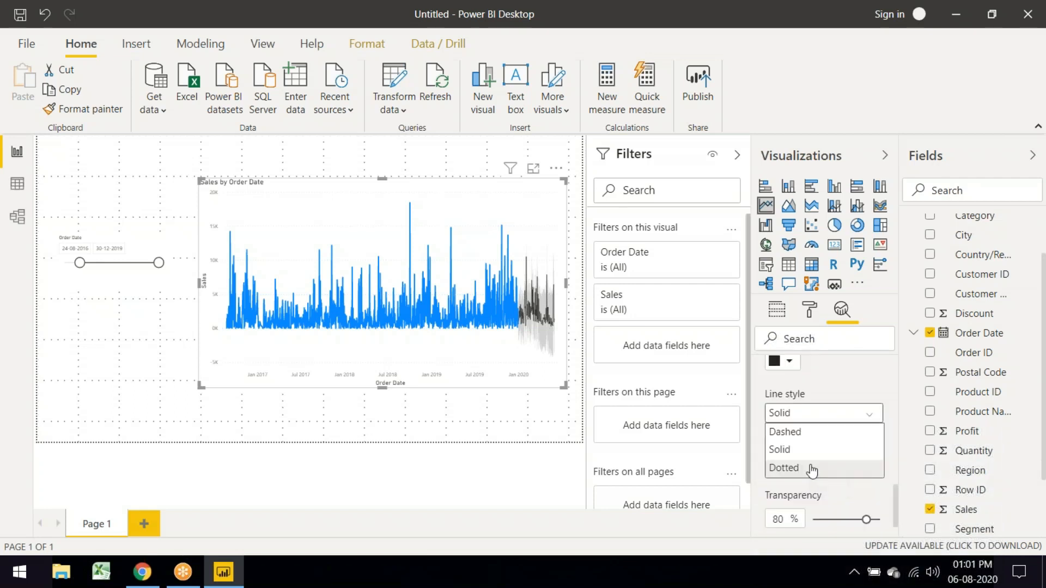
left_click(812, 468)
scroll(825, 398, "up", 3)
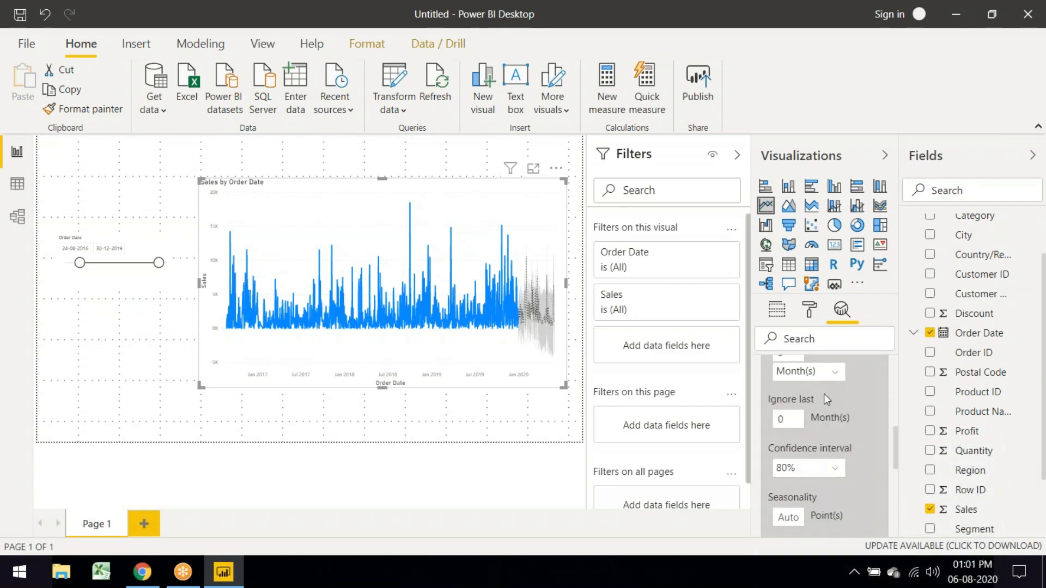
scroll(822, 485, "down", 4)
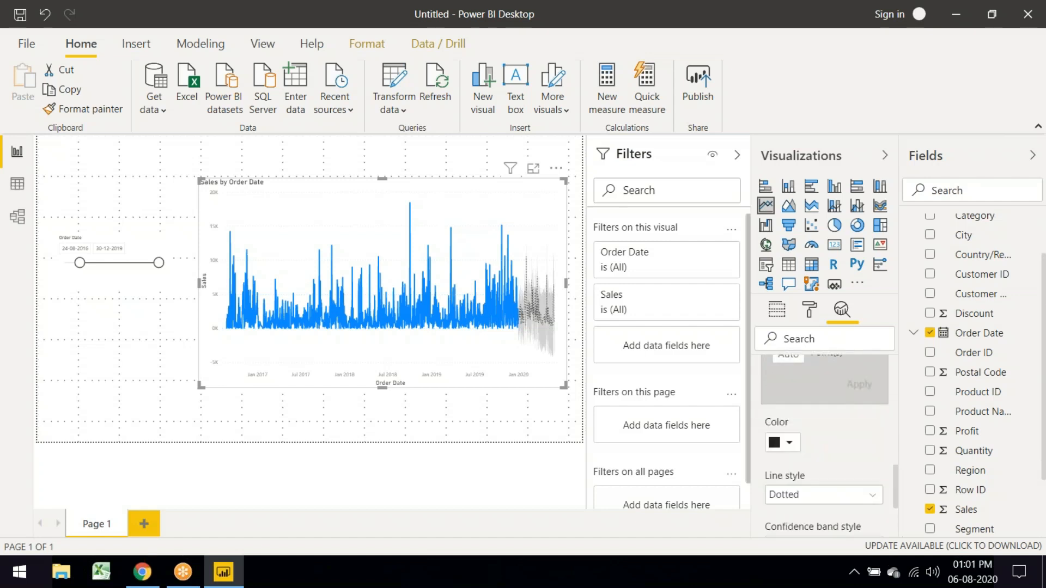
left_click(817, 495)
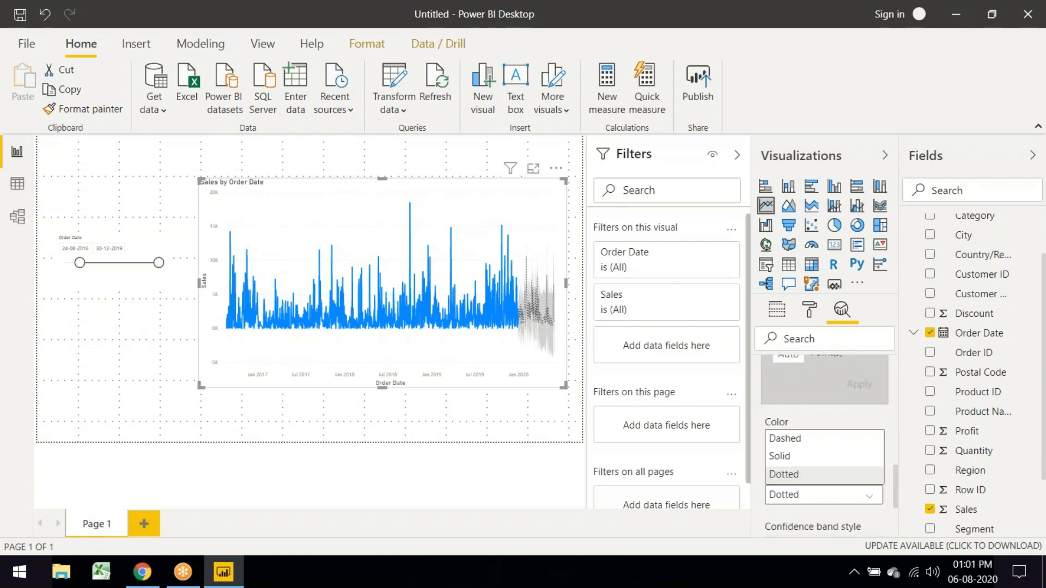
left_click(809, 460)
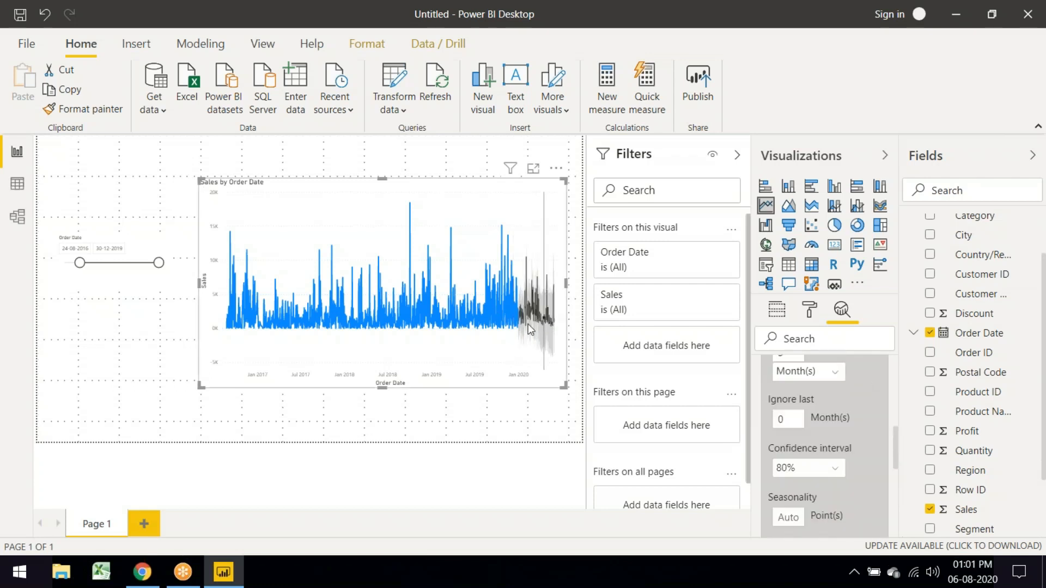
Step: Select the Order Date range slicer on Page 1
mouse_move(523, 327)
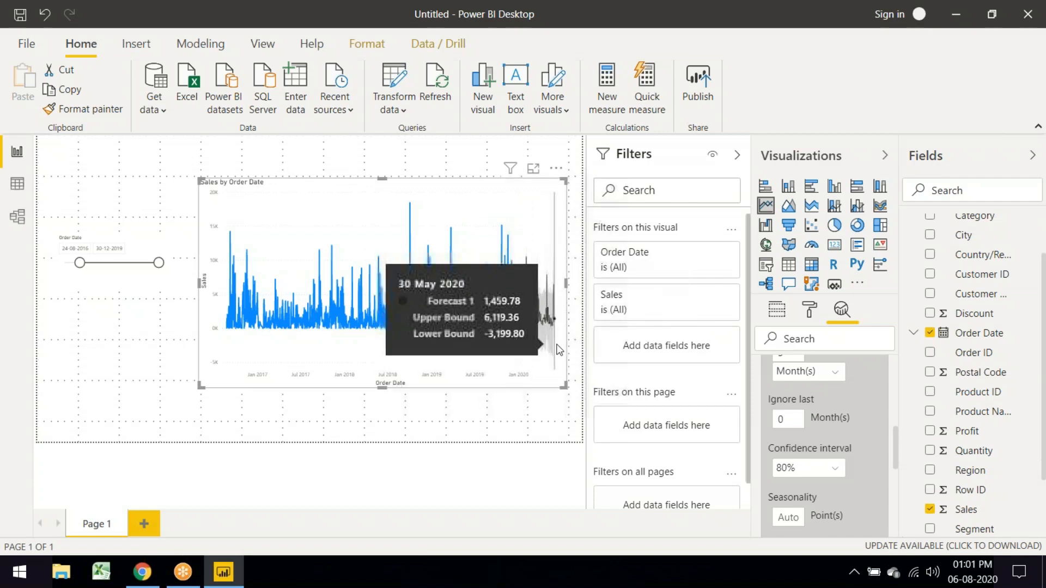
scroll(819, 437, "down", 5)
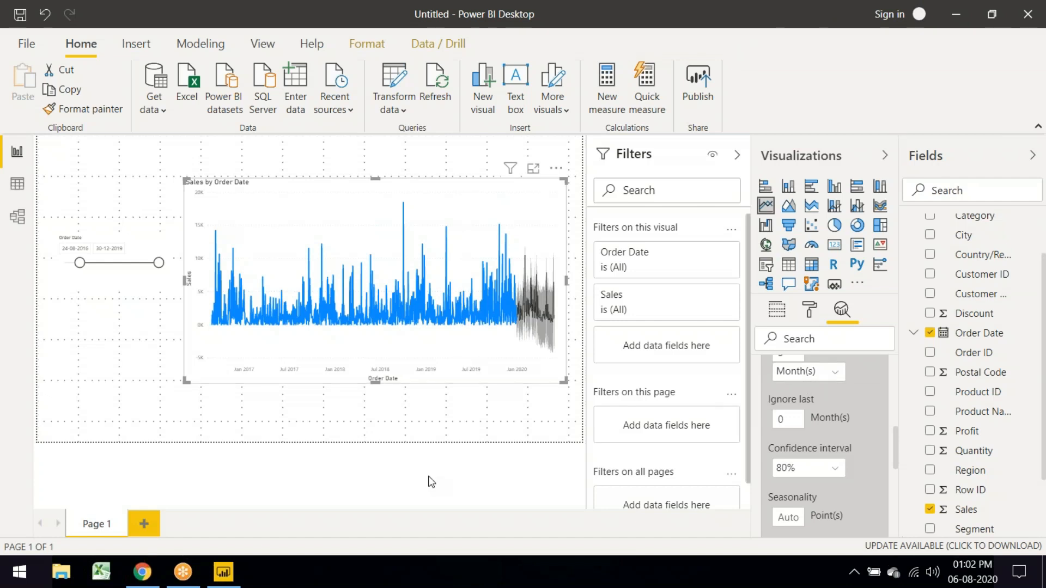
left_click(130, 279)
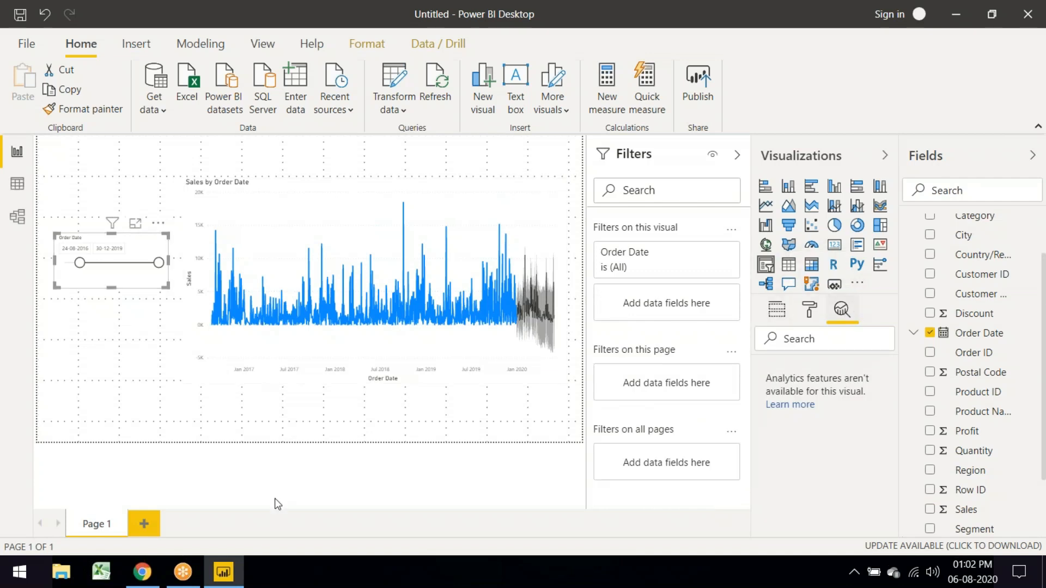
Step: Create Page 2 with a large clustered column chart of Sales by Order Date year, 2016–2019
left_click(144, 520)
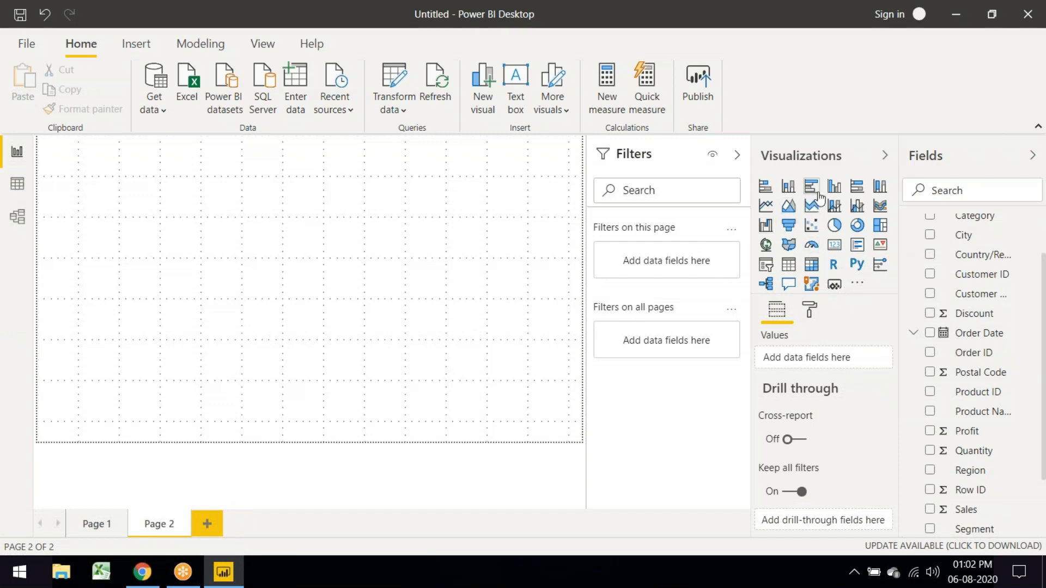
left_click(837, 194)
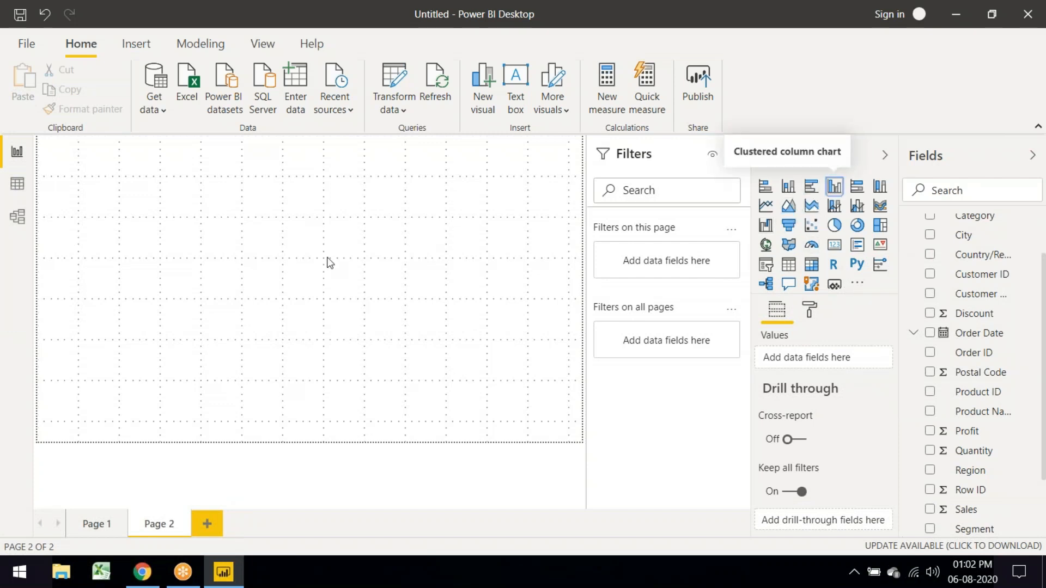
left_click_drag(158, 253, 298, 392)
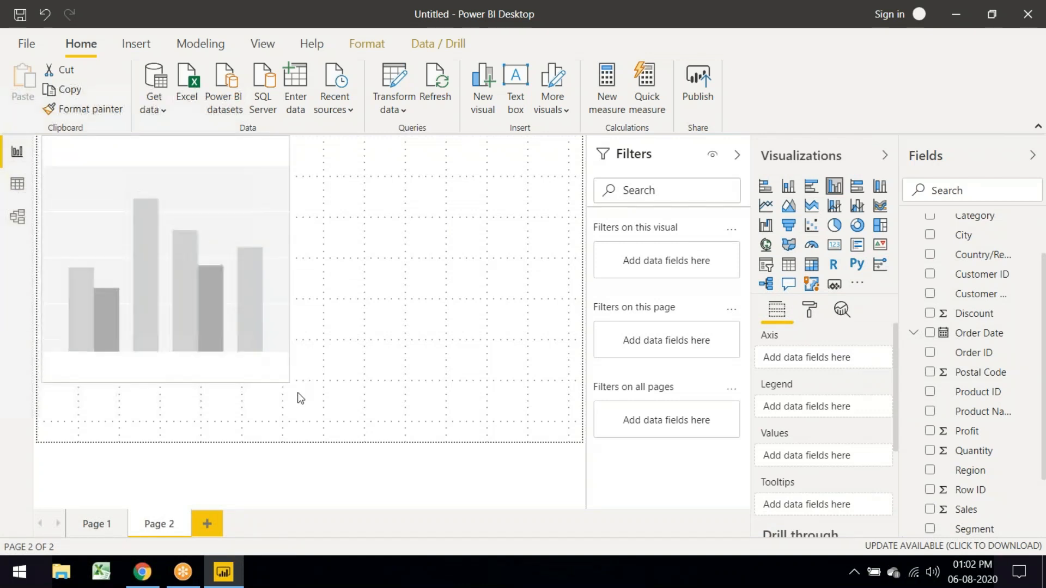
left_click(930, 334)
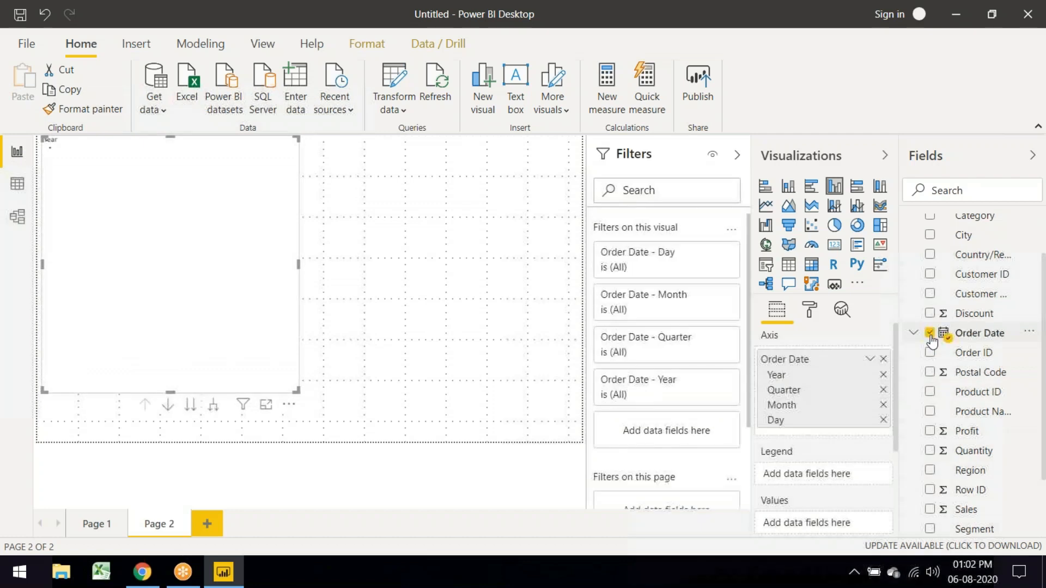
left_click(929, 510)
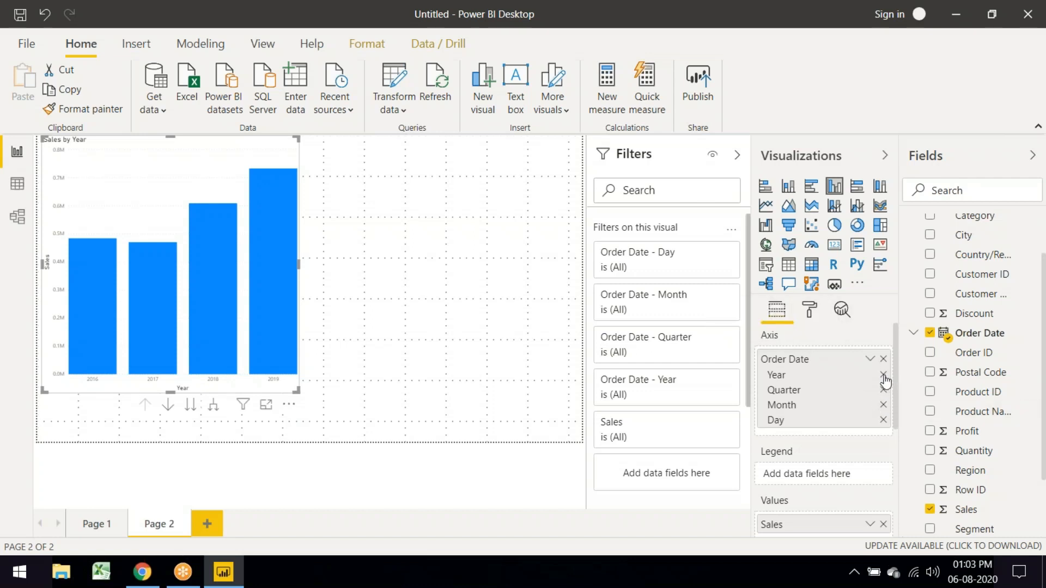
Step: Remove Quarter, Year and Day from the Order Date hierarchy and widen the chart
left_click(884, 383)
left_click(884, 376)
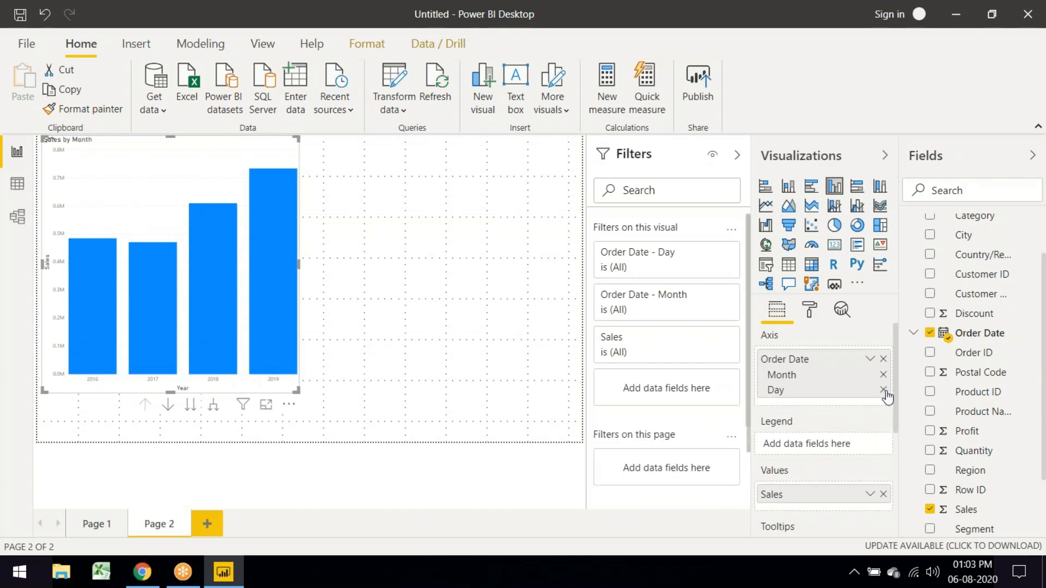
left_click(883, 390)
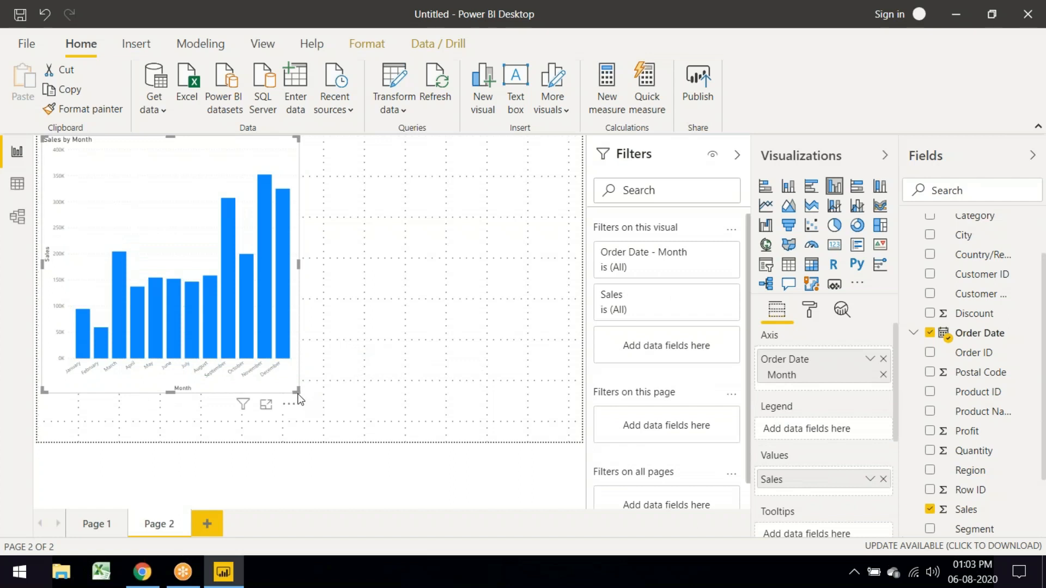
left_click_drag(296, 393, 512, 399)
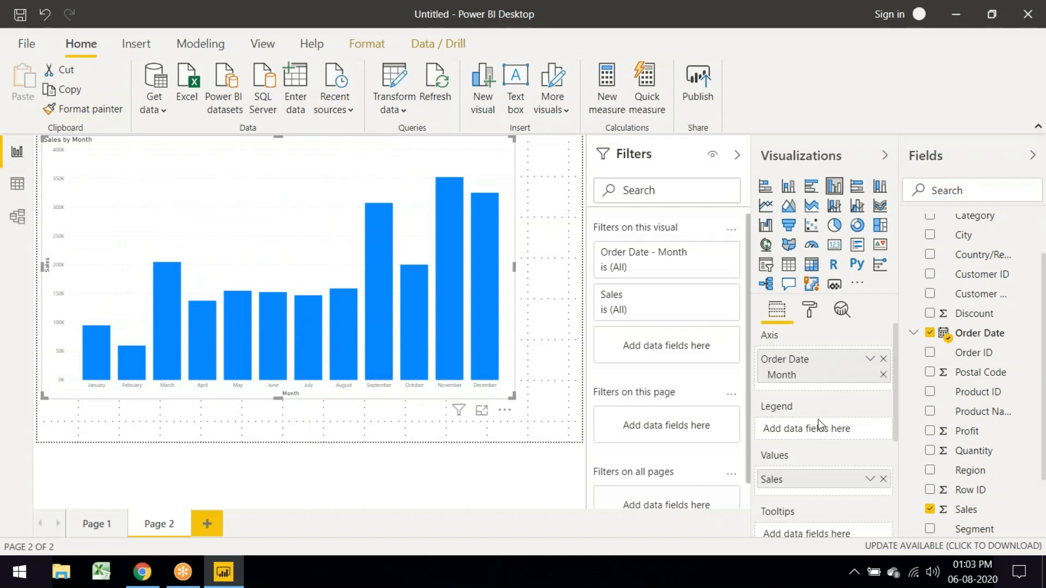
Step: Try plain Order Date on the axis, then revert to Date Hierarchy showing Month only
left_click(870, 360)
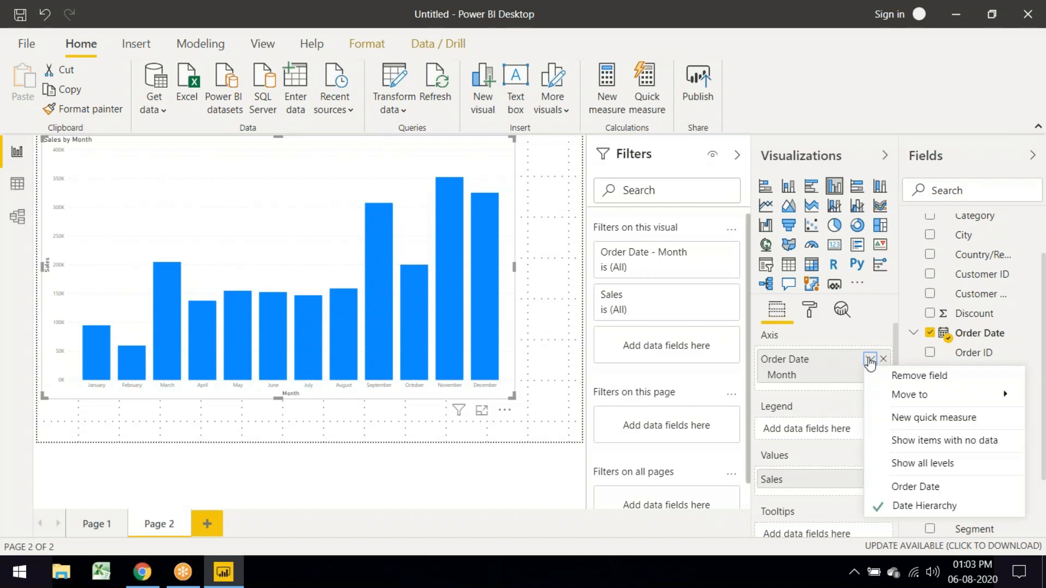
left_click(917, 486)
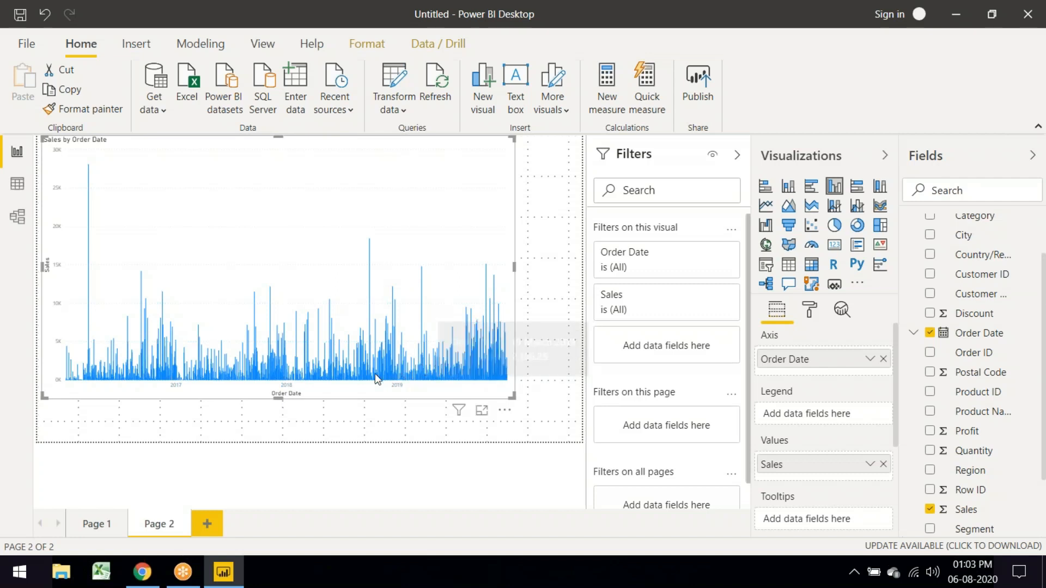
left_click(869, 361)
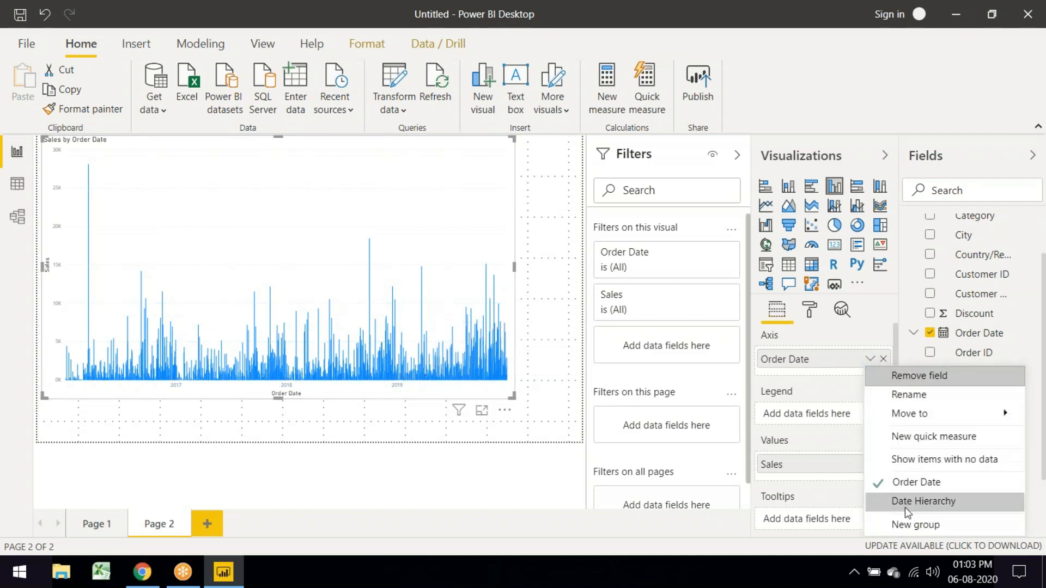
left_click(918, 504)
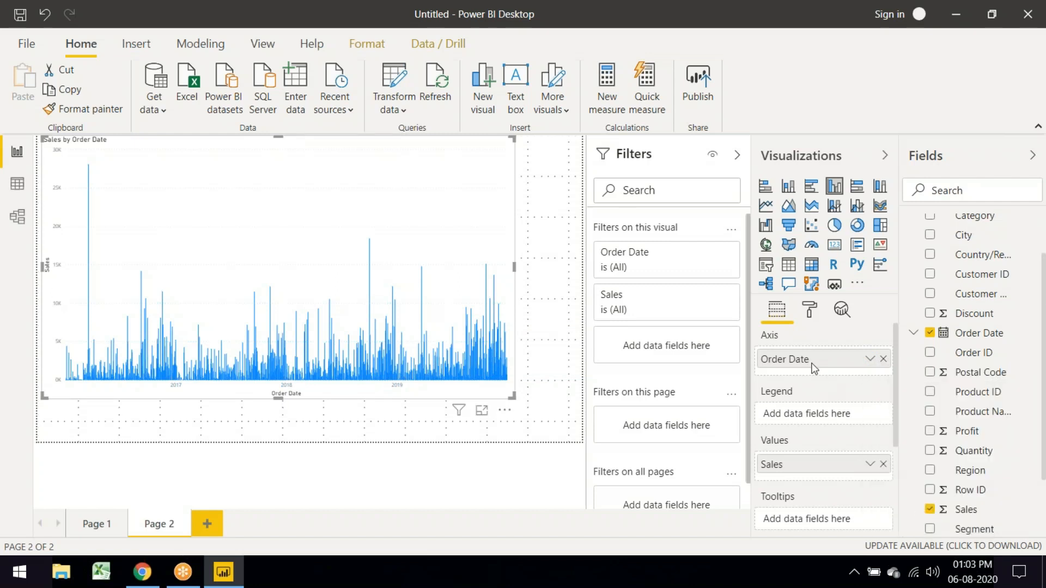
left_click(883, 375)
left_click(884, 375)
left_click(884, 390)
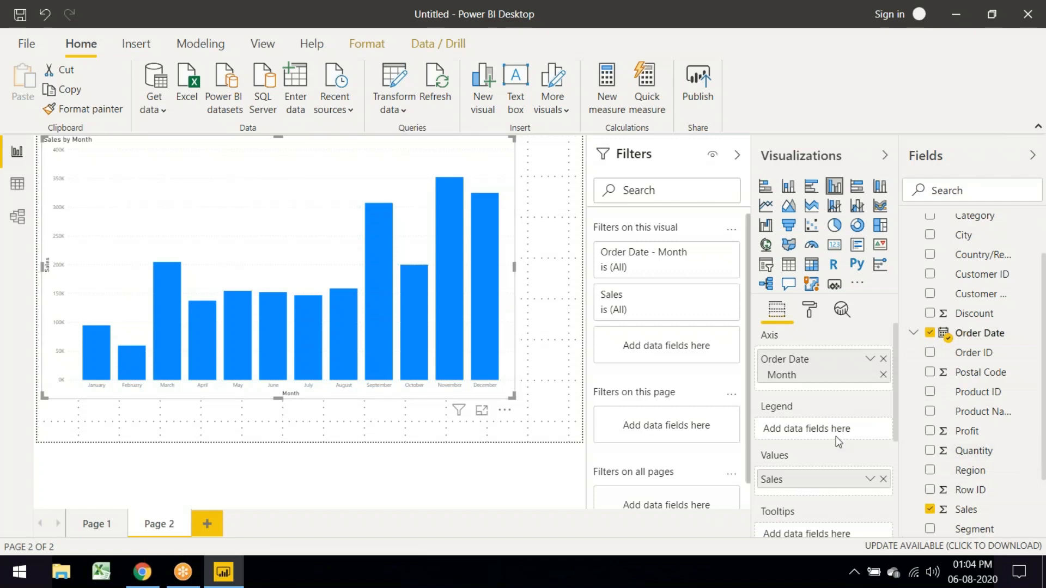
left_click(842, 310)
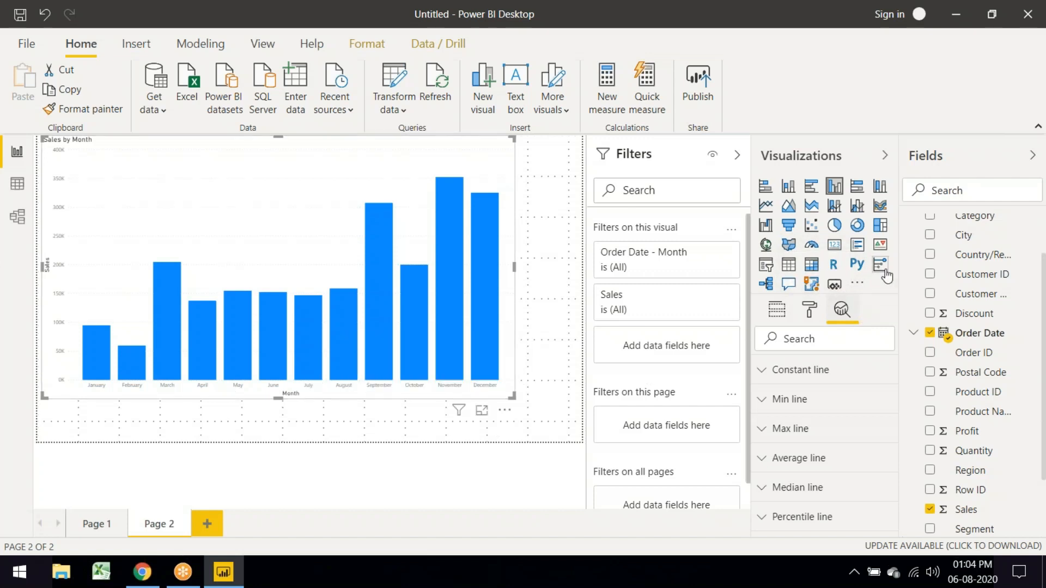
Step: Make the Sales by Month column chart slightly shorter and show its Format options
mouse_move(513, 397)
left_mouse_down()
mouse_move(502, 396)
mouse_move(514, 387)
left_mouse_up()
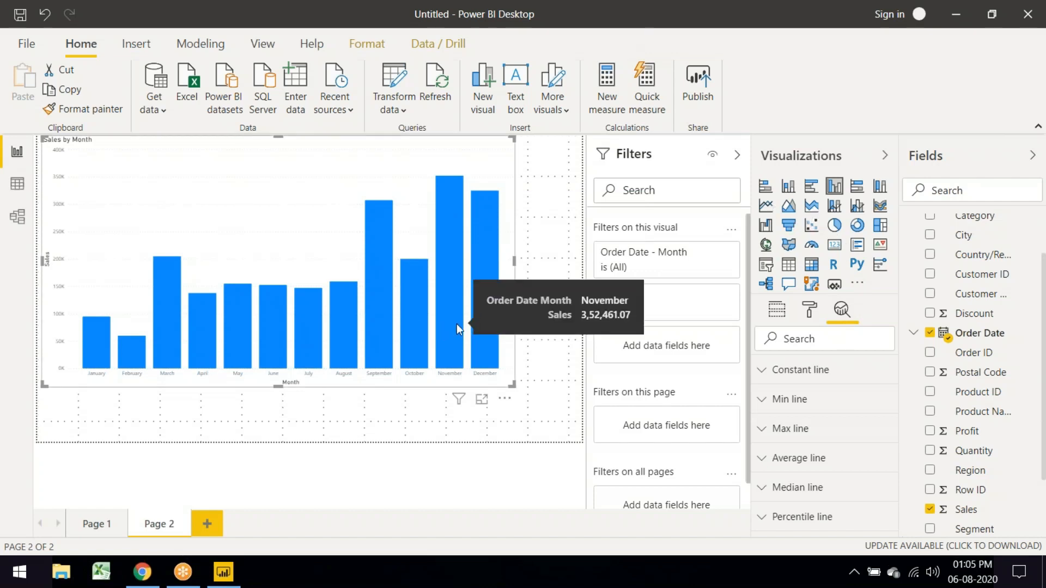
left_click(810, 310)
scroll(799, 439, "down", 3)
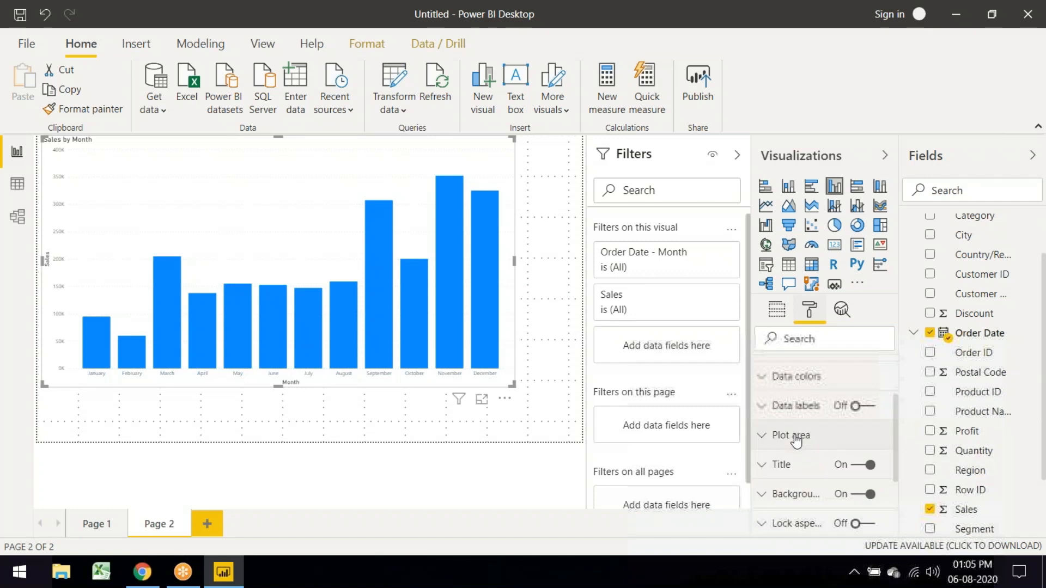
Step: Turn on data labels showing each month's sales and open the Default color fx dialog
left_click(768, 384)
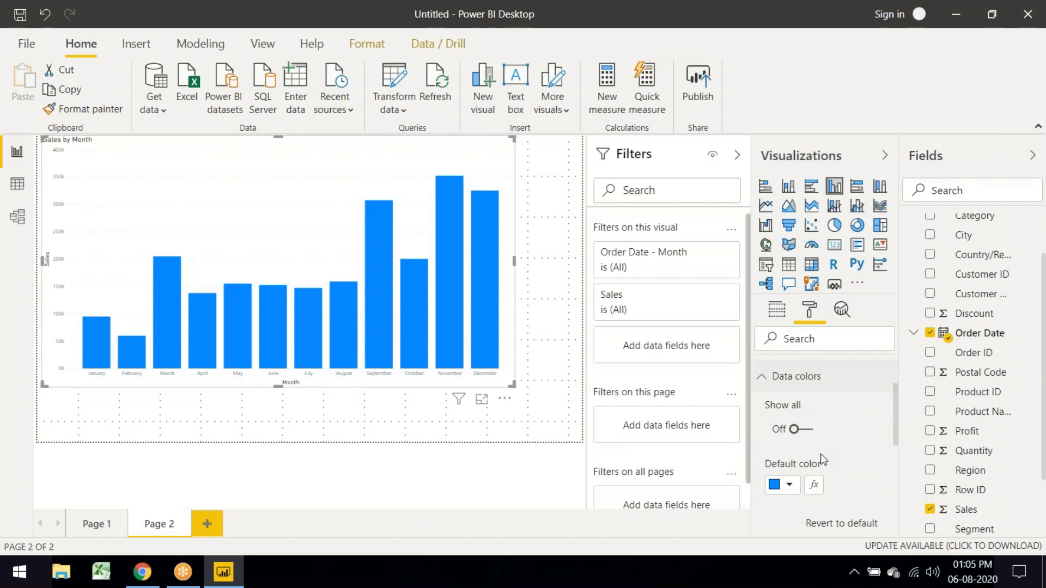
scroll(827, 443, "down", 2)
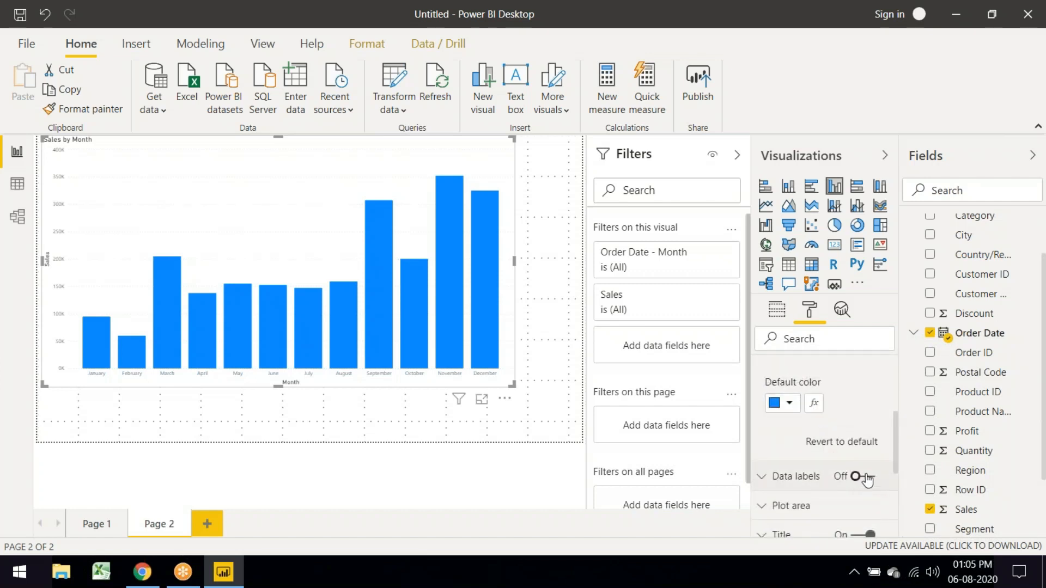
left_click_drag(856, 477, 873, 478)
left_click(873, 478)
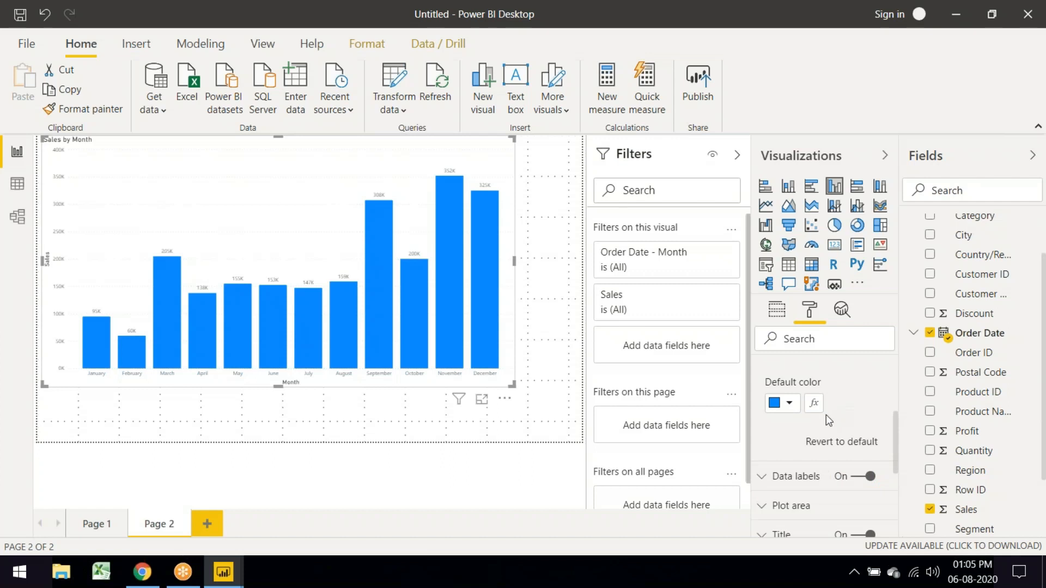
left_click(814, 402)
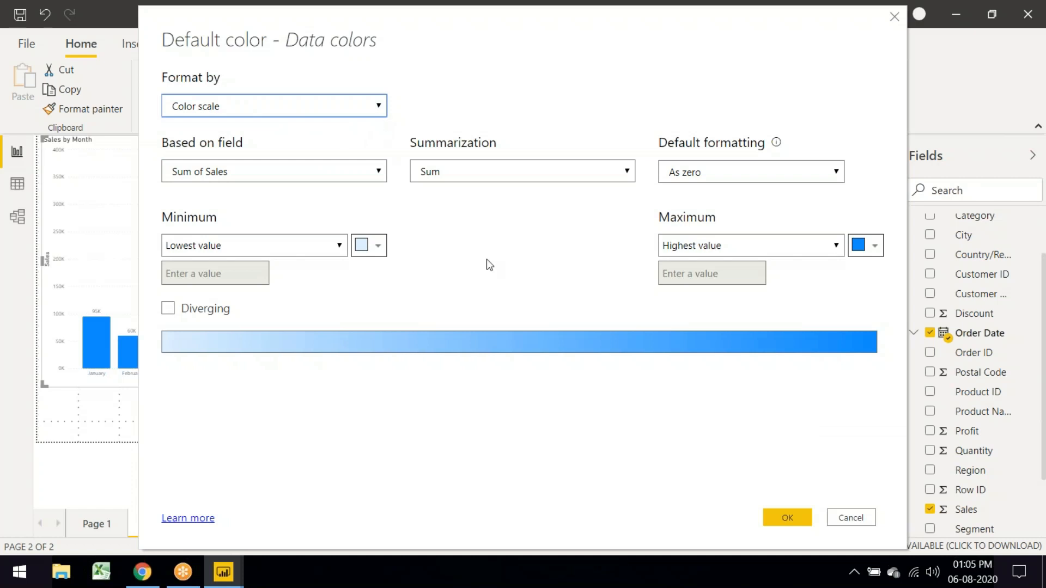
Step: Apply a blue two-colour gradient to the month columns, then remove it for uniform blue
left_click(168, 309)
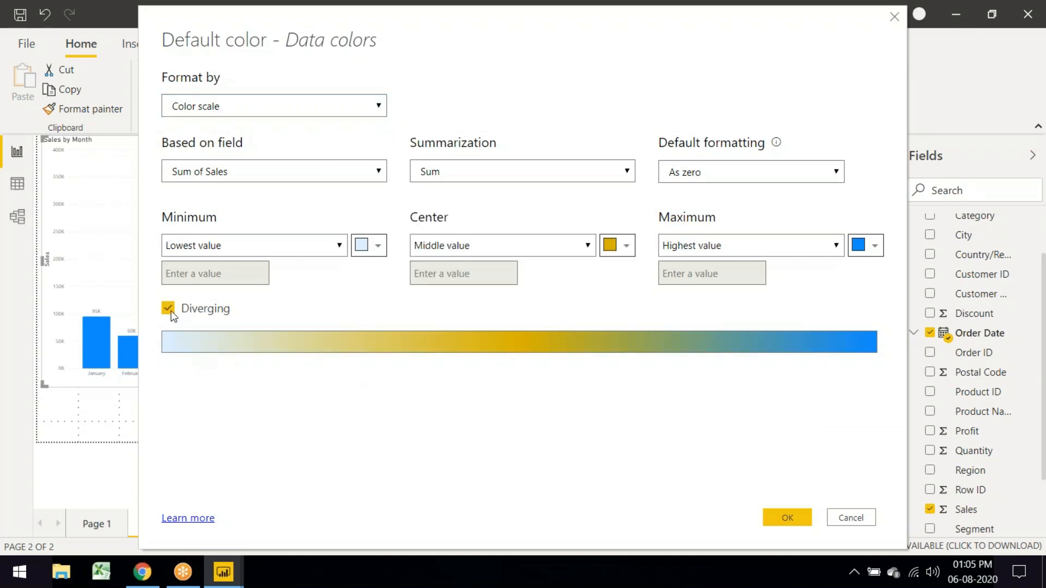
left_click(169, 309)
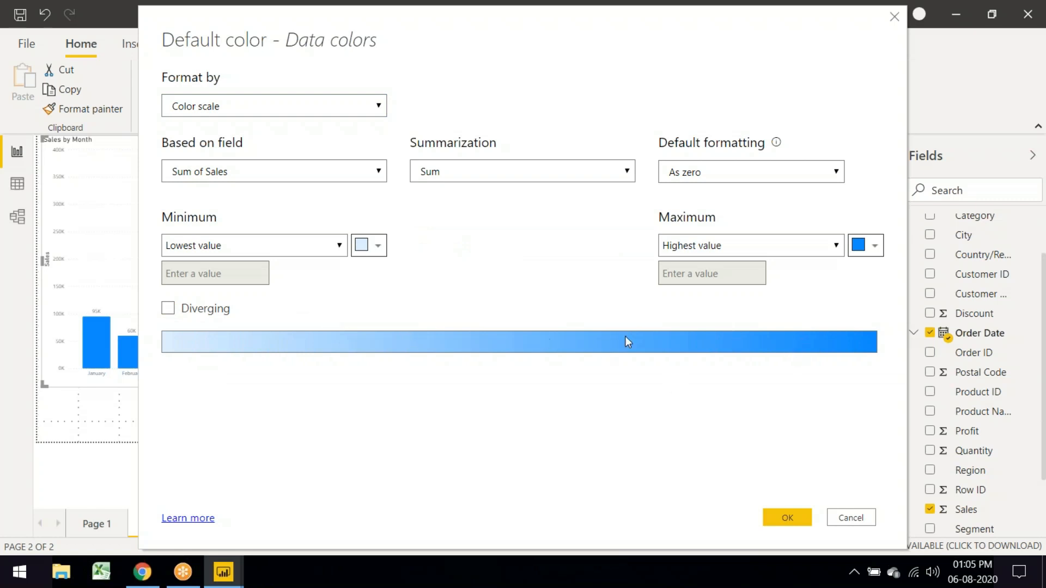
left_click(789, 515)
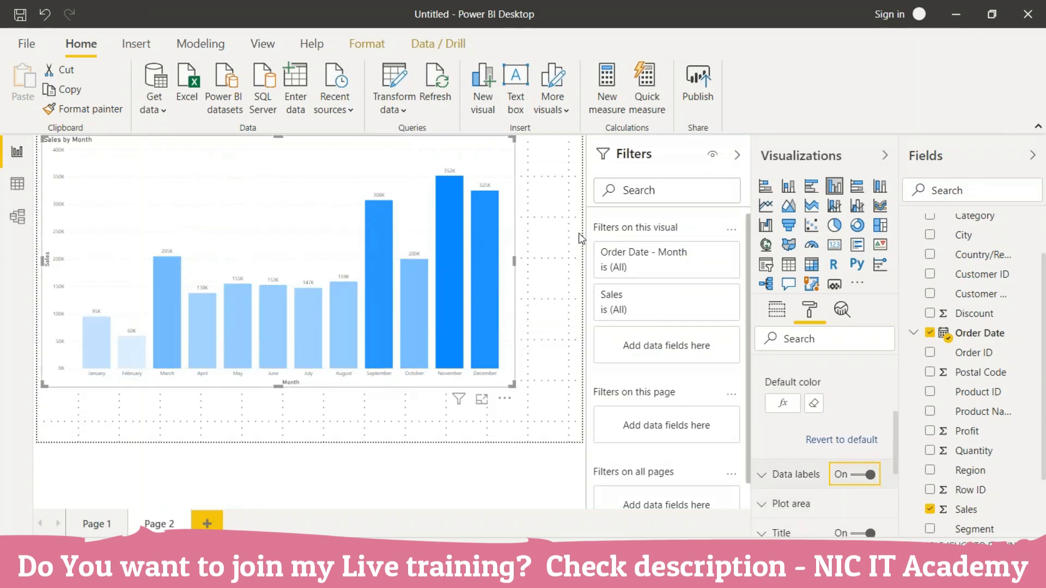
mouse_move(409, 340)
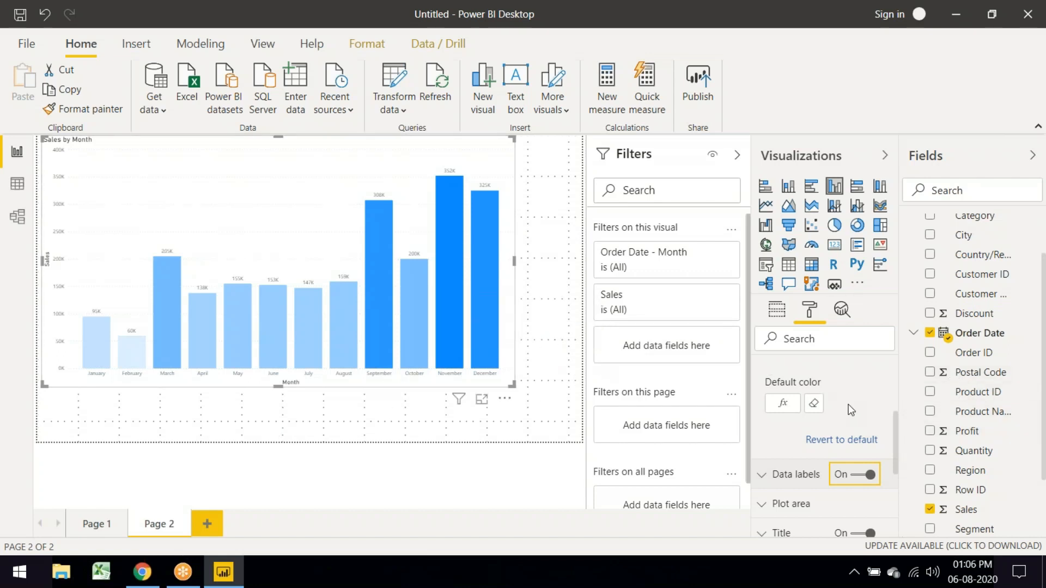
scroll(852, 400, "up", 2)
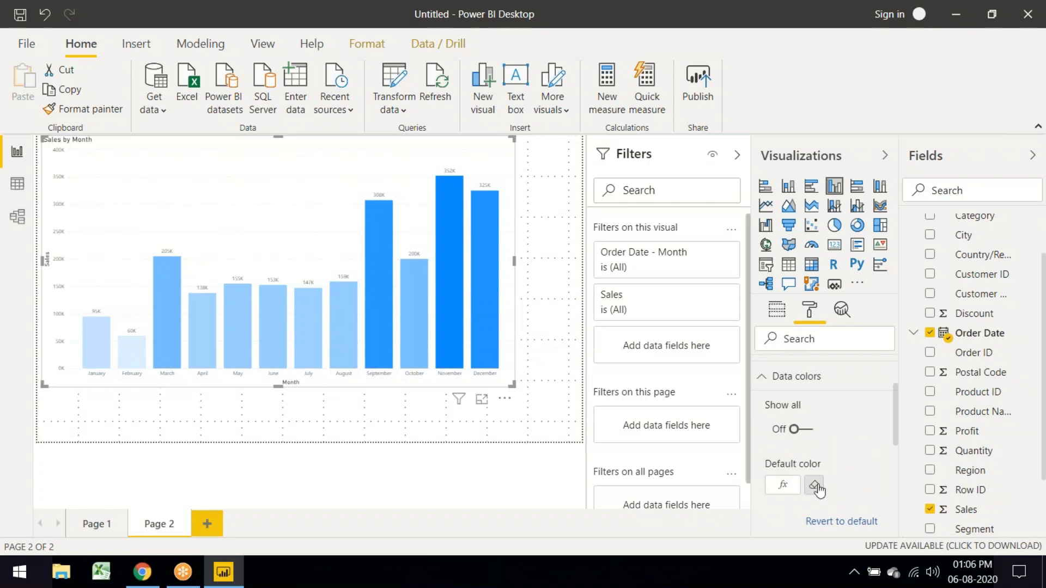
left_click(816, 487)
Step: Turn on Show all so January through December each get their own colour setting
scroll(812, 414, "down", 2)
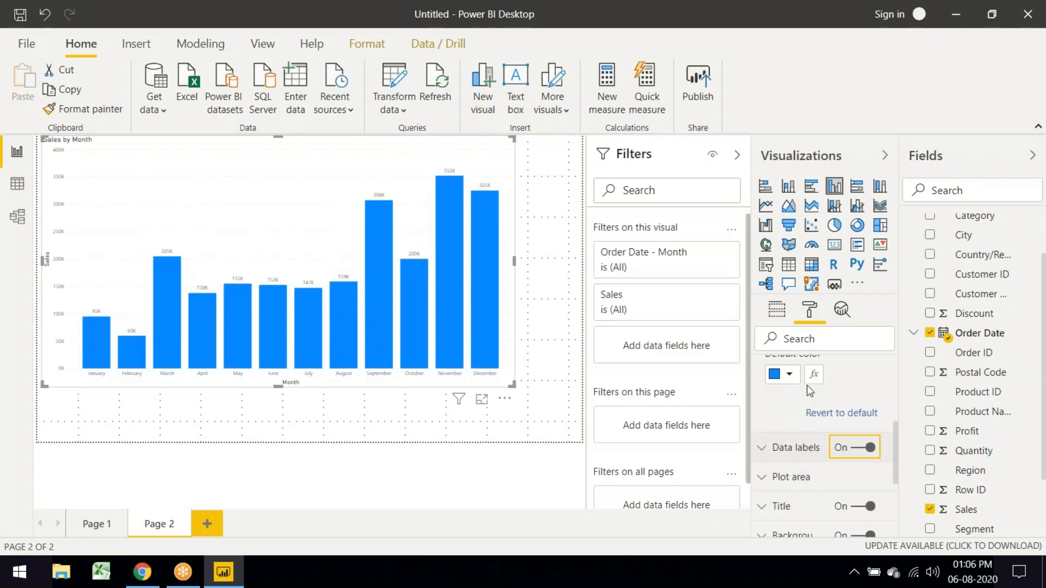
scroll(827, 414, "up", 3)
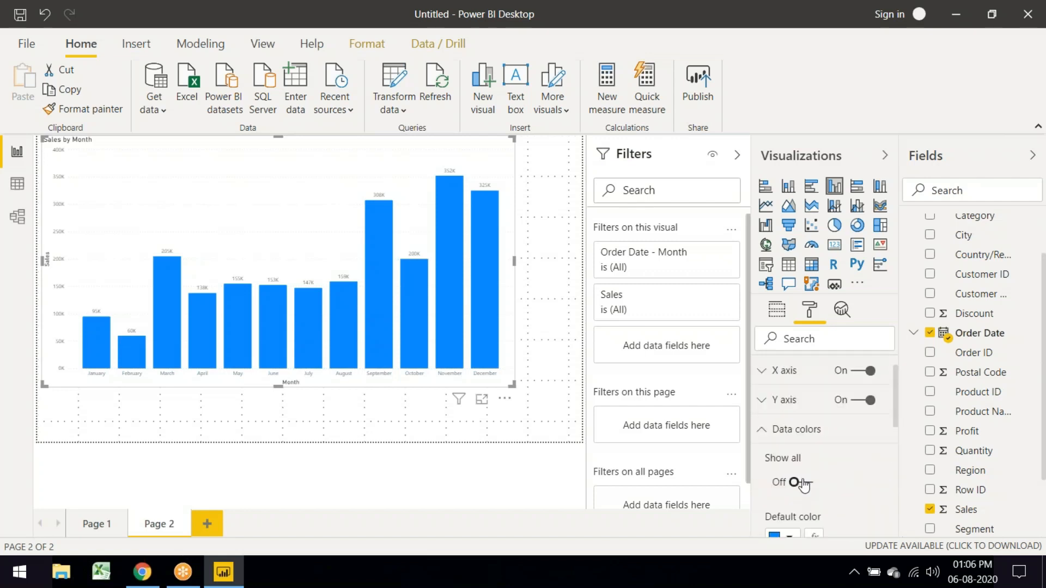
left_click(810, 483)
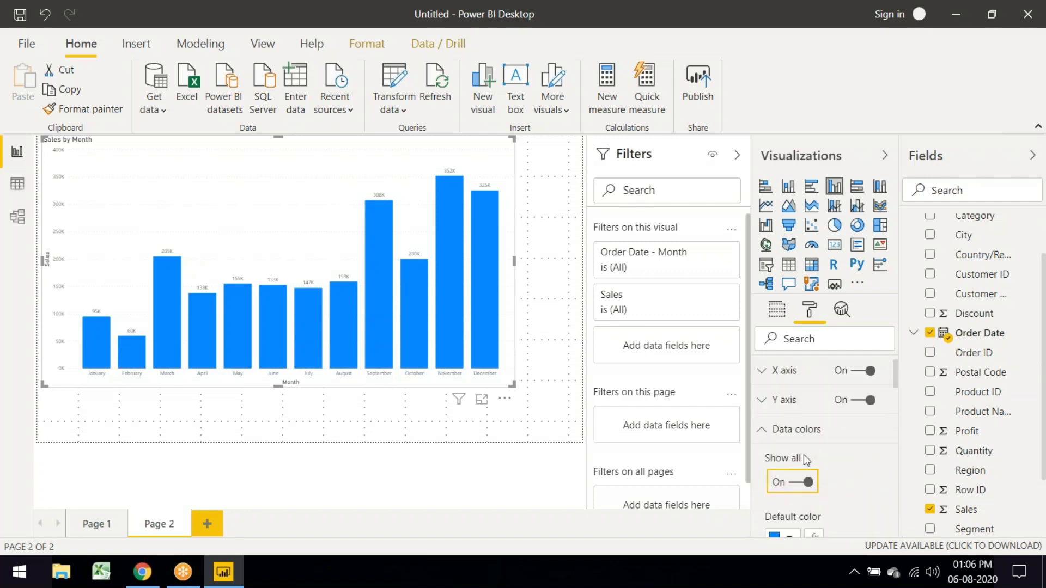
scroll(830, 461, "down", 8)
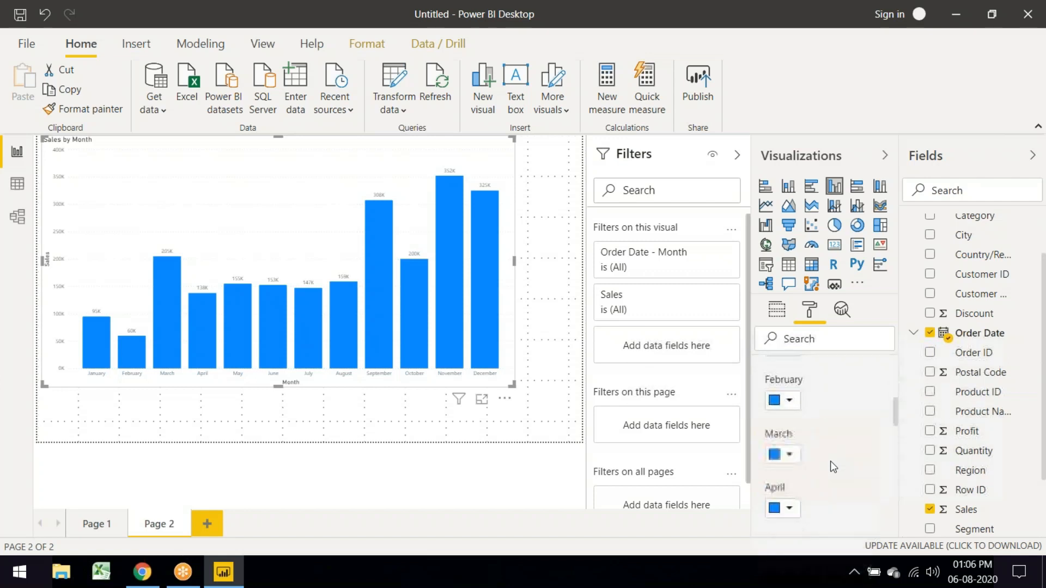
scroll(831, 461, "down", 9)
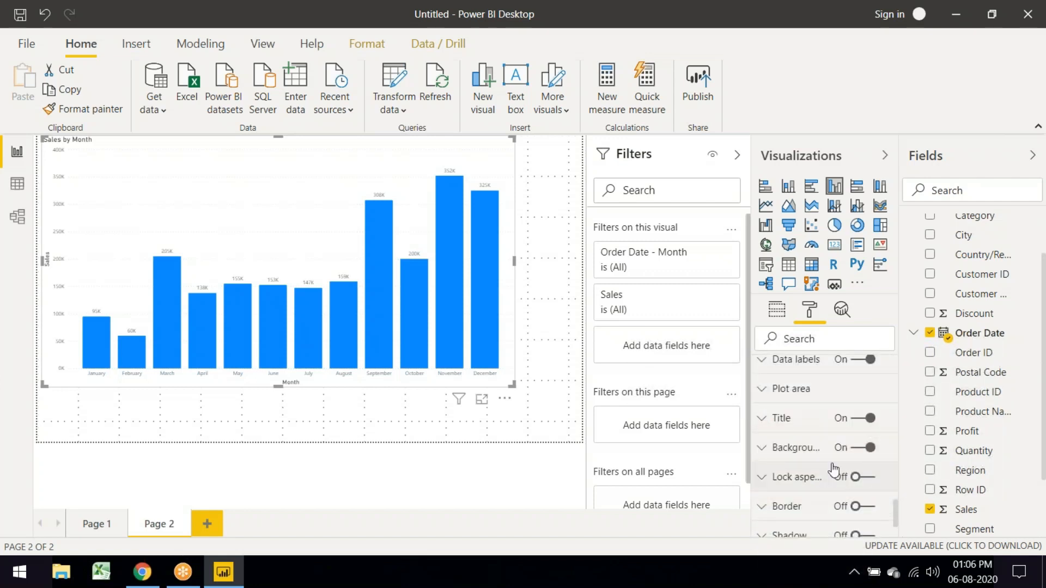
scroll(832, 467, "up", 4)
scroll(830, 464, "up", 12)
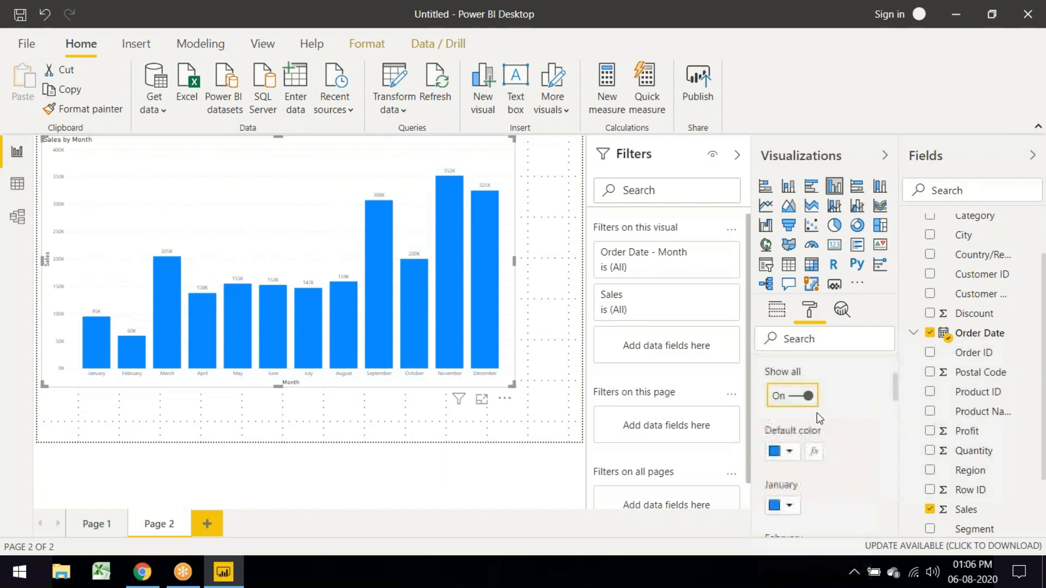
scroll(816, 413, "up", 3)
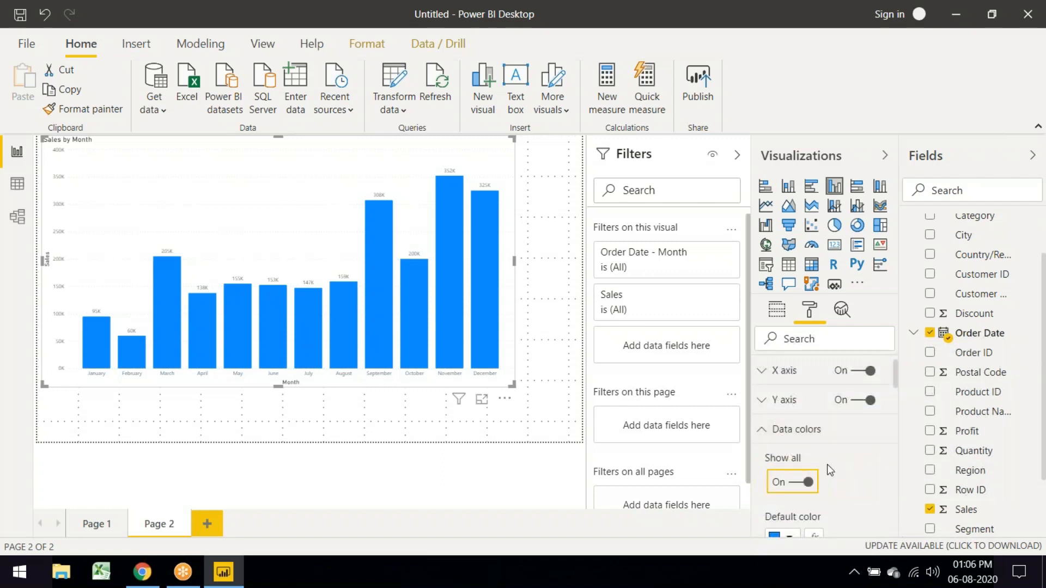
left_click(768, 433)
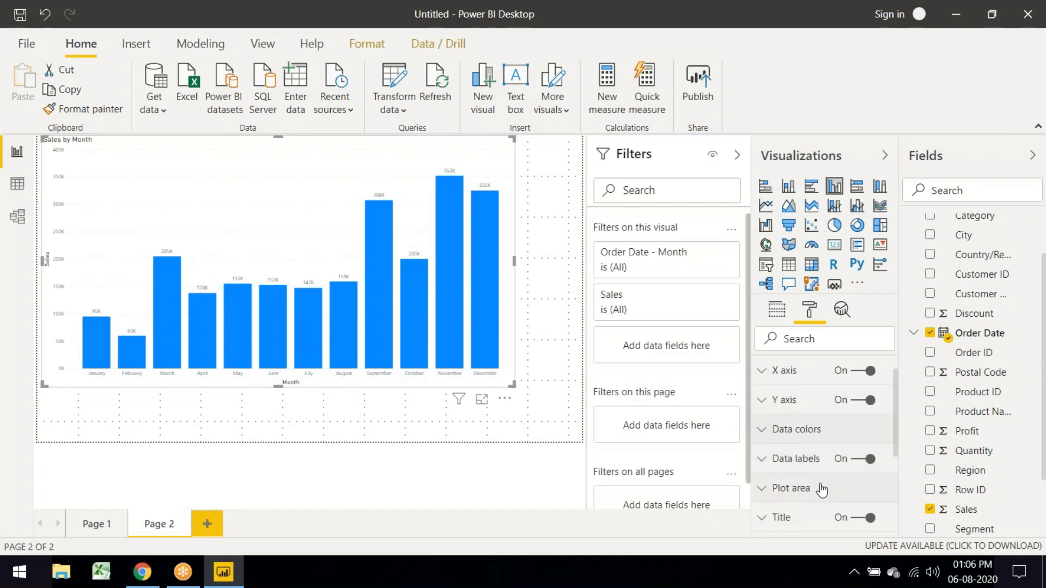
scroll(808, 483, "down", 3)
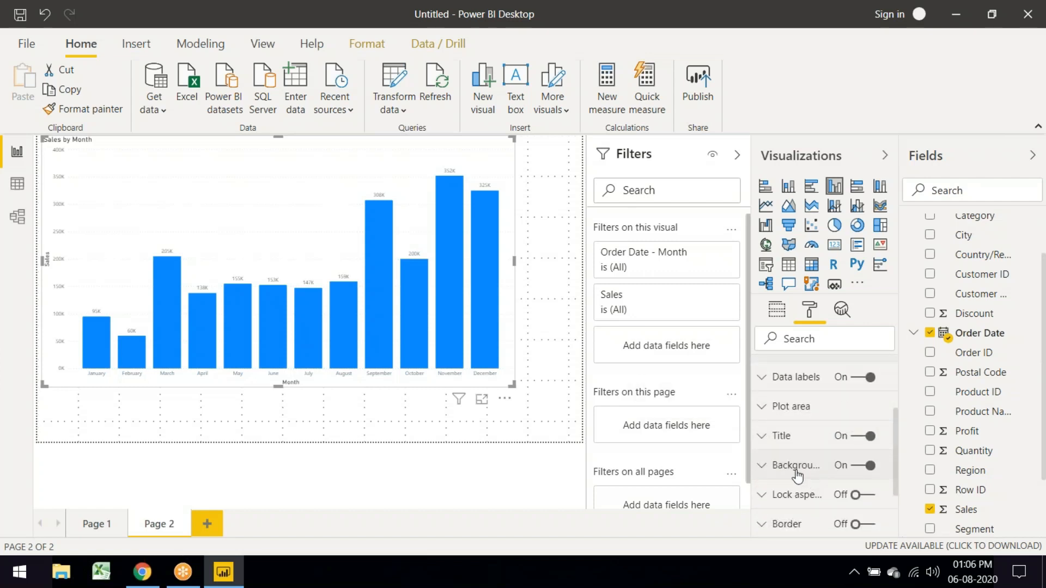
Step: Give the Sales by Month chart a light yellow background instead of light blue, then resize it
left_click(767, 477)
scroll(776, 498, "down", 3)
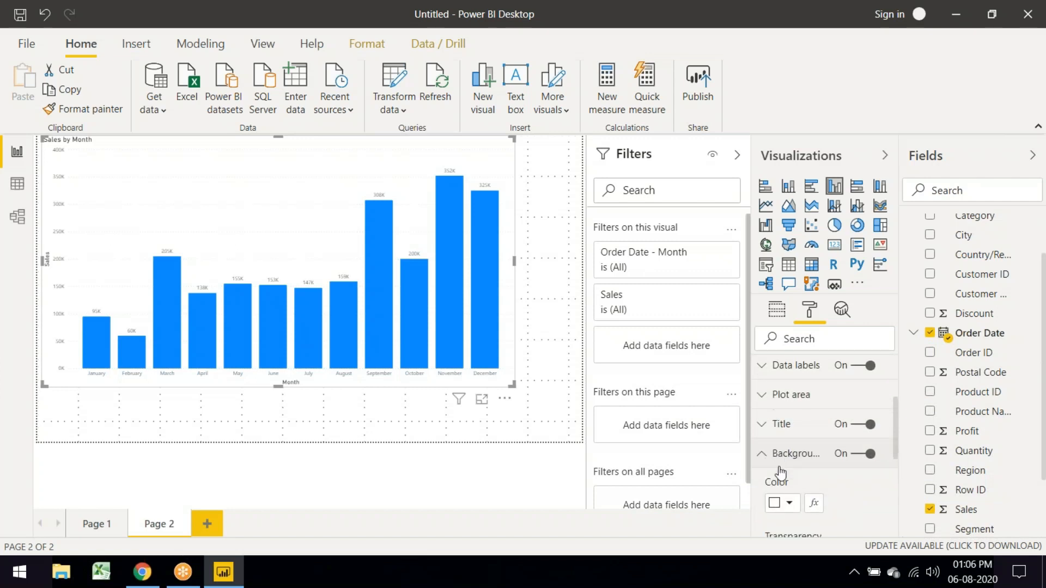
left_click(789, 432)
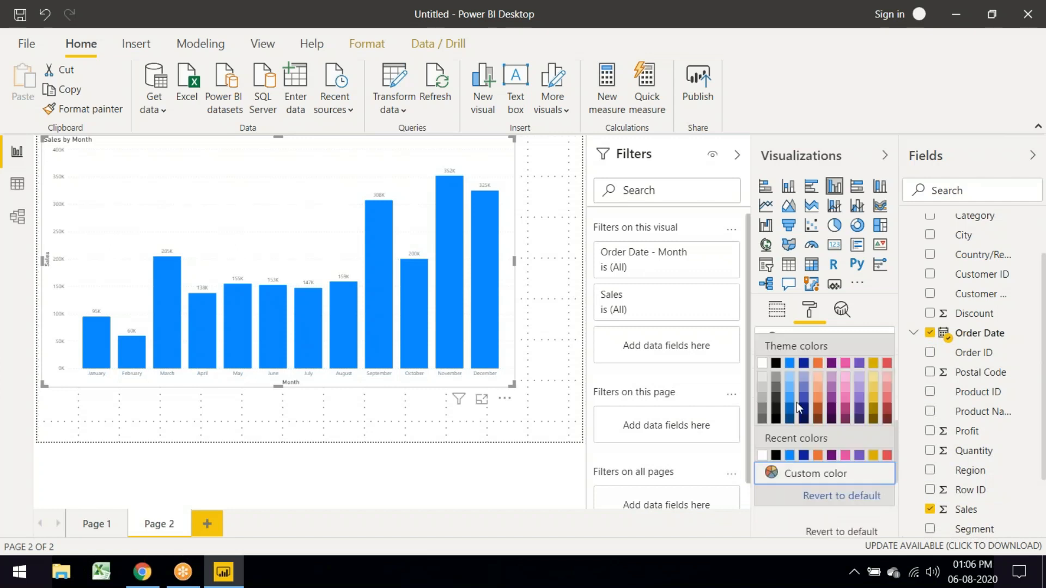
left_click(793, 379)
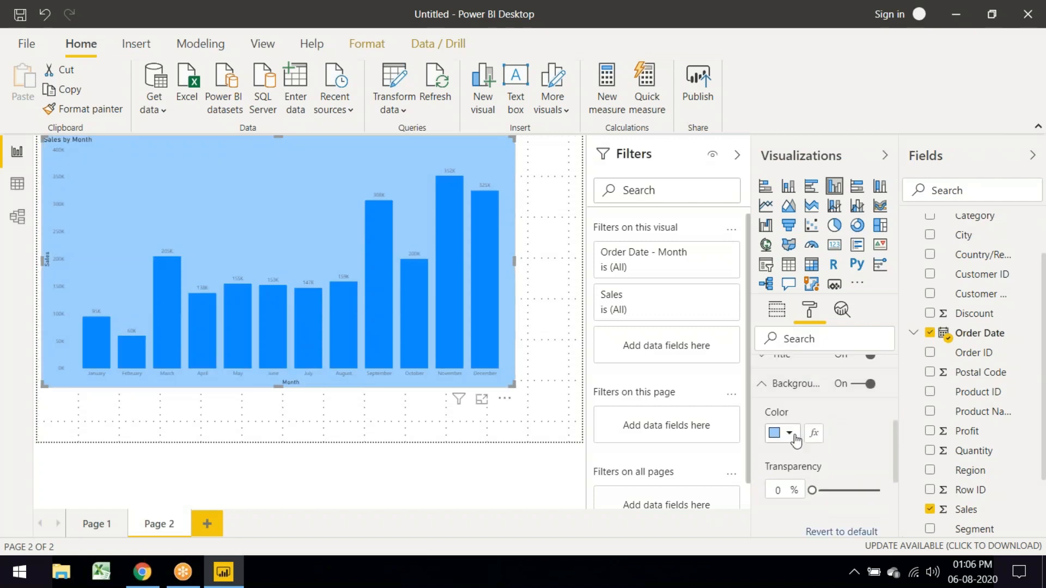
left_click(795, 435)
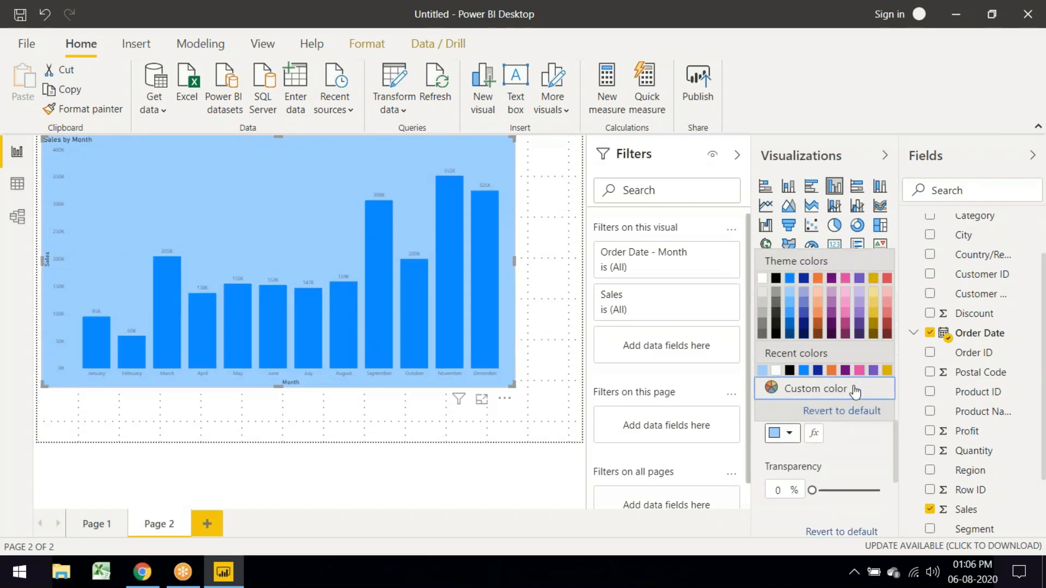
left_click(874, 301)
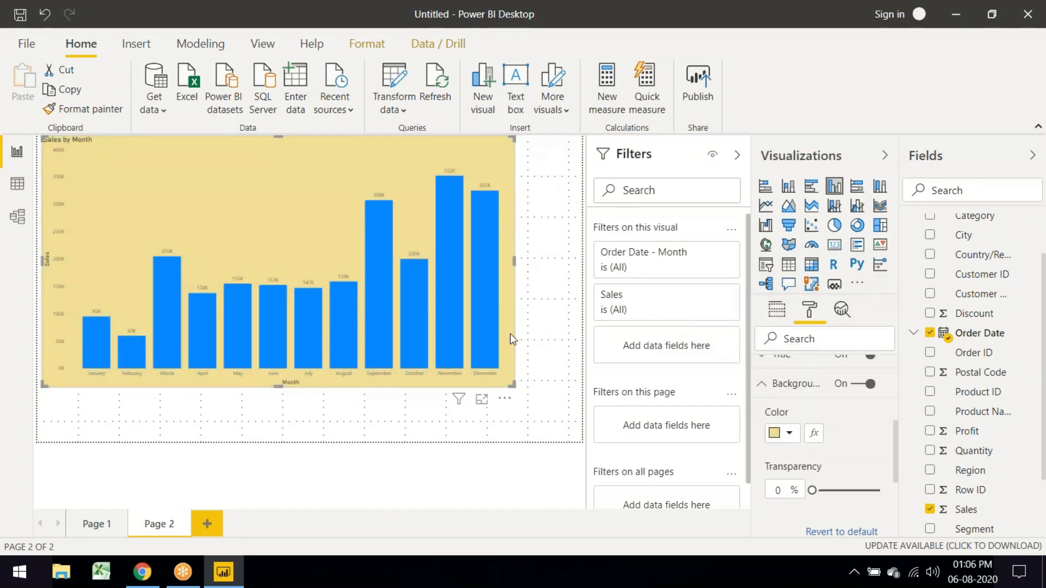
left_click_drag(514, 385, 360, 400)
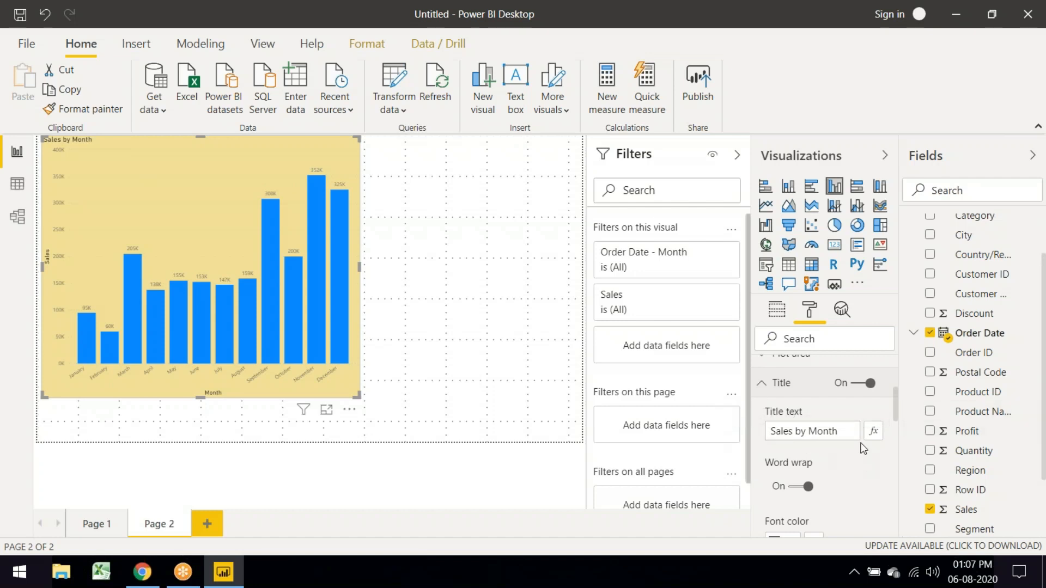
left_click(874, 431)
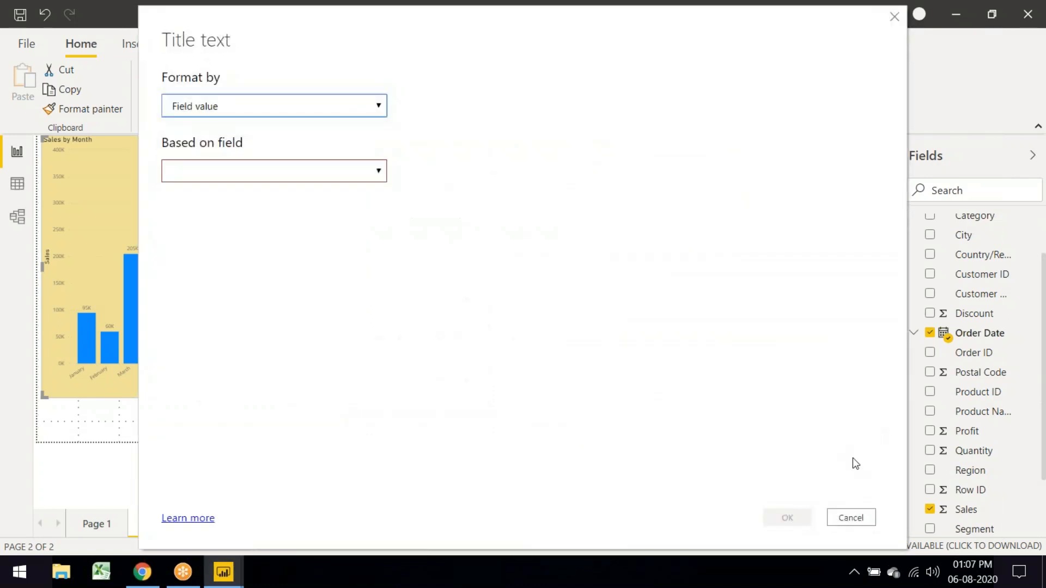
left_click(378, 171)
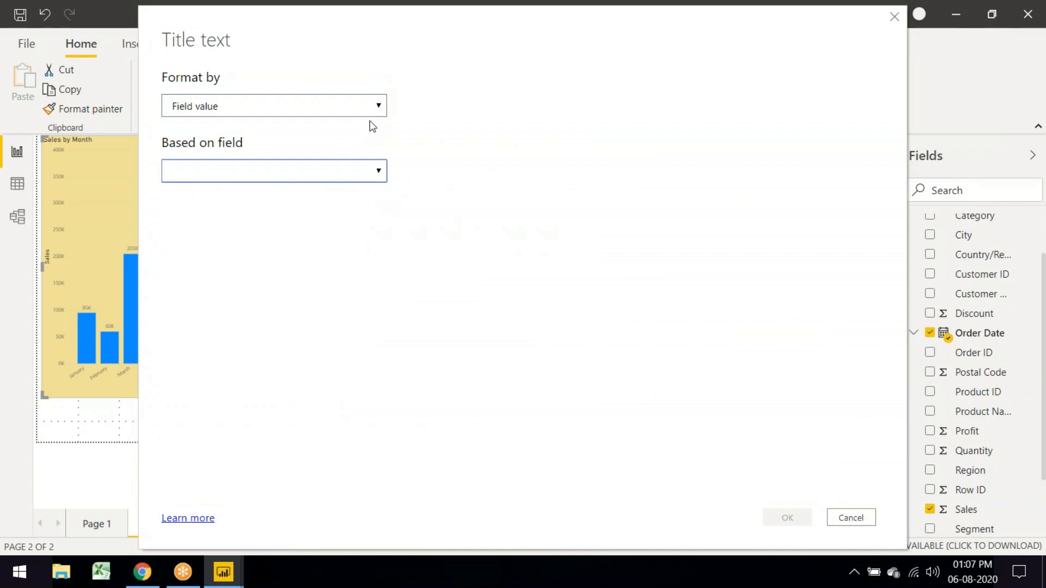
left_click(379, 106)
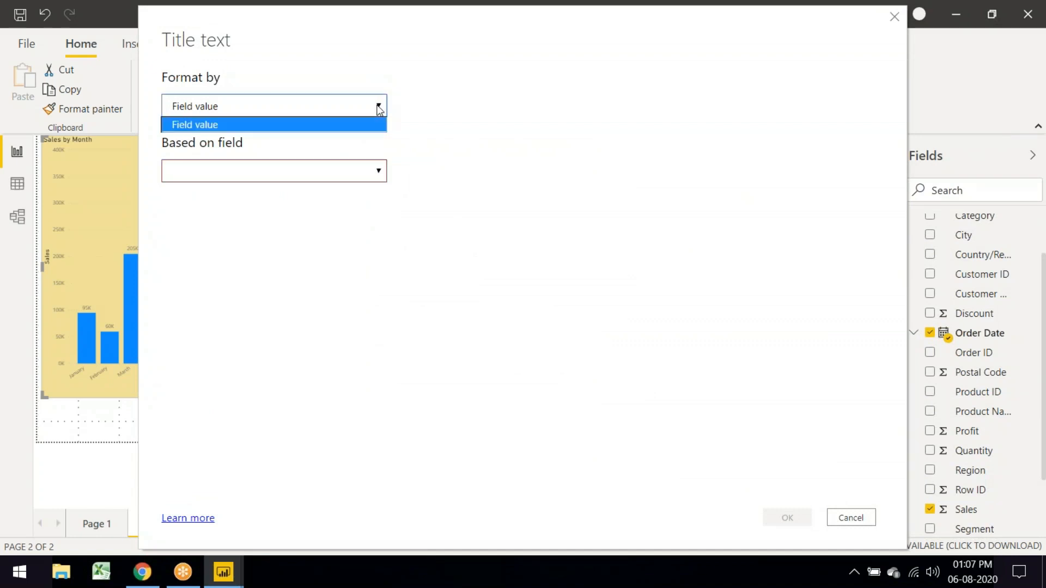
left_click(338, 124)
left_click(256, 173)
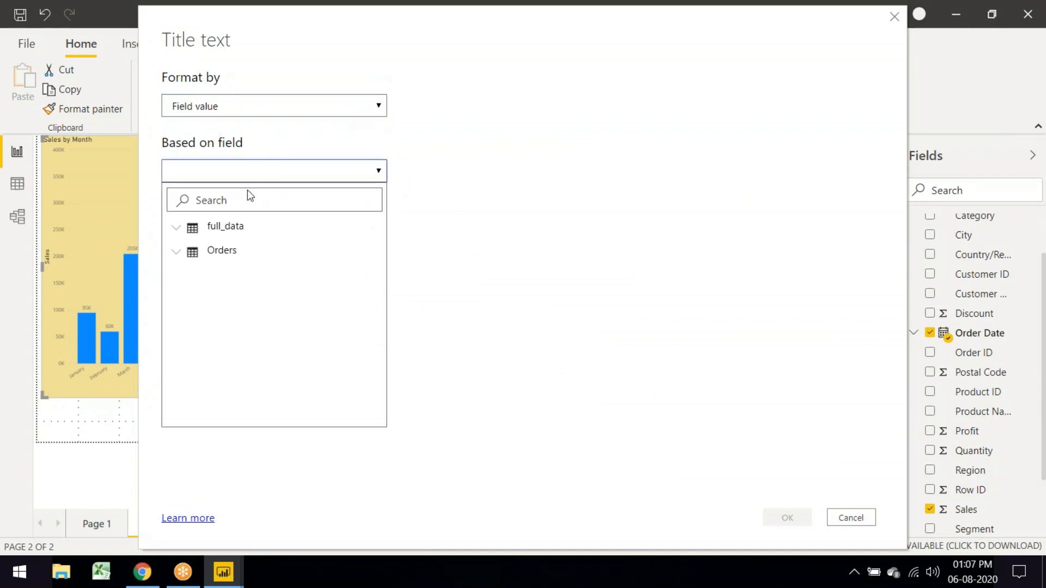
left_click_drag(256, 30, 263, 149)
left_click(902, 137)
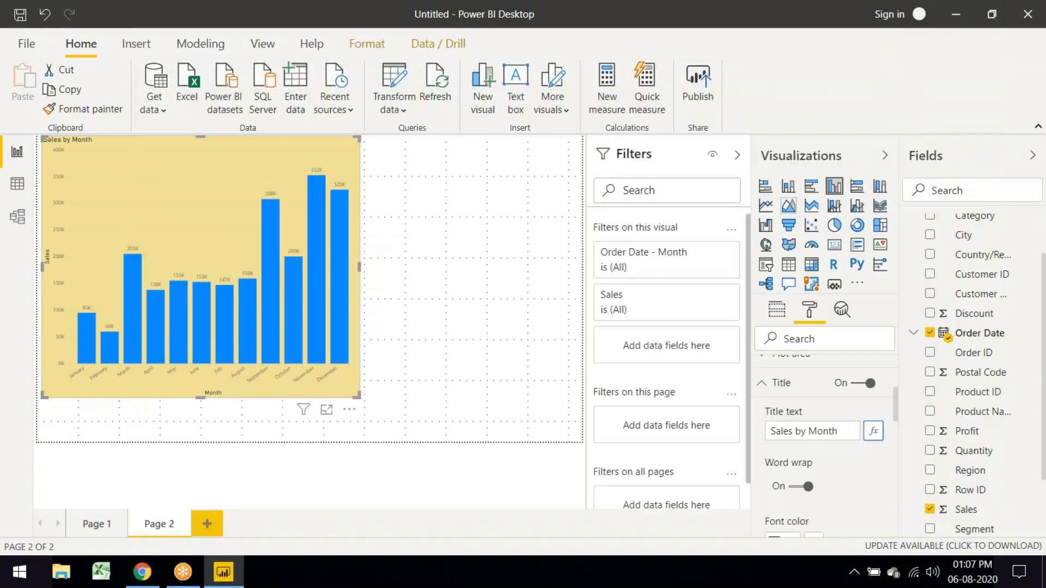
Step: Make the chart title purple, centred and 24 pt
scroll(821, 463, "down", 3)
left_click(789, 461)
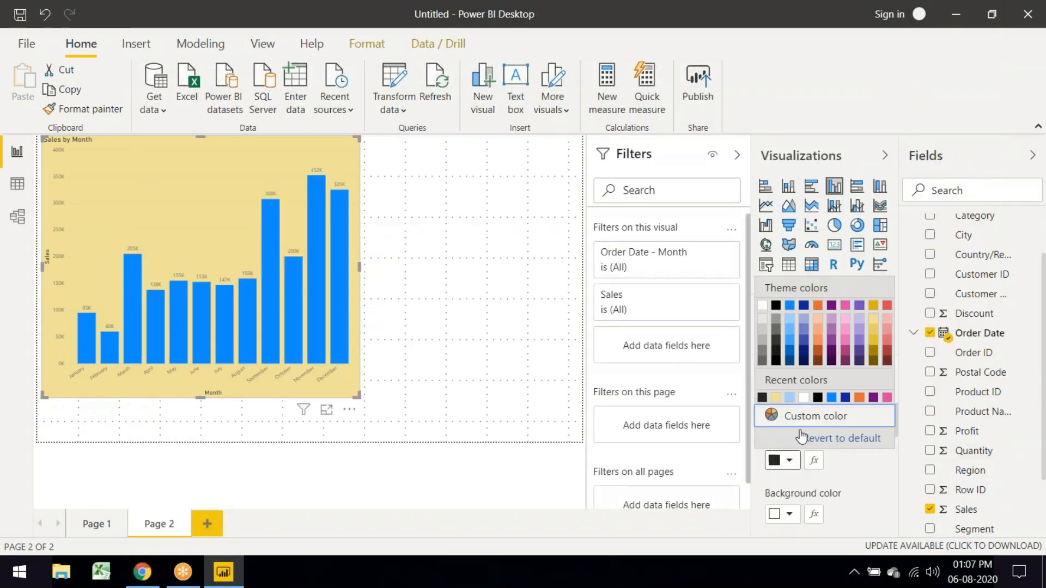
left_click(845, 306)
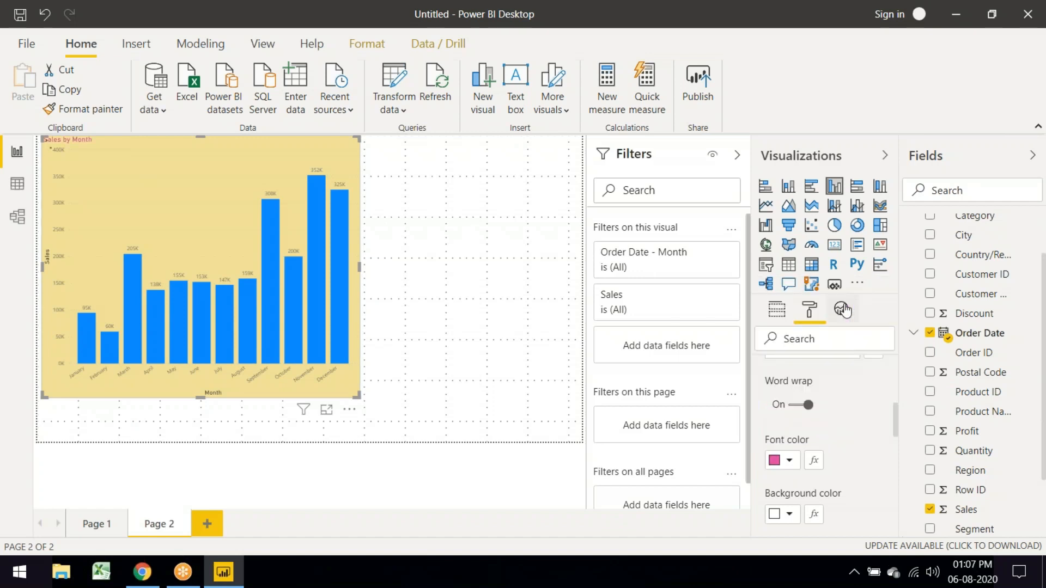
left_click(790, 464)
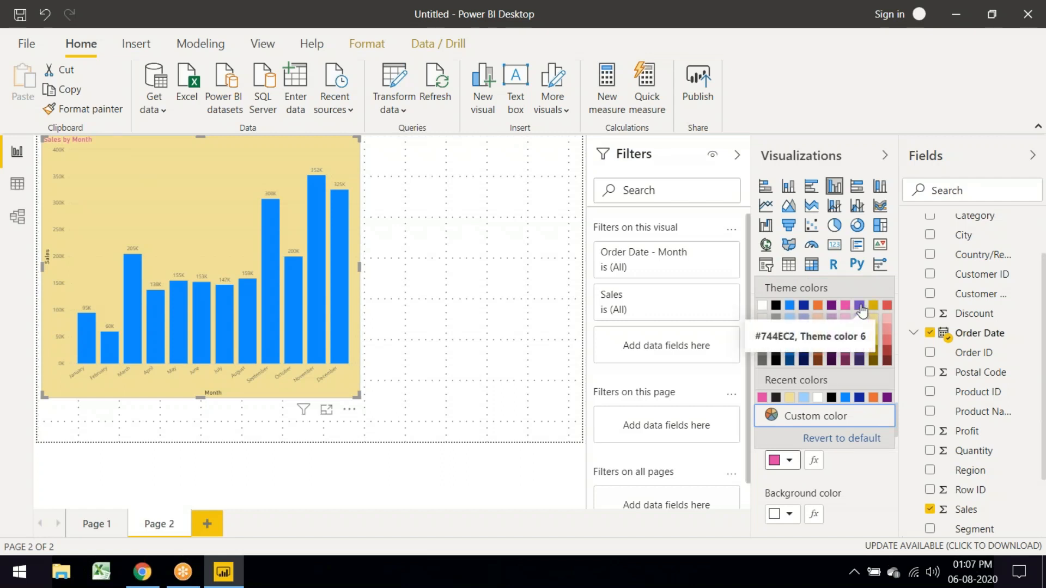
left_click(860, 307)
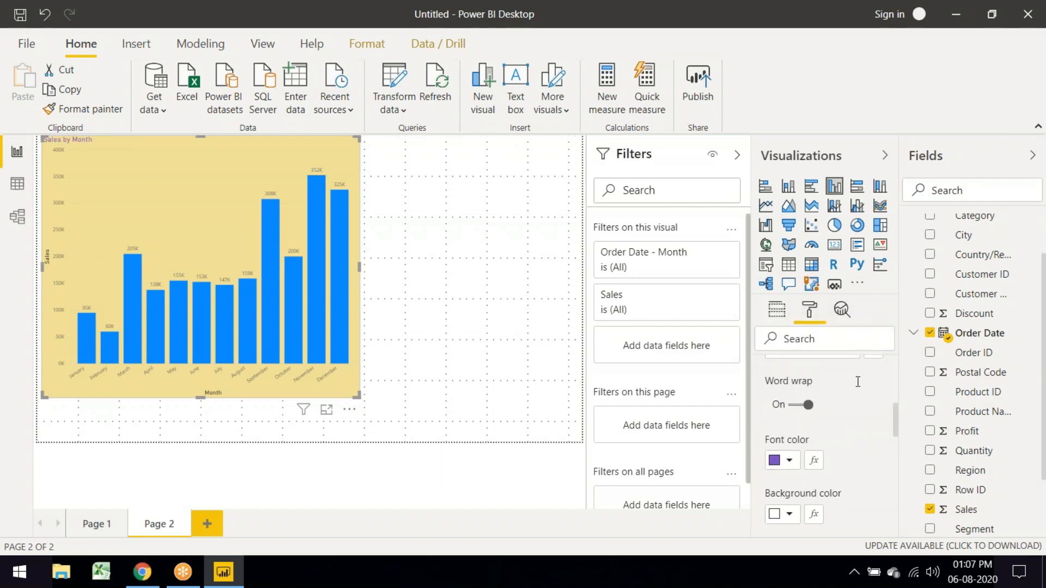
scroll(833, 437, "down", 3)
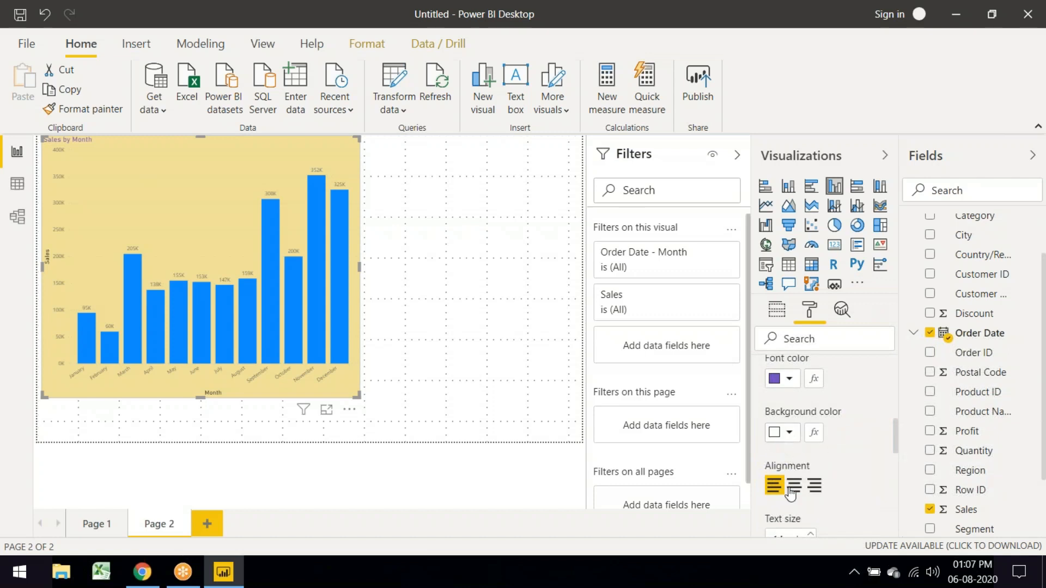
left_click(795, 485)
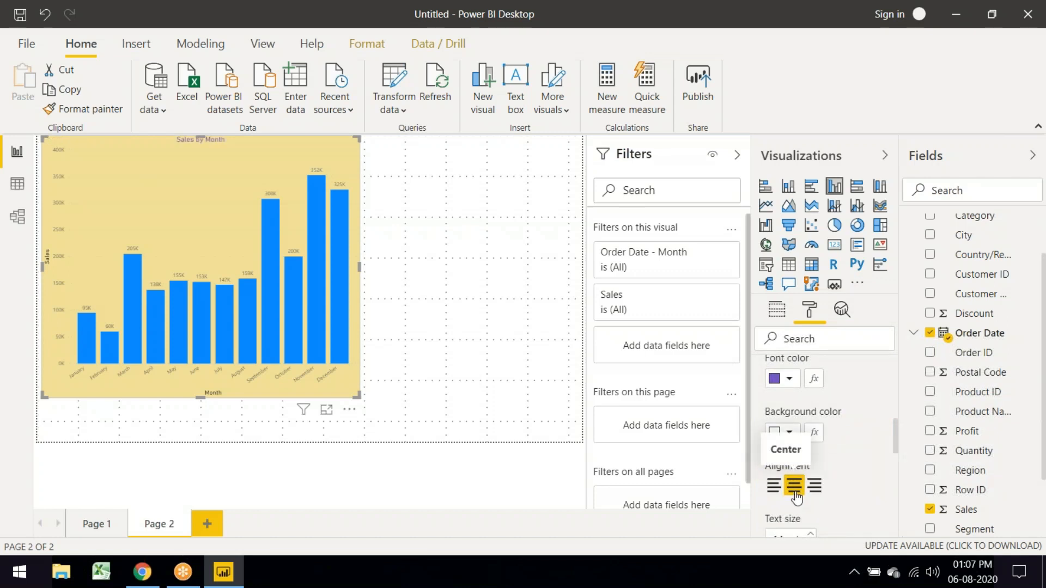
scroll(801, 480, "down", 3)
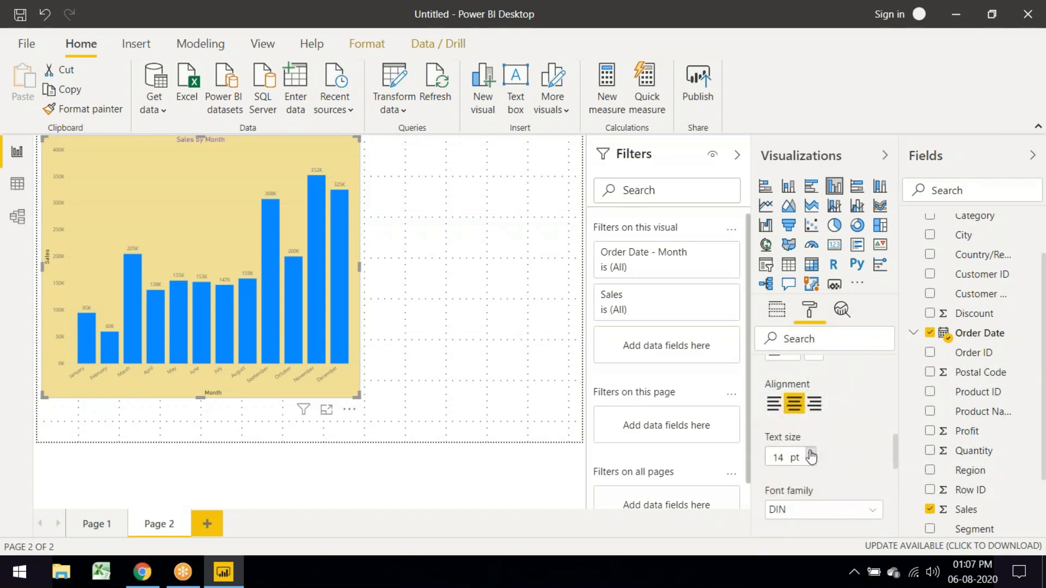
left_click(812, 455)
left_click(811, 455)
left_click(811, 455)
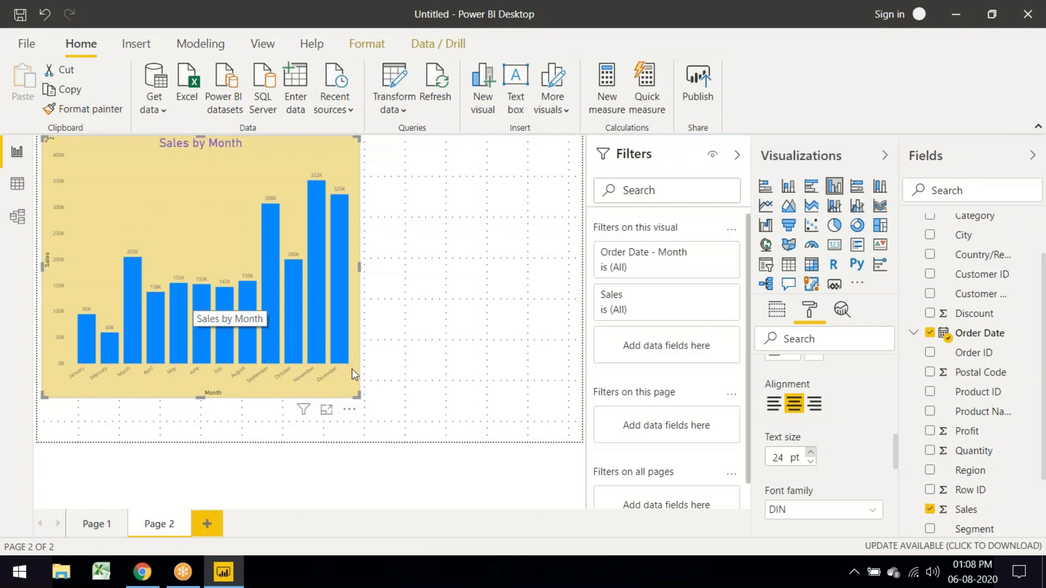
Step: Resize the column chart smaller into the top-left area of the page
left_click_drag(361, 396, 430, 334)
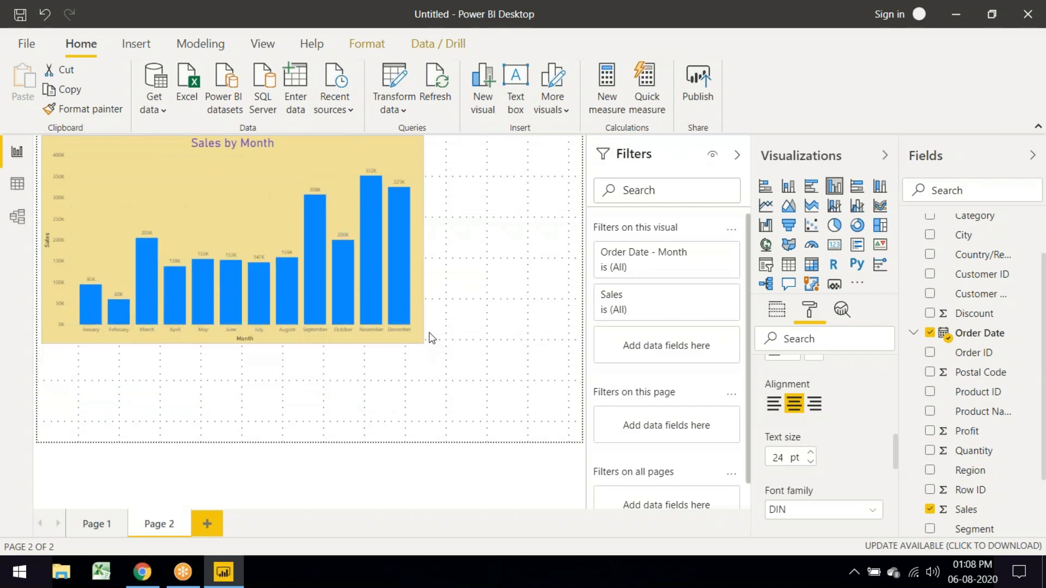
left_click_drag(432, 325, 472, 349)
left_click(525, 369)
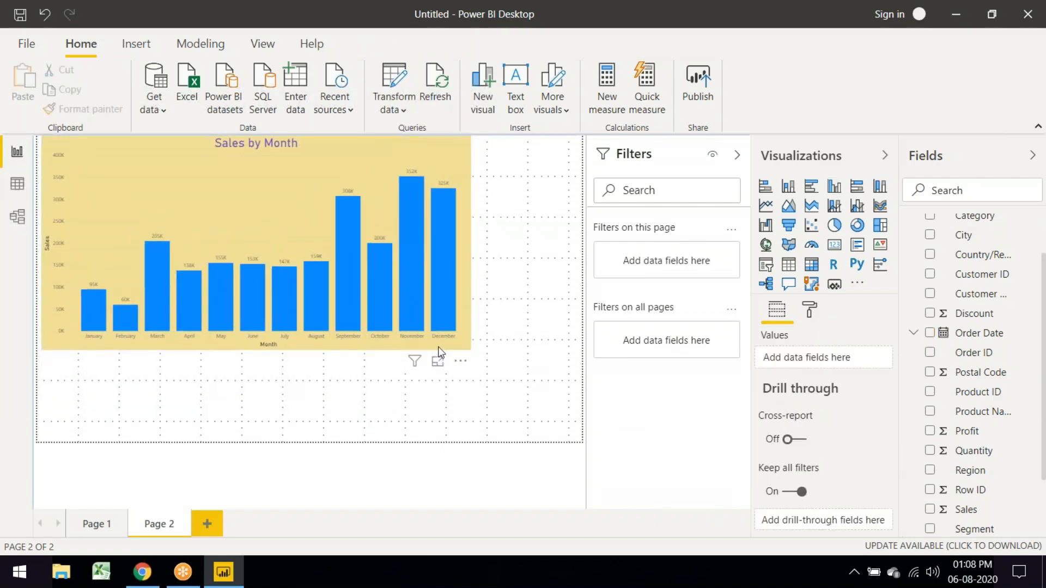
left_click(474, 349)
left_click_drag(437, 356, 383, 362)
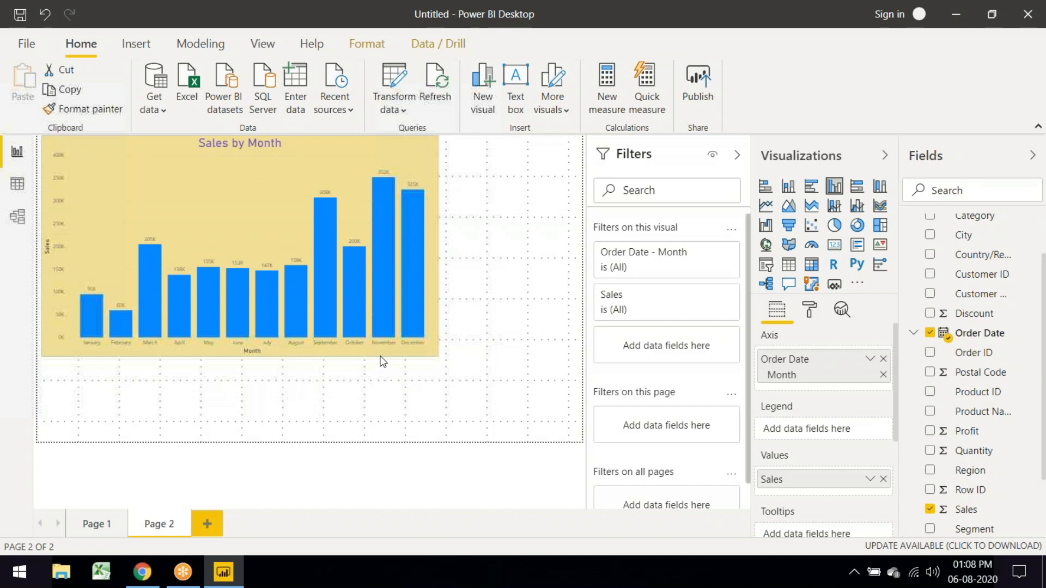
left_click_drag(383, 361, 324, 339)
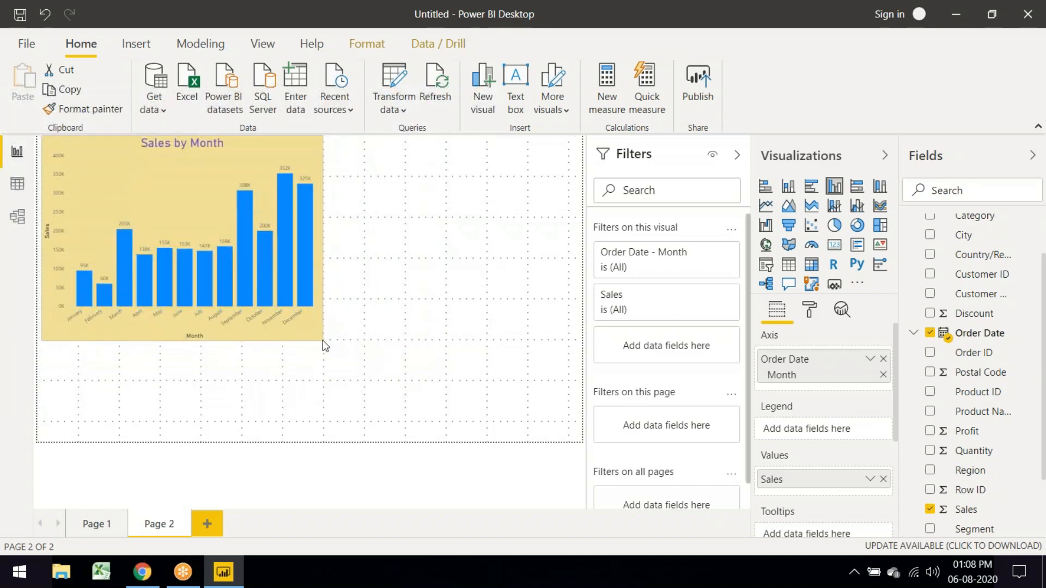
Step: Add a donut chart right of the column chart and stretch it to the same height
left_click(404, 260)
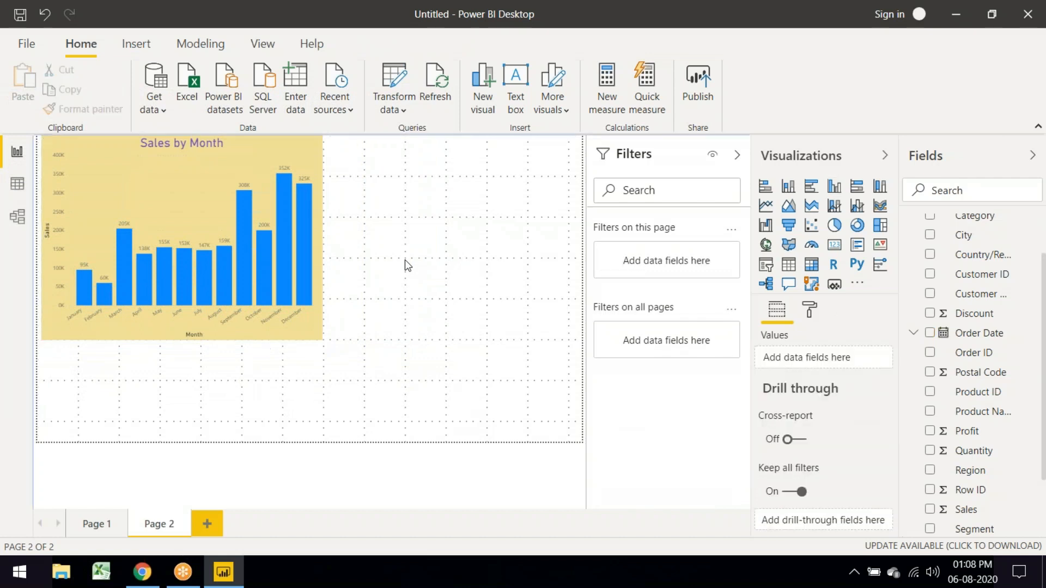
left_click(856, 226)
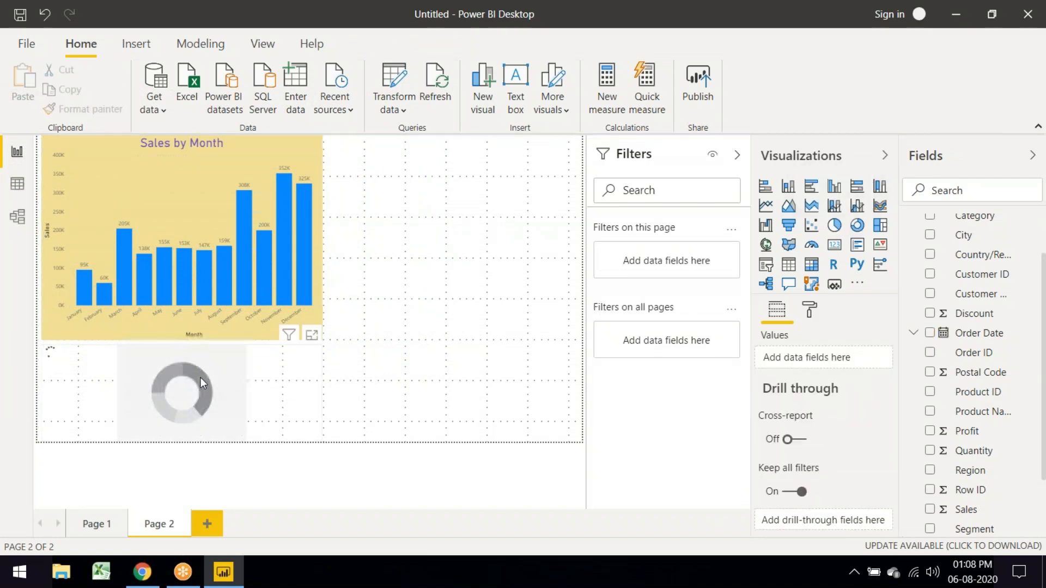
left_click_drag(201, 361, 503, 169)
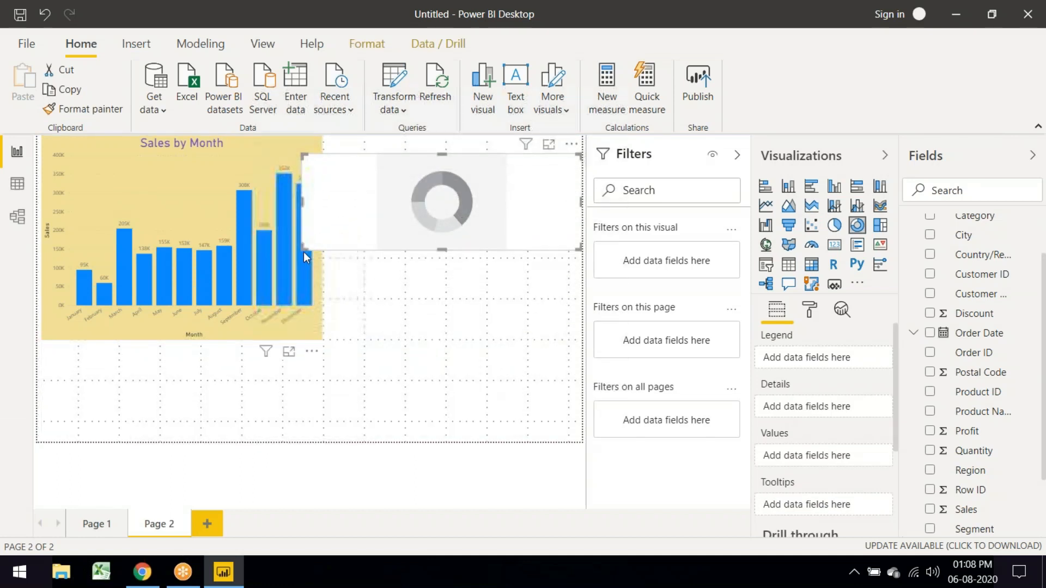
left_click_drag(302, 252, 326, 266)
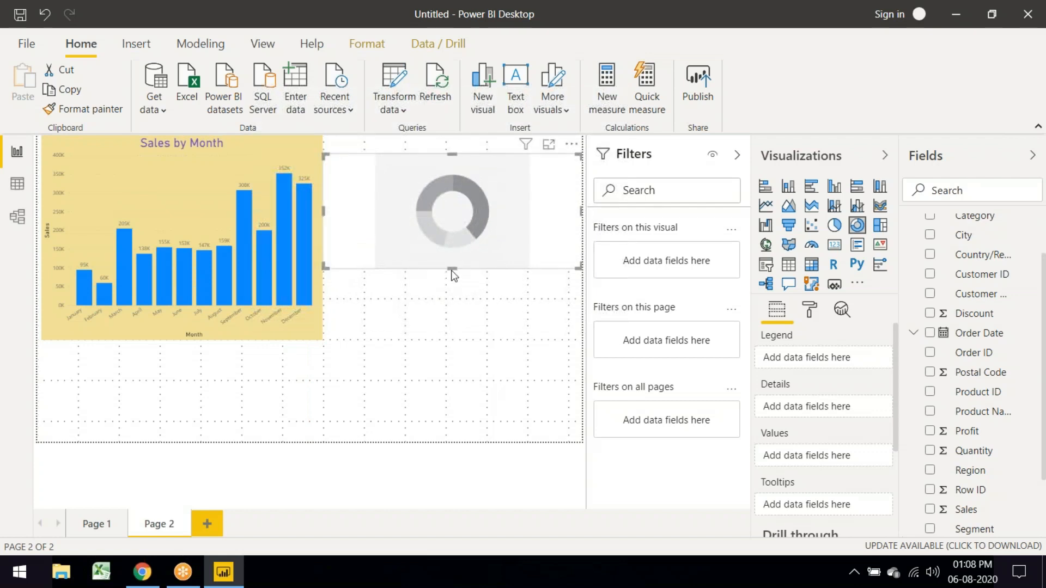
left_click_drag(451, 270, 454, 337)
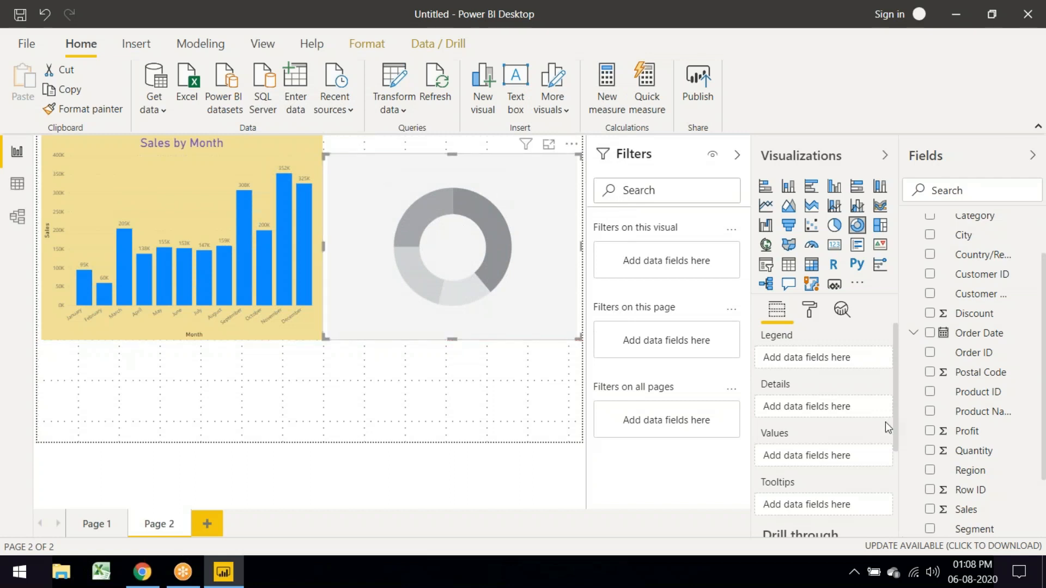
Step: Build the donut from Region and Sales to show Sales by Region
left_click(930, 470)
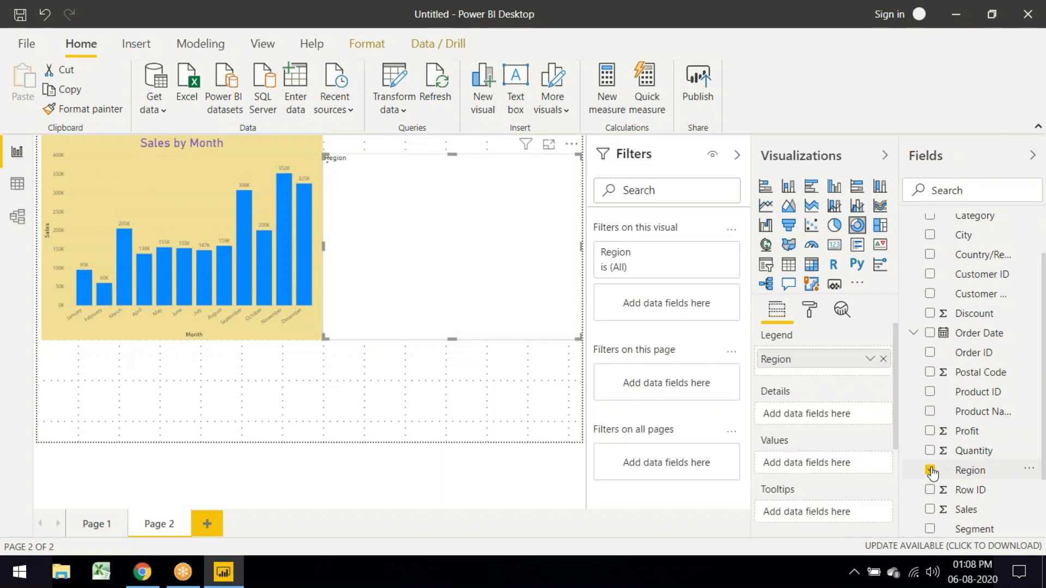
left_click(927, 512)
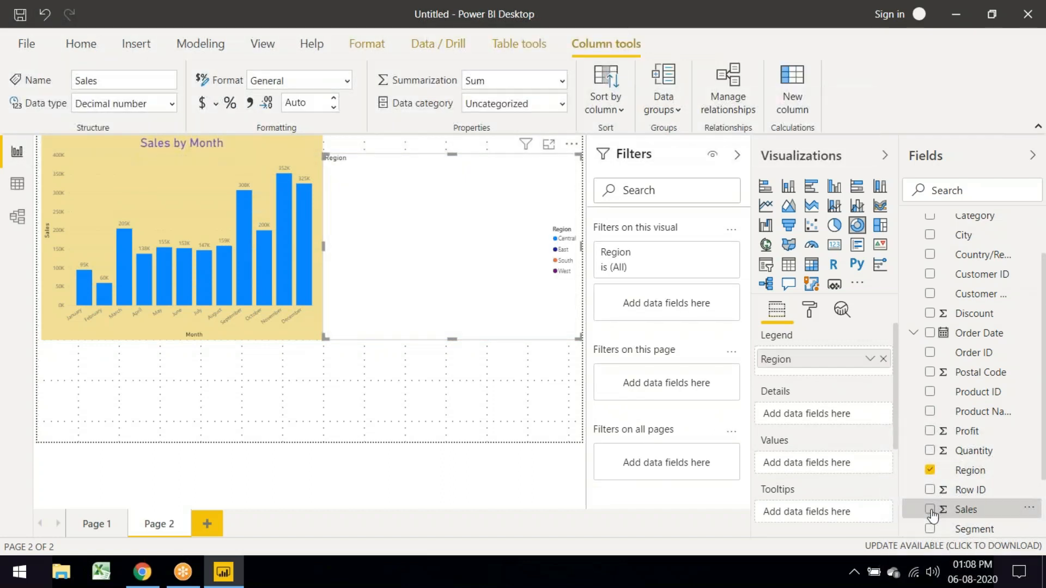
left_click(931, 510)
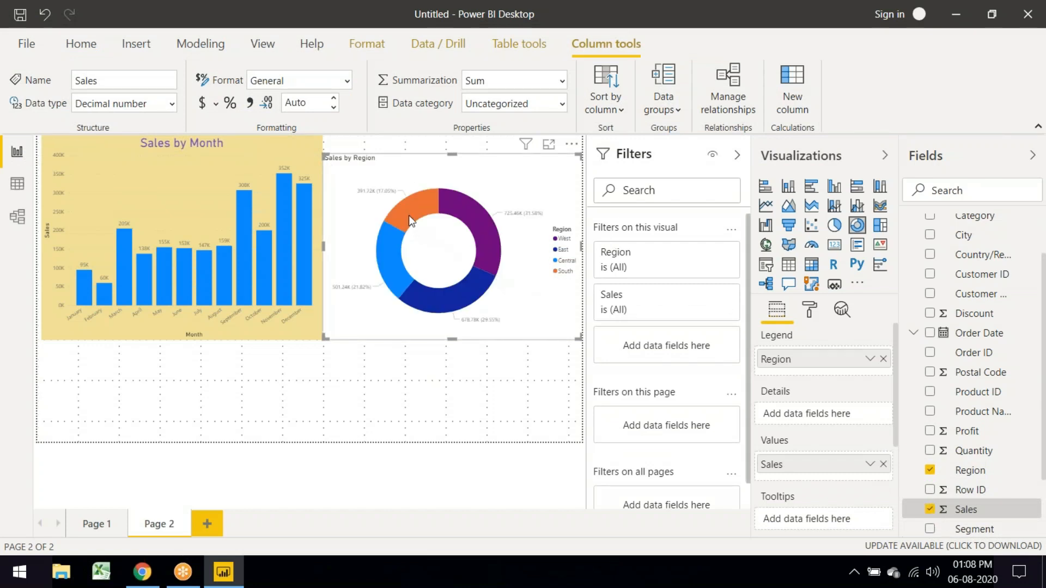
Step: Cross-highlight the South, West, East and Central slices in both charts, then clear the highlighting
mouse_move(408, 215)
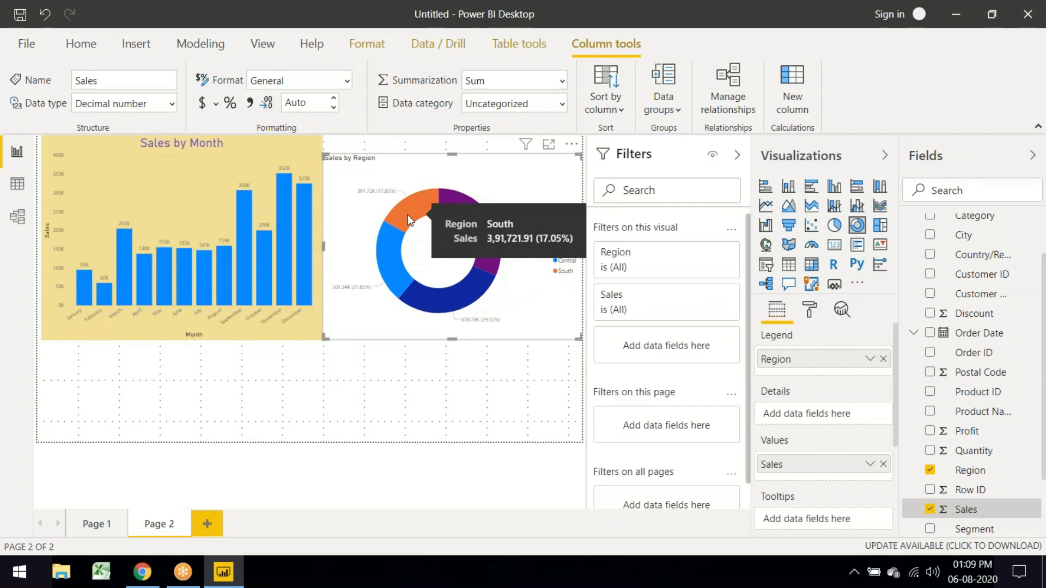
left_click(408, 215)
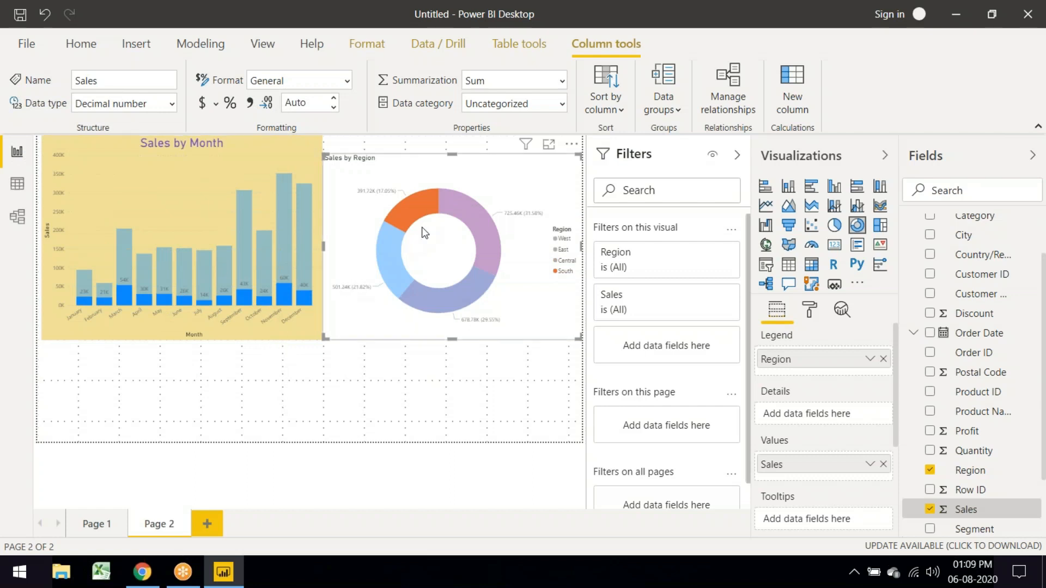
mouse_move(231, 270)
left_click(479, 227)
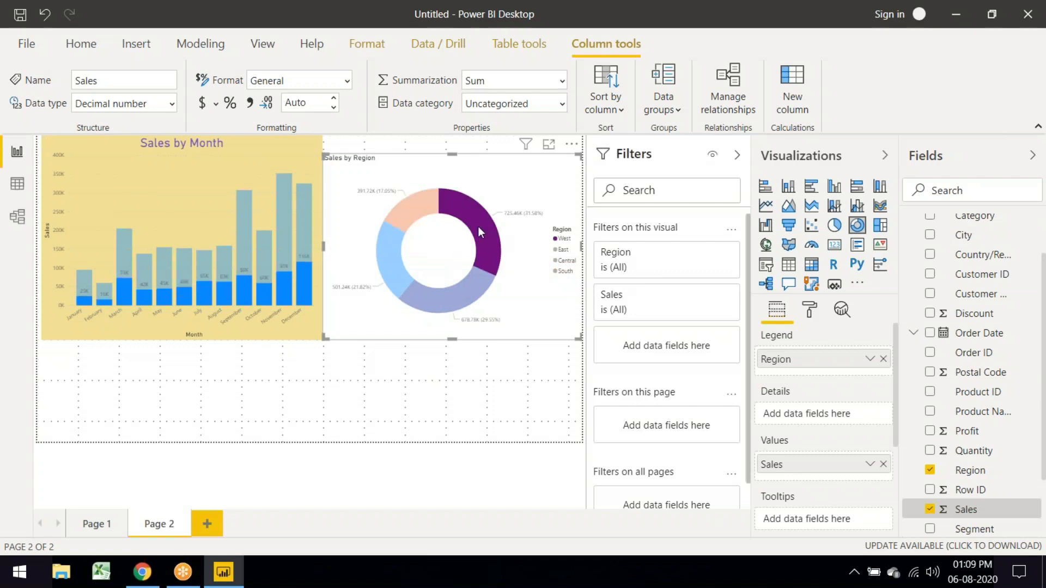
left_click(446, 293)
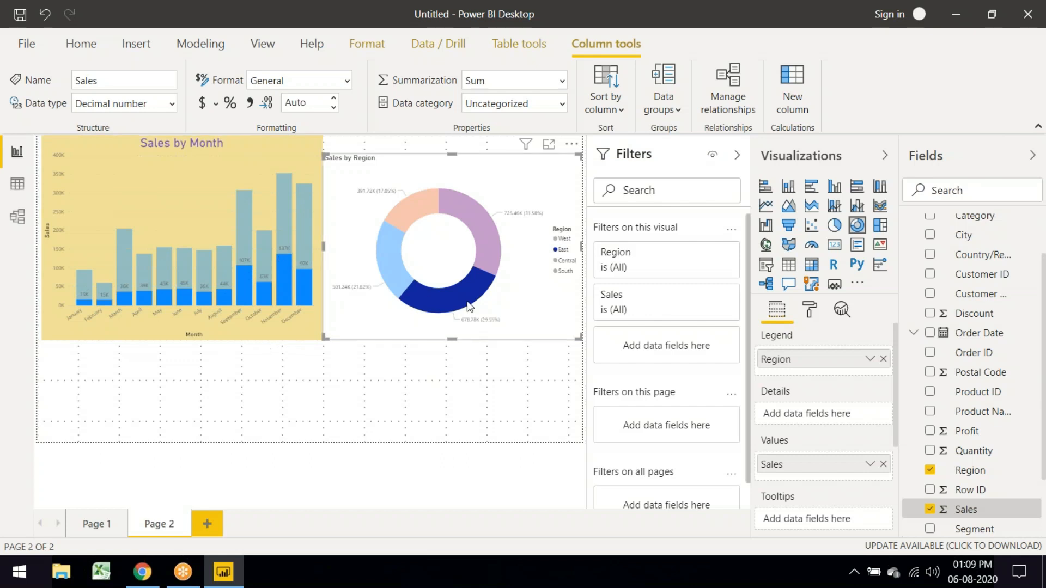
left_click(394, 275)
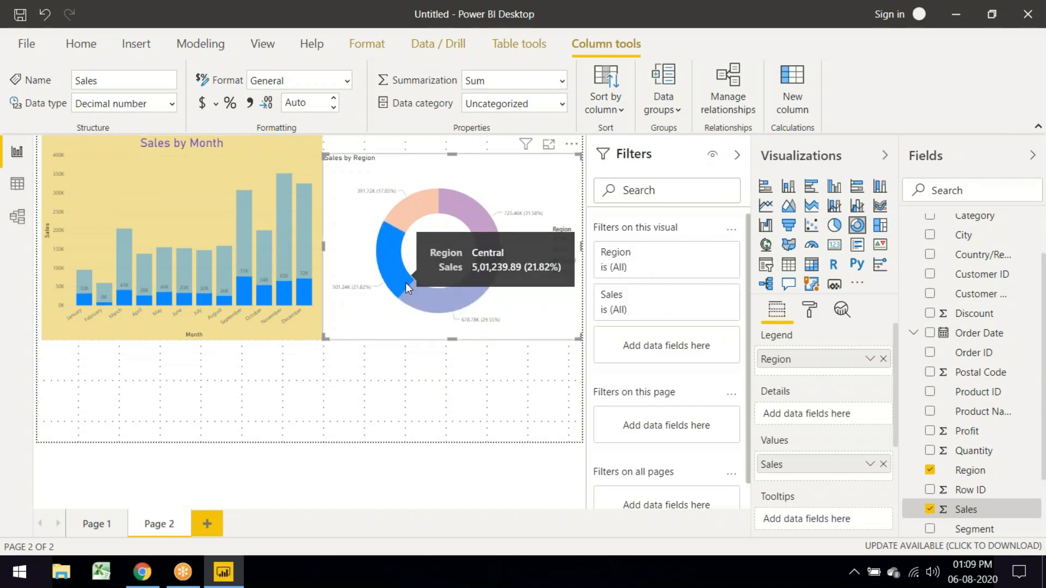
left_click(432, 296, "ctrl")
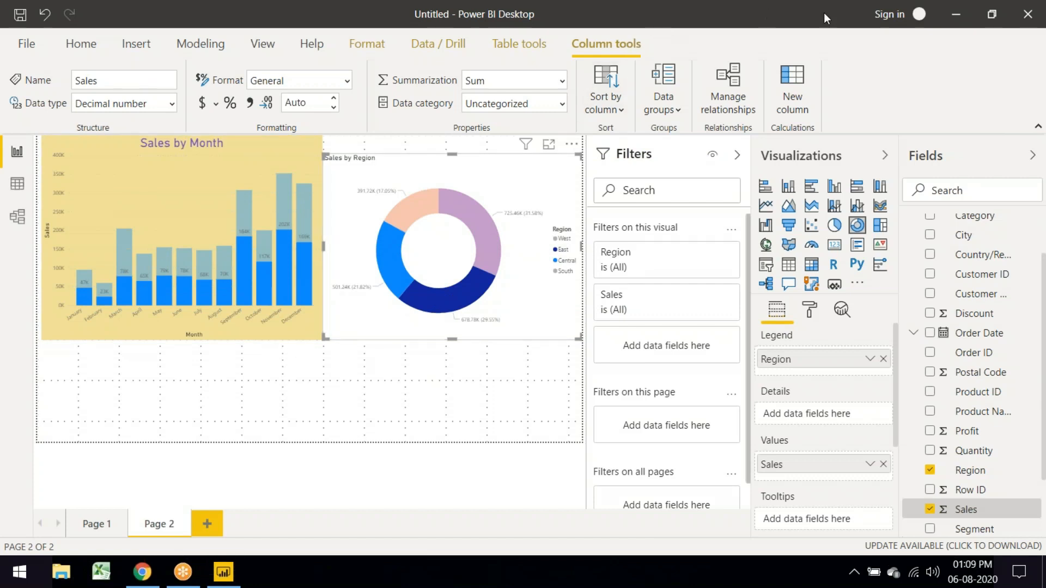
left_click(520, 184)
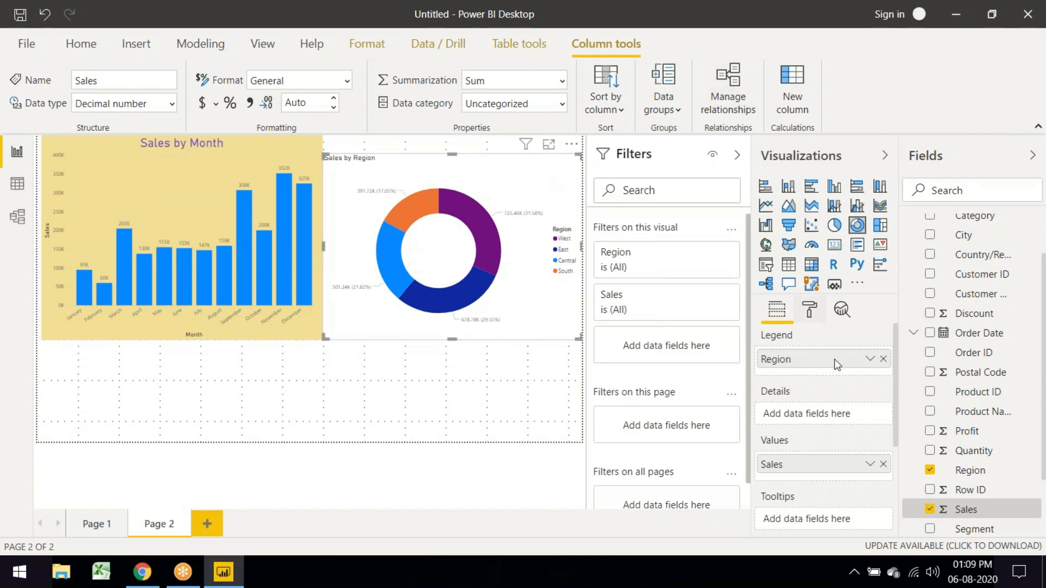
Step: Give the Sales by Region donut a light pink background at 22% transparency
left_click(811, 312)
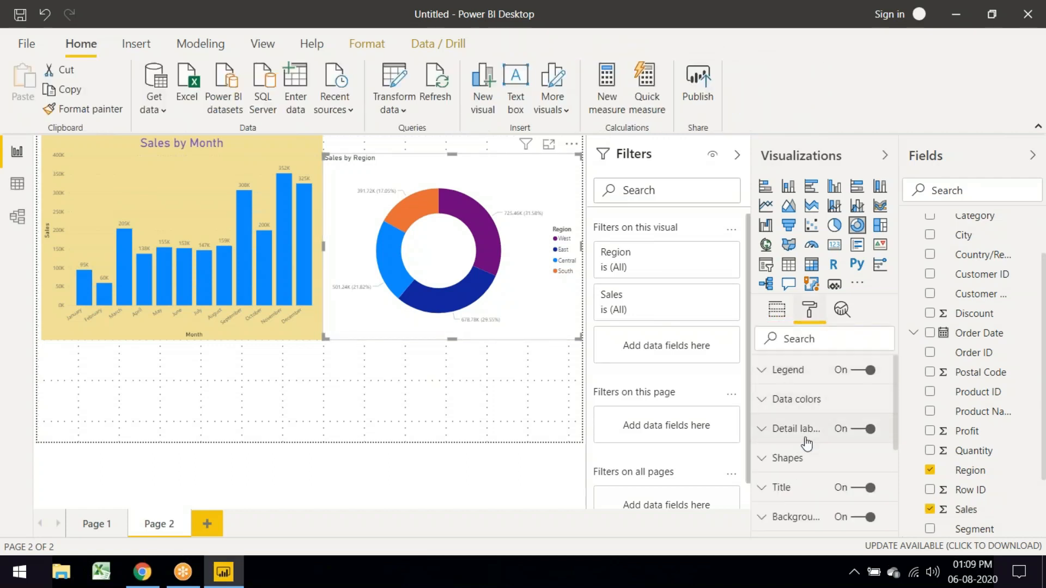
scroll(787, 455, "down", 3)
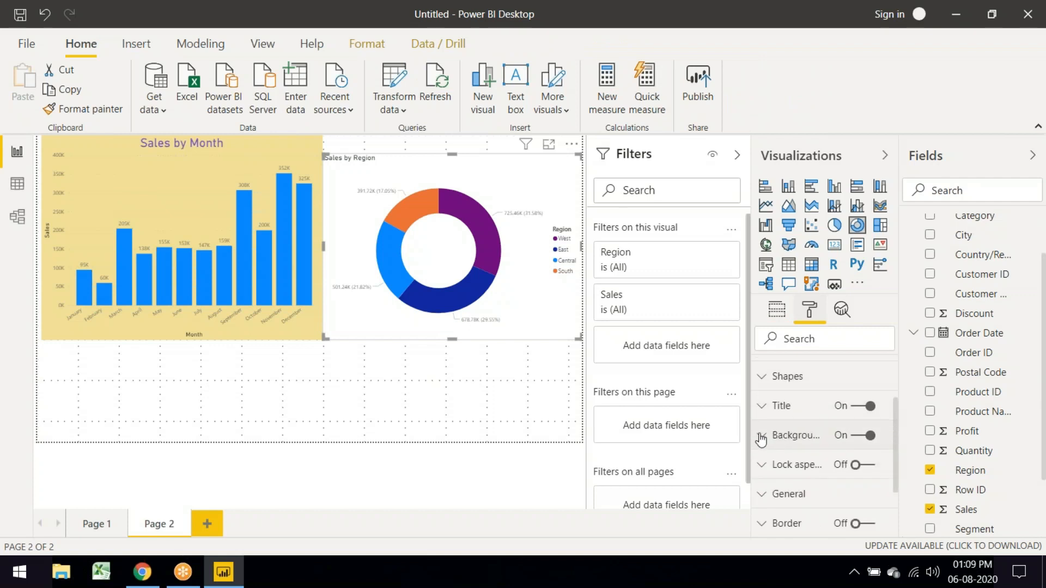
left_click(798, 436)
scroll(790, 409, "down", 2)
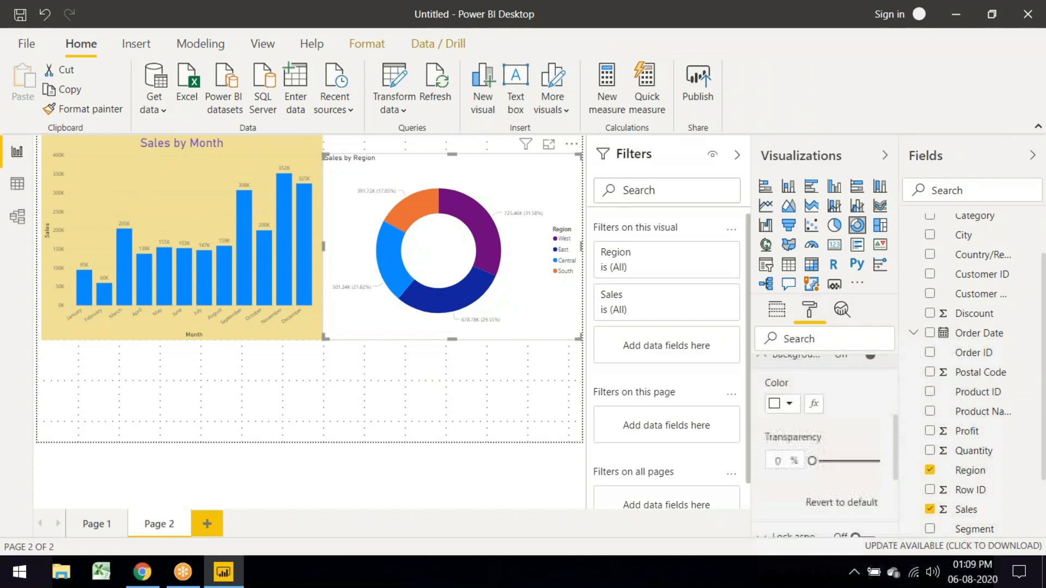
left_click(790, 404)
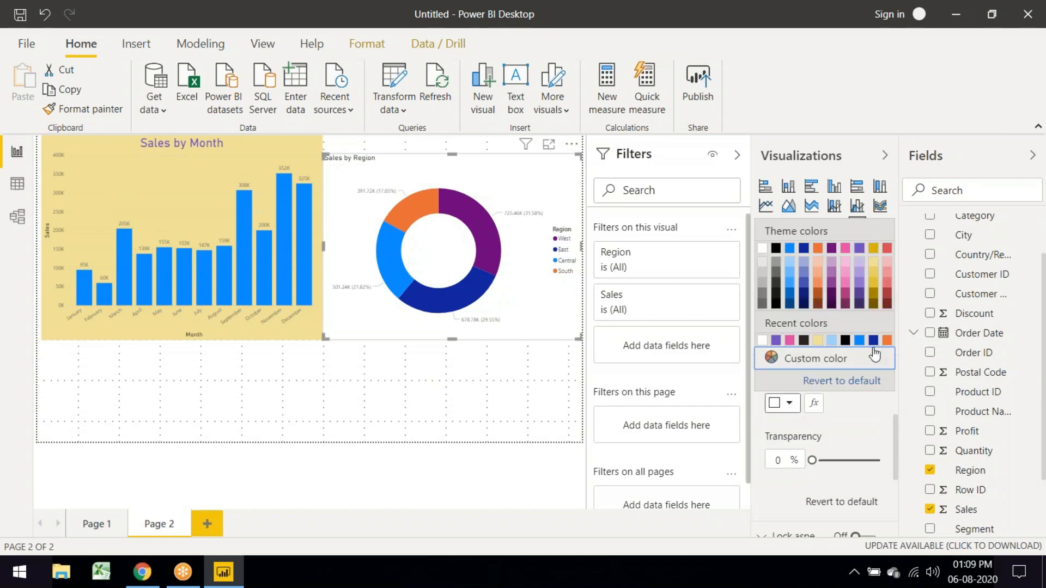
left_click(887, 268)
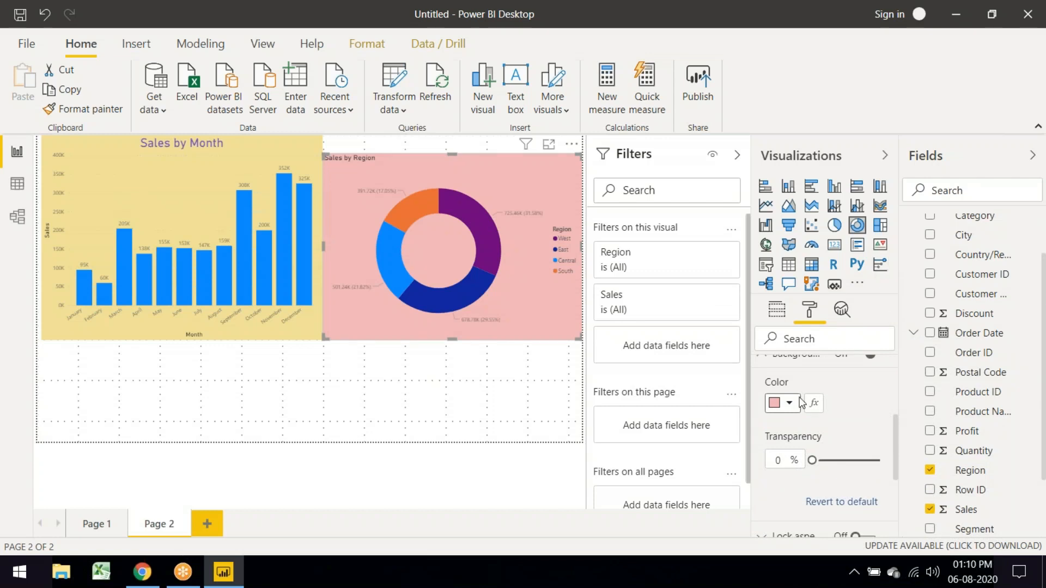
left_click_drag(817, 463, 842, 461)
left_click(473, 389)
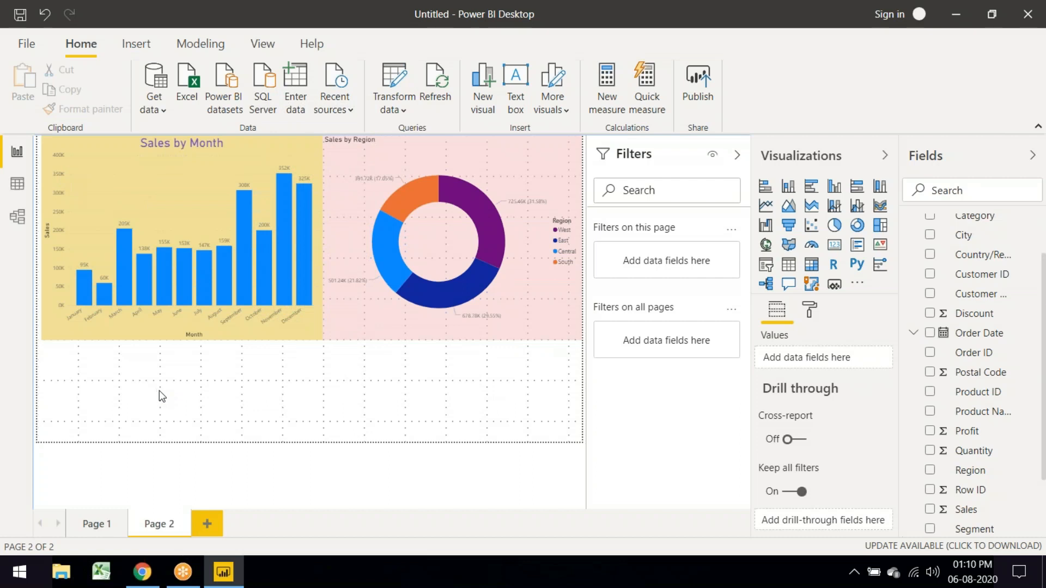
left_click(374, 338)
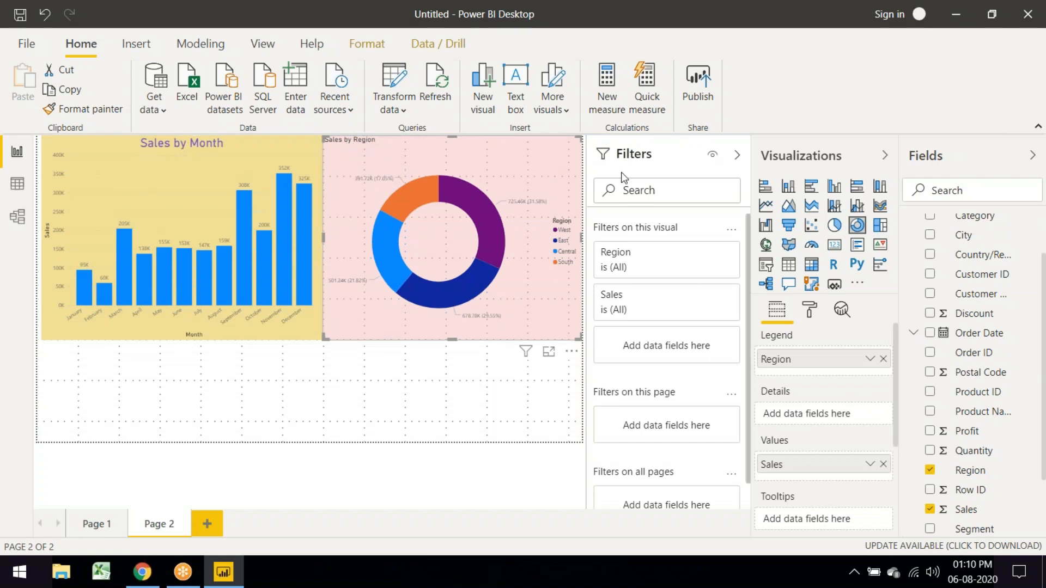
left_click(550, 353)
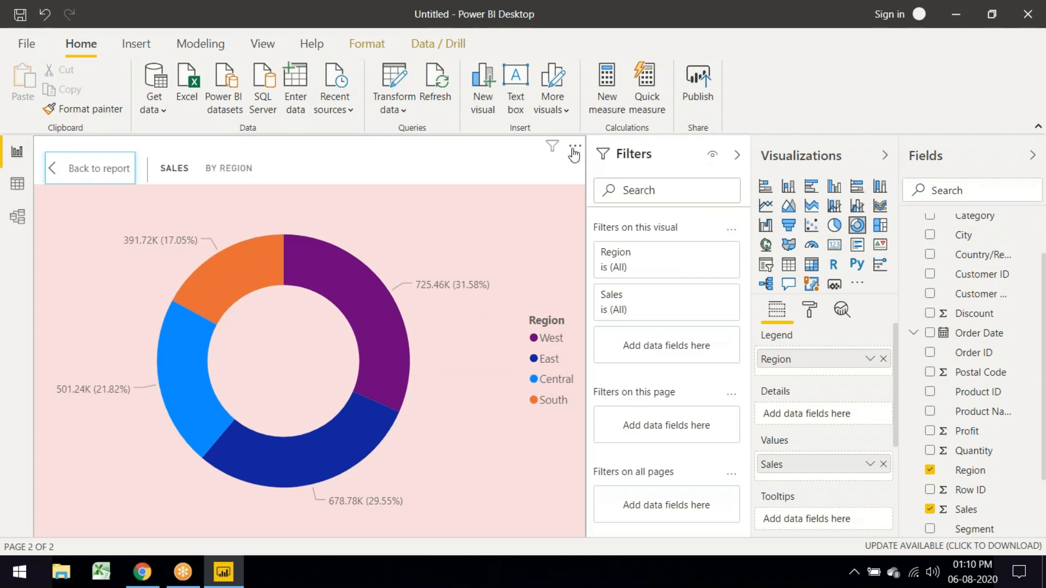
left_click(63, 169)
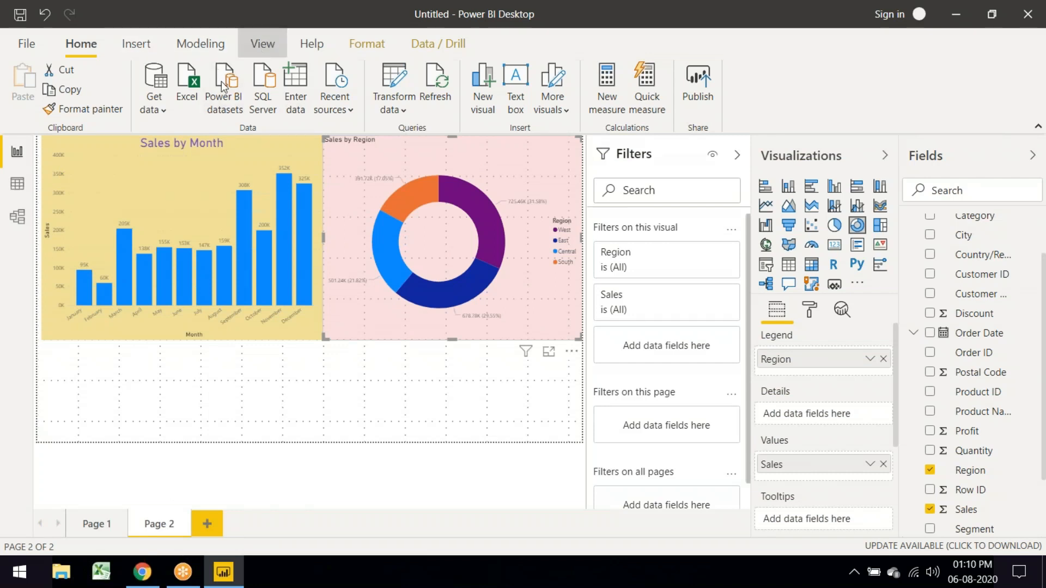
Step: Try the Classic, Classroom, Default and Tidal report themes
left_click(261, 45)
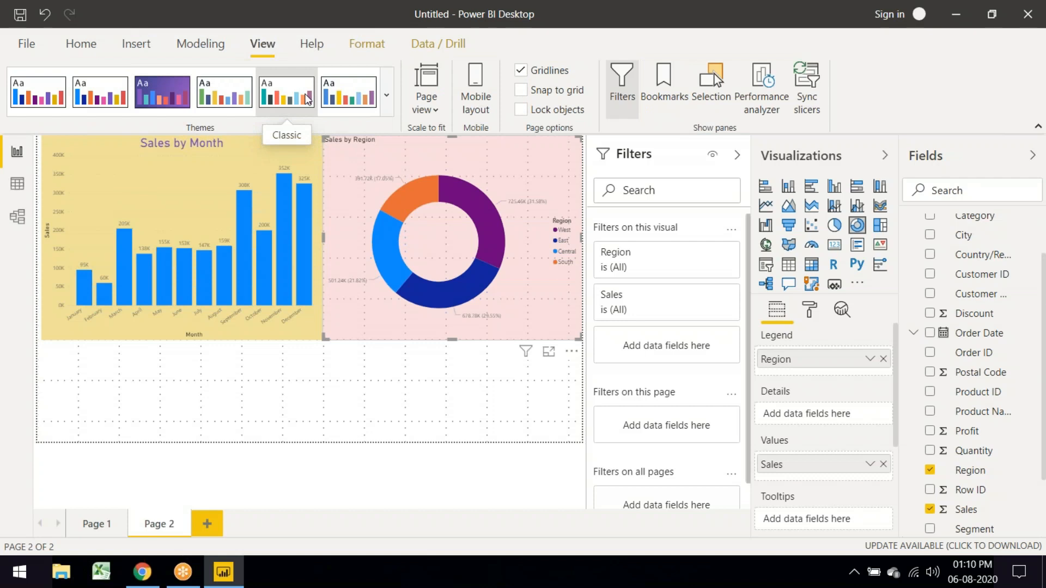
left_click(307, 99)
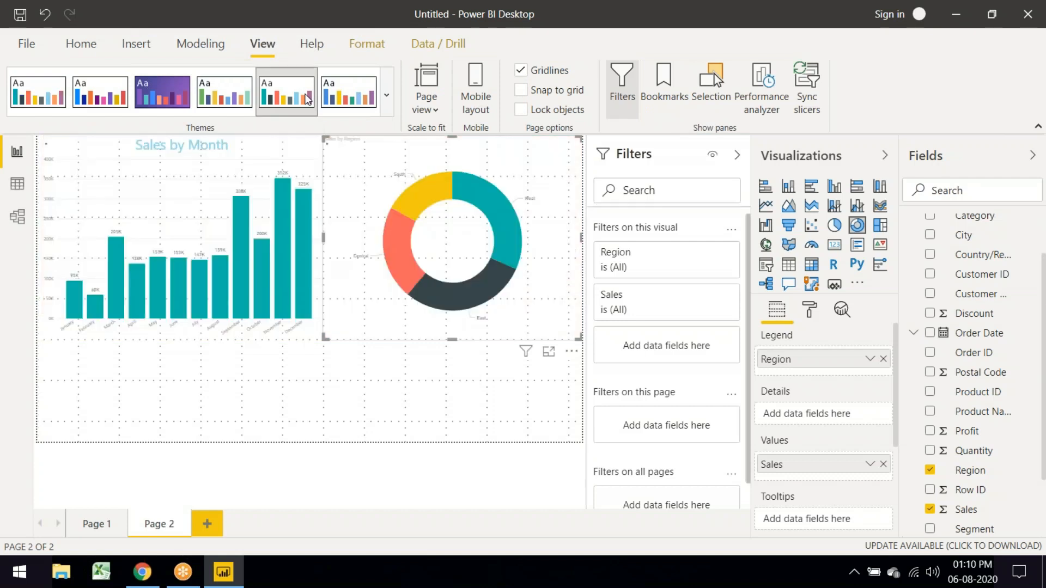
left_click(353, 103)
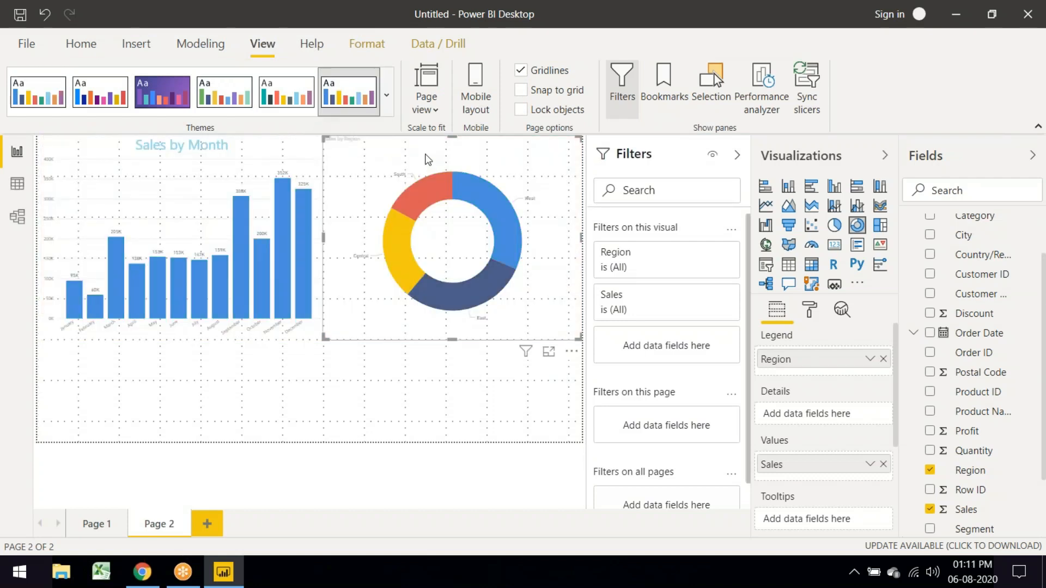
left_click(286, 92)
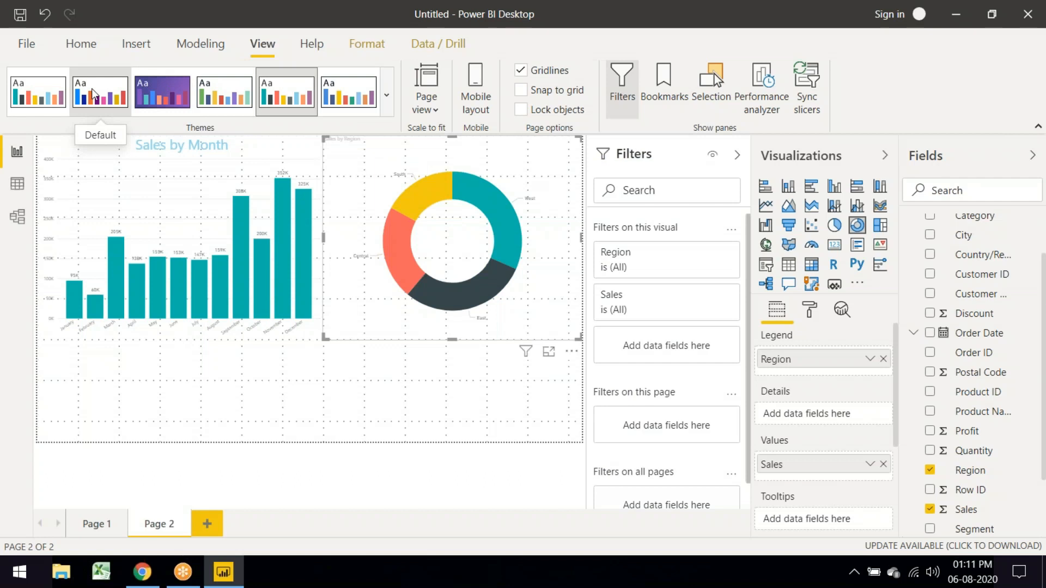
left_click(92, 94)
left_click(388, 97)
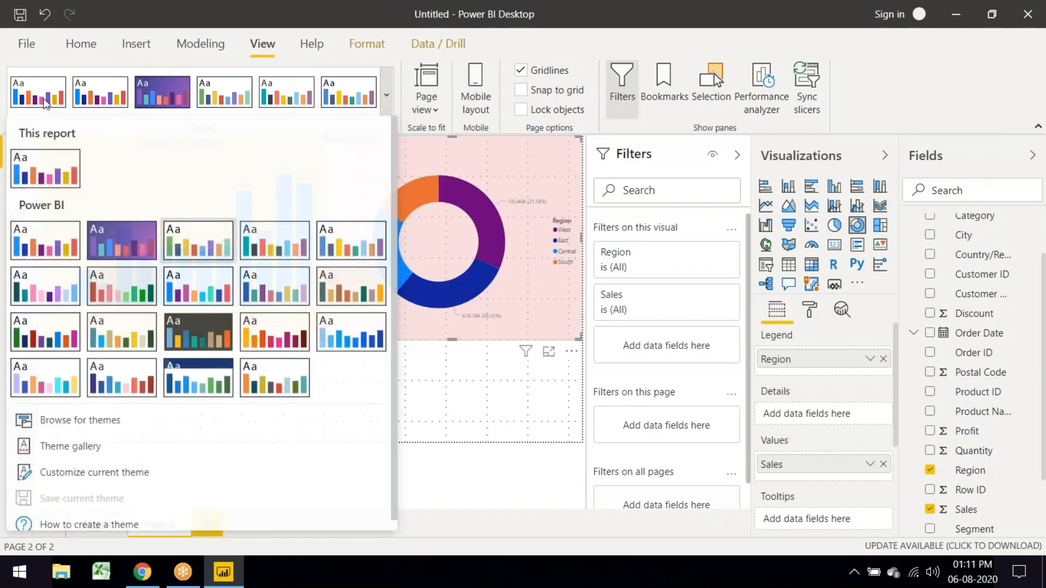
left_click(213, 389)
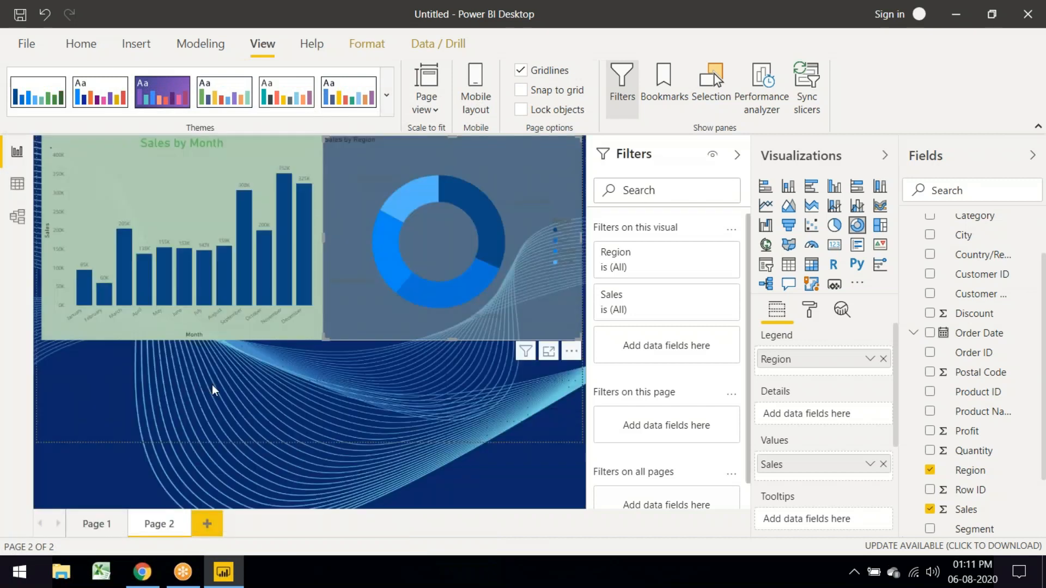
left_click(447, 417)
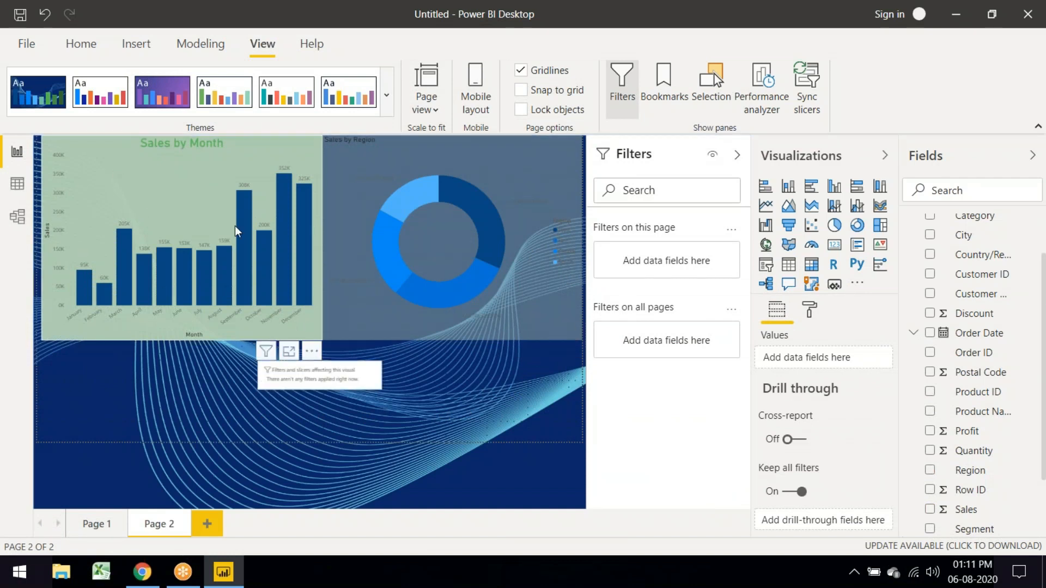
Step: Resize the Sales by Month chart and stretch the donut chart taller
left_click(309, 341)
left_click_drag(321, 341, 589, 460)
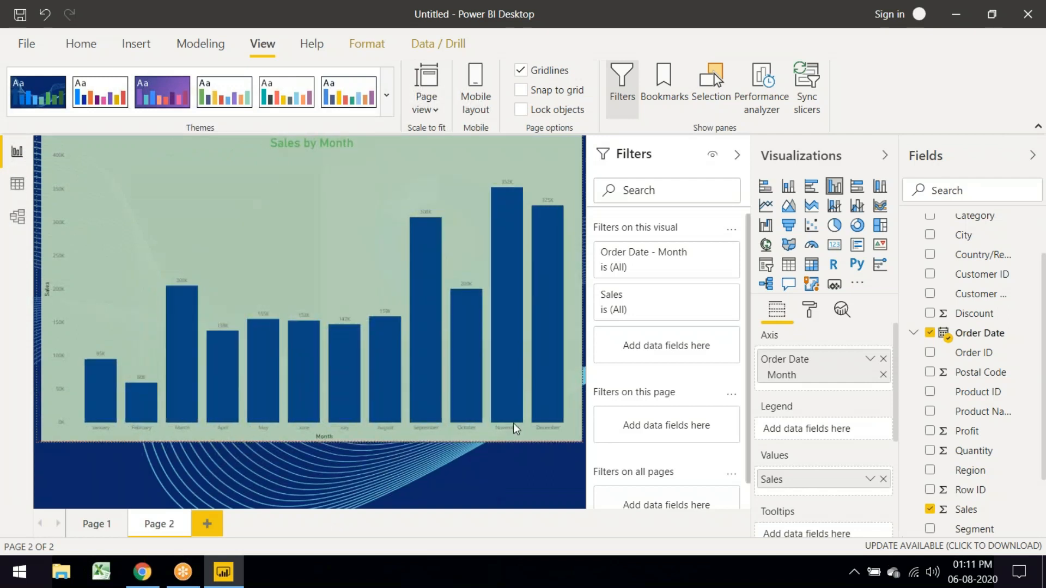
left_click_drag(515, 429, 323, 373)
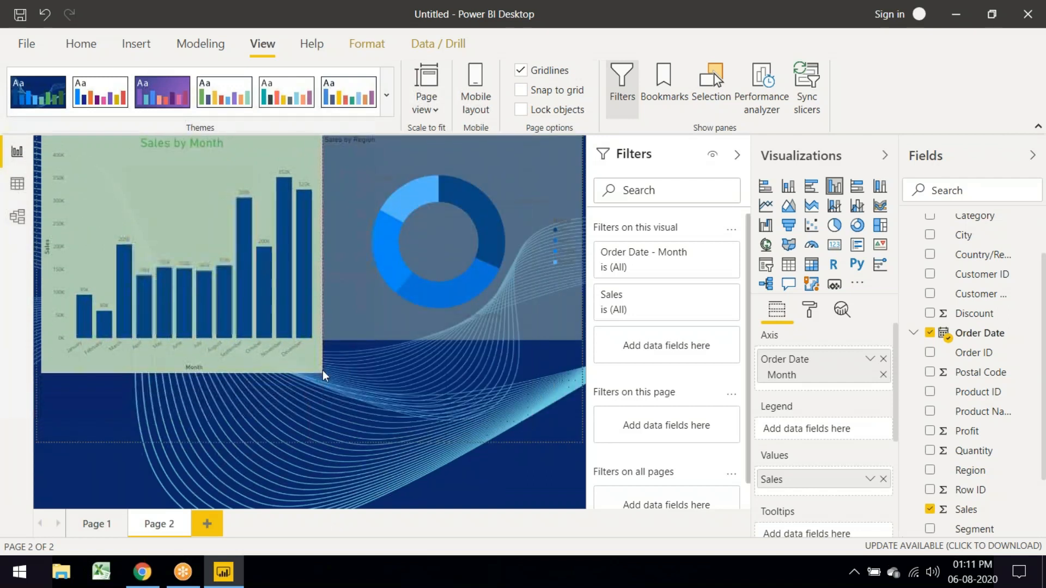
left_click(373, 315)
left_click_drag(584, 342, 598, 428)
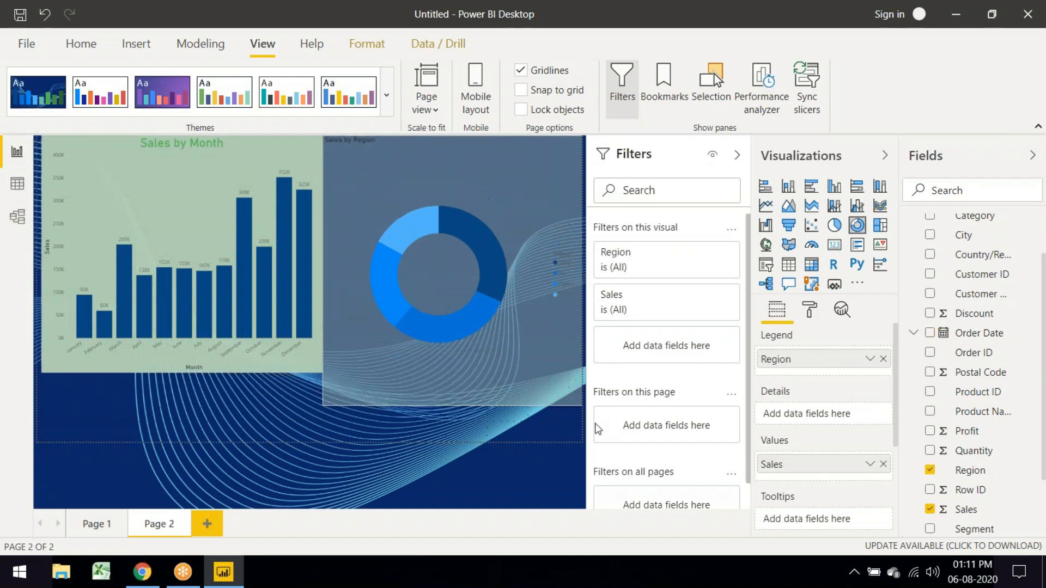
left_click_drag(596, 424, 600, 371)
Step: Try the City park theme, then return the report to the Default theme
left_click(470, 251)
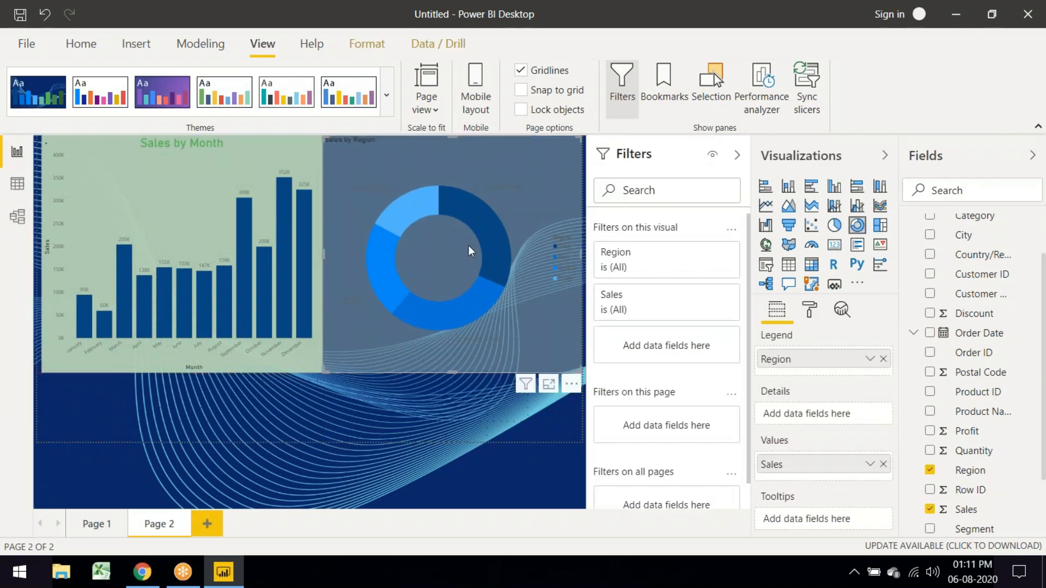
left_click(217, 97)
left_click(99, 91)
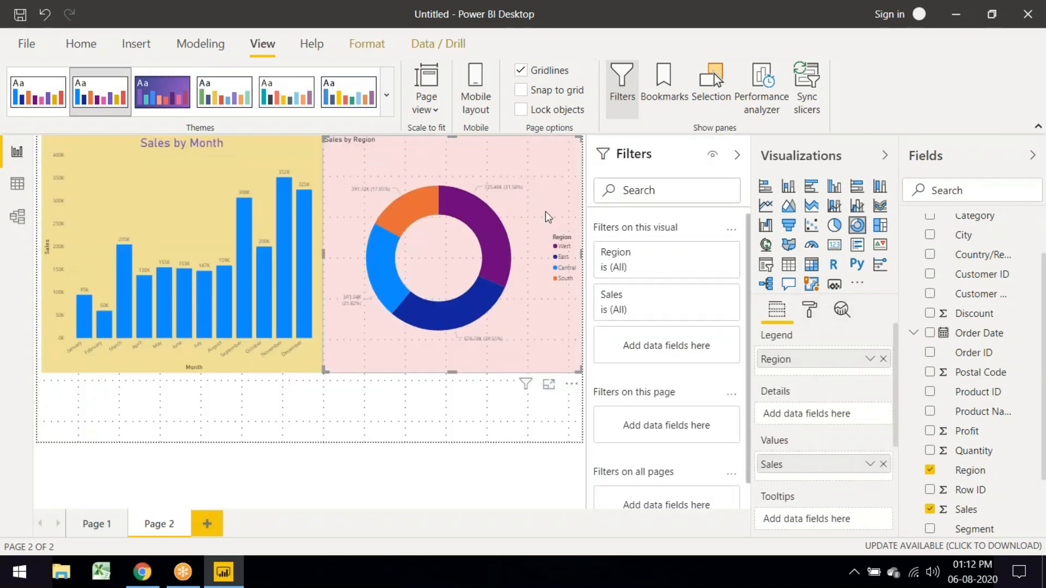
Step: Cross-highlight the West and East regions from the donut chart, then clear the selection
left_click(810, 309)
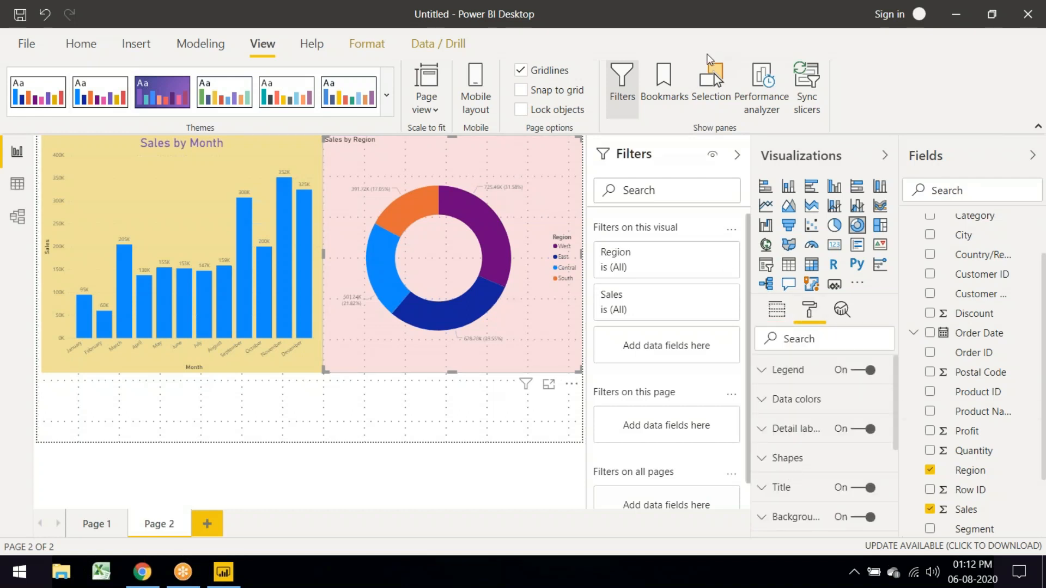
left_click(495, 238)
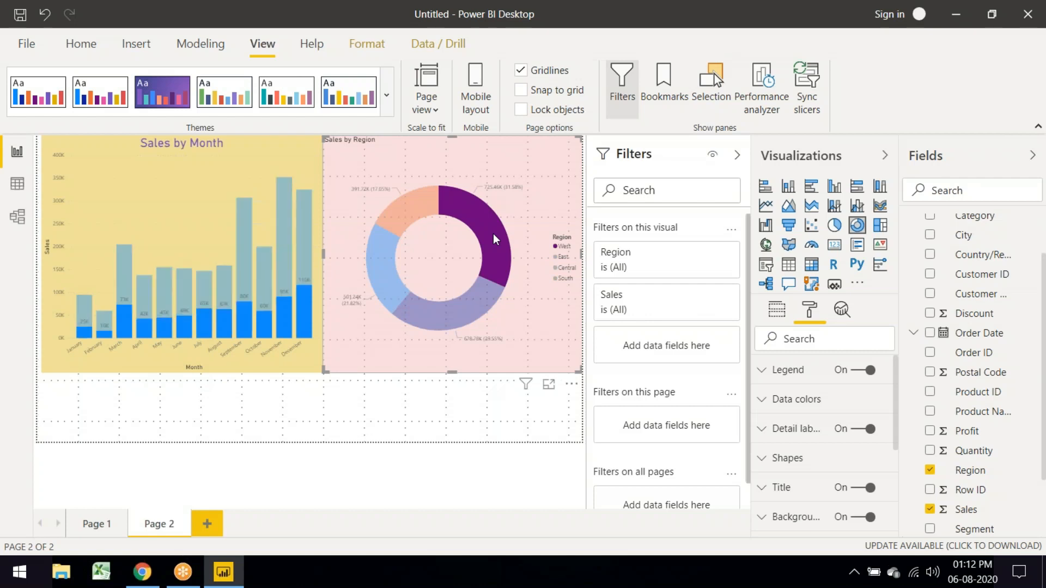
left_click(462, 308)
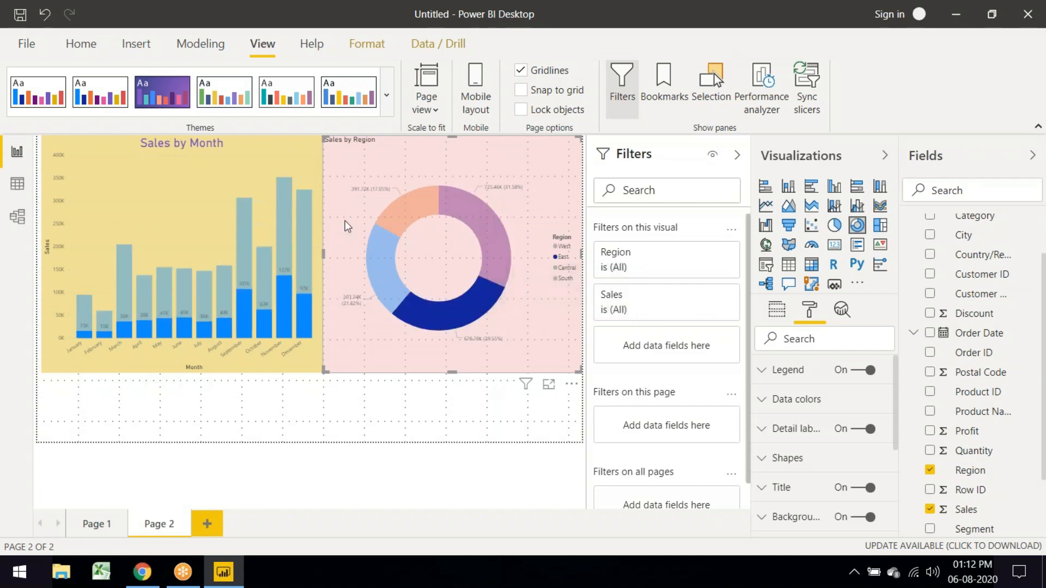
left_click(244, 424)
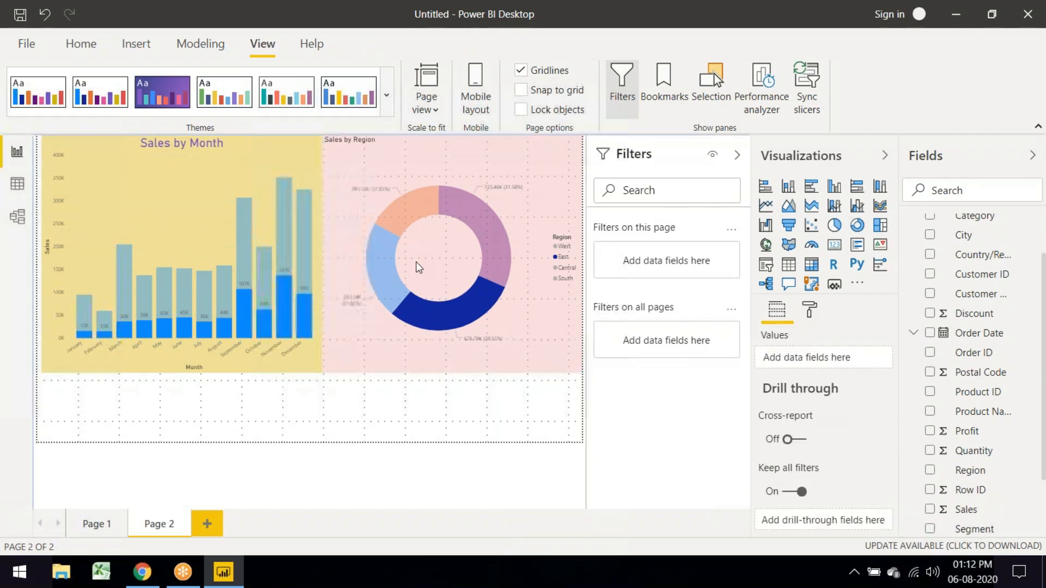
left_click(170, 184)
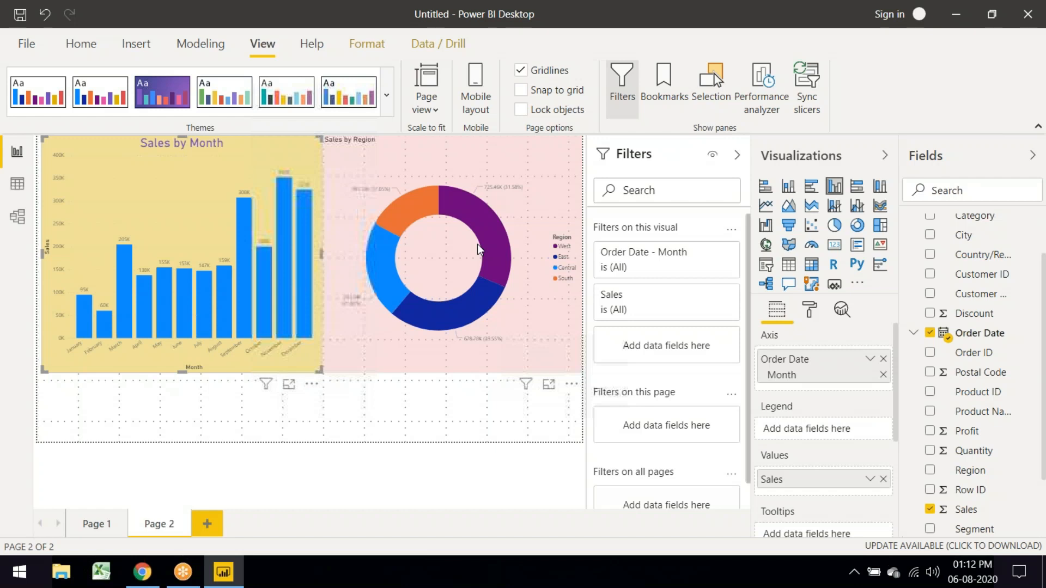
Step: Highlight October, November and December sales in the Sales by Month chart
left_click(304, 304)
left_click(284, 301, "ctrl")
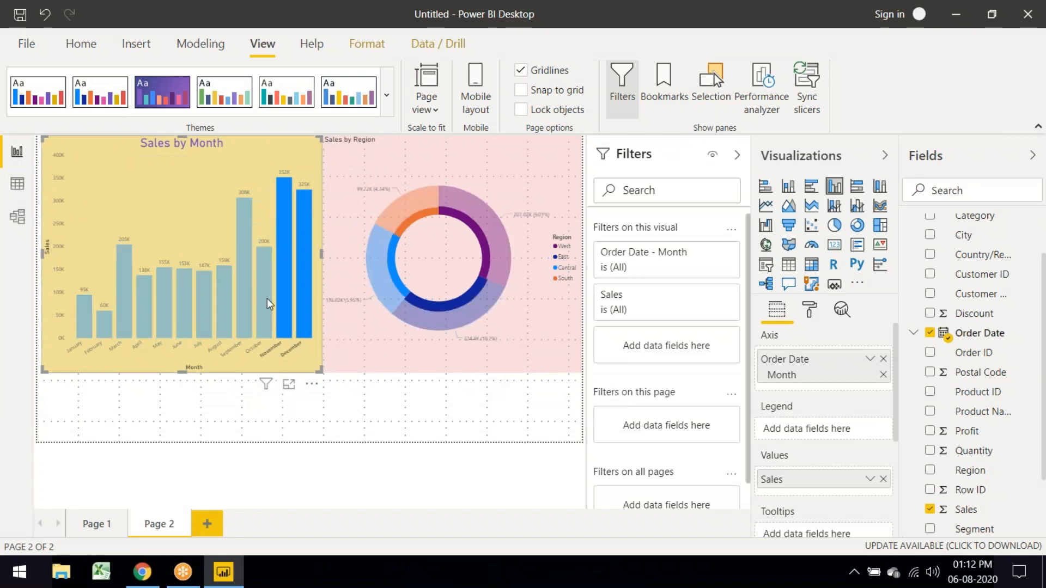
left_click(267, 298, "ctrl")
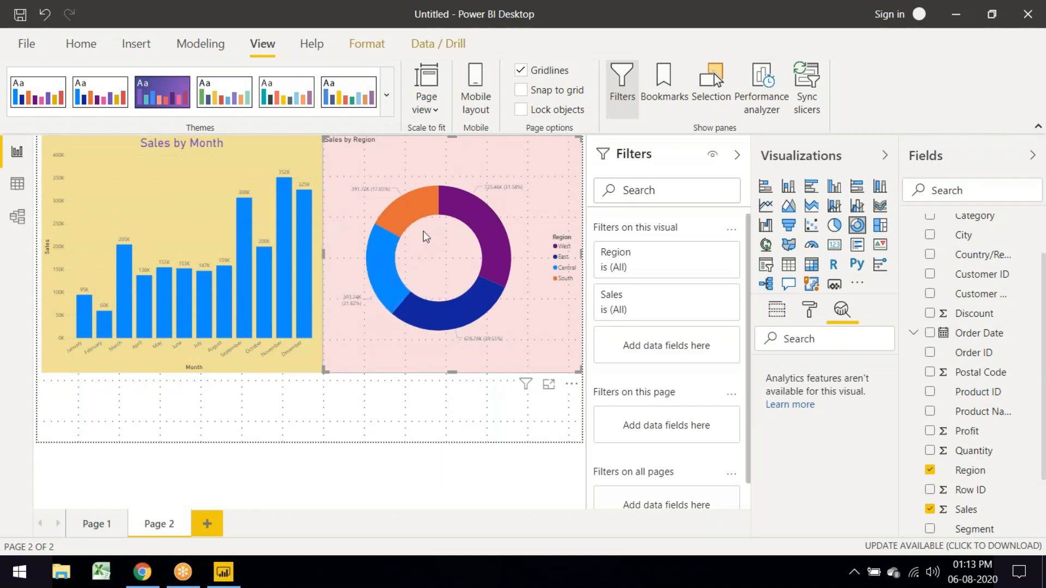
Step: Highlight West, Central and South in the donut, then list the page's visuals in the Selection pane
left_click(469, 223)
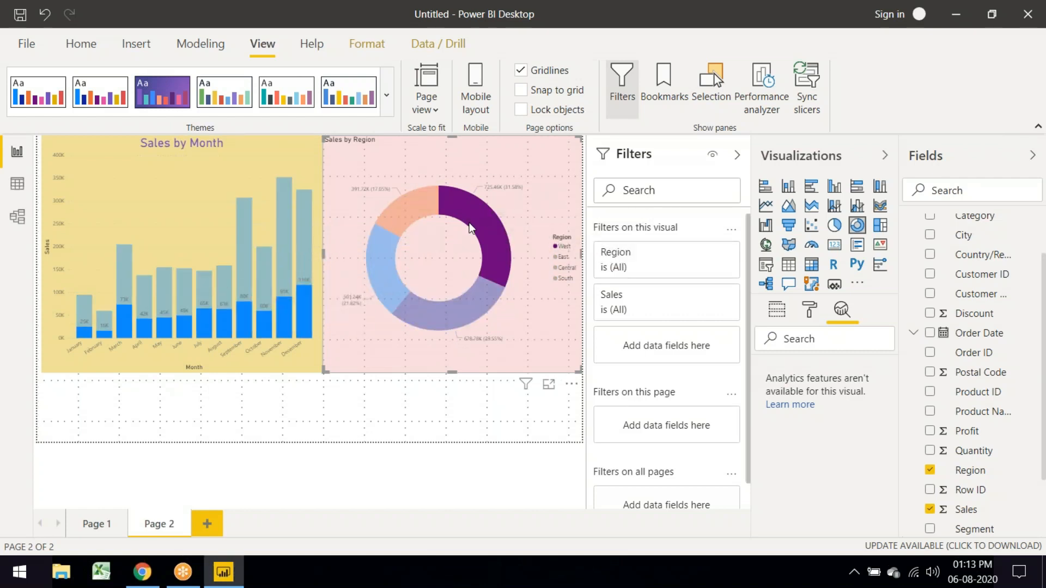
left_click(384, 251)
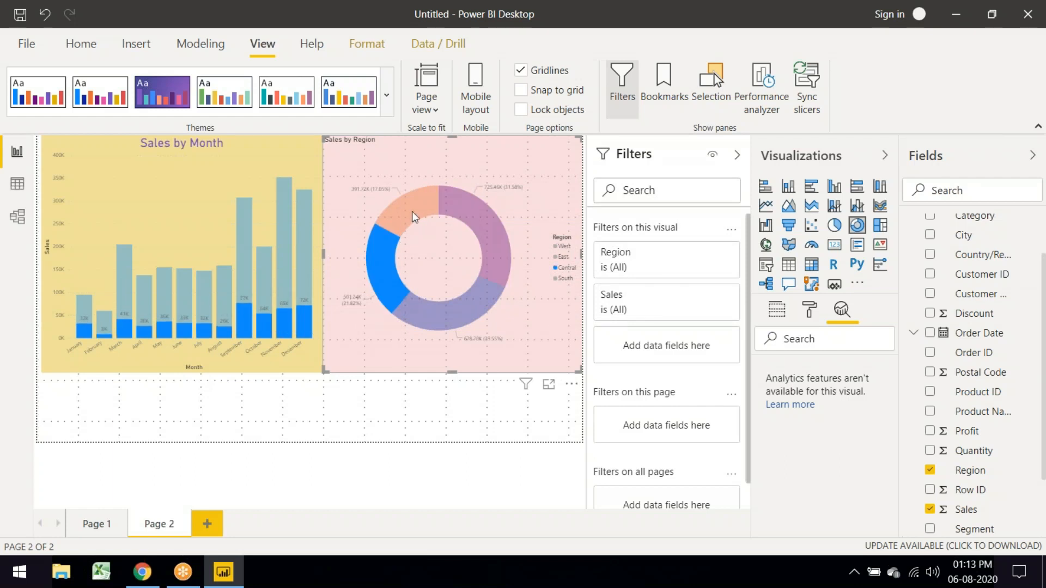
left_click(412, 212)
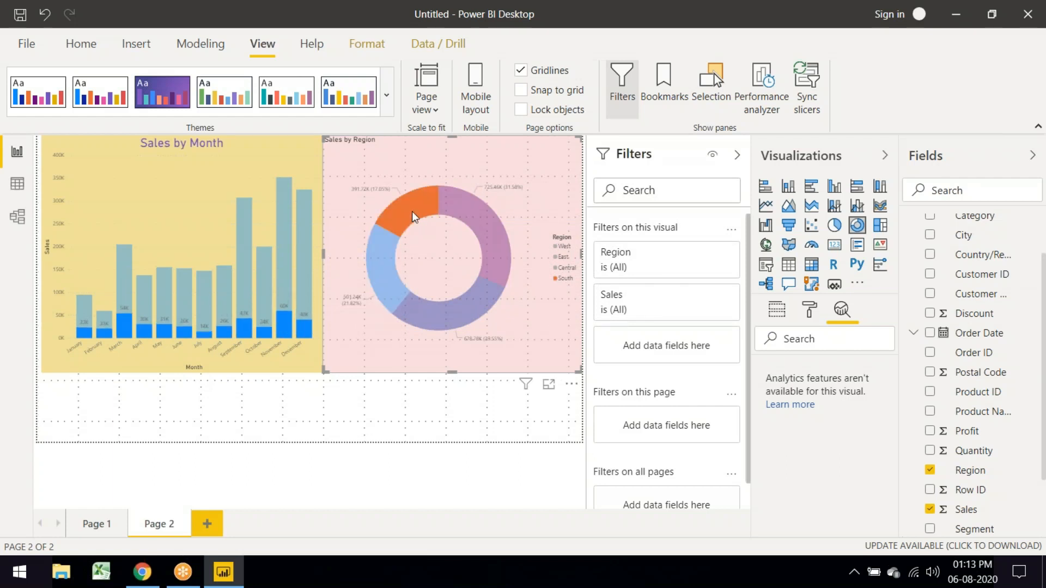
left_click(315, 412)
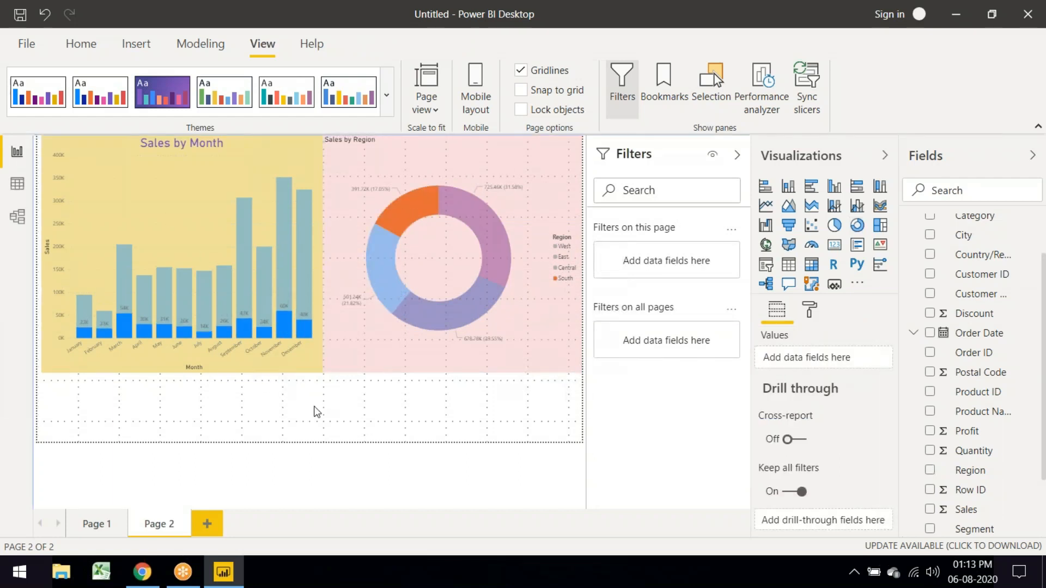
left_click(147, 359)
left_click(109, 420)
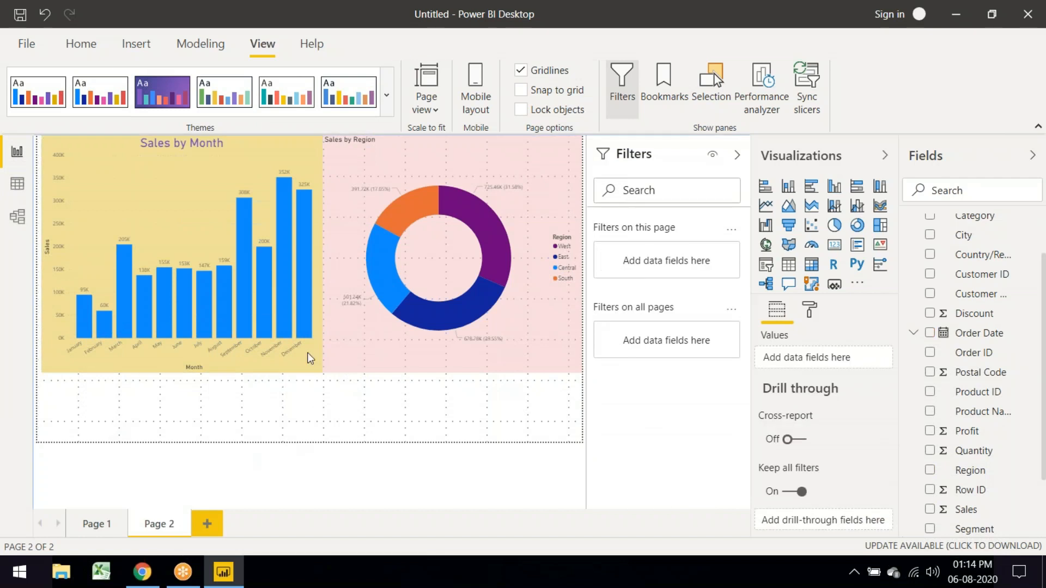
left_click(495, 233)
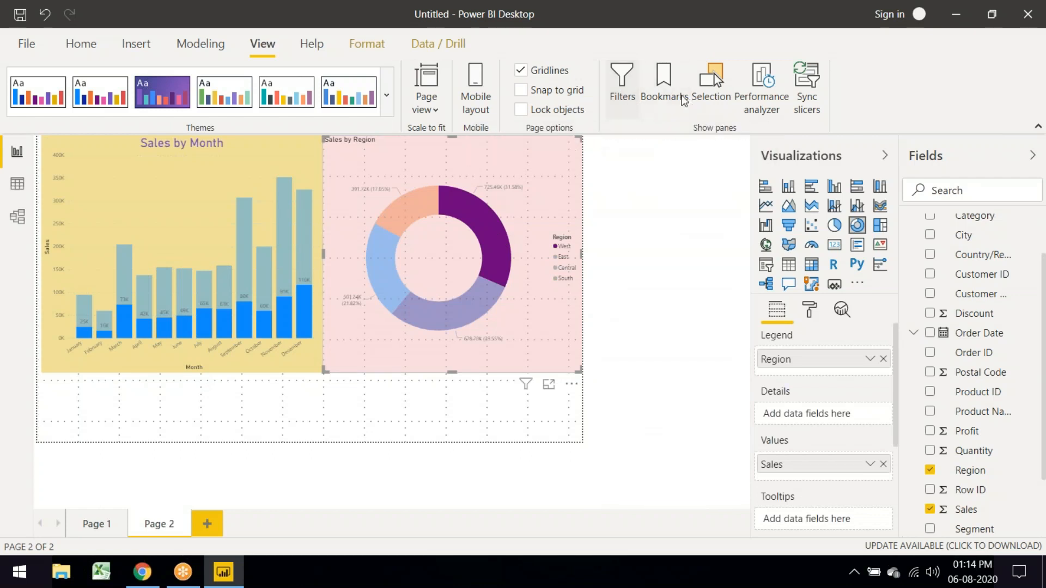
left_click(720, 95)
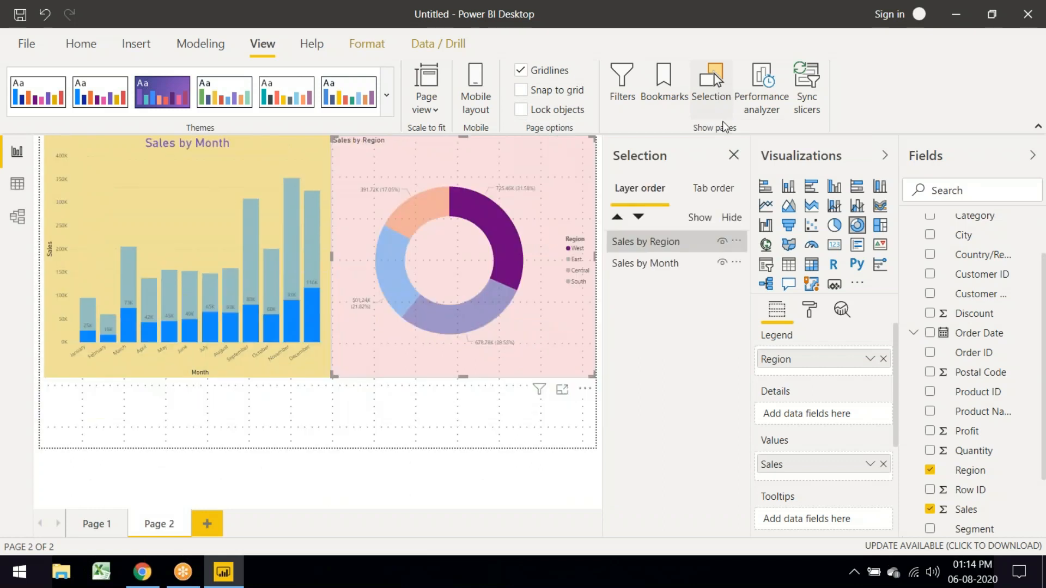
Step: Switch the Selection pane between tab and layer order and select each listed visual
left_click(723, 191)
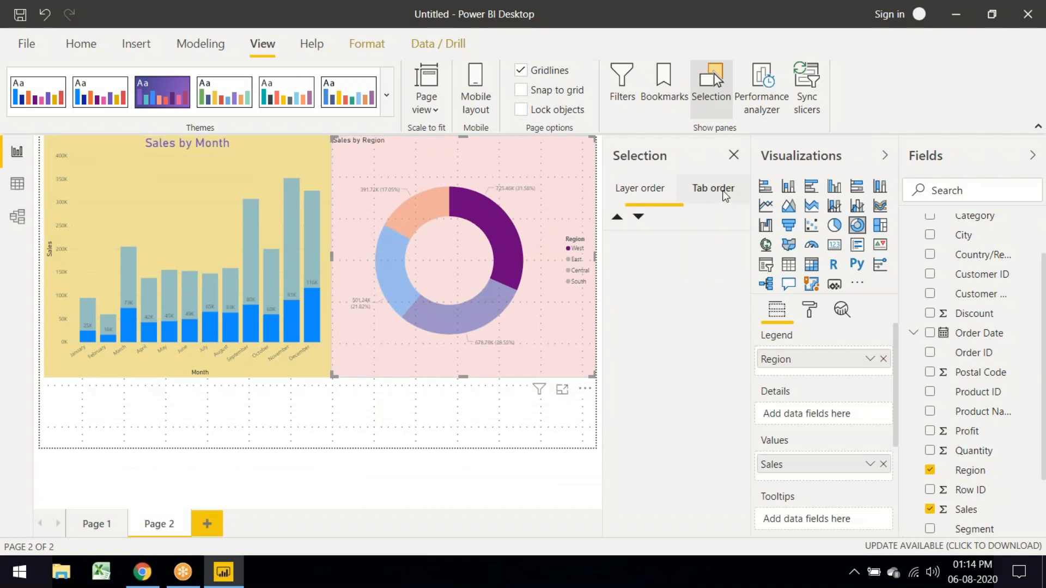
left_click(649, 190)
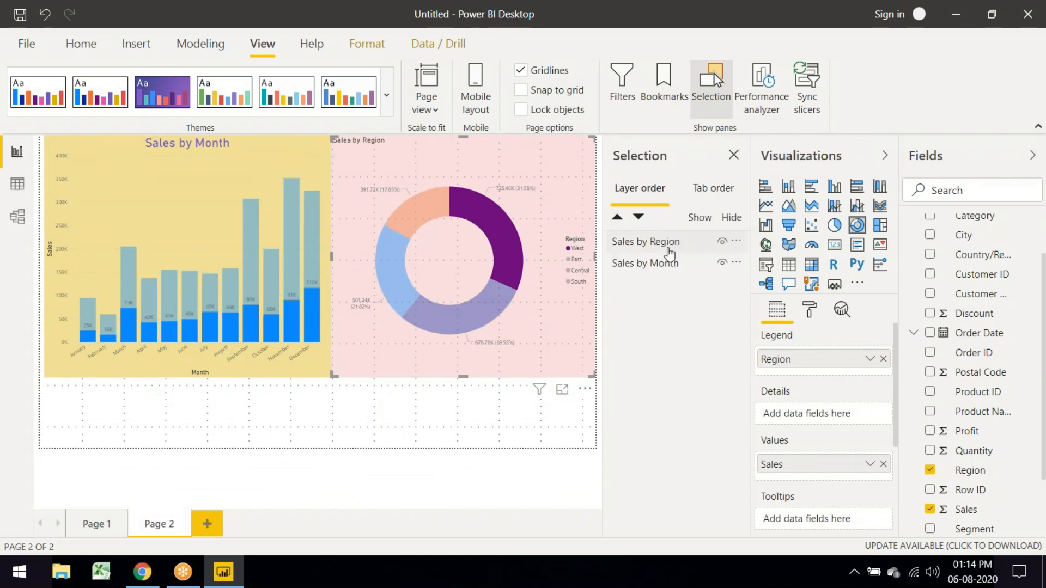
left_click(669, 241)
left_click(669, 263)
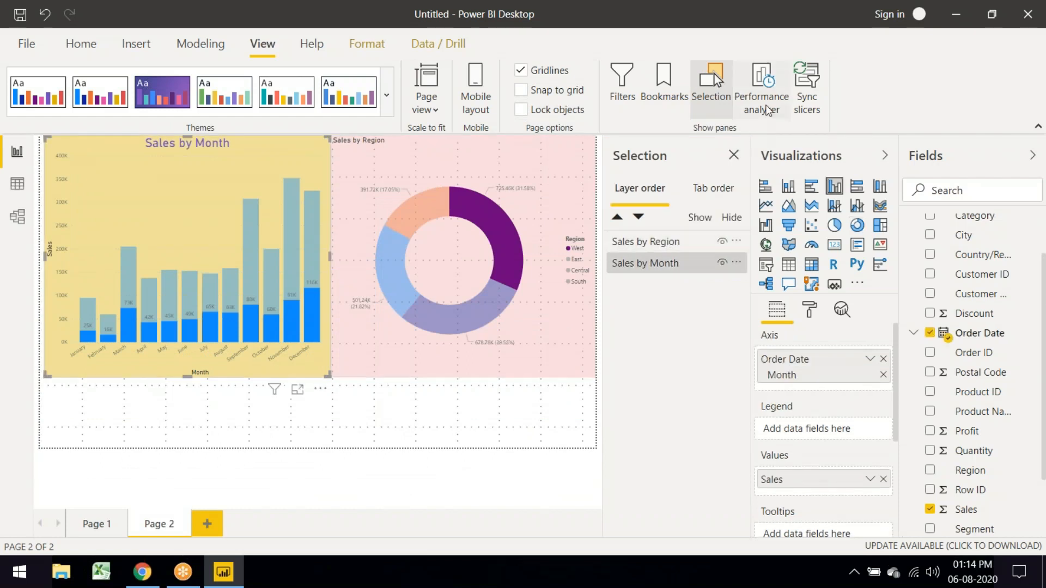
Step: Open and close the Bookmarks pane, then close Selection so Filters returns
left_click(661, 105)
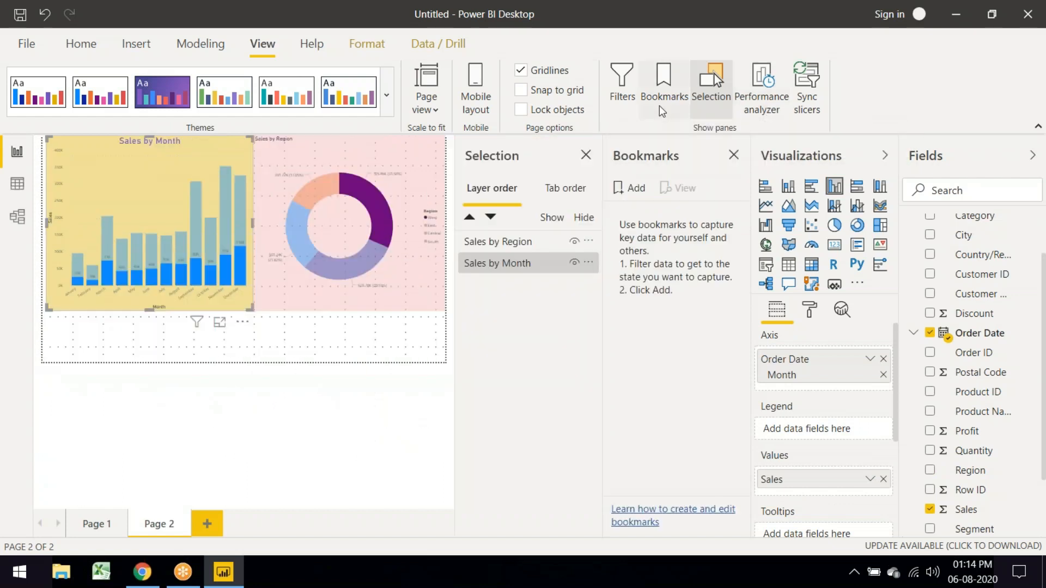
left_click(733, 155)
left_click(496, 258)
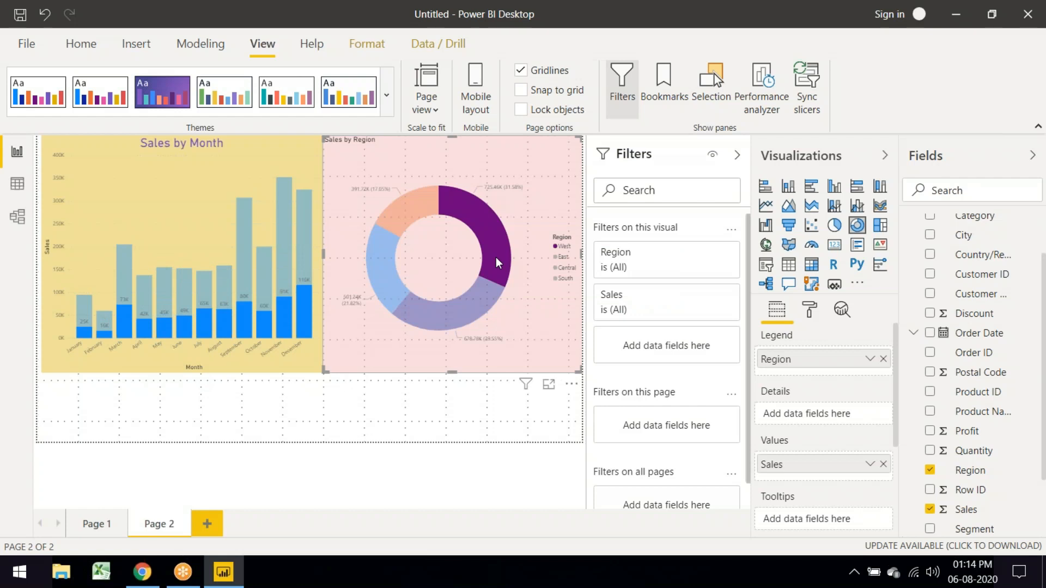
Step: Clear the West highlight, hide gridlines, toggle lock objects, disable snap to grid, and preview mobile layout
left_click(391, 175)
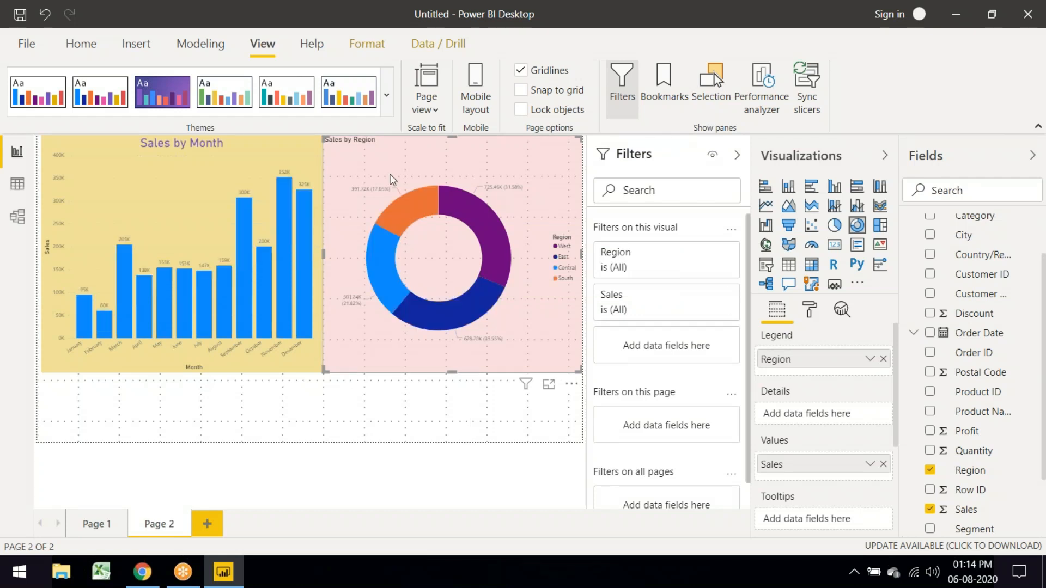
left_click(524, 72)
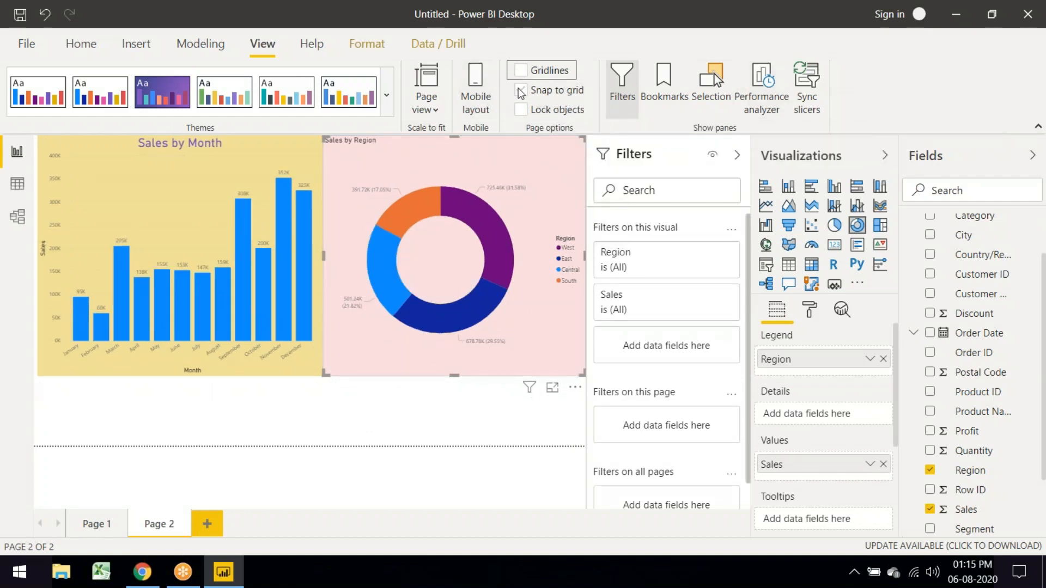
left_click(521, 110)
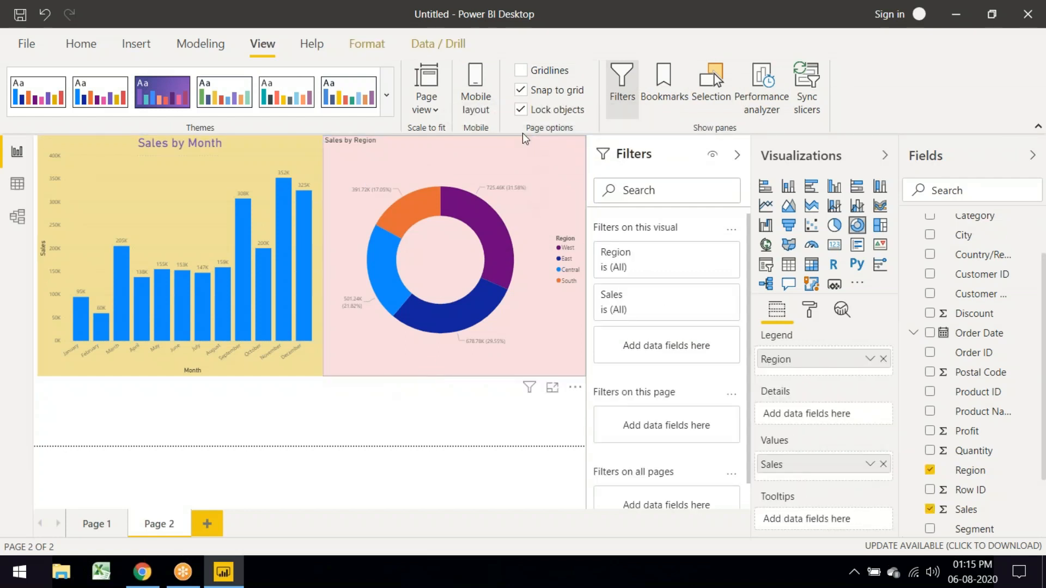
left_click(521, 110)
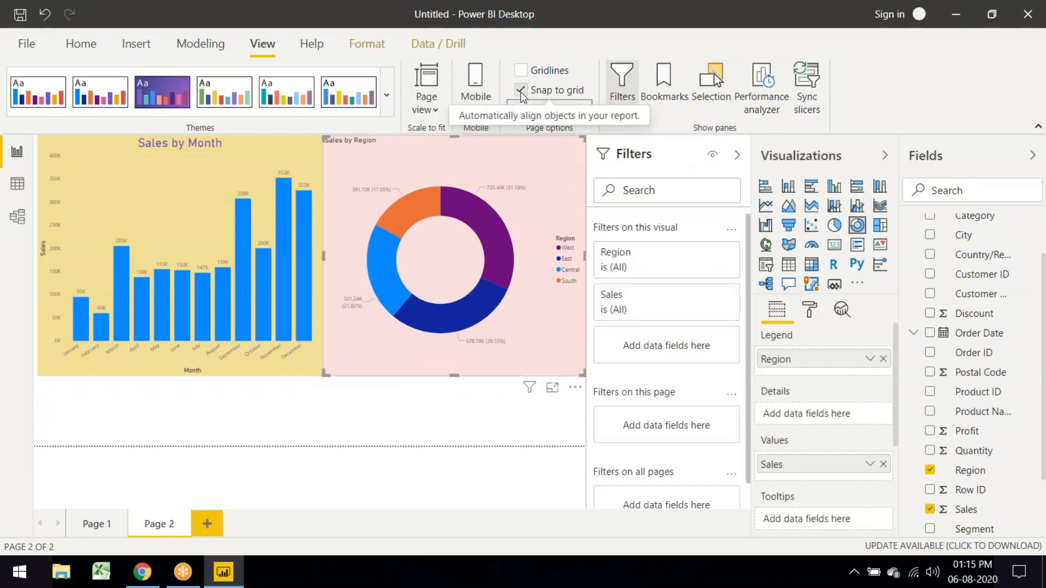
left_click(521, 92)
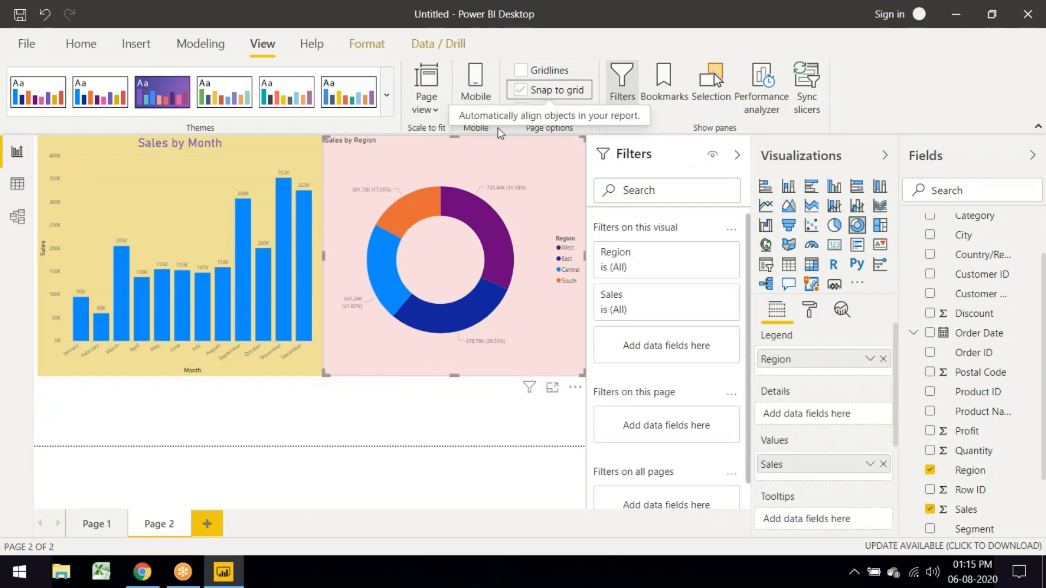
left_click(474, 91)
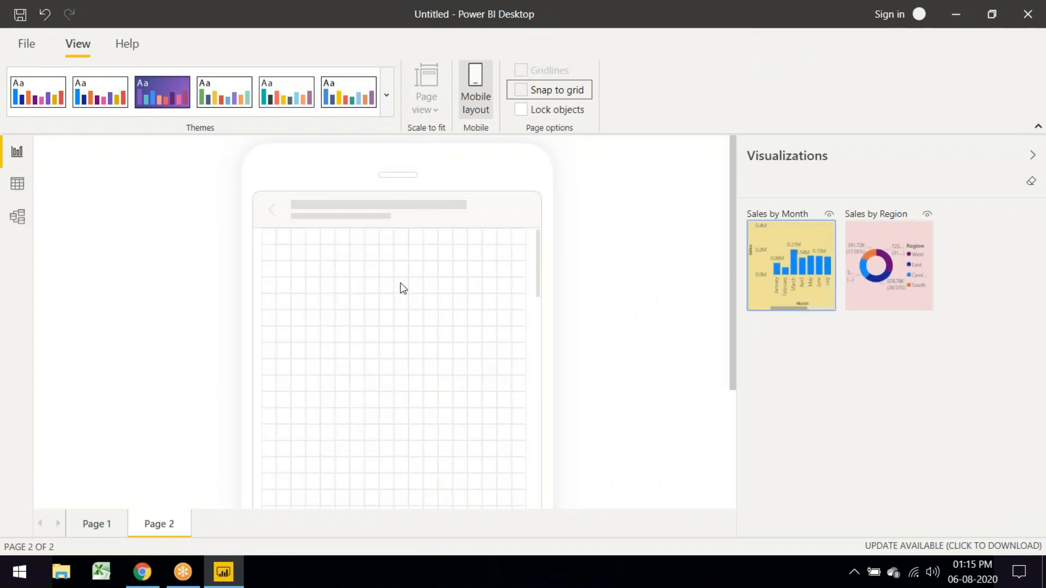
left_click(476, 92)
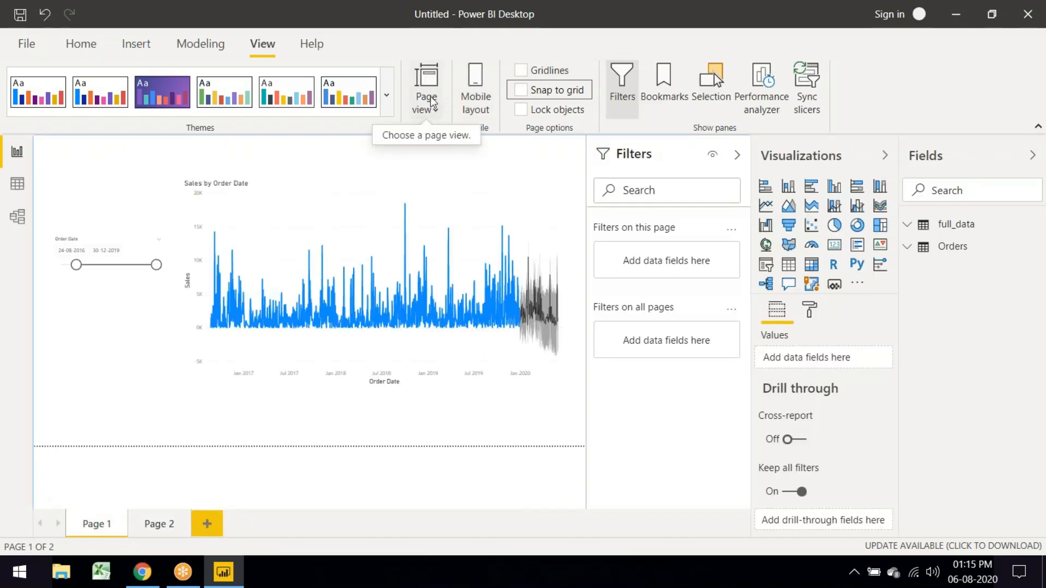
Step: Go to Page 2 and set the page view to actual size
left_click(163, 526)
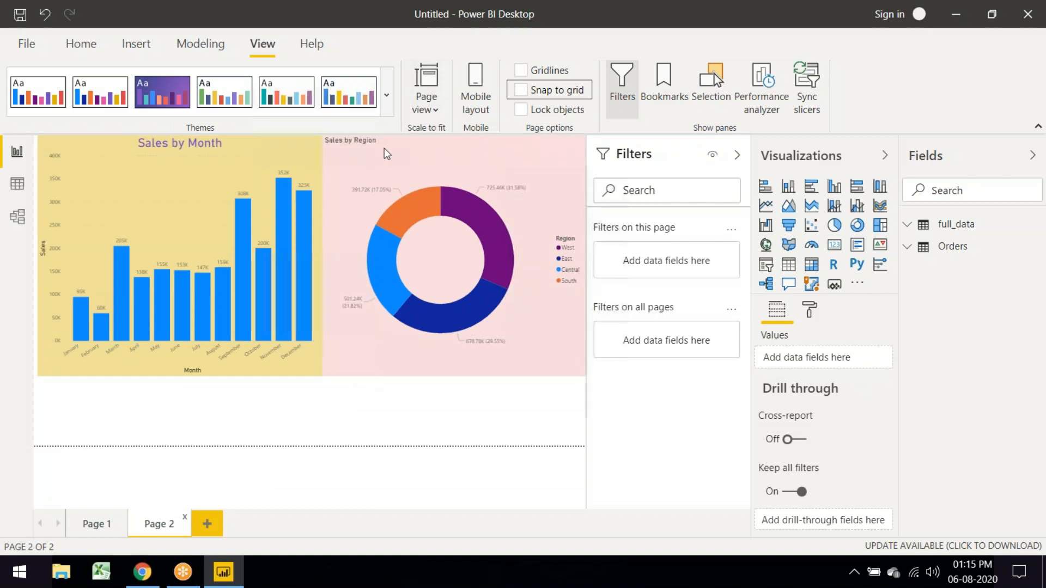
left_click(433, 84)
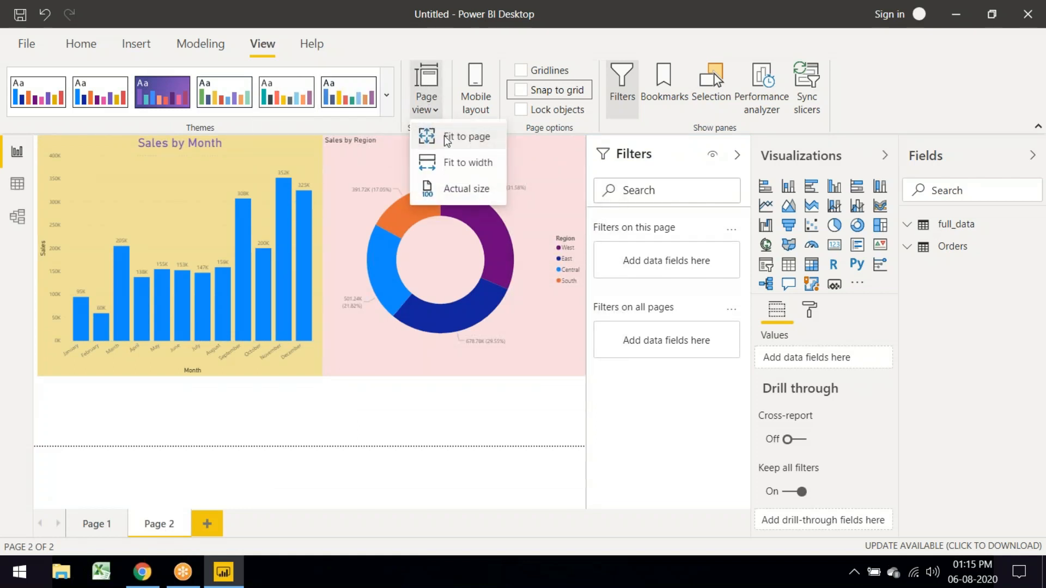
left_click(473, 188)
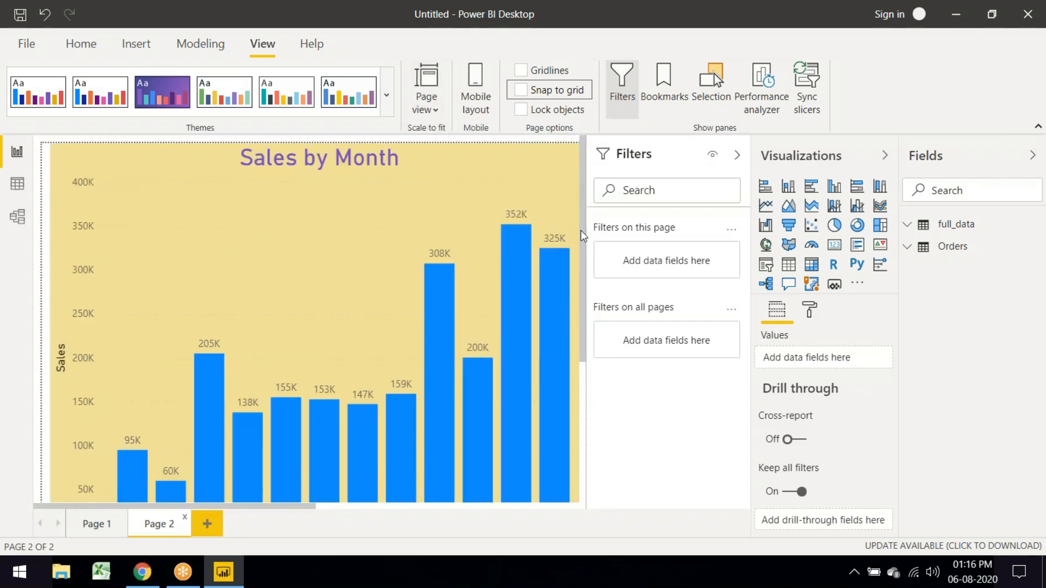
scroll(581, 231, "down", 3)
mouse_move(580, 339)
left_mouse_down()
mouse_move(579, 354)
mouse_move(579, 252)
mouse_move(579, 355)
left_mouse_up()
left_click_drag(311, 506, 574, 501)
left_click_drag(589, 161, 585, 144)
Step: Resize the donut, then shrink Sales by Month and move it to the top-left, wider and shorter
left_click(177, 205)
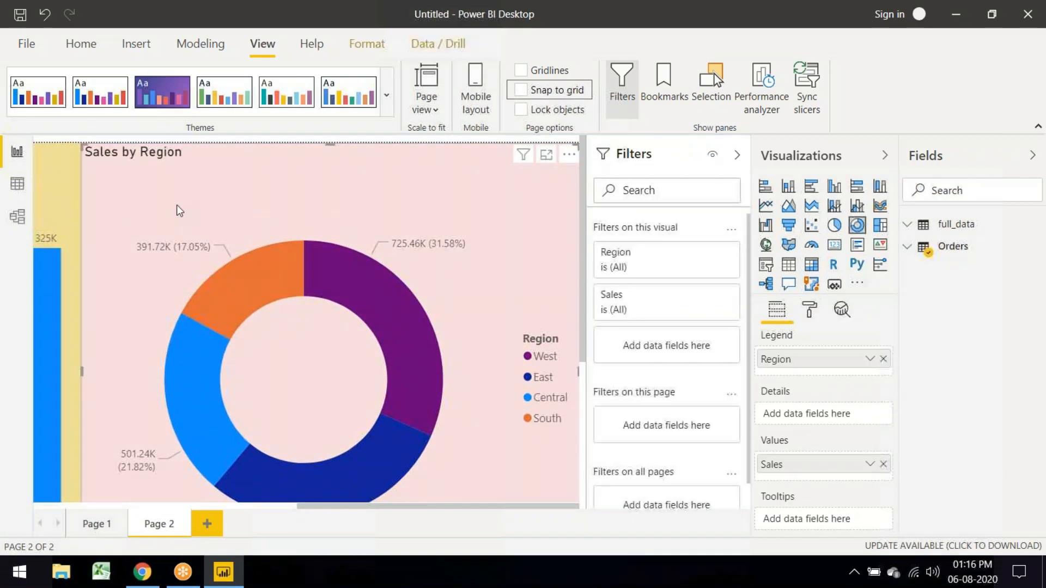
left_click_drag(82, 143, 231, 215)
left_click_drag(313, 508, 71, 489)
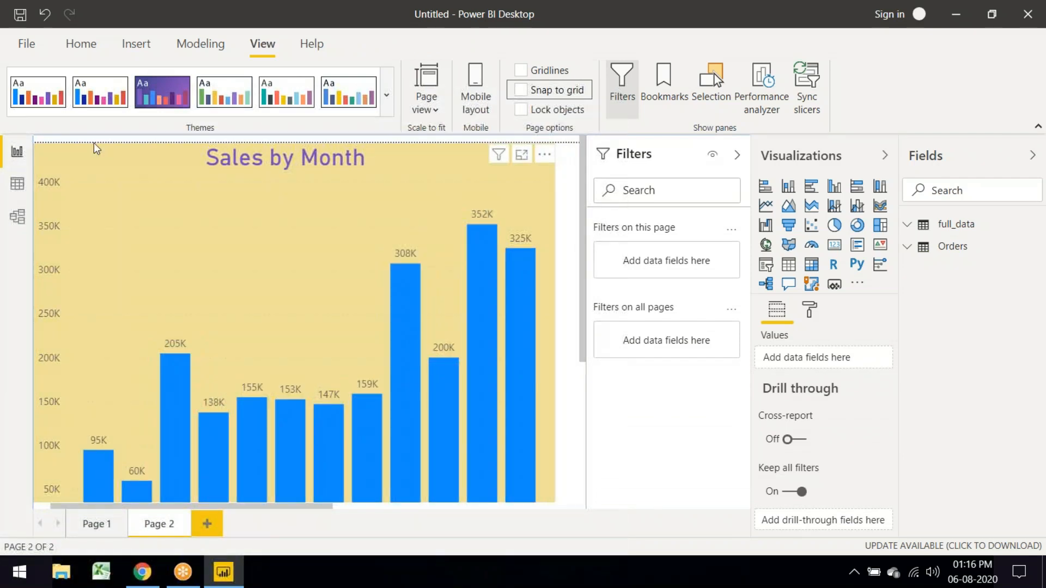
left_click_drag(94, 143, 337, 312)
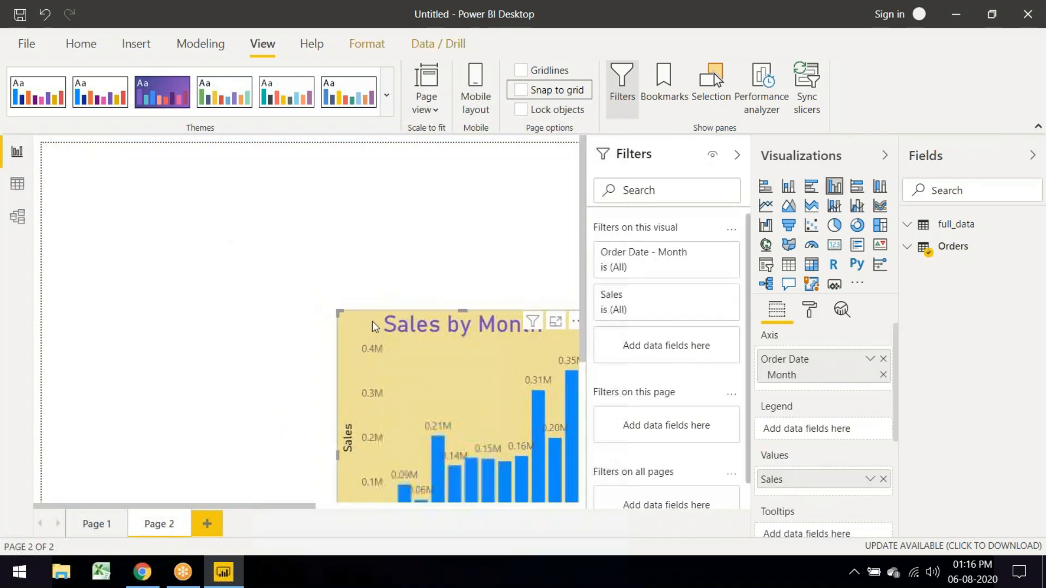
left_click_drag(221, 230, 58, 152)
left_click_drag(294, 434, 414, 354)
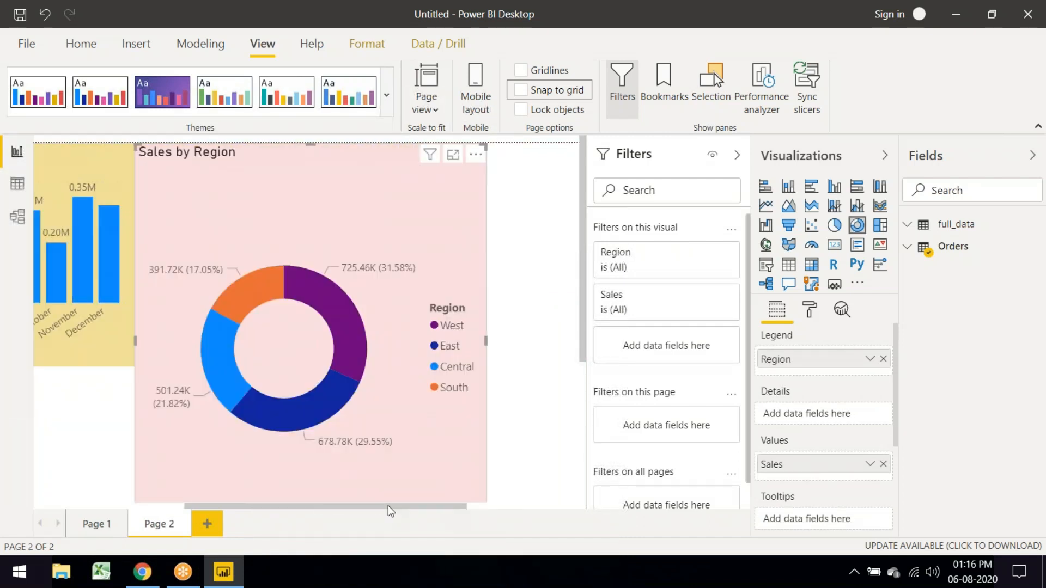
left_click_drag(388, 506, 386, 507)
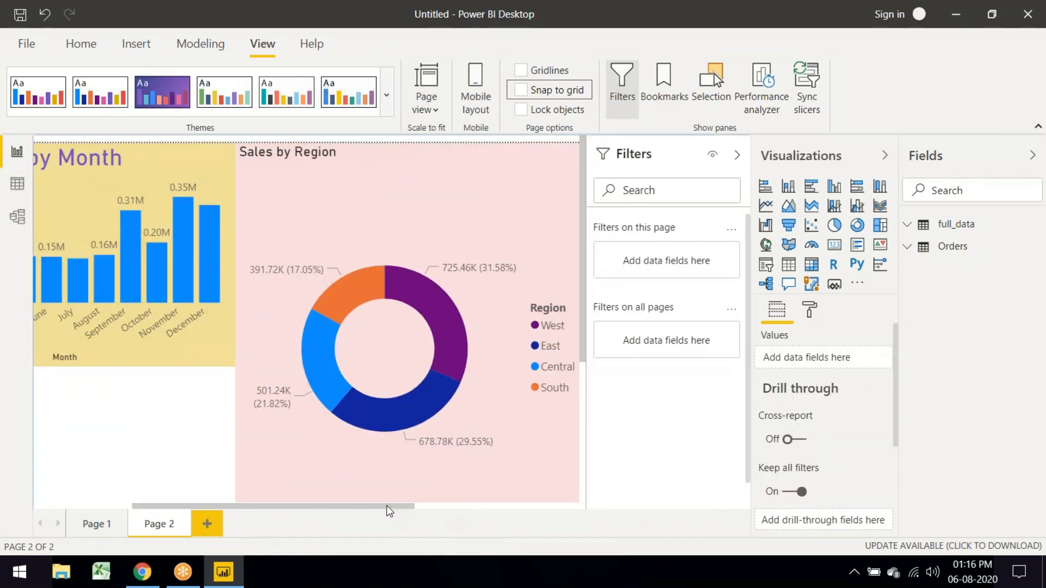
Step: Delete the Sales by Region donut, narrow the Filters pane, and set the page view to Fit to page
left_click(309, 267)
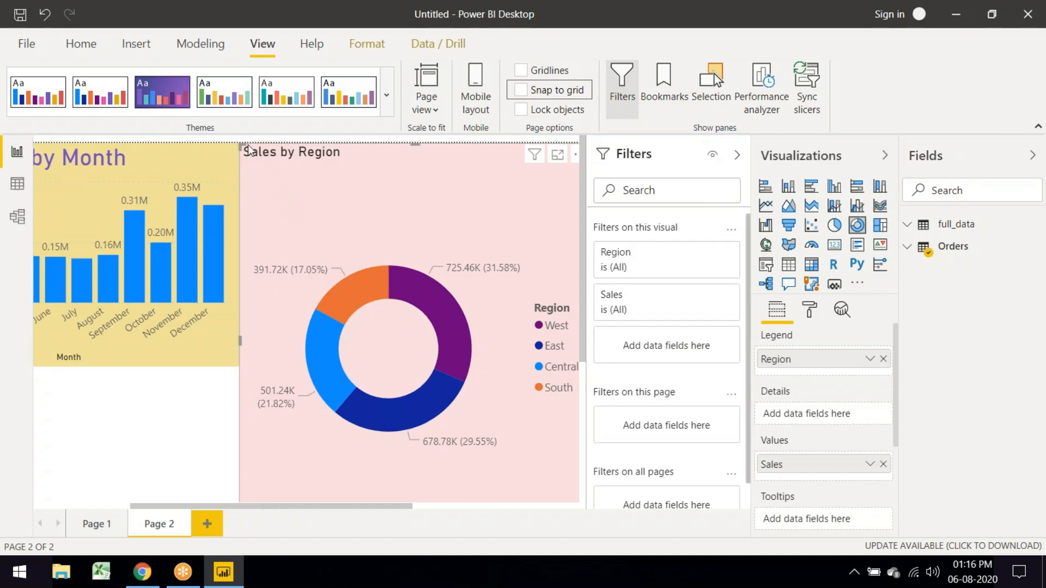
key("Delete")
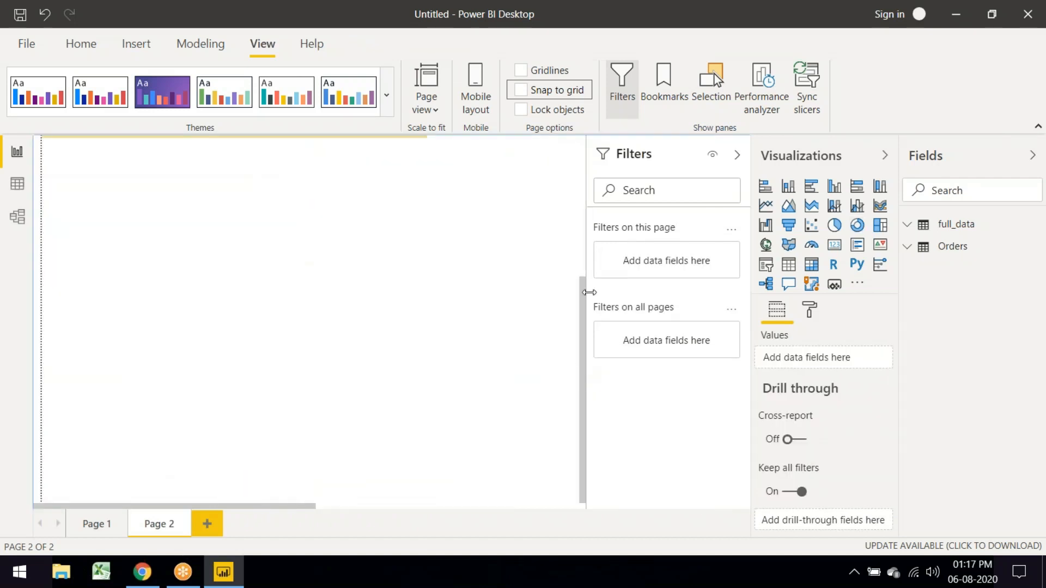
left_click_drag(589, 292, 603, 293)
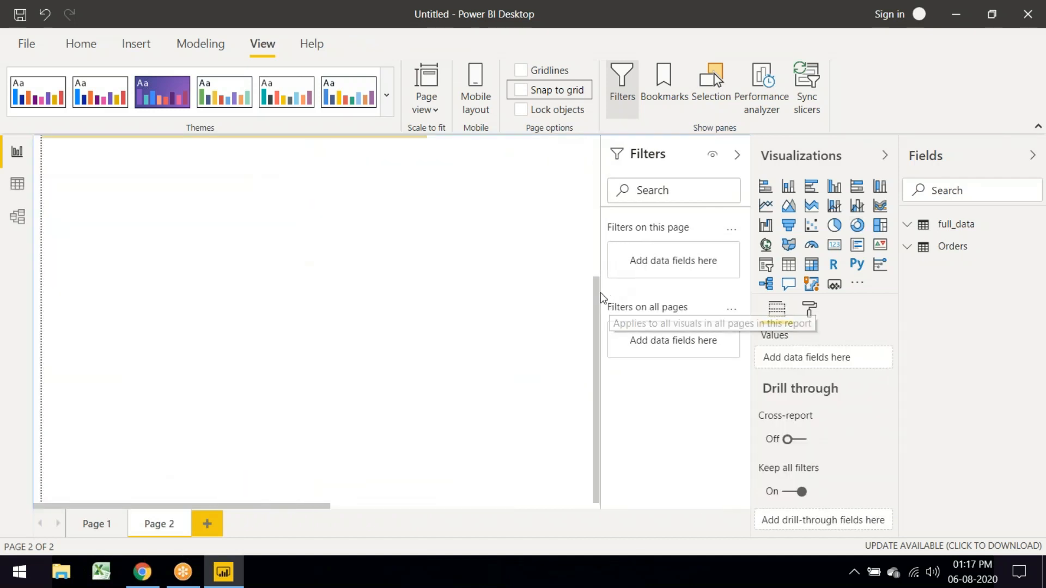
scroll(597, 254, "up", 5)
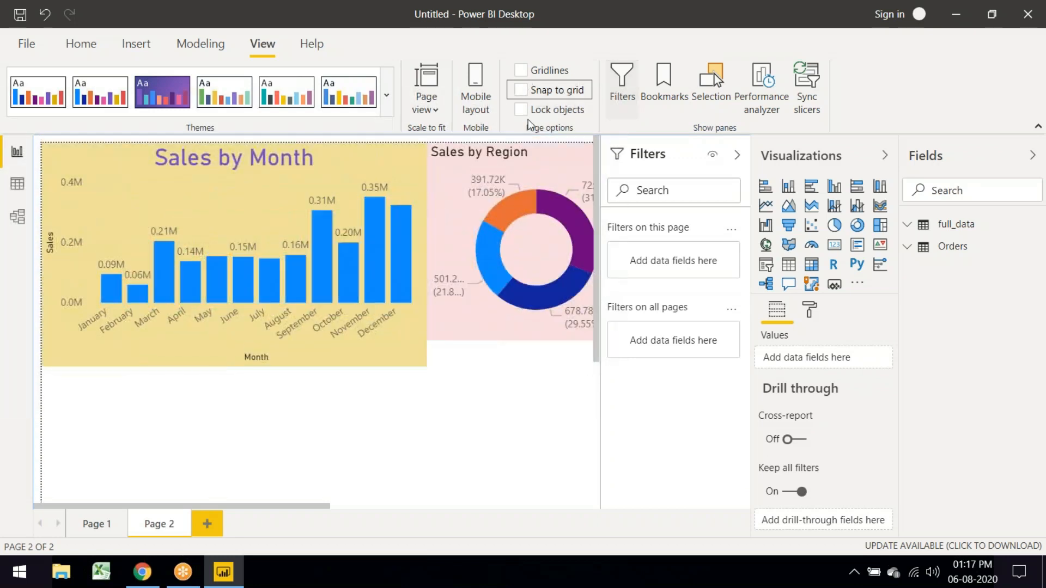
left_click(433, 108)
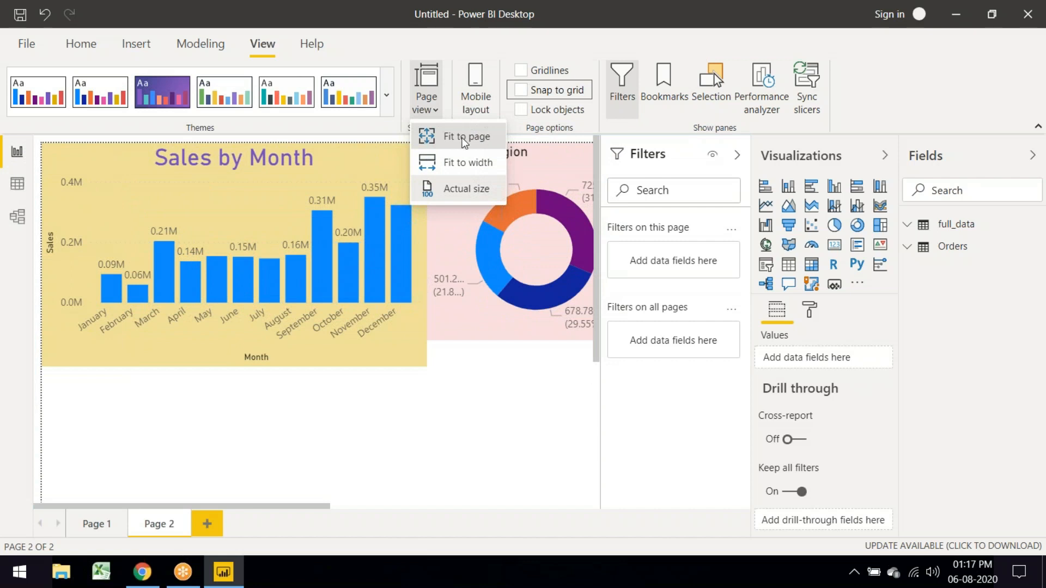
left_click(447, 138)
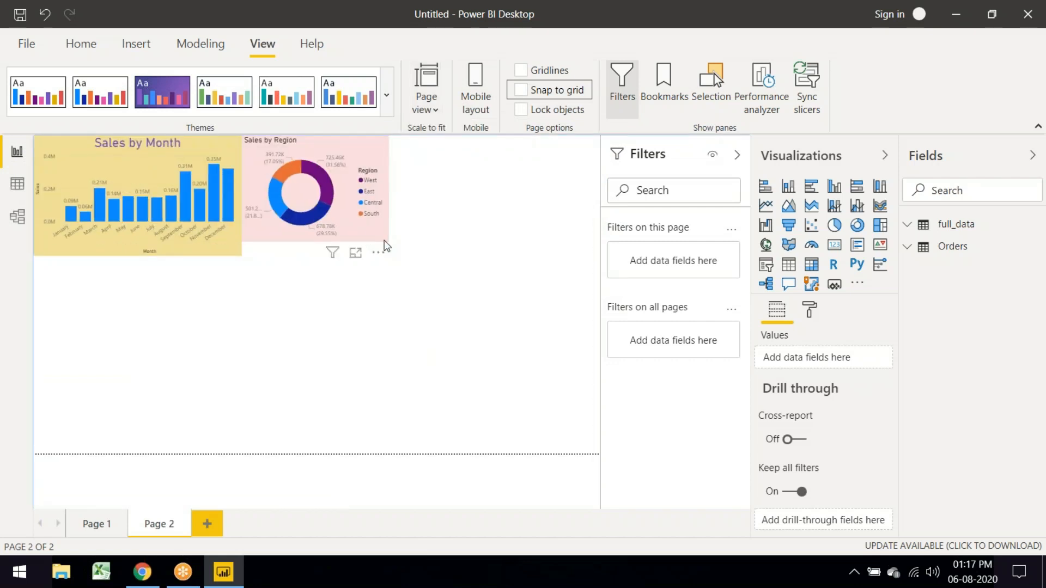
left_click_drag(385, 247, 422, 262)
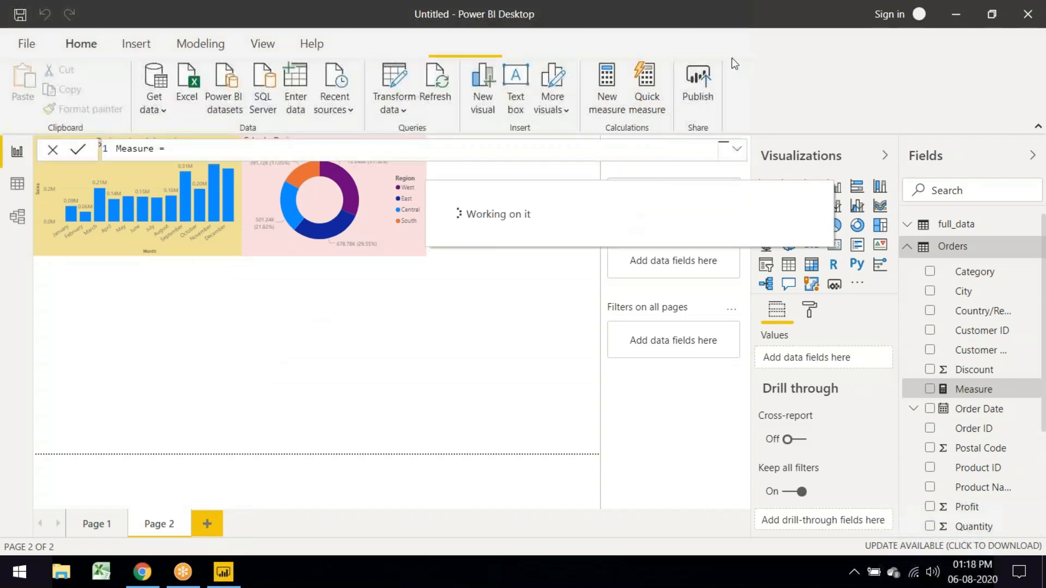
Step: Add a new blank Page 3 to the report
left_click(207, 526)
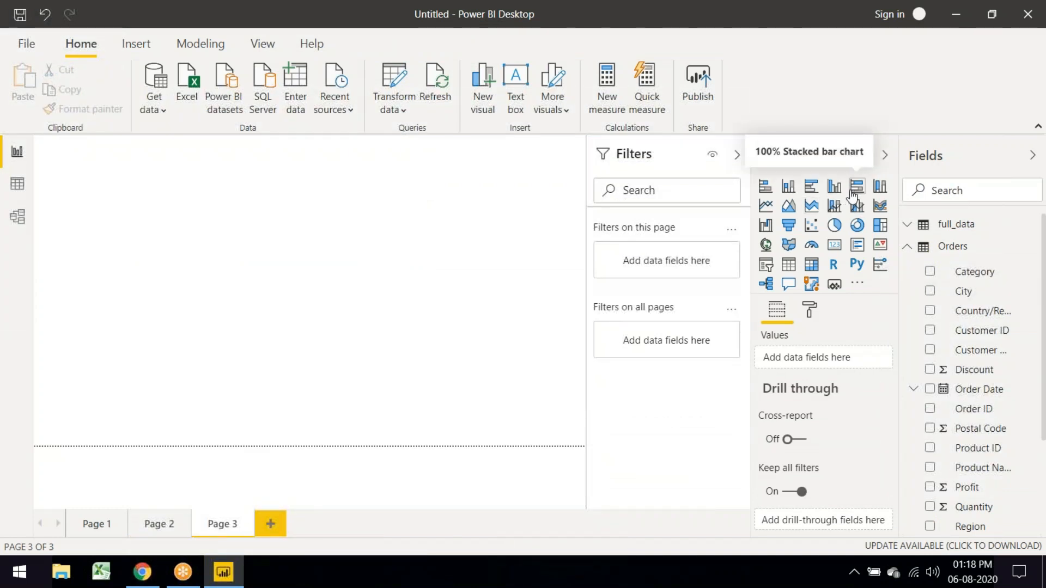
Step: Insert a clustered column chart, enlarge it, and plot Sales by Region with Region on the axis
left_click(834, 186)
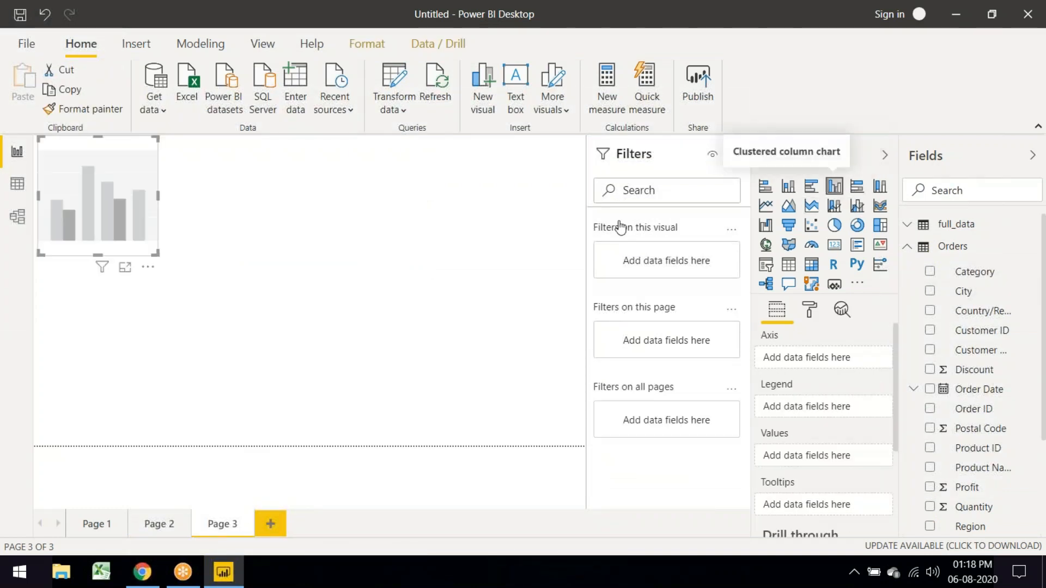
left_click_drag(159, 257, 309, 404)
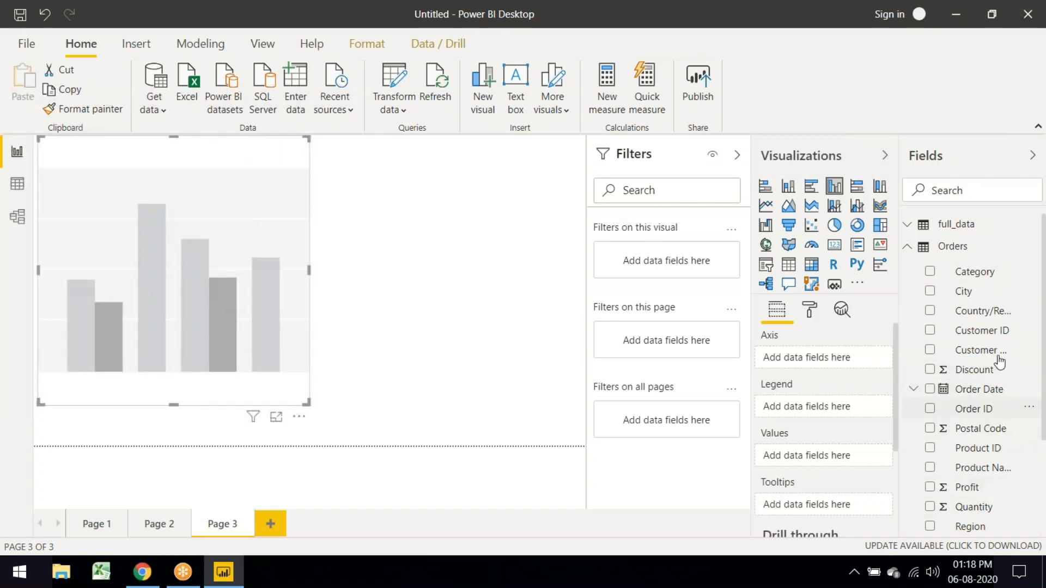
scroll(933, 480, "down", 3)
left_click(930, 444)
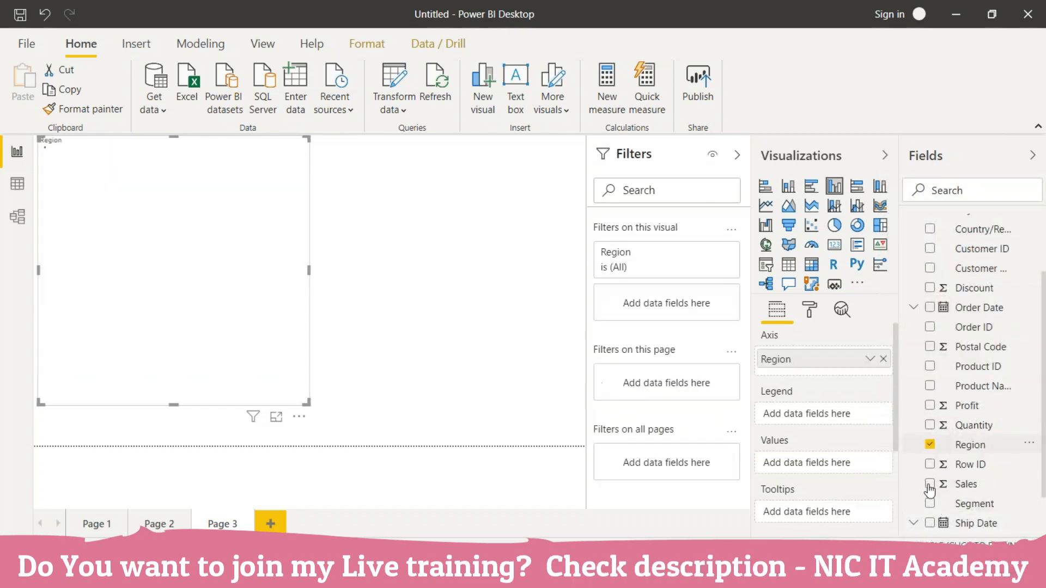
left_click(930, 484)
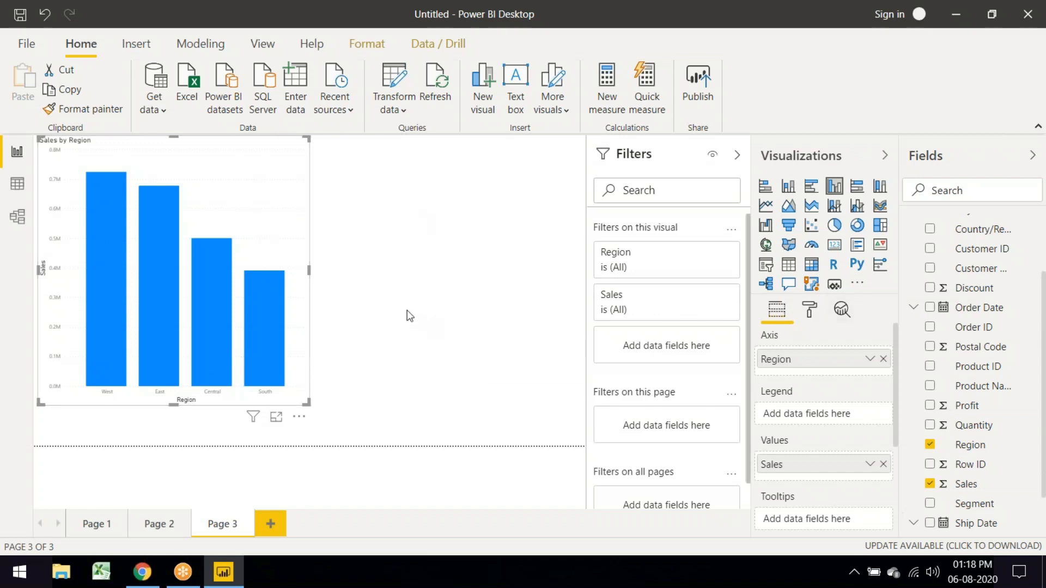
left_click(506, 325)
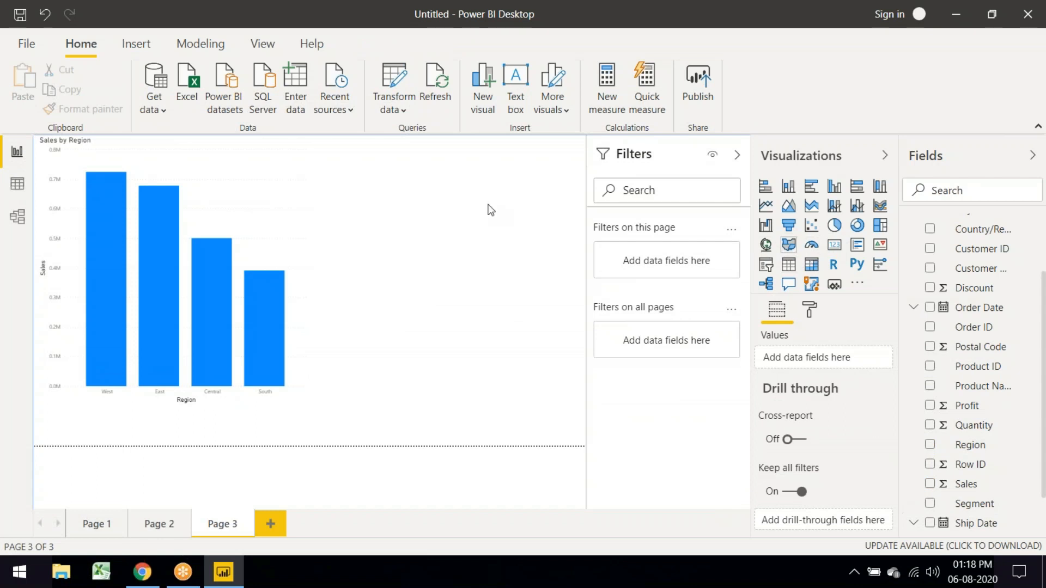
scroll(930, 506, "down", 1)
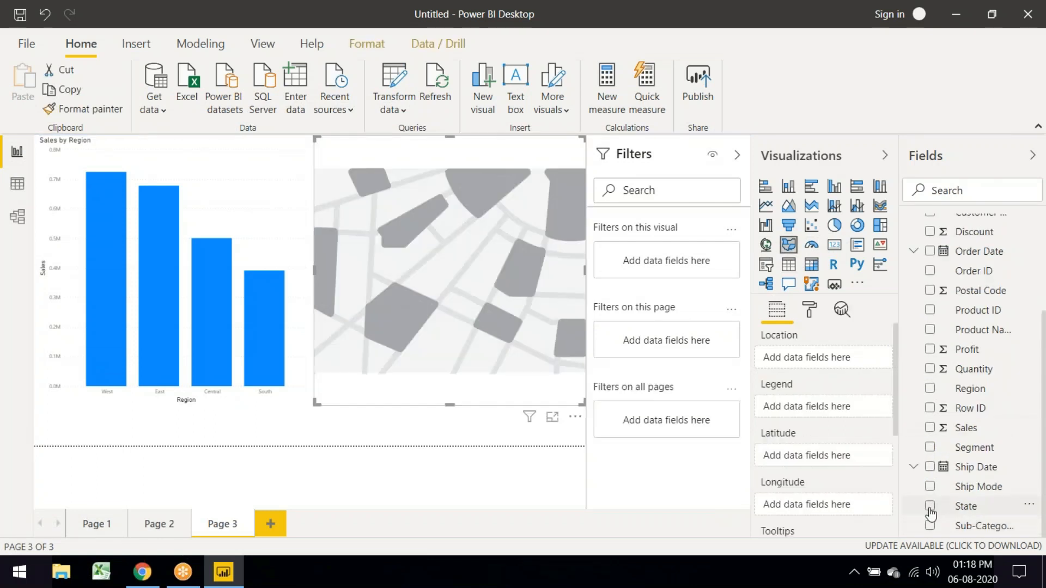
Step: Use State as the map's locations and add Sales to the map
left_click(930, 508)
left_click(930, 428)
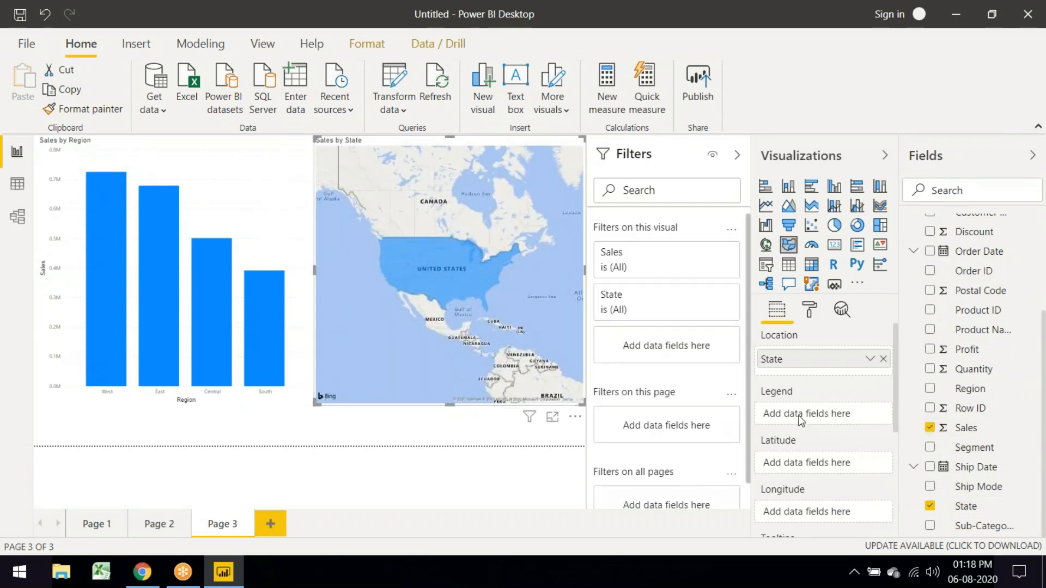
scroll(801, 417, "down", 3)
scroll(801, 417, "up", 3)
scroll(800, 470, "down", 3)
scroll(820, 464, "up", 3)
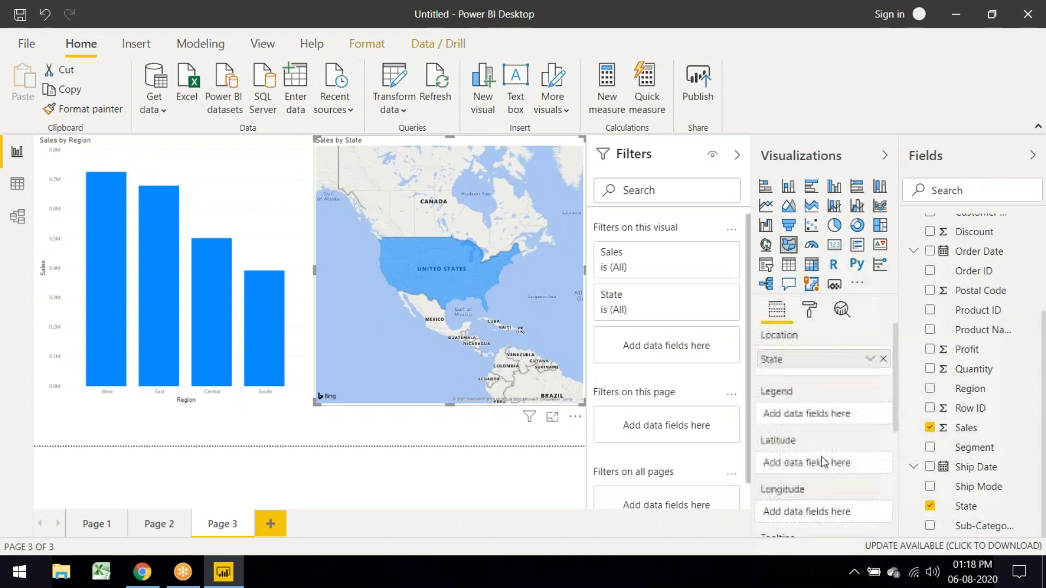
scroll(800, 449, "down", 1)
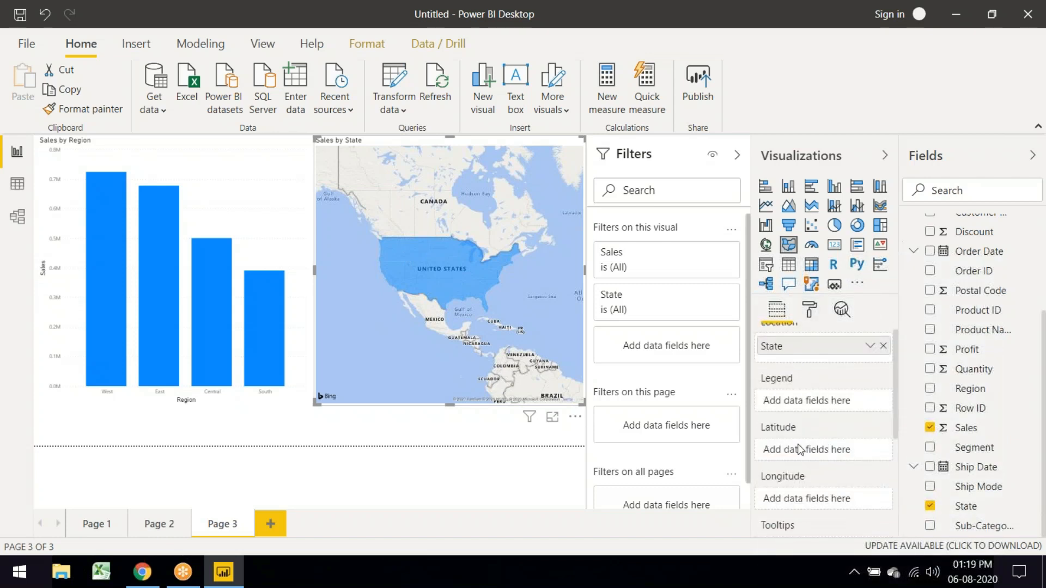
scroll(800, 449, "down", 3)
scroll(808, 442, "down", 4)
Step: Review the map's format settings including map controls, then drag Sales into the Tooltips well
left_click(810, 310)
scroll(817, 479, "down", 5)
scroll(818, 491, "down", 1)
scroll(819, 493, "up", 4)
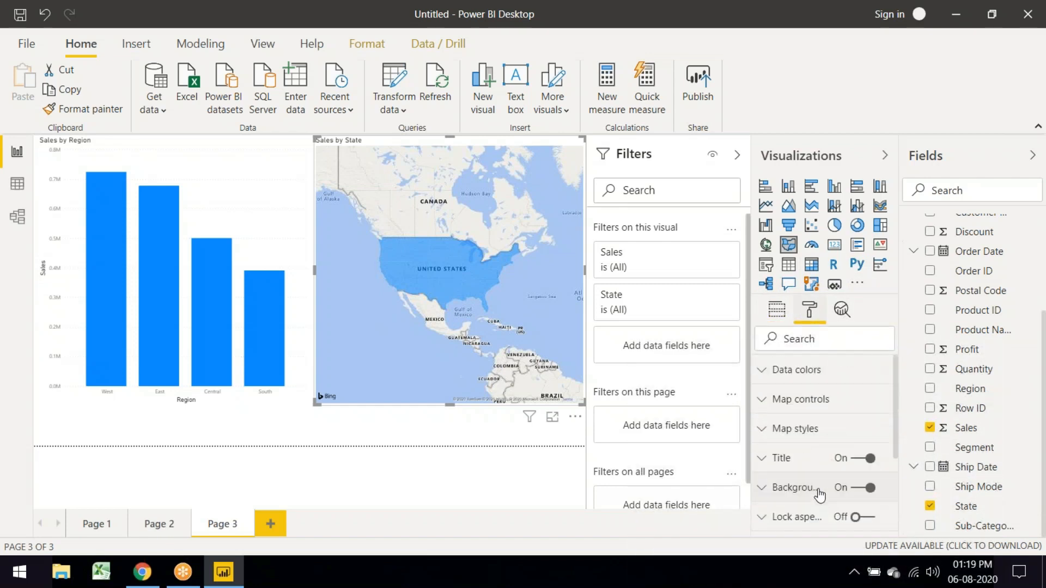
left_click(804, 399)
scroll(805, 441, "down", 2)
scroll(812, 447, "down", 2)
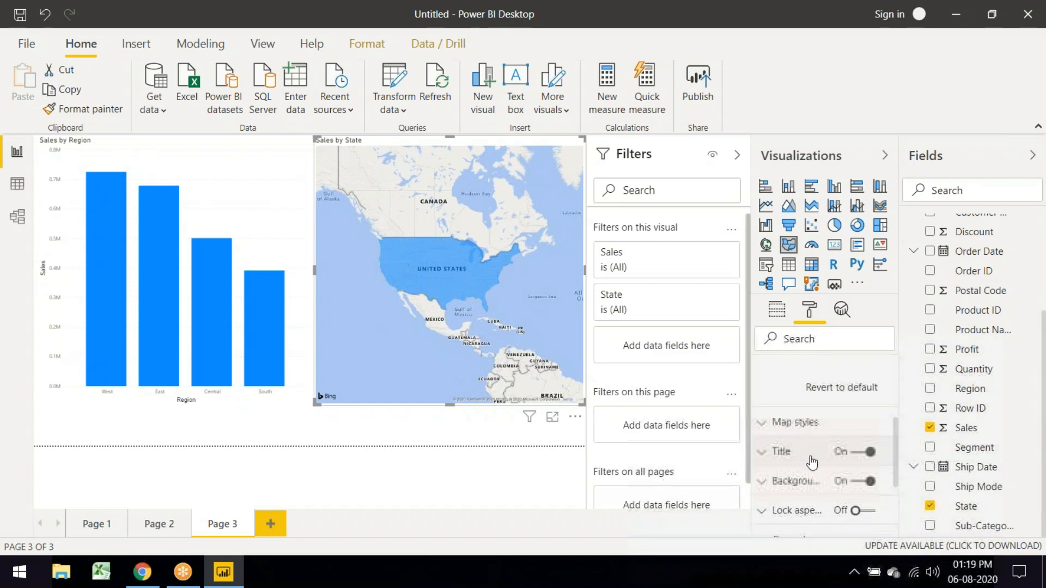
scroll(820, 455, "down", 3)
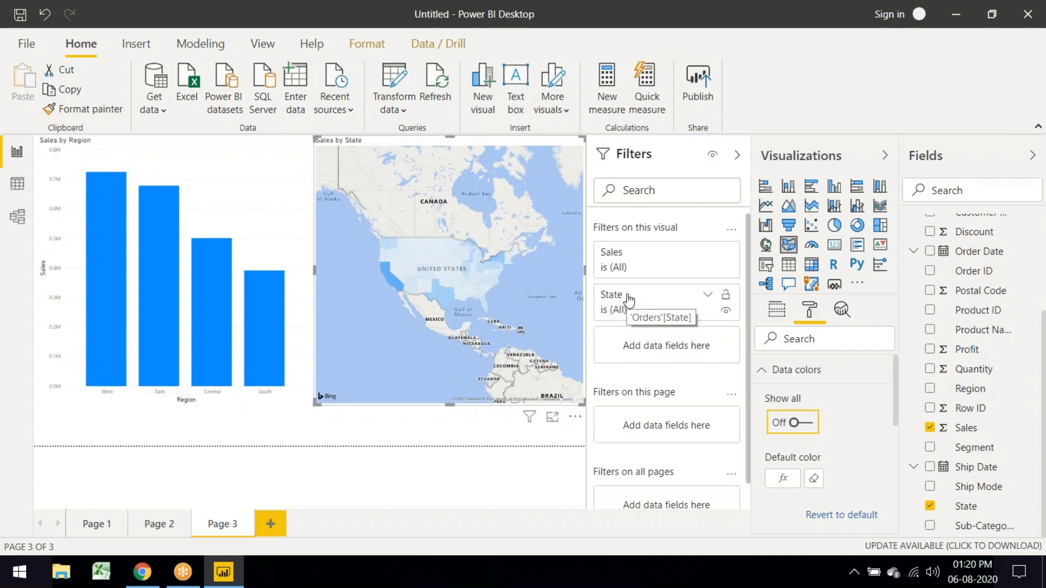
left_click(777, 312)
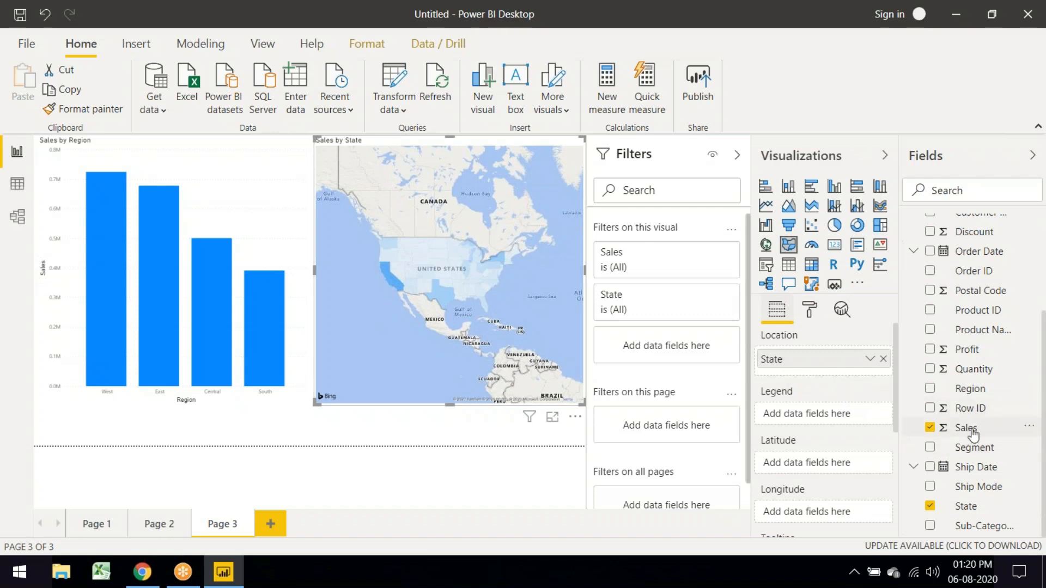
left_click_drag(978, 437, 396, 285)
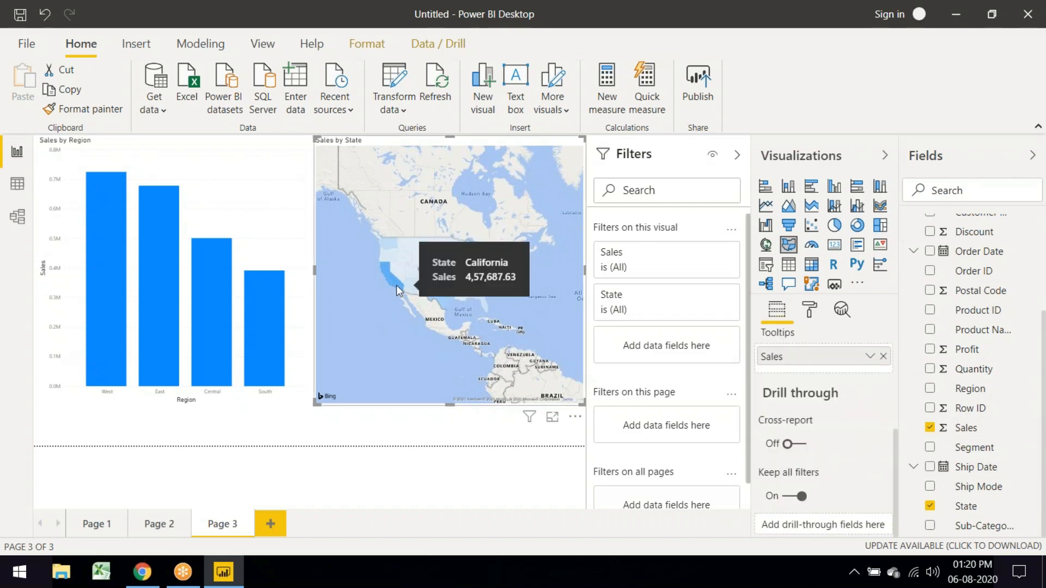
Step: Select California on the map to cross-highlight the Sales by Region chart
left_click(396, 285)
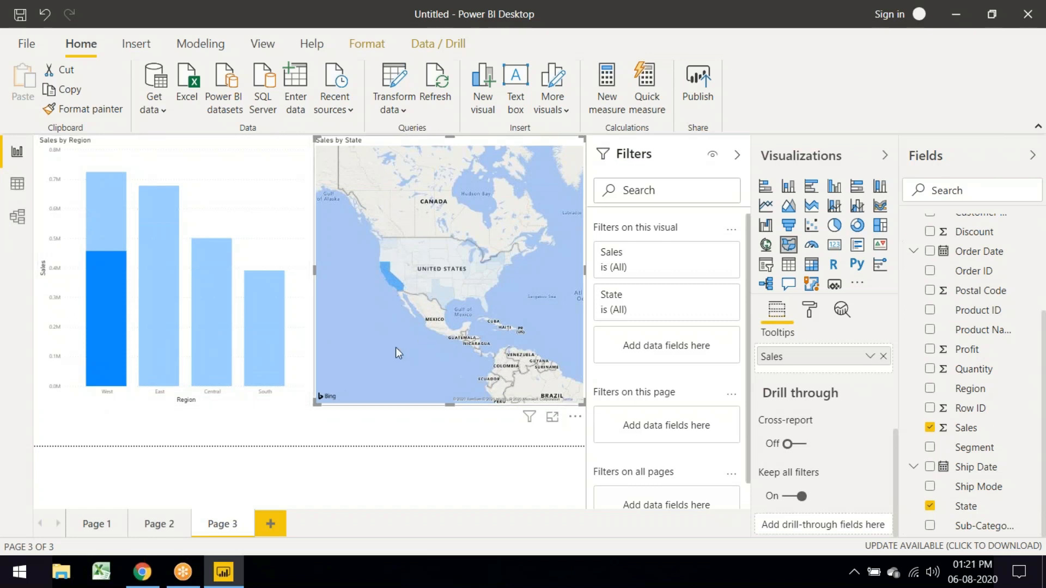
mouse_move(107, 279)
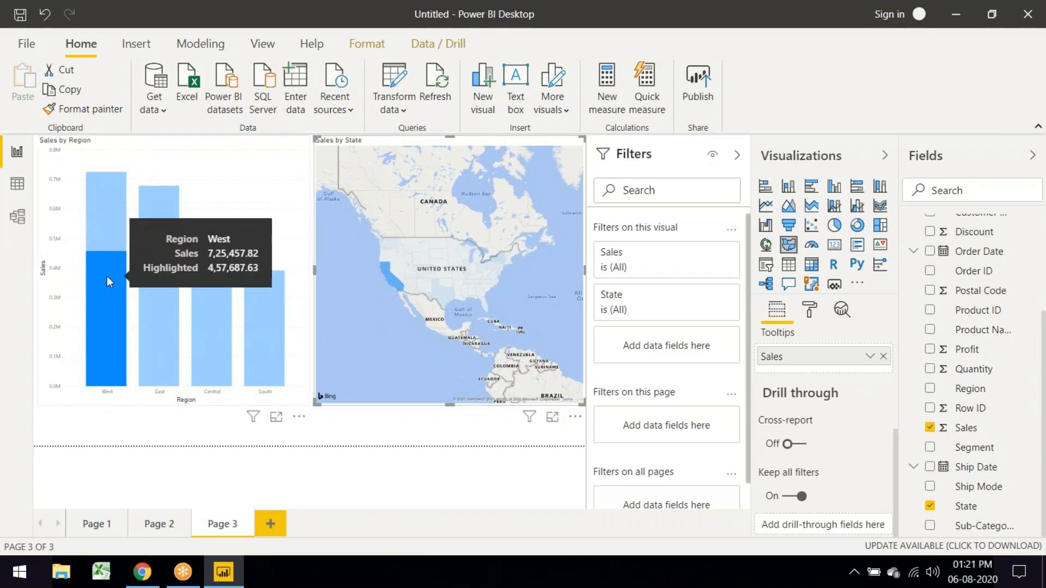
left_click(283, 195)
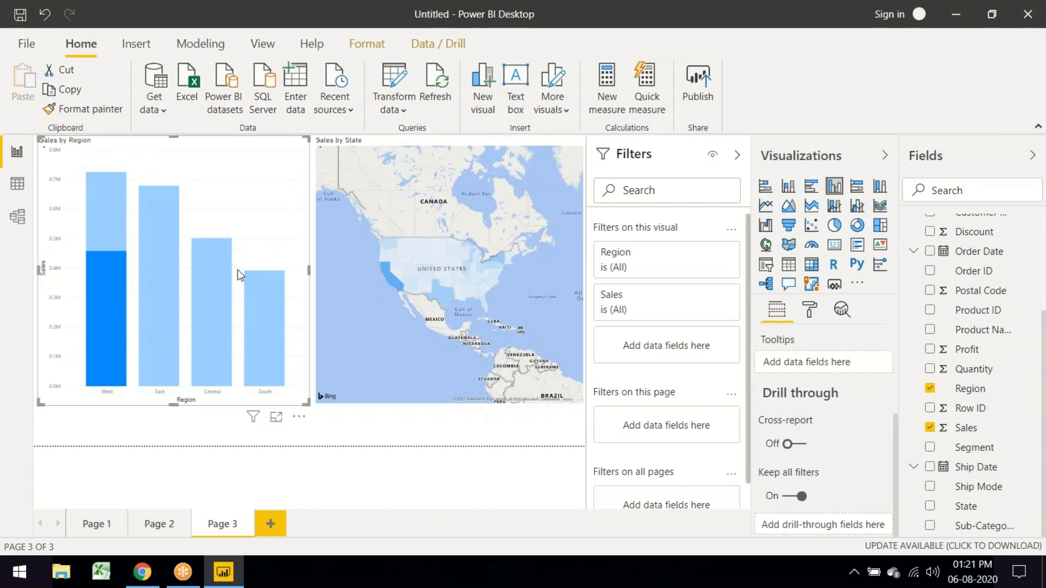
Step: Filter the map by the East, Central and finally only the South region bars
mouse_move(161, 291)
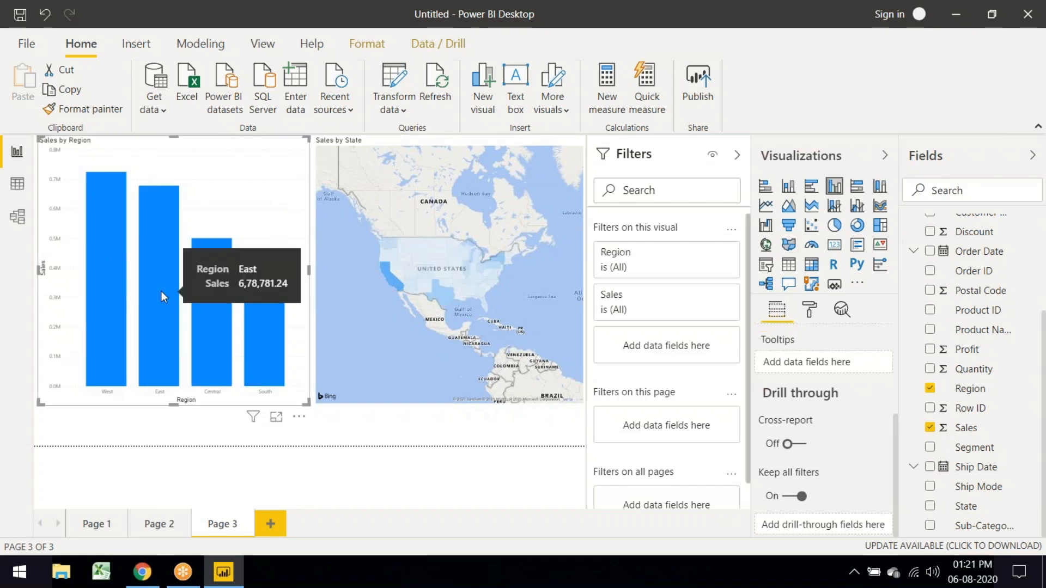
left_click(162, 291)
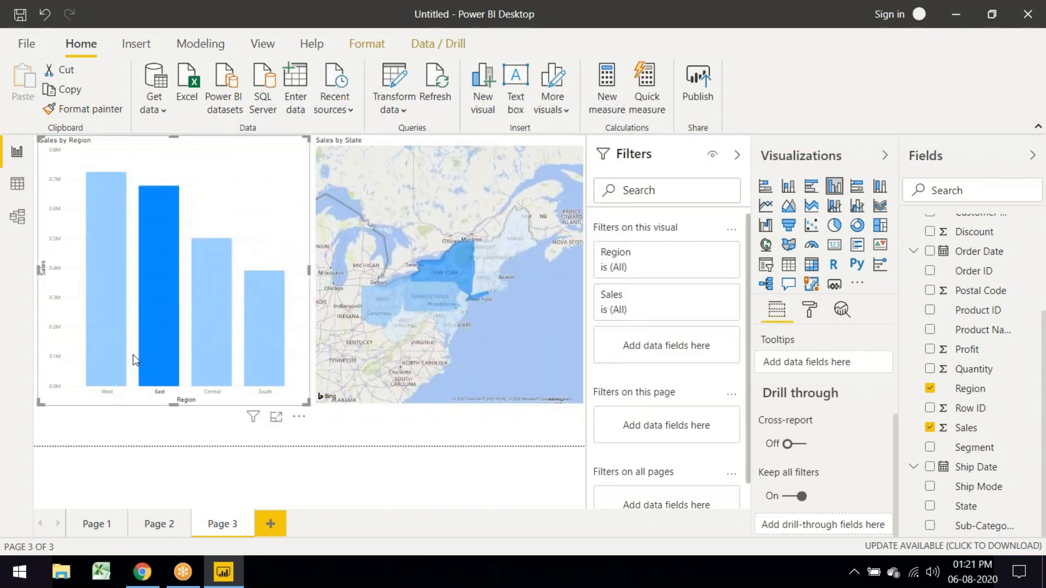
mouse_move(107, 357)
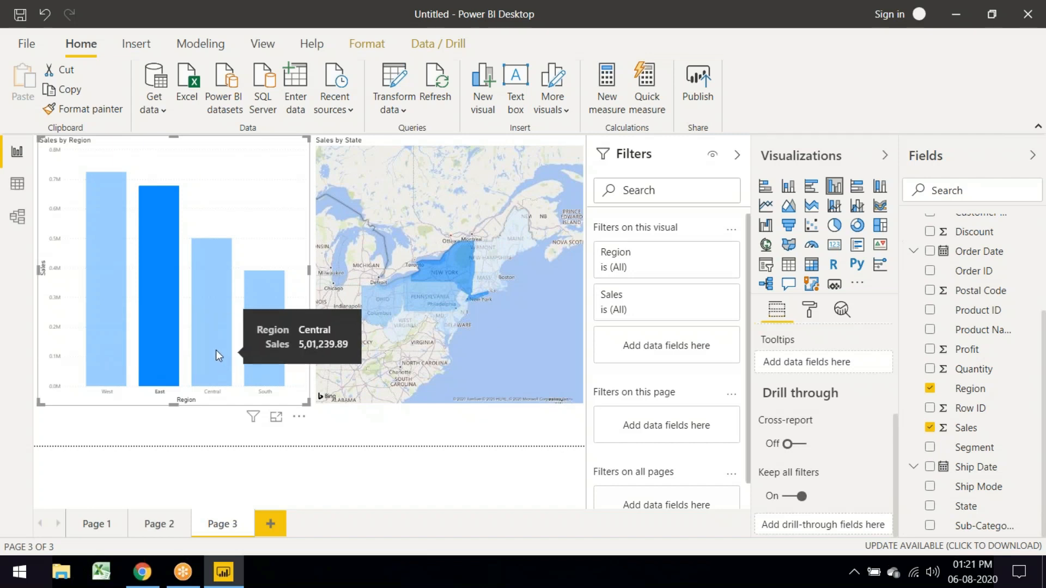
left_click(216, 350, "ctrl")
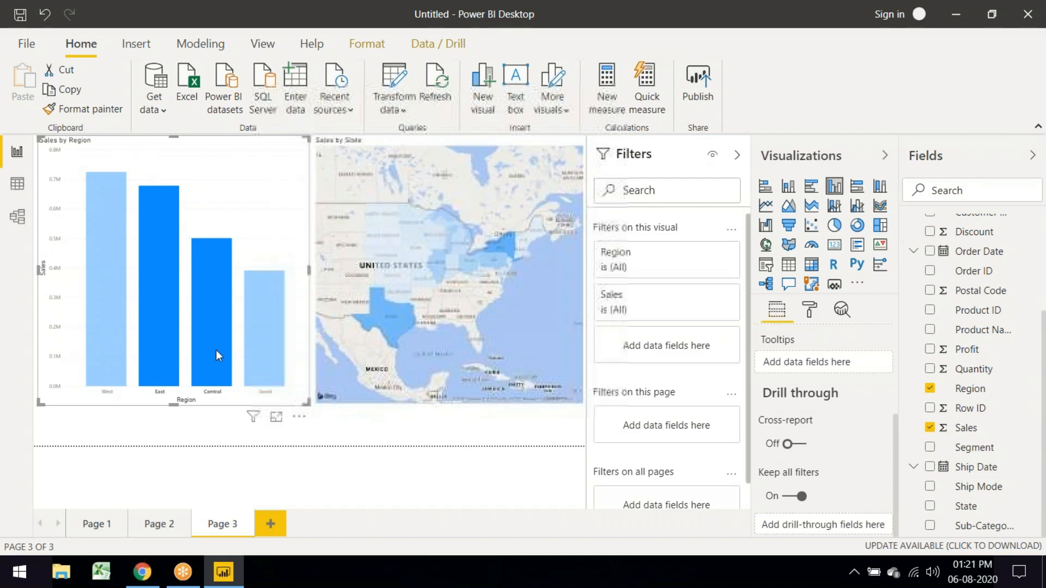
mouse_move(157, 353)
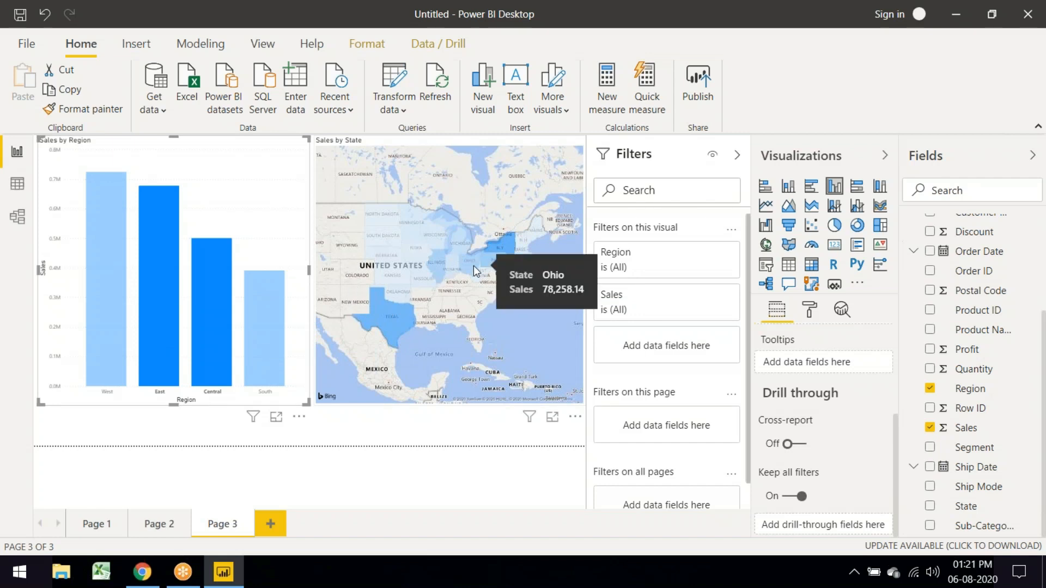
left_click(270, 326)
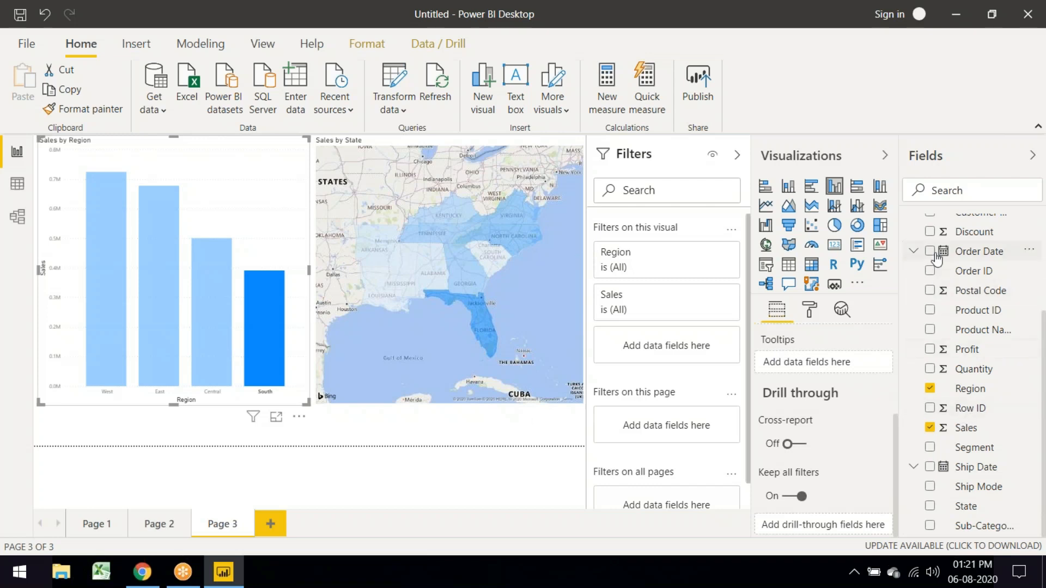
scroll(951, 283, "up", 5)
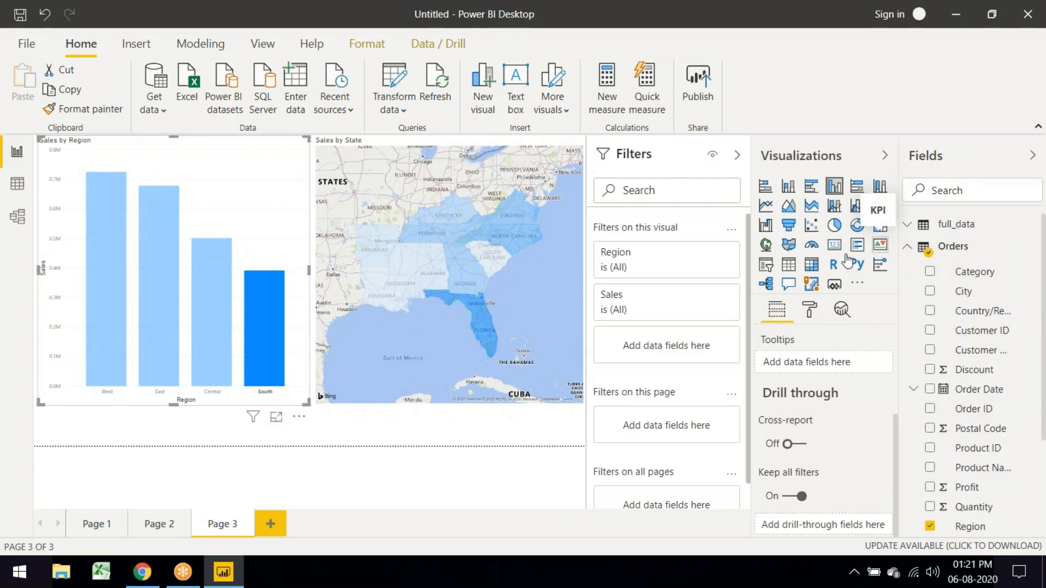
Step: Add a new blank page with a KPI visual, then remove Sales from the KPI
left_click(270, 523)
left_click(880, 244)
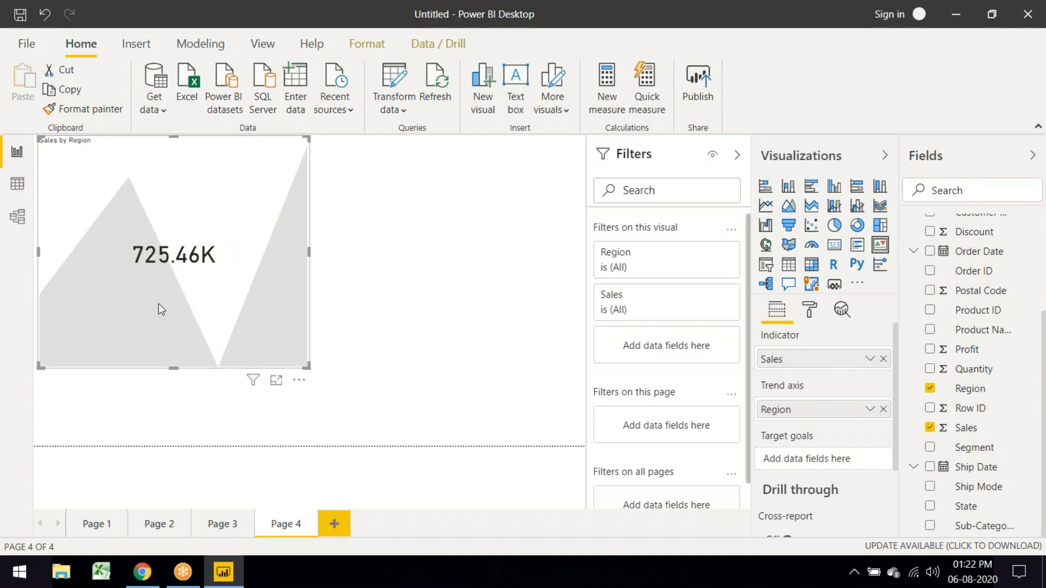
left_click(931, 428)
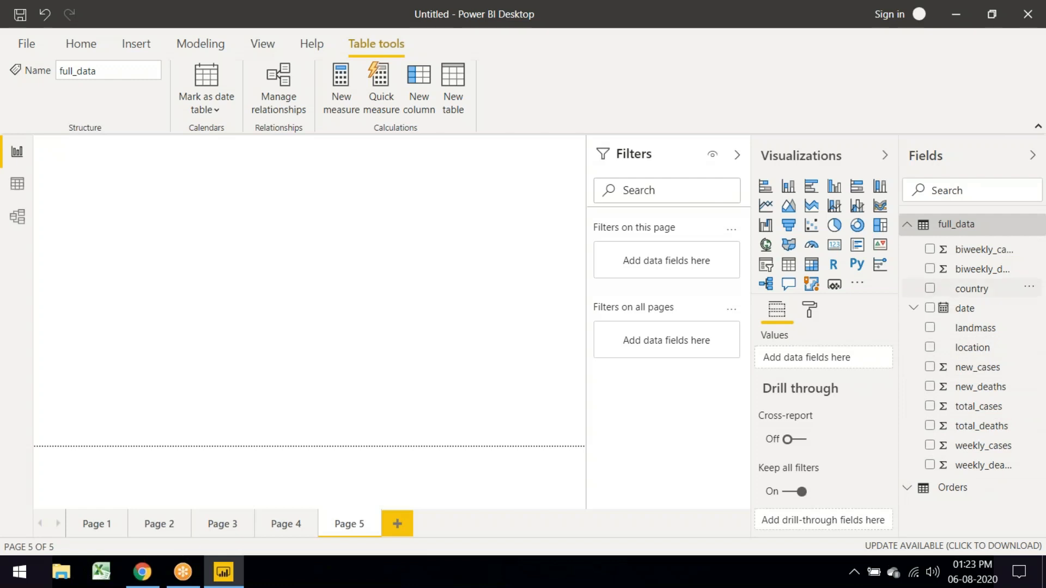
Step: Create a map of country sized by total_cases and resize it in the upper left
left_click(939, 290)
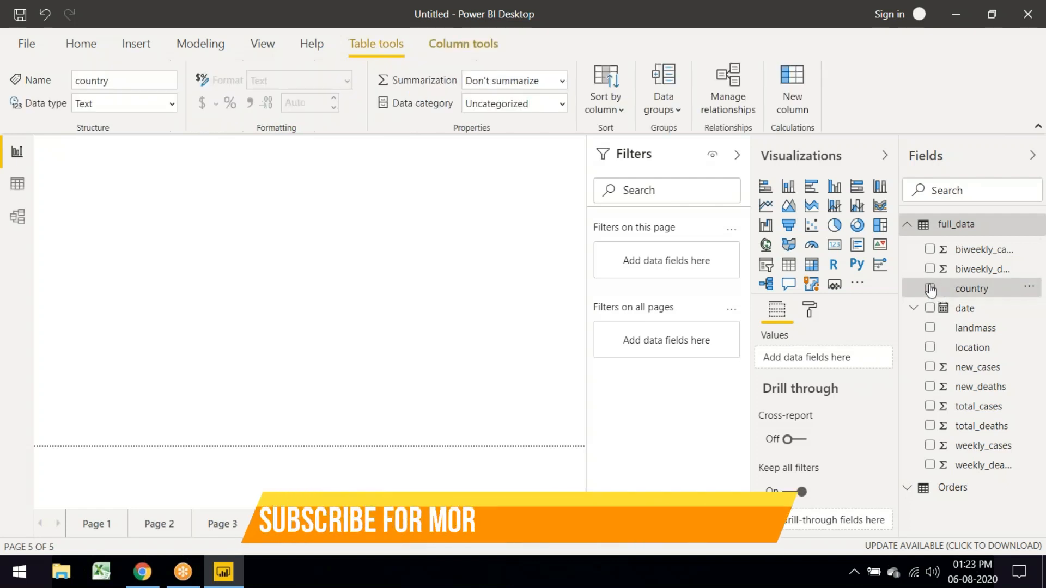
left_click(930, 408)
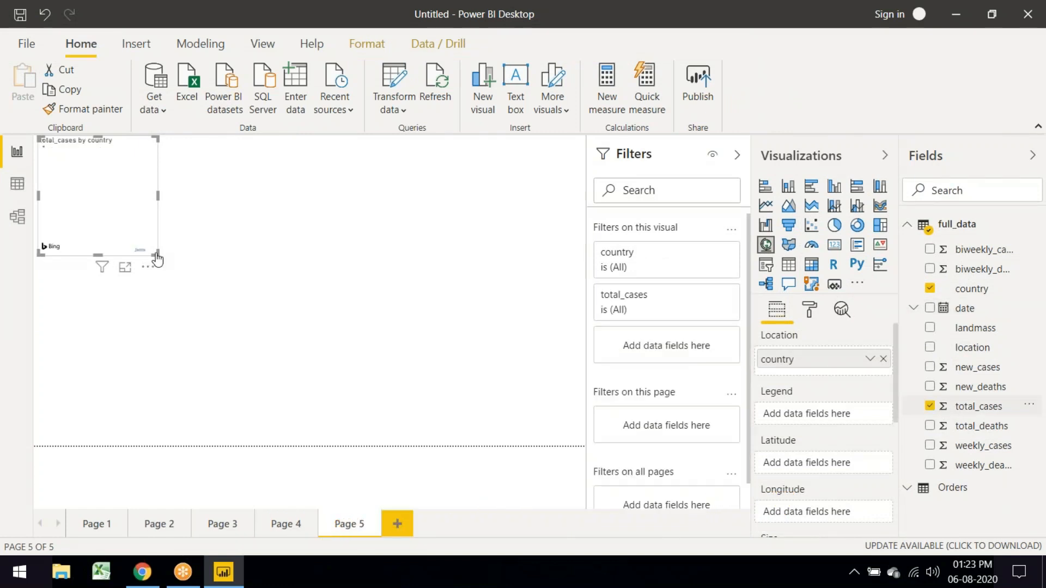
left_click_drag(156, 253, 353, 393)
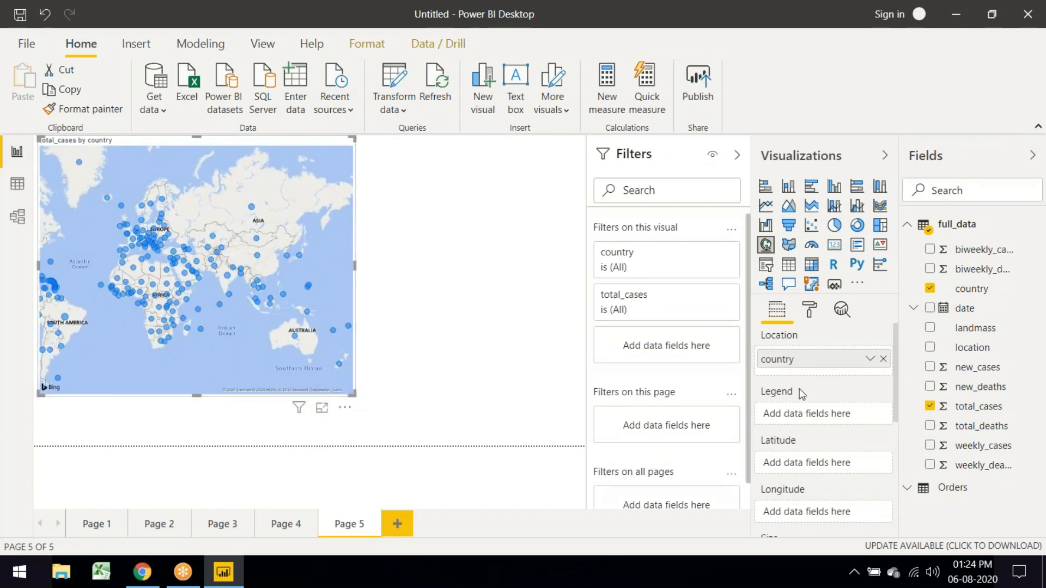
scroll(799, 388, "down", 3)
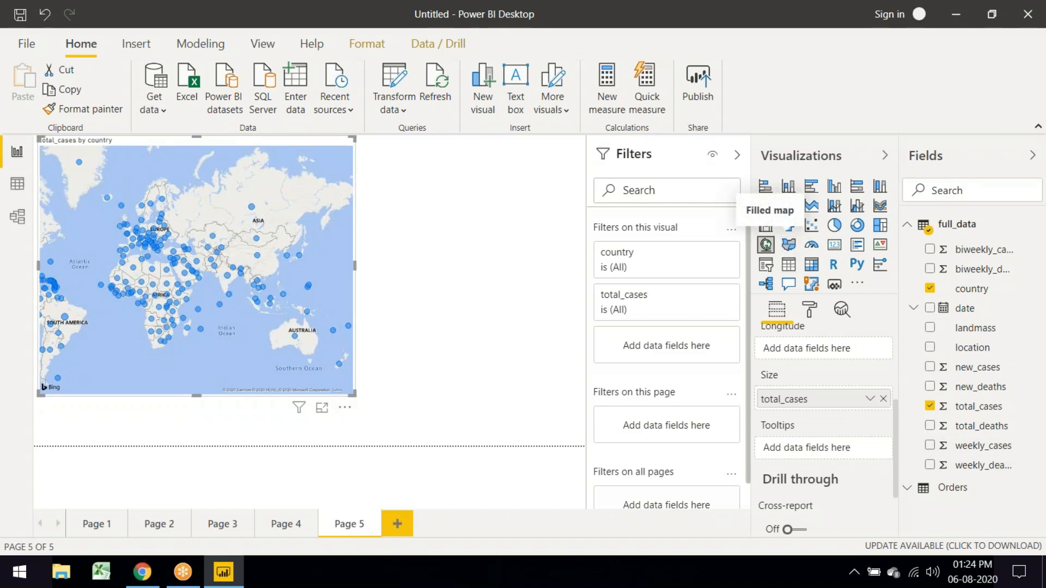
left_click_drag(354, 393, 338, 358)
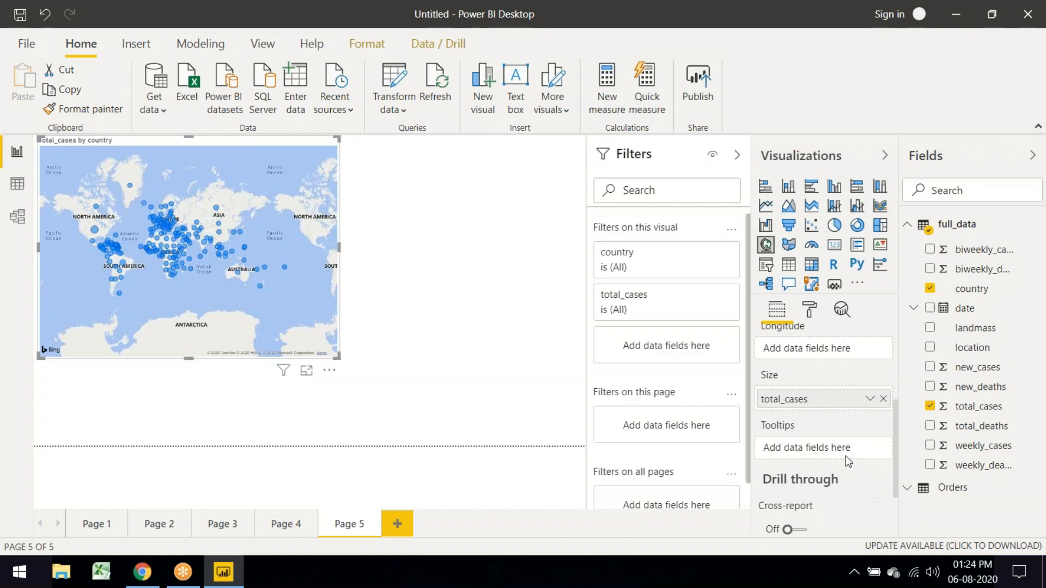
Step: Try converting the map to a slicer, then undo it with Ctrl+Z
scroll(847, 460, "down", 3)
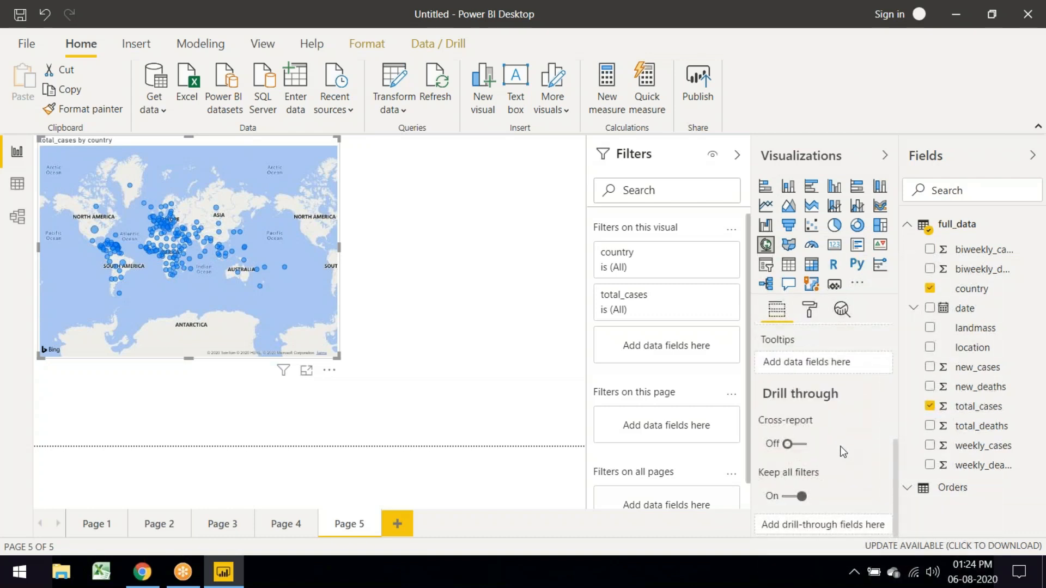
scroll(844, 455, "up", 5)
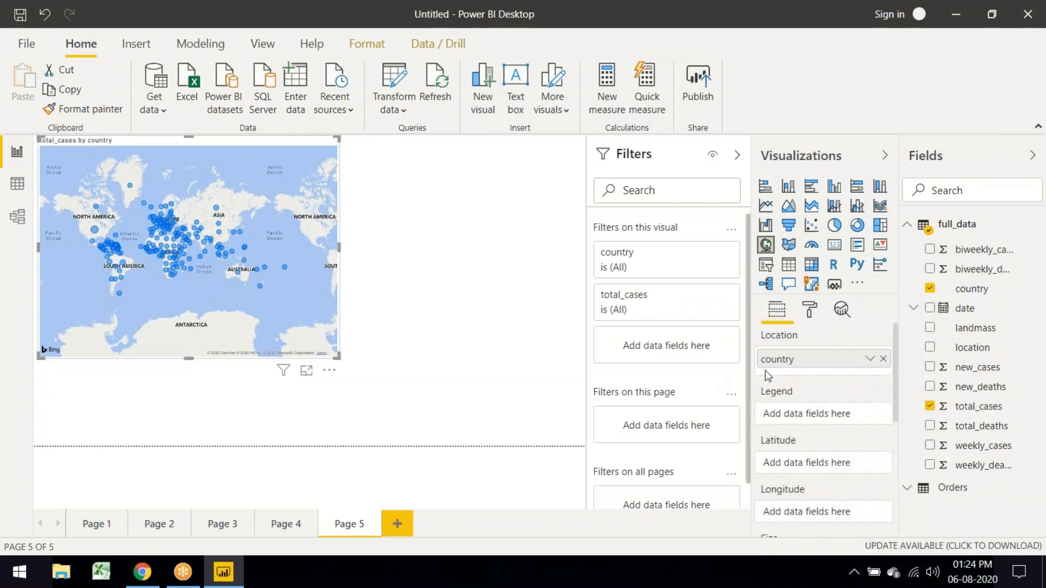
left_click(772, 269)
key("ctrl+z")
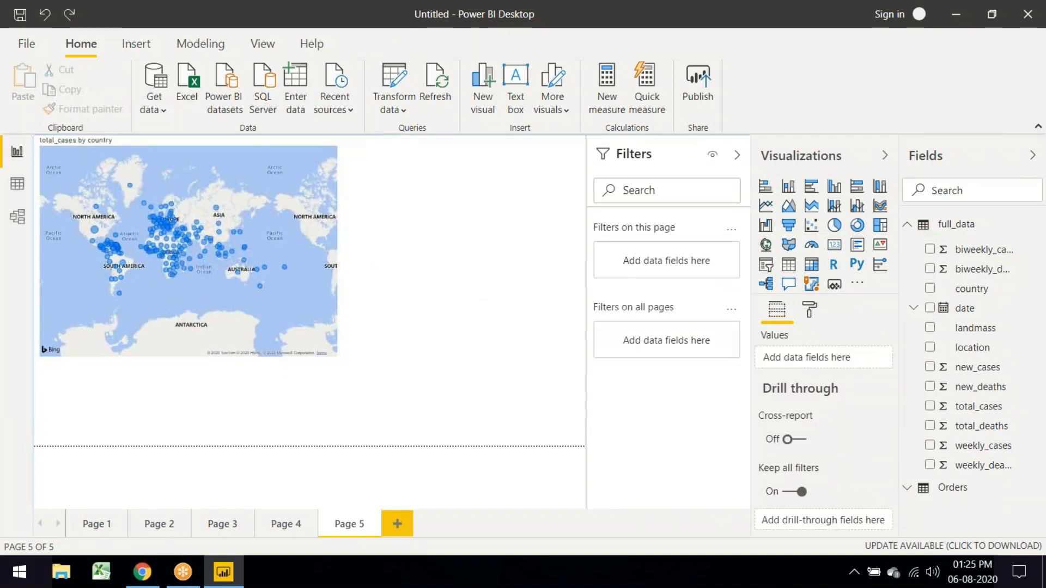
Step: Add a date slicer right of the map, sized to clear it, starting at 04-04-2020
left_click(769, 268)
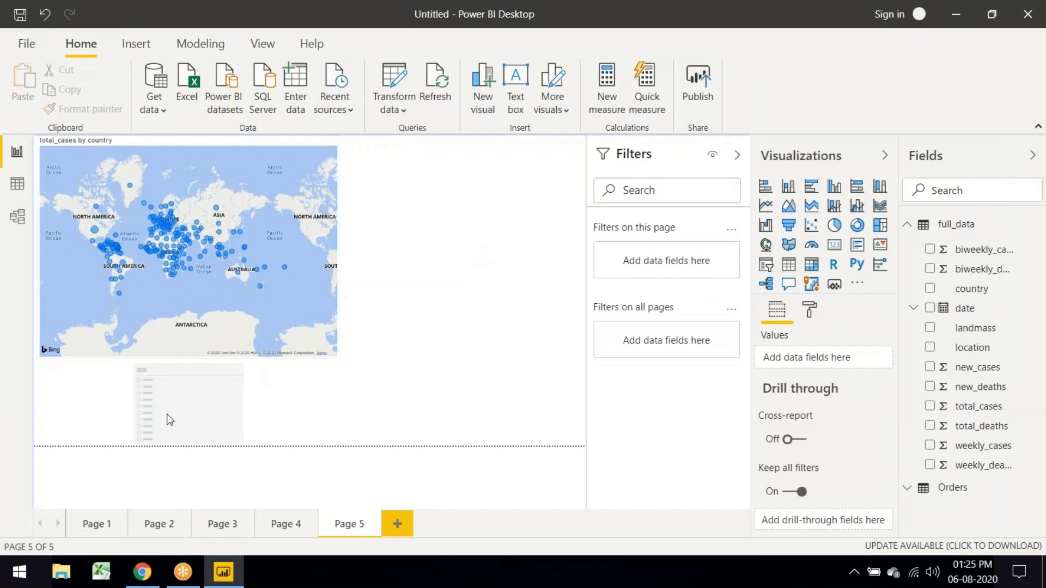
left_click_drag(196, 395, 494, 230)
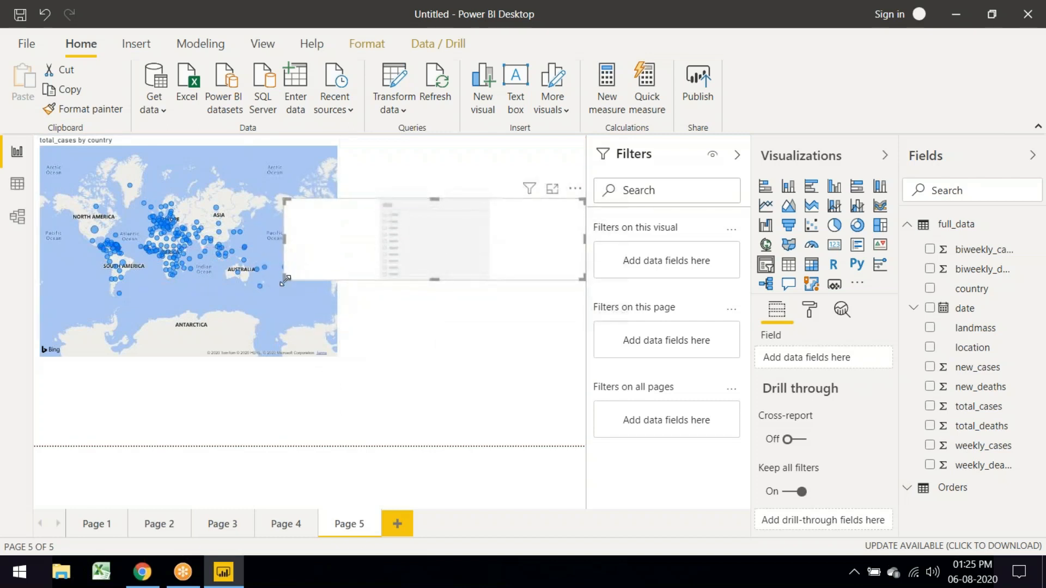
left_click_drag(285, 279, 365, 356)
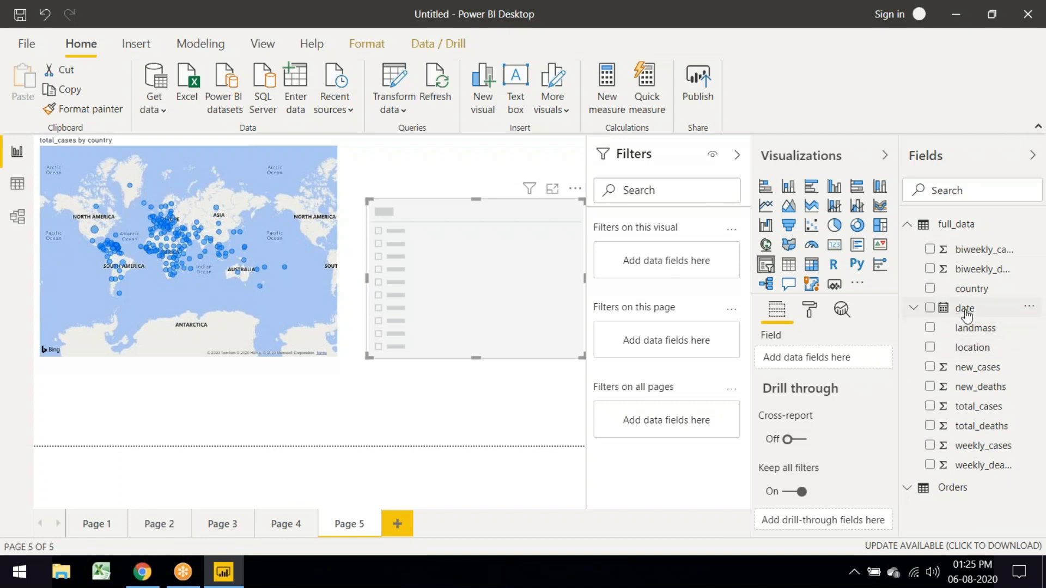
left_click_drag(965, 309, 485, 304)
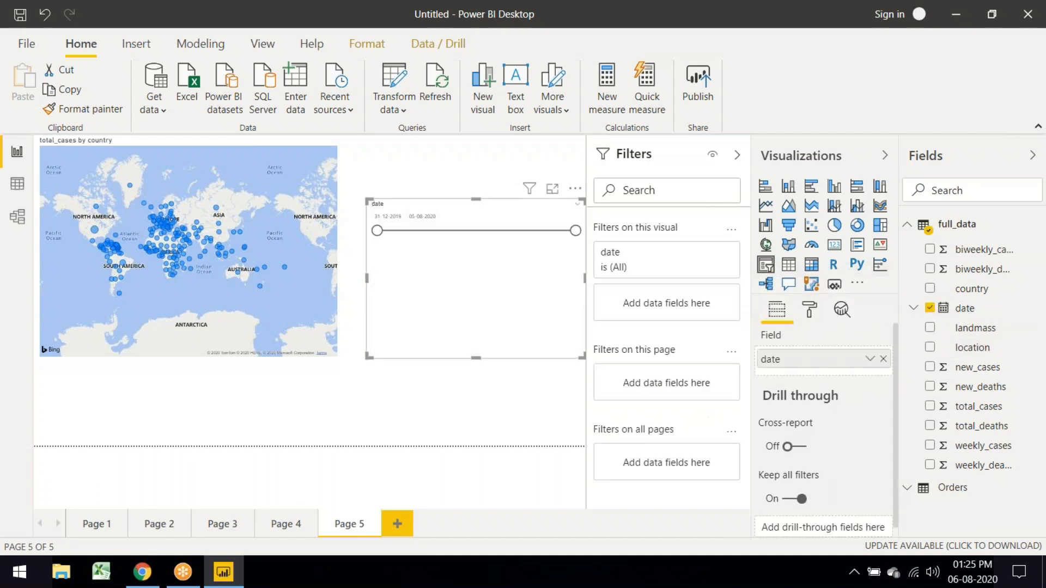
left_click_drag(377, 230, 463, 231)
left_click(182, 253)
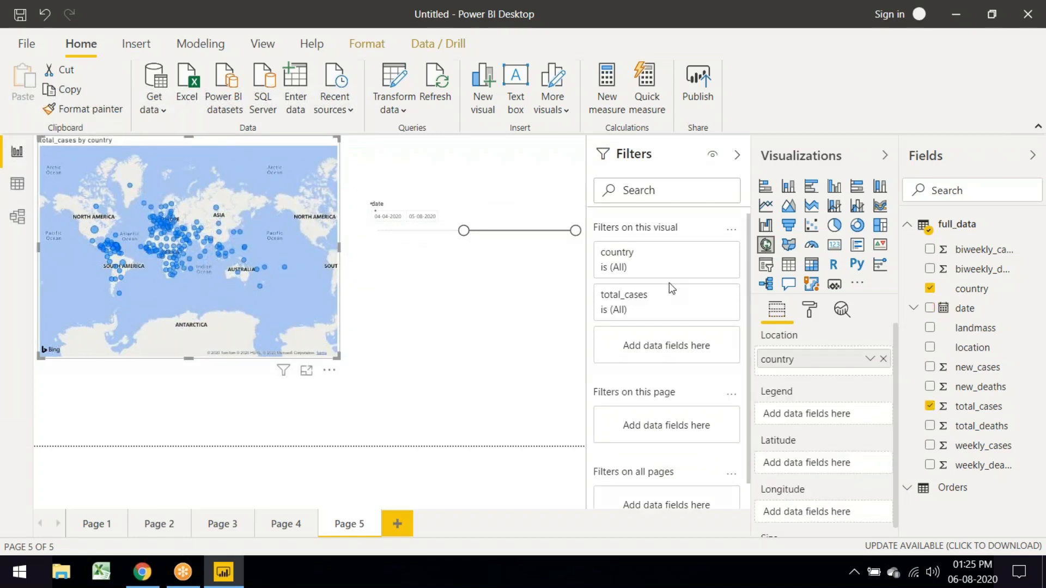
Step: Turn the map into a total_cases by country column chart and shrink the slicer, starting it at 08-07-2020
left_click(834, 186)
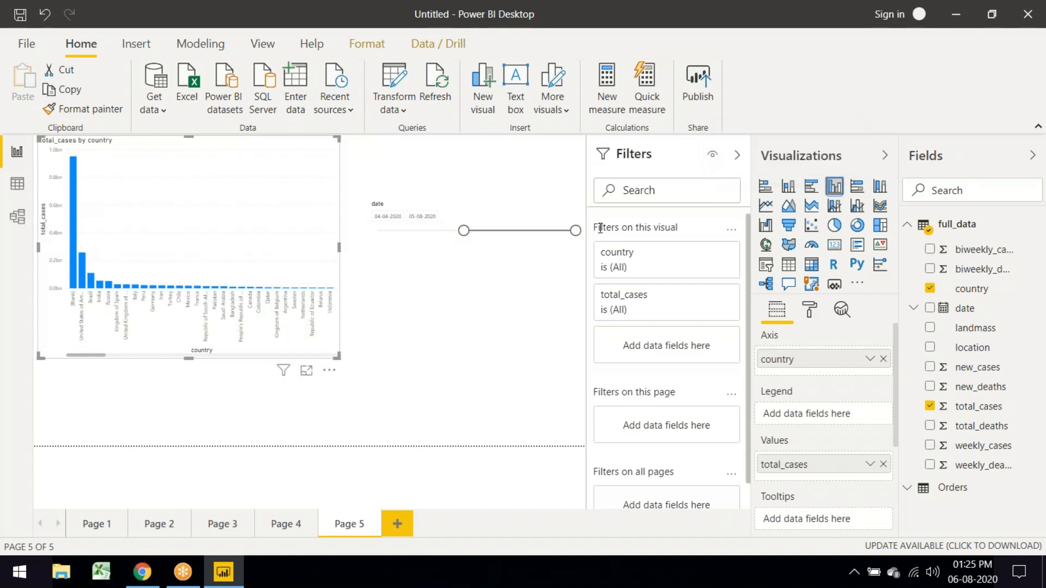
left_click_drag(493, 238, 512, 240)
left_click(467, 276)
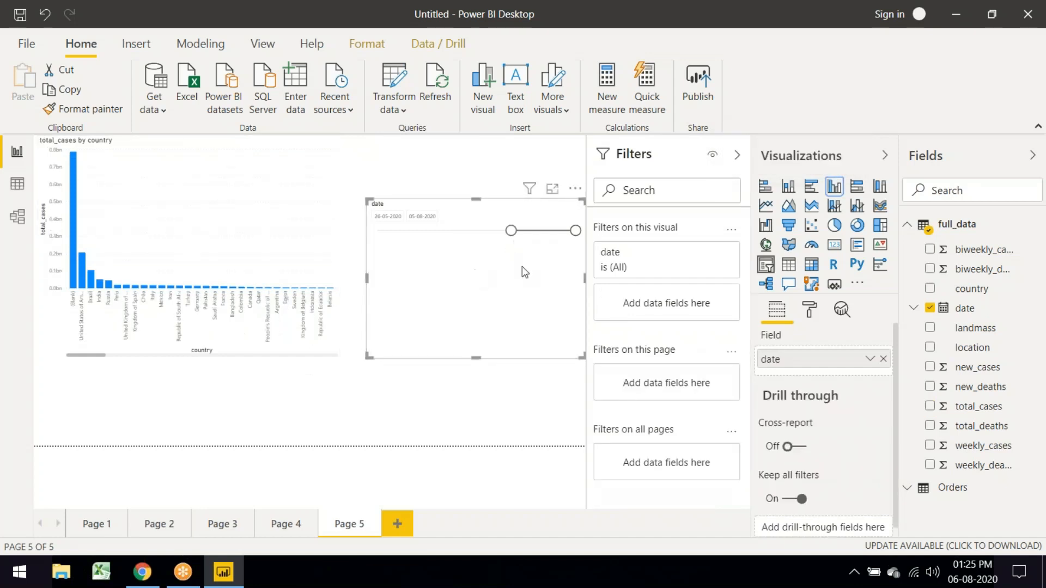
left_click_drag(529, 302, 582, 301)
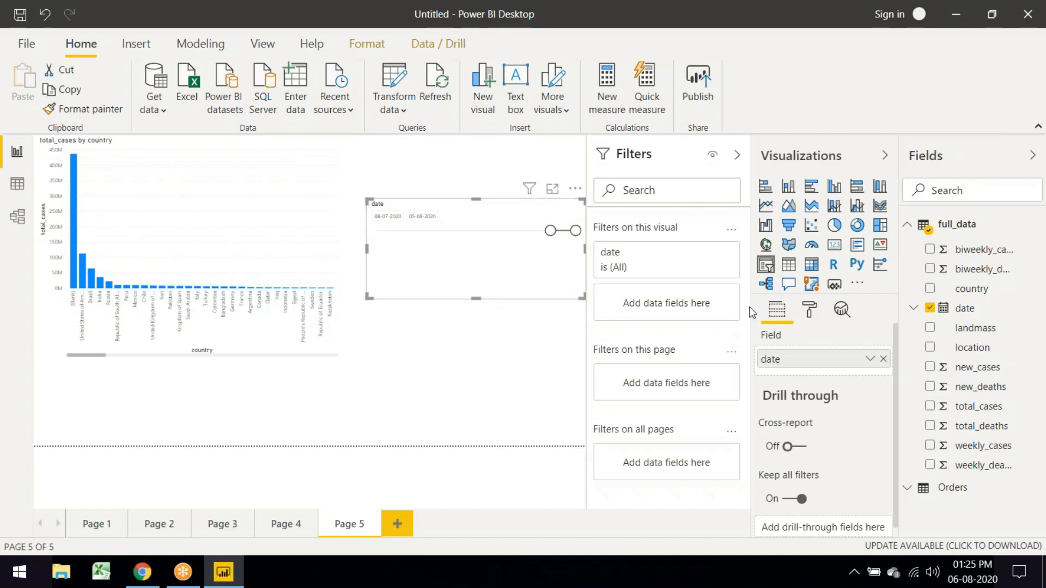
left_click(810, 312)
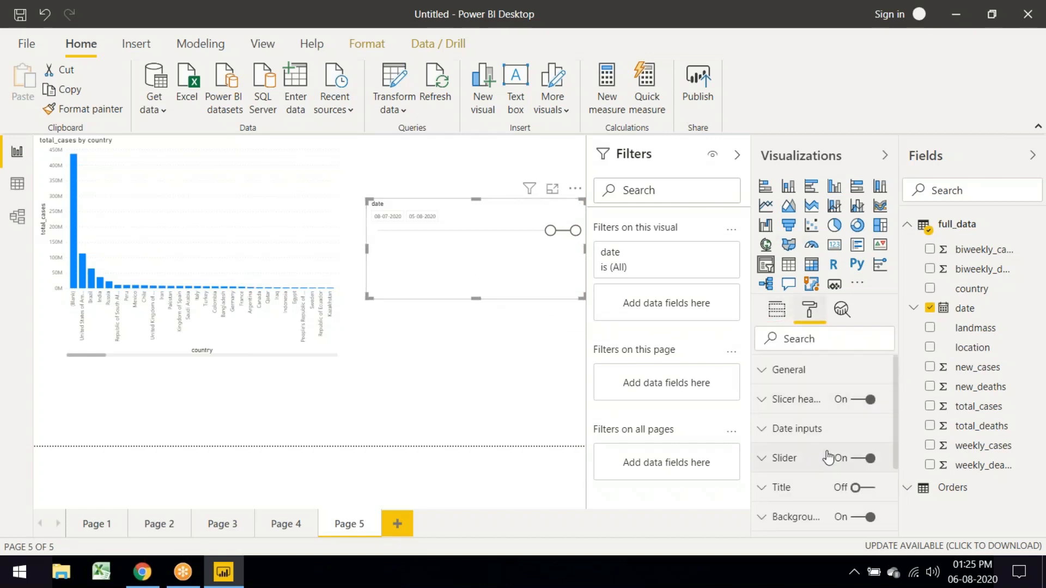
Step: Raise the date slicer's date input text size to 15 pt
scroll(825, 434, "down", 1)
scroll(826, 434, "down", 1)
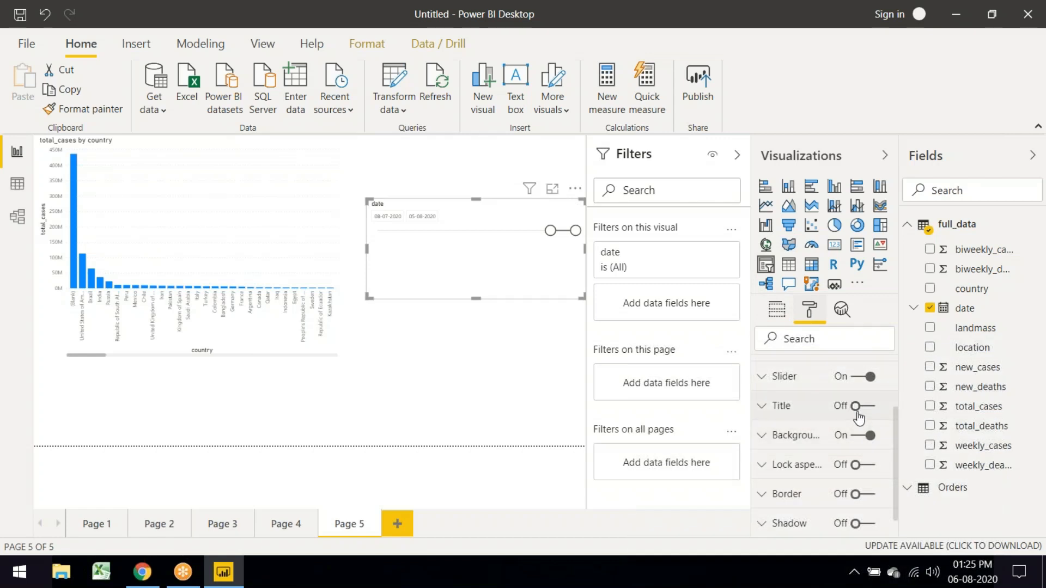
scroll(855, 410, "up", 2)
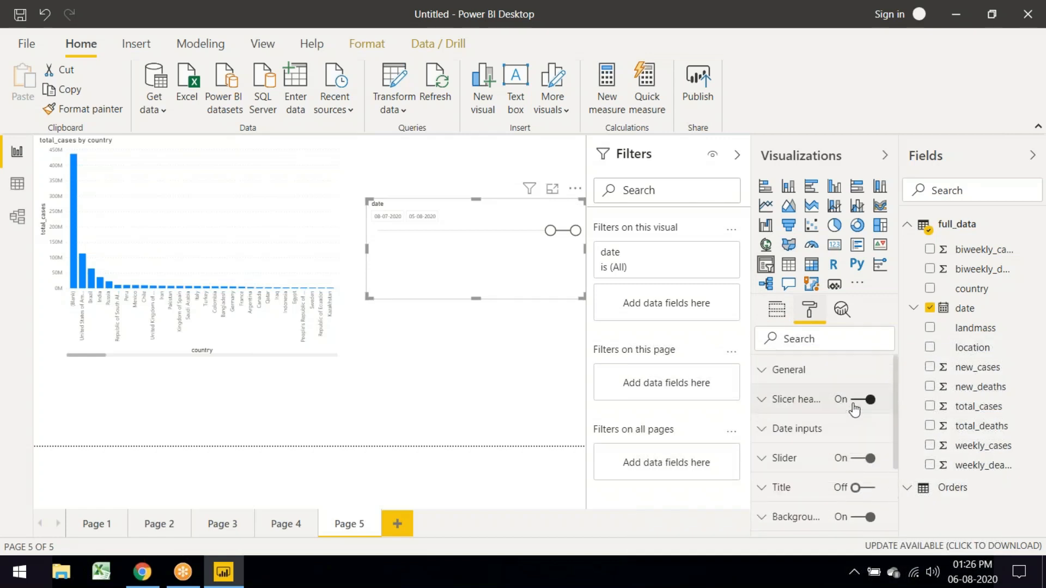
left_click(778, 374)
scroll(846, 446, "down", 1)
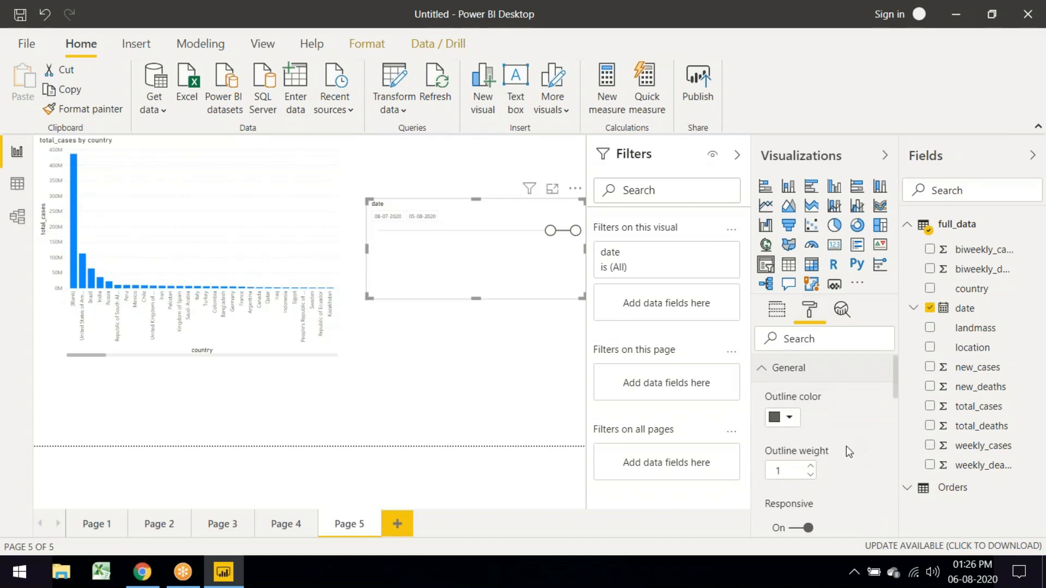
scroll(846, 446, "down", 3)
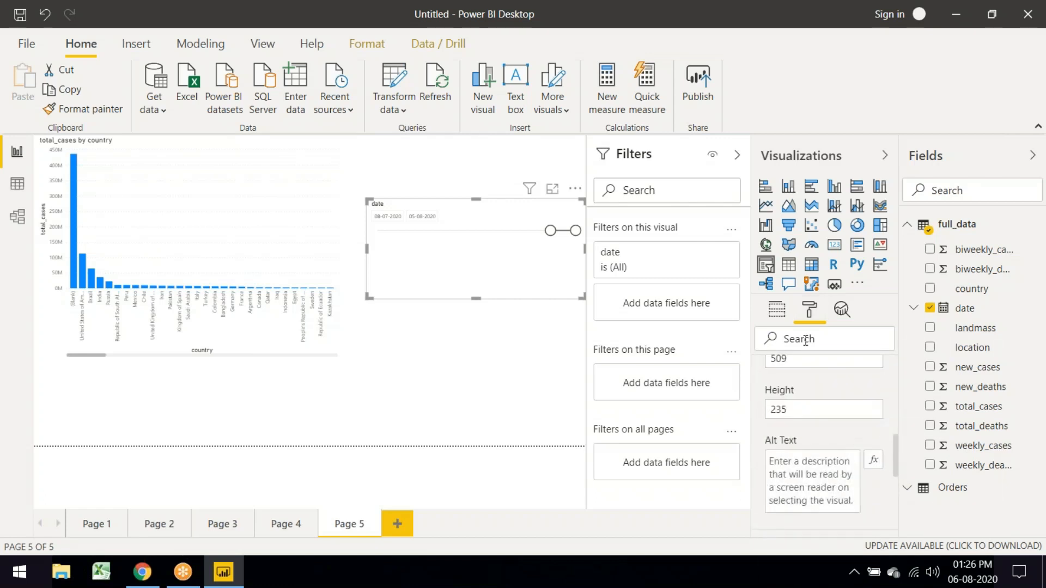
scroll(790, 407, "up", 5)
left_click(767, 375)
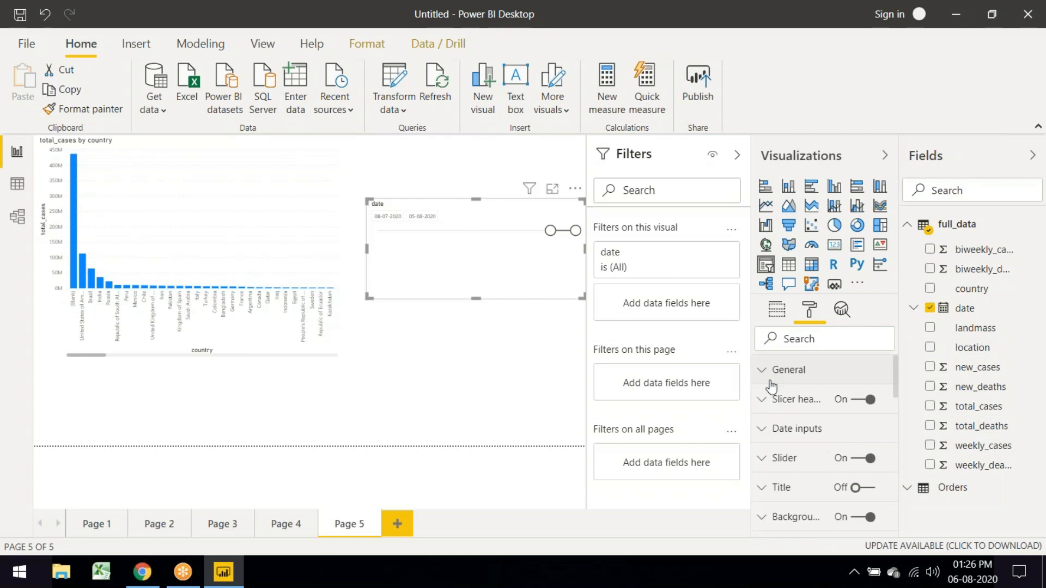
left_click(766, 405)
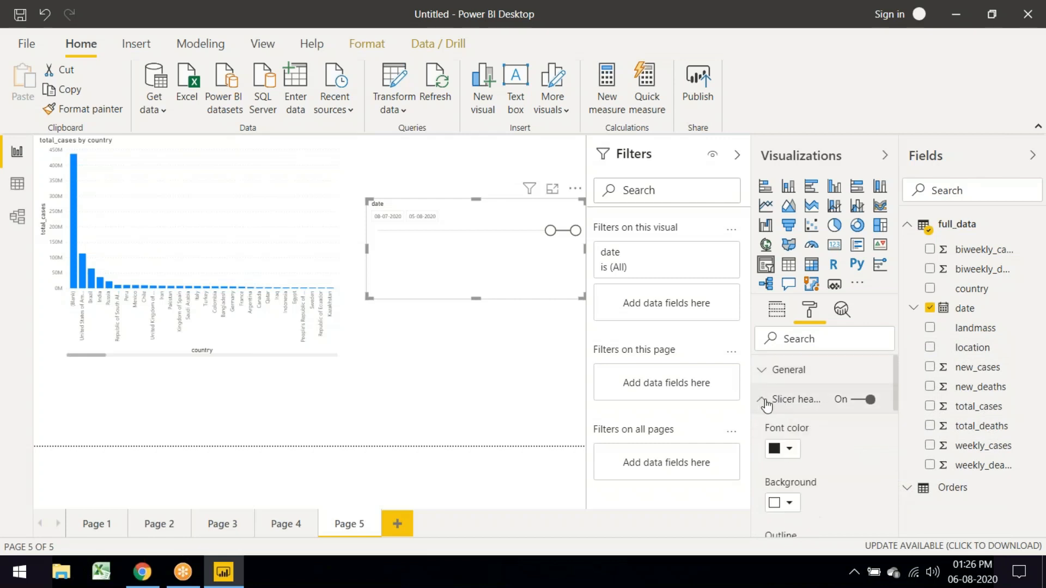
left_click(765, 402)
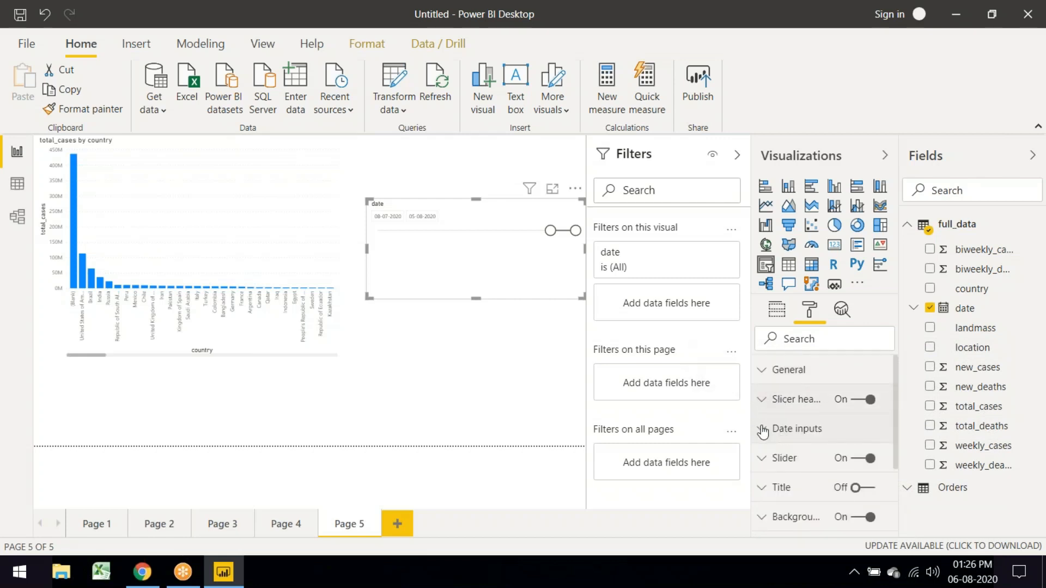
left_click(763, 430)
scroll(831, 458, "down", 2)
scroll(828, 458, "down", 1)
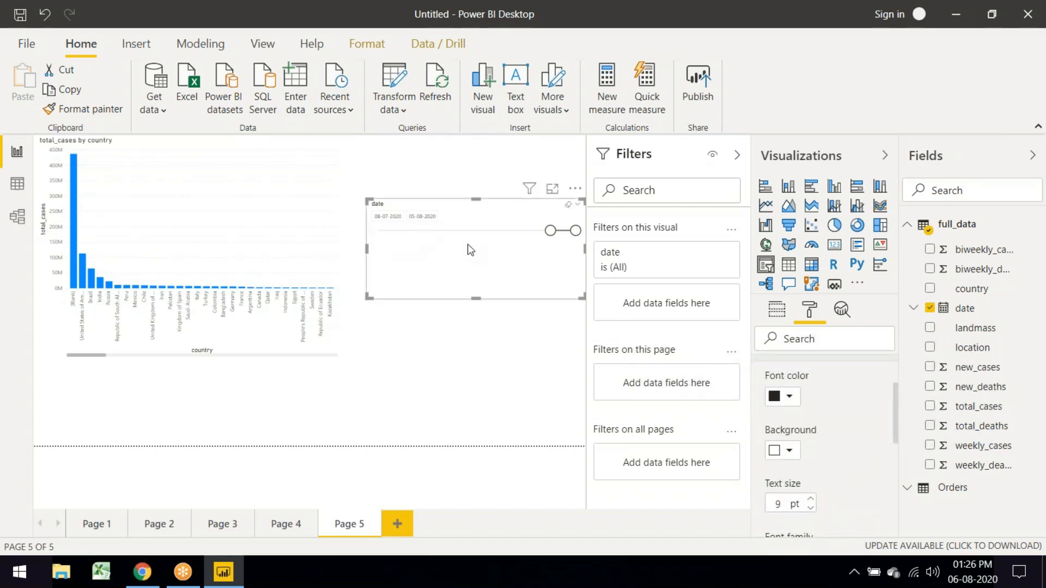
left_click(812, 502)
left_click(812, 502)
left_click(812, 500)
left_click(812, 501)
left_click(812, 500)
left_click(812, 500)
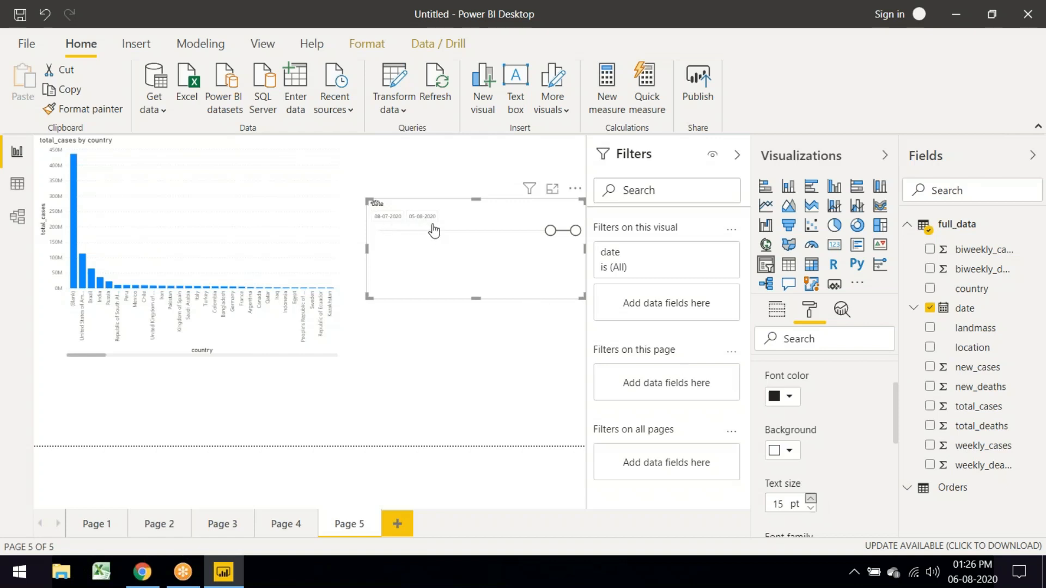
Step: Switch the slicer to Before mode ending 23-07-2020, then convert it to a PowerApps visual
left_click_drag(550, 240, 479, 308)
left_click(578, 205)
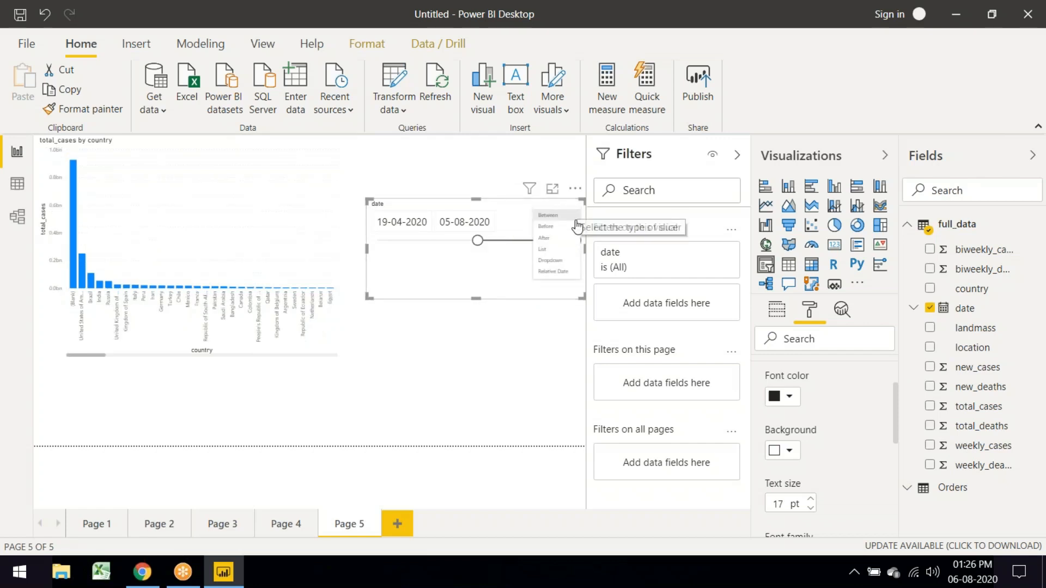
left_click(546, 226)
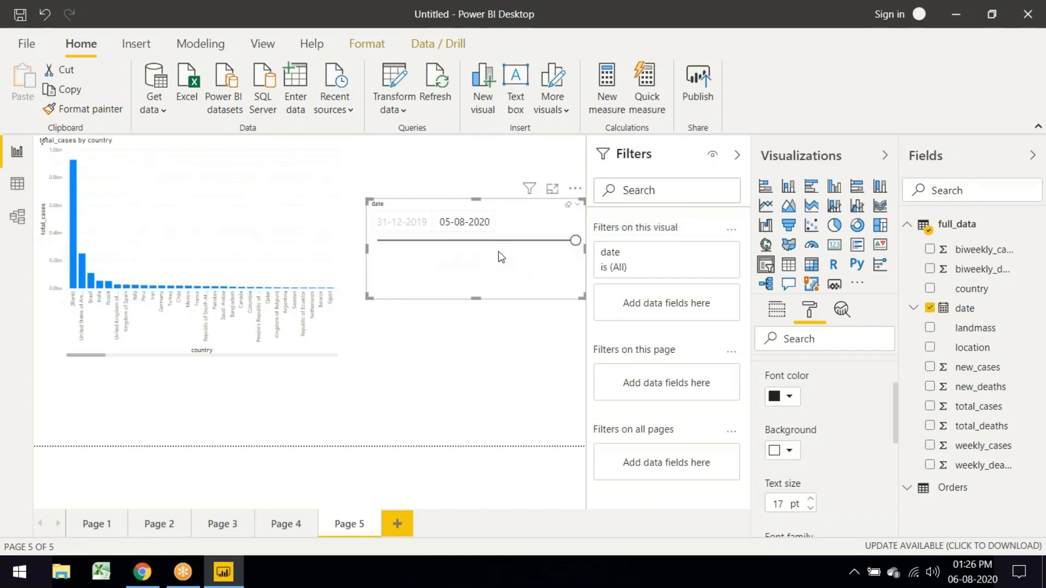
left_click_drag(576, 240, 482, 245)
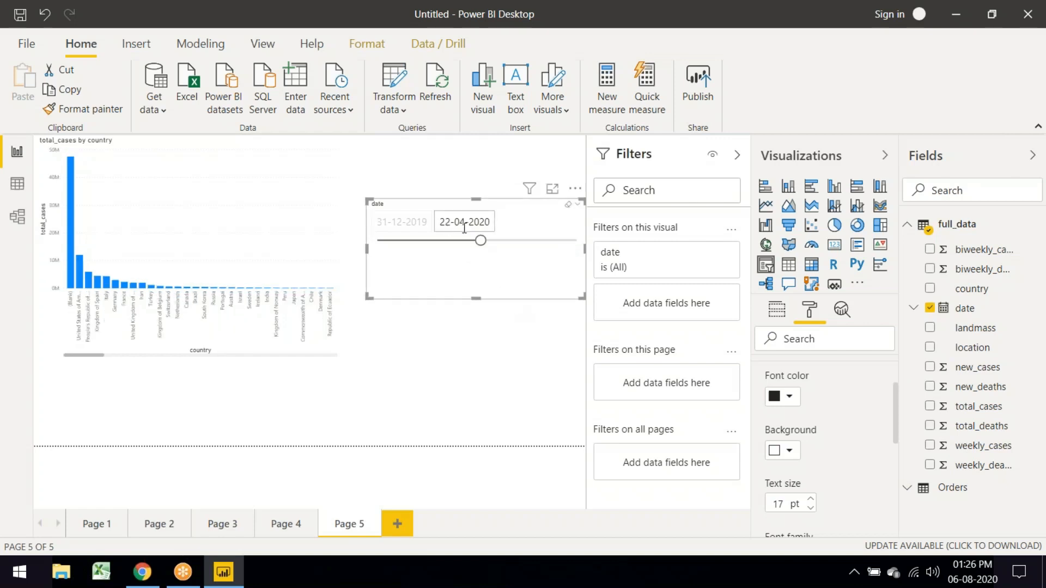
left_click_drag(479, 242, 450, 243)
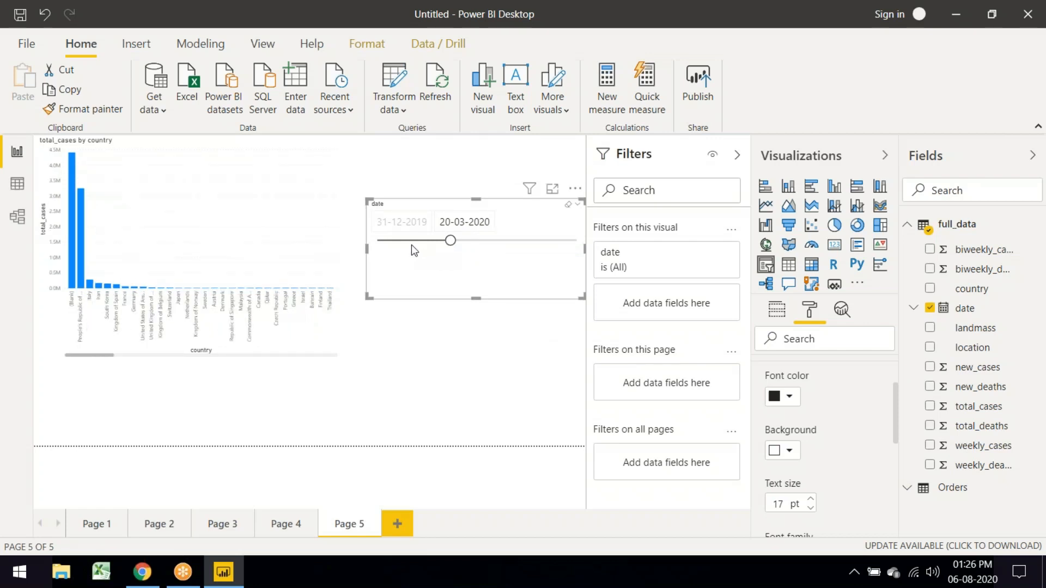
left_click_drag(450, 241, 570, 258)
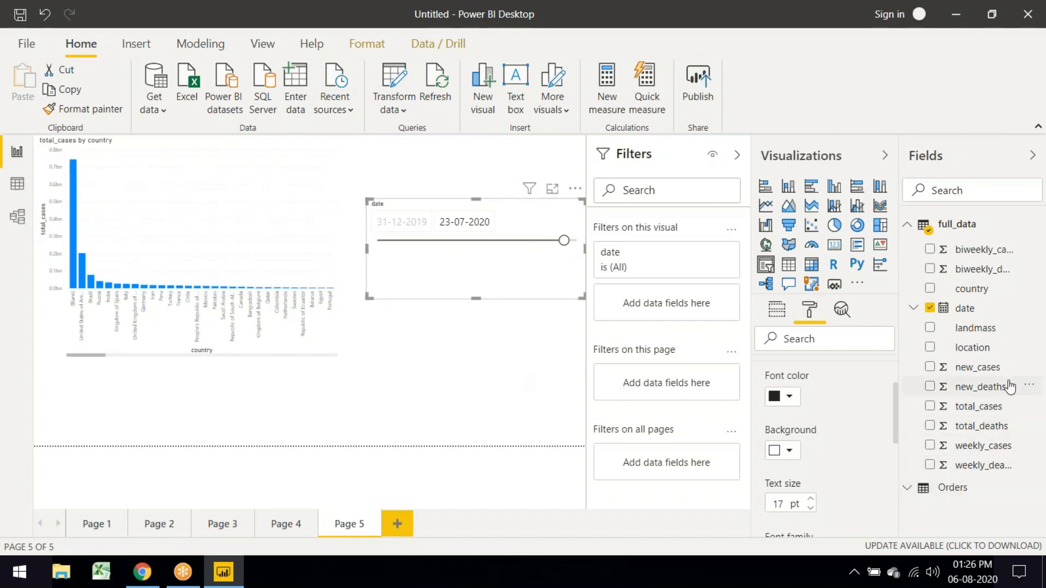
left_click(835, 284)
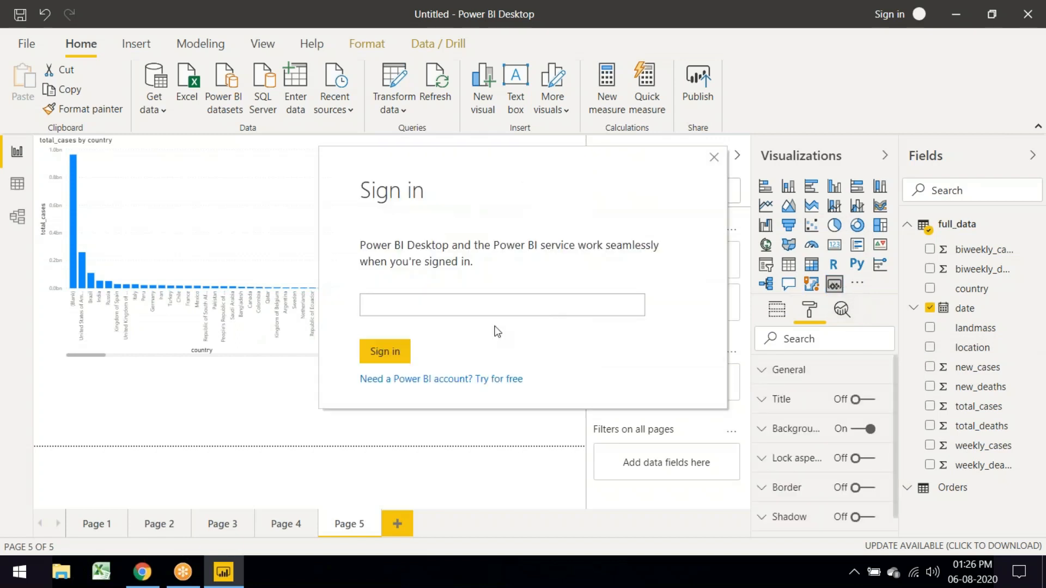
Step: Dismiss the Sign in prompts, remove the PowerApps visual, and bring up the More visuals options
left_click(713, 157)
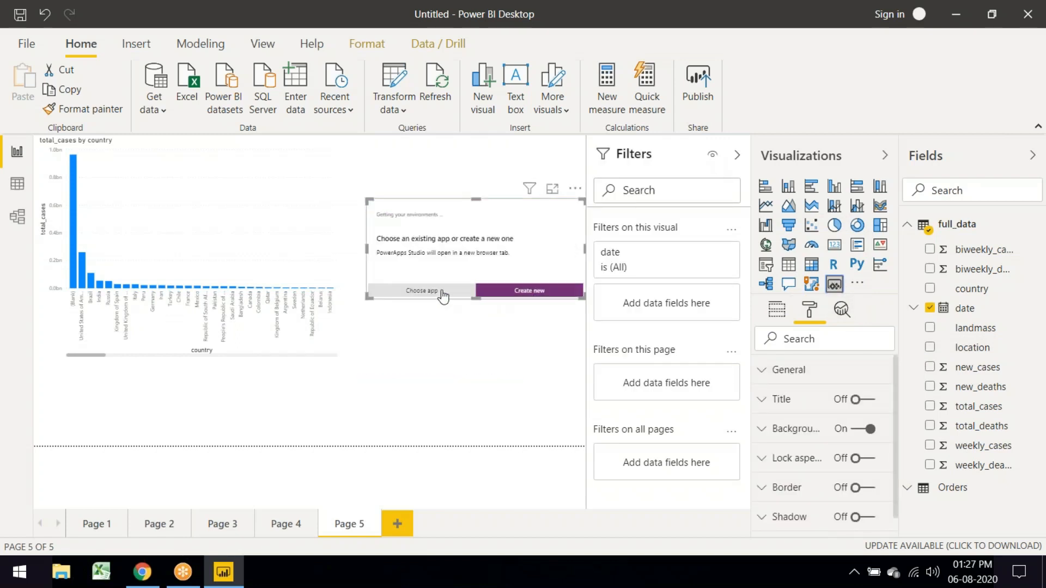
left_click(577, 191)
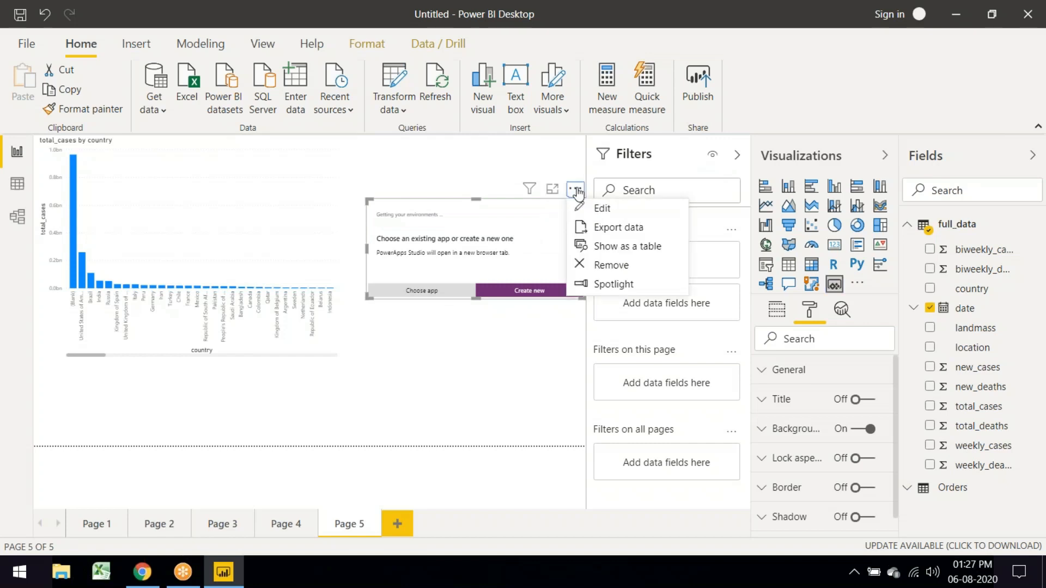
left_click(590, 208)
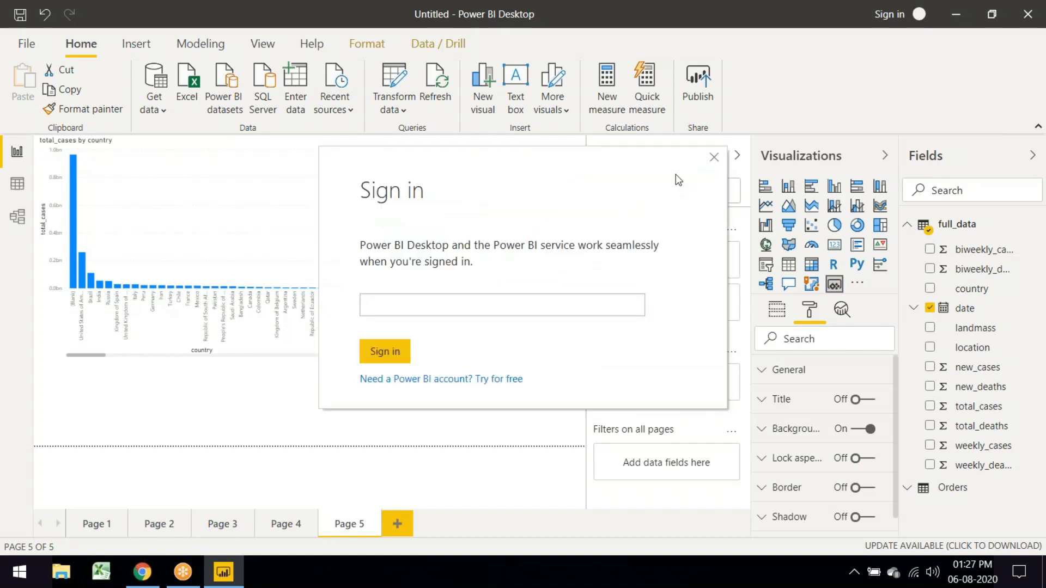
left_click(714, 158)
left_click(714, 157)
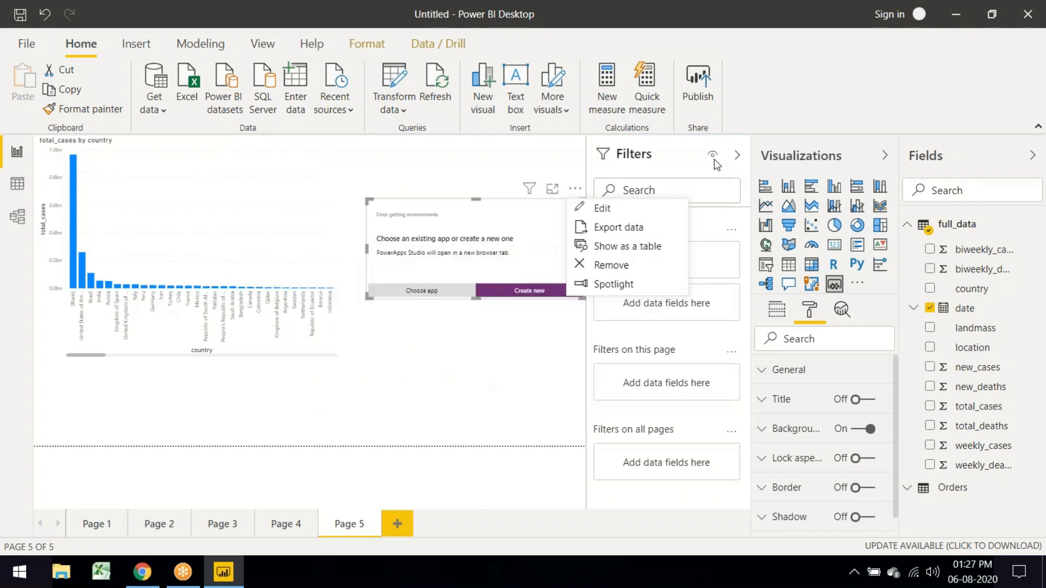
left_click(605, 265)
left_click(553, 102)
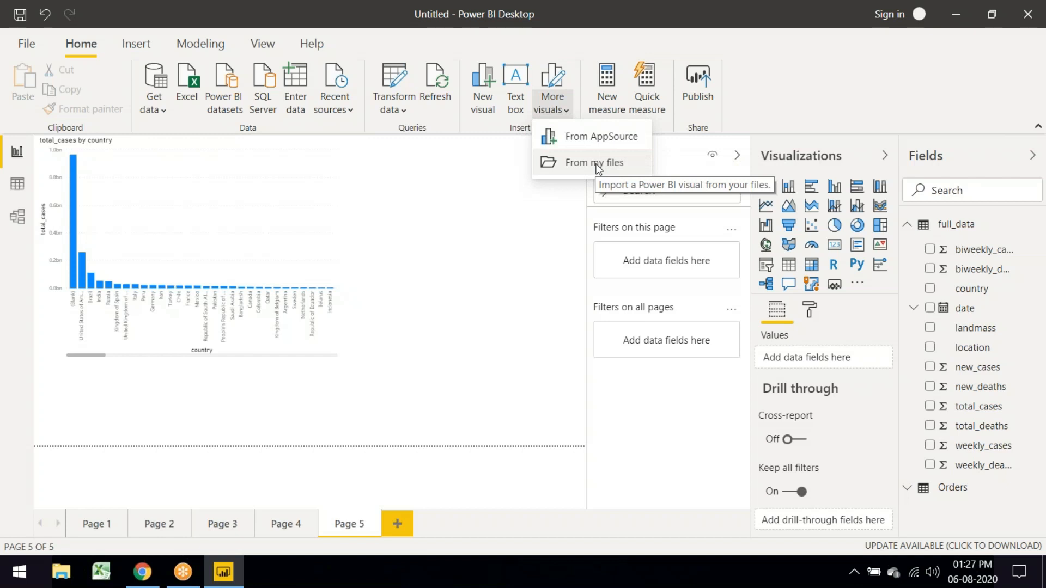
Step: Add a new blank visual beside the country bar chart, enlarged to fill the upper-right area
left_click(486, 109)
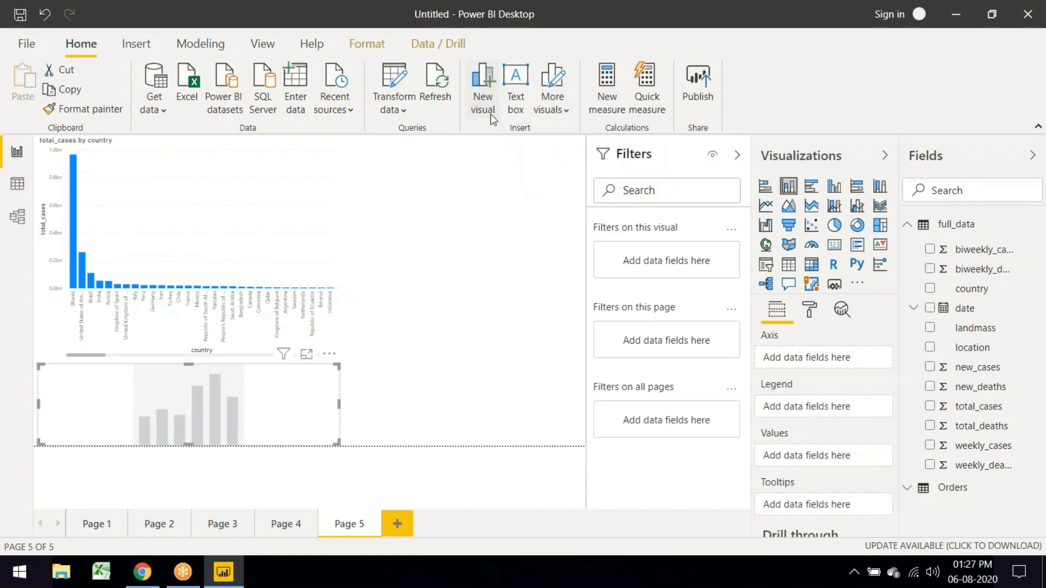
left_click_drag(228, 404, 512, 212)
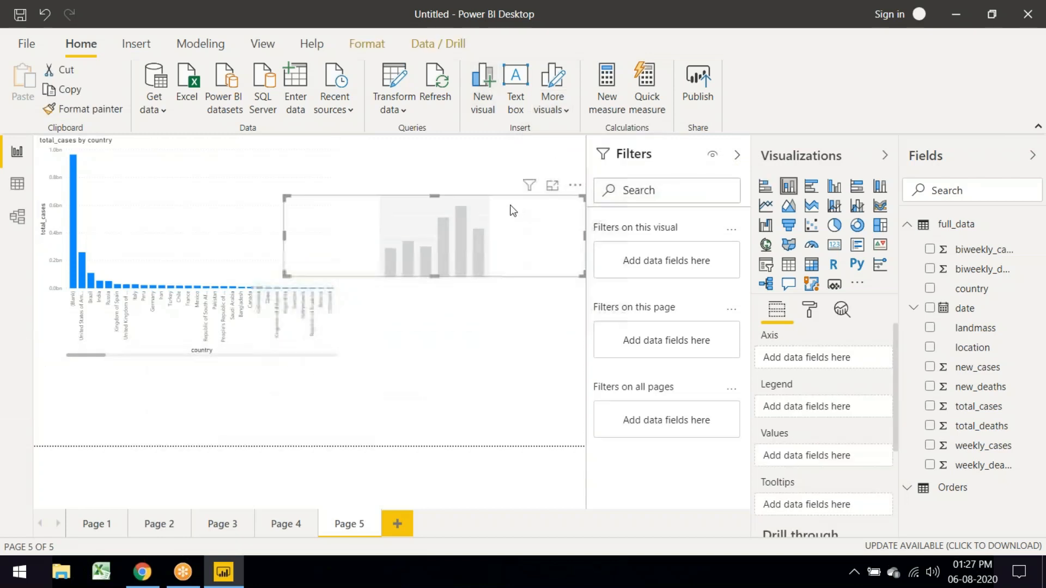
left_click_drag(284, 275, 402, 358)
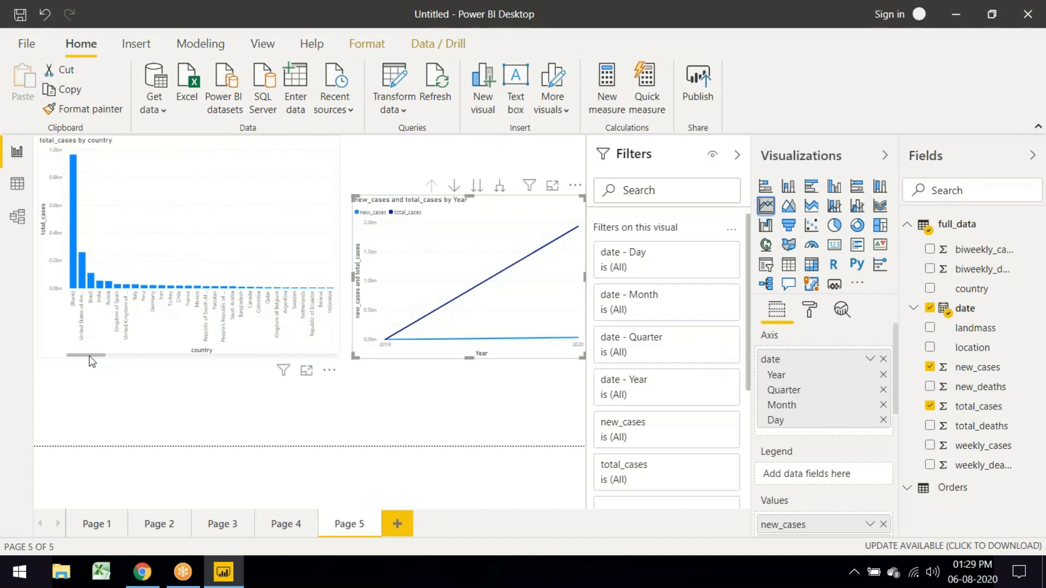
left_click(100, 284)
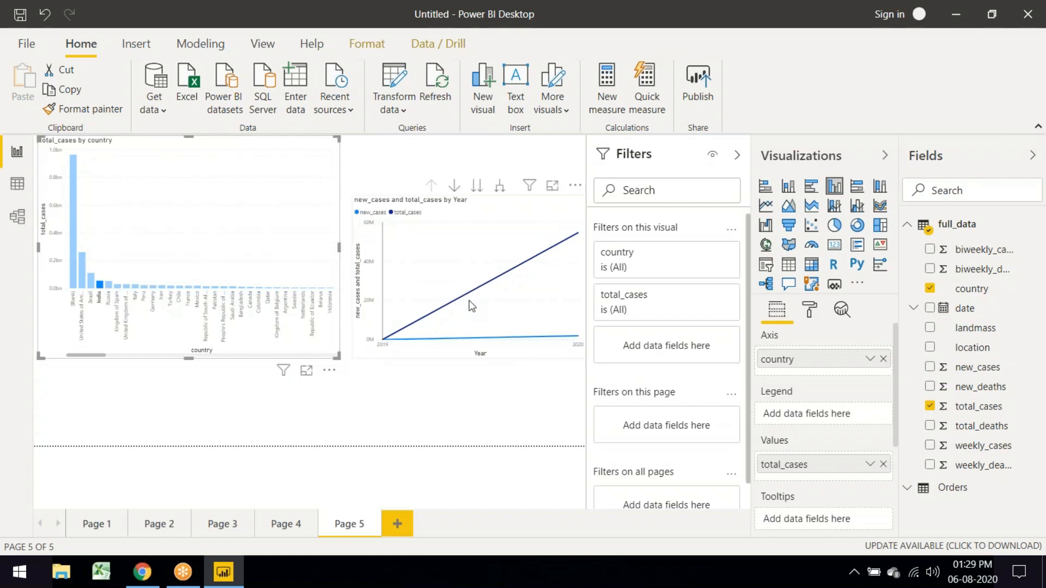
left_click(80, 275)
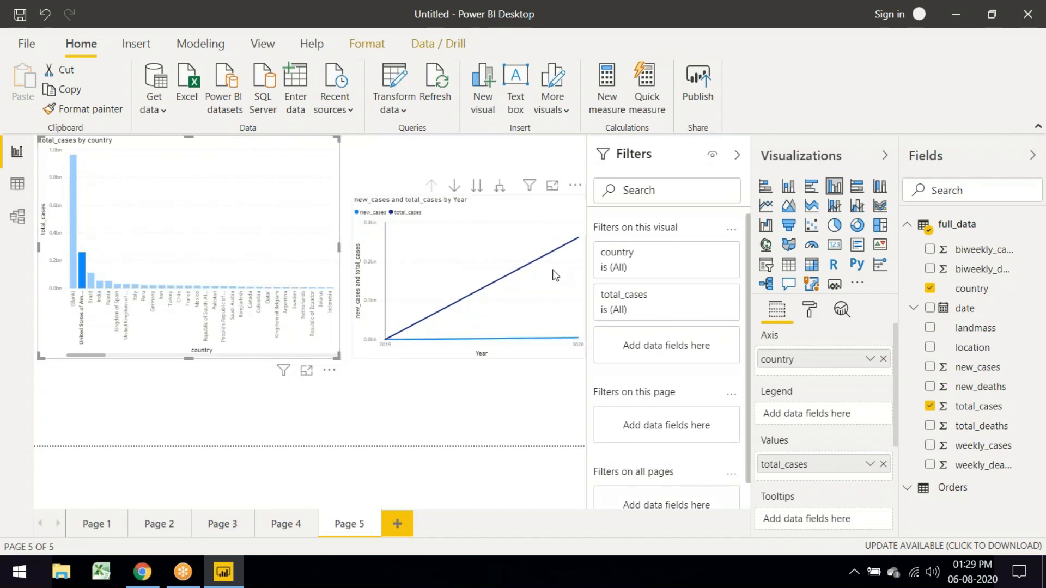
mouse_move(540, 289)
left_click(576, 188)
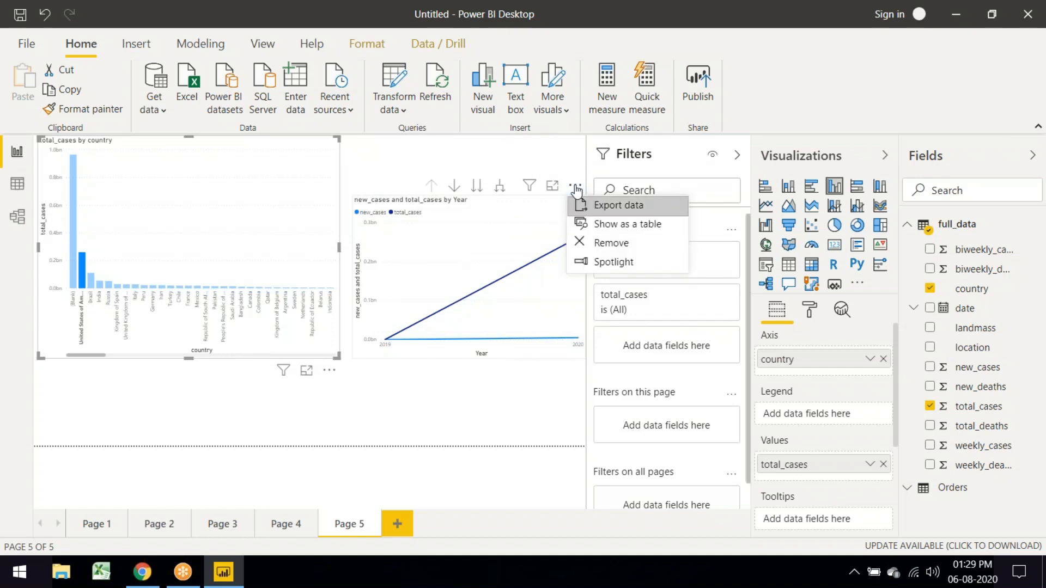
left_click(612, 224)
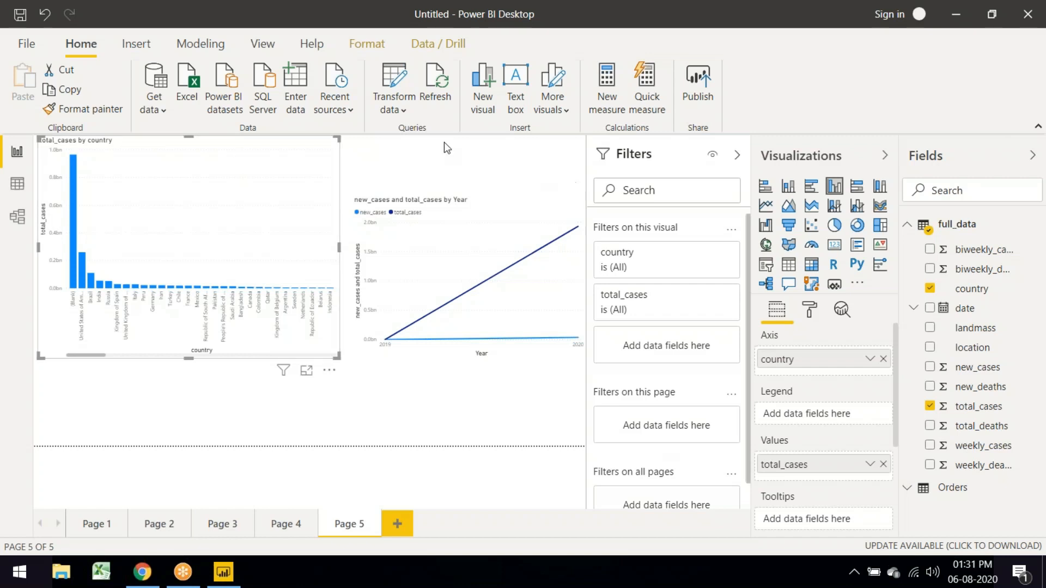
left_click(297, 82)
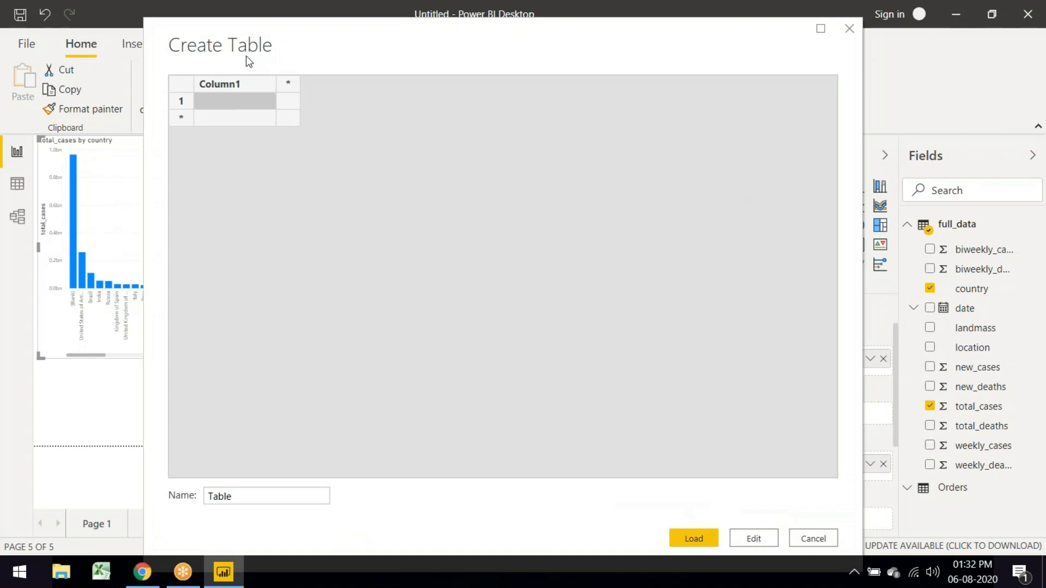
Step: Enter a table with First_name, Last_name and Salary columns and one row: a sample name and salary 50000
left_click_drag(249, 61, 155, 106)
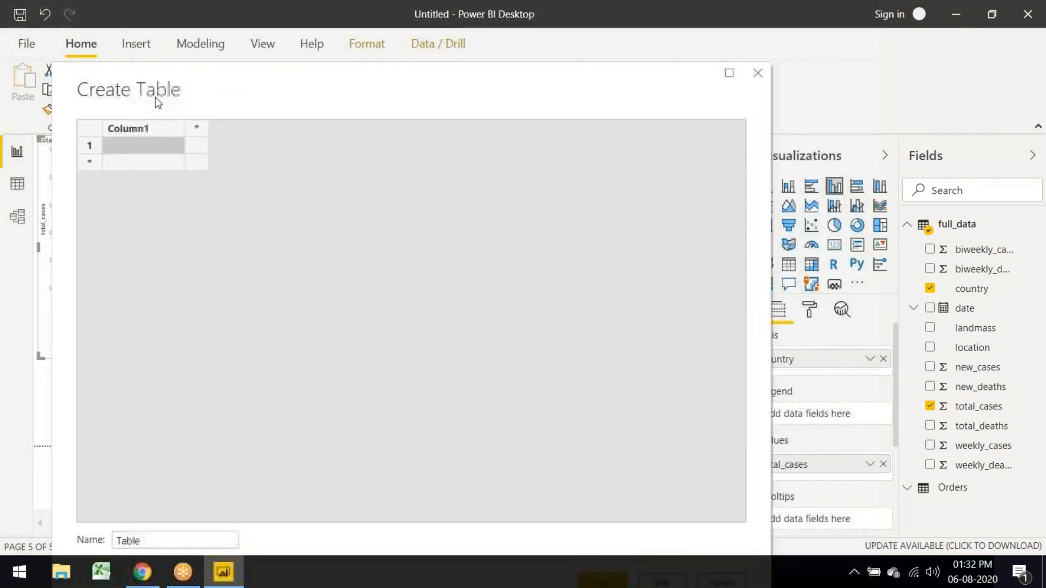
left_click(132, 142)
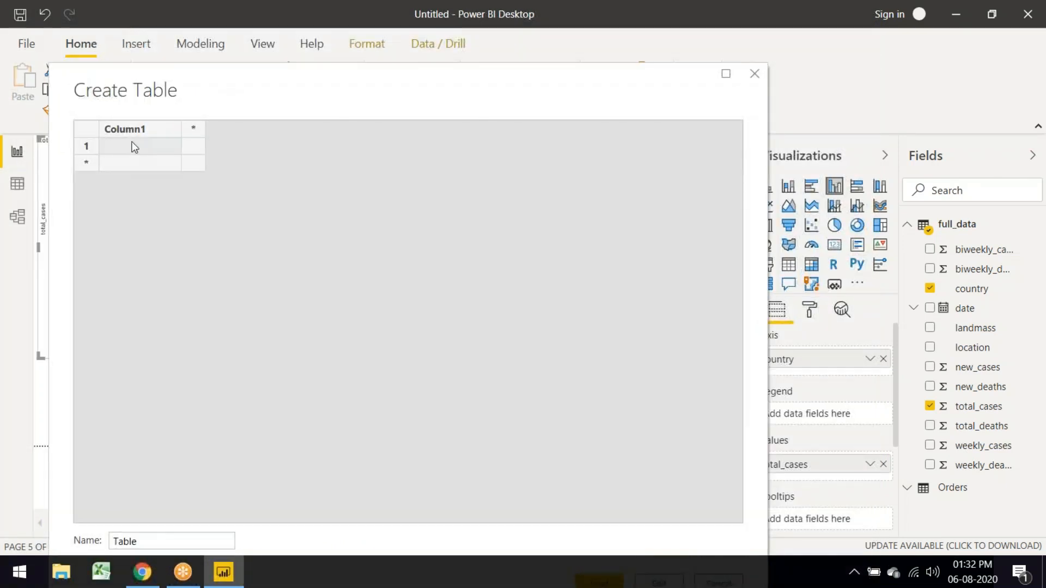
double_click(117, 134)
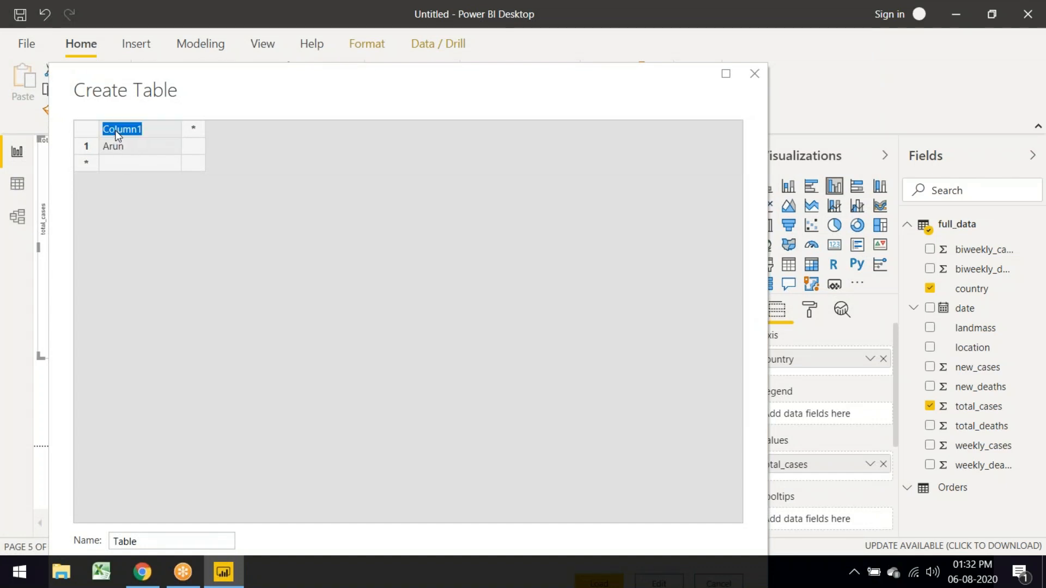
type("First_name")
left_click(190, 131)
type("Last_name")
left_click(276, 128)
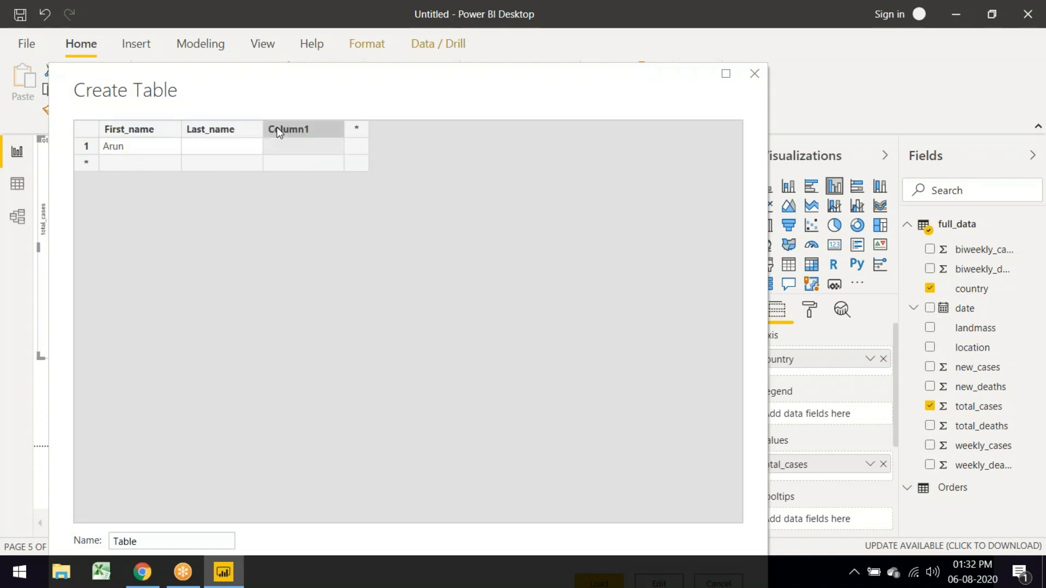
type("Salary")
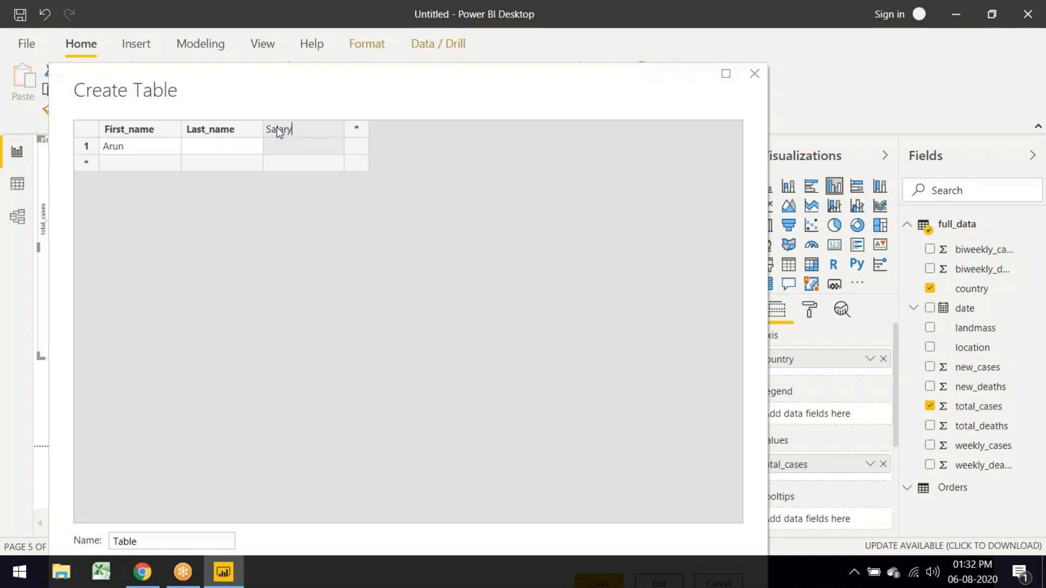
left_click(283, 149)
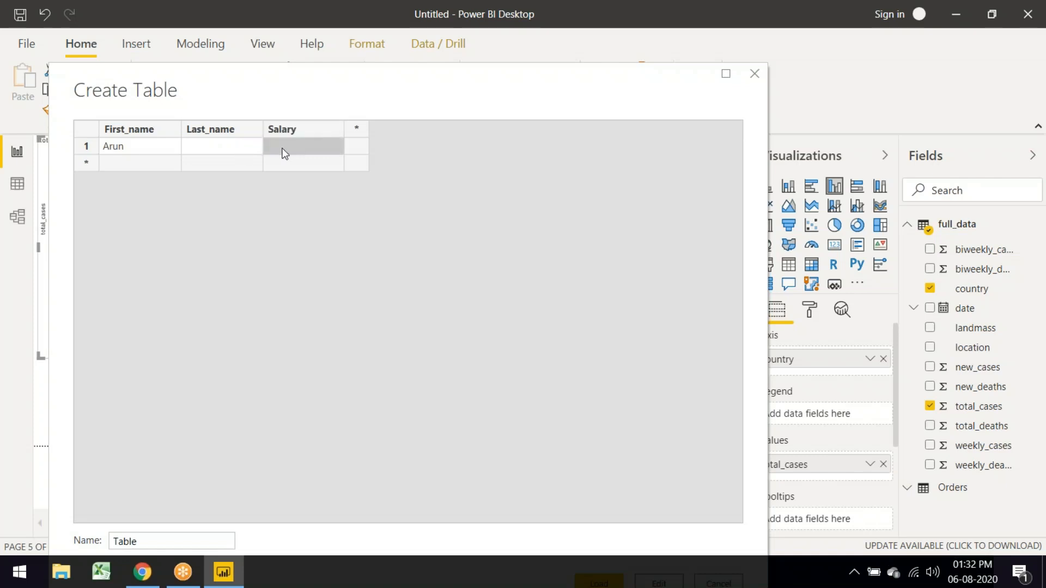
type("50000")
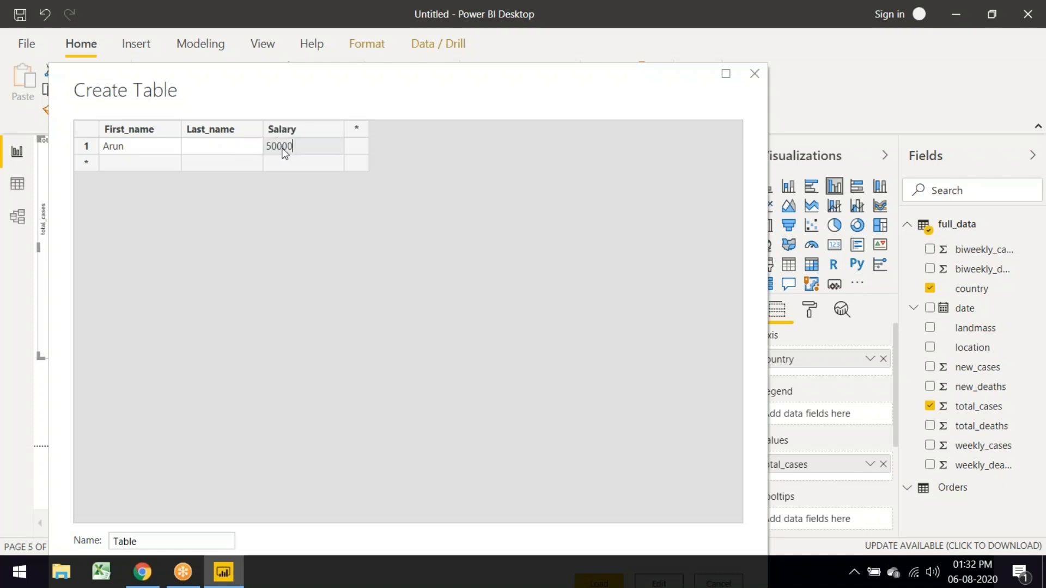
left_click(219, 147)
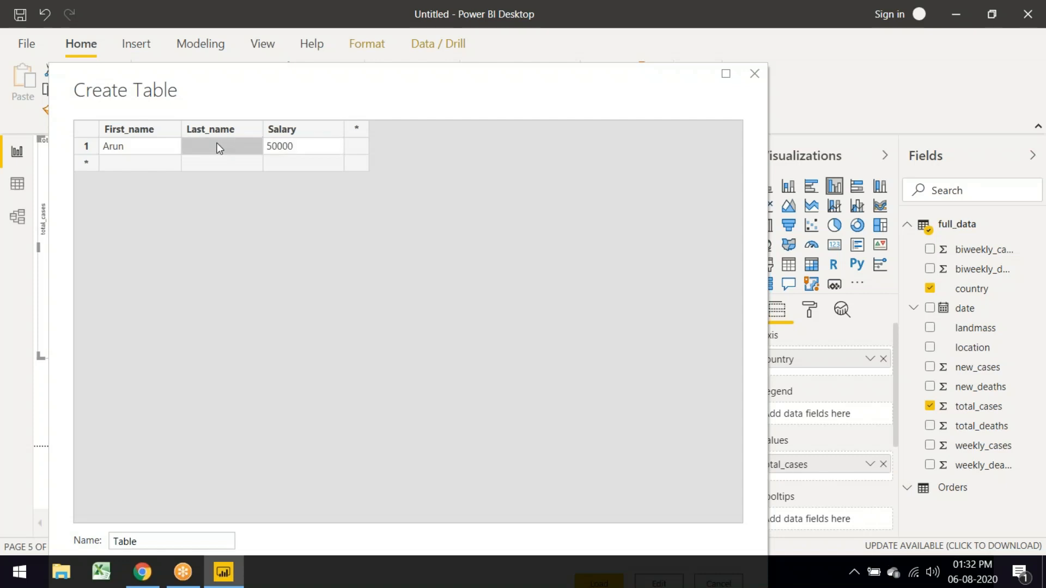
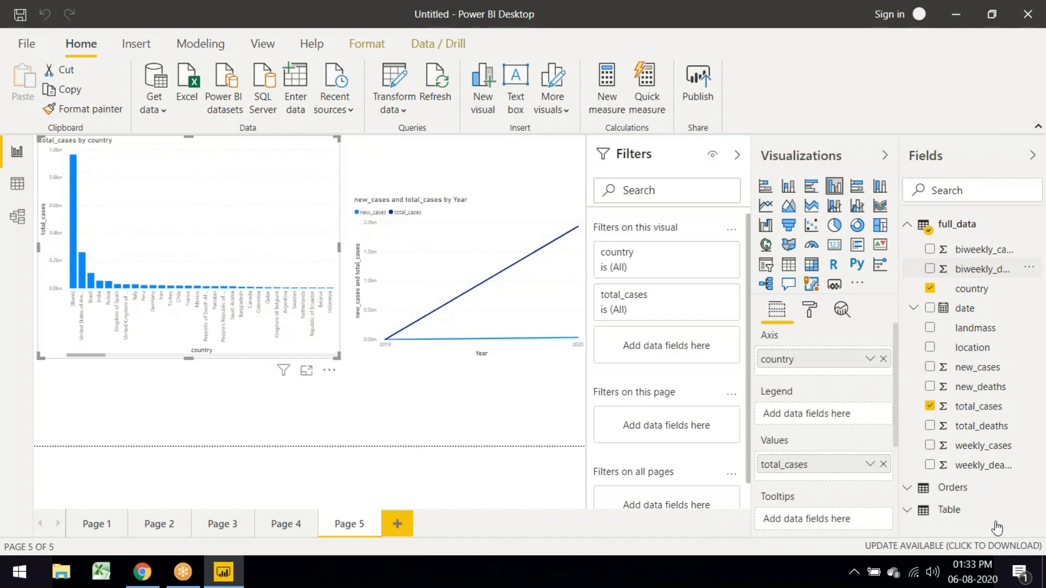
Step: Expand the new Table in the Fields pane to show its columns
left_click(910, 514)
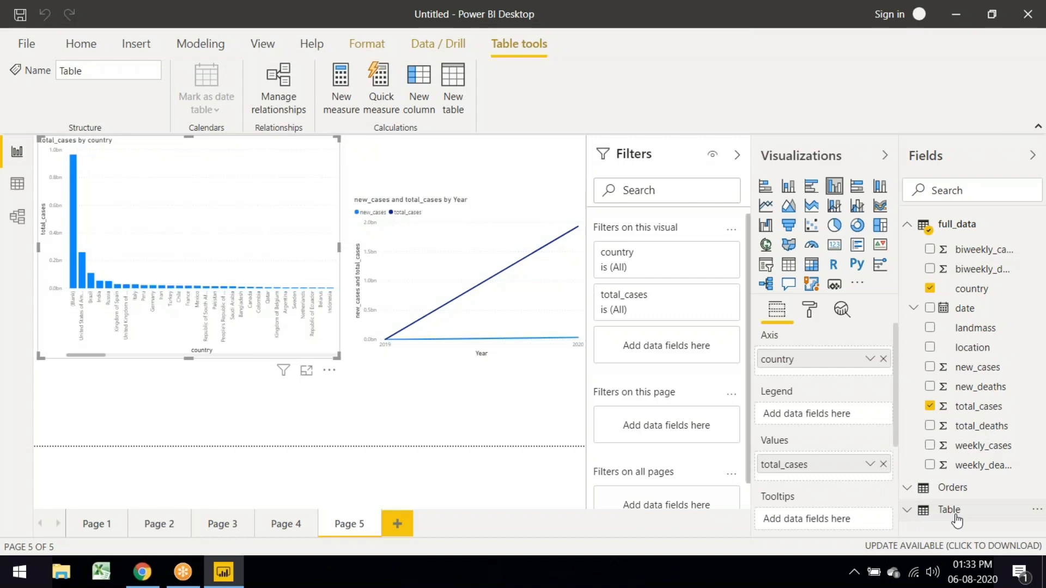
left_click(911, 512)
scroll(992, 497, "down", 1)
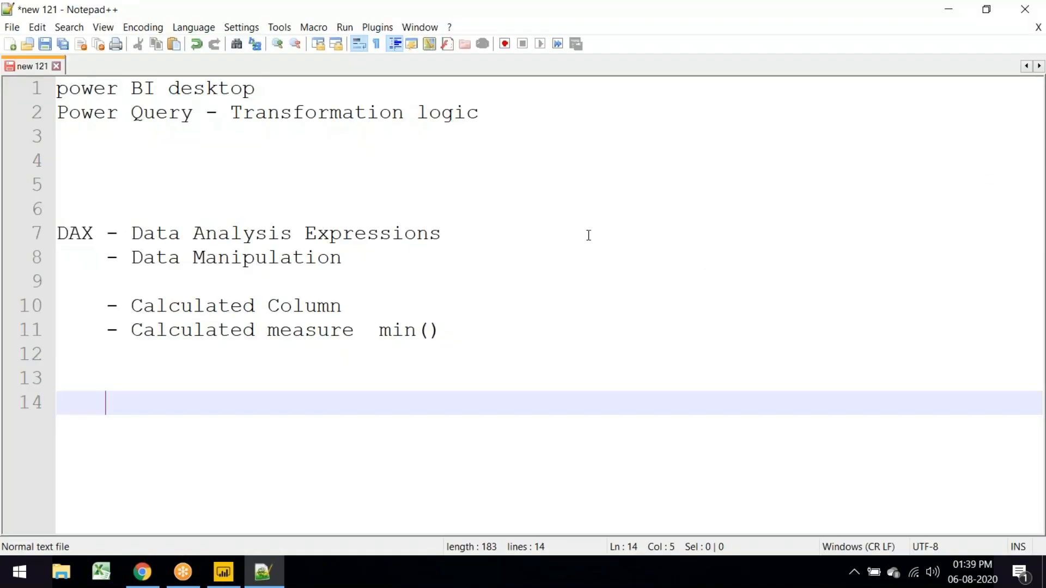
Step: Type a full row of asterisks on line 14, followed by two blank lines
key("BackSpace")
key("BackSpace")
key("BackSpace")
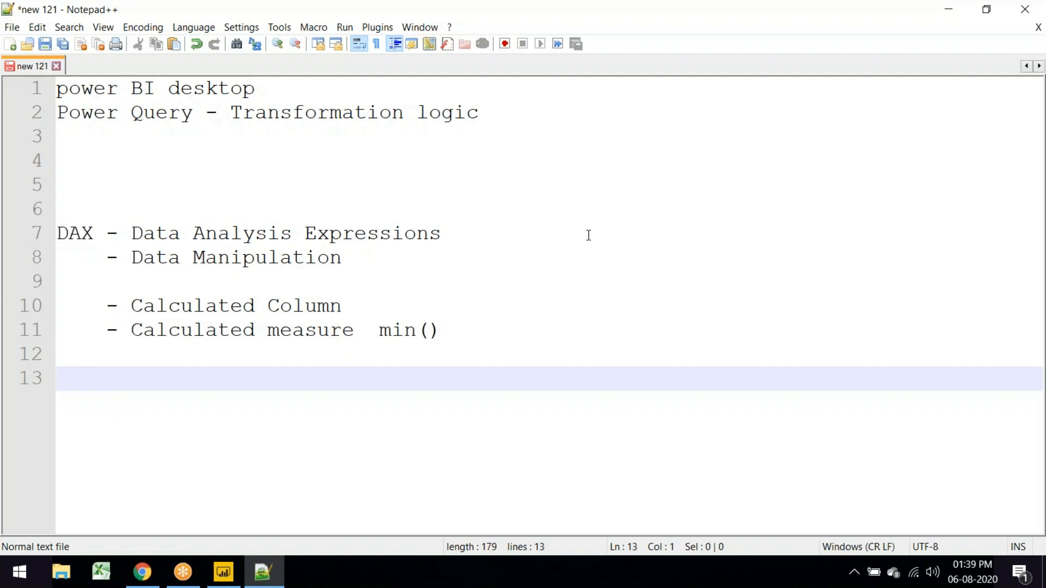
key("Return")
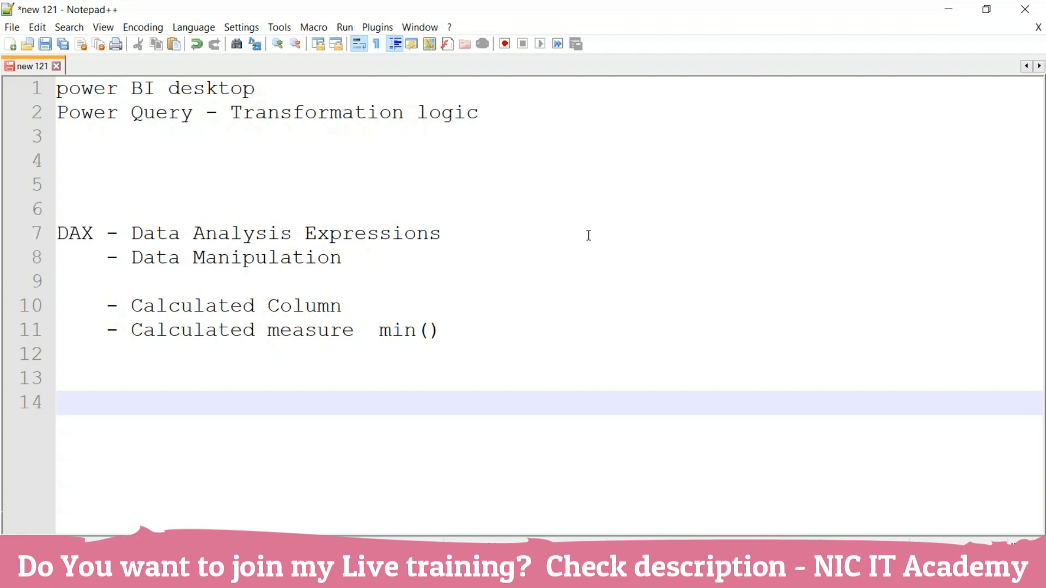
type("*****************************************************")
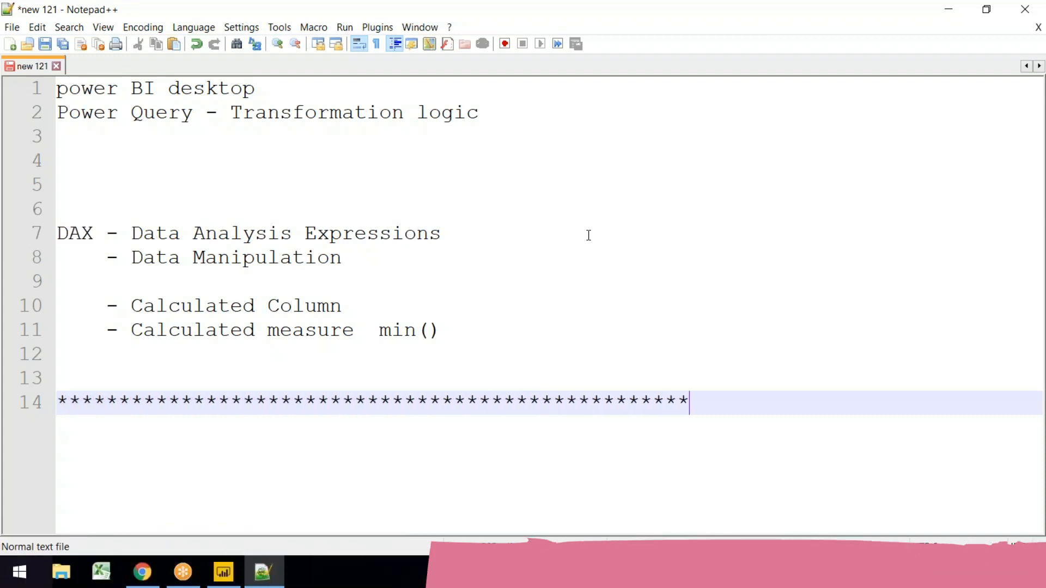
key("Return")
key("Return")
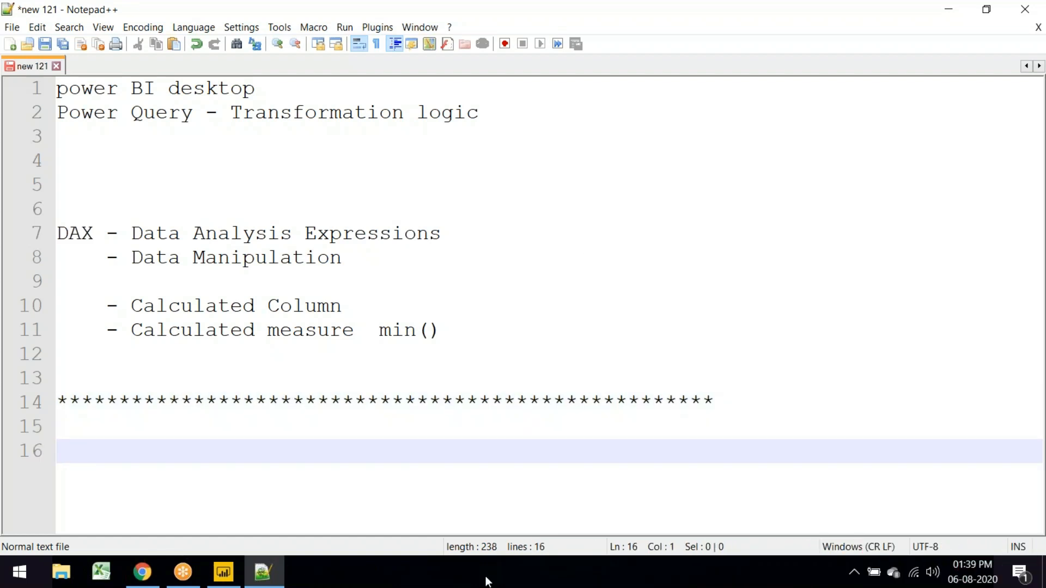
key("Return")
key("Return")
key("Return")
key("Return")
key("Return")
key("Return")
key("Return")
key("Return")
key("Return")
key("Return")
key("Return")
key("Return")
key("Return")
key("Return")
key("Return")
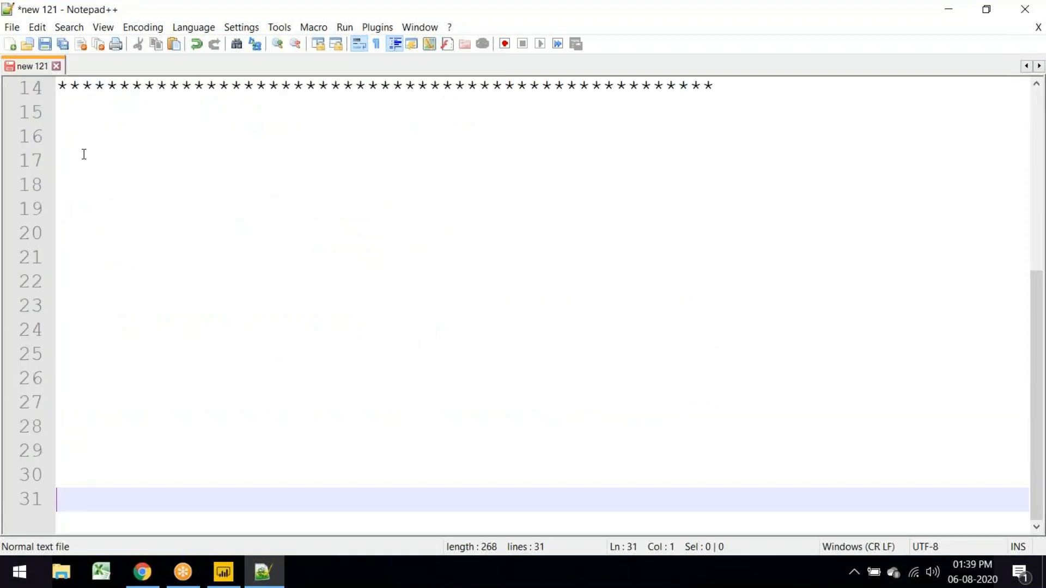
Step: Type the headings 'SQL - Questions', 'Data warehousing' and 'Power BI' on separate lines
left_click(74, 117)
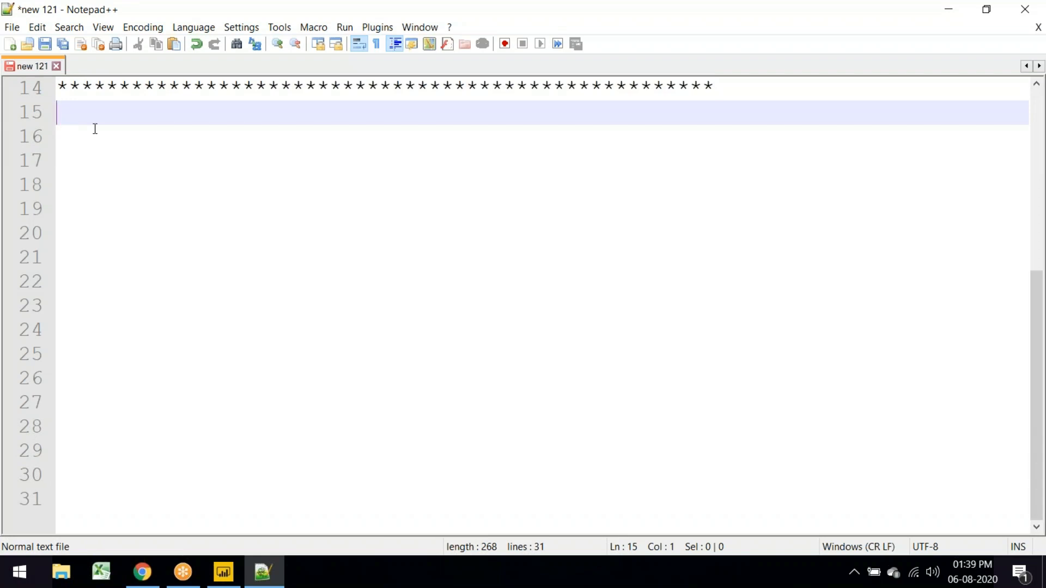
key("Return")
key("BackSpace")
type("SQL - Questions")
key("Return")
key("Return")
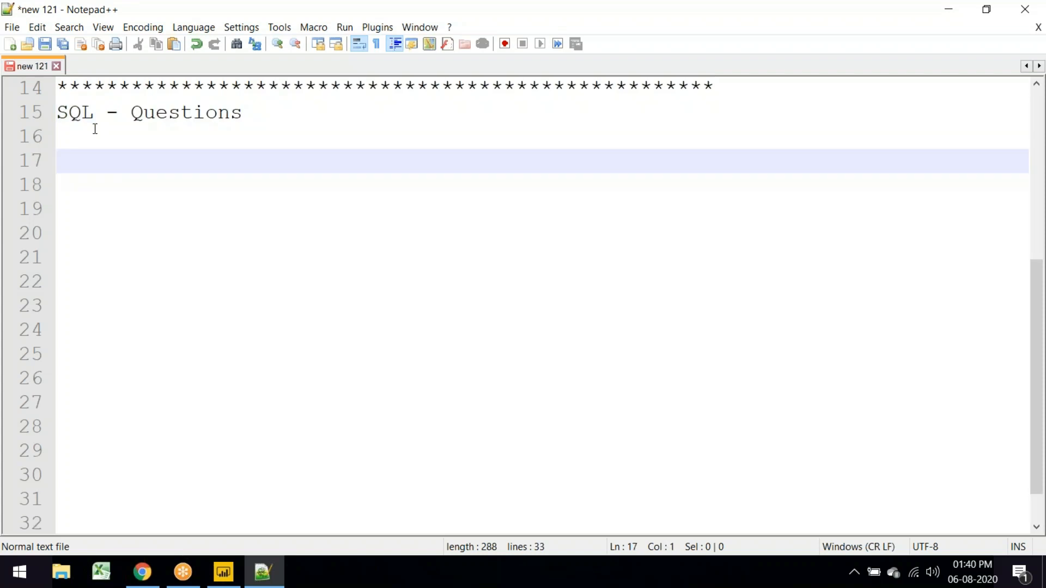
type("Data ware")
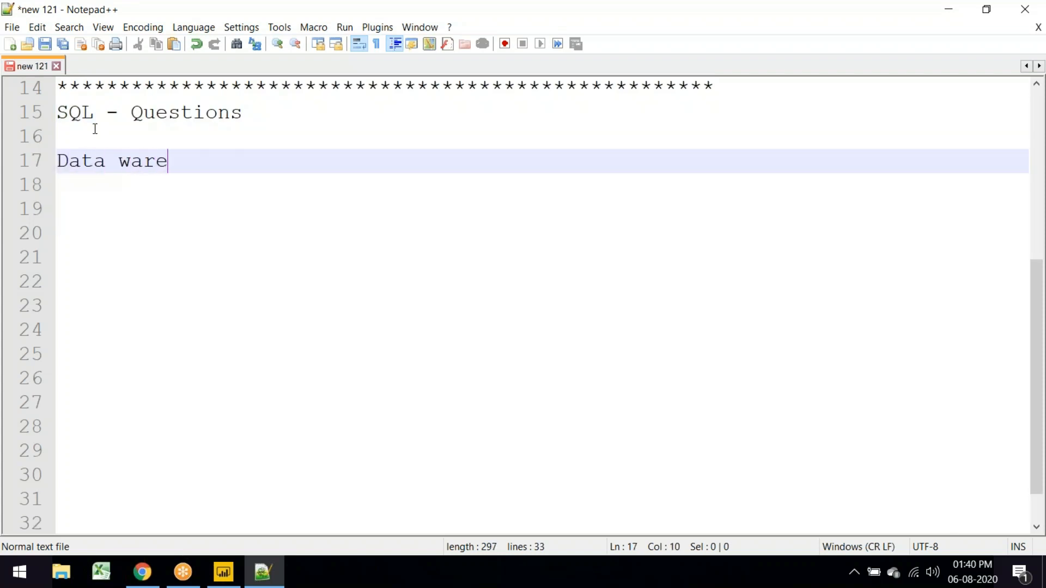
type("housign")
key("BackSpace")
key("BackSpace")
type("ng")
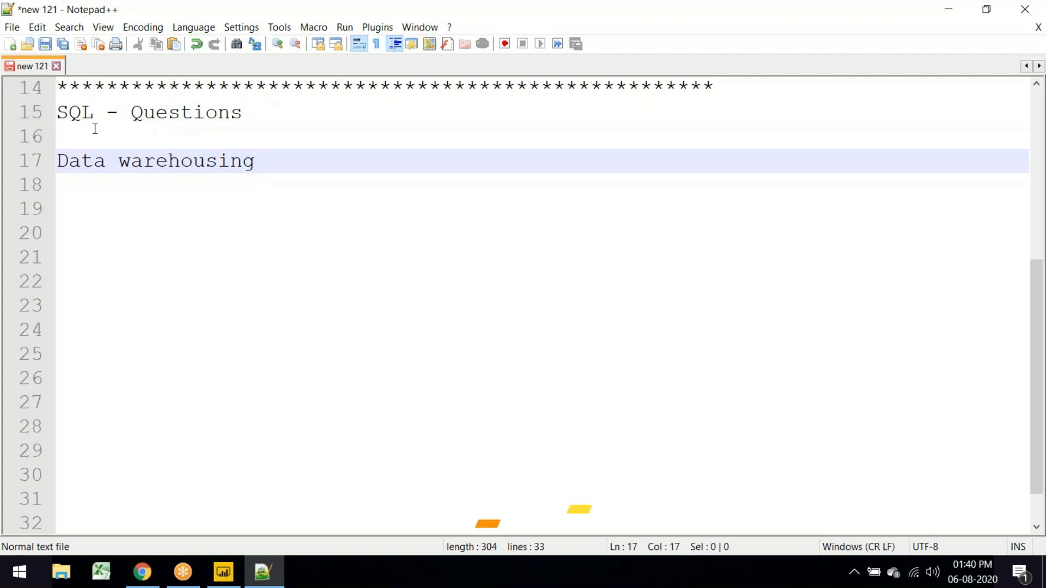
key("Return")
key("Return")
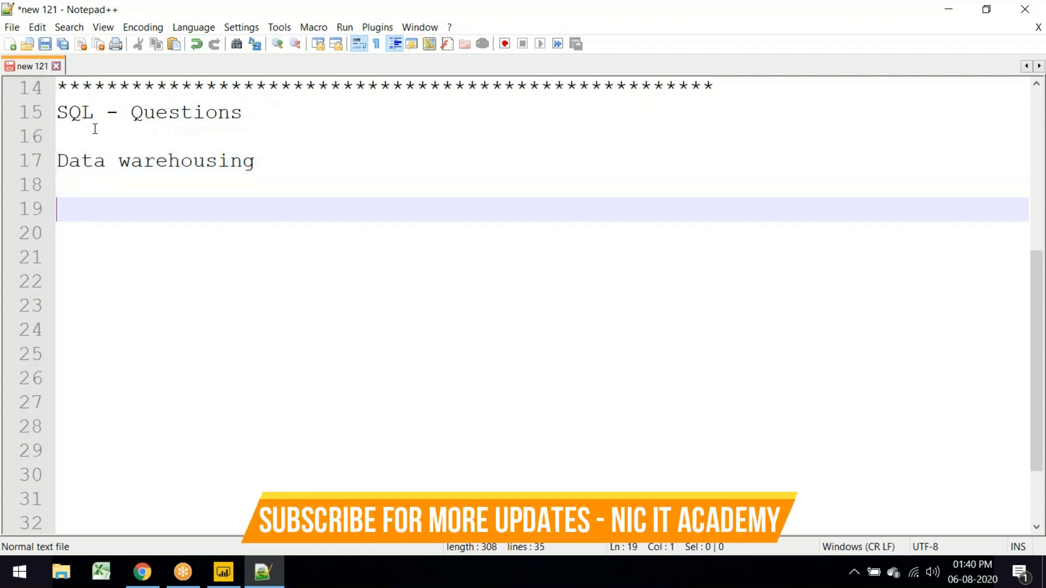
type("Powe")
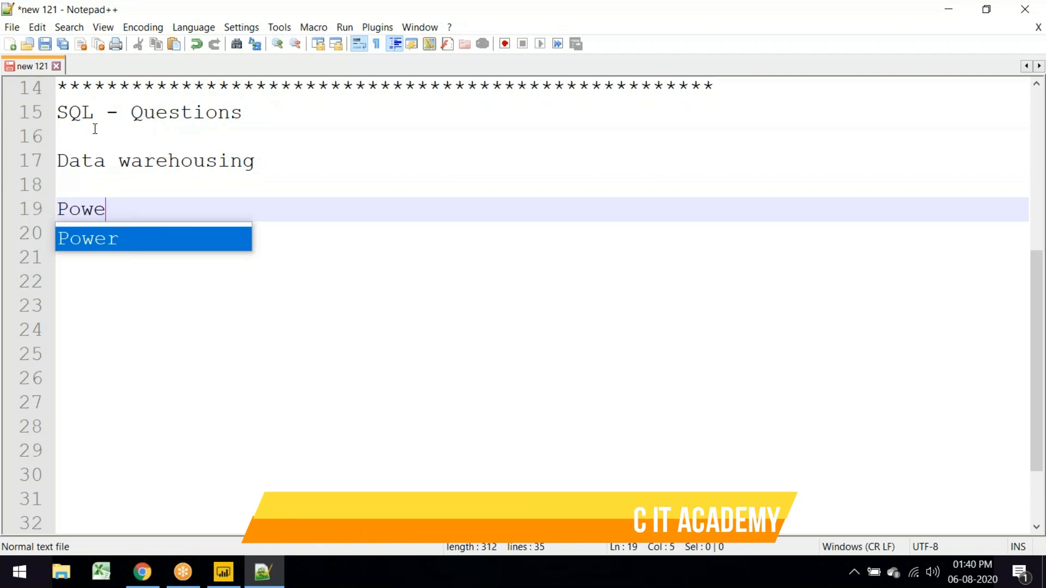
type("r BI")
key("Return")
key("Return")
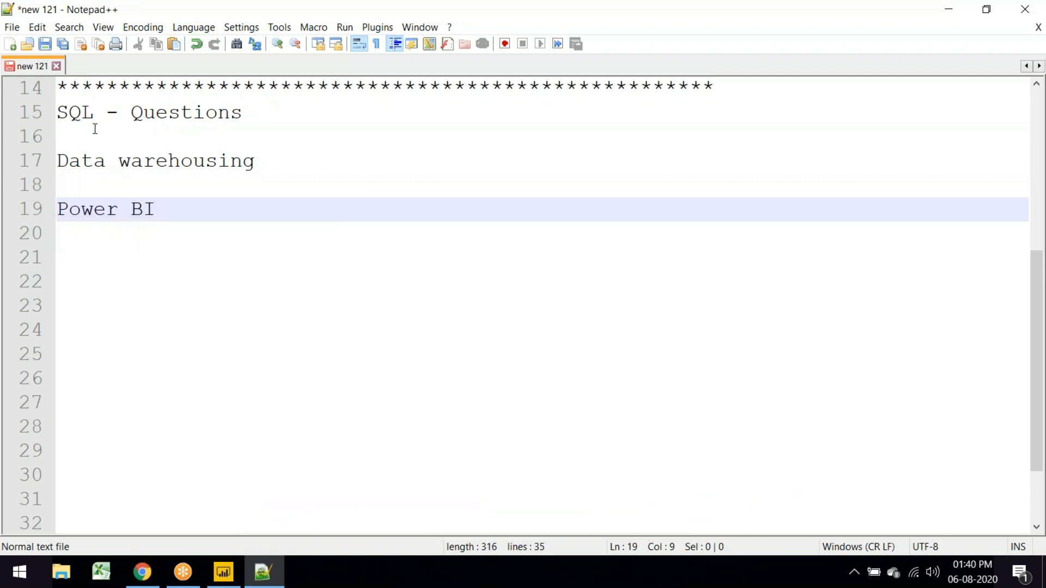
key("Return")
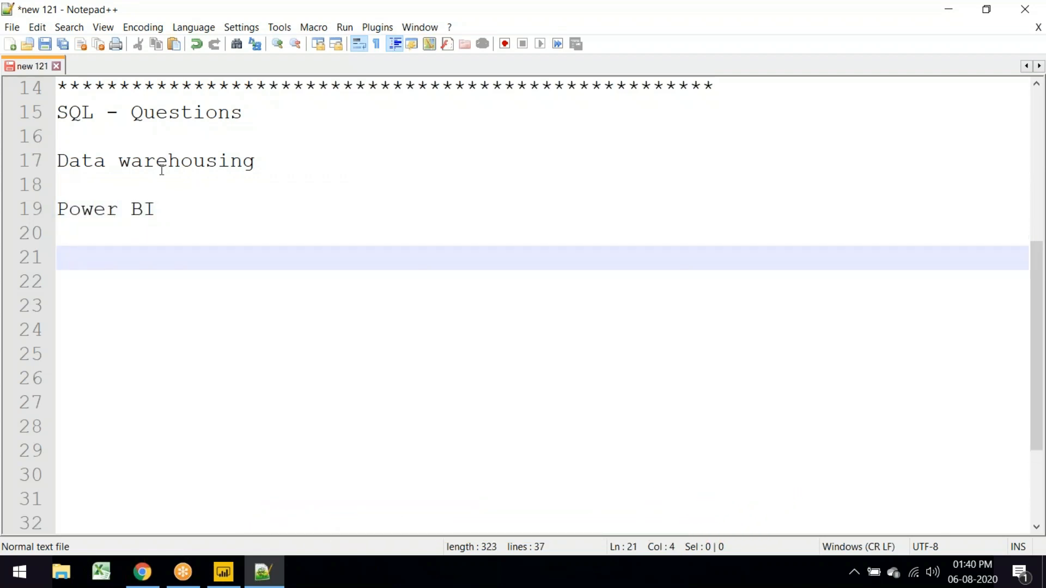
Step: Insert an 'Excel' heading directly below Data warehousing
left_click(295, 172)
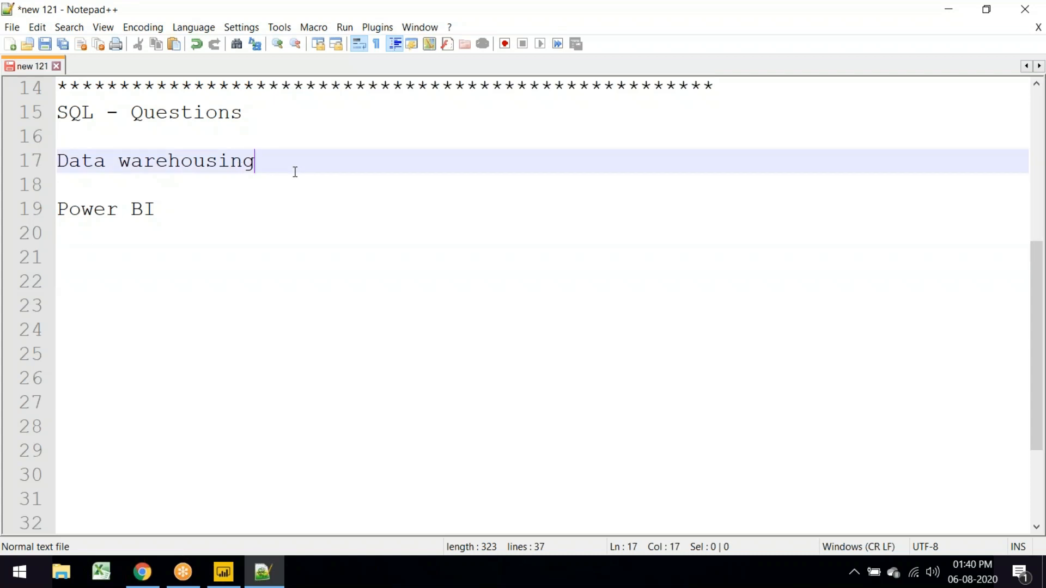
key("Return")
key("Return")
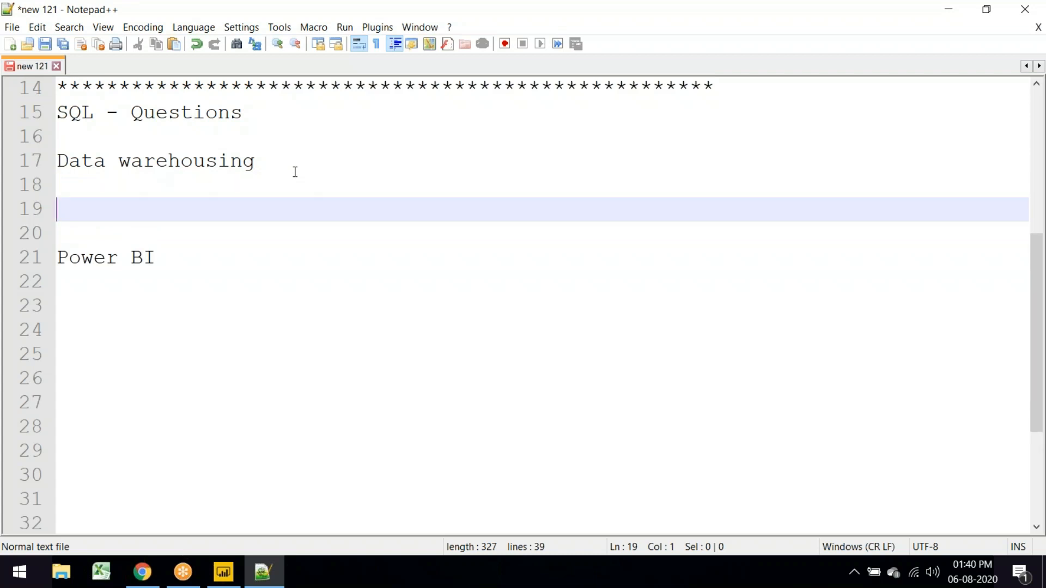
key("Delete")
key("Delete")
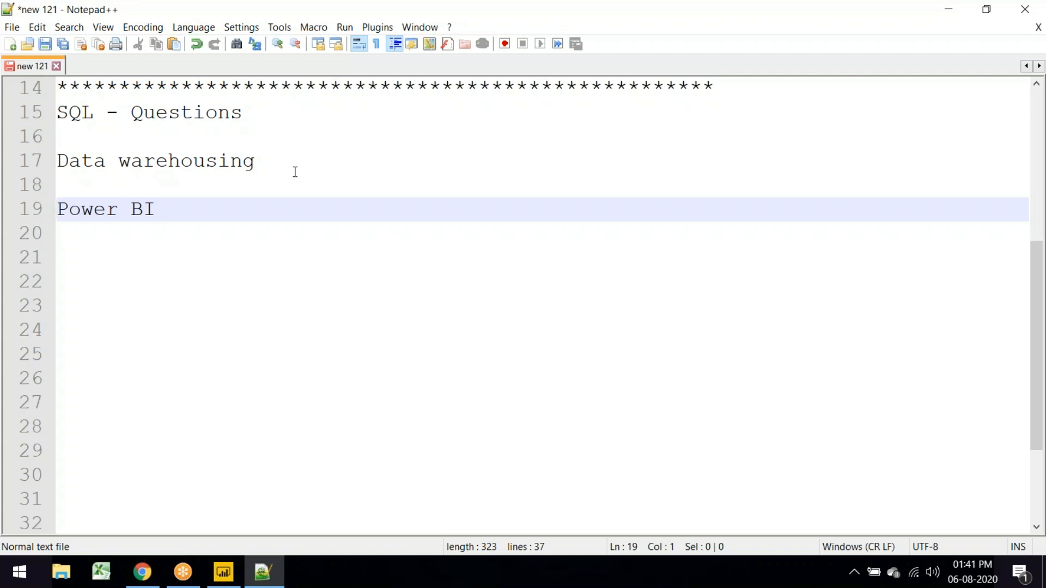
key("Down")
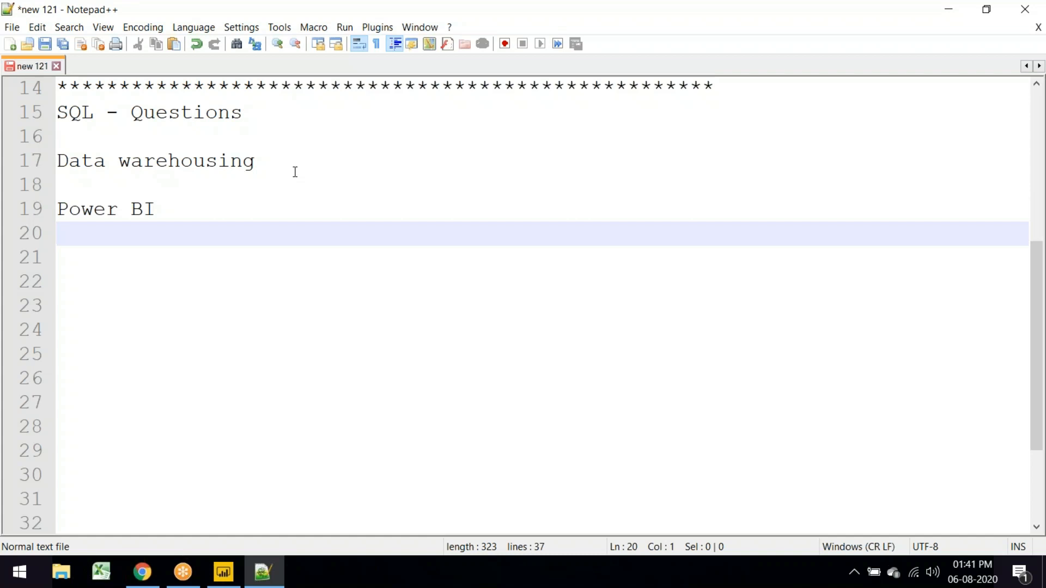
left_click(295, 172)
key("Return")
key("Return")
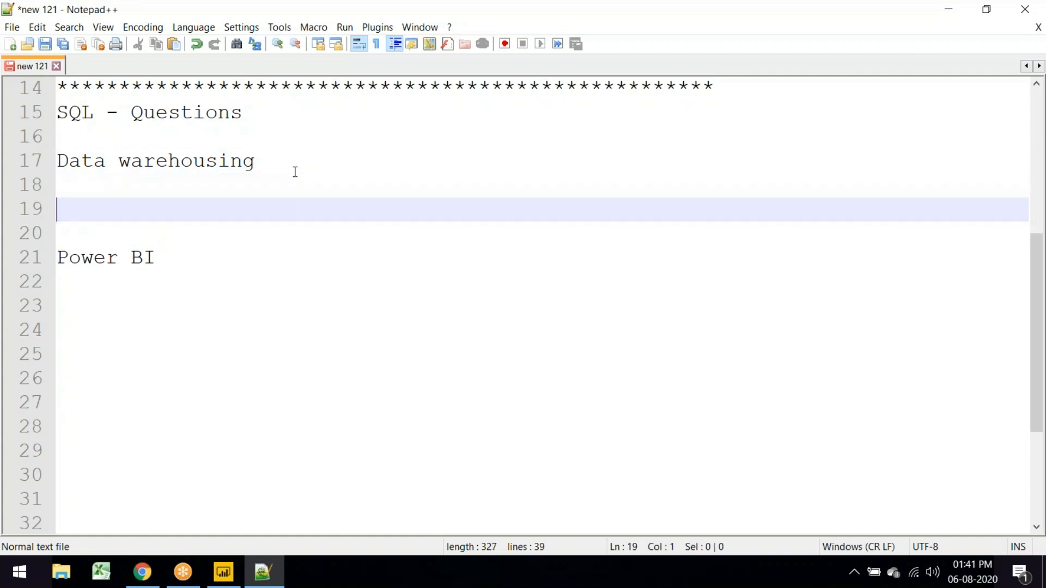
type("Excel")
Step: Add an indented 'Data sources' sub-item under Power BI
left_click(177, 262)
key("Return")
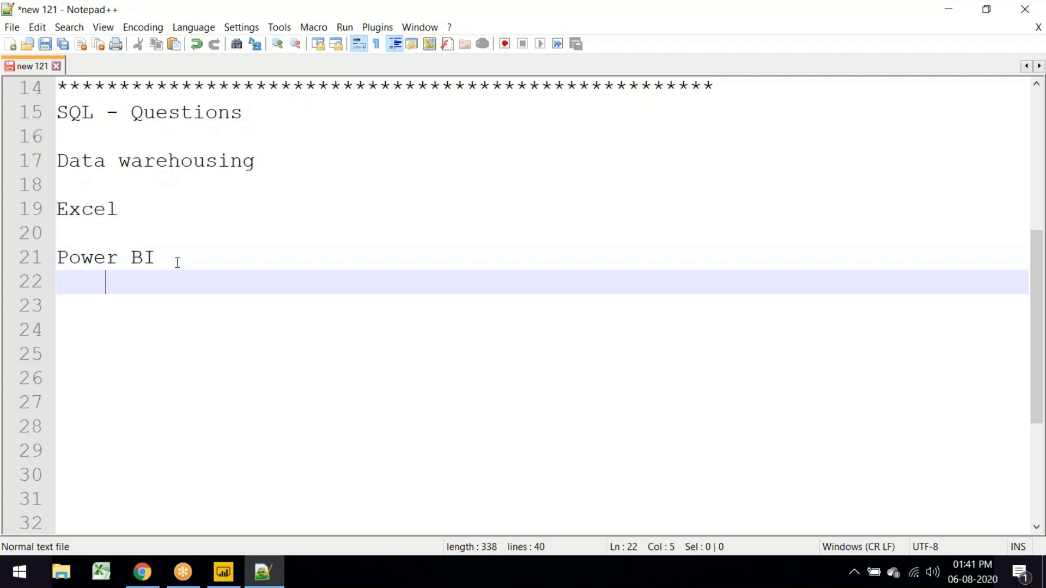
key("Return")
key("BackSpace")
key("BackSpace")
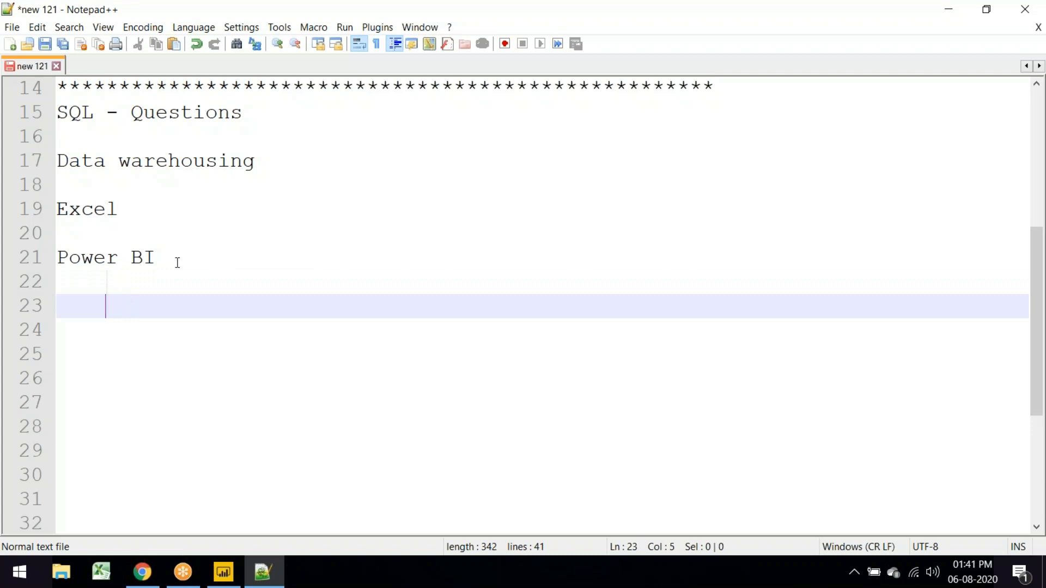
type("Data s")
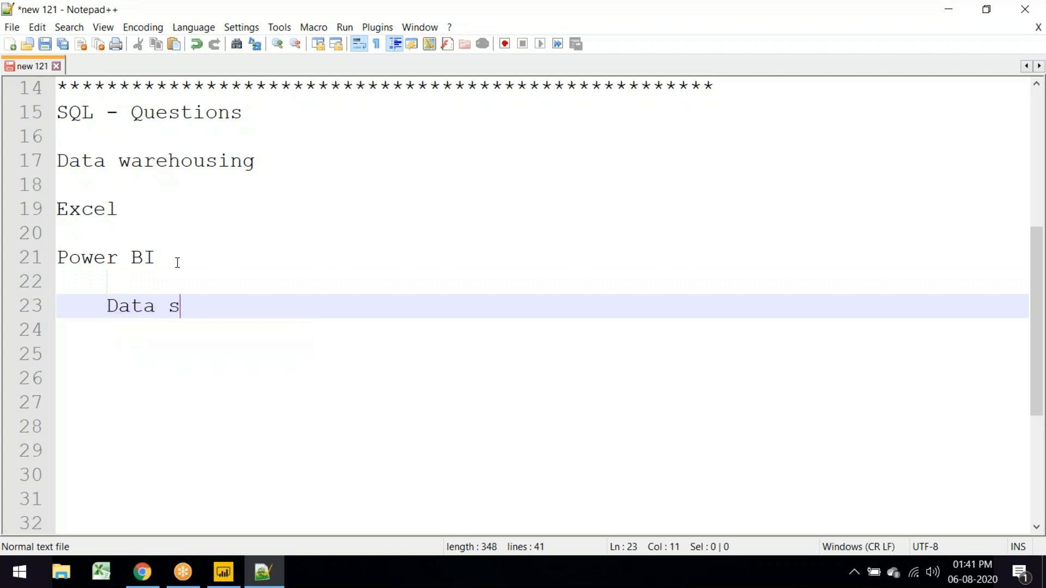
type("ources")
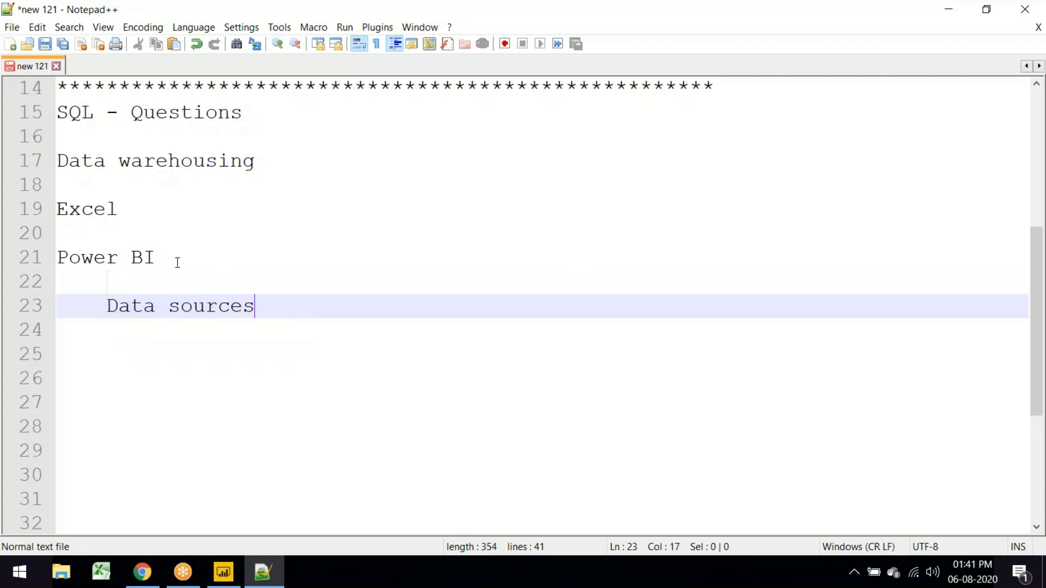
key("Return")
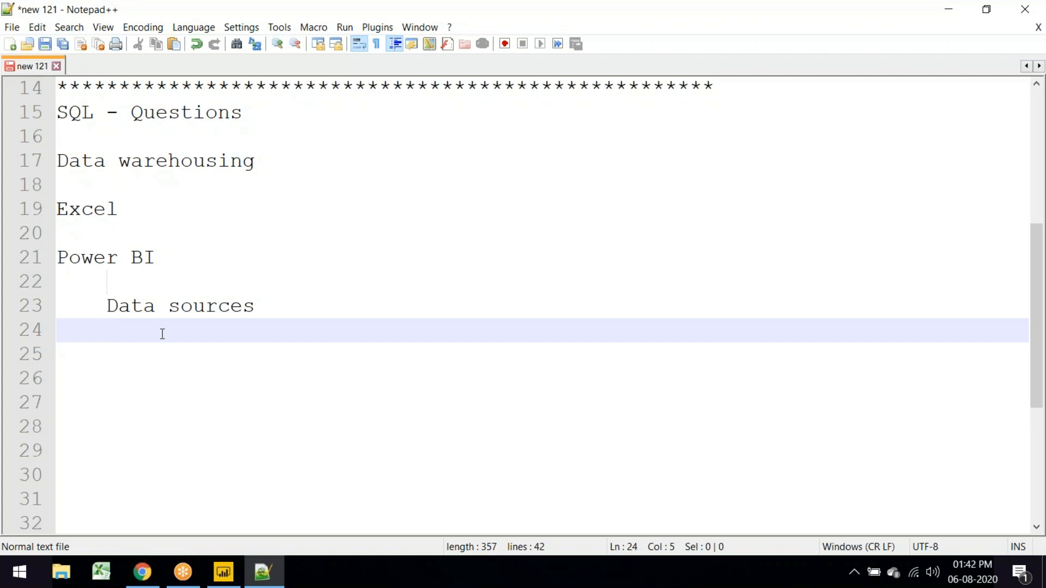
type("R")
key("BackSpace")
Step: Add the sub-items 'Data Model', 'Data - DAX' and 'Report - Viz' under Power BI
type("Data Model")
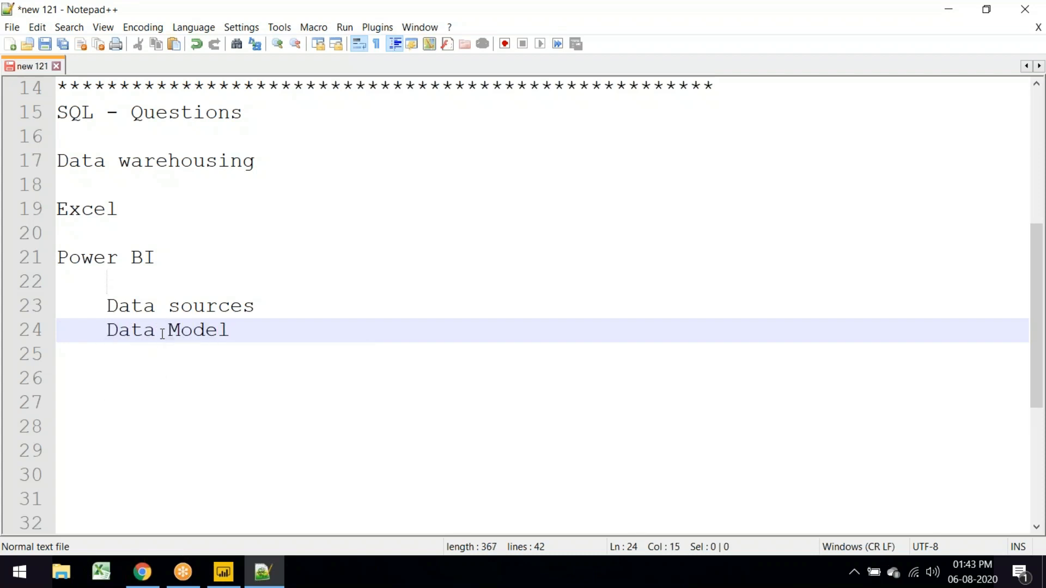
key("Return")
type("Da")
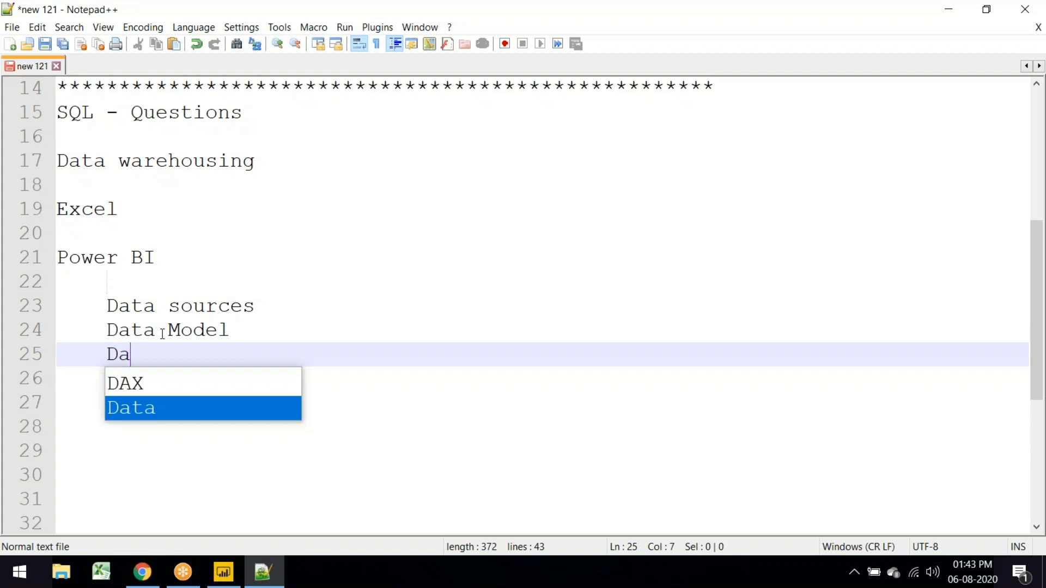
type("ta - DAX")
key("Return")
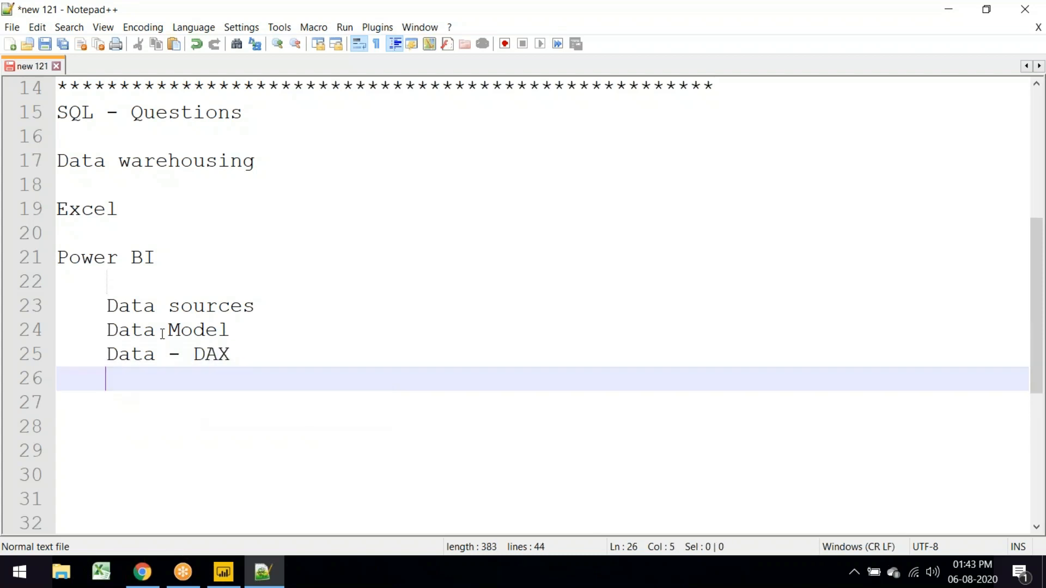
type("Report - ")
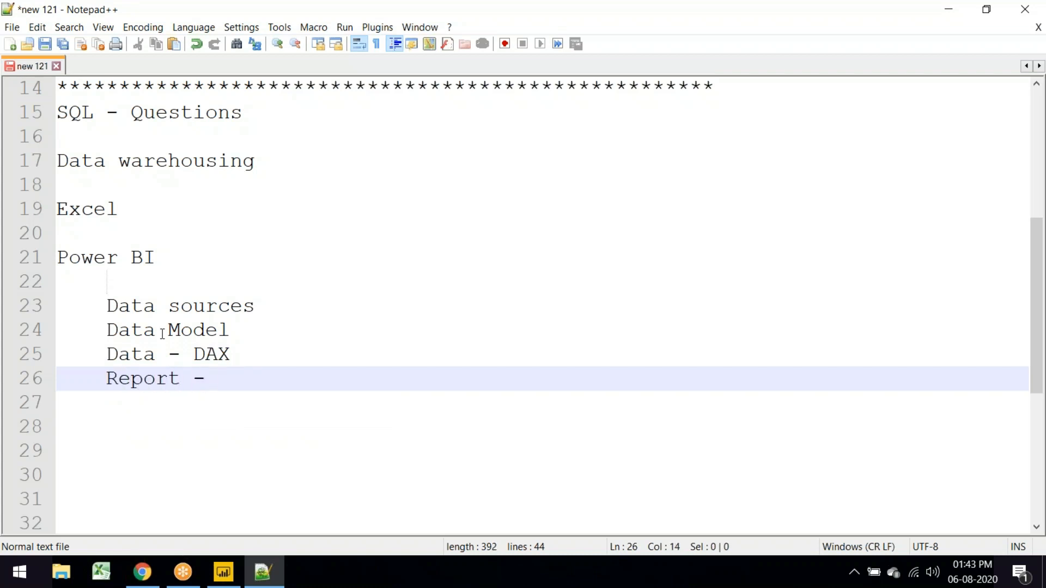
type("Viz")
key("Return")
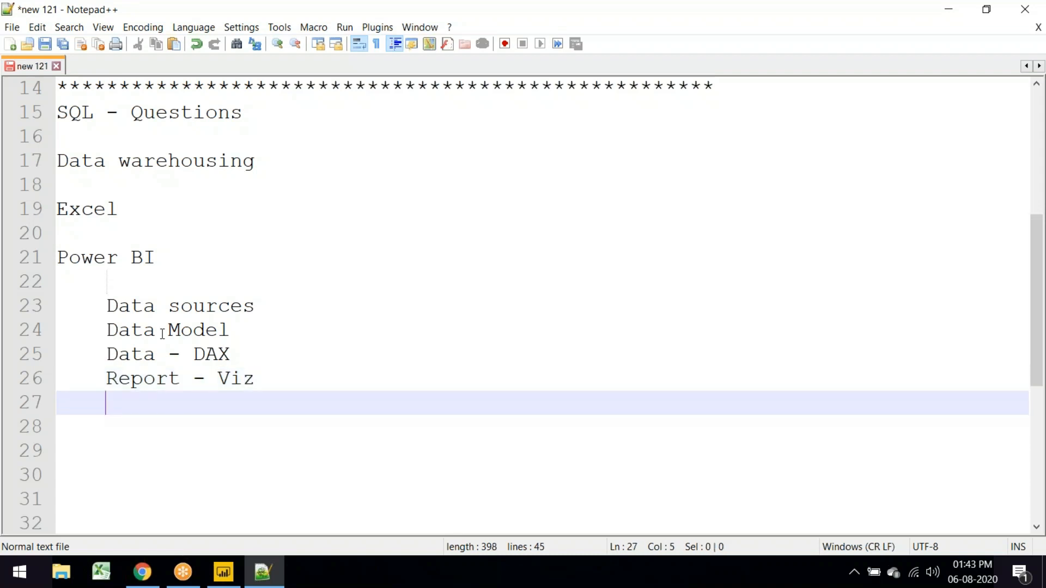
Step: Add an unindented 'Power Query Editor' heading after the list, fixing the 'Eitor' typo
key("Return")
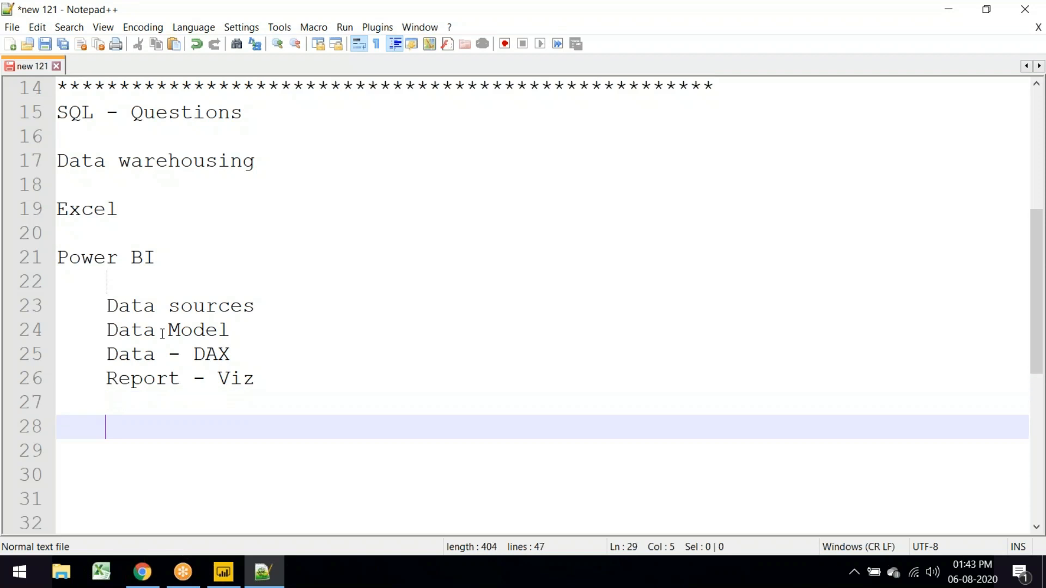
key("Return")
key("BackSpace")
type("Power ")
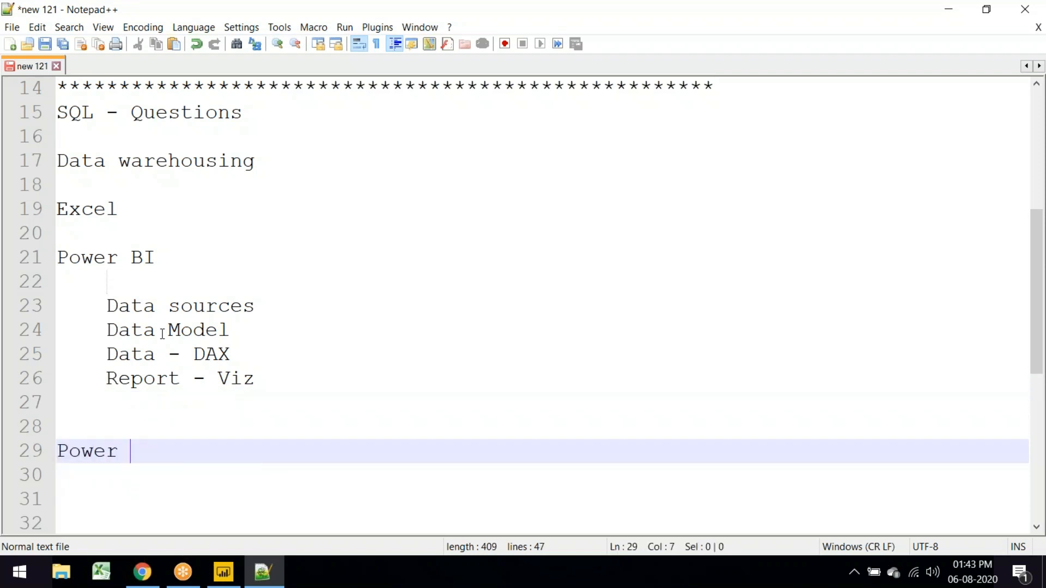
type("Query Ei")
type("tor")
key("Left")
key("Left")
key("Left")
key("Left")
type("d")
key("Right")
key("Right")
key("Right")
key("Right")
Step: Add a 'Power Pivot' heading below Power Query Editor, with blank lines after it
key("Return")
key("Return")
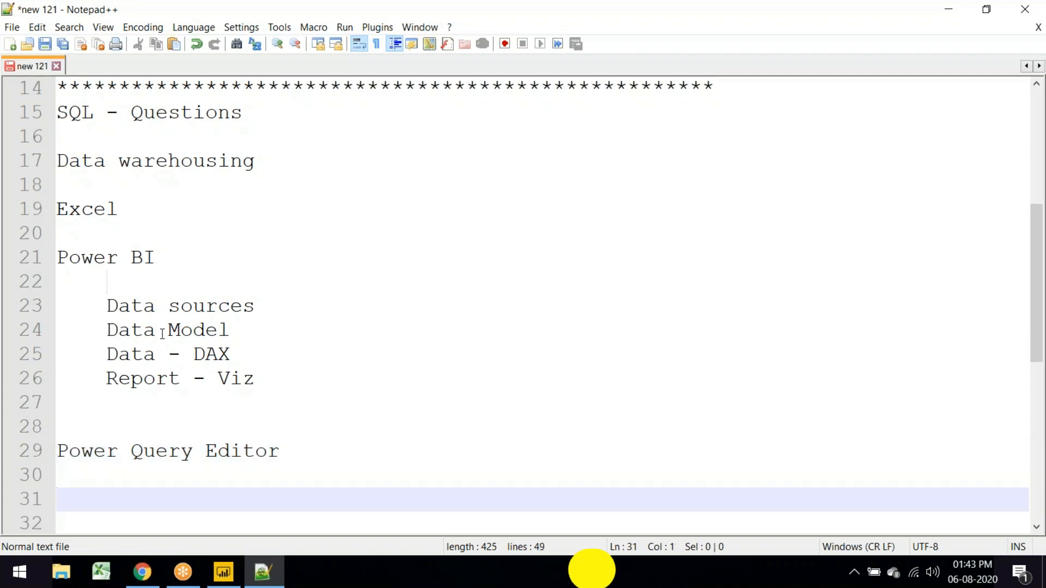
type("Power ")
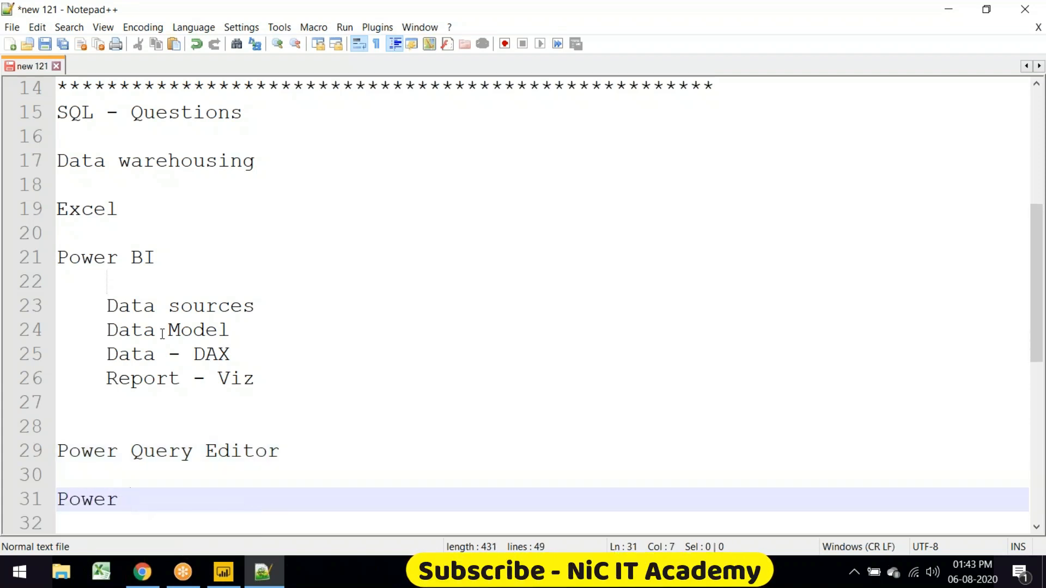
type("Pivot")
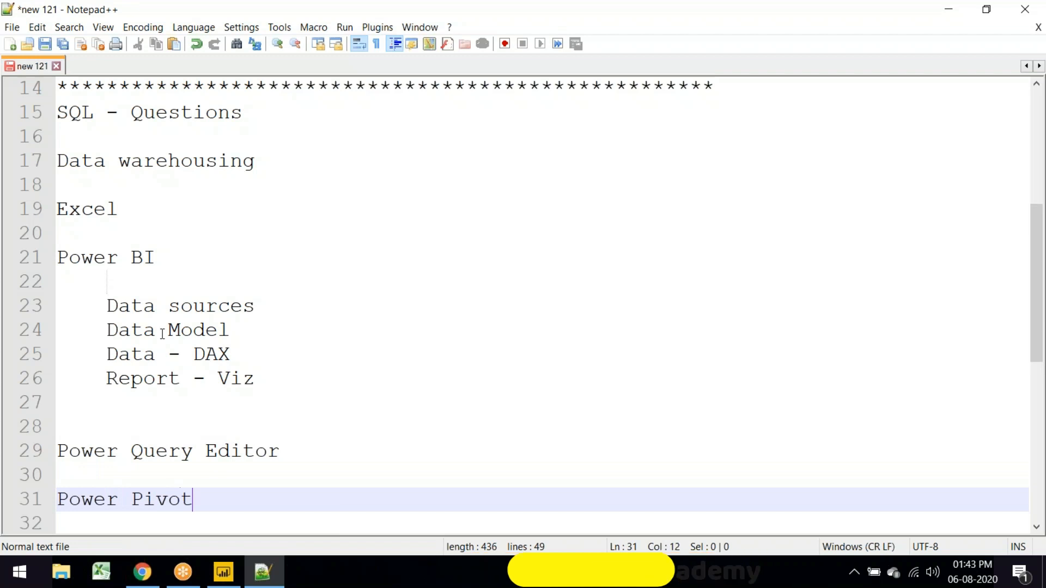
key("Return")
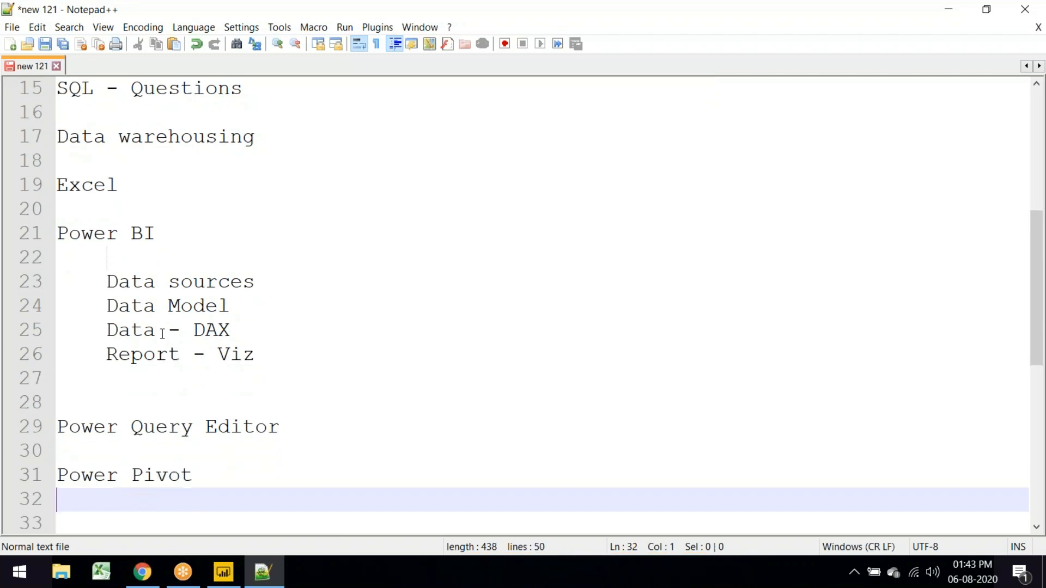
key("Return")
left_click(260, 389)
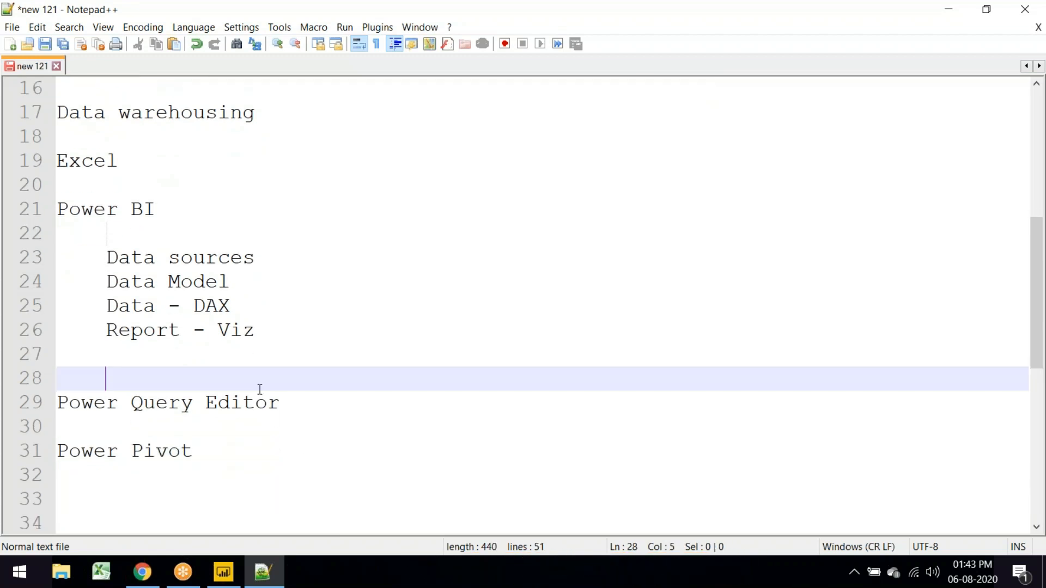
left_click(228, 449)
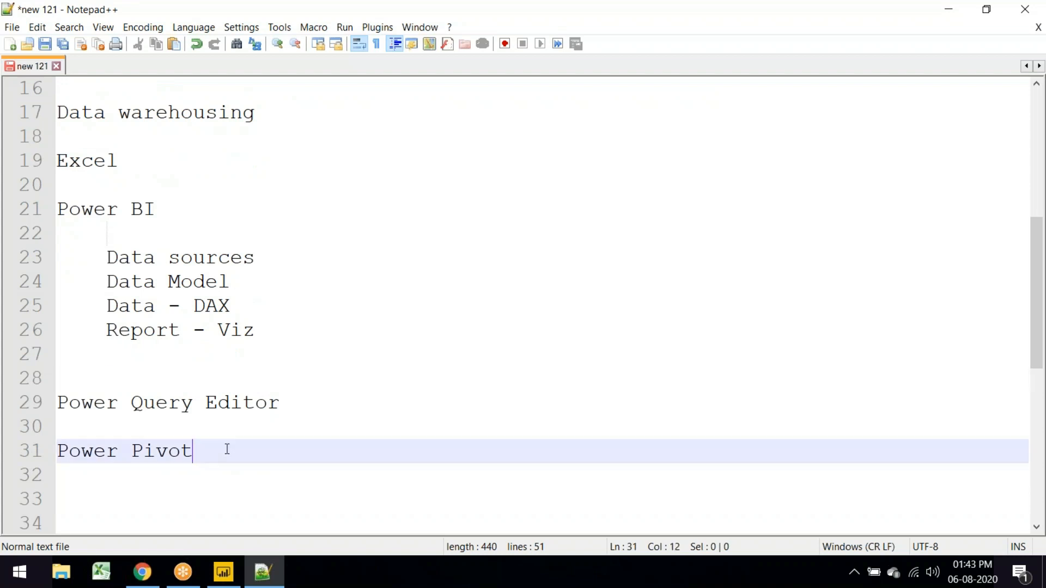
key("Return")
key("Return")
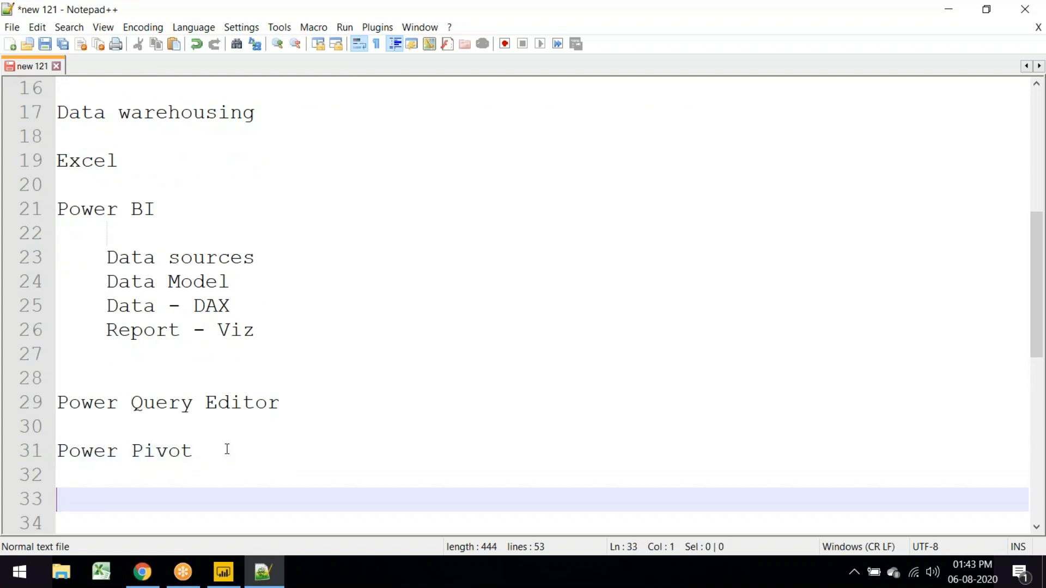
Step: Type the topics 'Different Chart types' and 'Formulas' on separate lines
type("Differn")
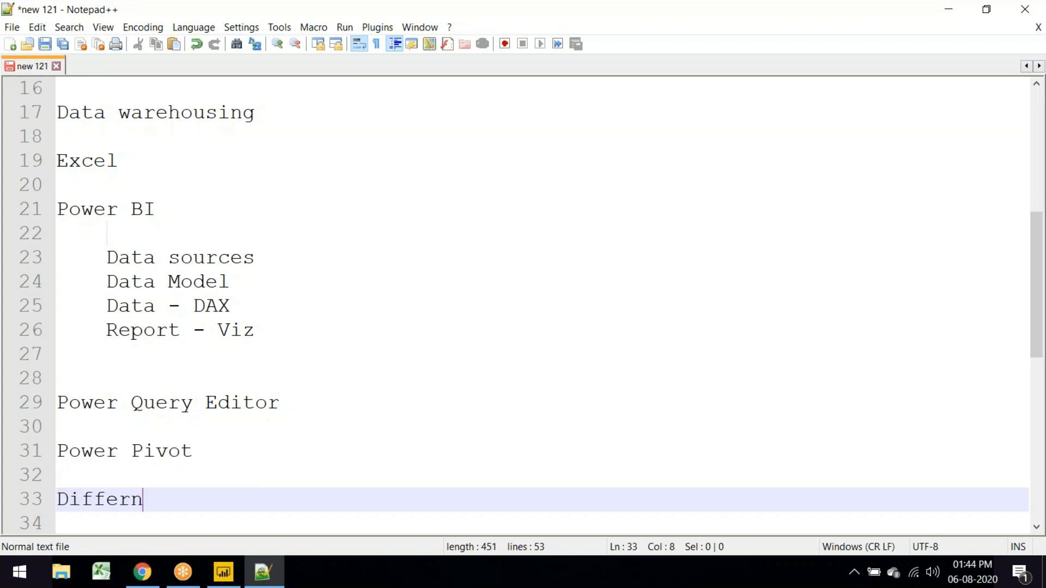
key("BackSpace")
type("ent Cha")
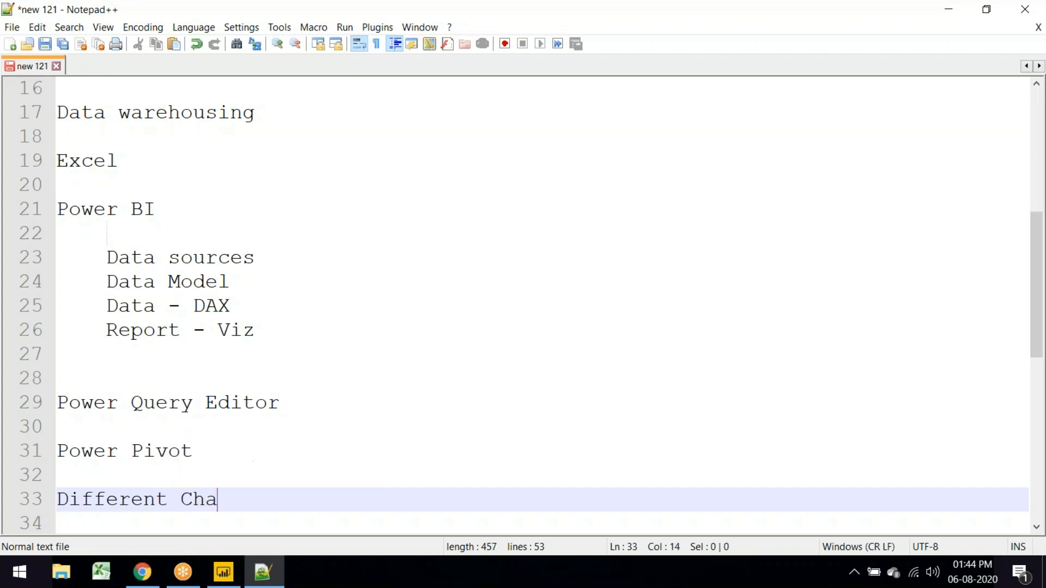
type("rt types")
key("Return")
key("Return")
type("Forma")
key("BackSpace")
type("ulas")
key("Return")
key("Return")
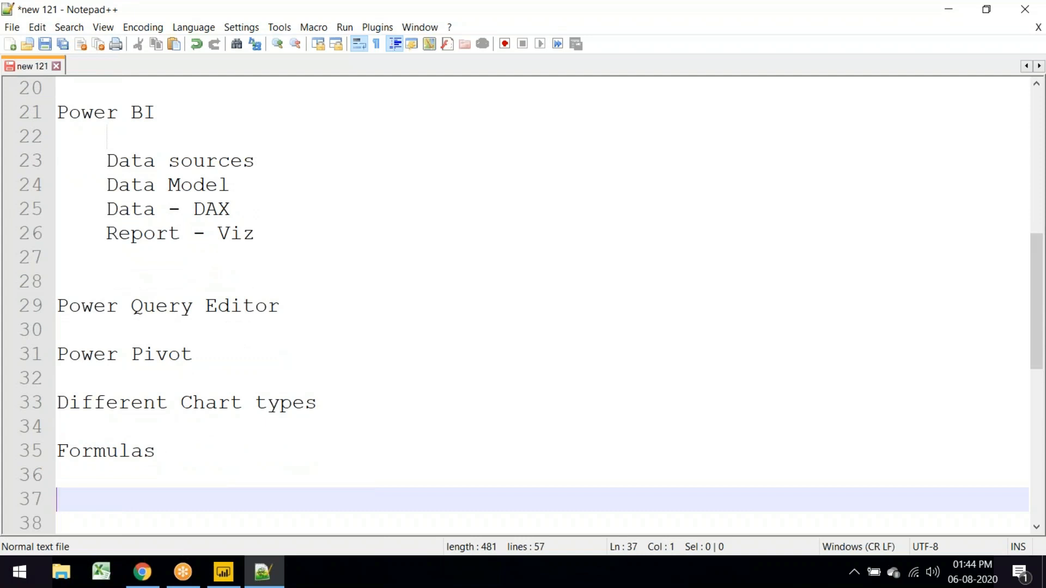
Step: Add a 'Publish' topic below Formulas and begin a 'version -' line under it
left_click(755, 62)
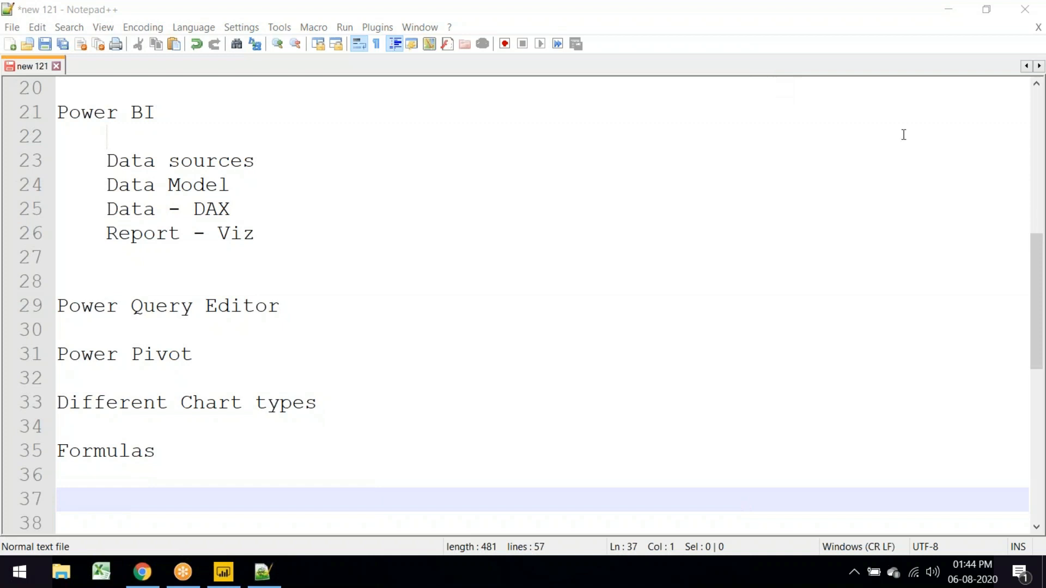
left_click(179, 457)
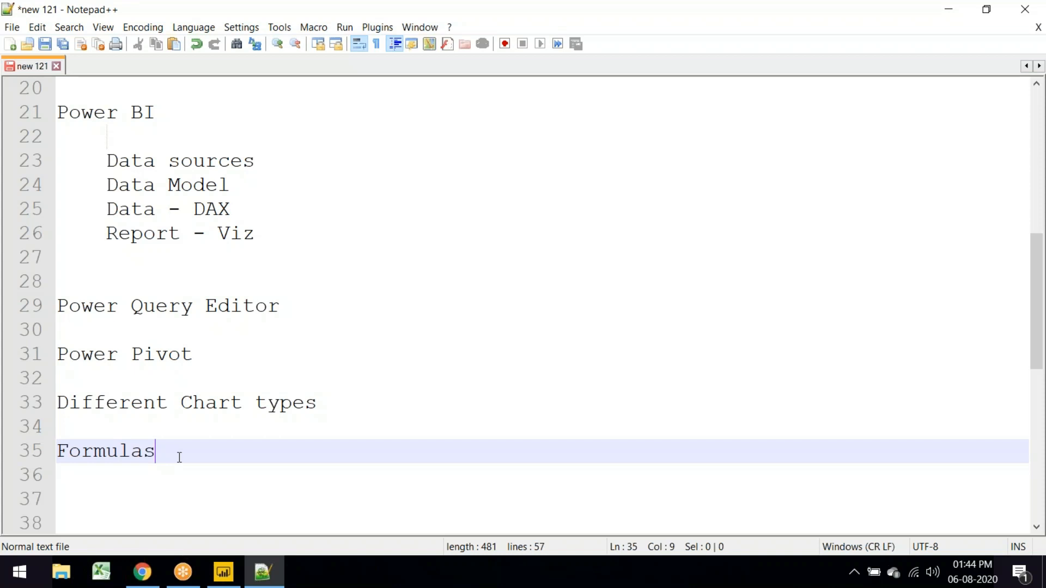
key("Return")
key("Return")
type("P")
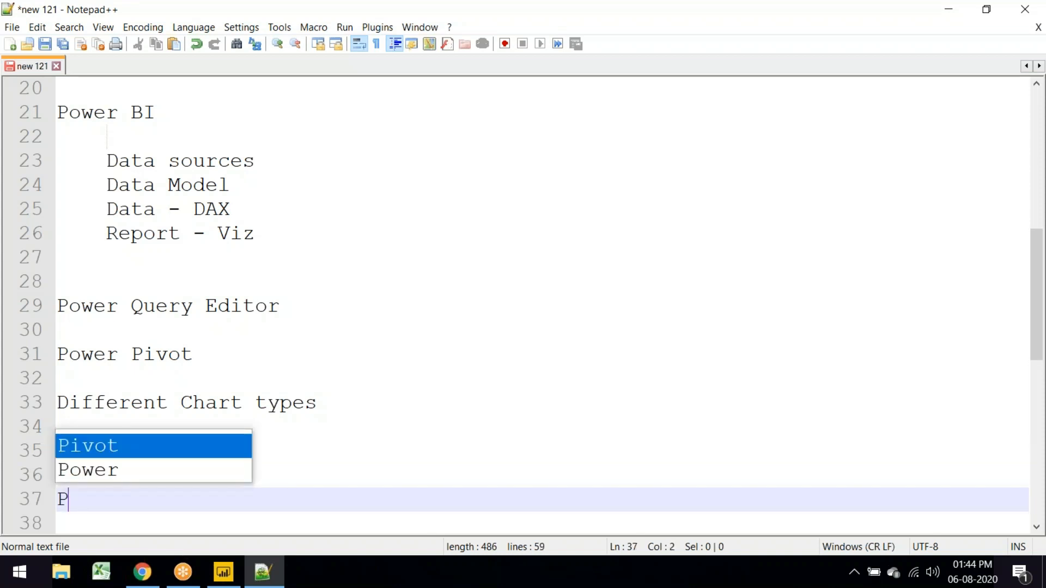
type("ublish")
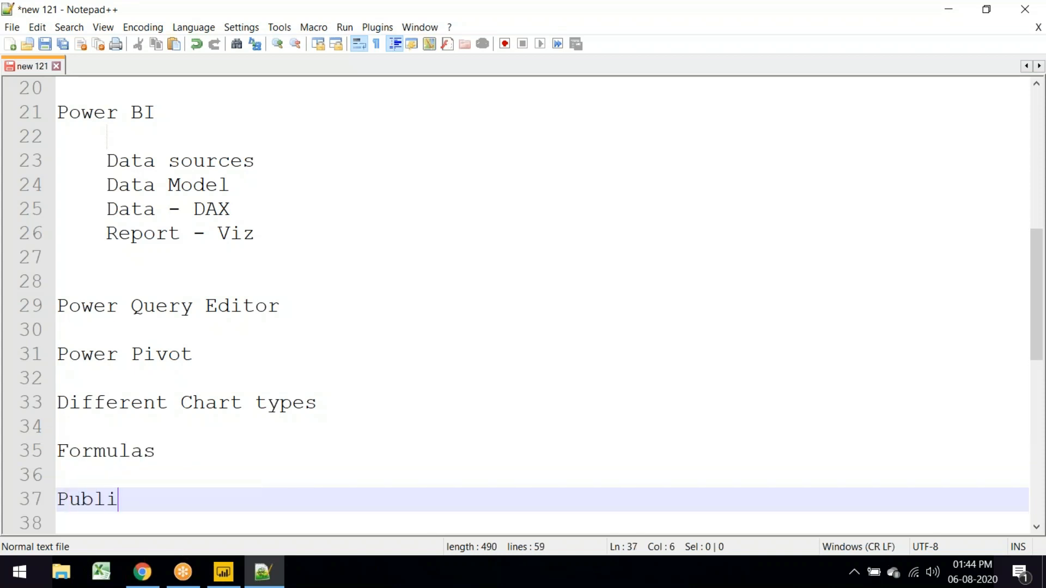
key("Return")
key("Return")
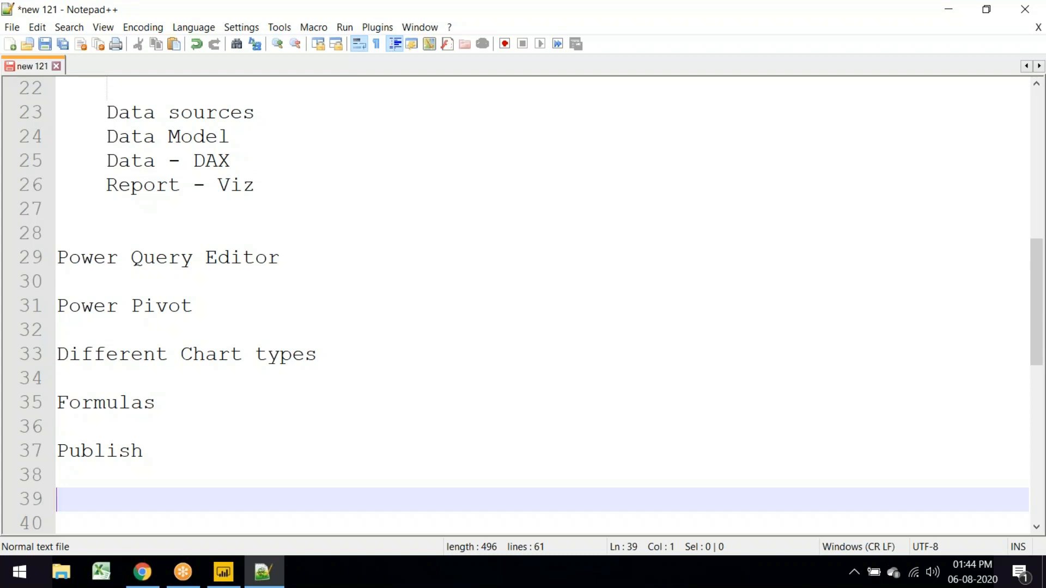
type("version -")
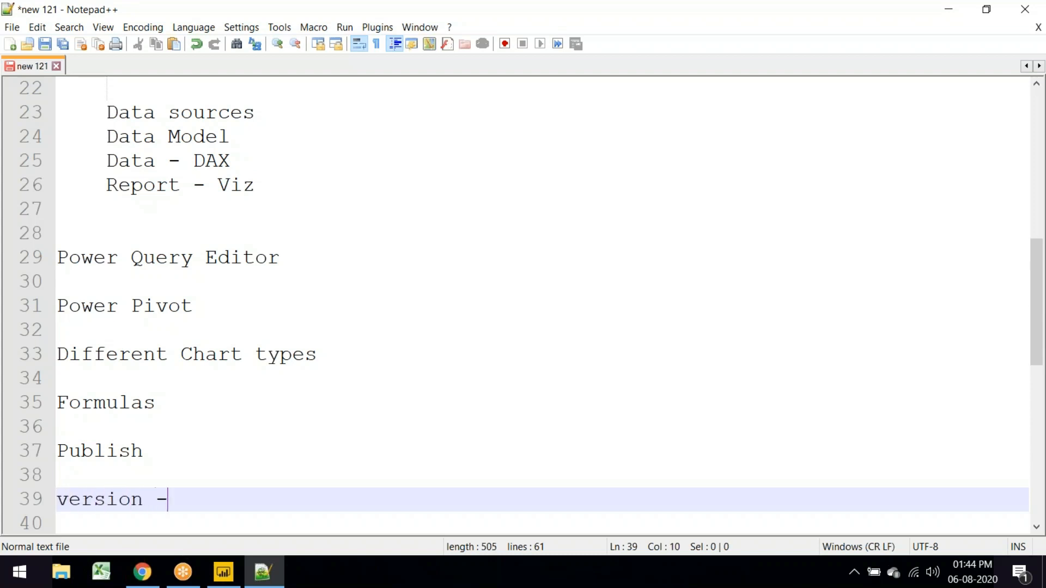
Step: Open Power BI Desktop's About box and select '2.82' from version 2.82.5858.641
left_click(226, 579)
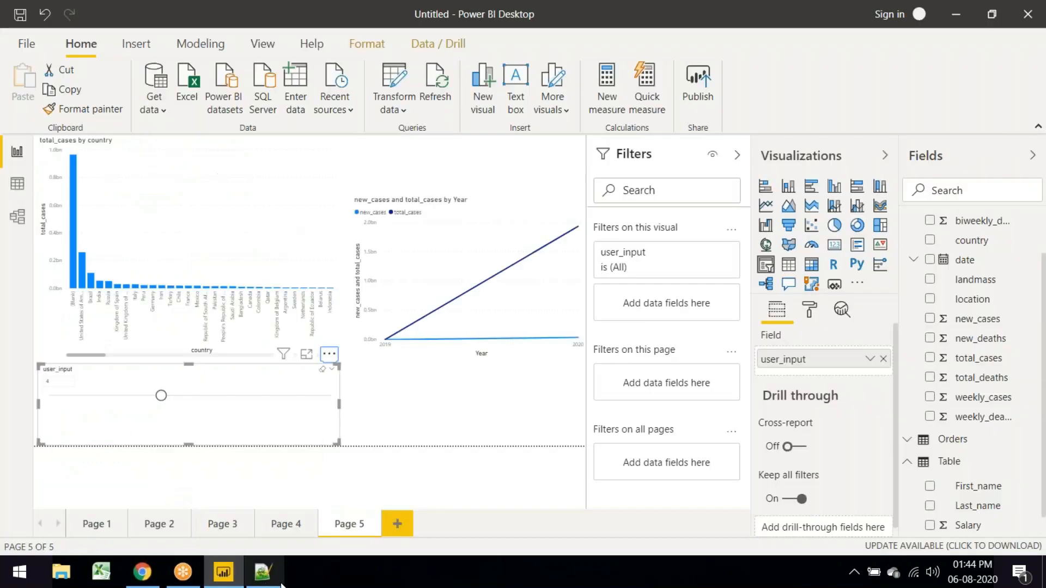
left_click(321, 45)
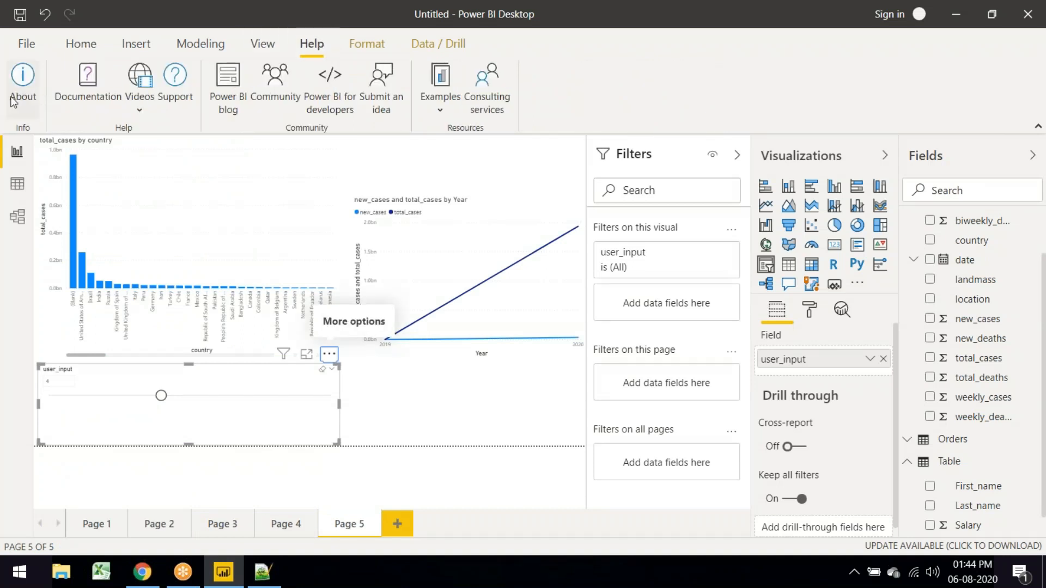
left_click(23, 87)
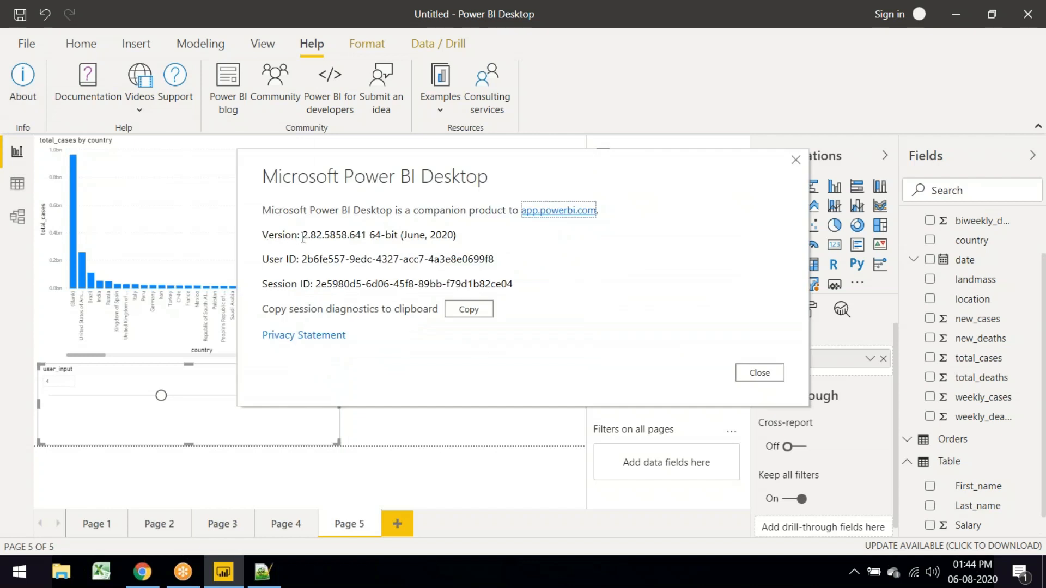
left_click_drag(304, 238, 349, 238)
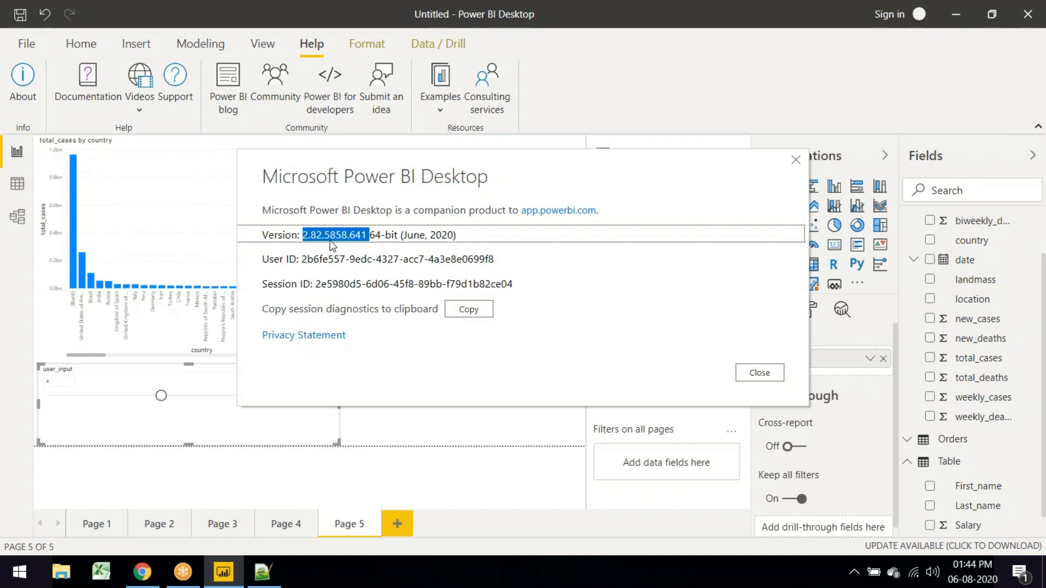
left_click(303, 235)
left_click(322, 235, "shift")
key("ctrl+c")
Step: Paste 2.82 after 'version - ' on line 39 of the Notepad++ notes
left_click(263, 572)
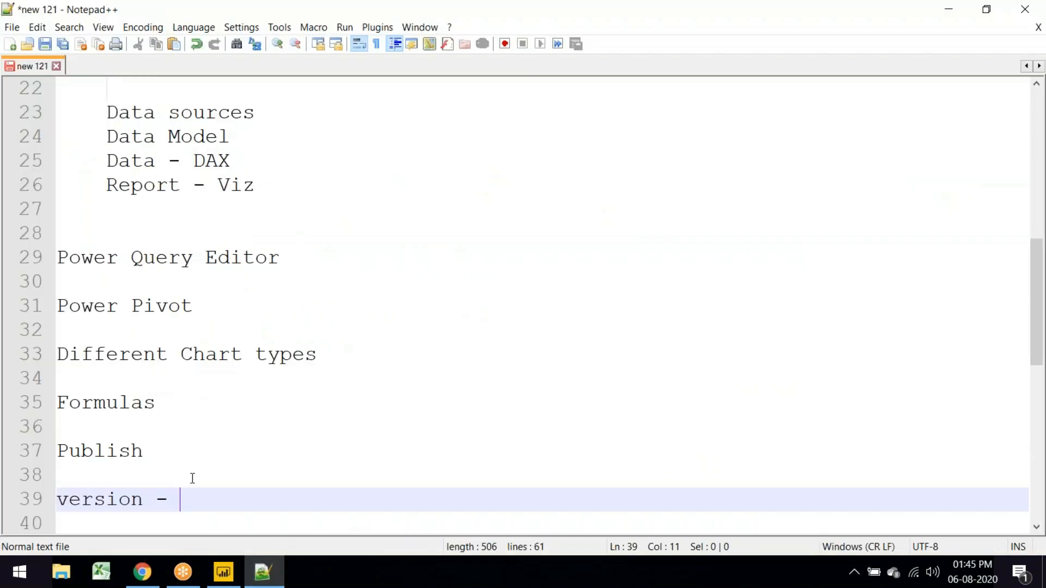
key("ctrl+v")
left_click(702, 30)
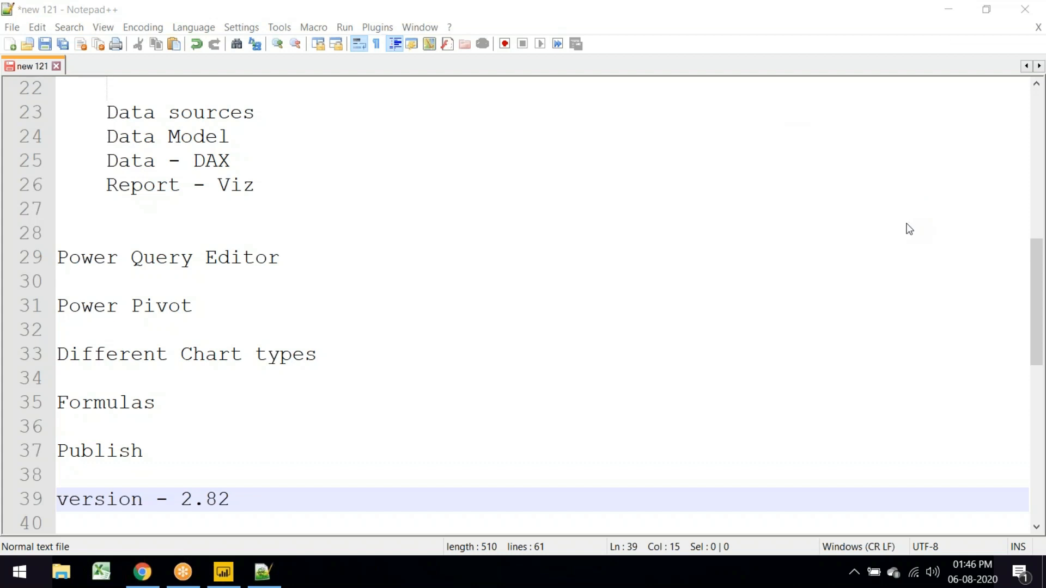
left_click(275, 491)
scroll(231, 354, "down", 5)
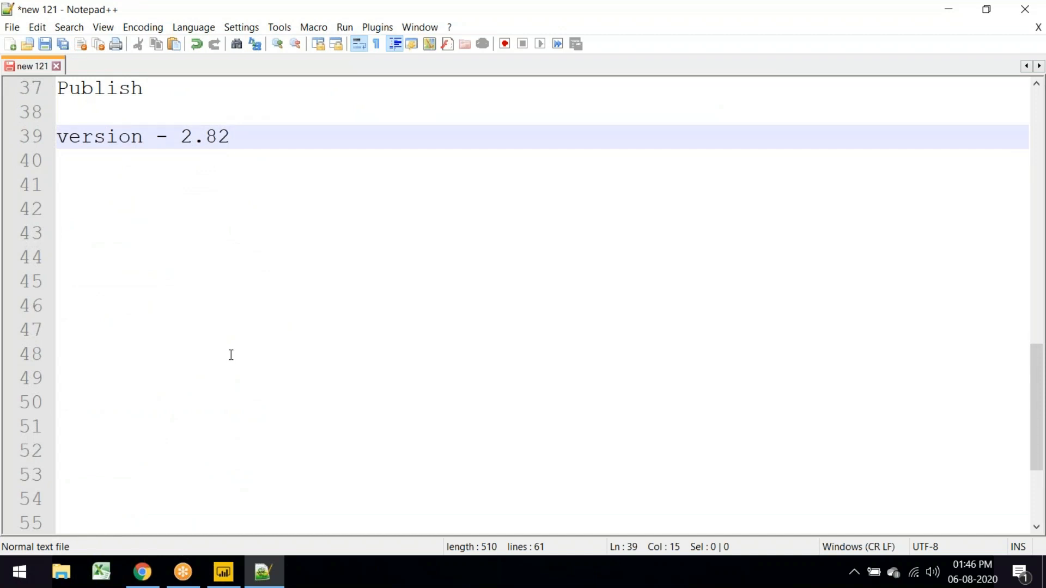
Step: Enter 'Teradata, Hive, Oracle, SQL Server' on line 42, below the version entry
key("Return")
key("Return")
key("Return")
type("Teradata")
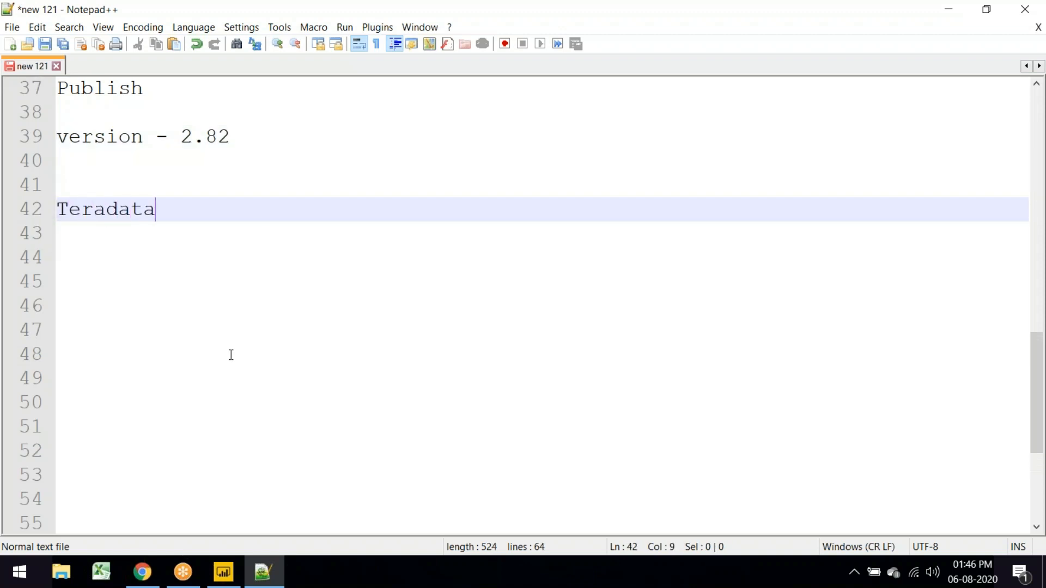
type(", Hive, ")
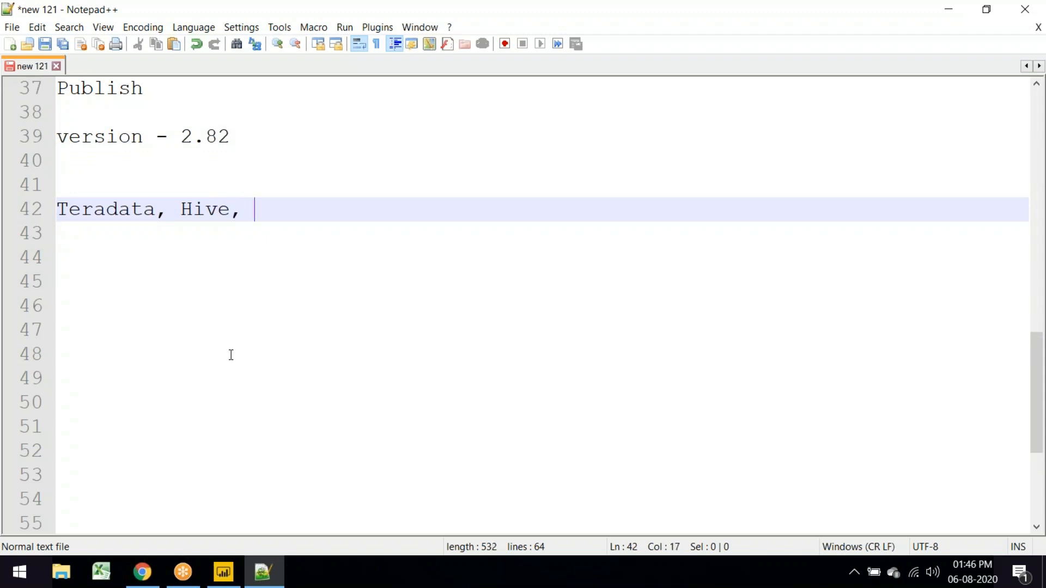
type("Oracle, SQL ")
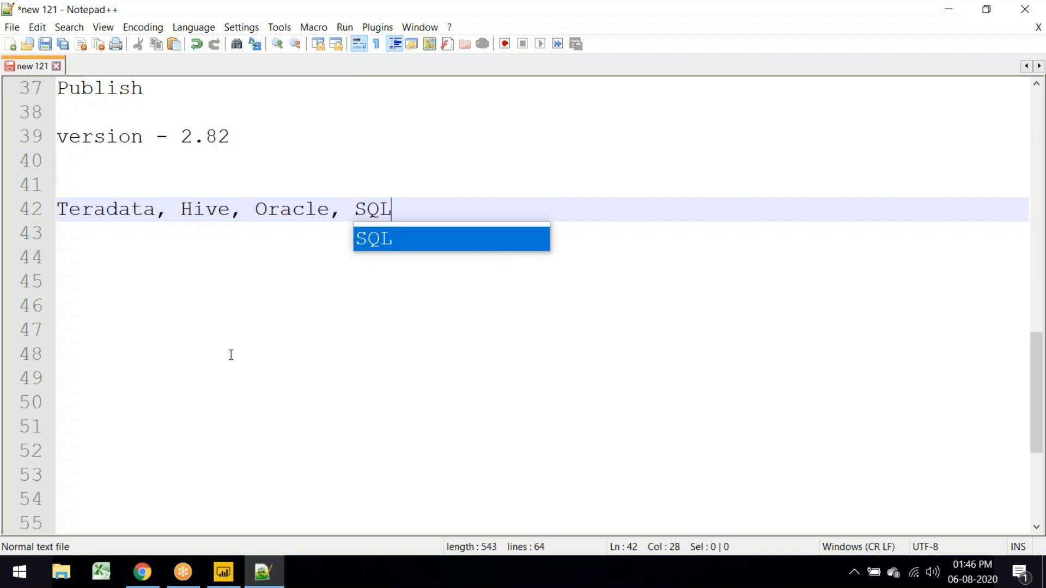
type("Server")
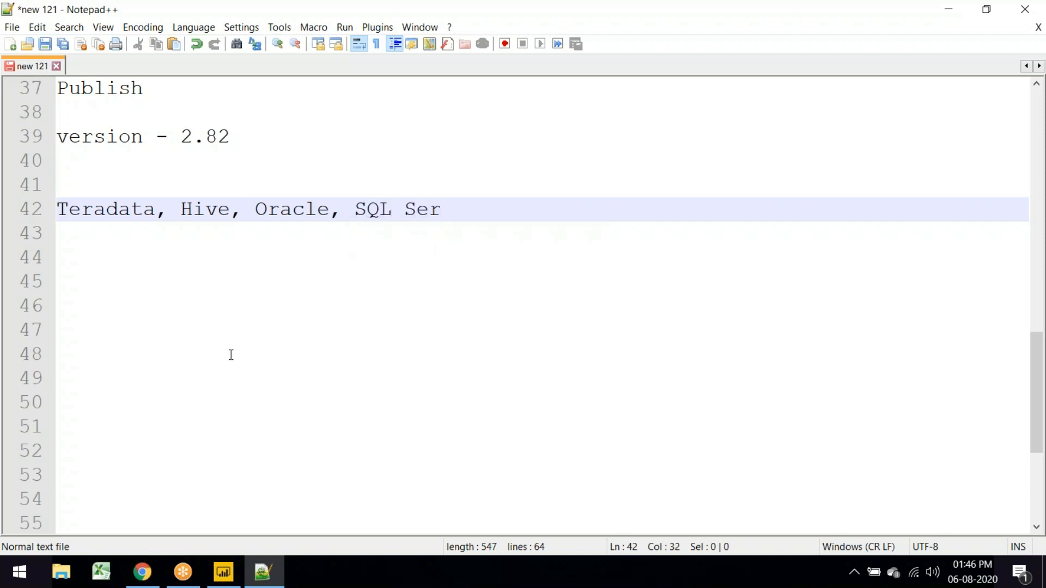
key("Return")
key("Return")
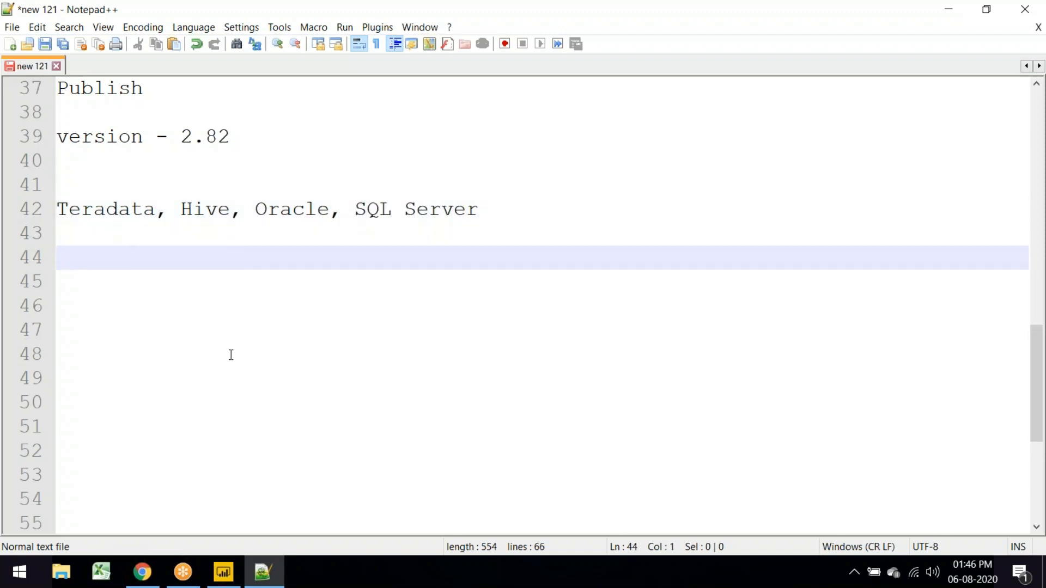
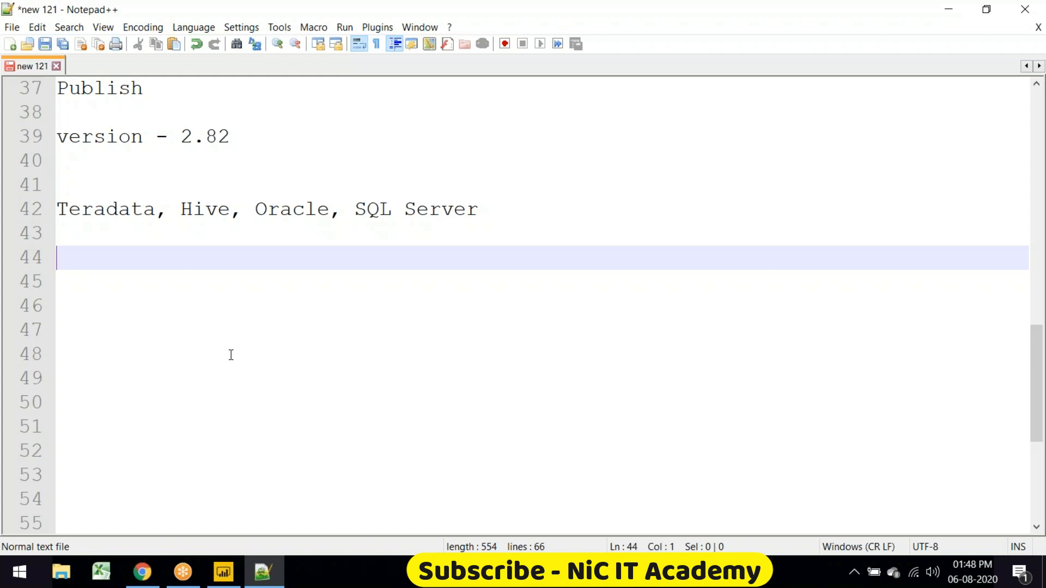
Step: Enter MS SQL Server, Oracle and Teradata on separate lines below the database summary
type("MS ")
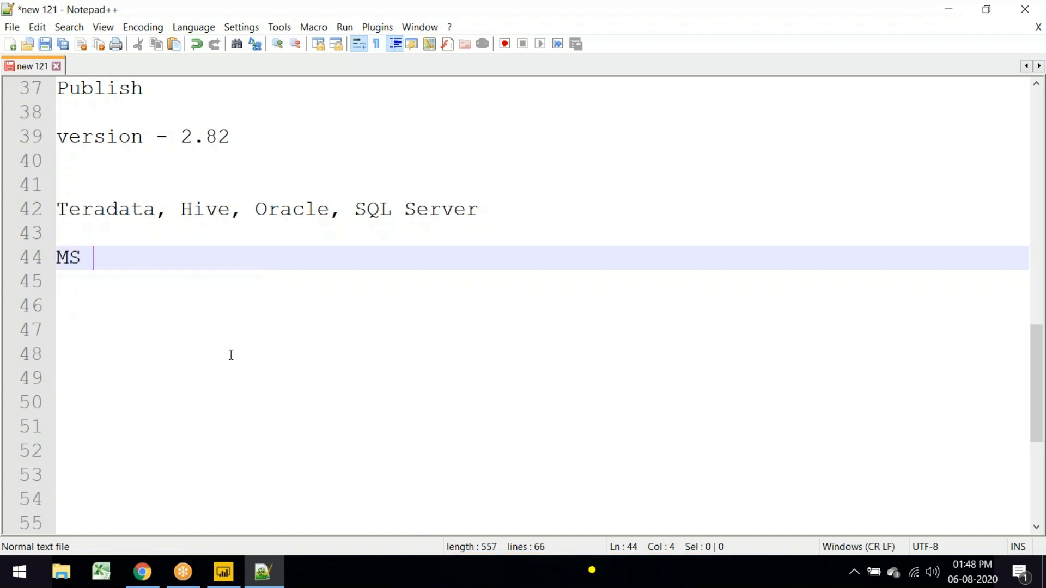
type("SQL Server")
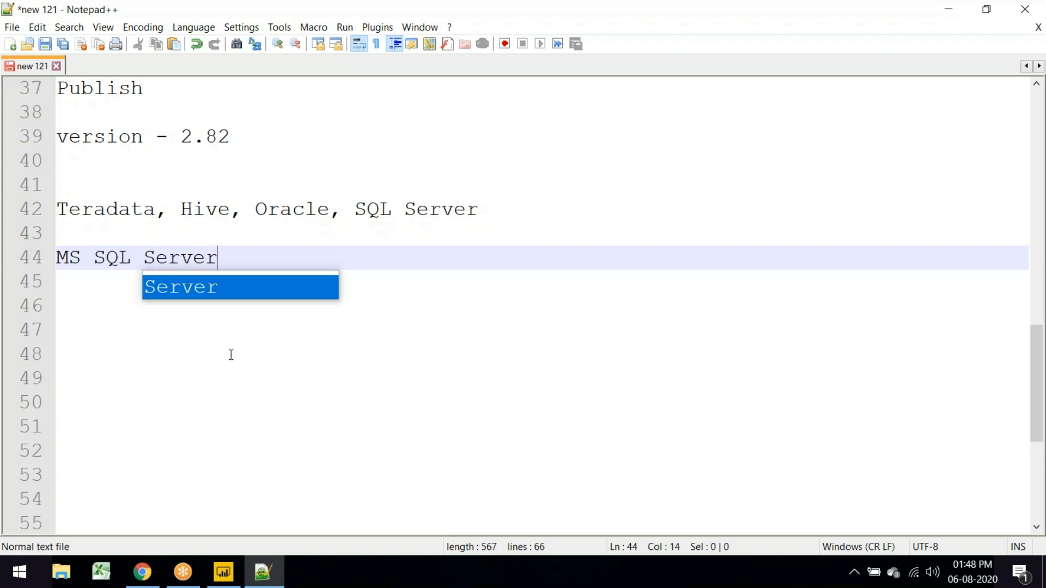
key("Return")
key("Return")
key("Return")
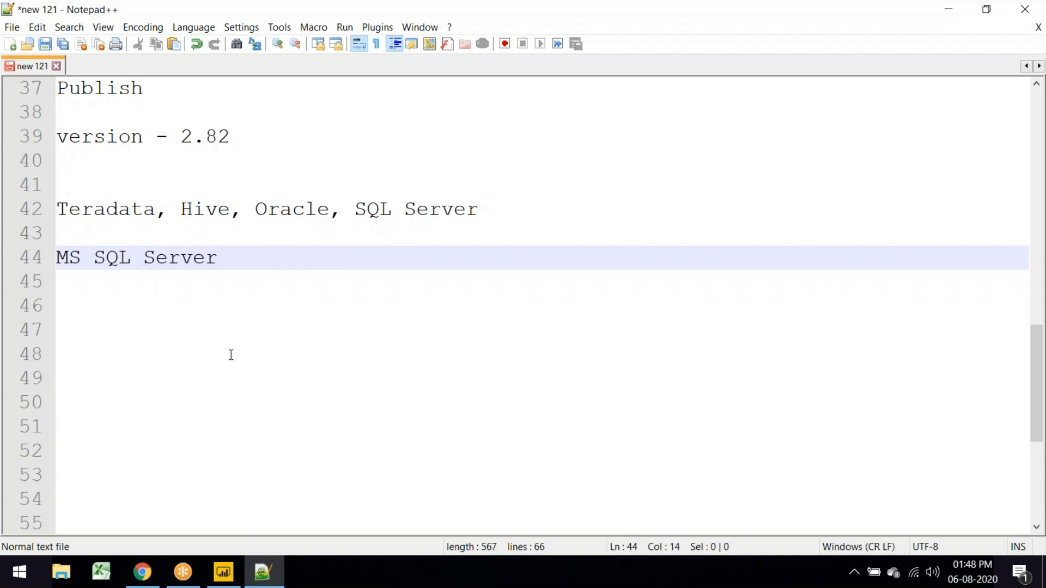
type("Oracle")
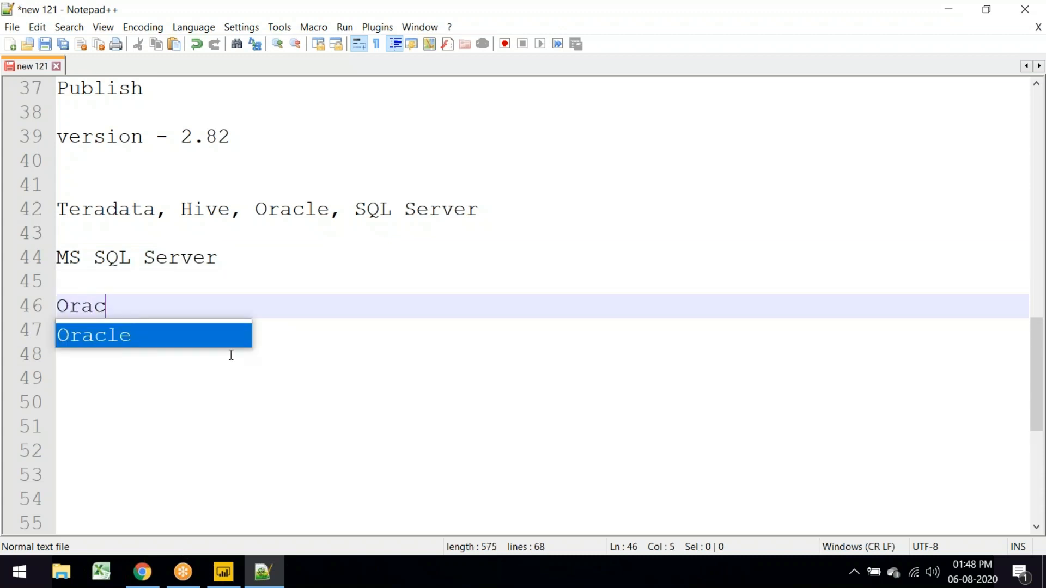
key("Return")
key("Return")
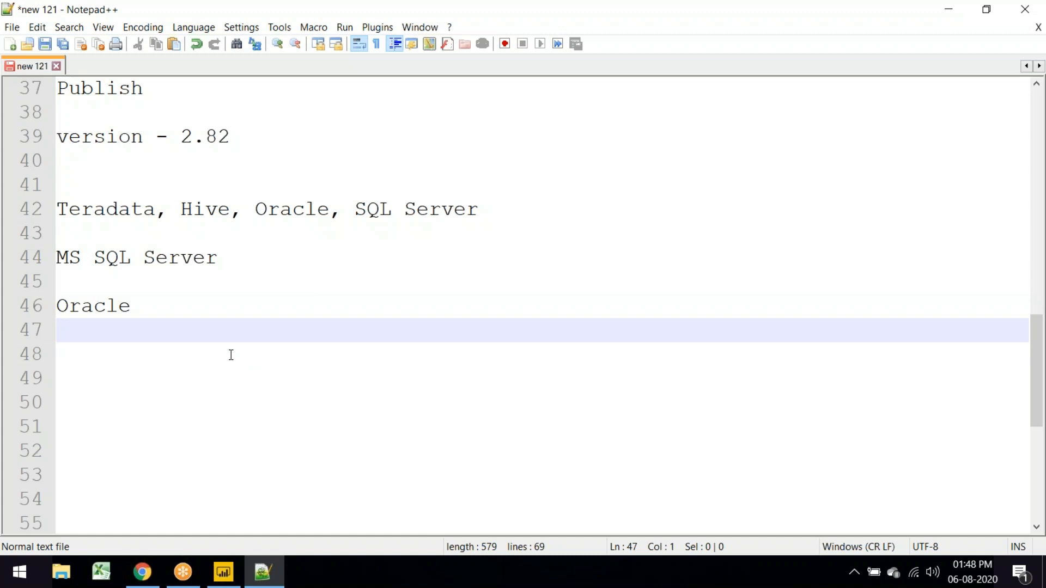
key("Return")
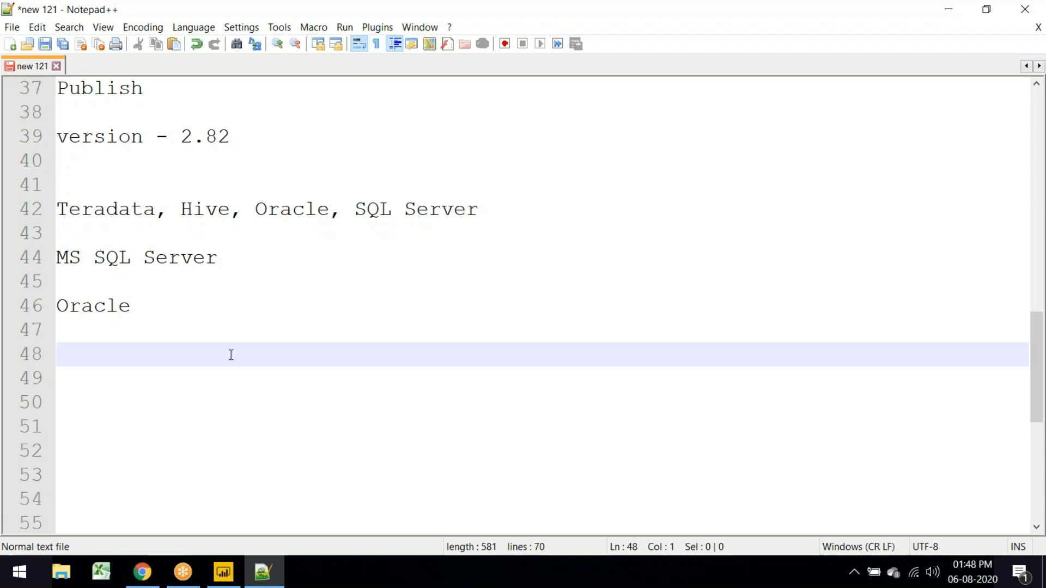
type("Teradata")
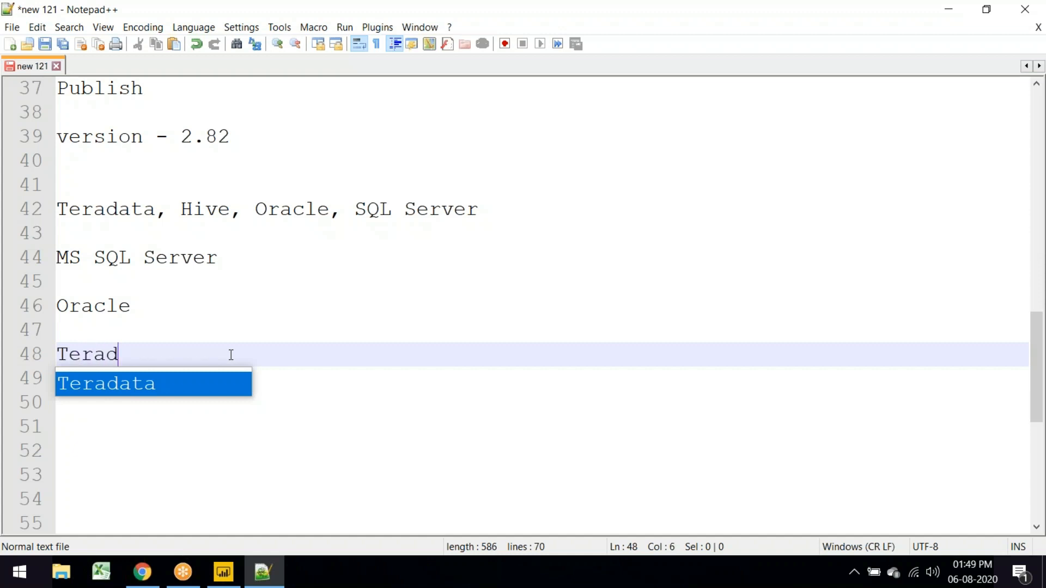
key("Return")
key("Return")
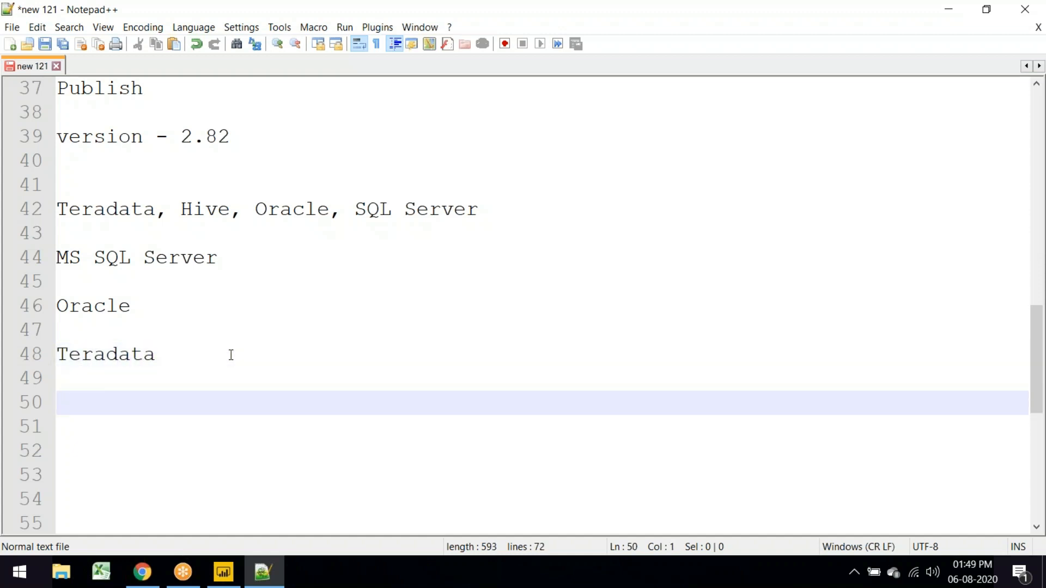
Step: Add IBM Db2 and MySQL, removing the extra blank line above MySQL
type("IBM Db2")
key("Return")
key("Return")
key("Return")
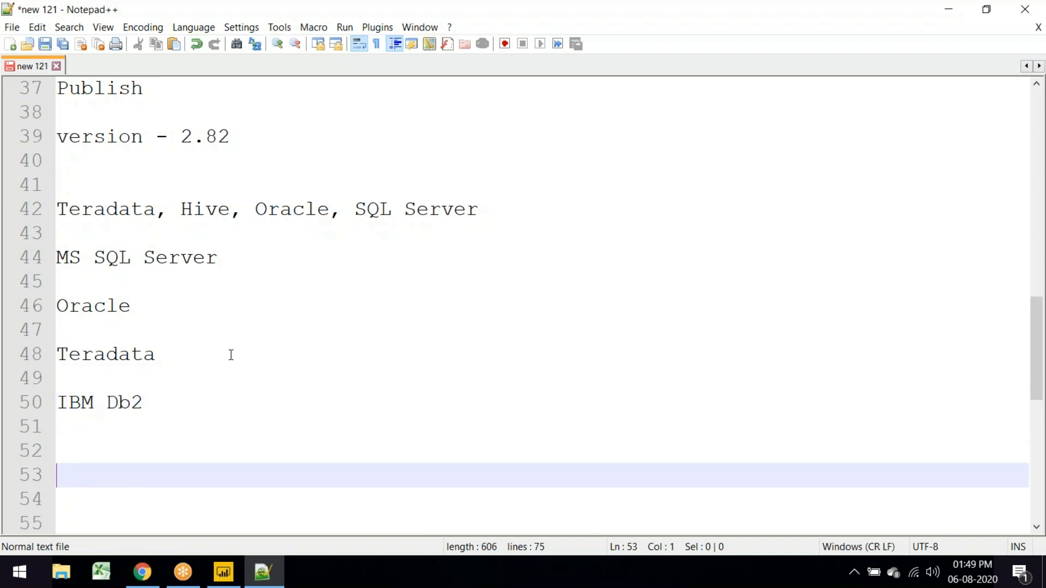
type("MySQL")
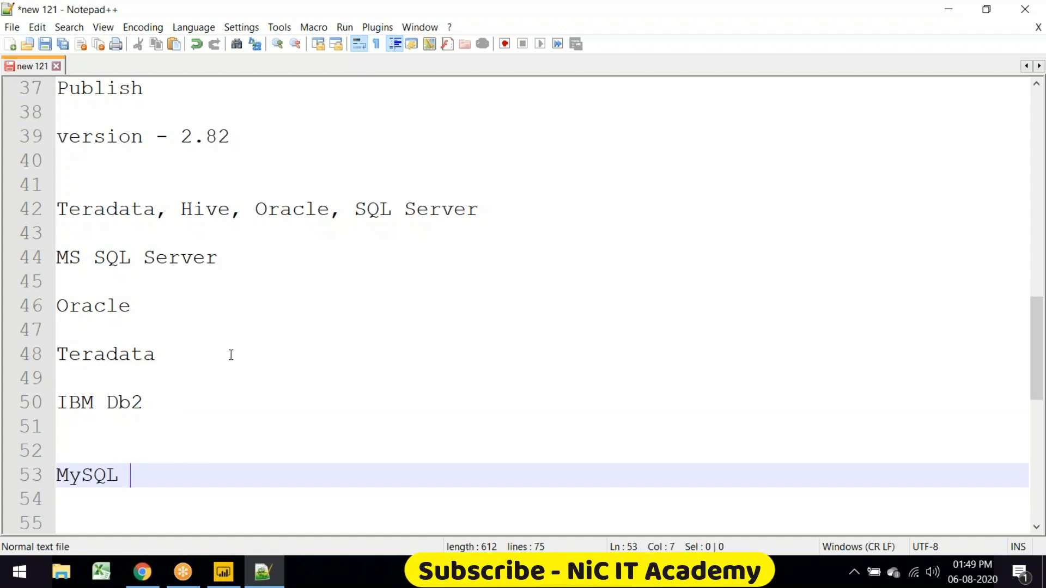
key("Up")
key("Up")
key("Delete")
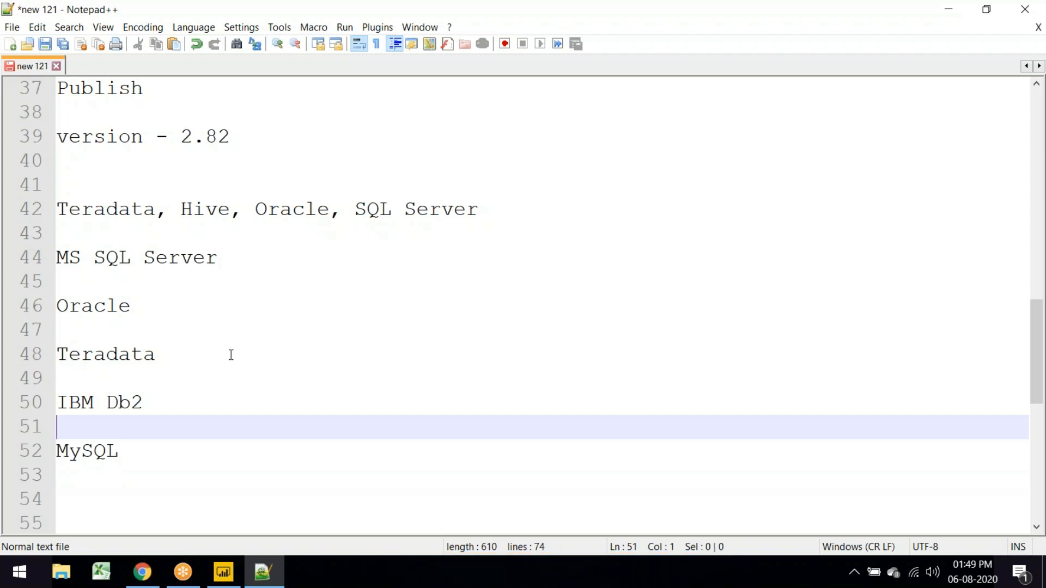
key("Down")
key("Right")
key("Right")
key("Right")
key("Right")
key("Right")
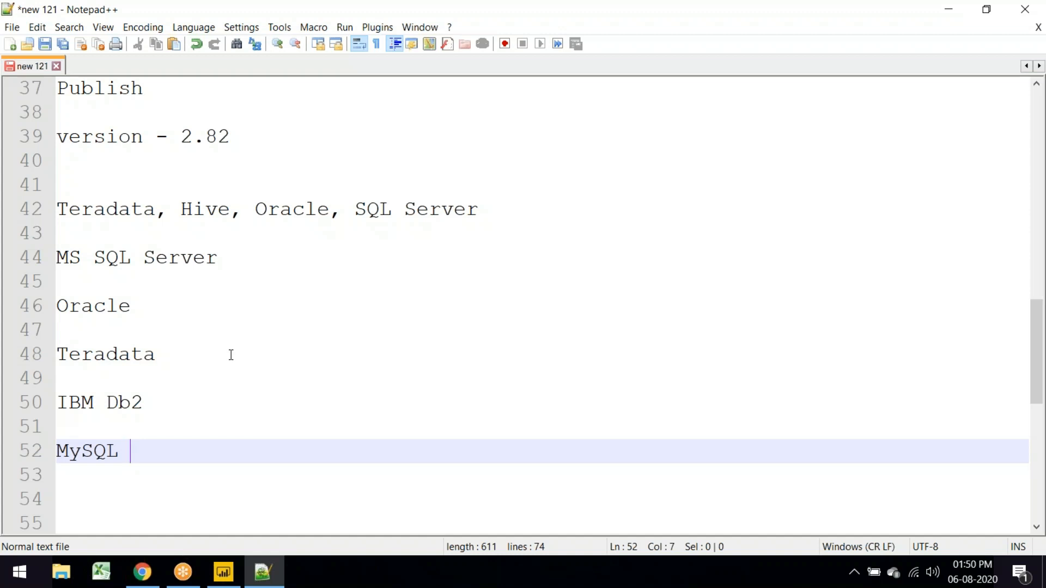
Step: Type 'SQL - Language' after Teradata on line 48 of the note
left_click(193, 358)
left_click_drag(158, 446, 56, 257)
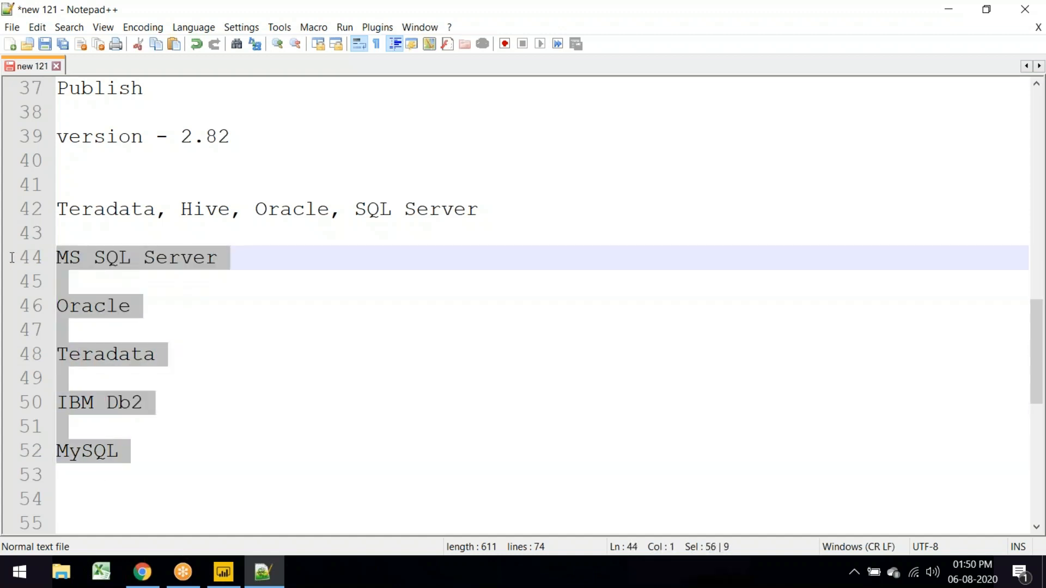
left_click(221, 350)
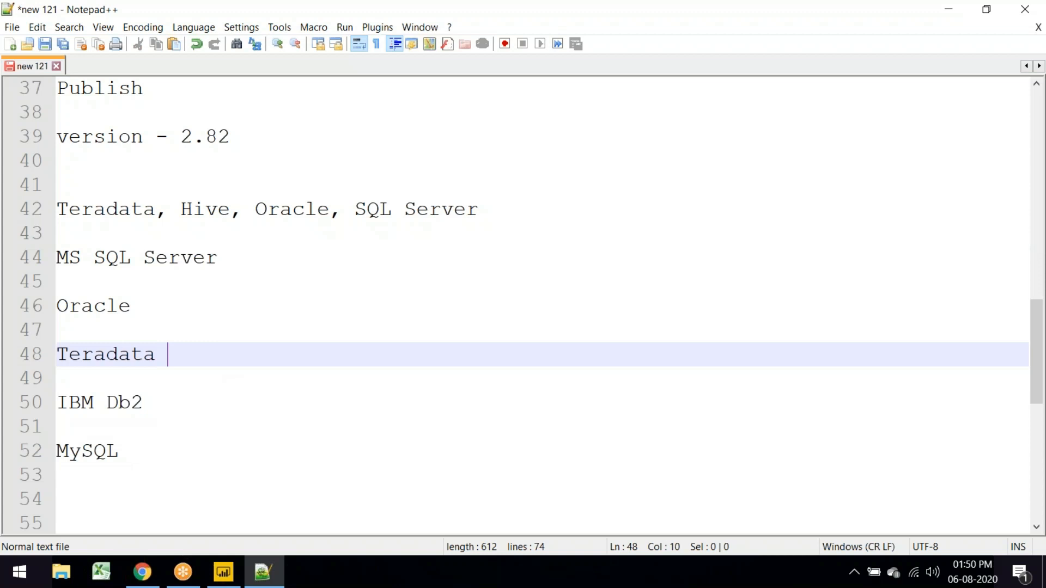
type("SQL - ")
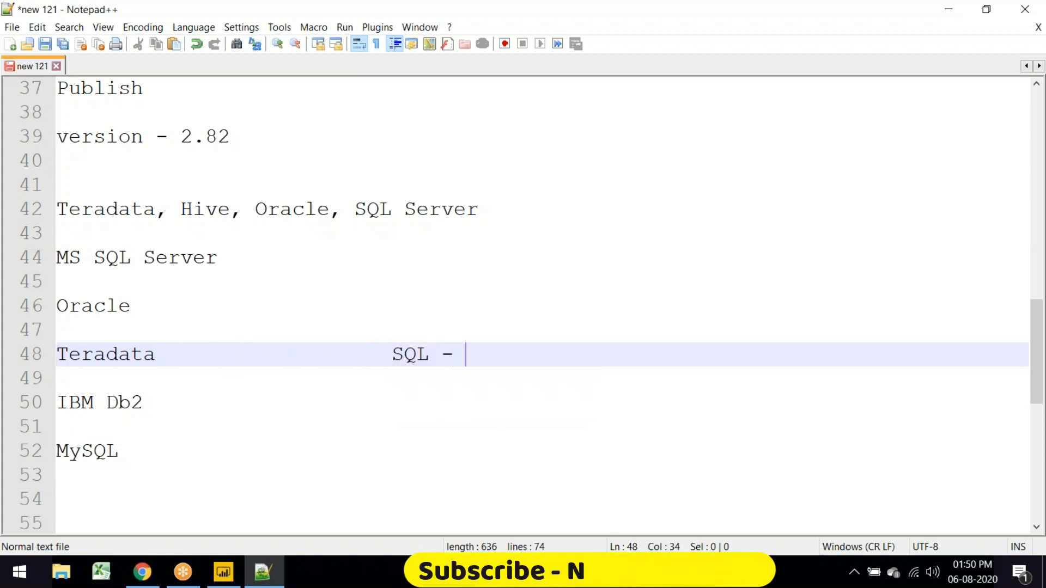
type("Language")
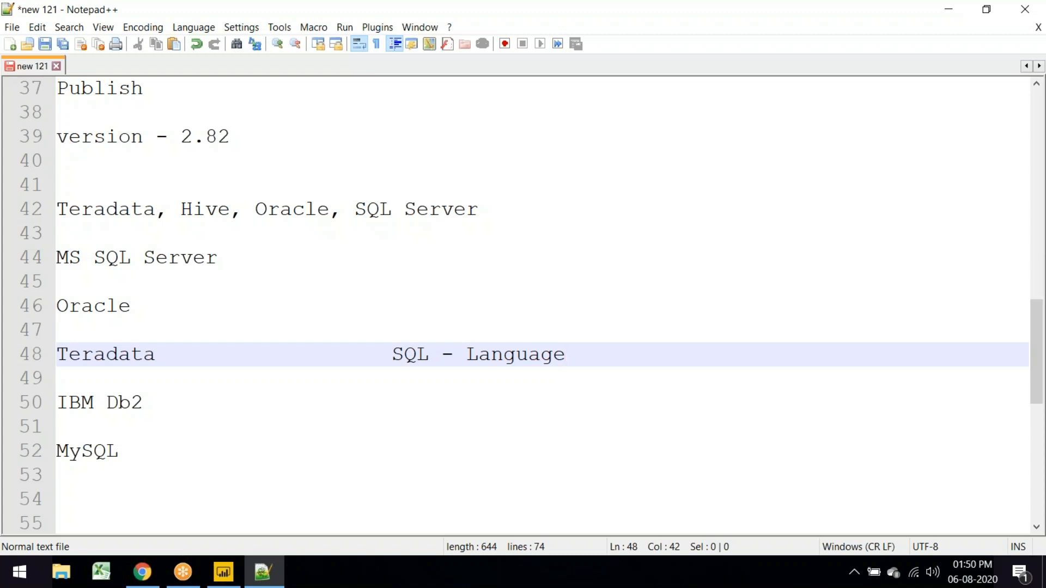
scroll(162, 309, "up", 1)
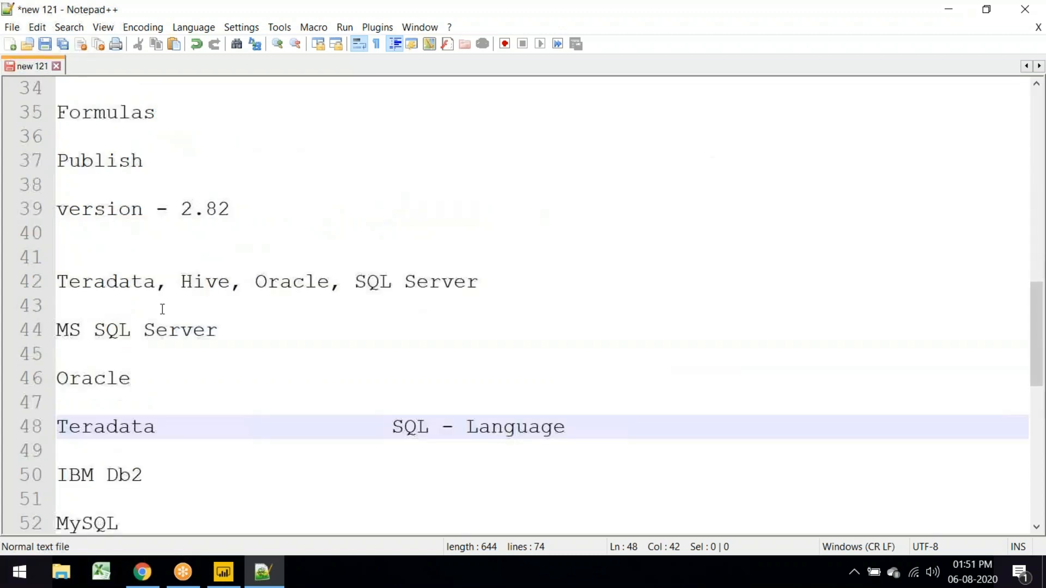
scroll(162, 309, "up", 5)
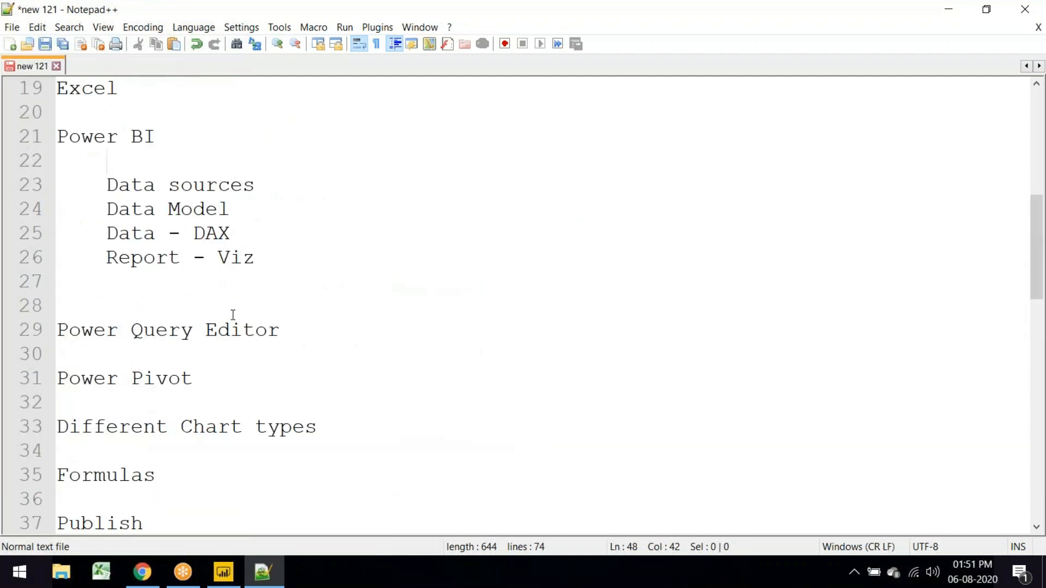
scroll(232, 315, "down", 10)
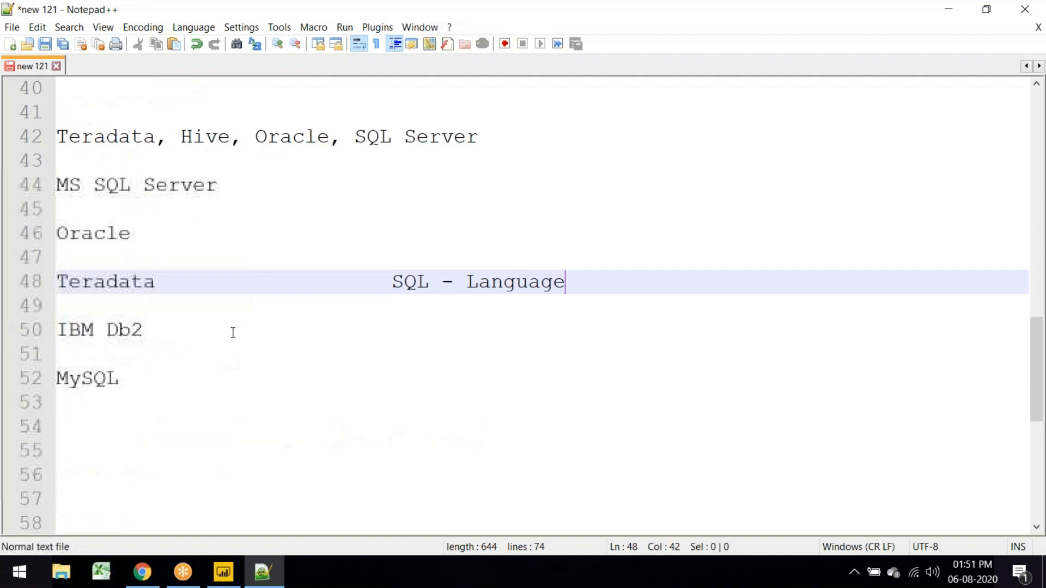
left_click(109, 237)
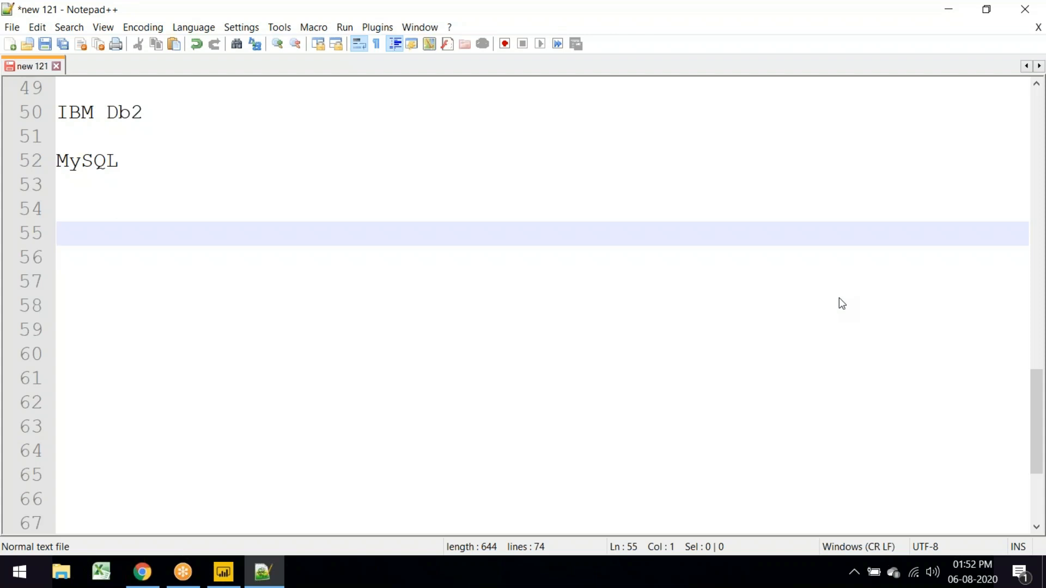
Step: Maximise Excel and open the pivot workbook from the ORACLE SQL PLSQL folder in File Explorer
left_click(101, 572)
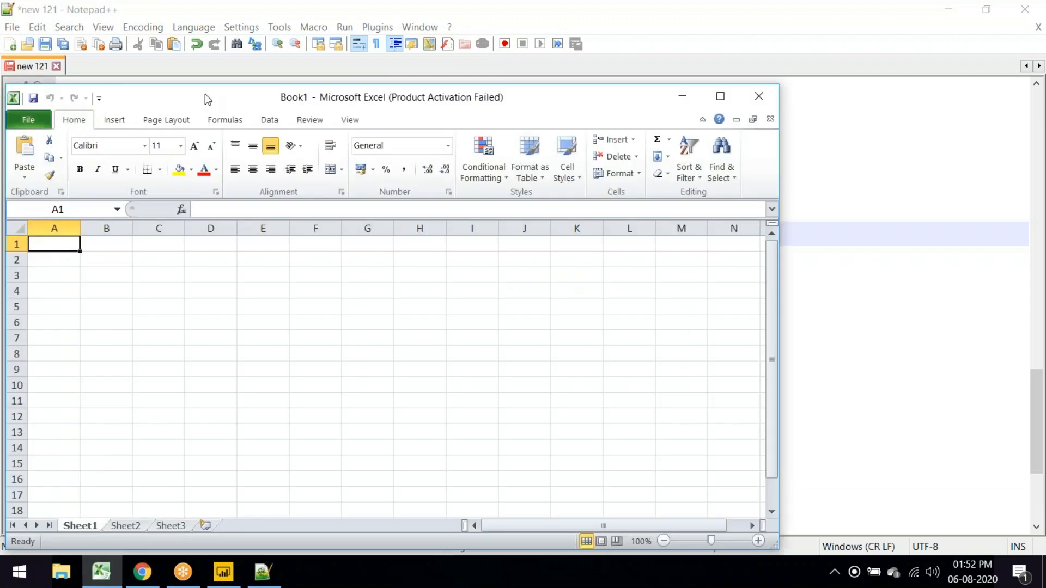
double_click(206, 98)
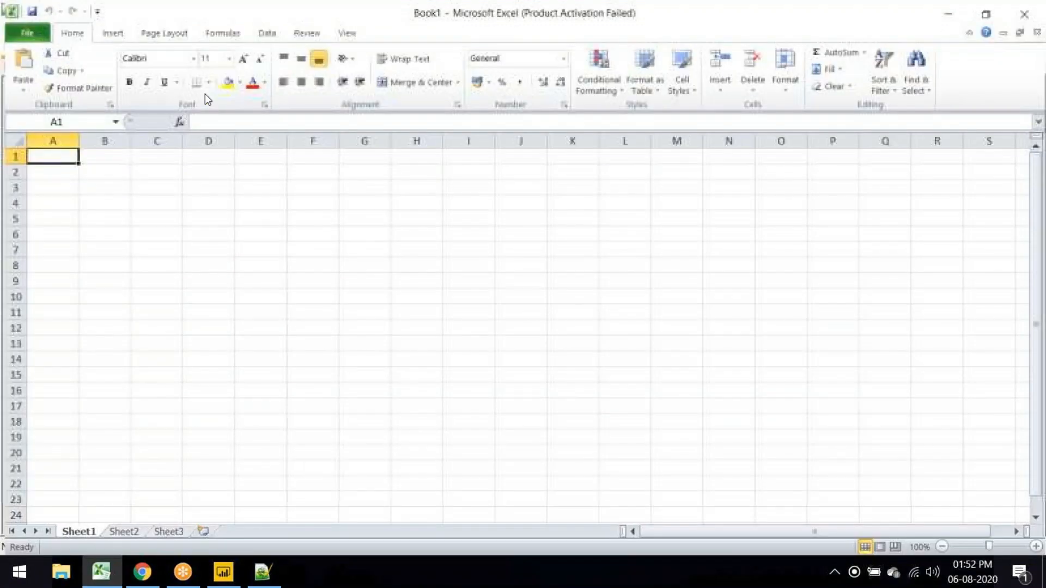
key("super+e")
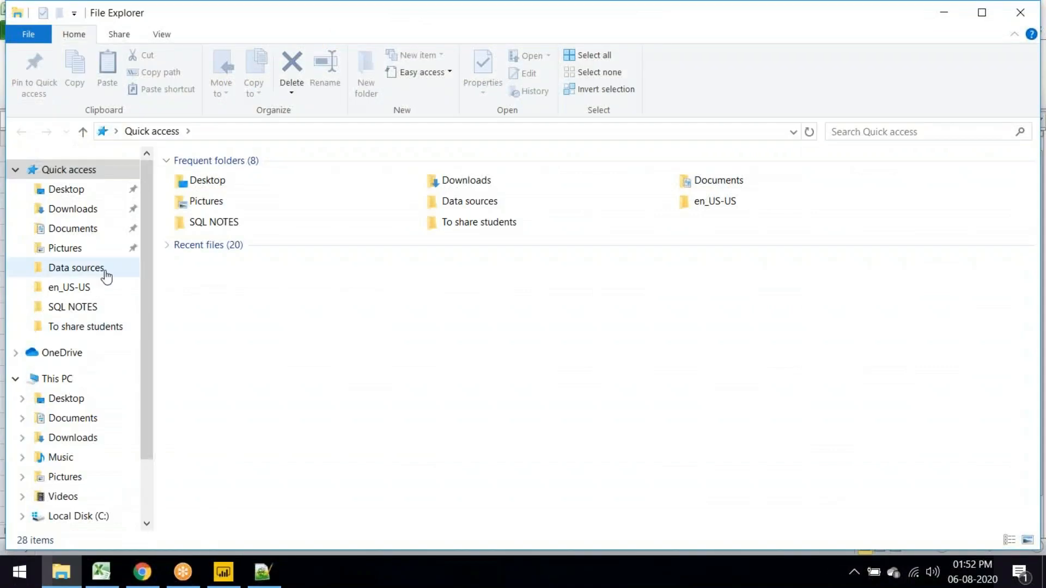
left_click(231, 221)
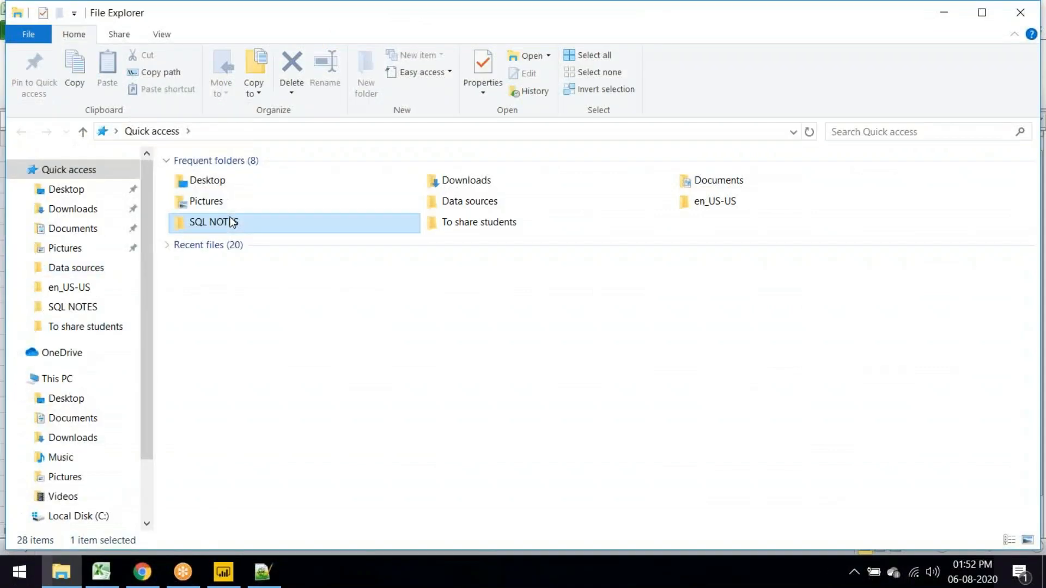
double_click(231, 222)
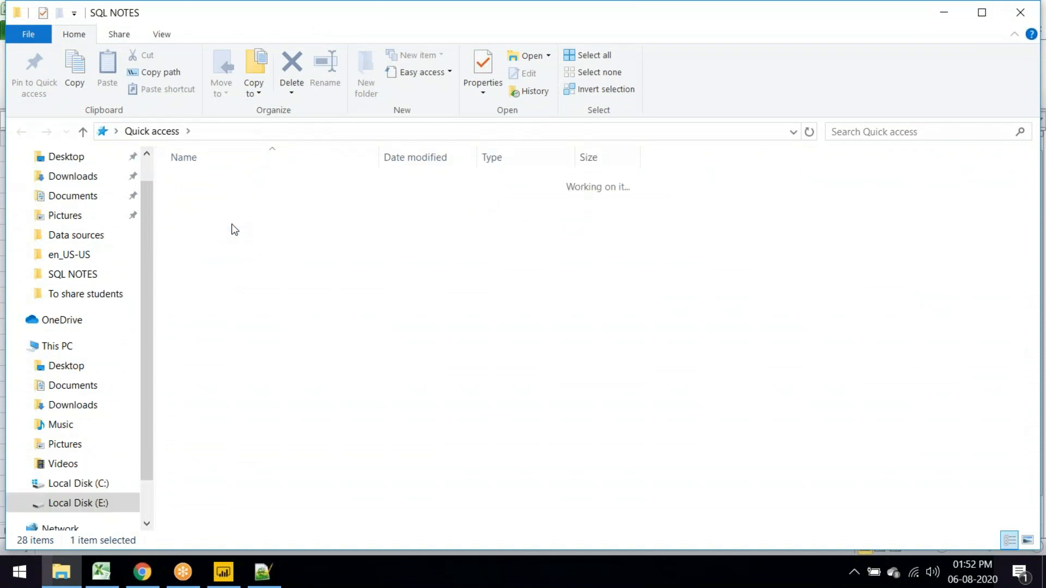
key("alt+Up")
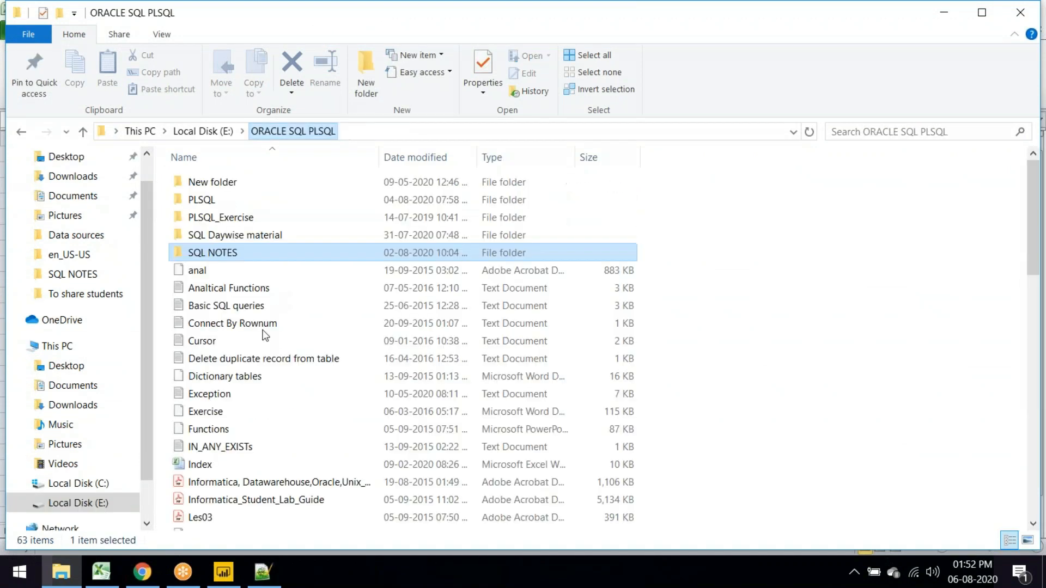
double_click(240, 201)
key("alt+Tab")
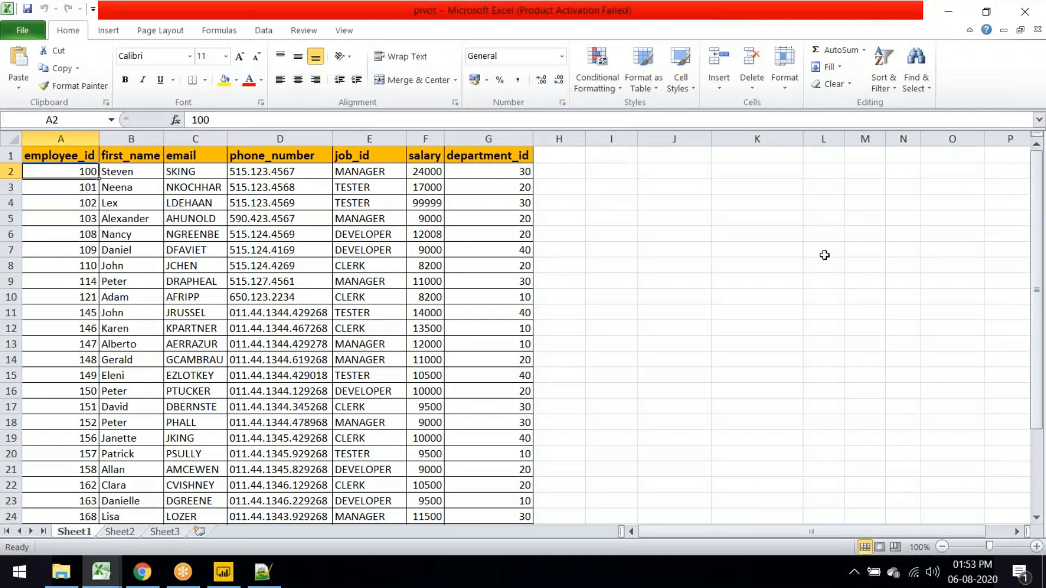
left_click_drag(521, 170, 512, 422)
left_click_drag(426, 172, 428, 454)
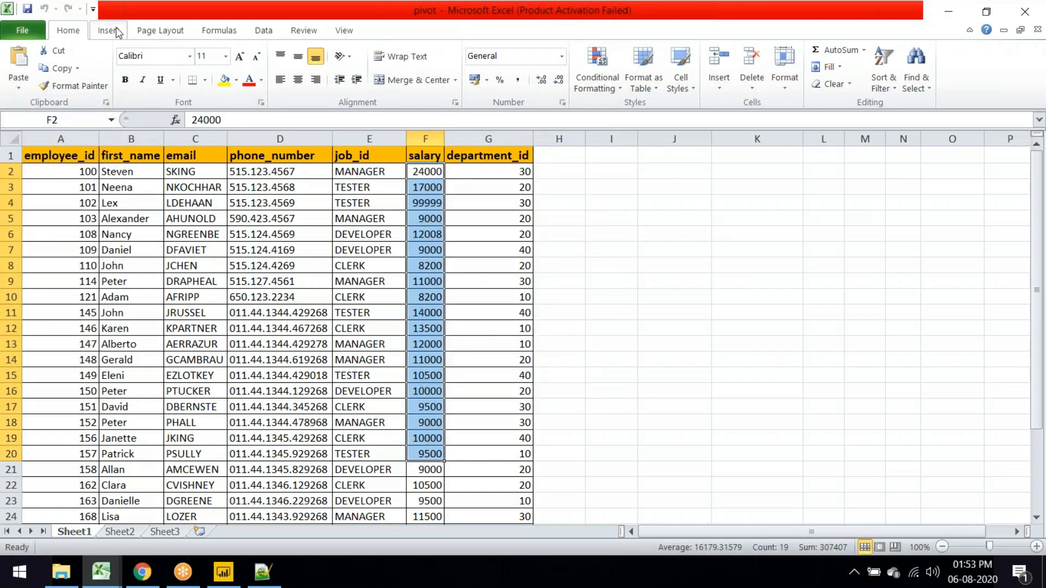
left_click(433, 166)
left_click_drag(433, 167, 498, 494)
scroll(497, 494, "up", 3)
left_click(113, 34)
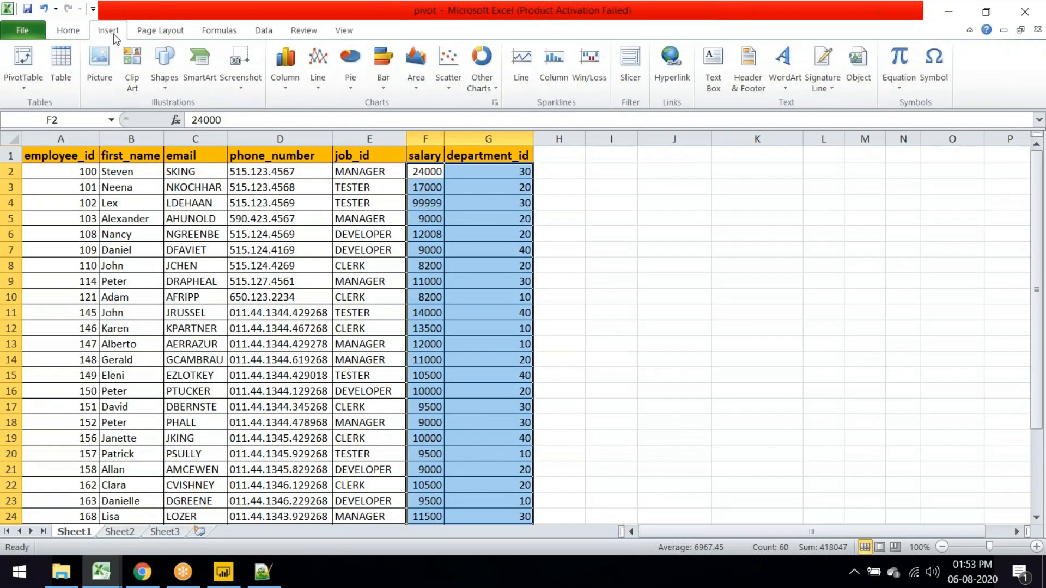
left_click(294, 64)
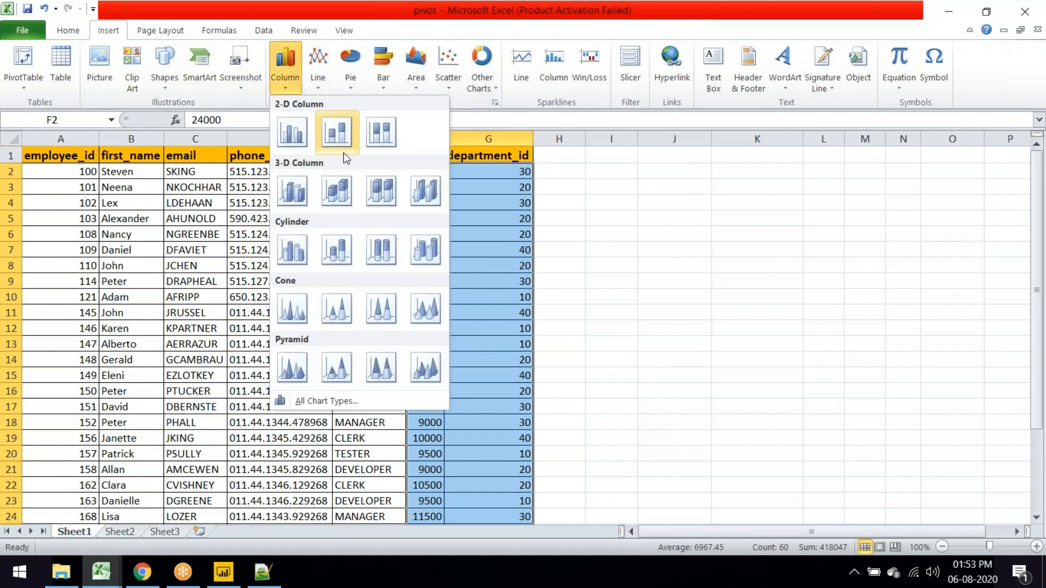
left_click(298, 135)
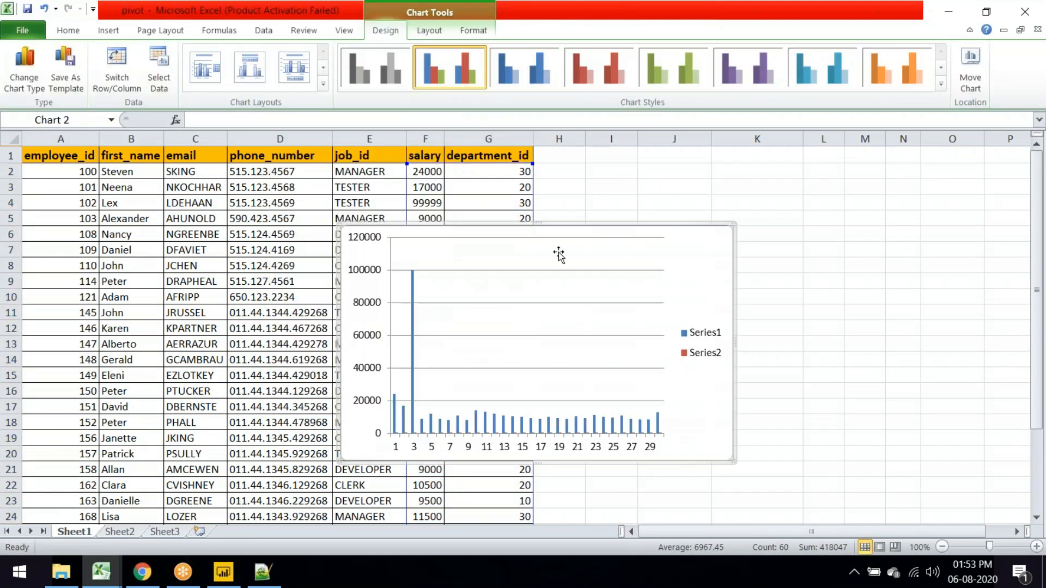
left_click_drag(545, 243, 816, 244)
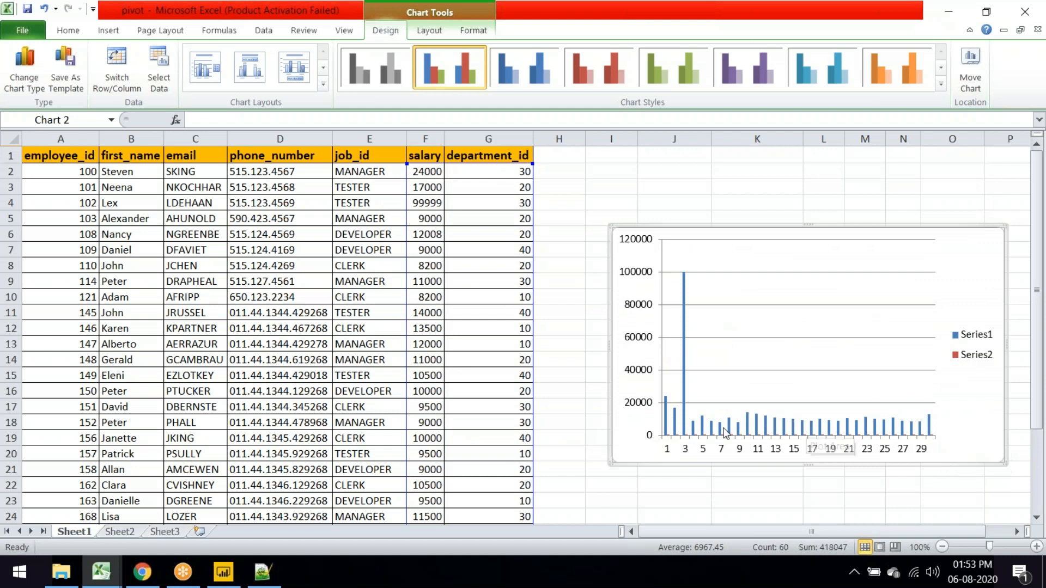
mouse_move(685, 309)
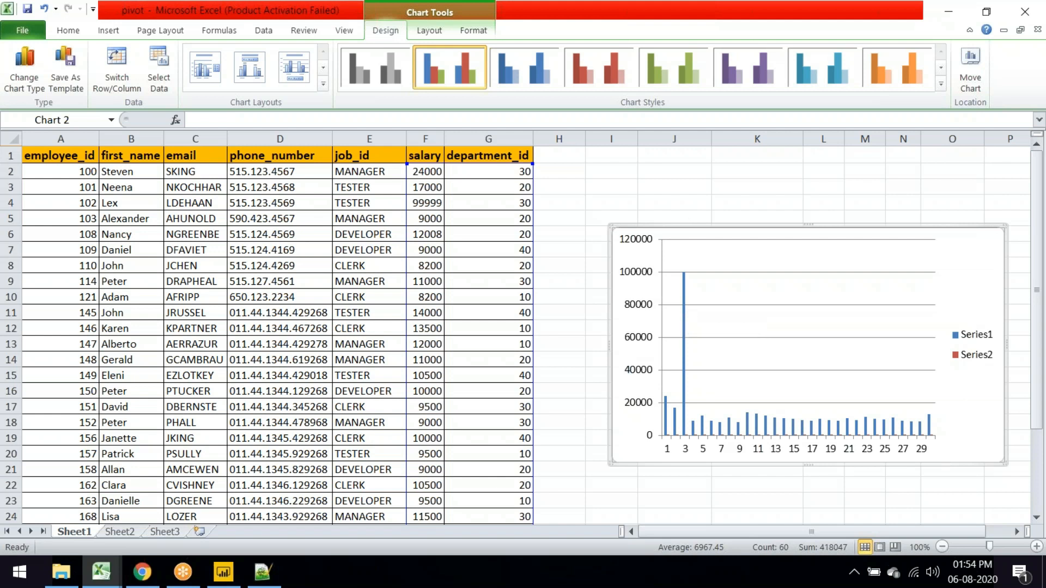
key("Delete")
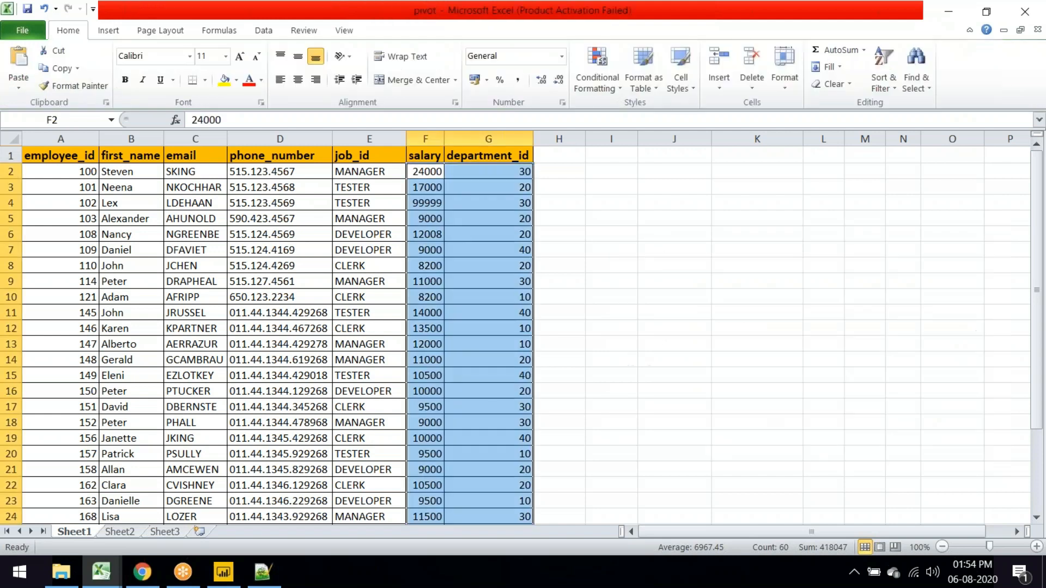
Step: Start a PivotTable from employee range Sheet1!$A$1:$G$31, placed at Sheet1!$J$4
left_click(654, 264)
left_click_drag(60, 155, 543, 535)
scroll(636, 339, "up", 3)
left_click(674, 202)
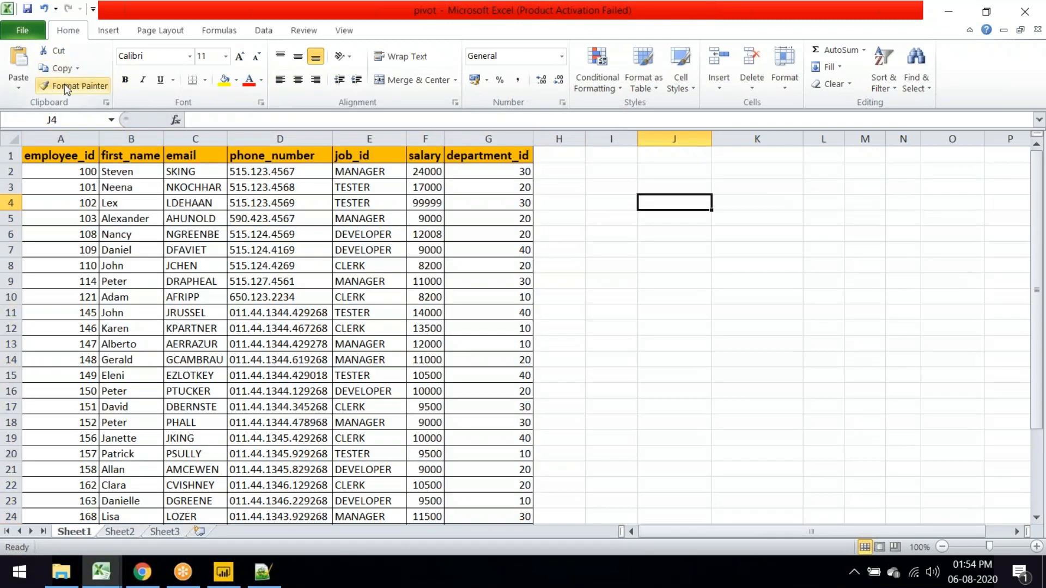
left_click(108, 30)
left_click(27, 79)
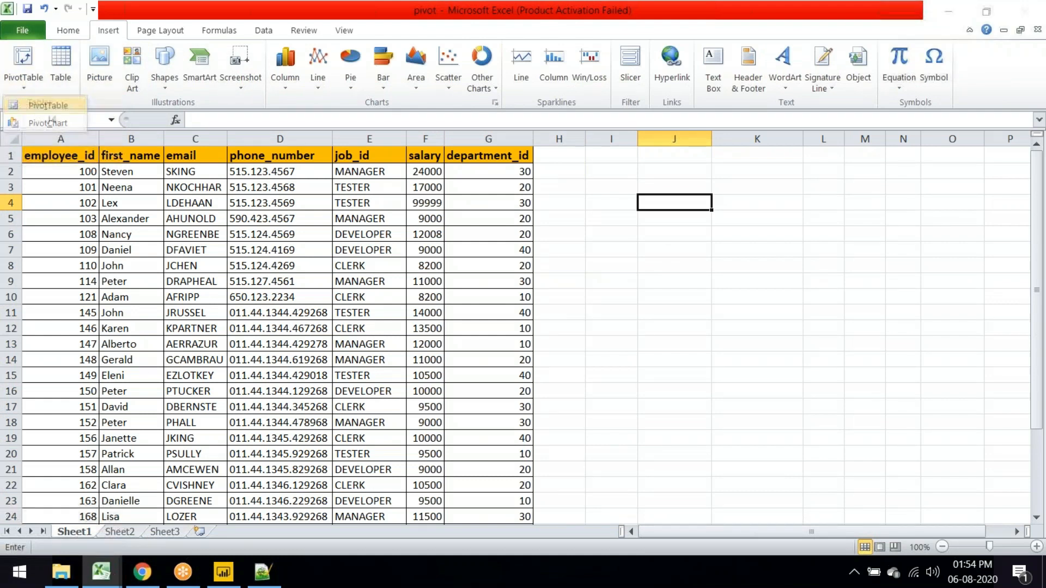
left_click_drag(67, 155, 523, 501)
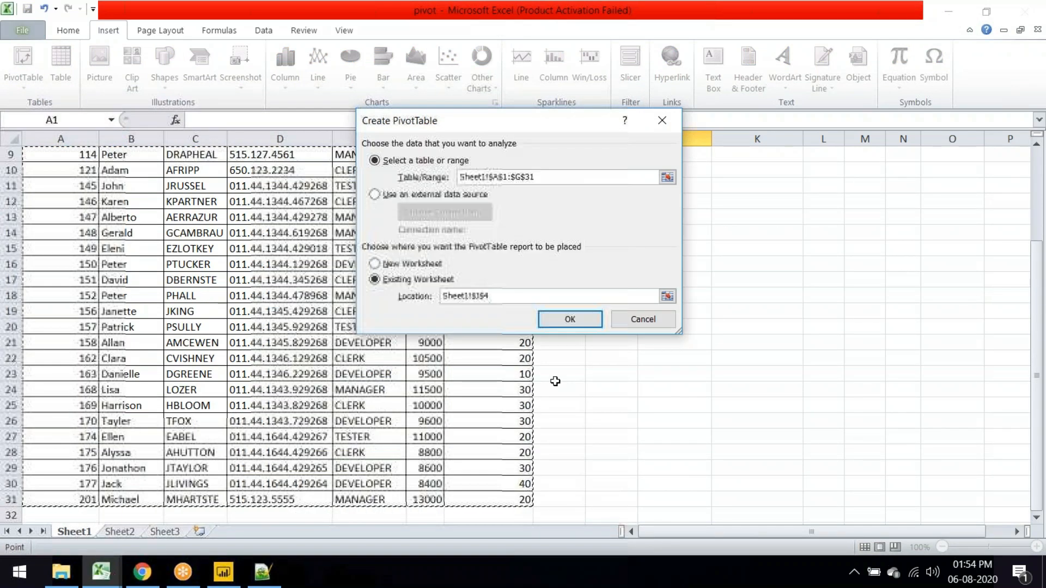
Step: Build the pivot summing salary with department_id rows 10–40, grand total 417307
left_click(569, 317)
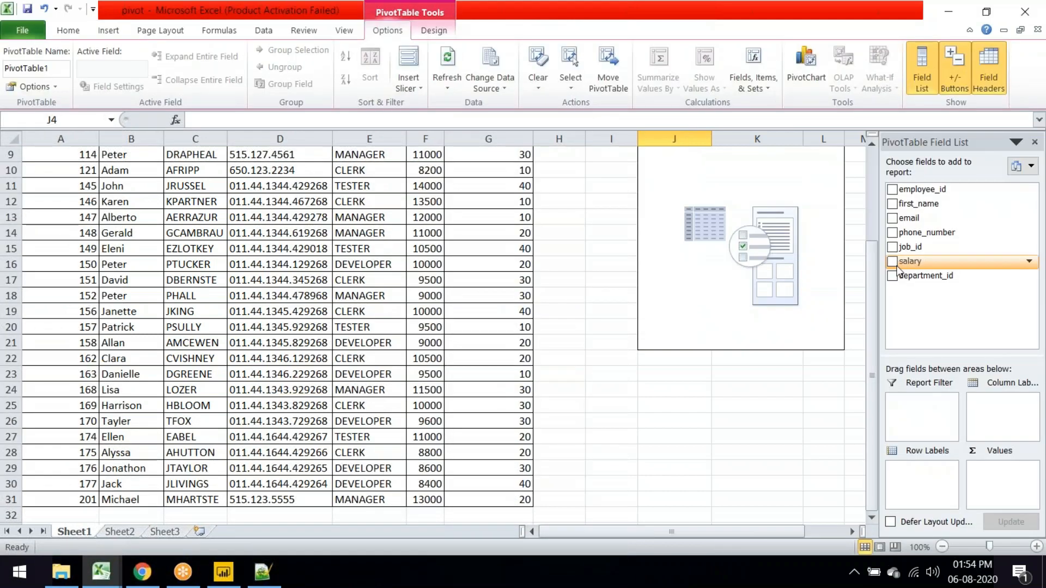
left_click(893, 262)
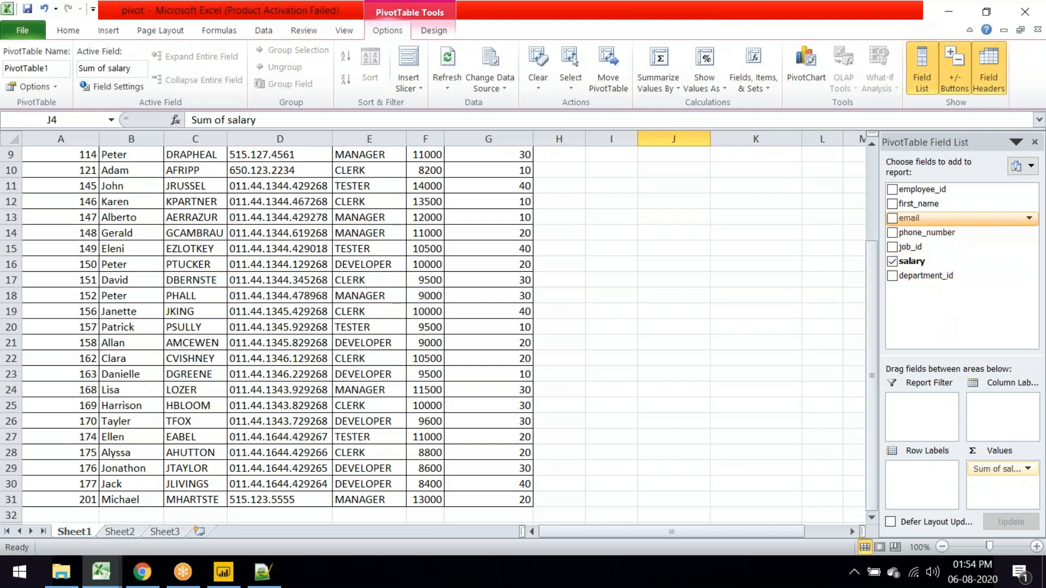
left_click(892, 276)
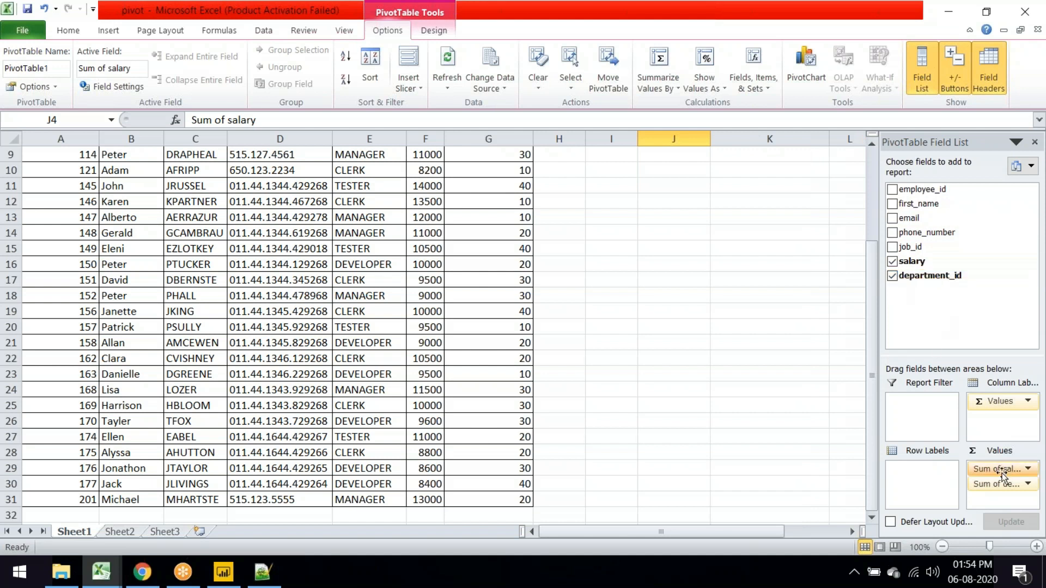
left_click_drag(1004, 484, 922, 478)
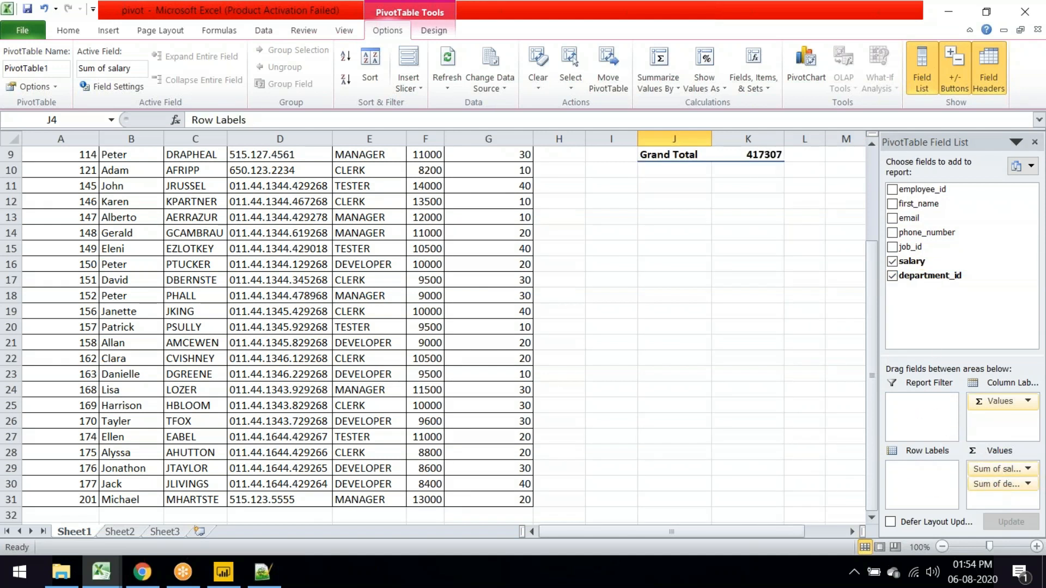
scroll(771, 314, "up", 3)
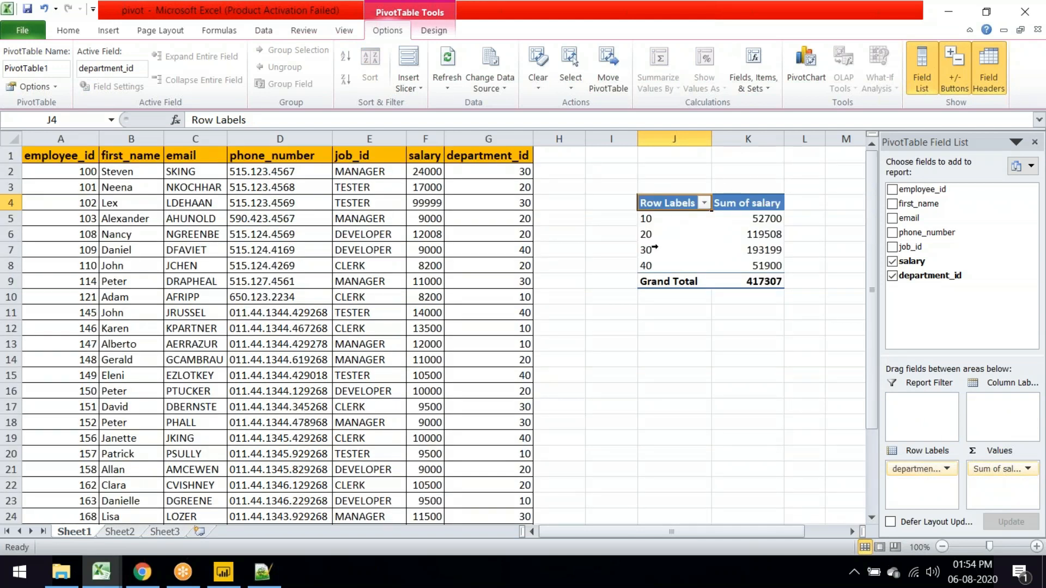
left_click_drag(656, 224, 720, 264)
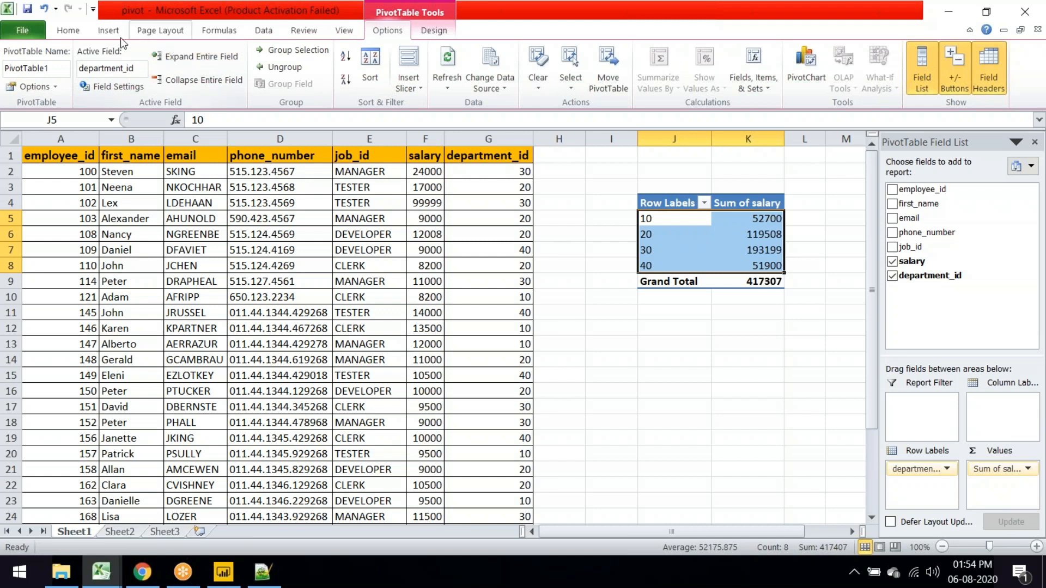
Step: Insert a clustered column pivot chart of department salary totals and reposition it
left_click(108, 30)
left_click(285, 68)
left_click(292, 132)
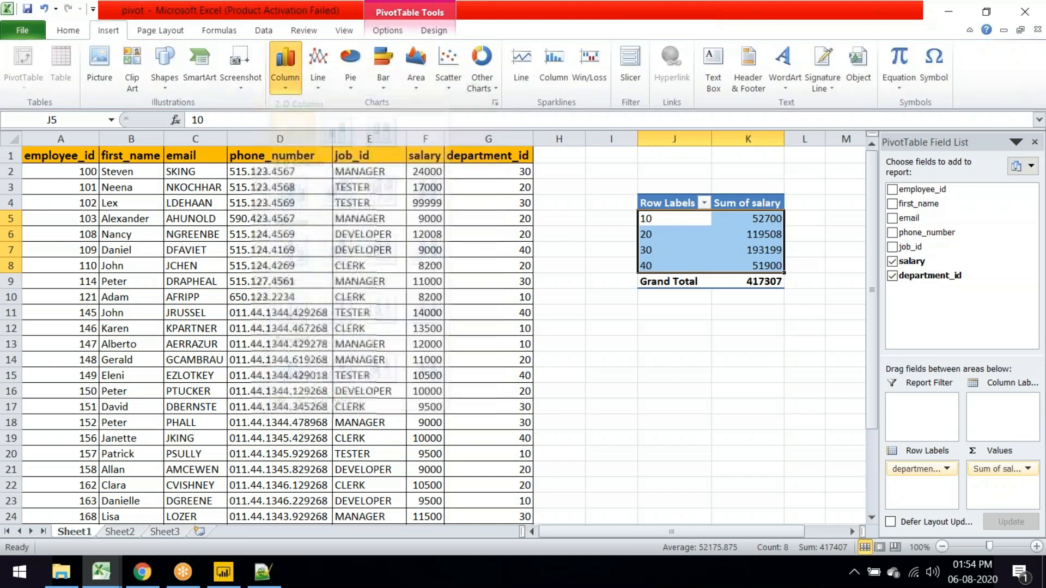
left_click_drag(537, 279, 632, 306)
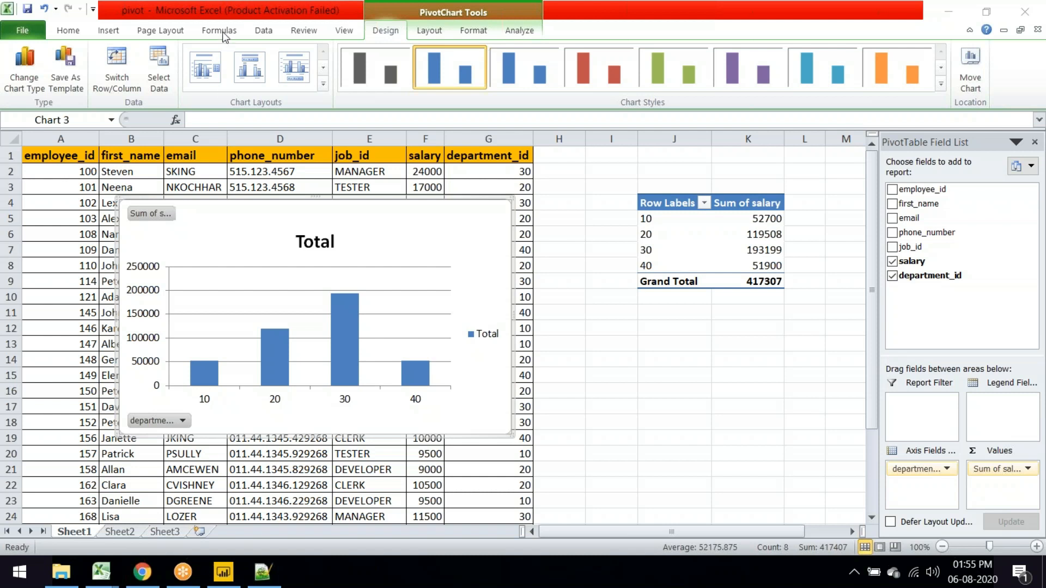
left_click(236, 13)
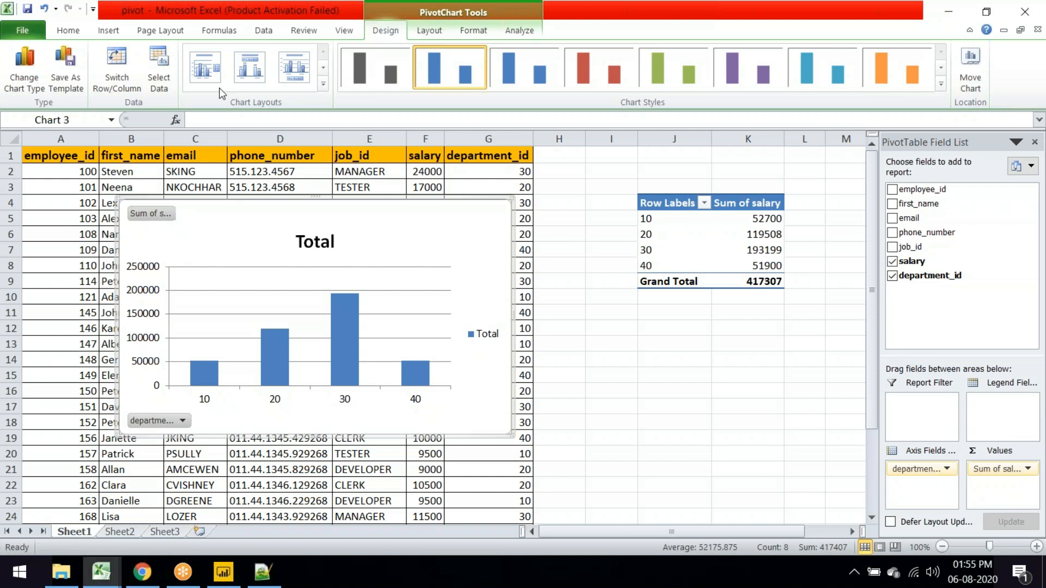
Step: Move the Excel window aside, close the pivot workbook and Excel, then shift the folder window
left_click_drag(219, 87, 206, 206)
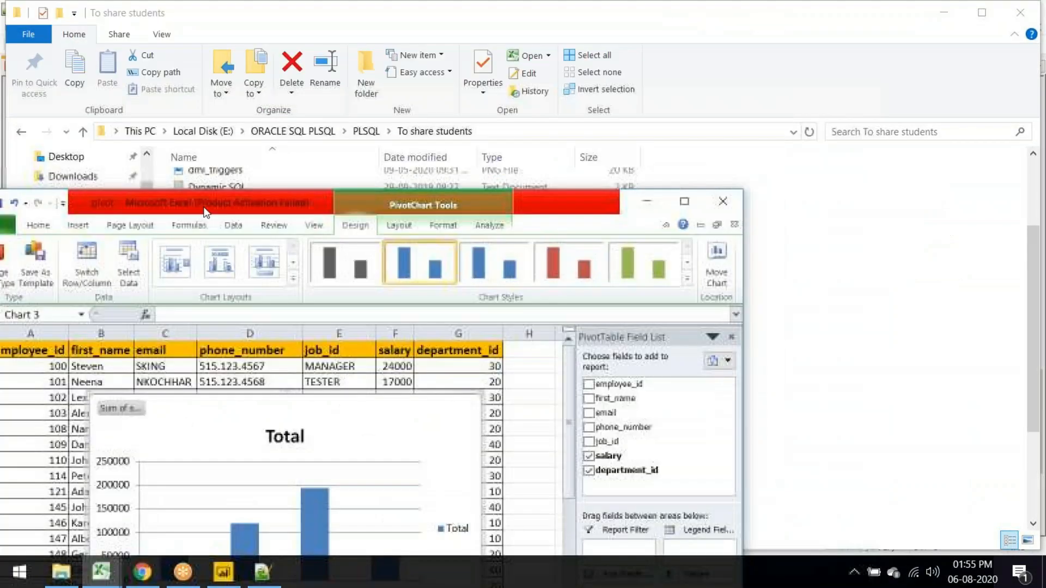
left_click_drag(191, 210, 1, 173)
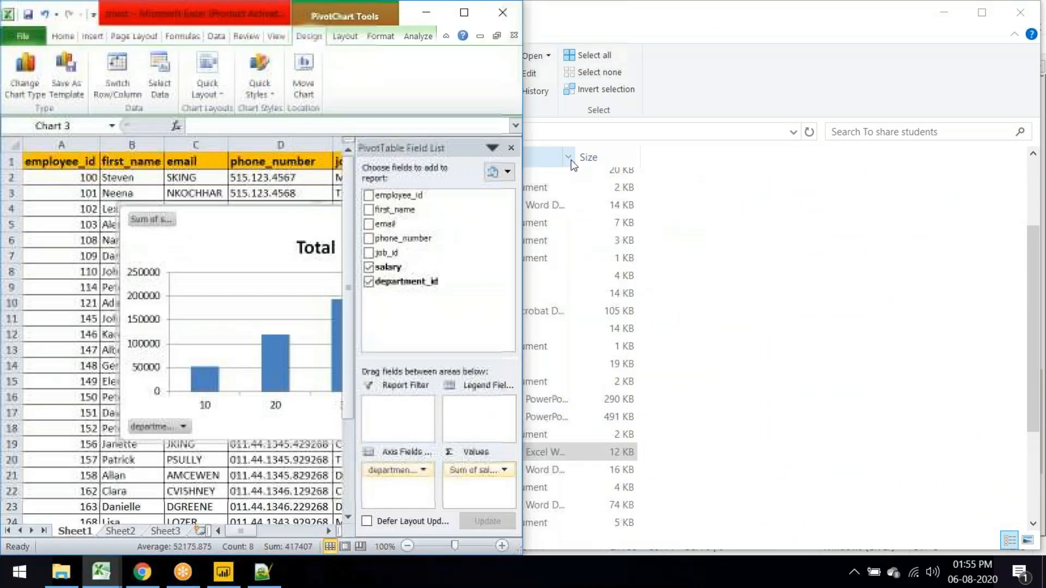
left_click_drag(133, 14, 85, 108)
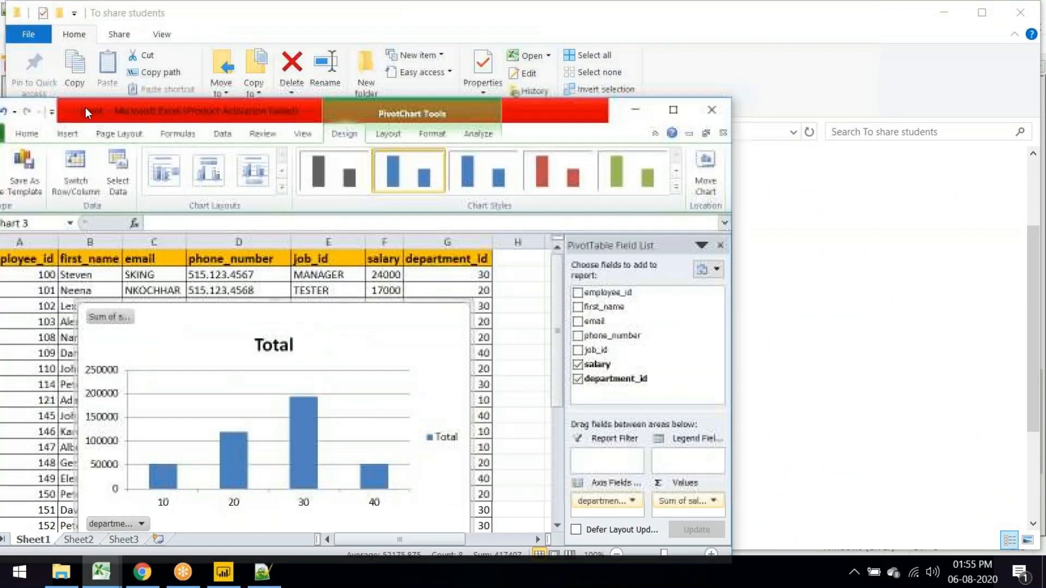
left_click_drag(237, 105, 130, 116)
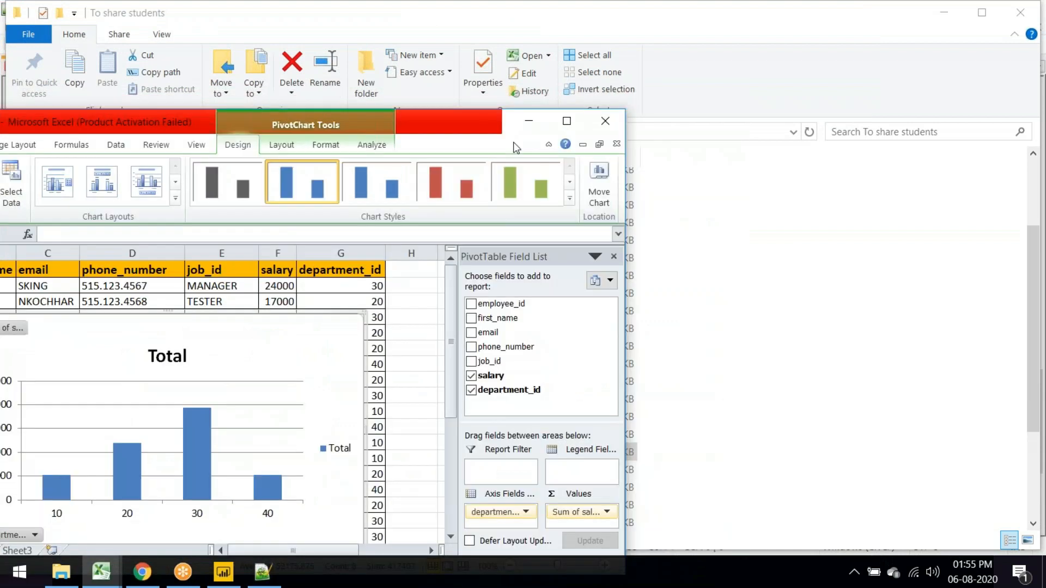
left_click(603, 117)
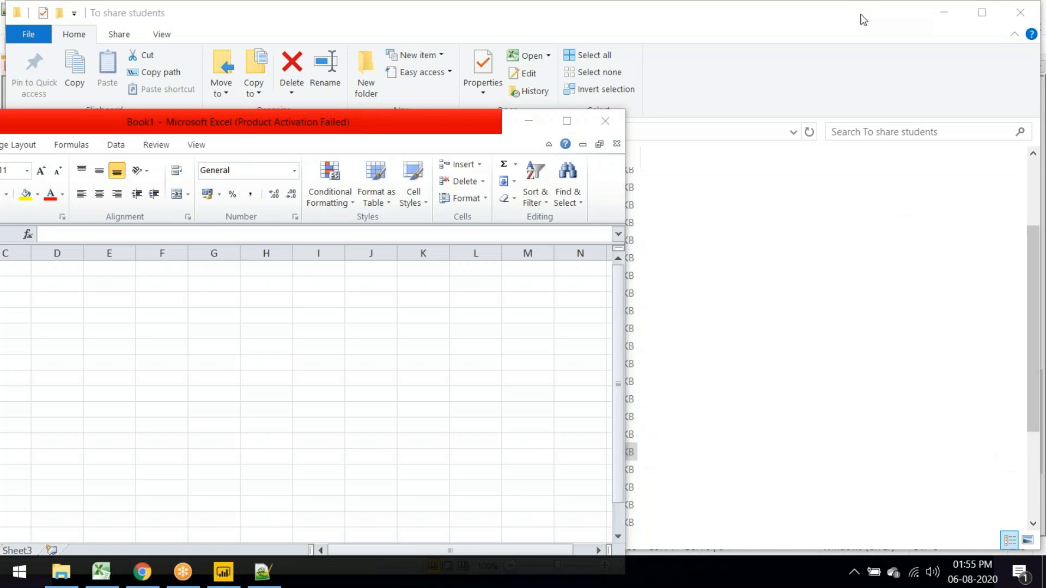
left_click(608, 122)
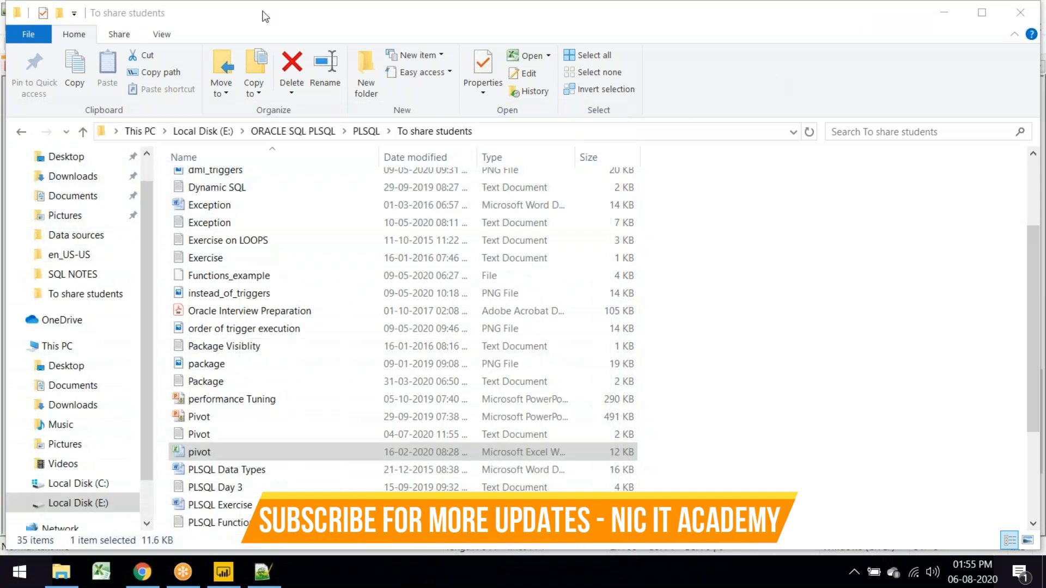
left_click_drag(262, 12, 231, 117)
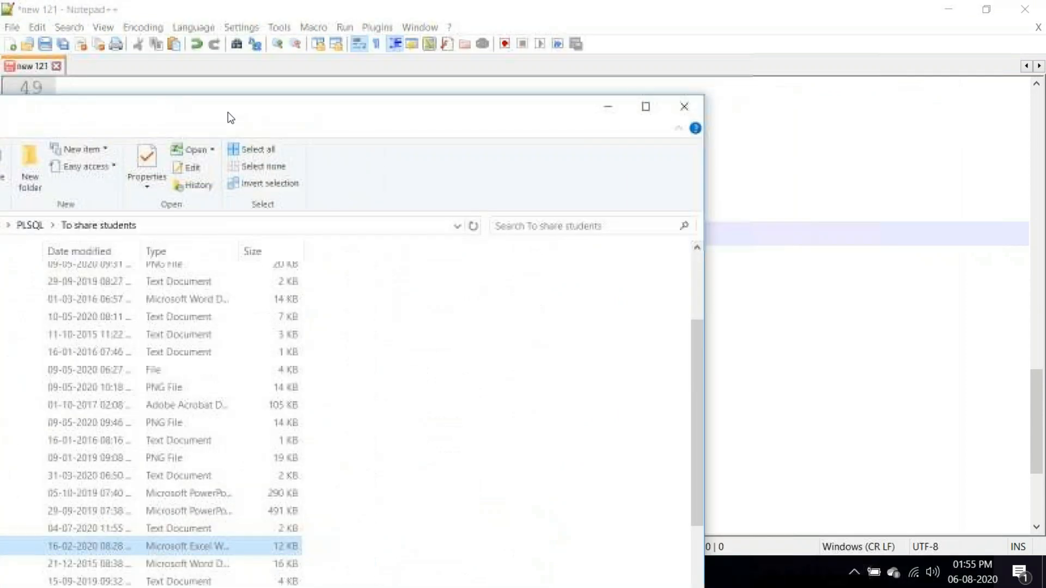
Step: Close the To share students folder and return to Power BI Page 5's user_input slicer
left_click_drag(470, 111, 333, 106)
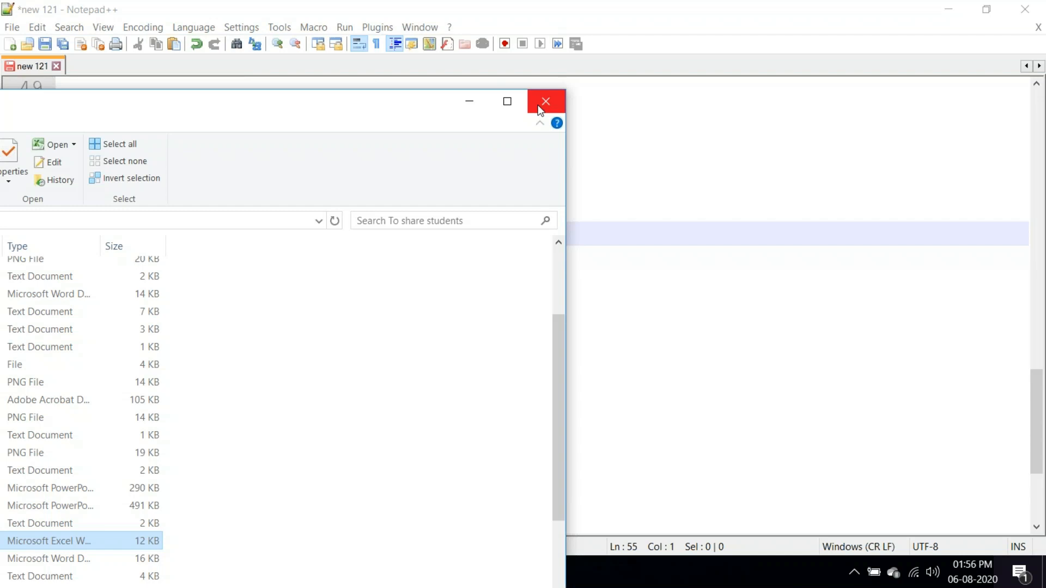
mouse_move(411, 109)
left_mouse_down()
mouse_move(487, 94)
mouse_move(407, 107)
left_mouse_up()
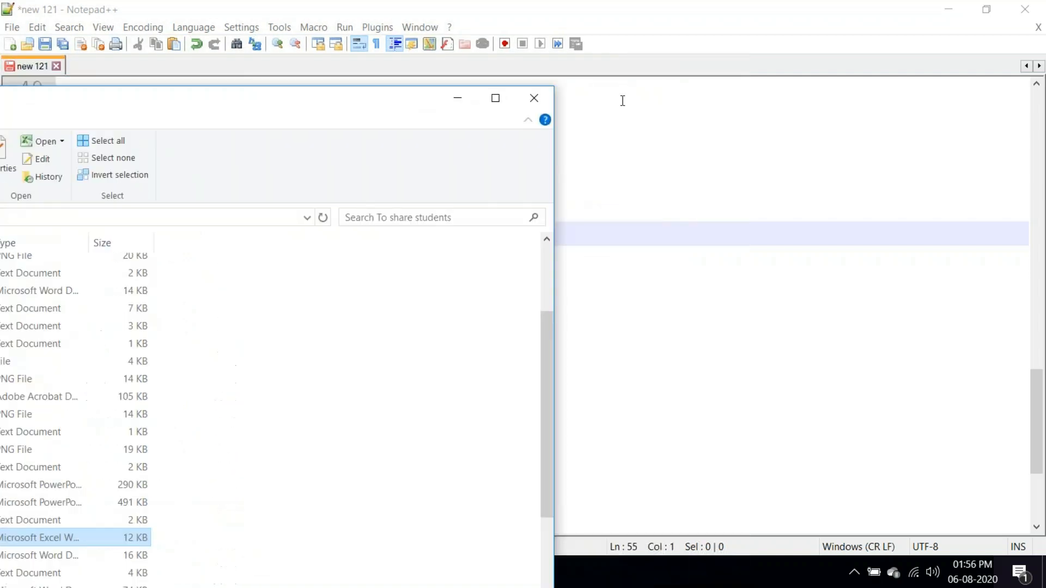
left_click(529, 99)
left_click(223, 572)
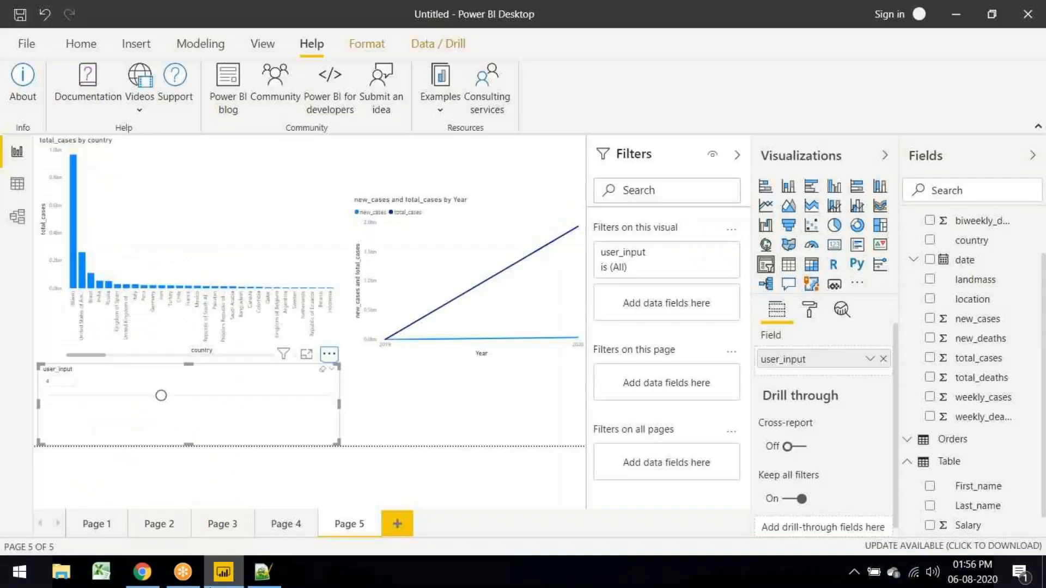
left_click(340, 369)
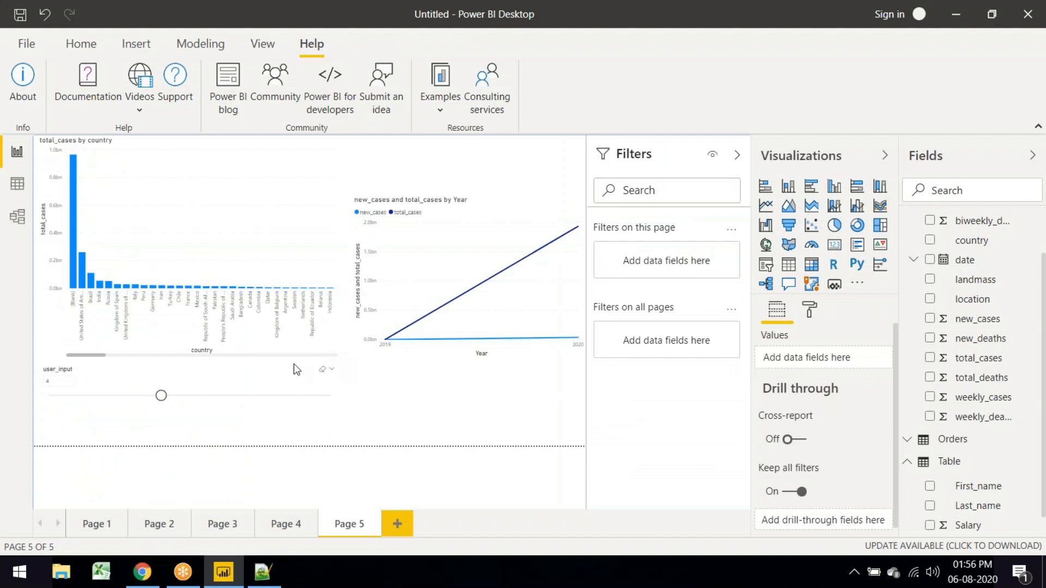
left_click(294, 369)
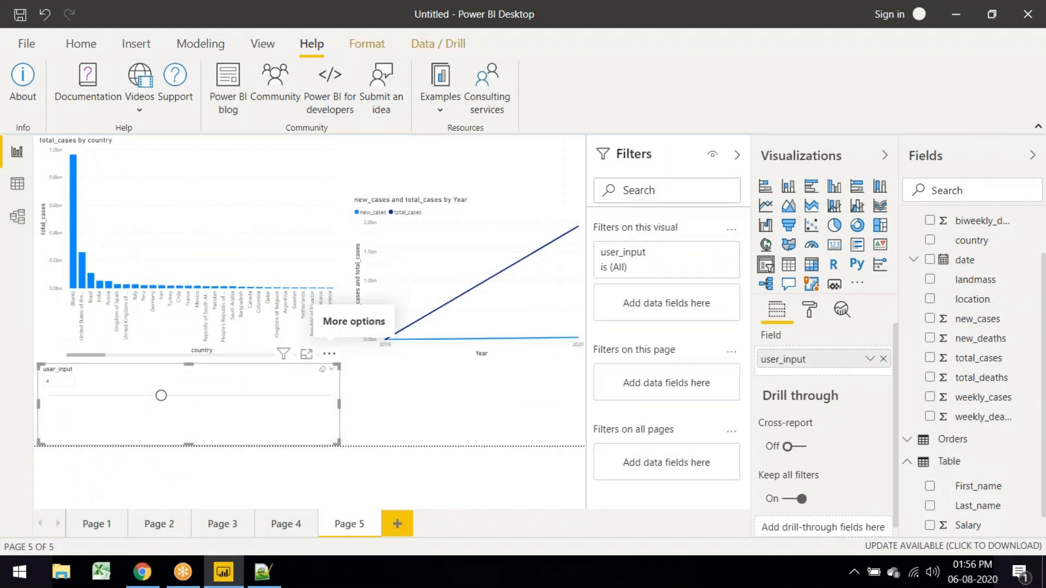